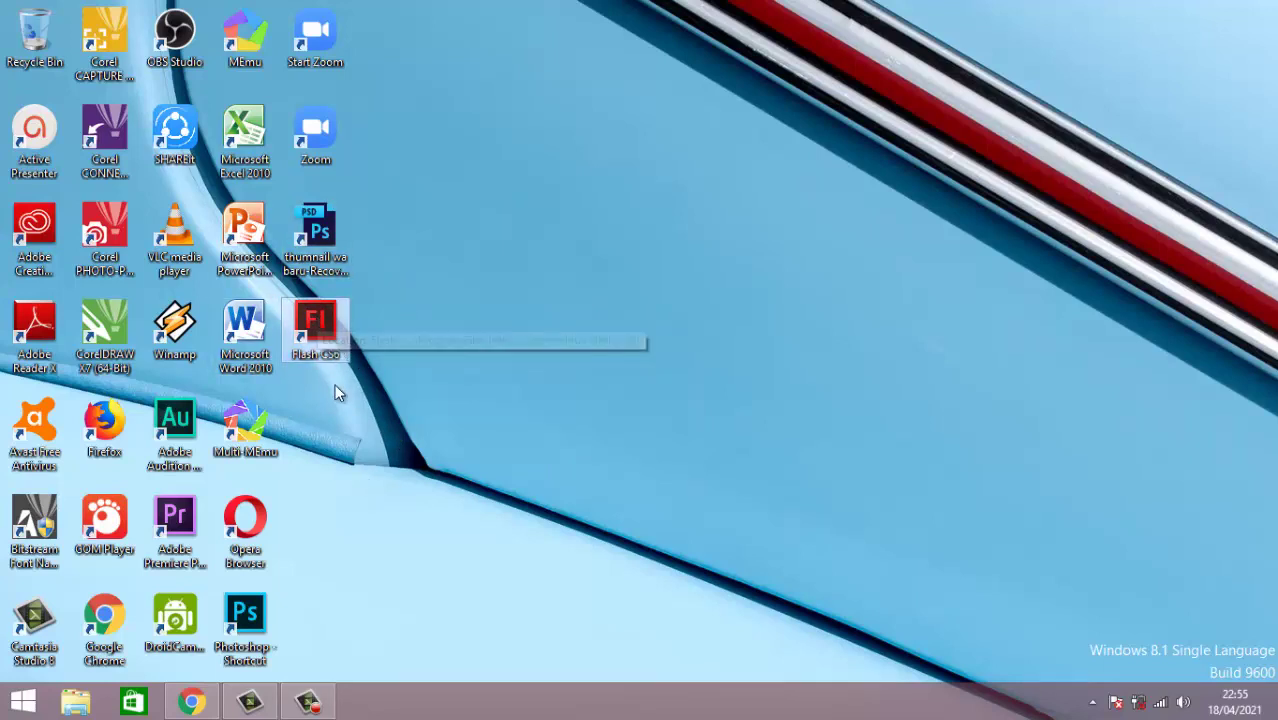
Step: Open Flash CS6 from the desktop and create a new ActionScript 2.0 document
right_click(321, 330)
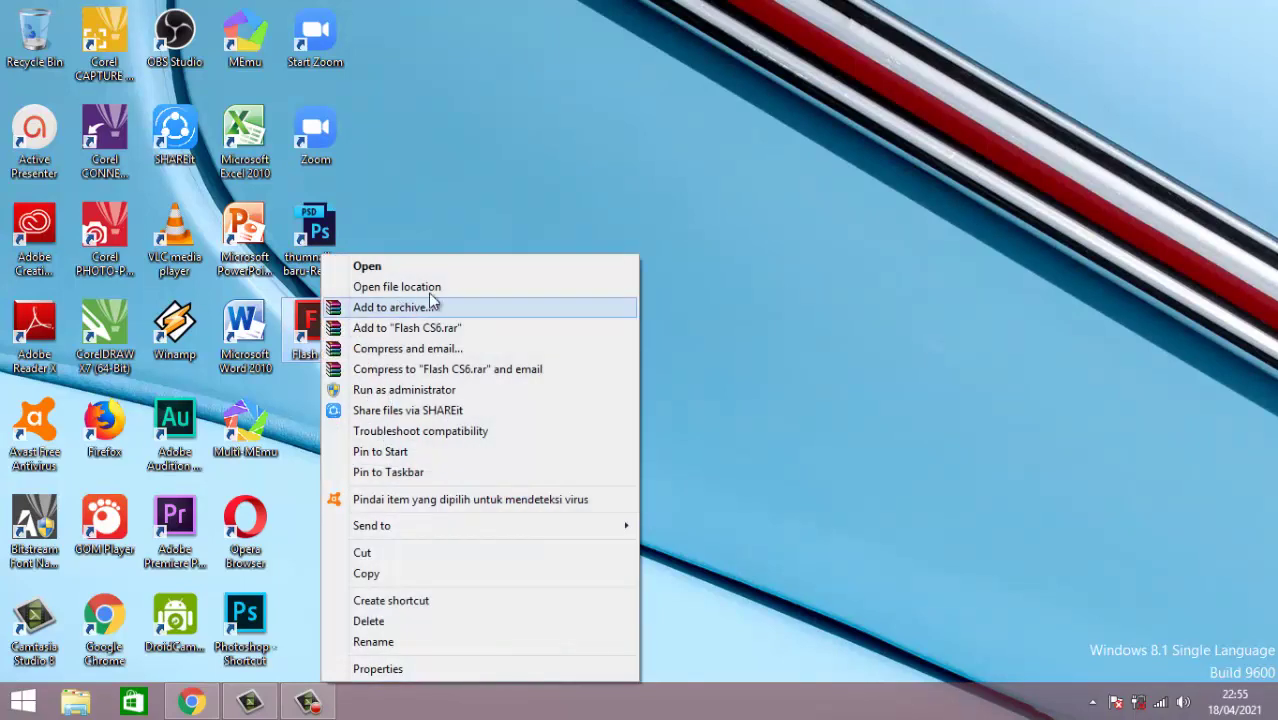
click(466, 266)
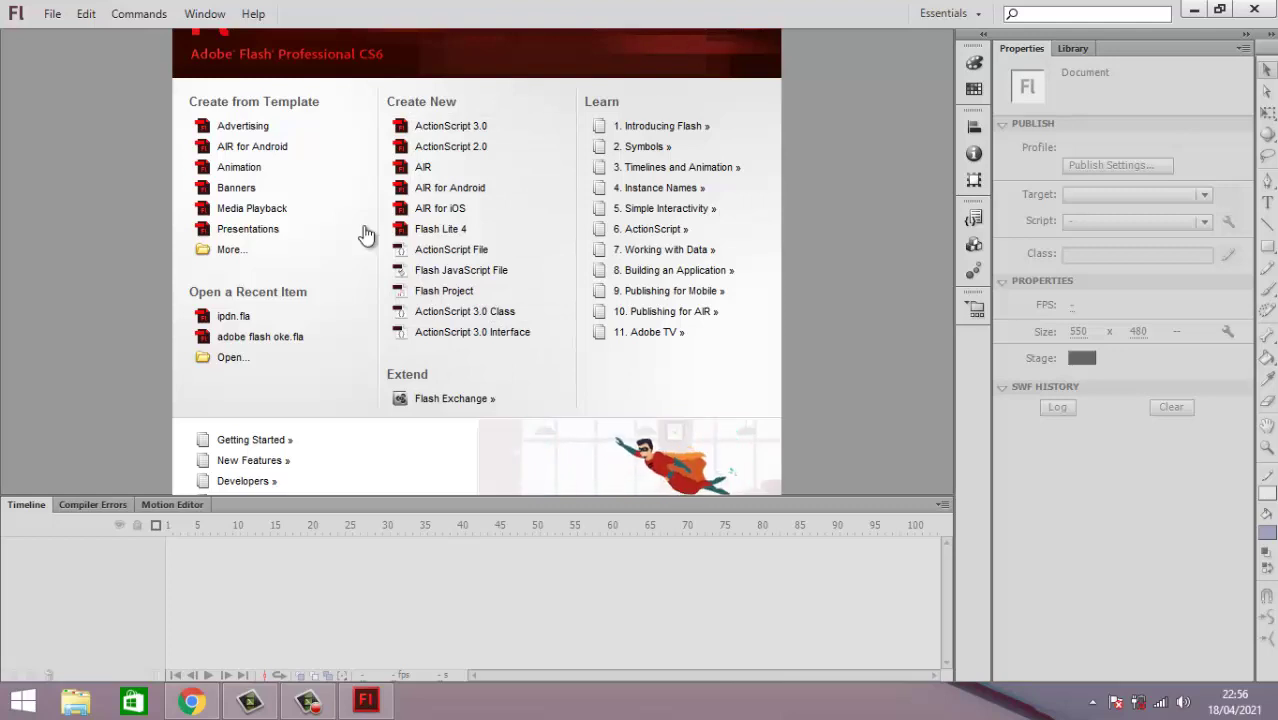
click(491, 148)
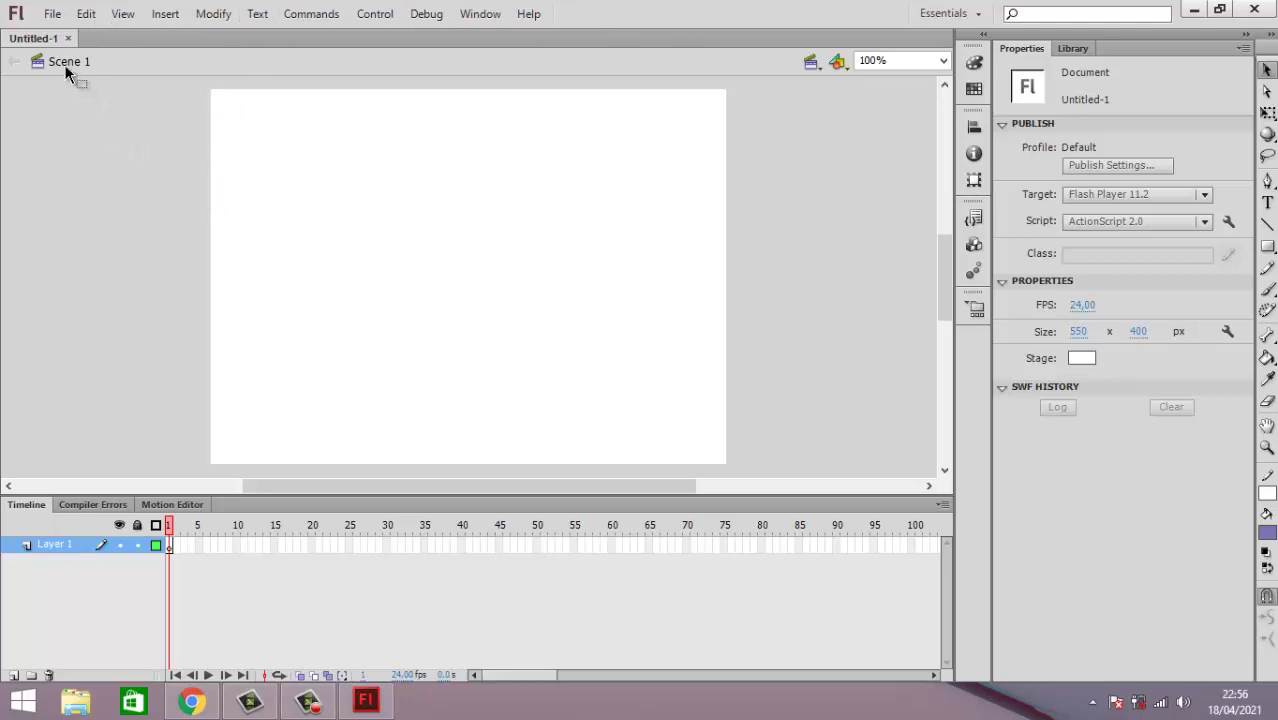
Step: Check which scenes the new document contains
click(812, 60)
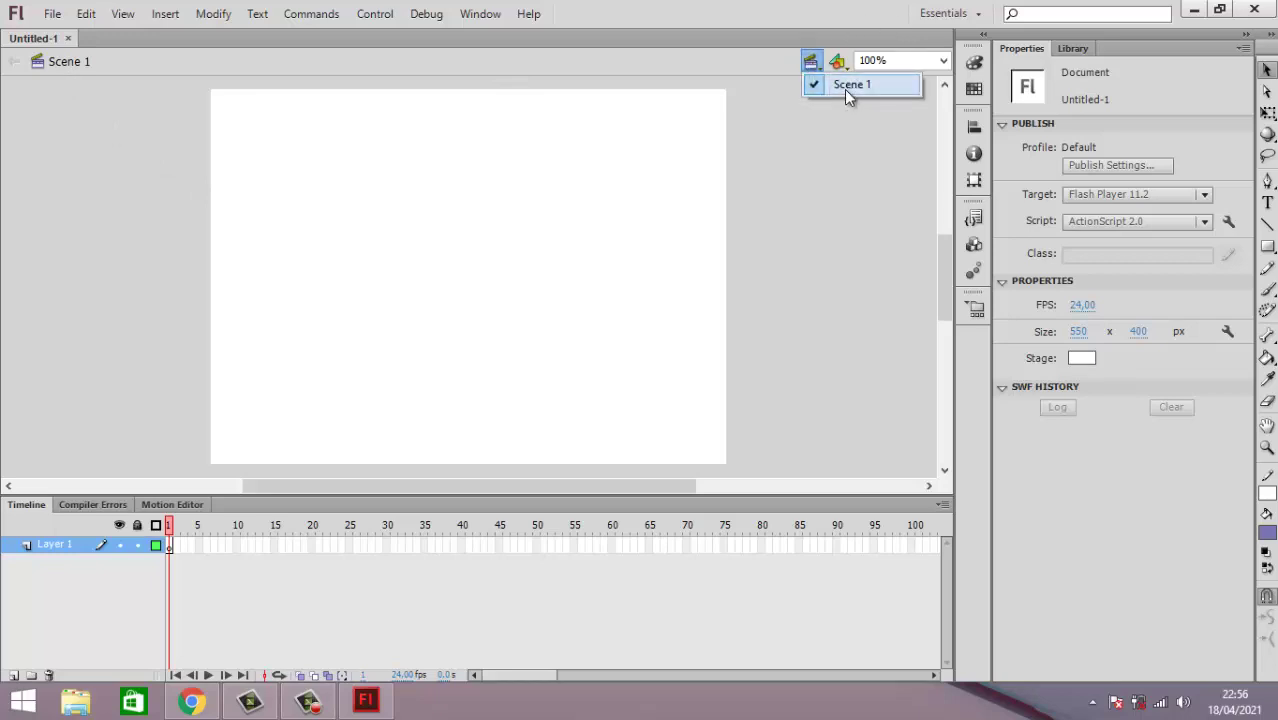
click(760, 183)
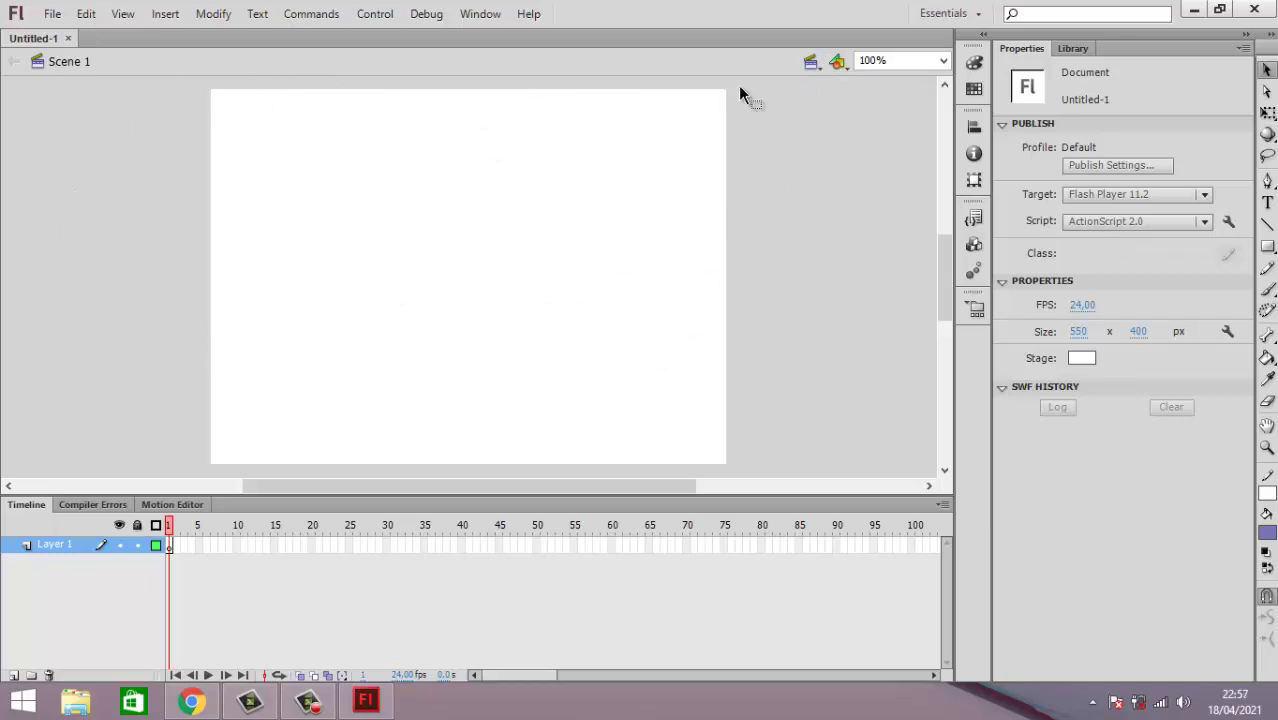
click(810, 64)
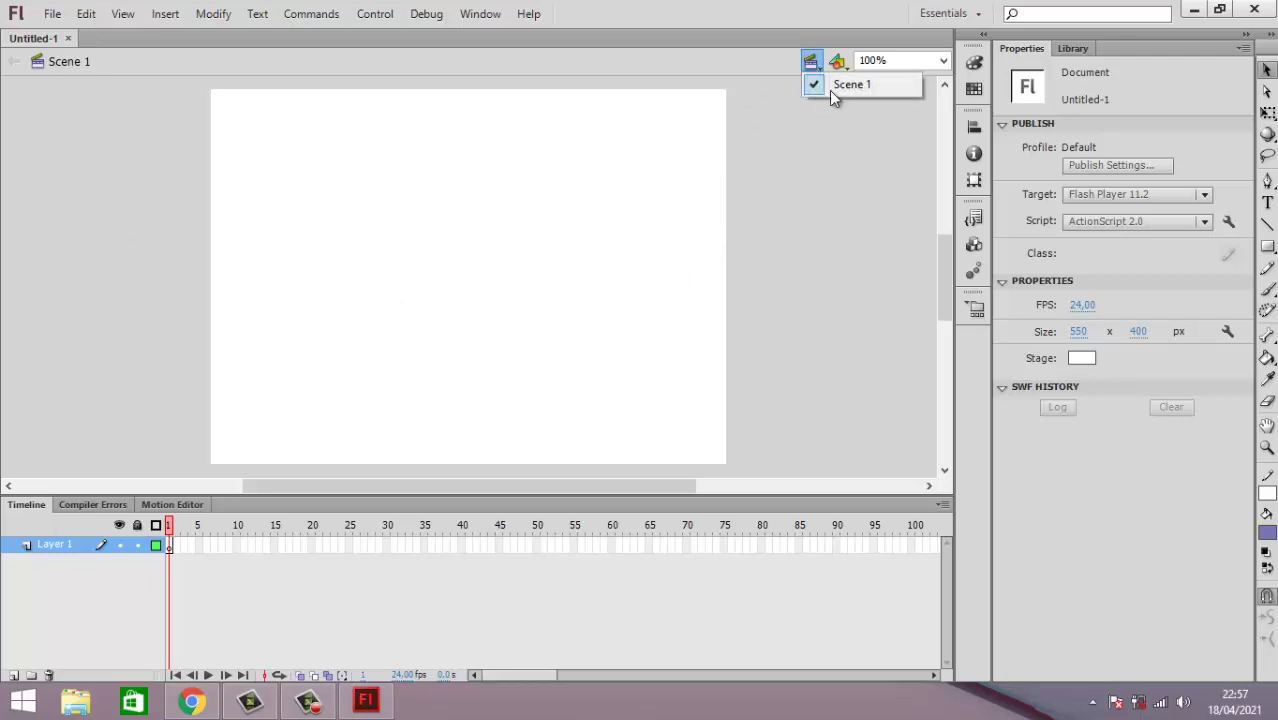
click(812, 107)
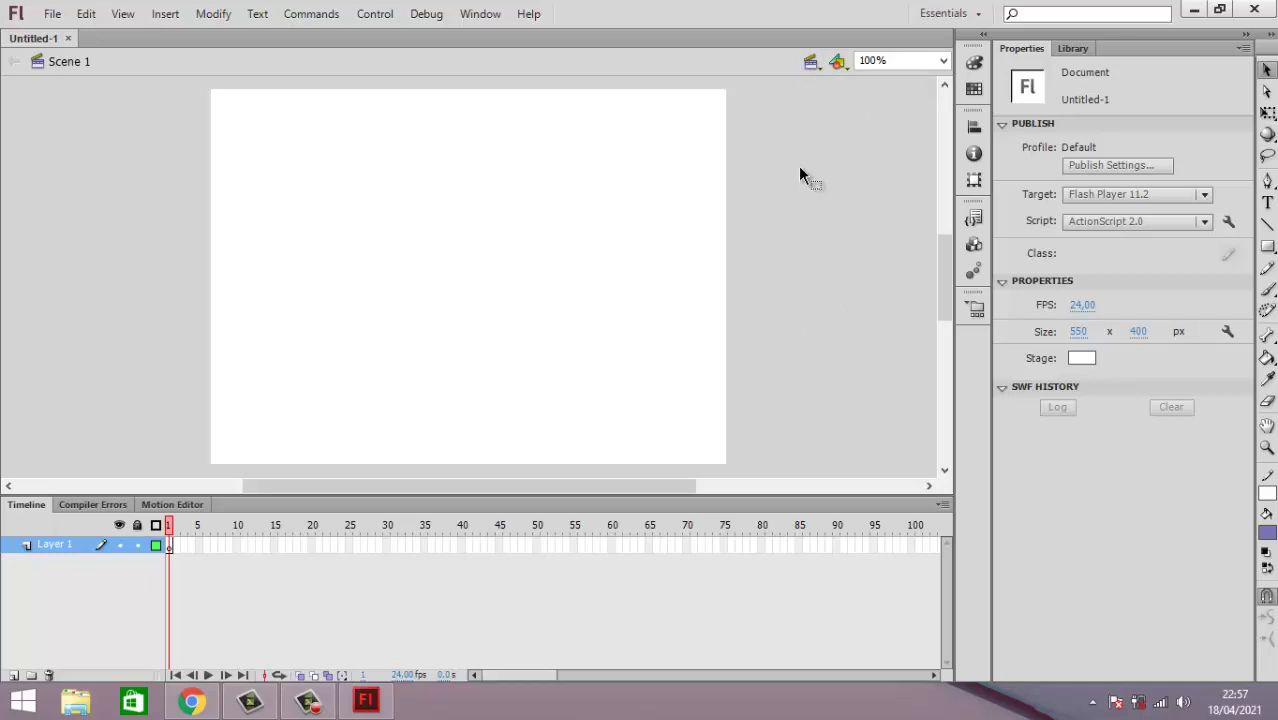
Step: Preview the stage at 25% and 50% magnification and set its view to Fit in Window
click(943, 62)
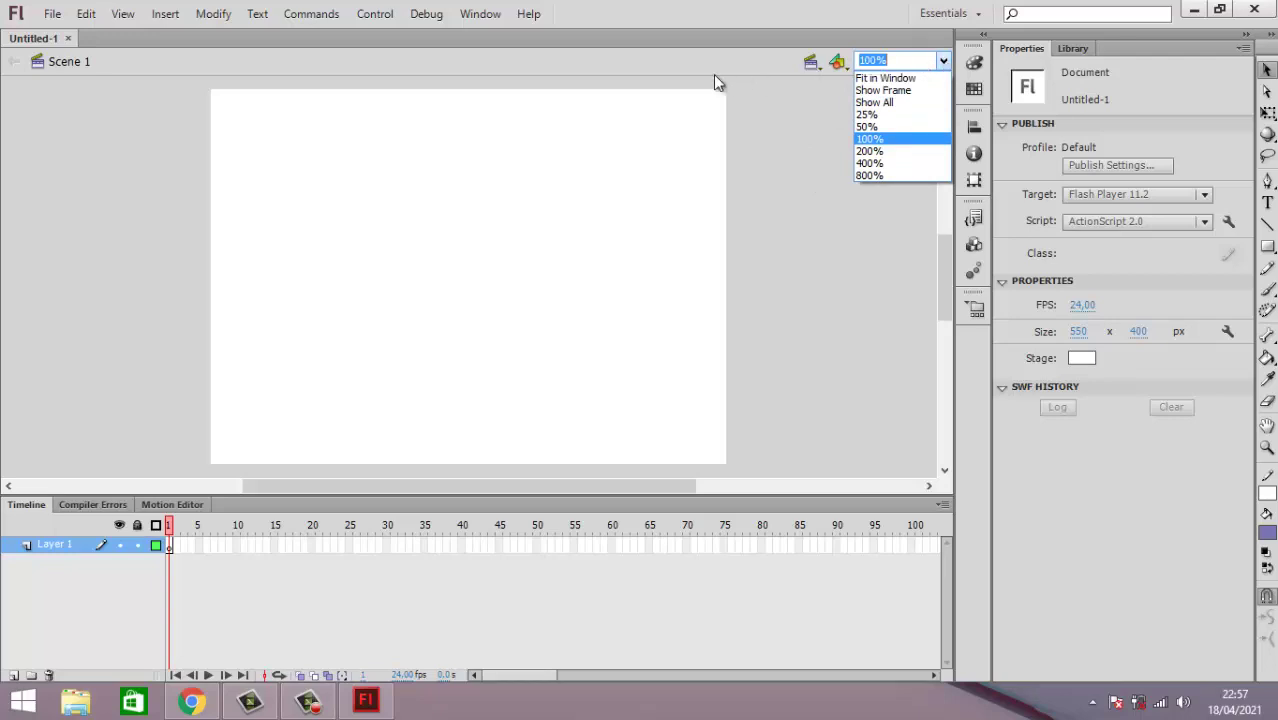
click(886, 80)
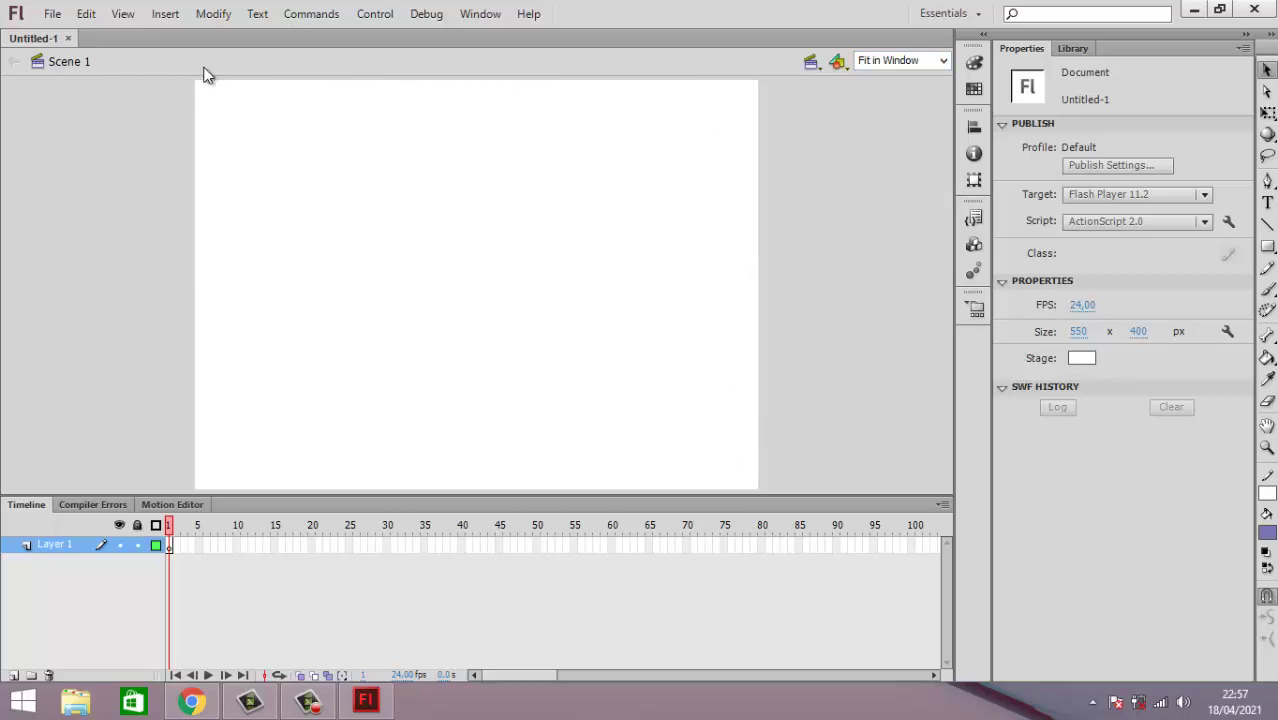
click(940, 62)
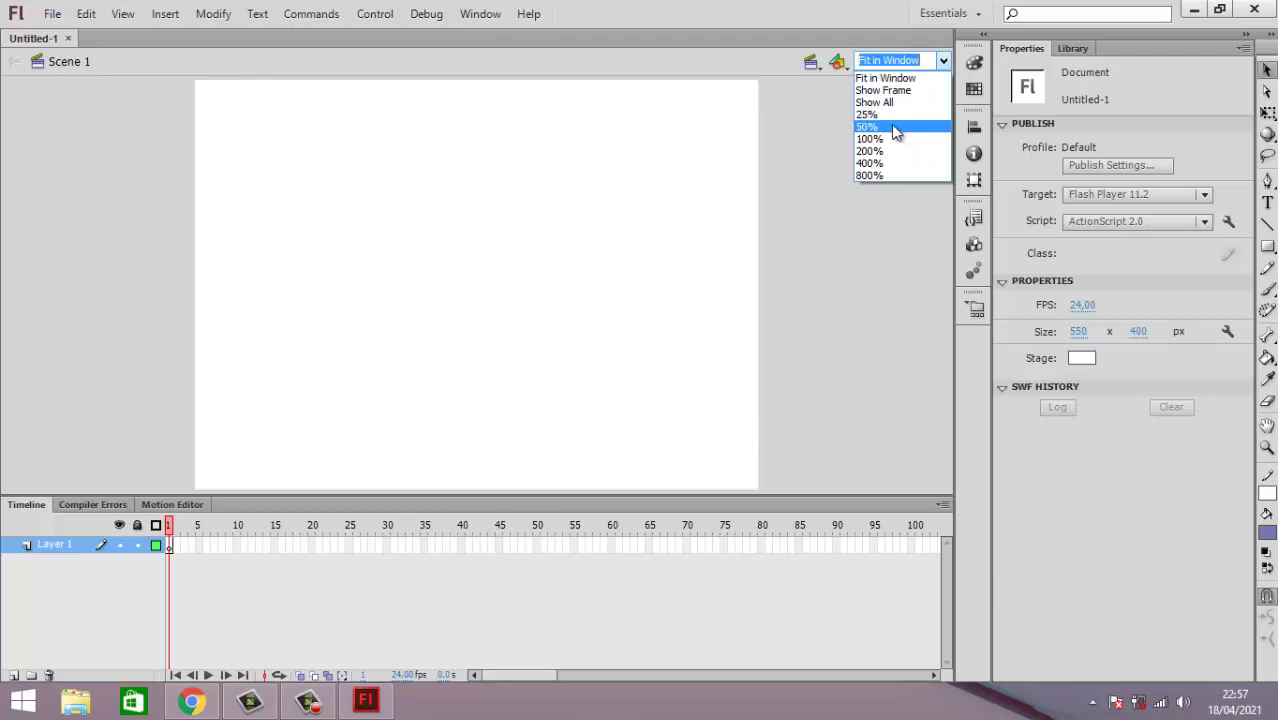
click(878, 115)
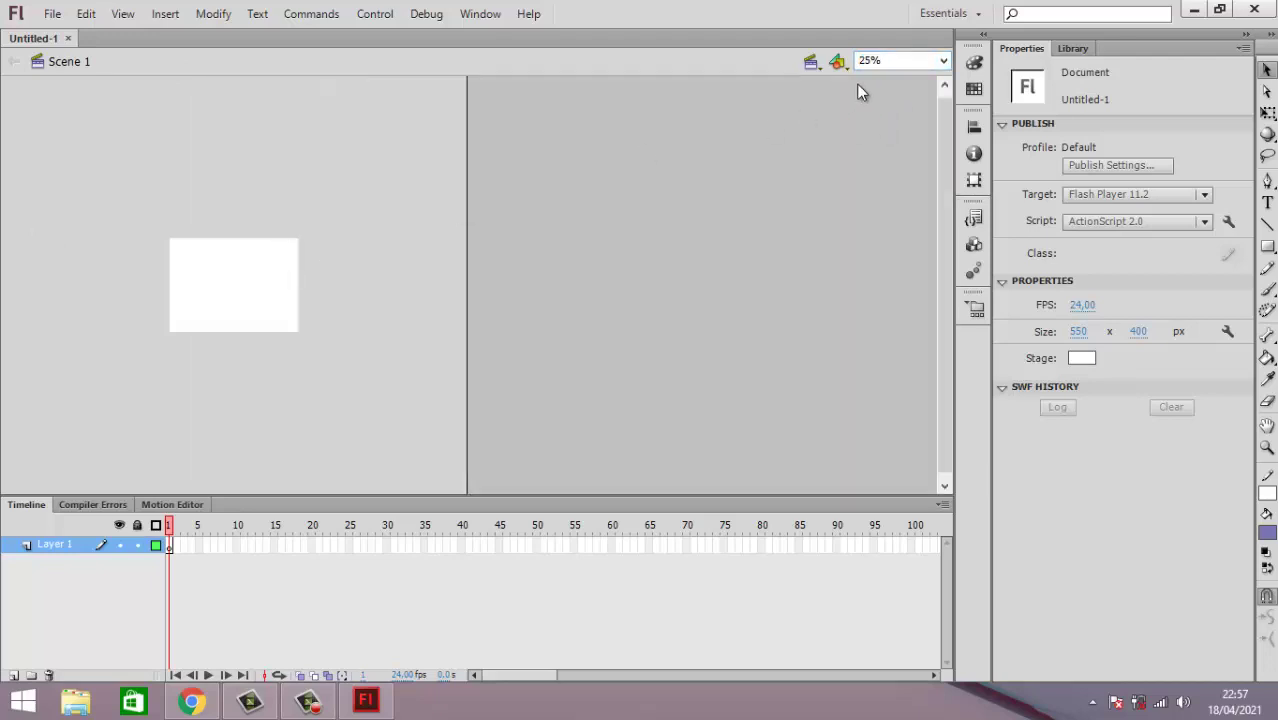
click(943, 62)
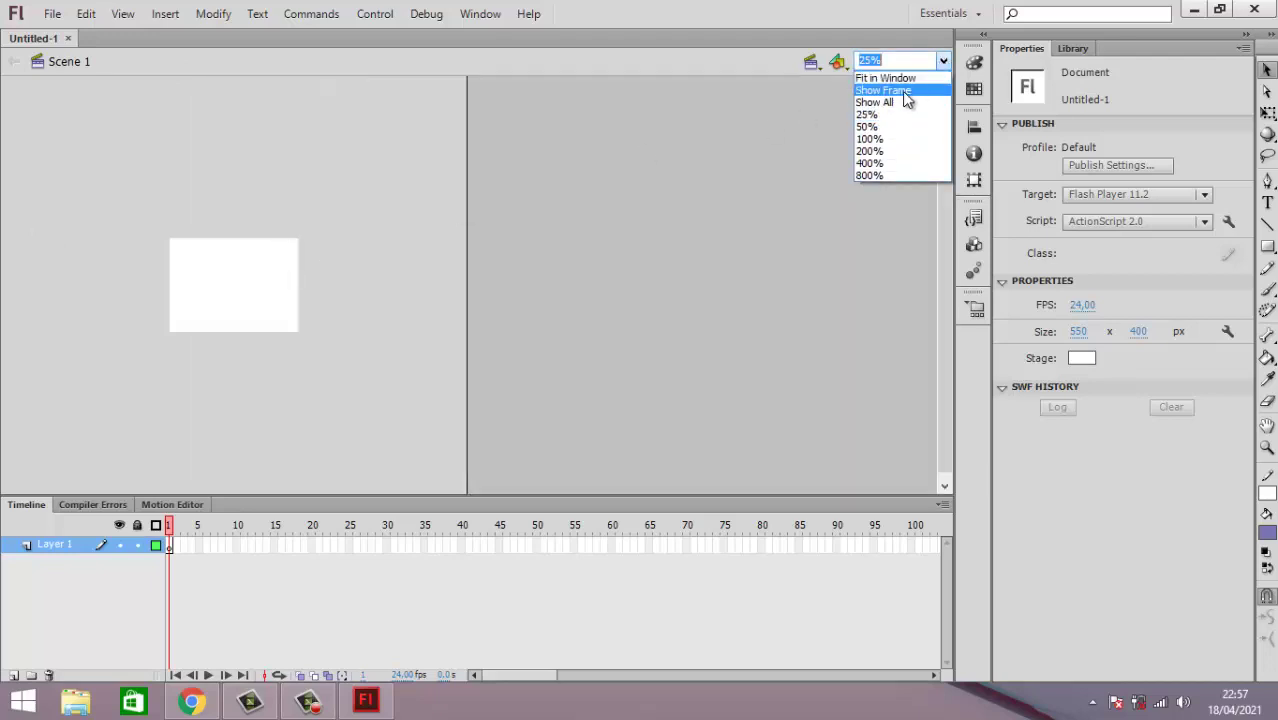
click(876, 126)
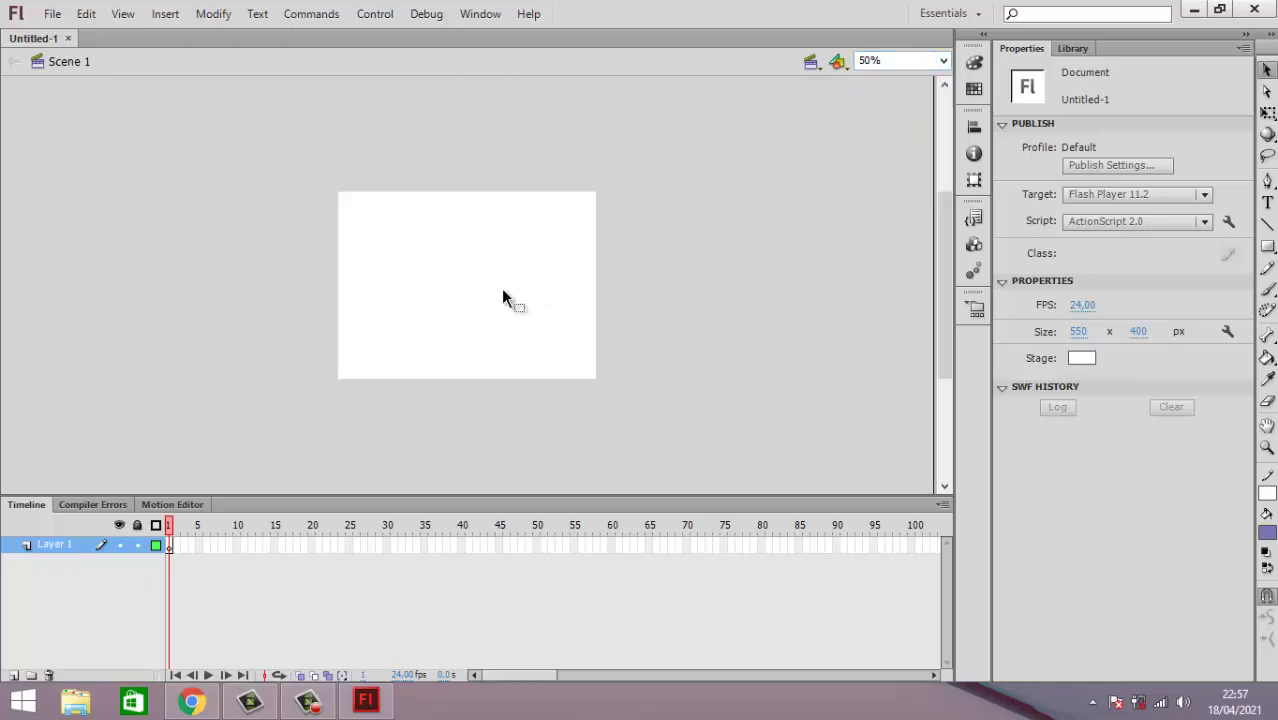
click(943, 62)
click(910, 77)
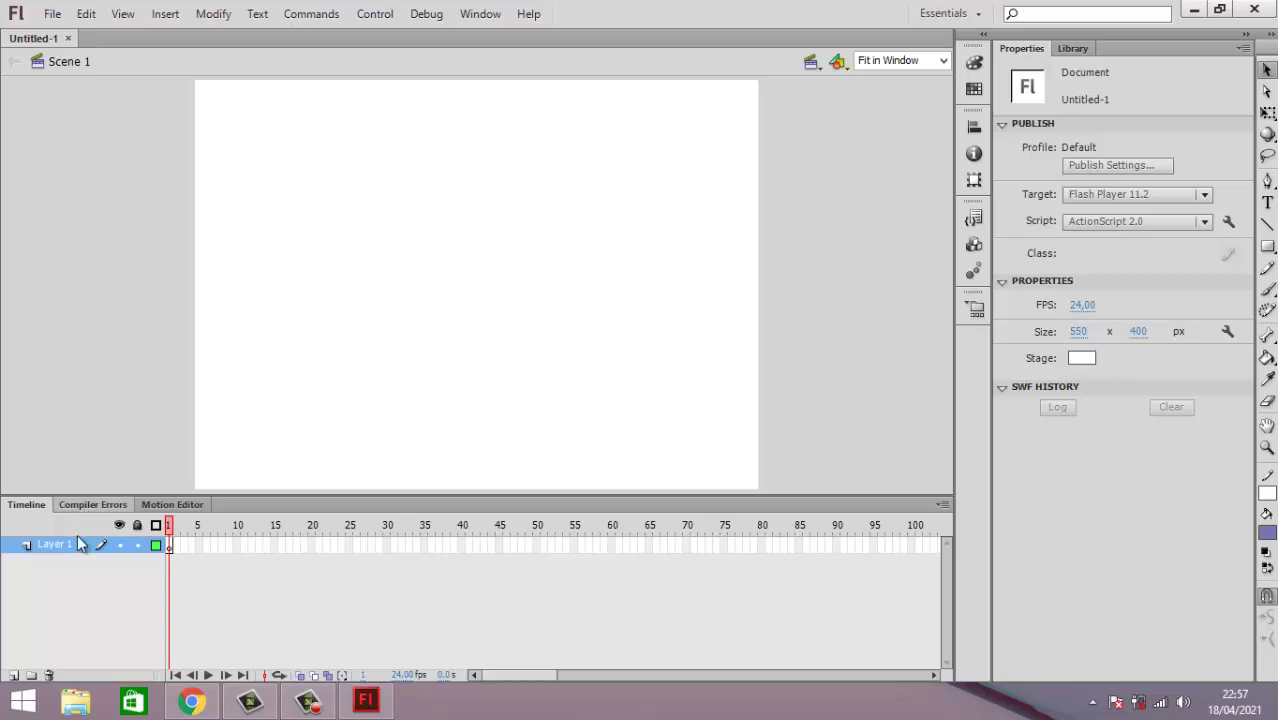
Step: Examine Layer 1, the compiler errors list, the motion editor and several frames along the timeline
double_click(43, 544)
click(88, 506)
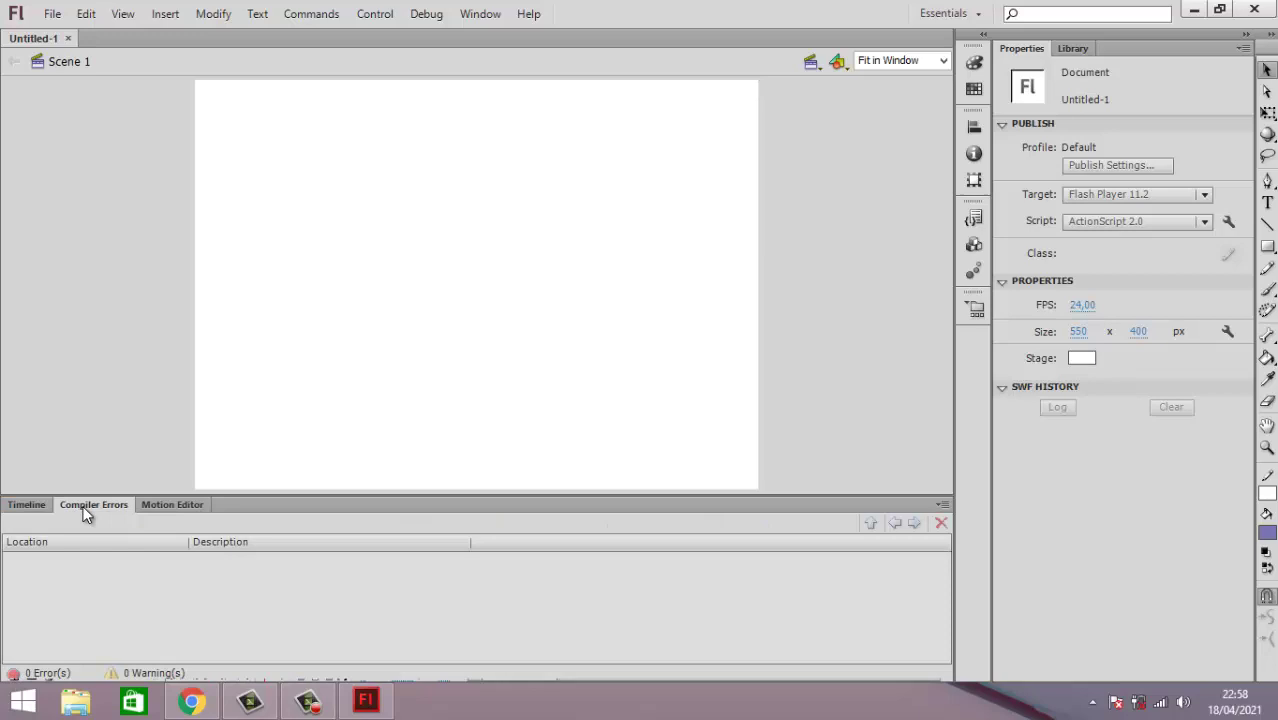
click(156, 504)
click(28, 505)
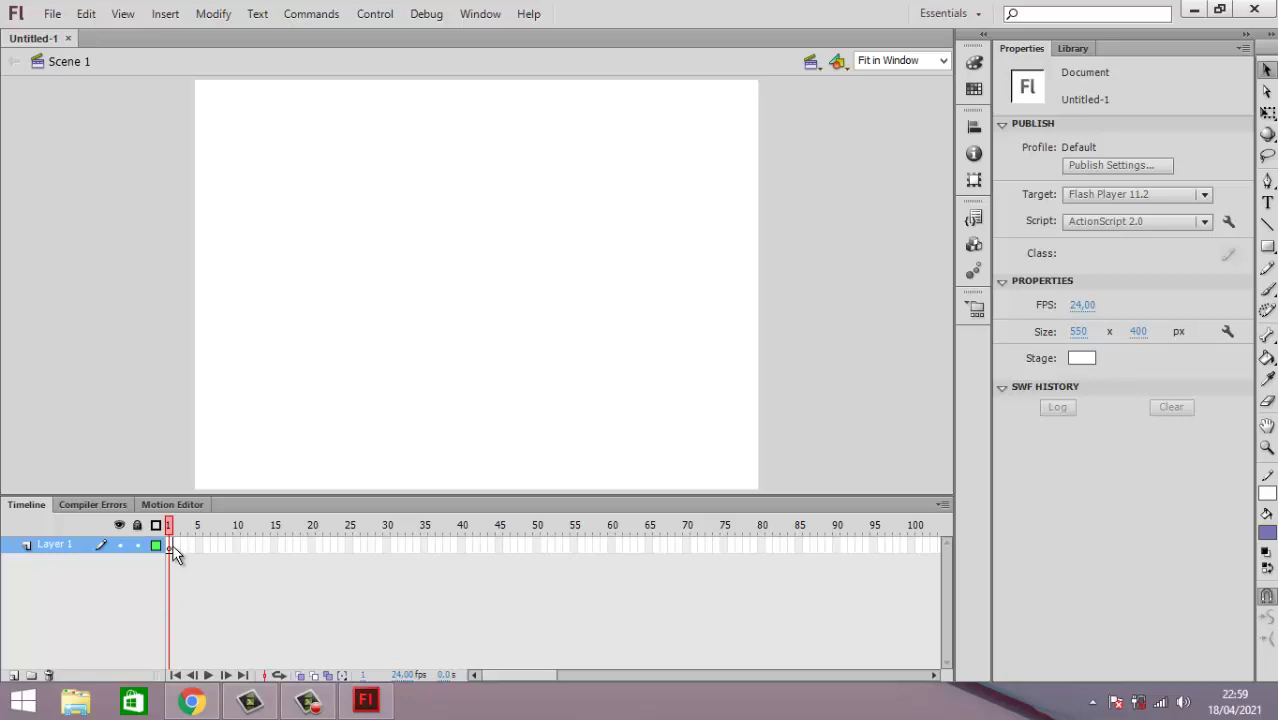
click(268, 545)
click(371, 545)
click(690, 558)
Step: Review the document library, the Text tool's text type options and the Rectangle tool's properties
click(1073, 50)
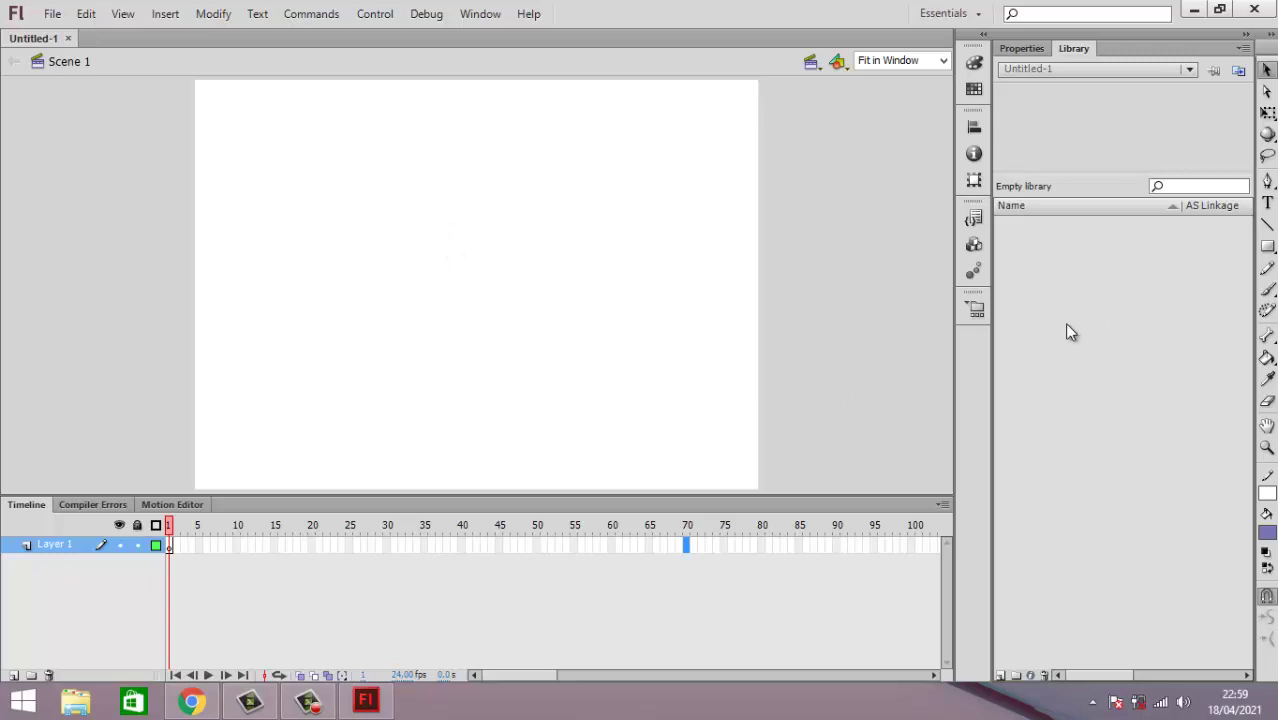
click(1020, 49)
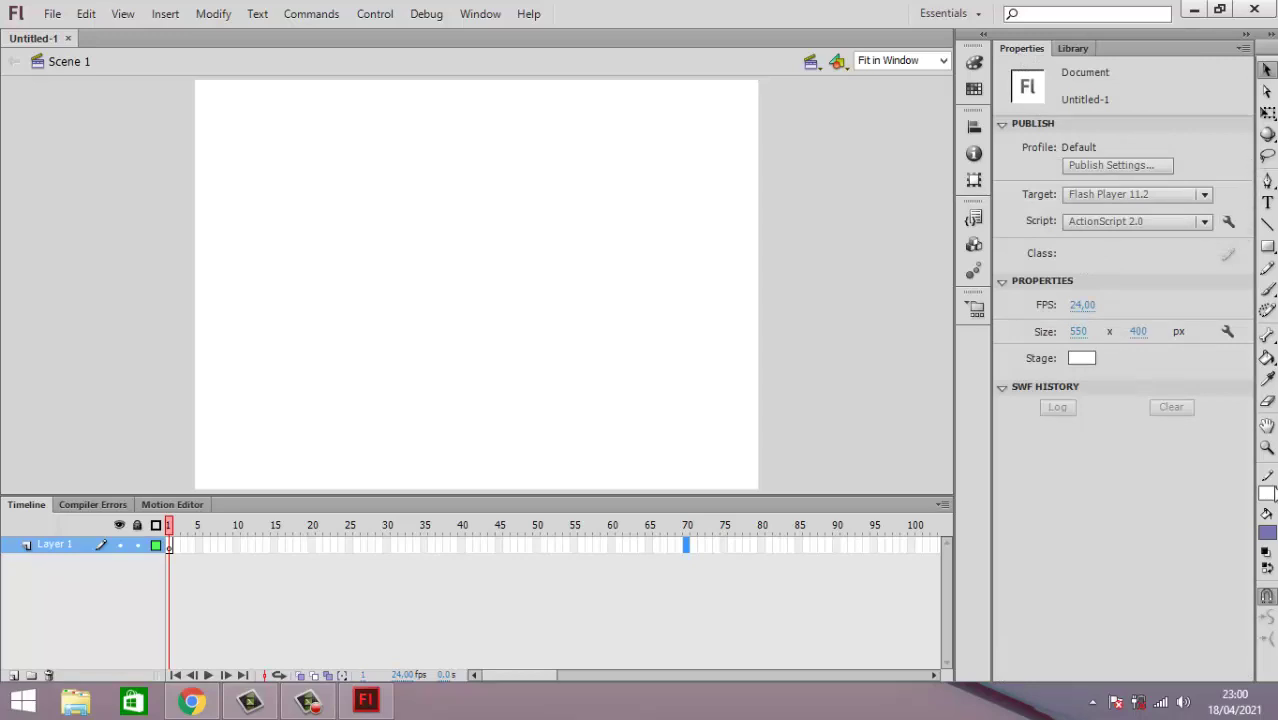
click(1267, 203)
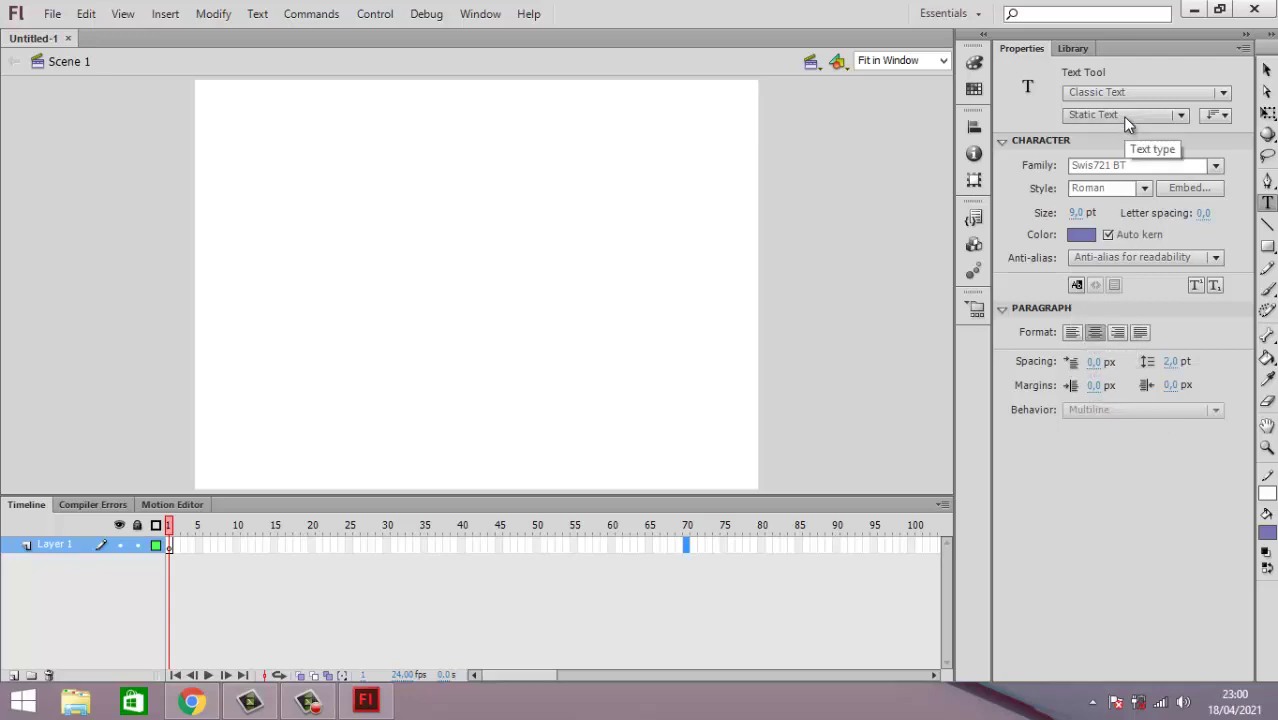
click(1151, 115)
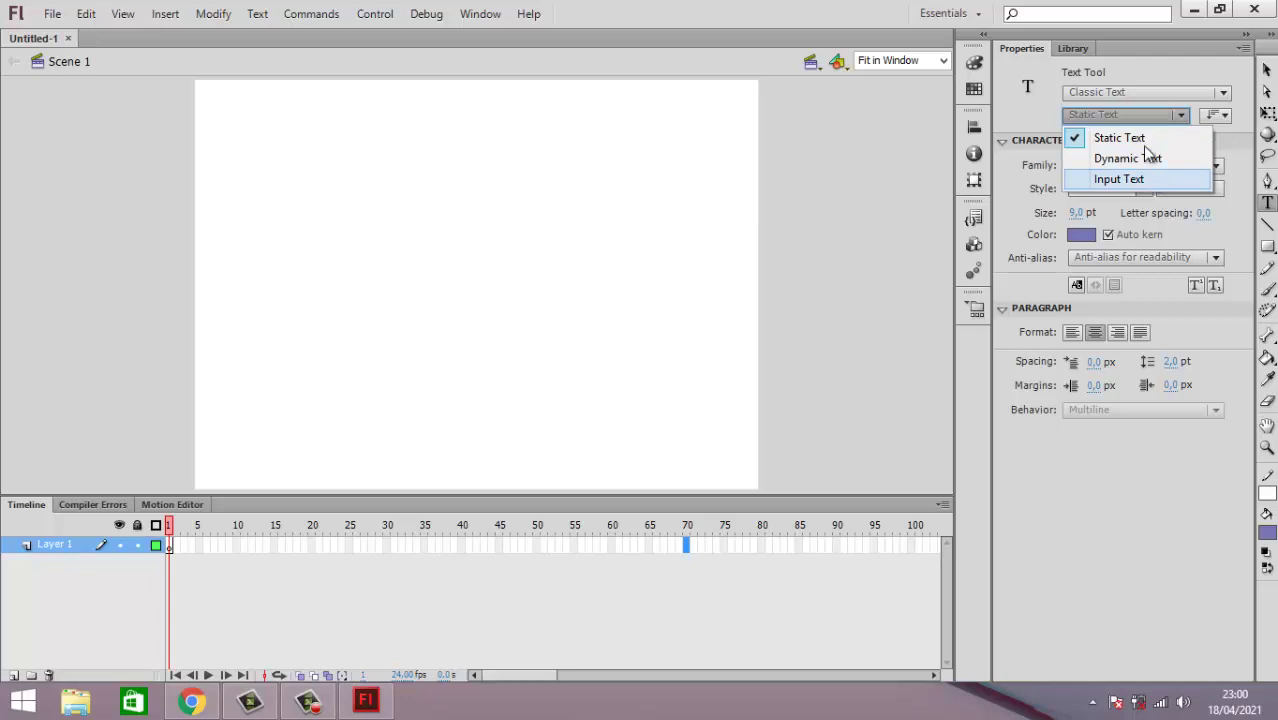
click(1129, 116)
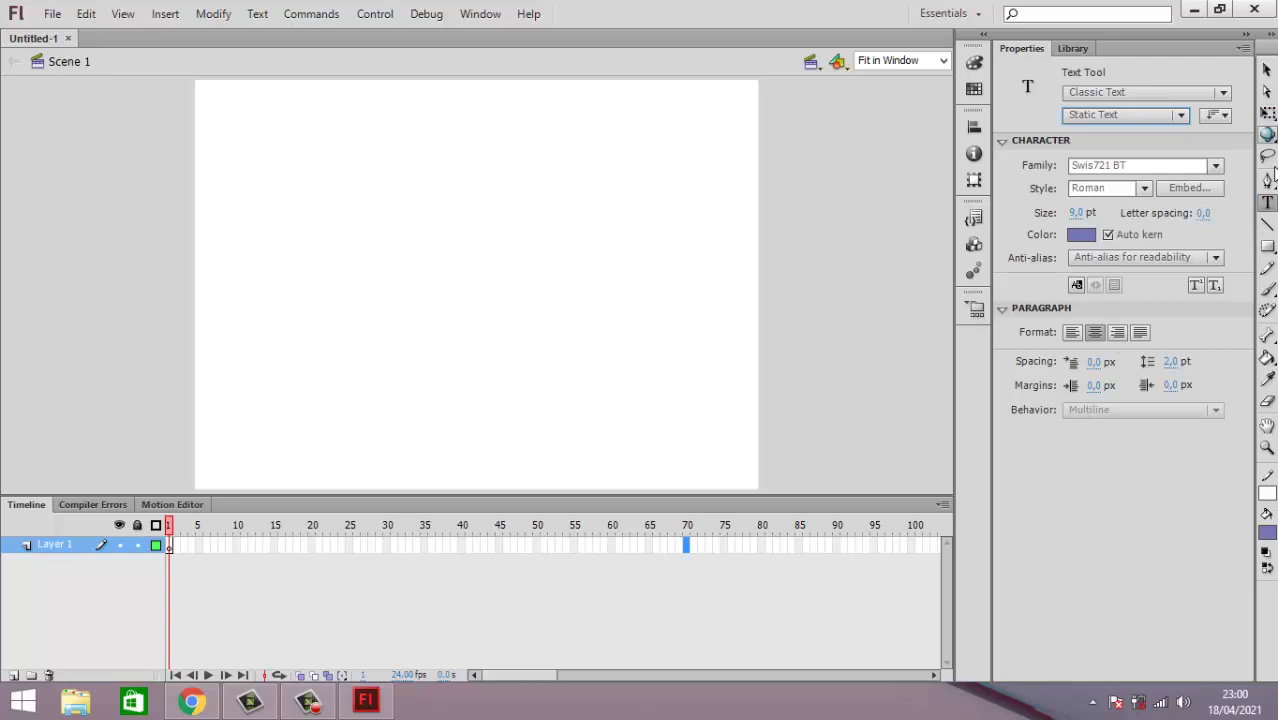
click(1266, 247)
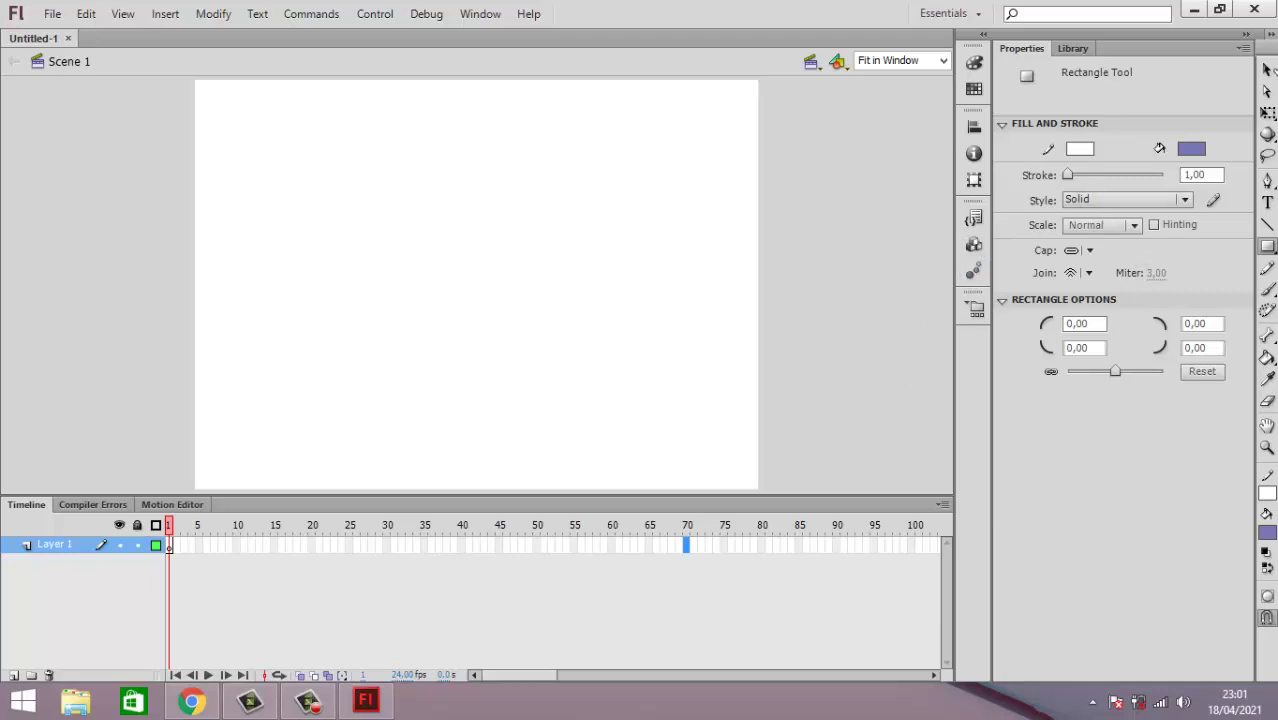
click(1266, 70)
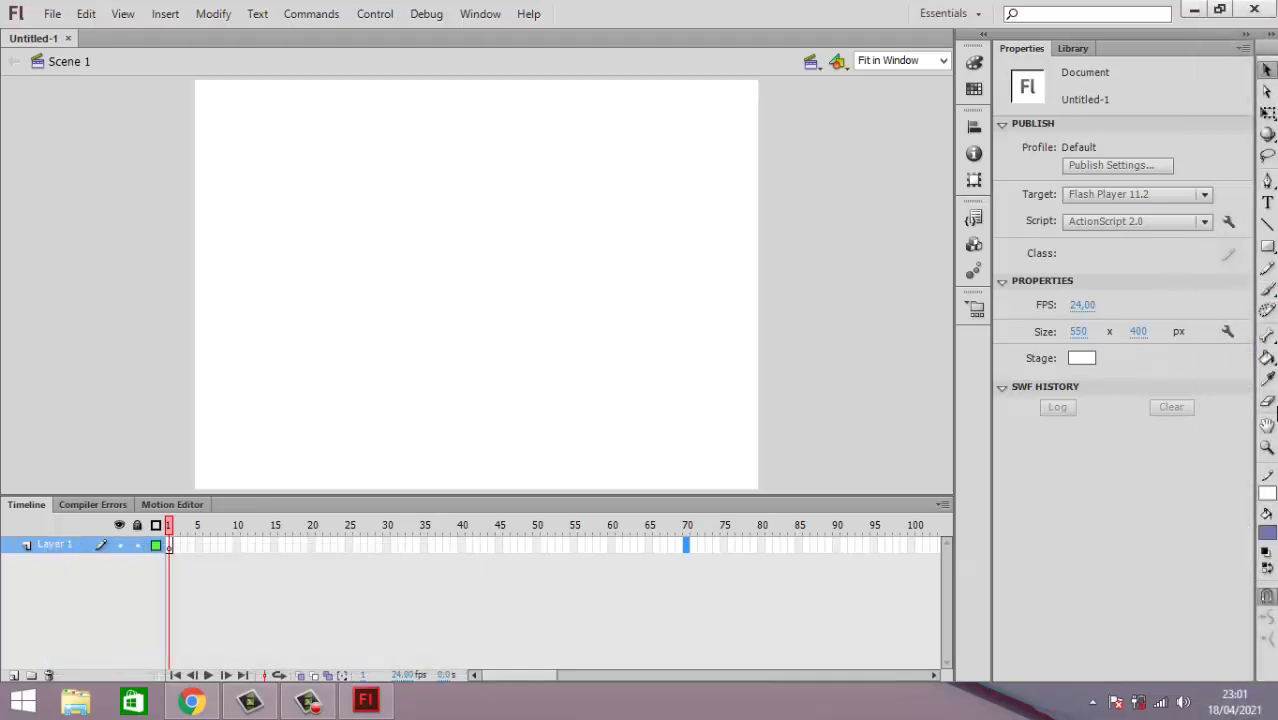
click(1267, 76)
key(super+c)
Step: Set the stage width to 710 px
click(1078, 331)
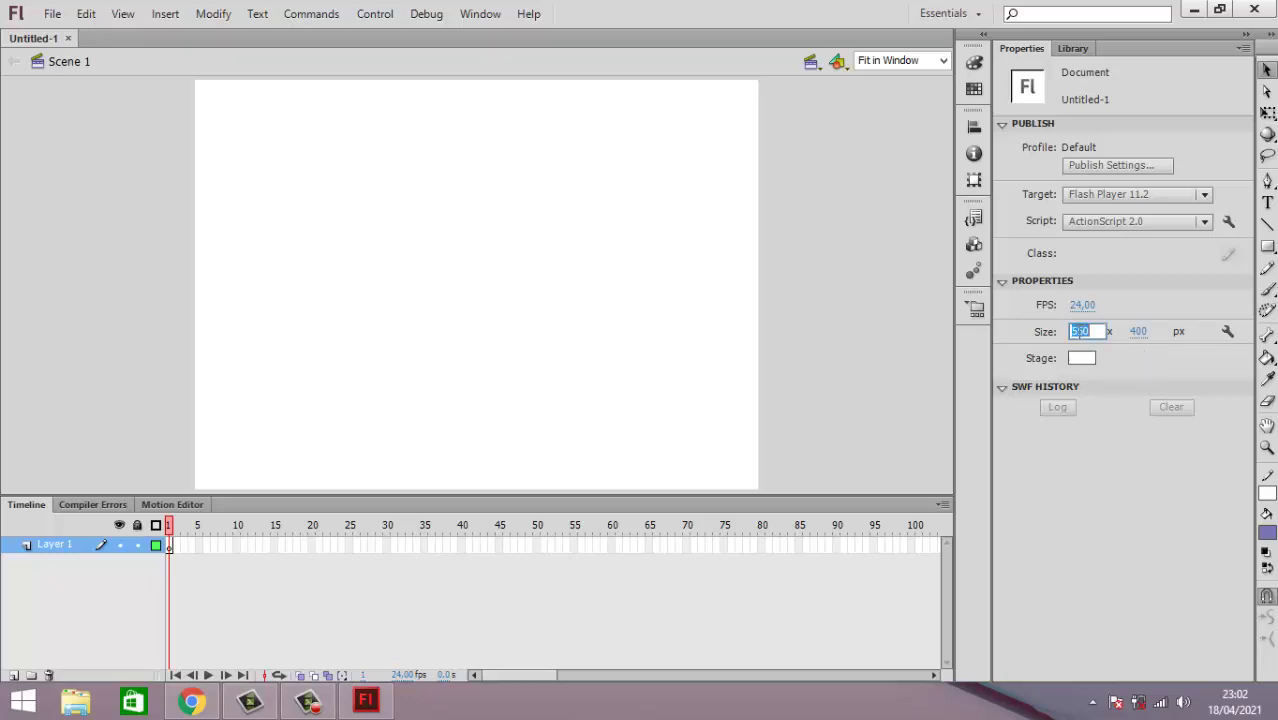
key(BackSpace)
text(710)
key(Return)
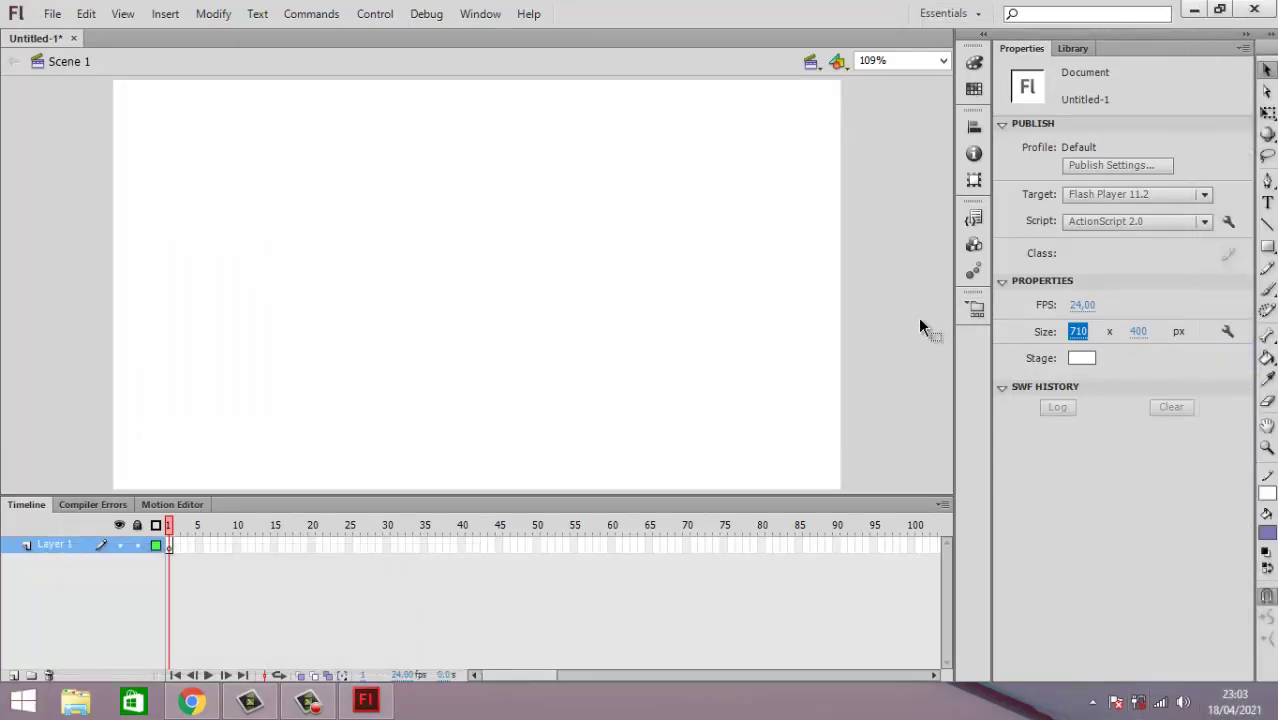
click(895, 363)
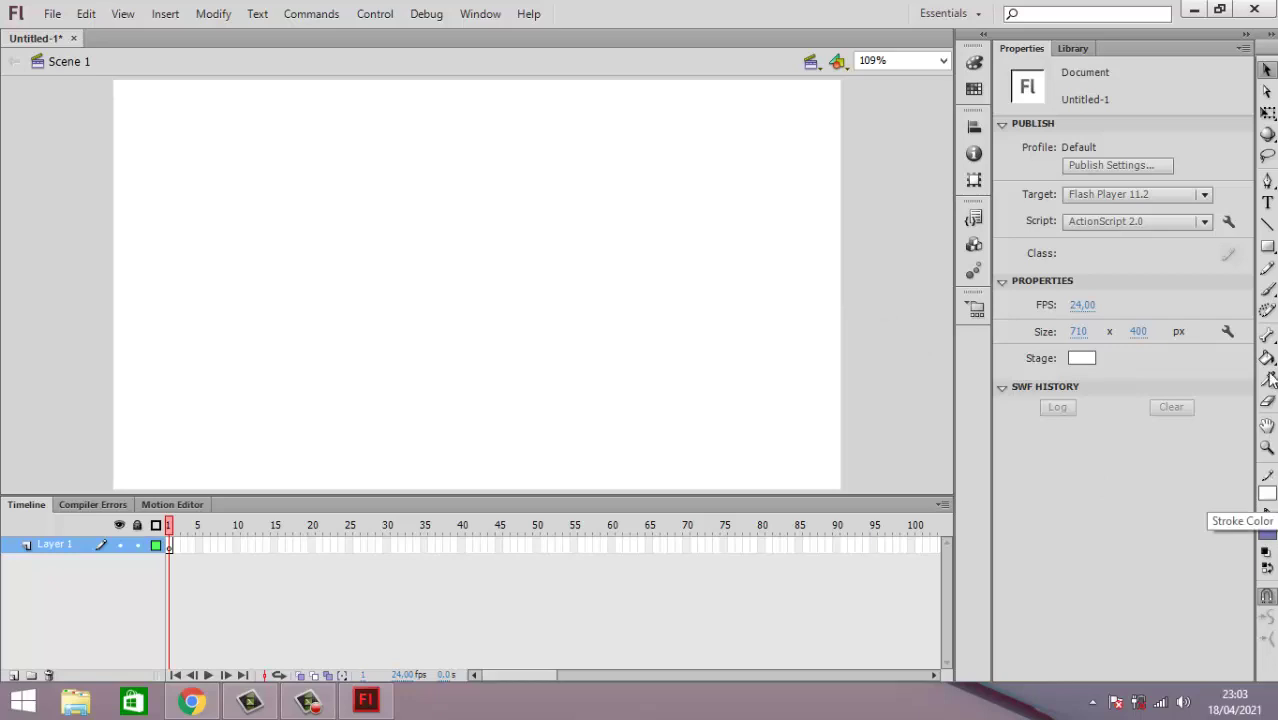
Step: Draw a rectangle about 719 x 406 px covering the whole stage, with no stroke and a #616396 fill
click(1267, 248)
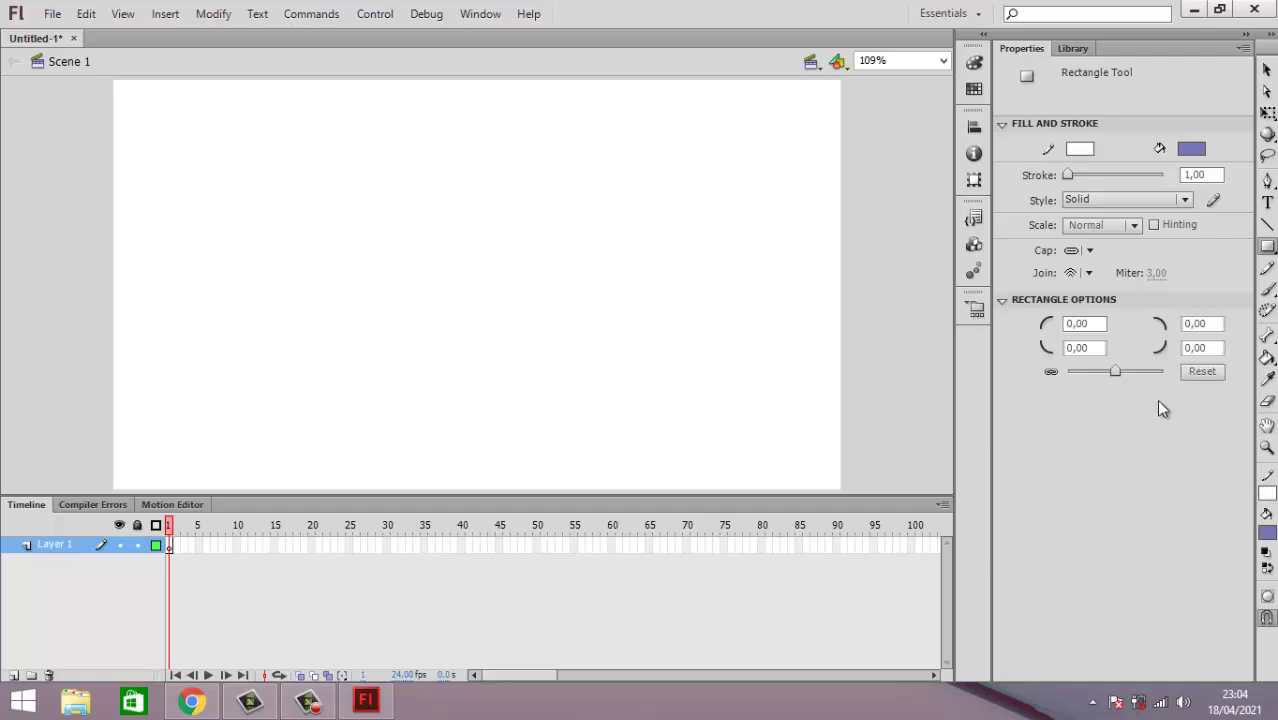
click(1272, 484)
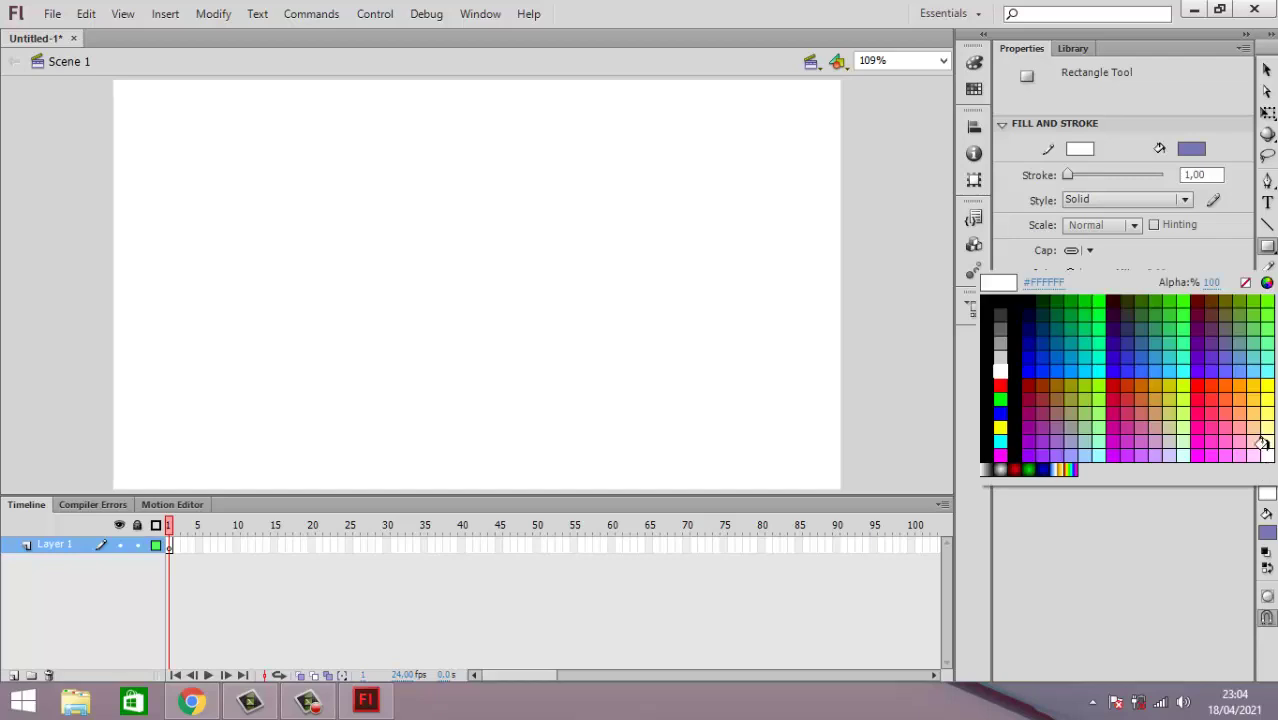
click(1246, 284)
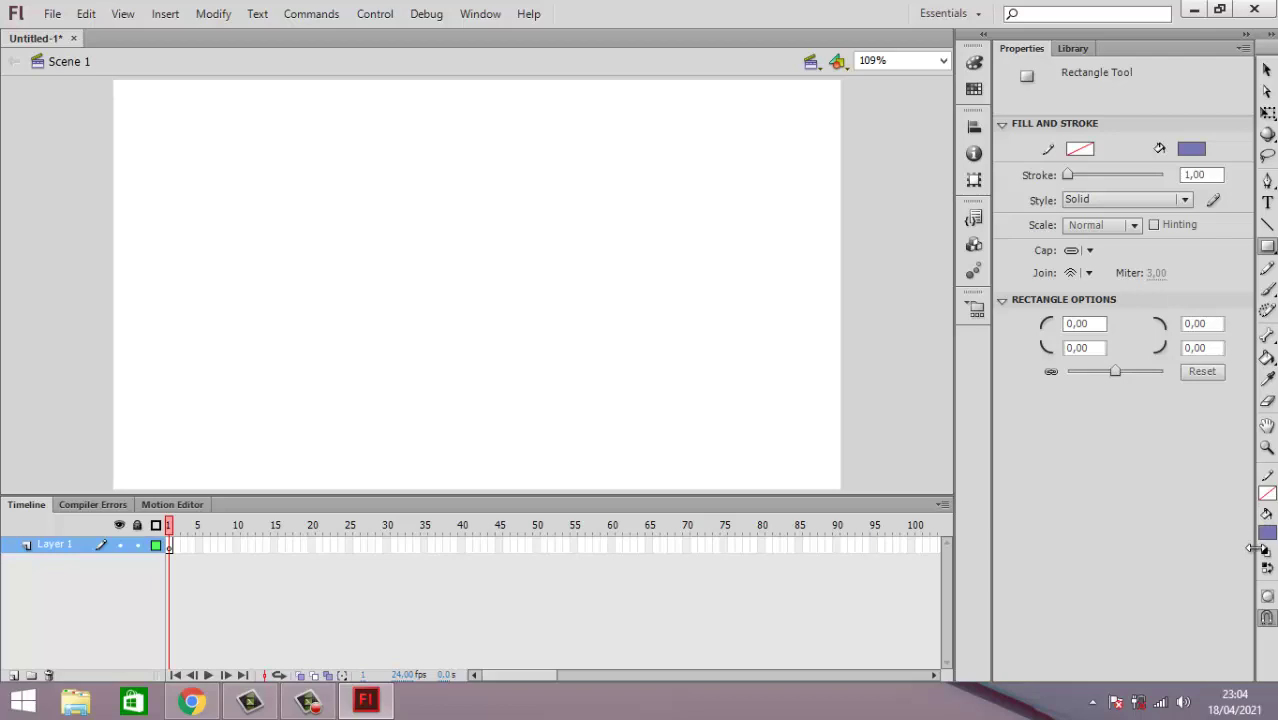
click(1272, 518)
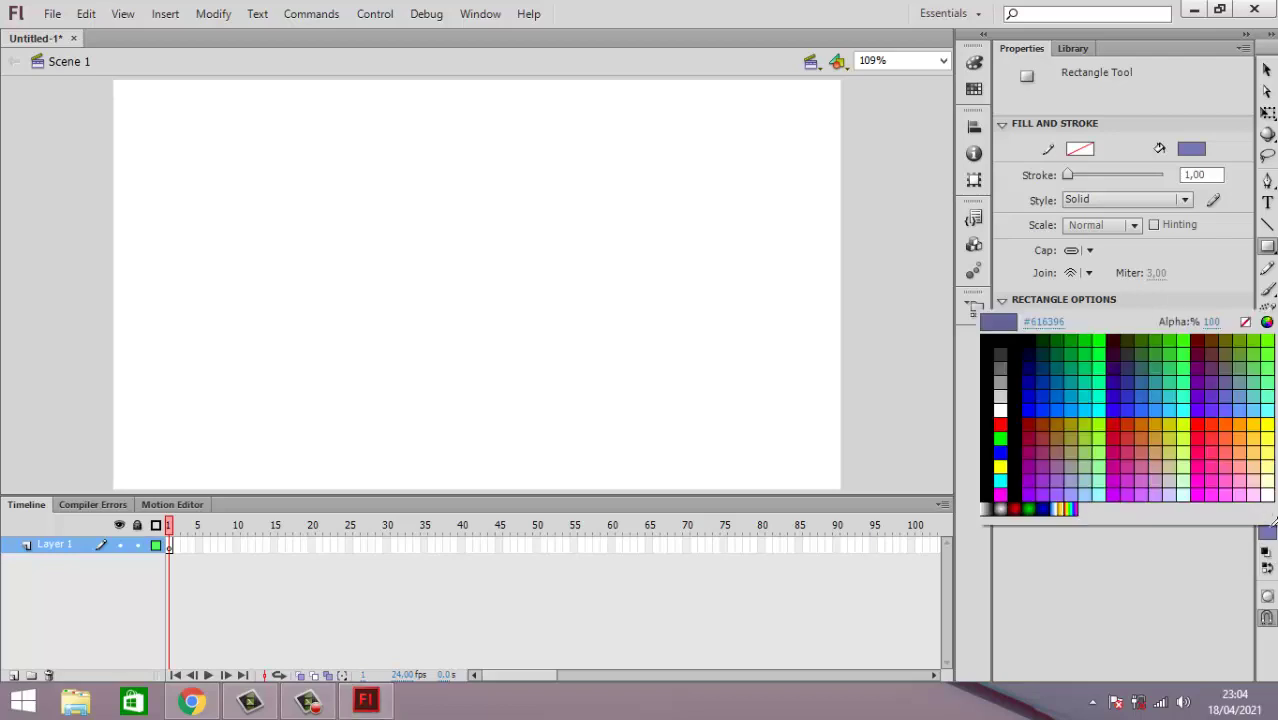
click(1272, 520)
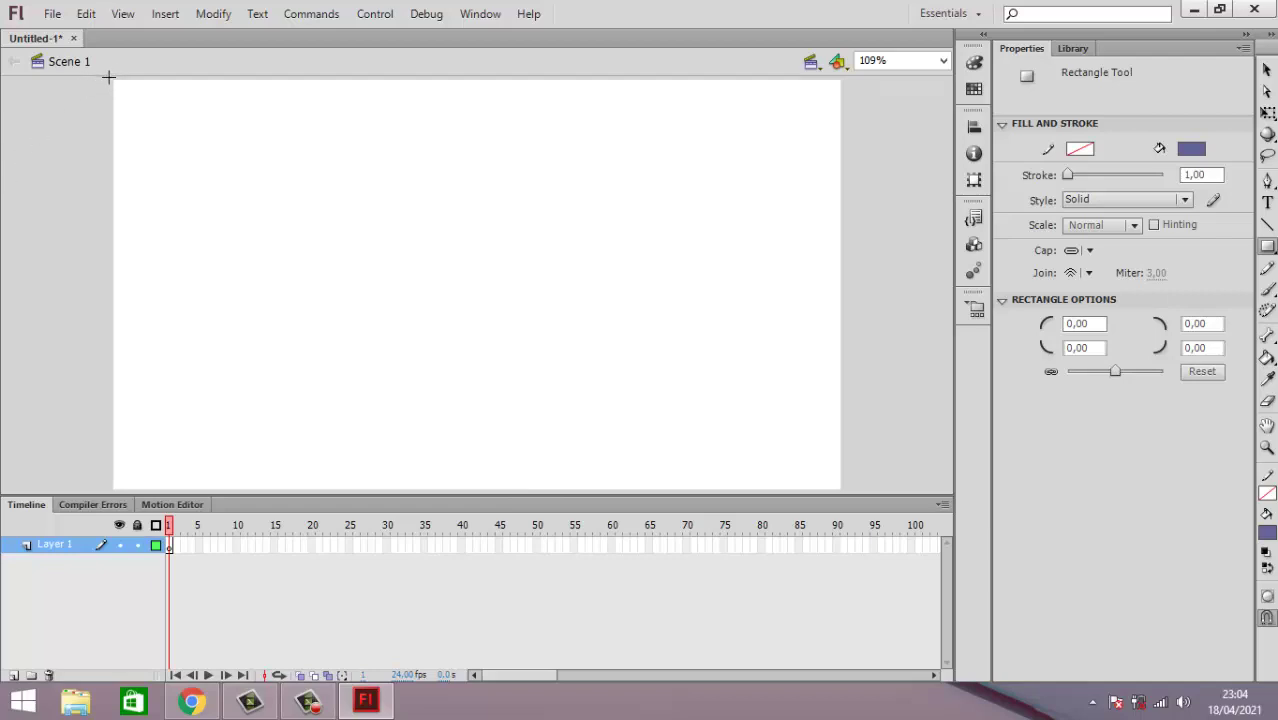
drag(108, 77, 845, 494)
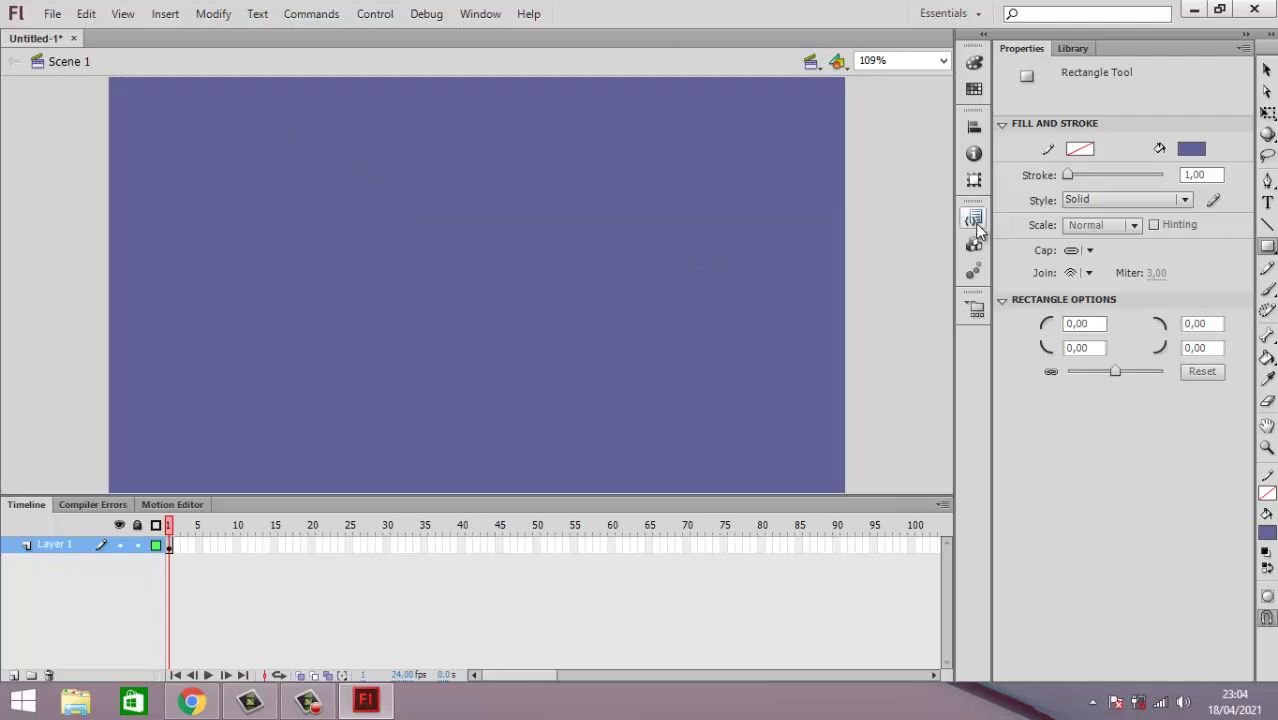
Step: Examine how the background rectangle covers the stage, along with its position and size properties
click(1267, 72)
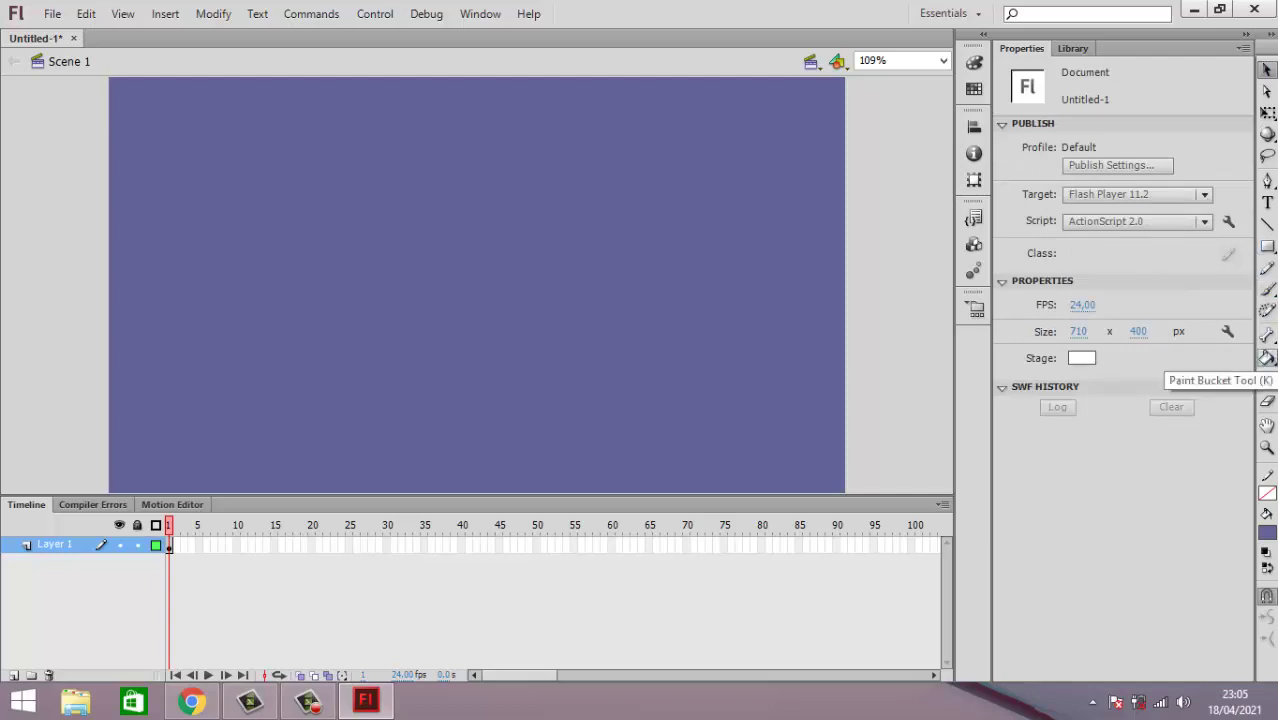
click(1267, 70)
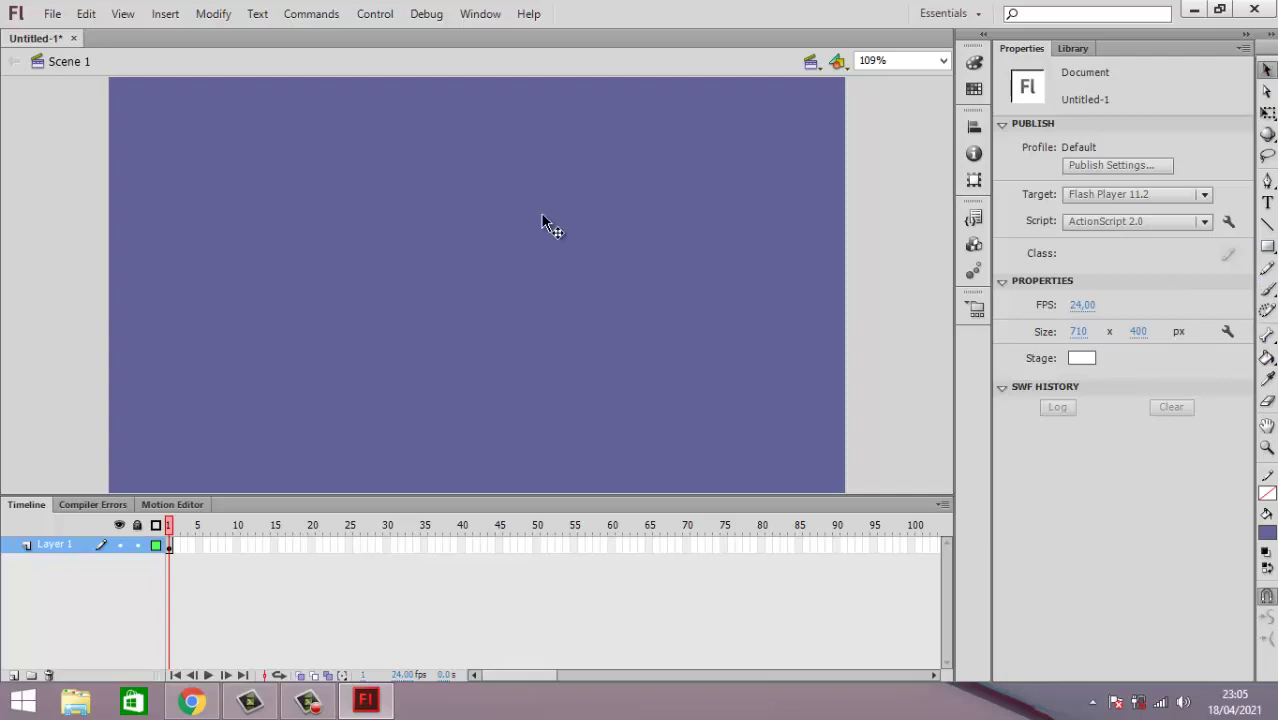
click(382, 243)
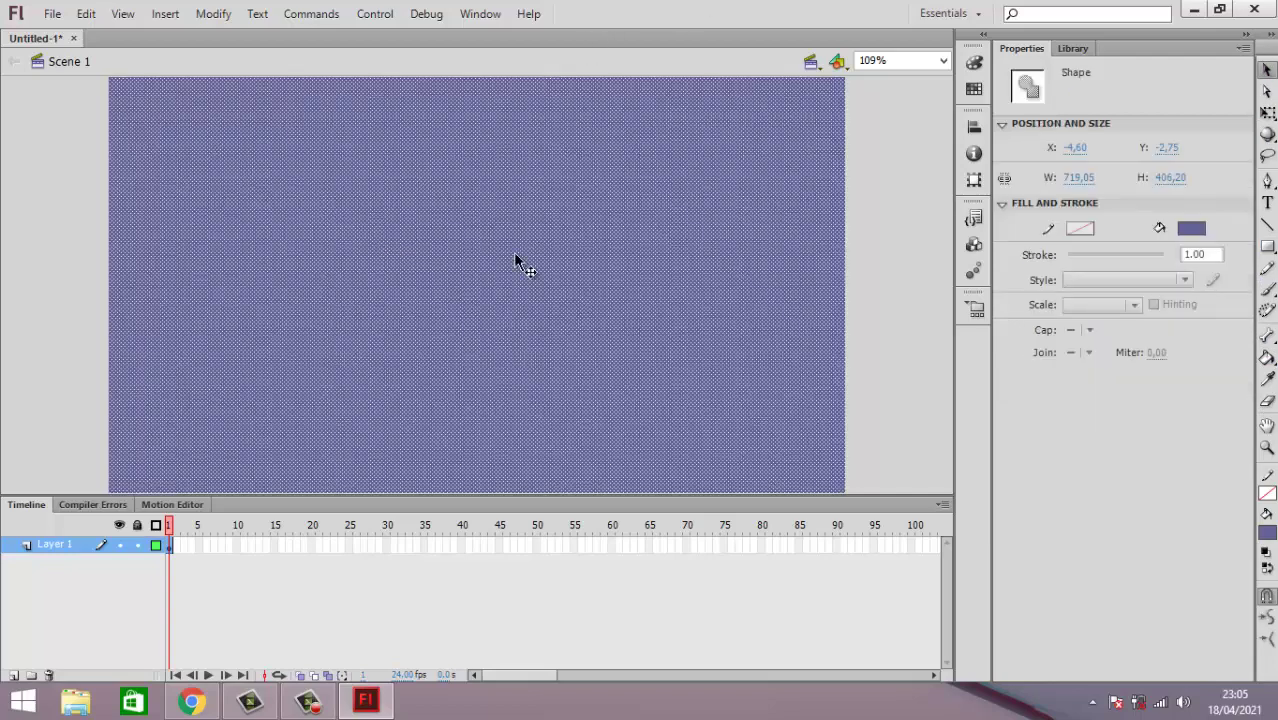
click(871, 180)
click(943, 61)
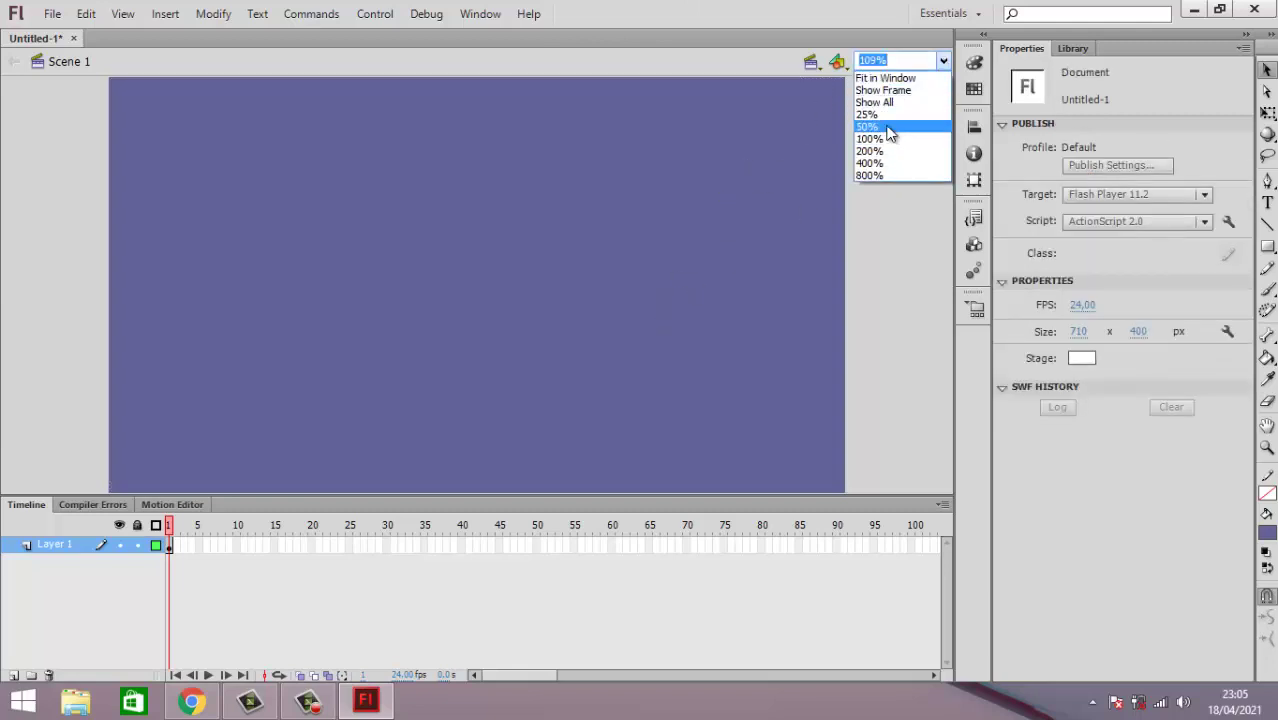
click(889, 134)
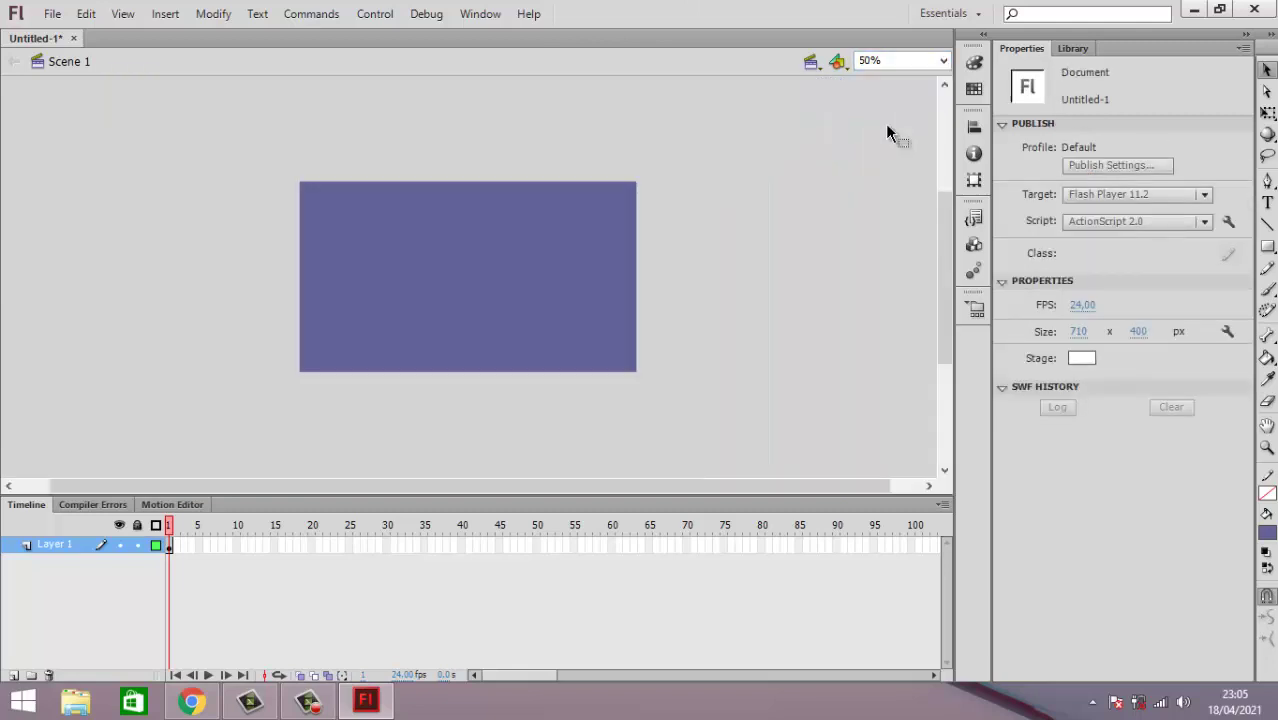
click(483, 262)
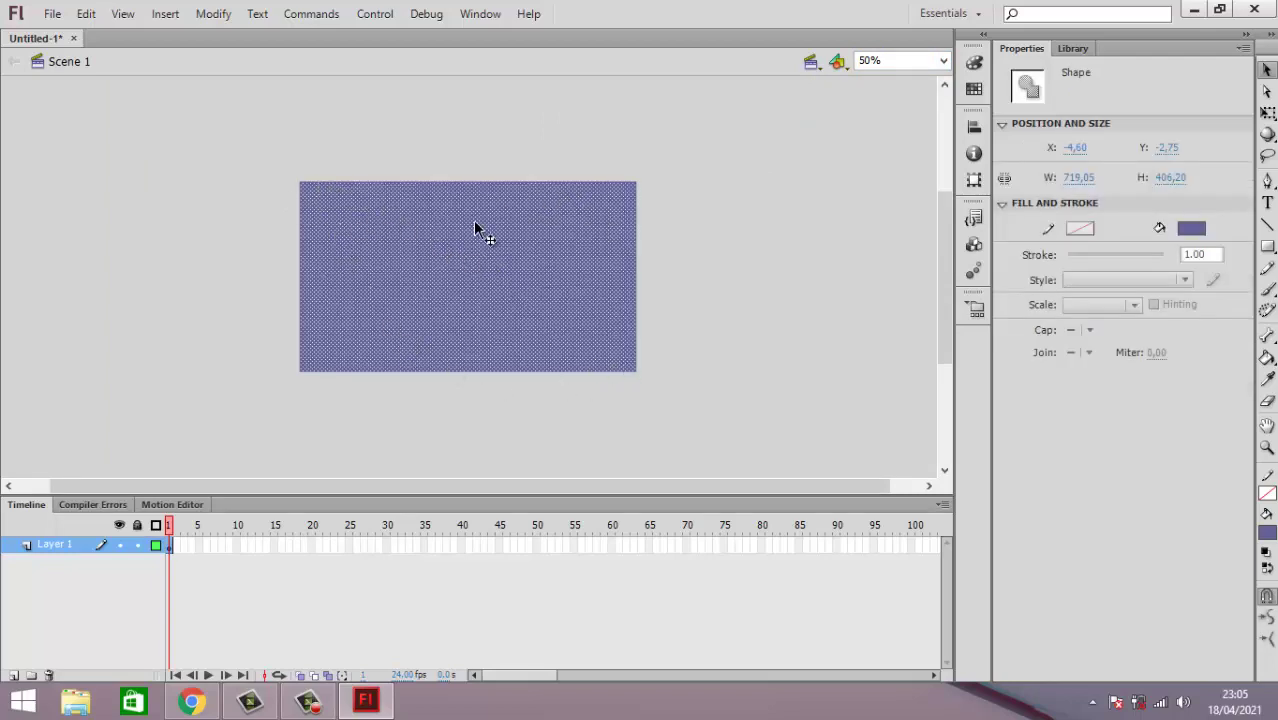
click(660, 306)
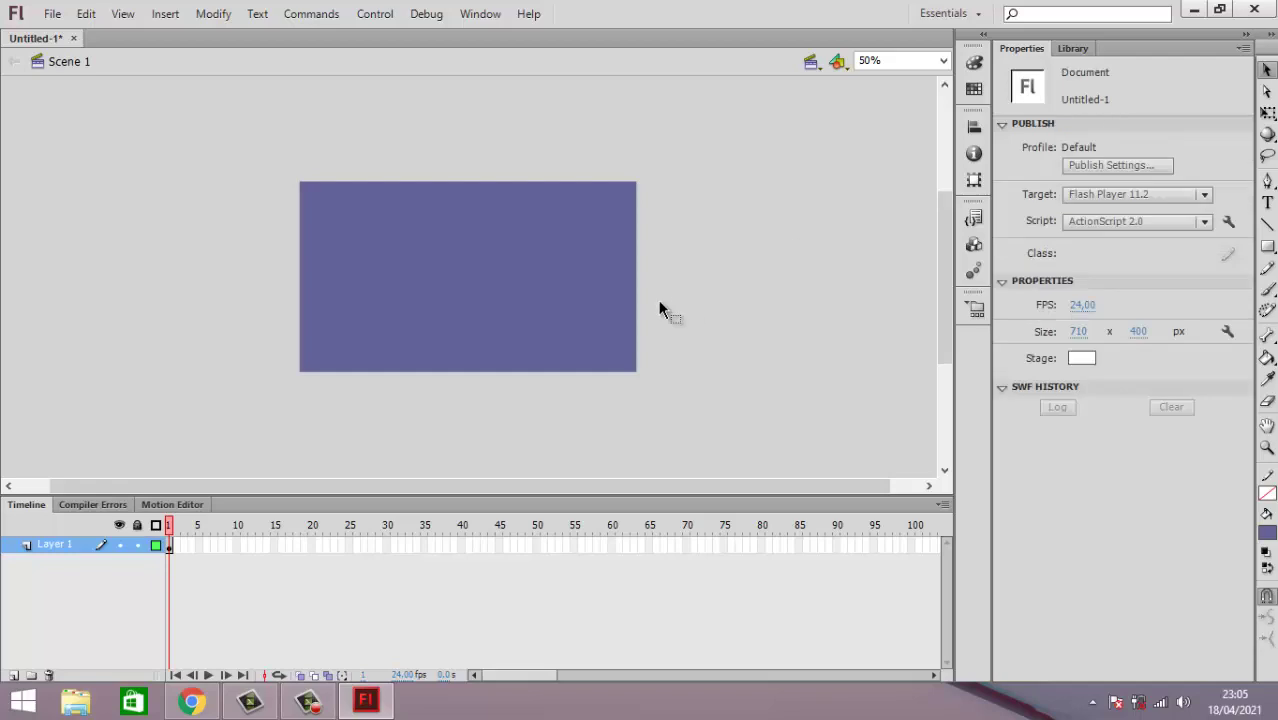
Step: Align the background rectangle to the horizontal and vertical centre of the stage
click(414, 272)
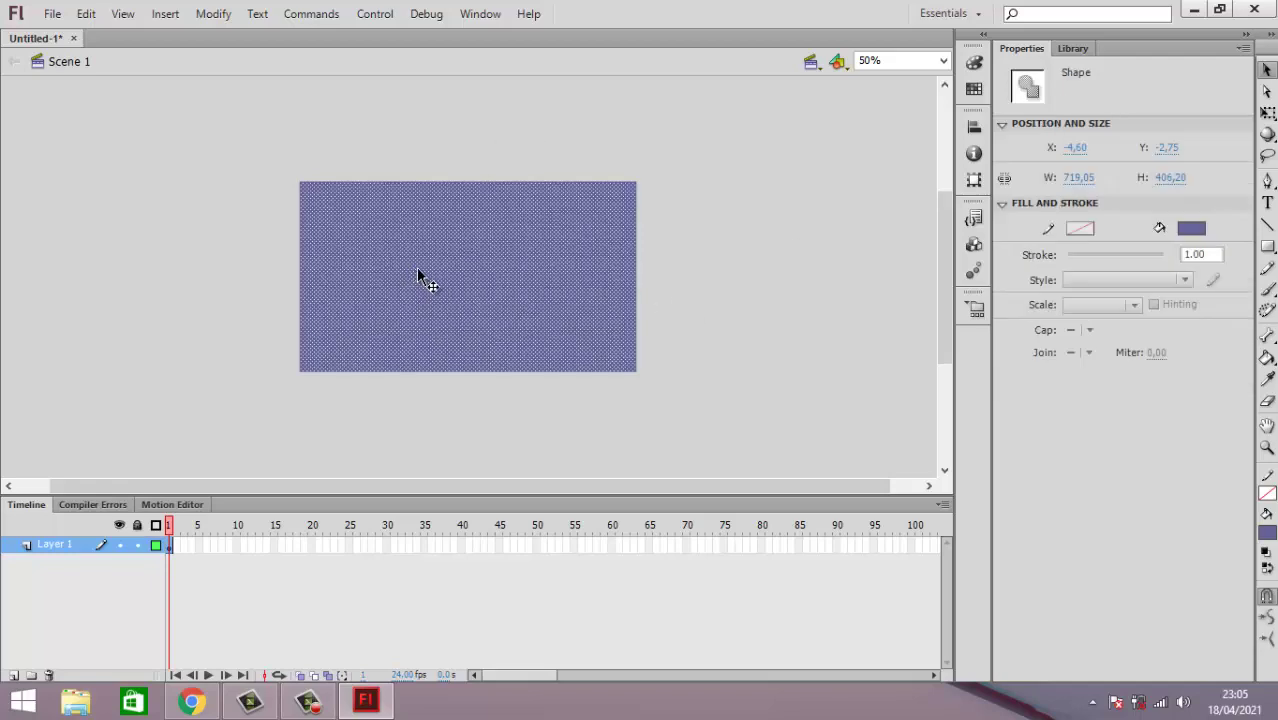
click(975, 129)
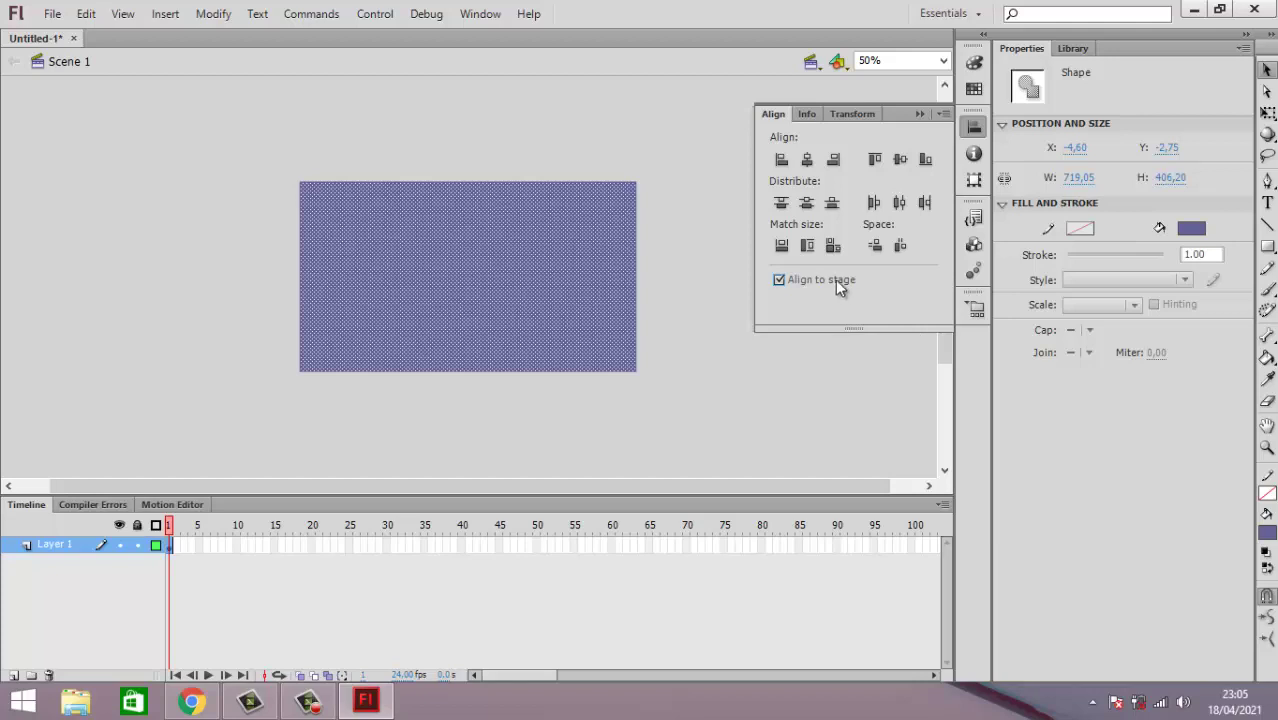
click(806, 162)
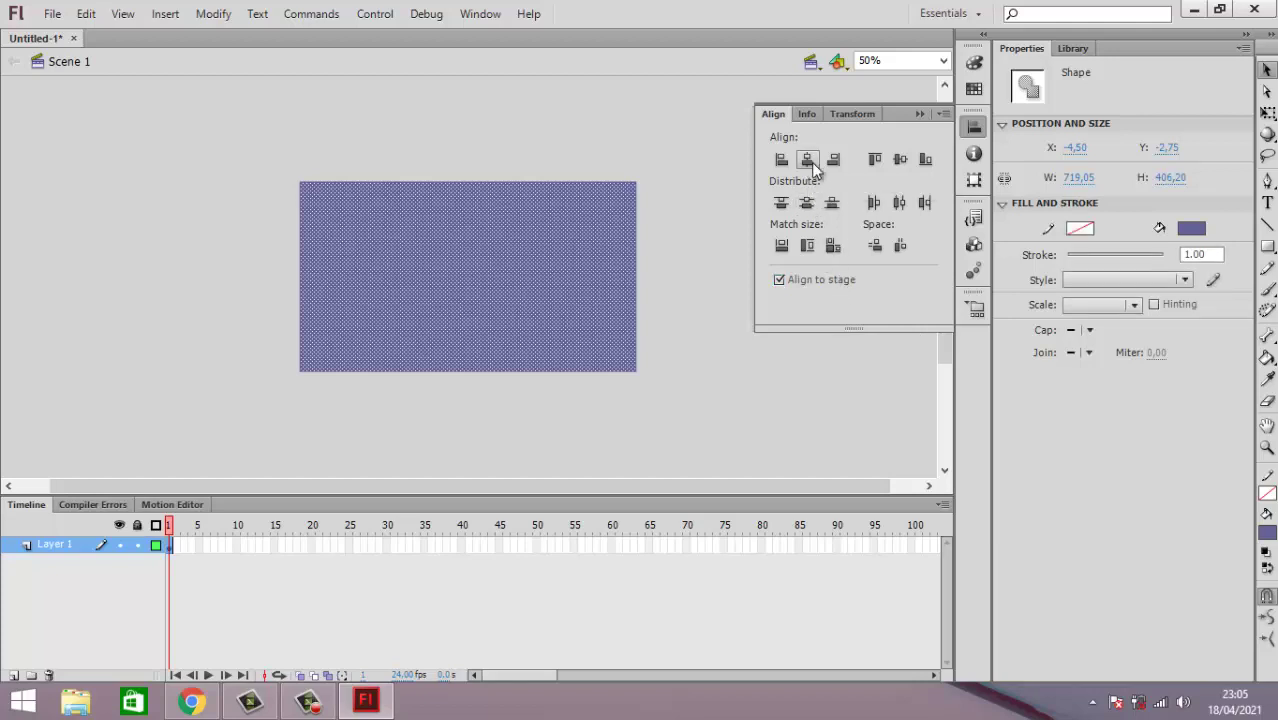
click(903, 160)
click(807, 159)
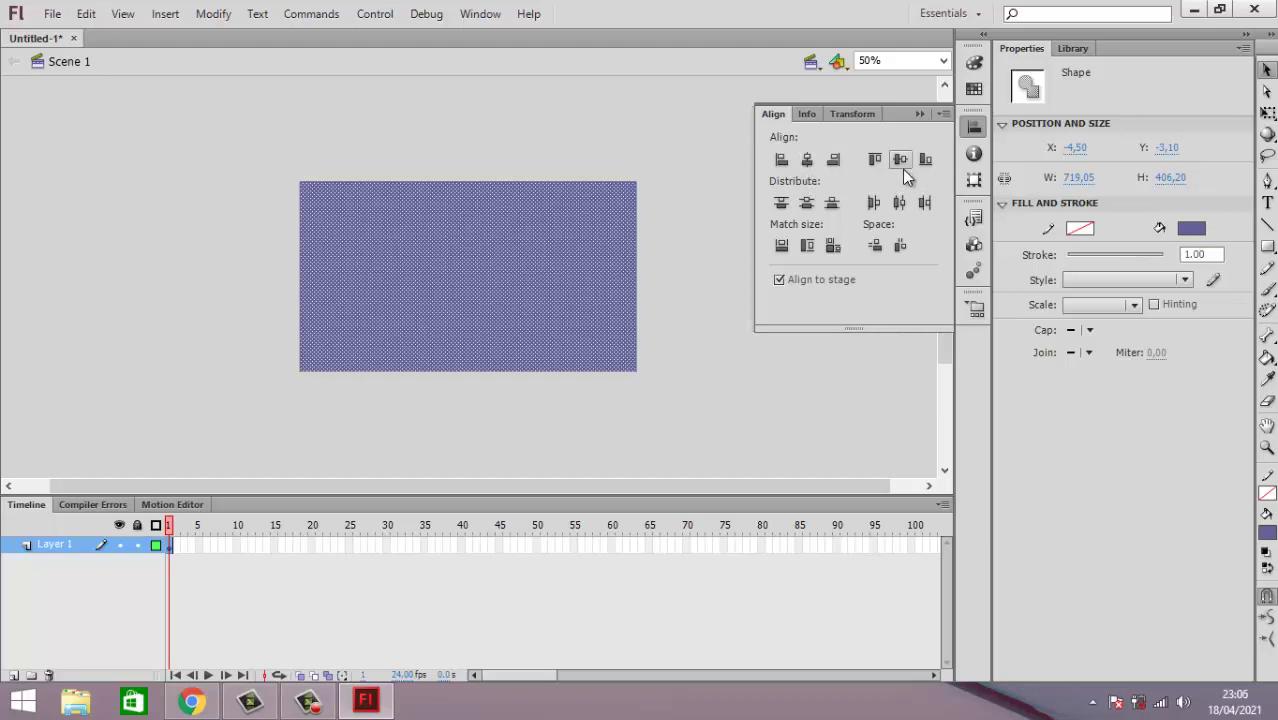
click(686, 165)
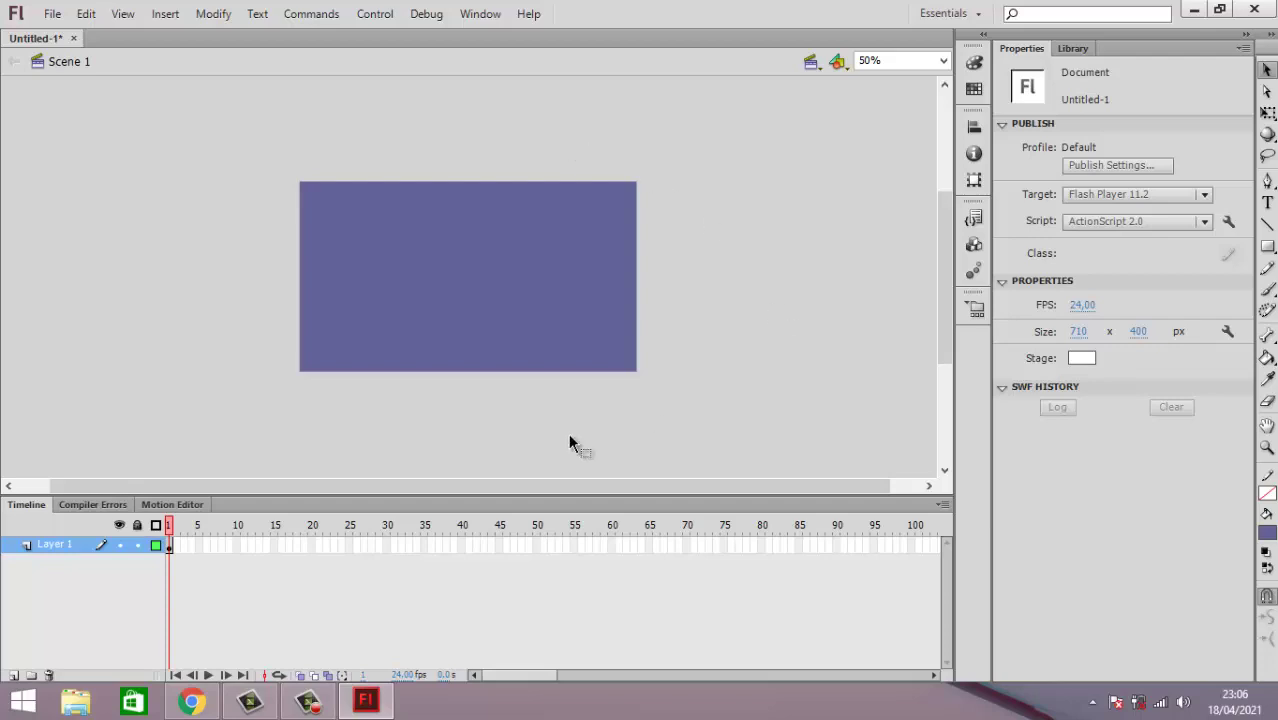
double_click(57, 544)
key(Return)
double_click(52, 545)
key(Return)
Step: Draw a white (#FFFFFF) rectangle about 610 x 352 px with a corner radius of 20 inside the background rectangle
click(1267, 249)
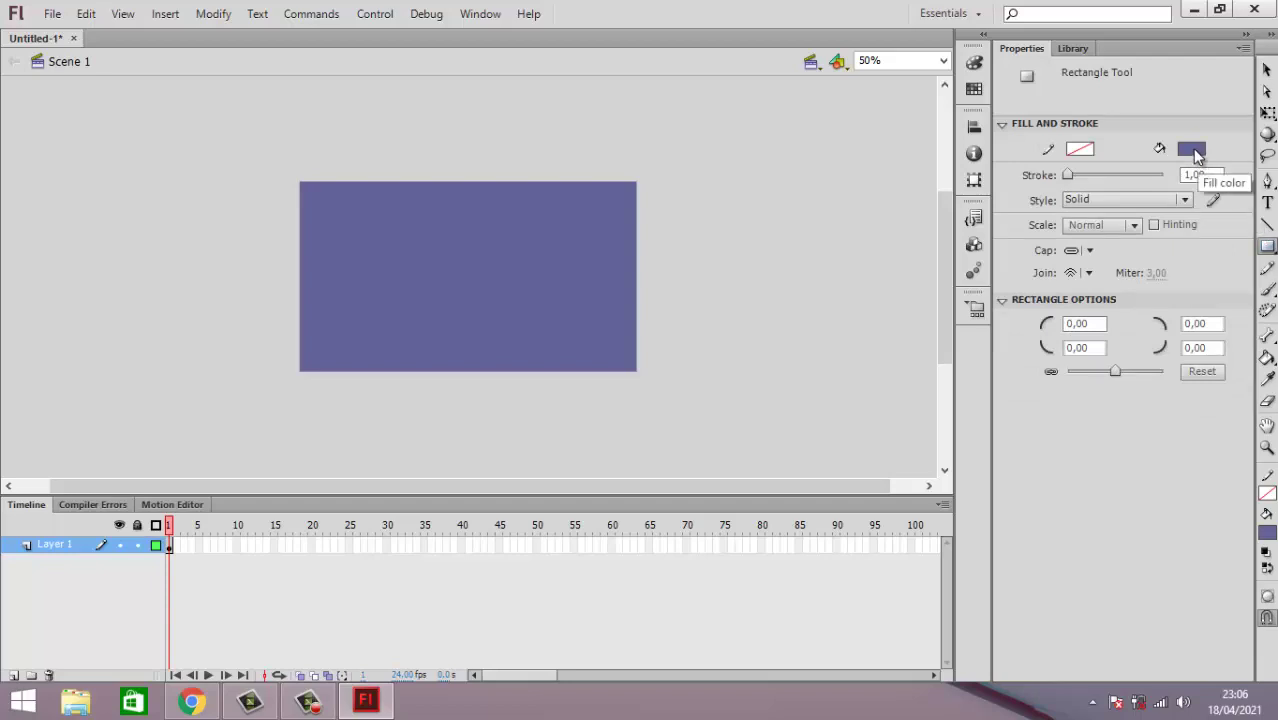
click(1198, 147)
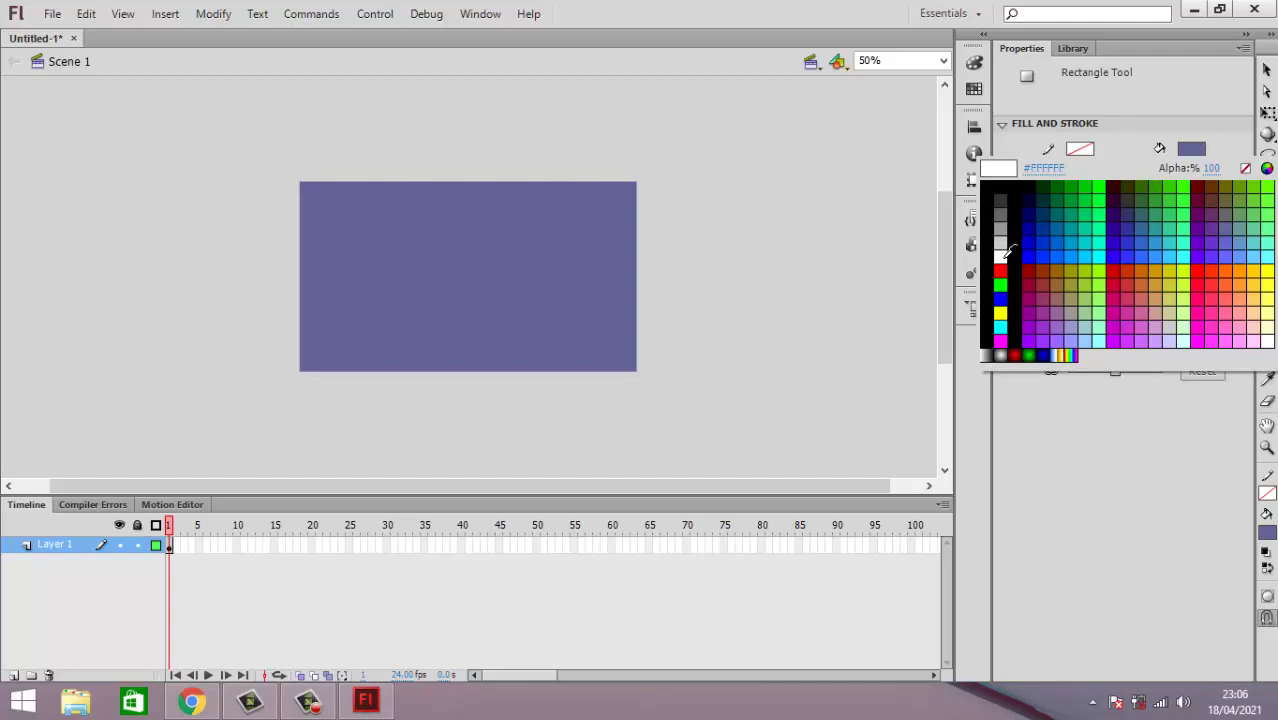
click(1001, 256)
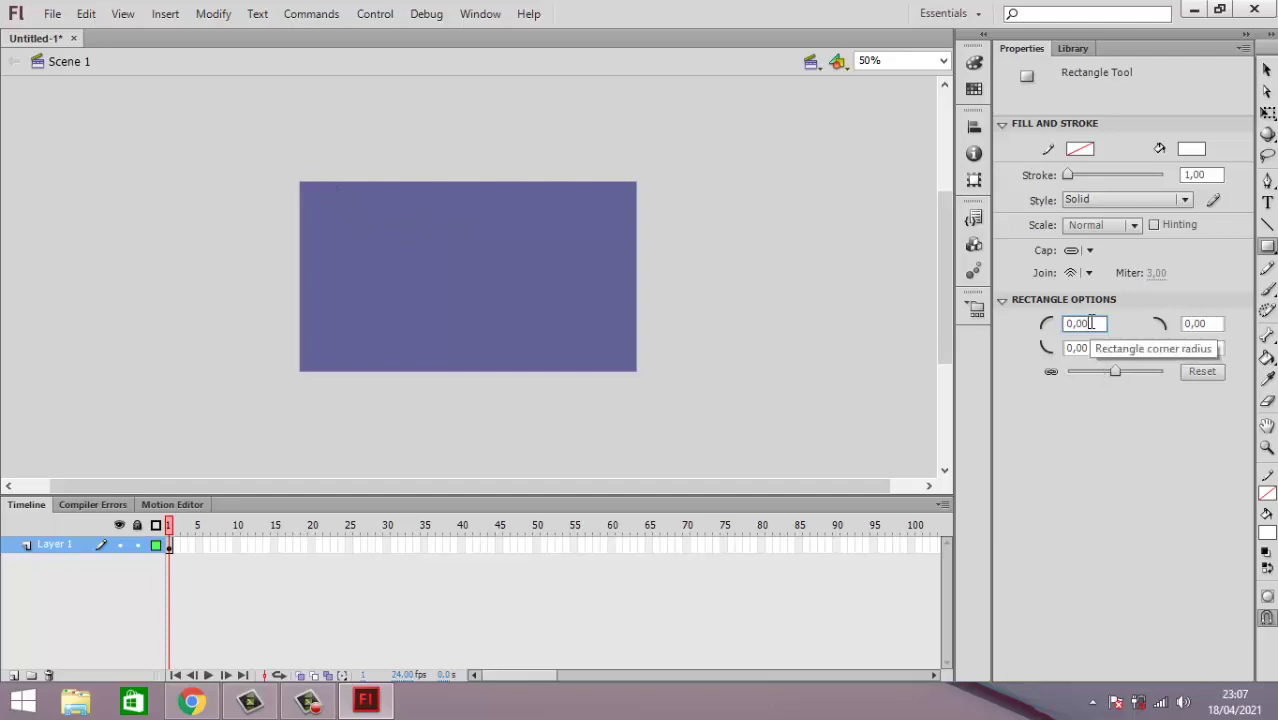
drag(1092, 323, 1062, 324)
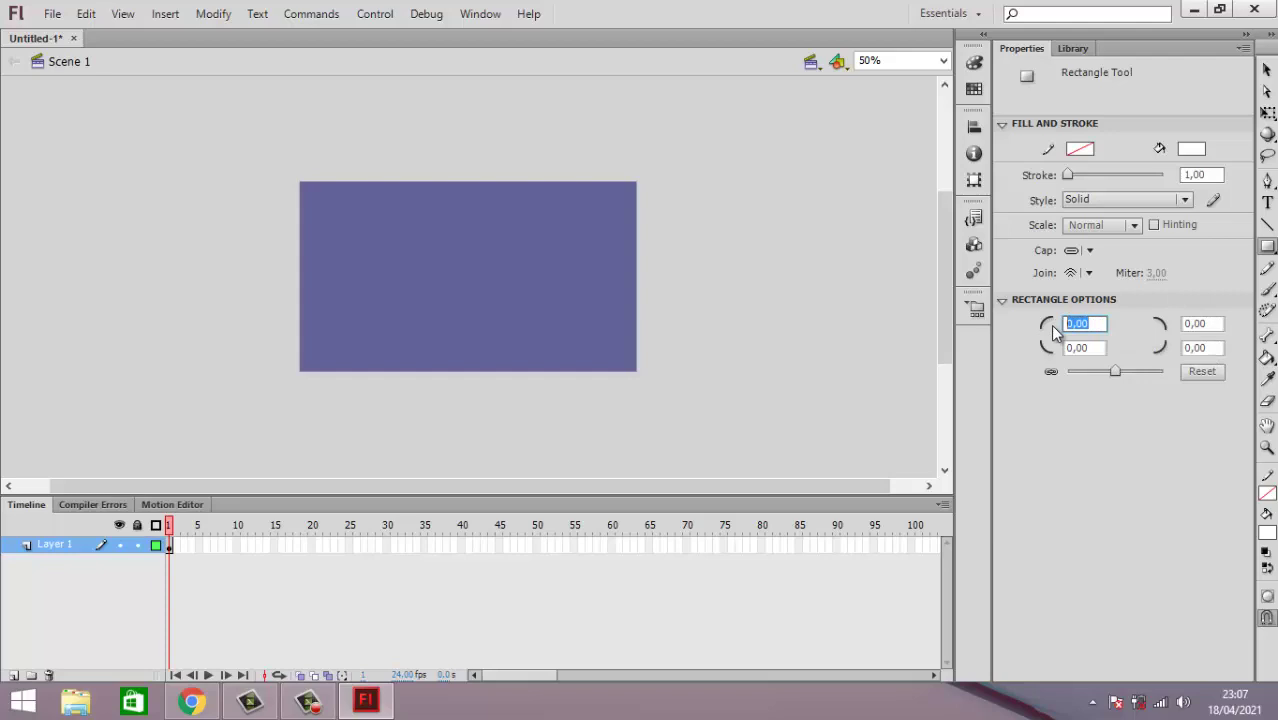
text(20)
key(Return)
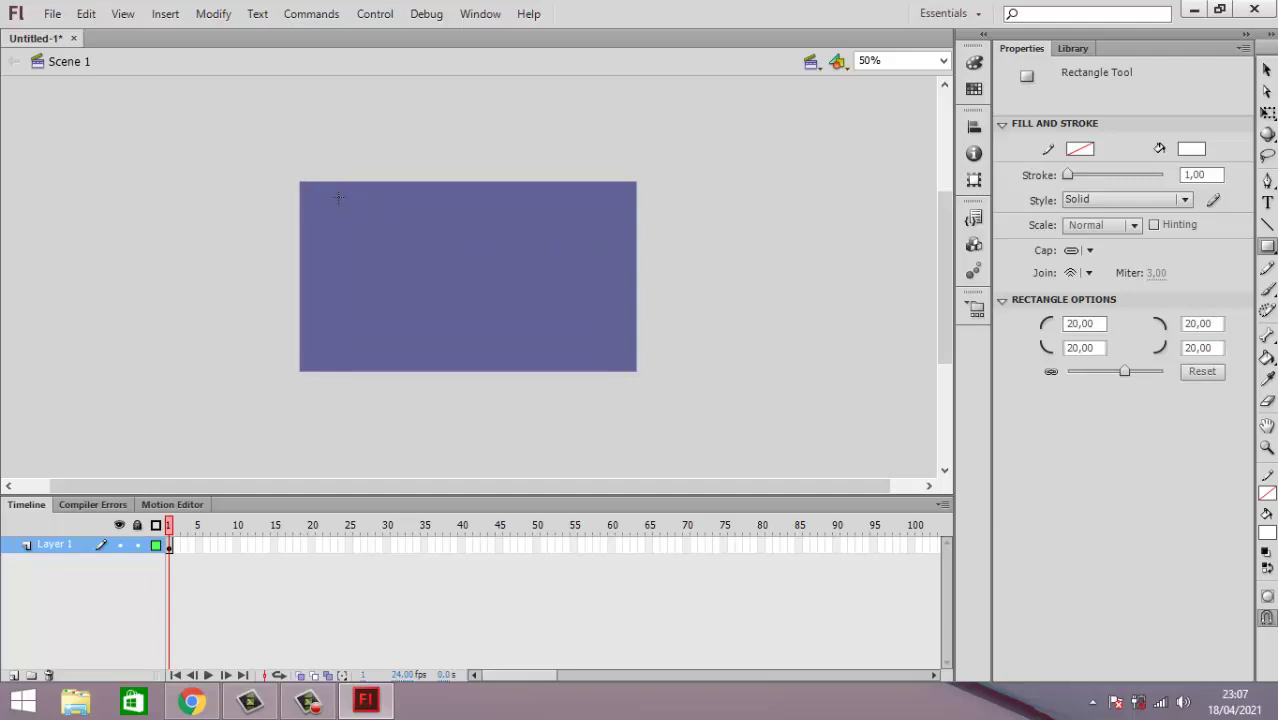
drag(338, 196, 622, 360)
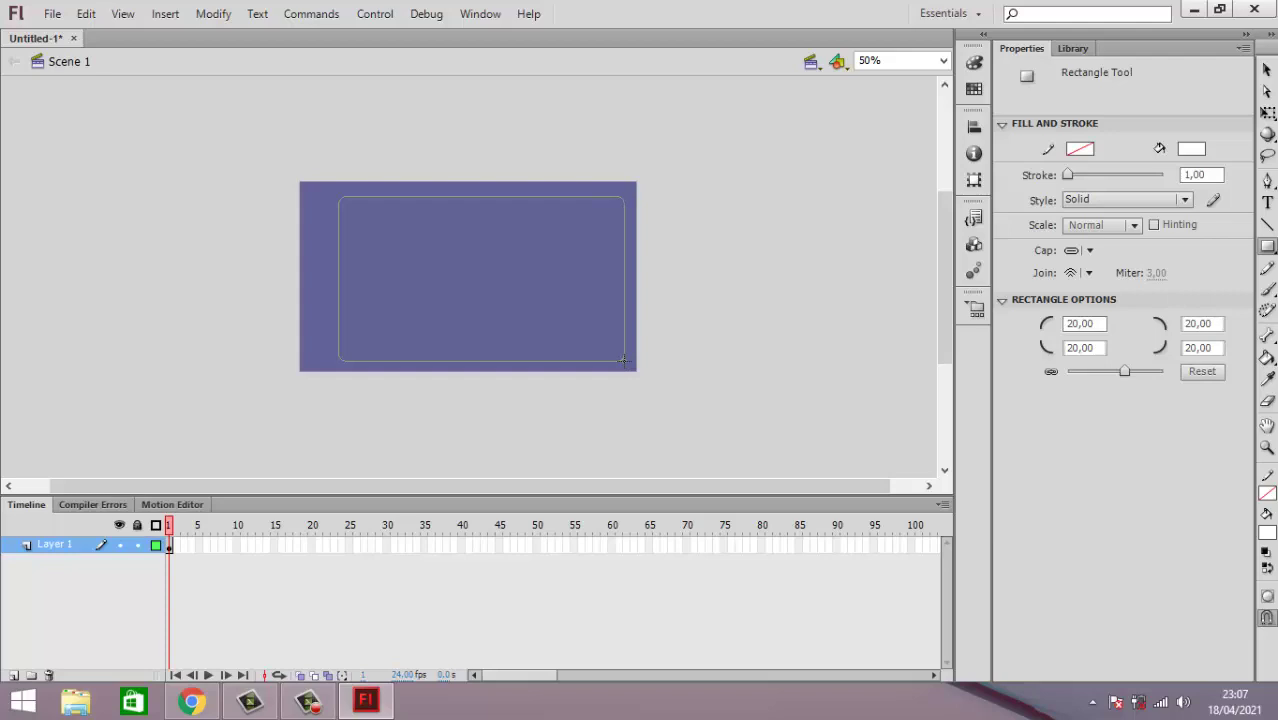
drag(623, 361, 623, 360)
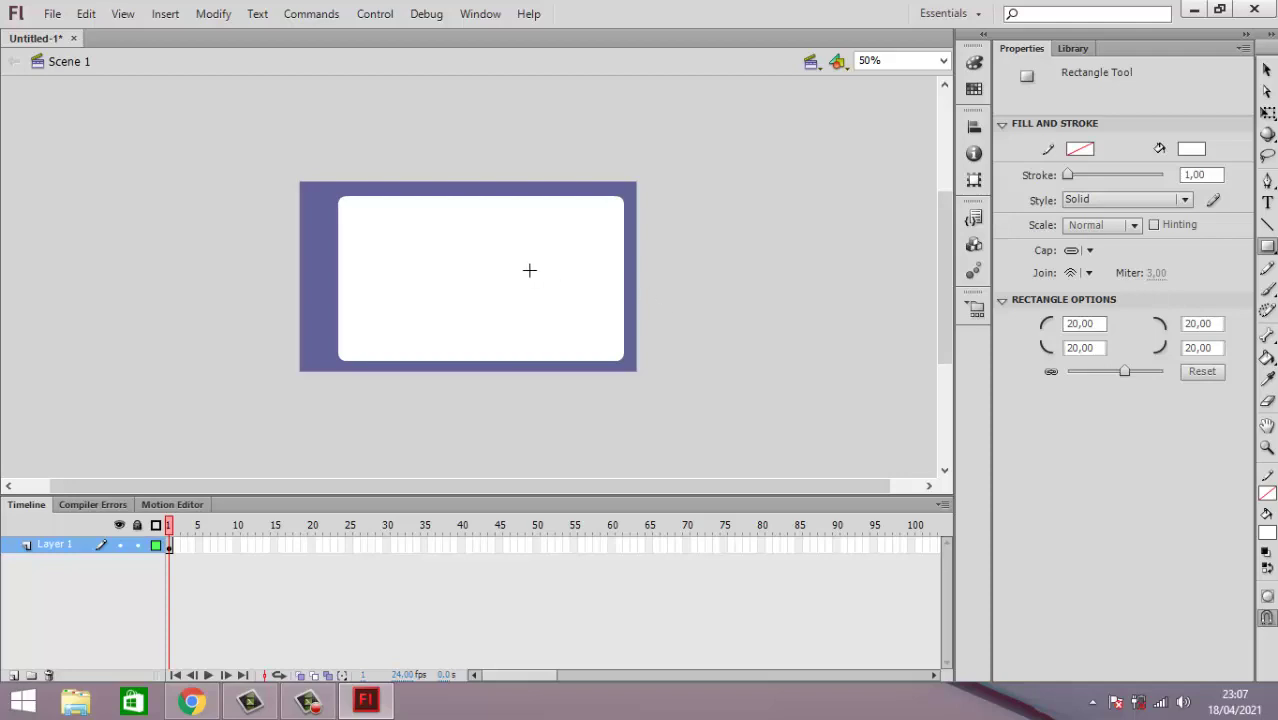
Step: Nudge the white rounded rectangle up 2 px to Y 26
click(1266, 72)
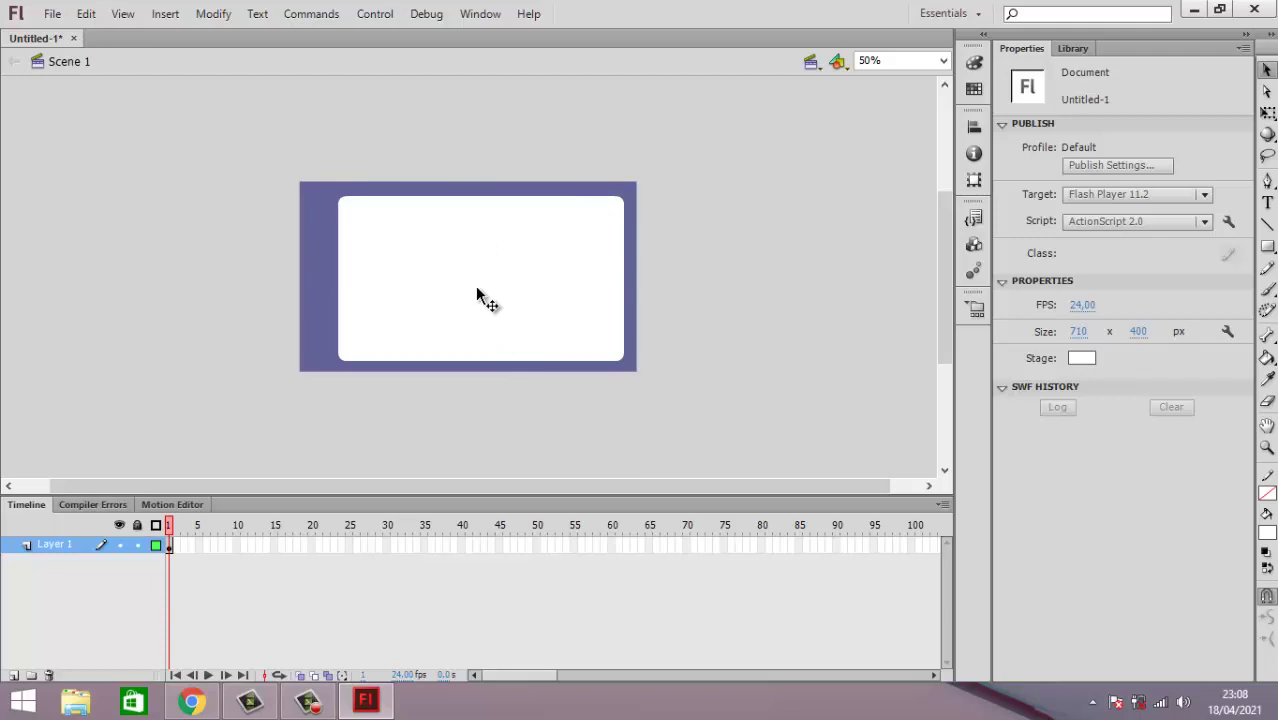
click(417, 276)
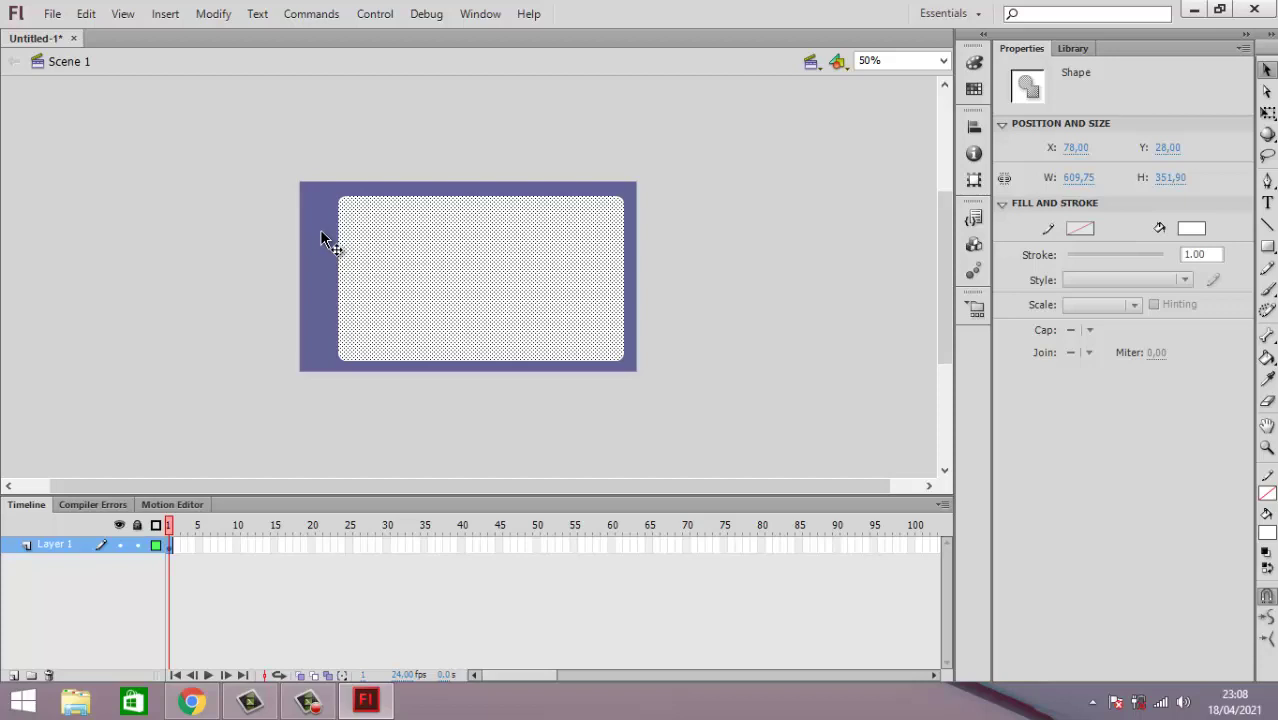
key(Escape)
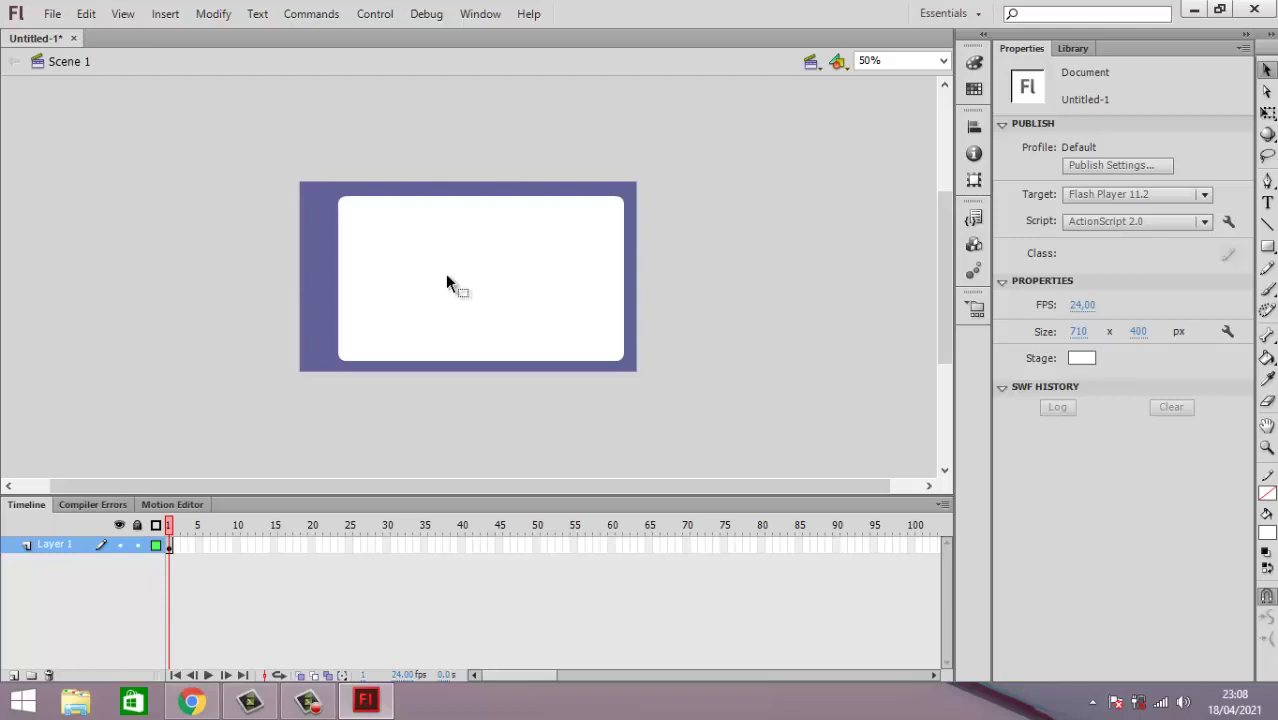
click(537, 262)
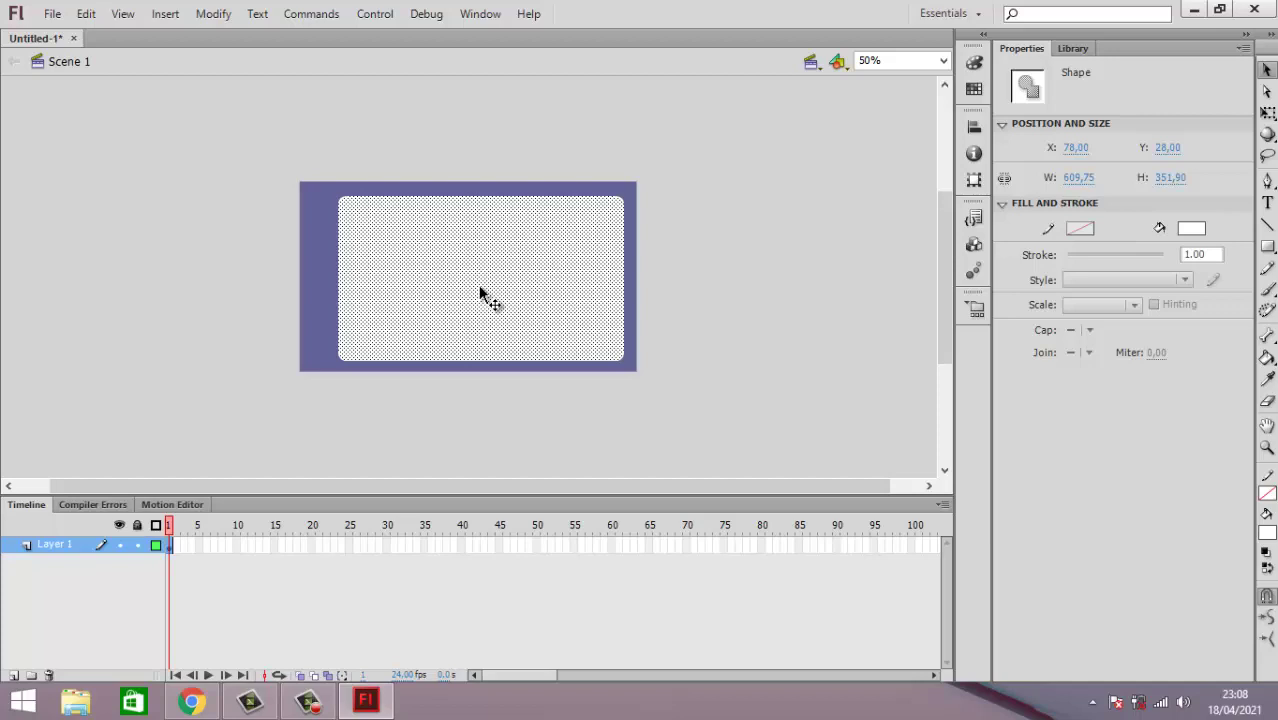
key(Up)
key(Up)
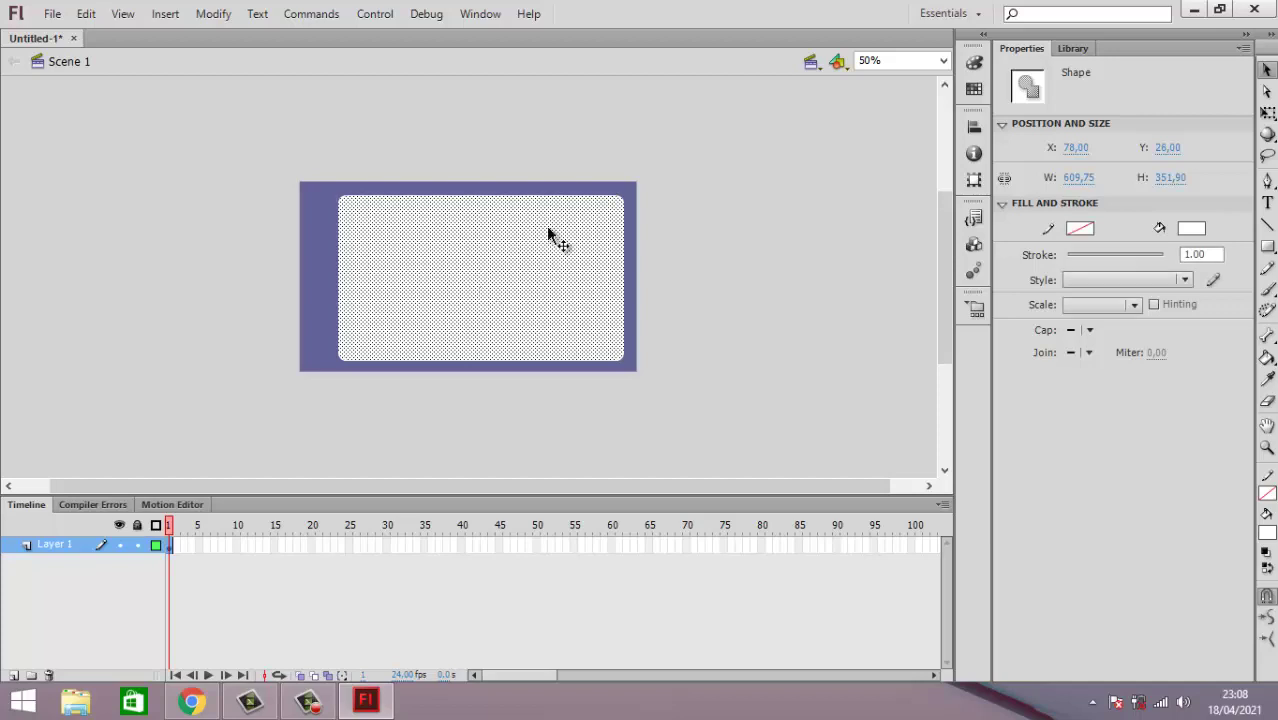
click(793, 303)
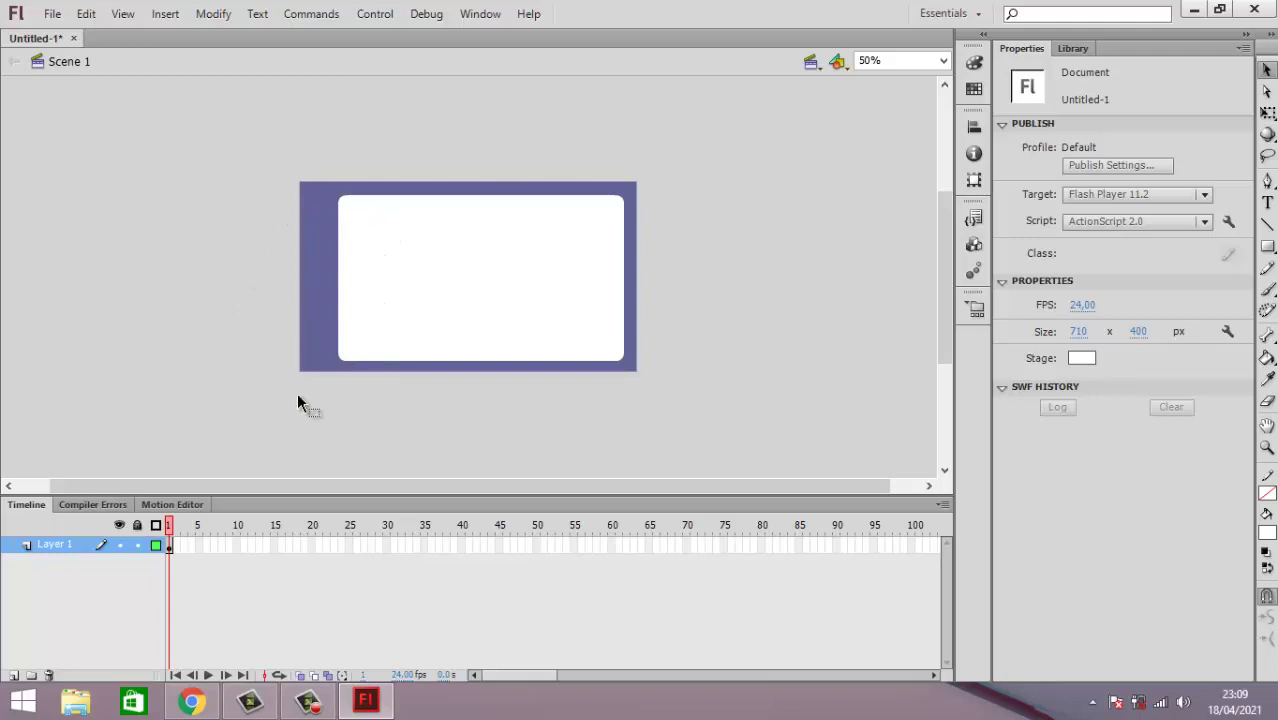
Step: Insert a new layer above Layer 1 and name it latartombol
right_click(48, 545)
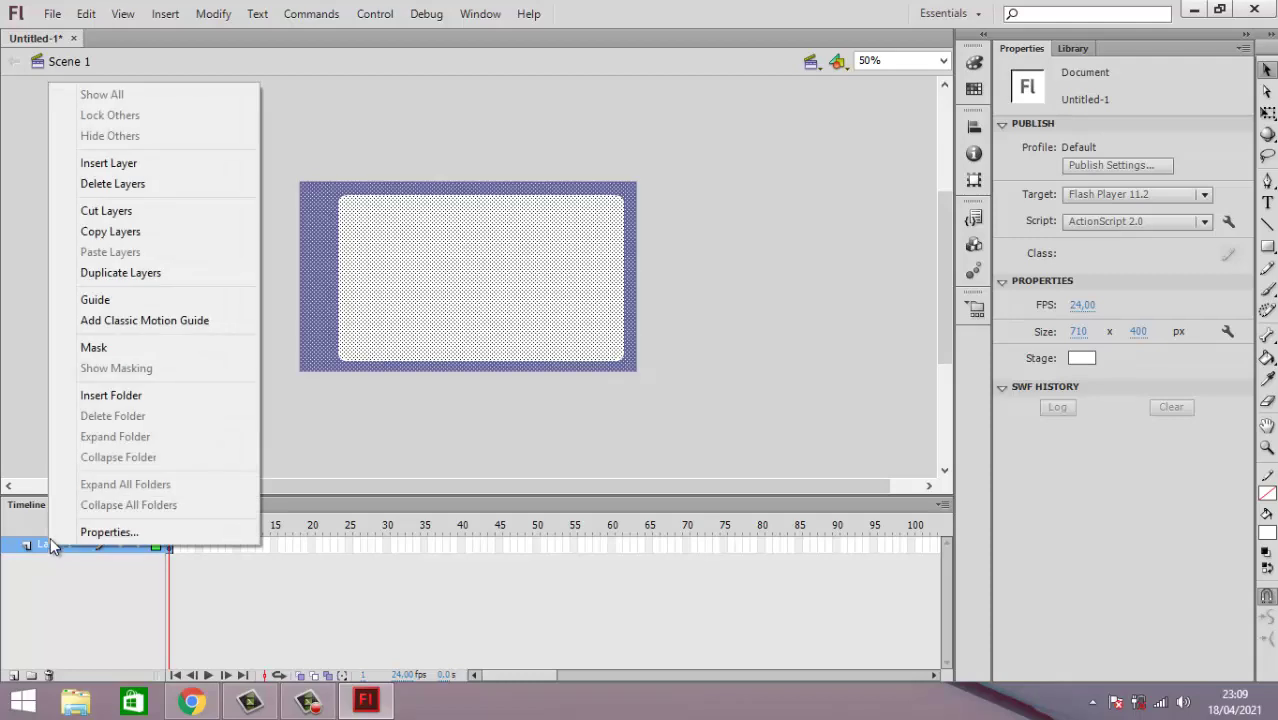
click(143, 165)
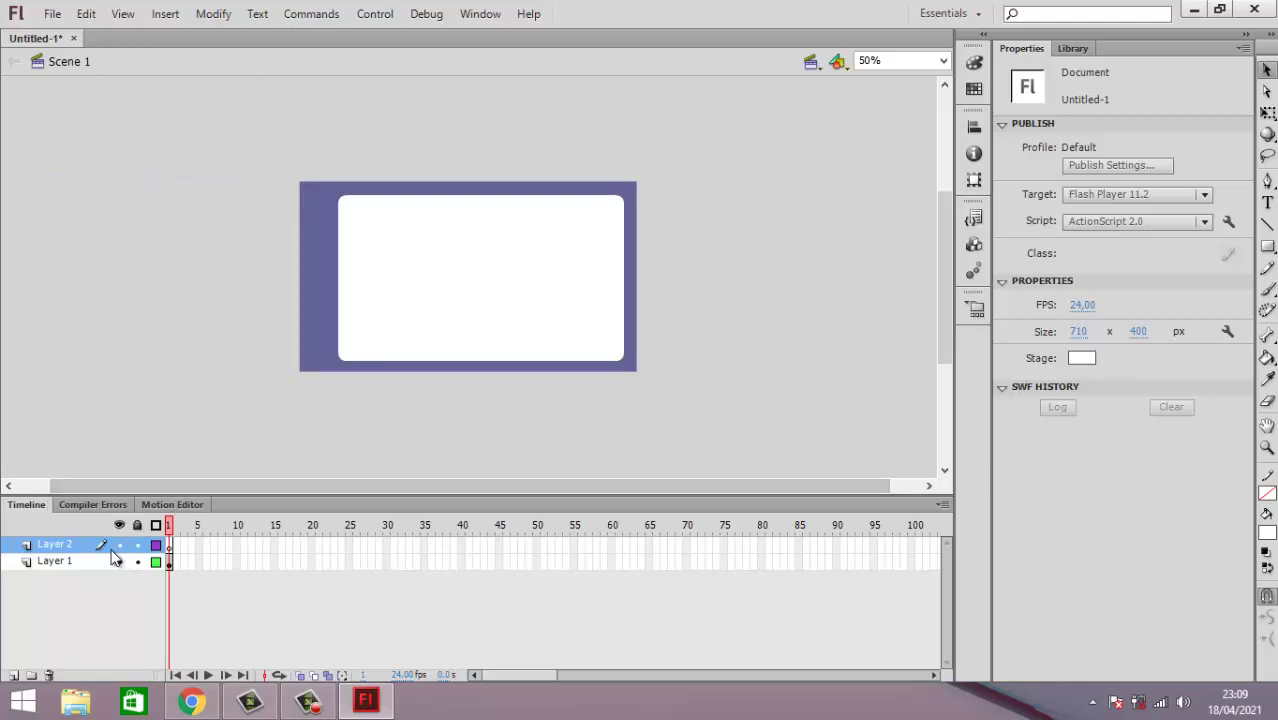
double_click(52, 546)
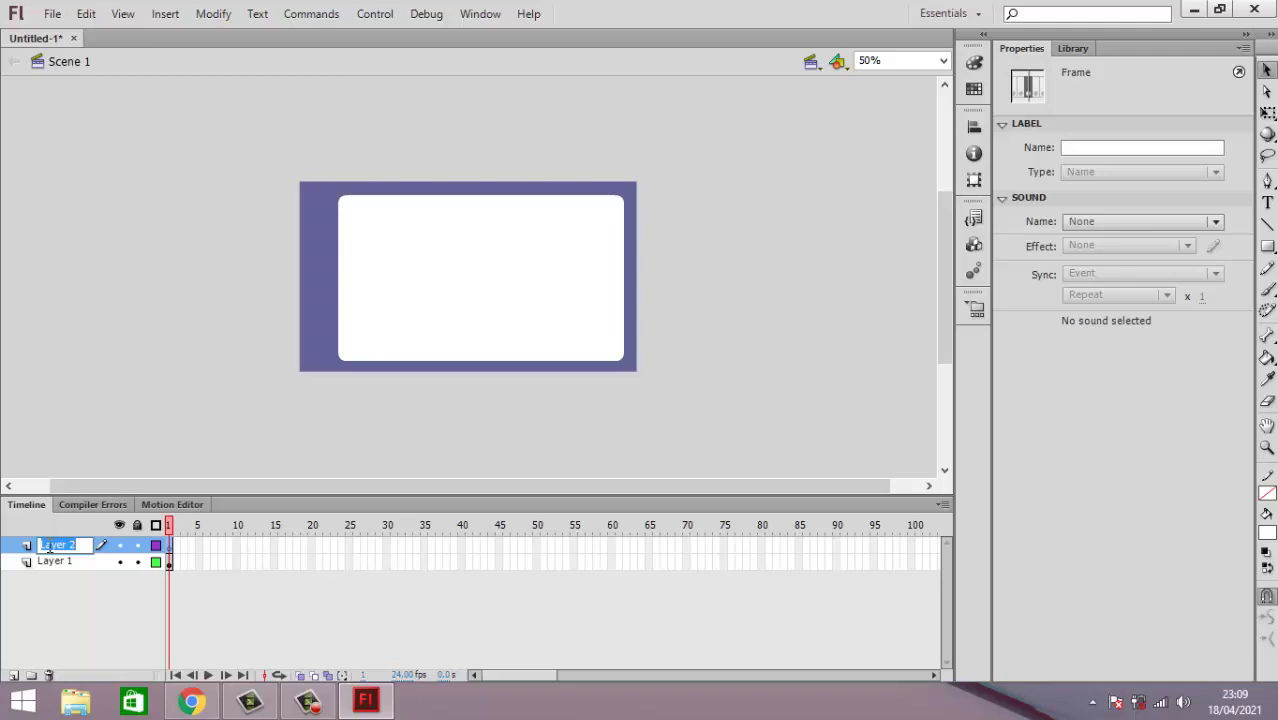
text(LATAR)
key(BackSpace)
key(BackSpace)
key(BackSpace)
key(BackSpace)
key(BackSpace)
text(latar)
text(tom)
text(bol)
click(45, 621)
Step: Rename Layer 1 as latar and lock it
click(57, 563)
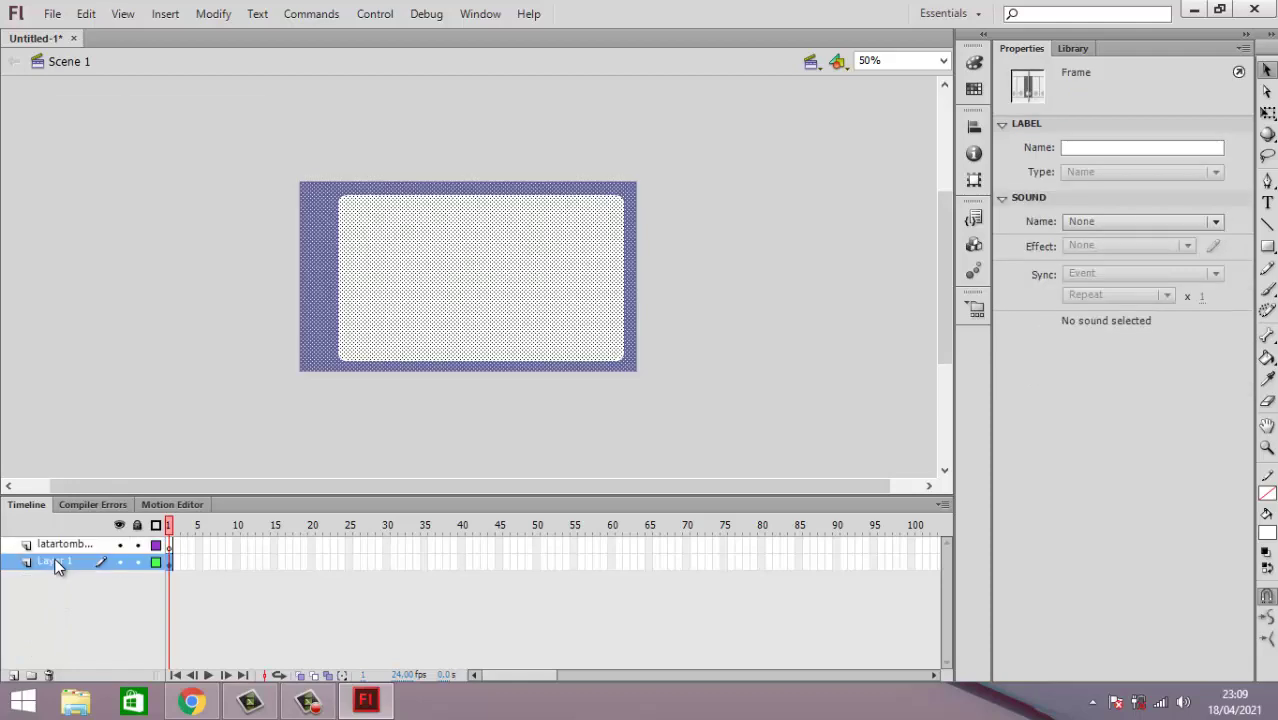
right_click(57, 563)
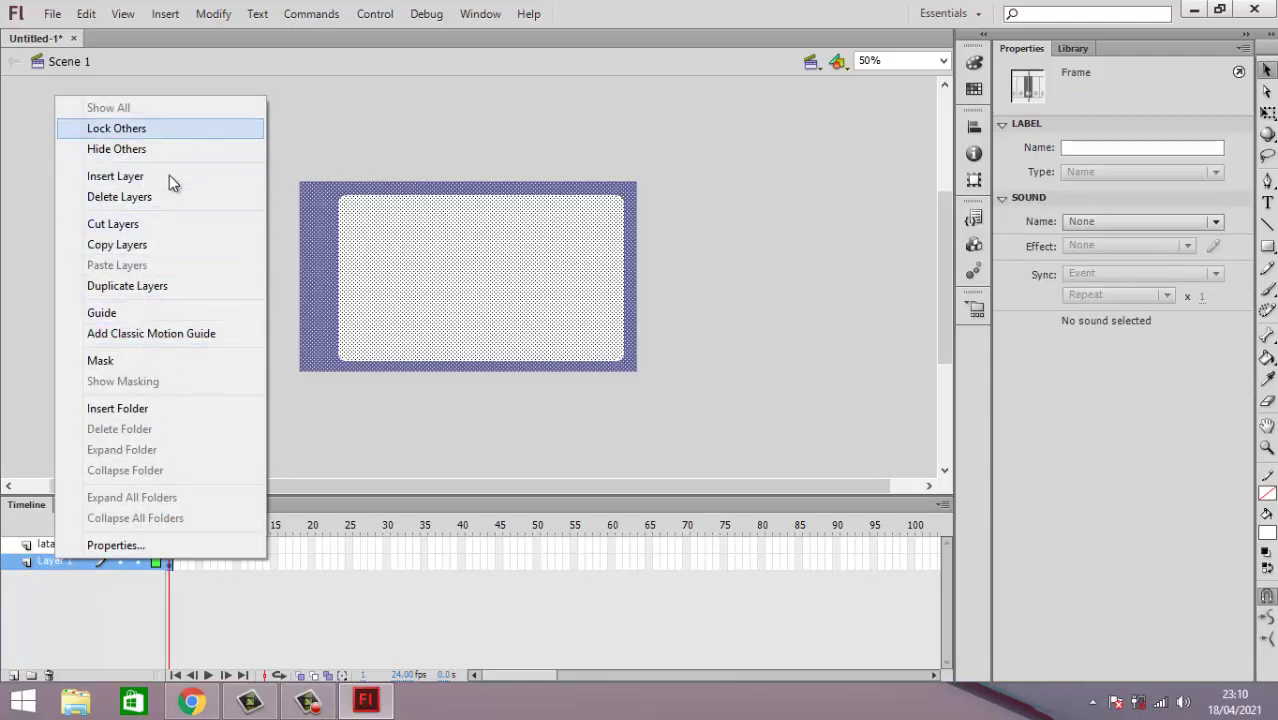
click(59, 629)
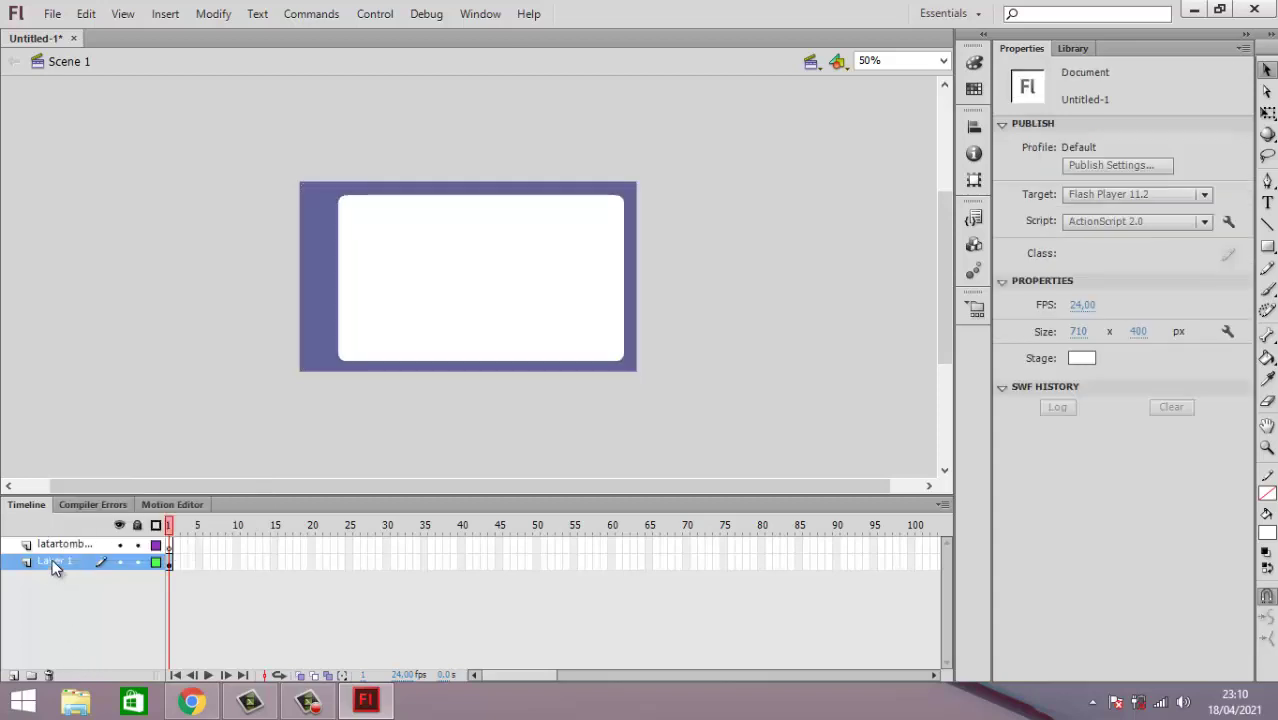
double_click(52, 561)
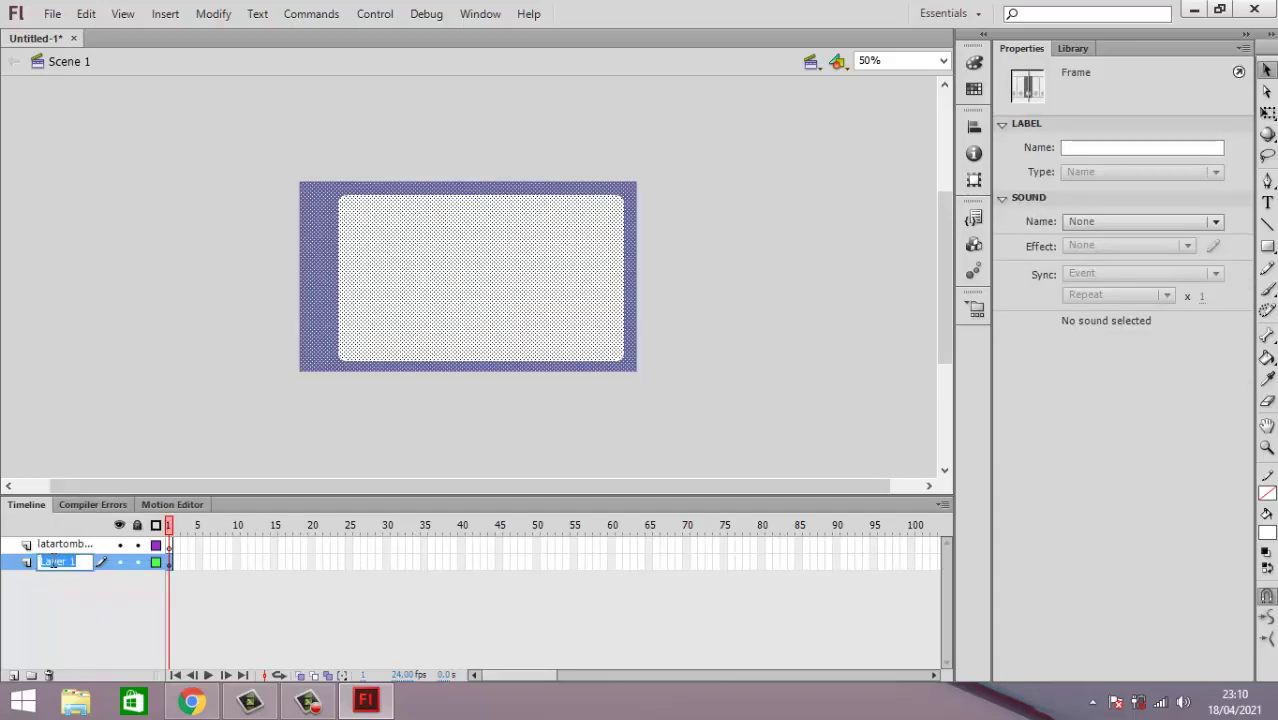
text(latar)
key(Return)
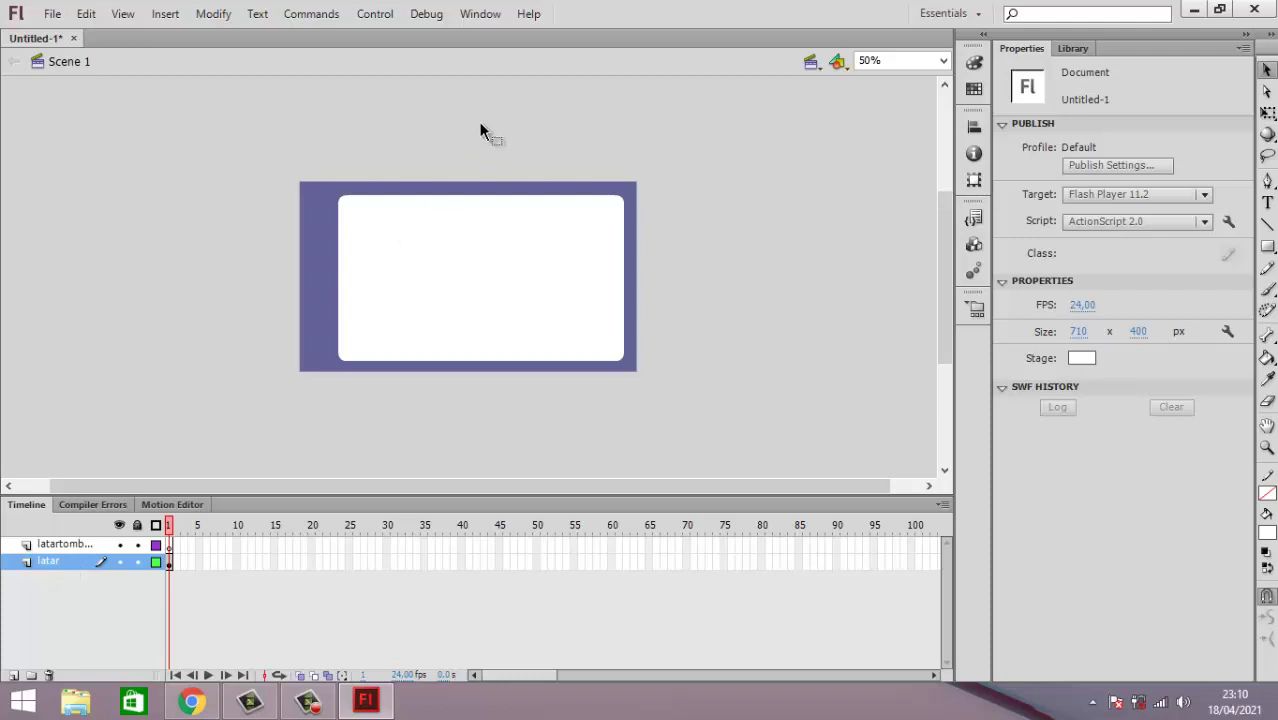
click(139, 561)
Step: On the latartombol layer, draw a rounded rectangle about 146 x 314 px over the background's left edge, filled with the sampled background purple, corner radius 20
click(71, 546)
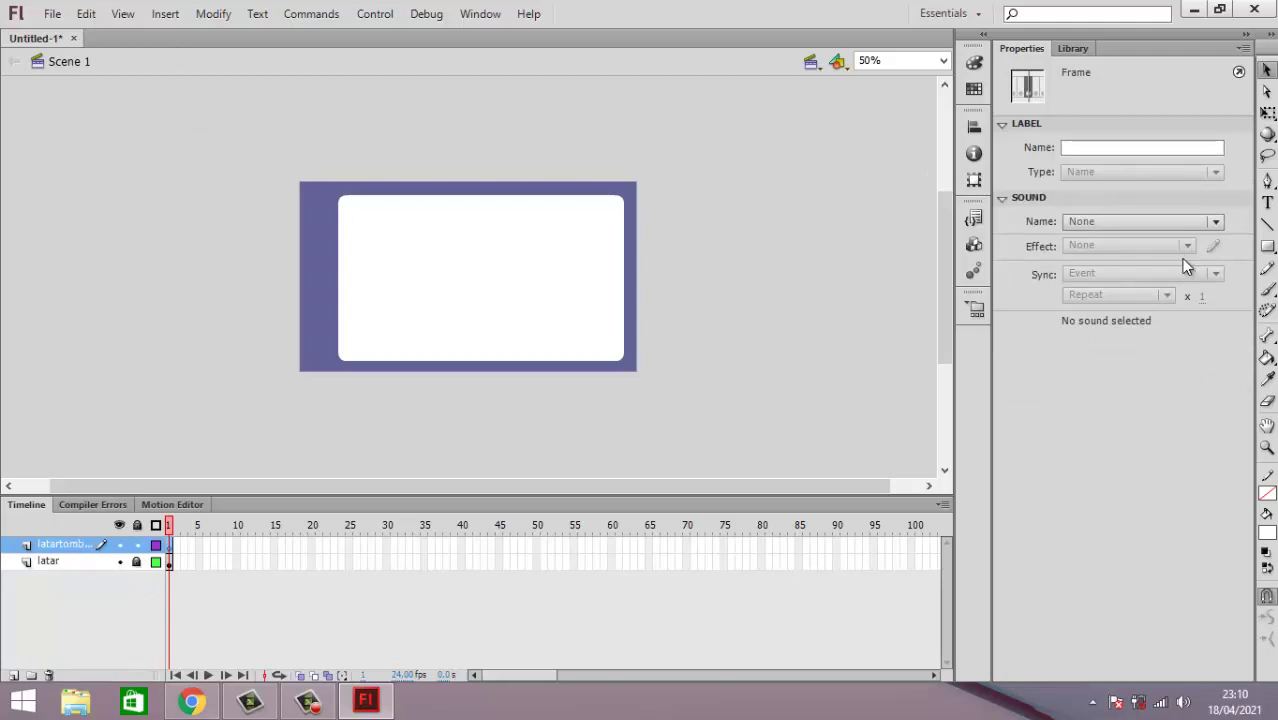
click(1268, 540)
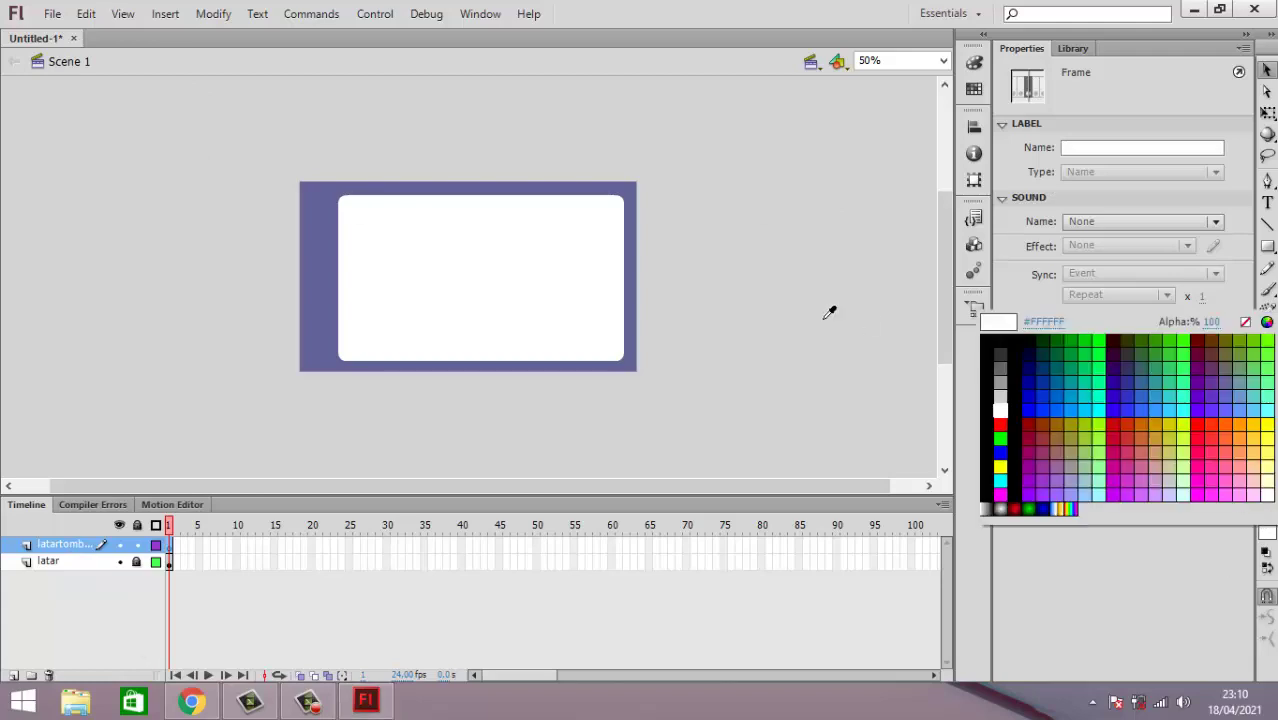
click(322, 246)
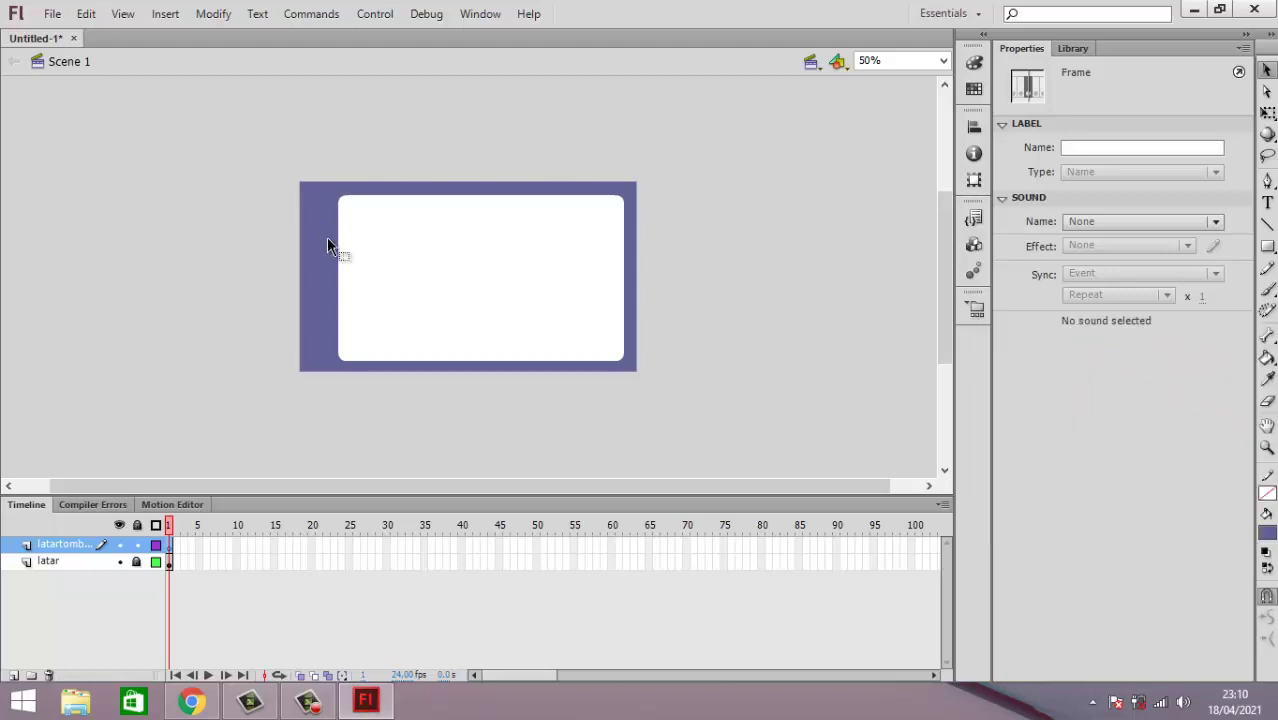
click(1267, 248)
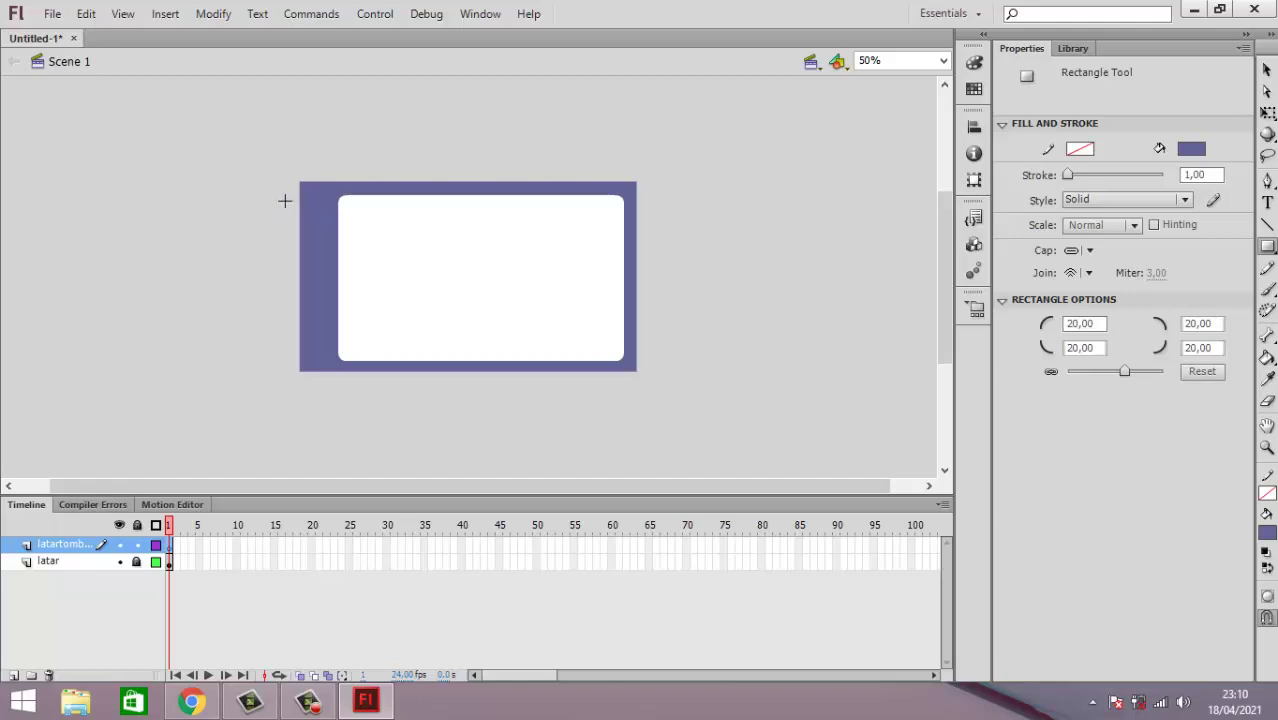
drag(285, 200, 353, 348)
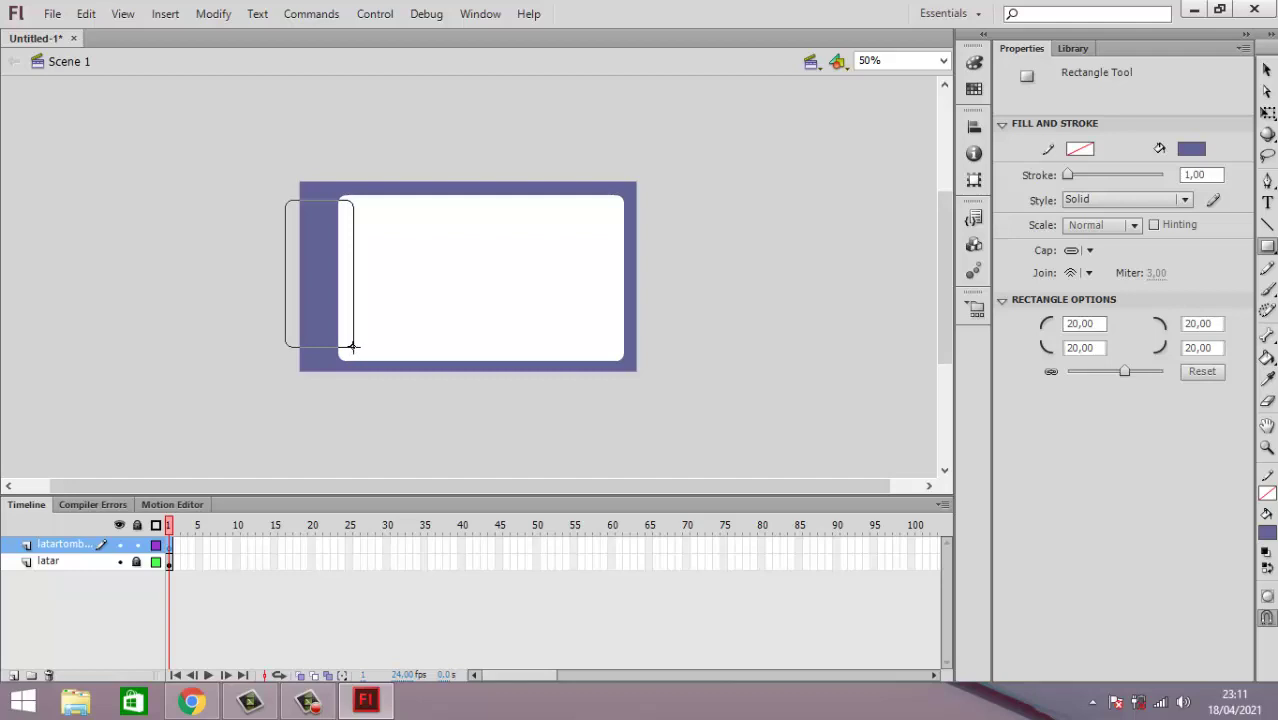
drag(352, 347, 352, 347)
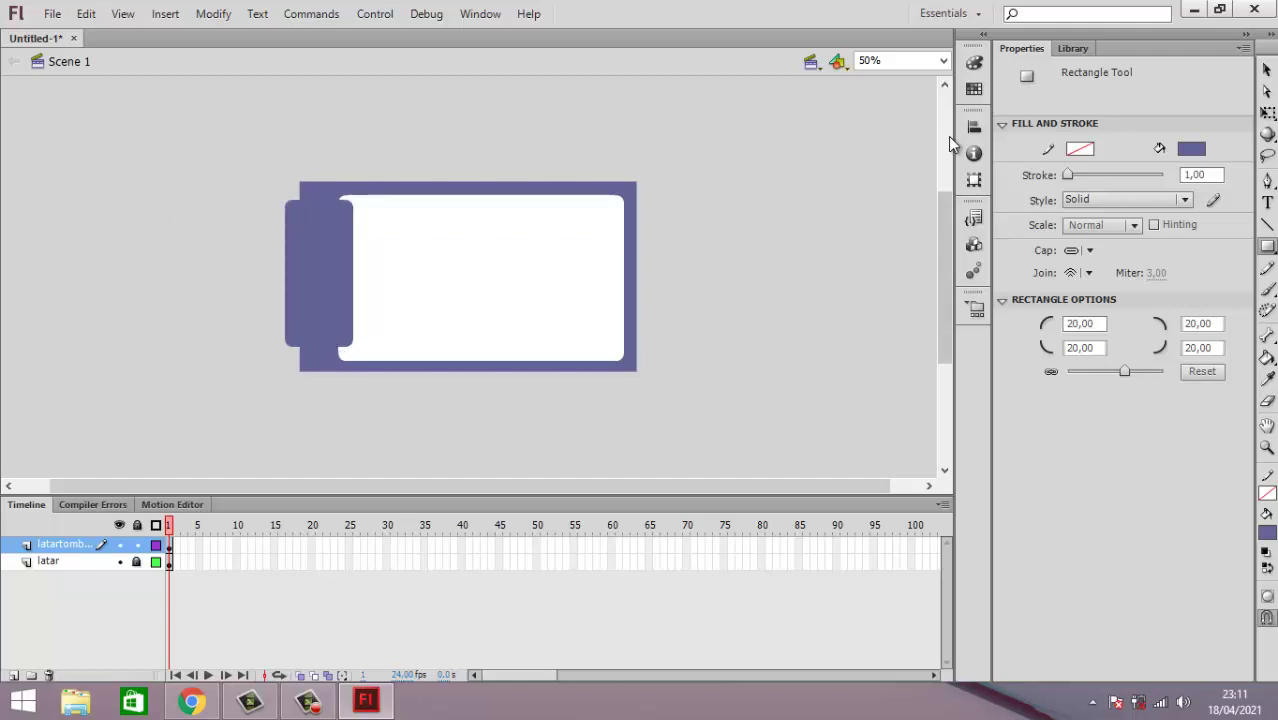
Step: Nudge the purple rounded rectangle down 10 px to Y 46
click(1267, 70)
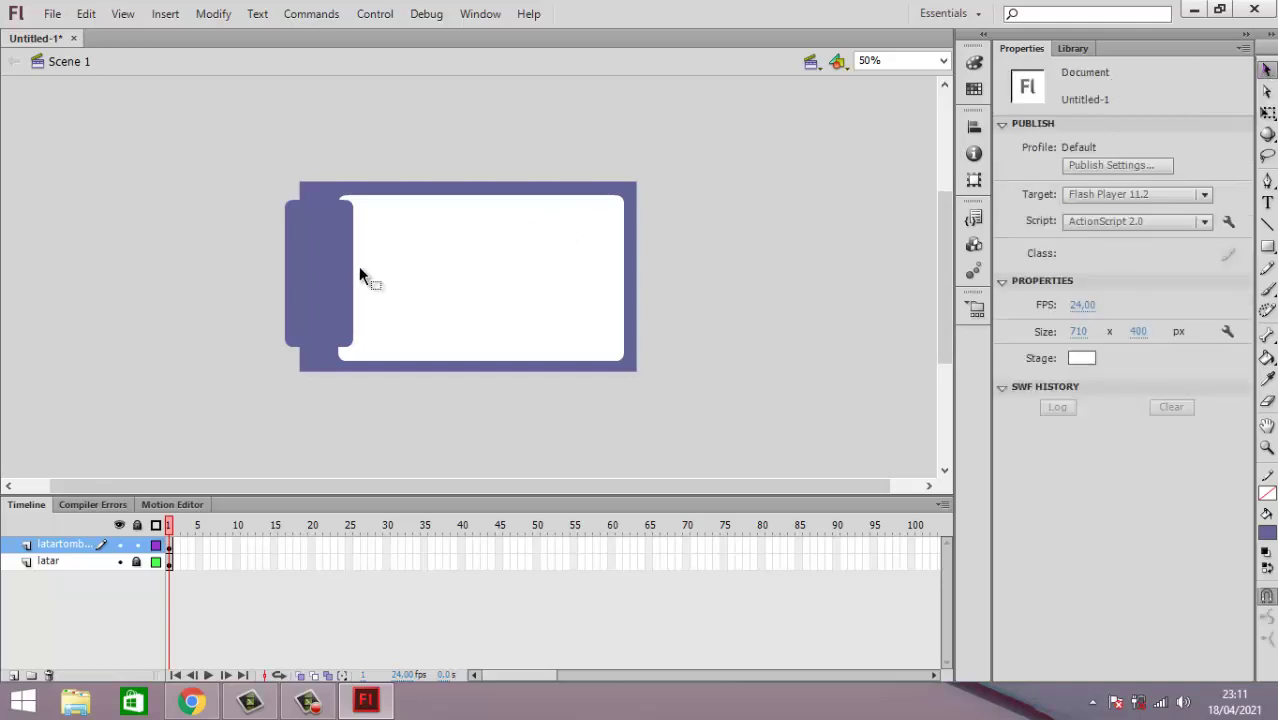
click(316, 270)
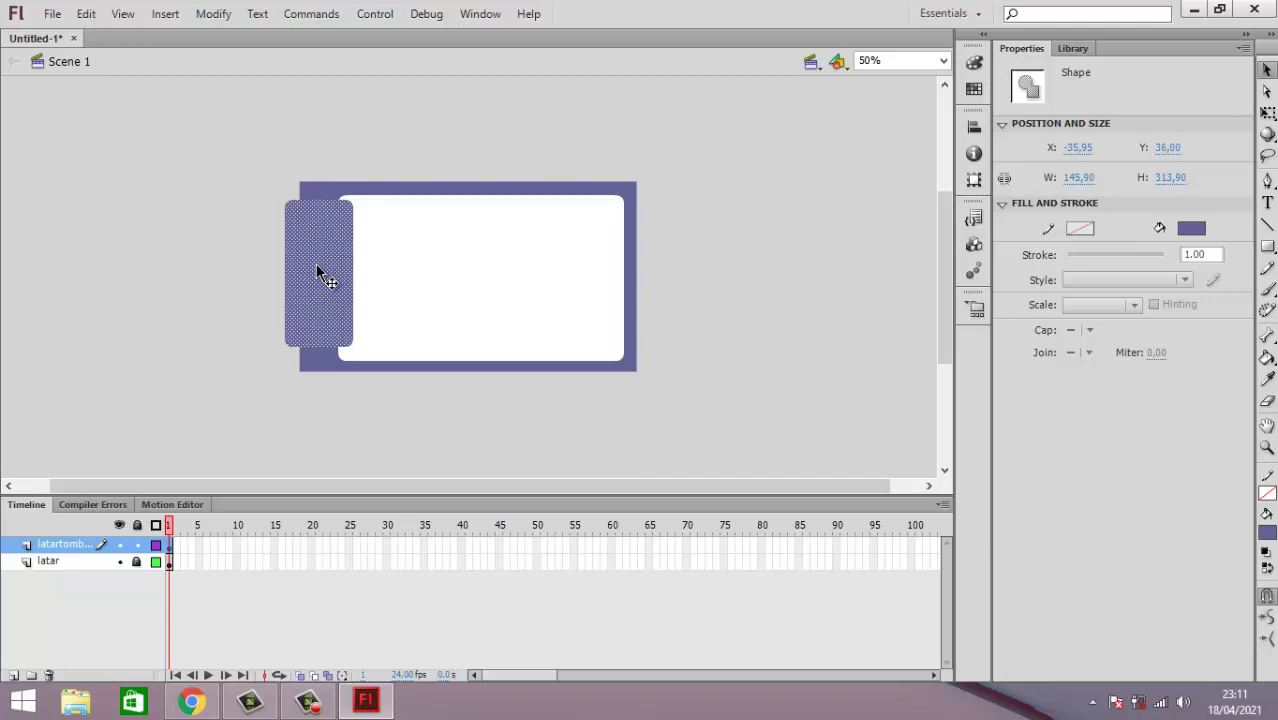
key(Down)
key(Down)
key(Down)
key(Down)
key(Down)
key(Down)
key(Down)
key(Down)
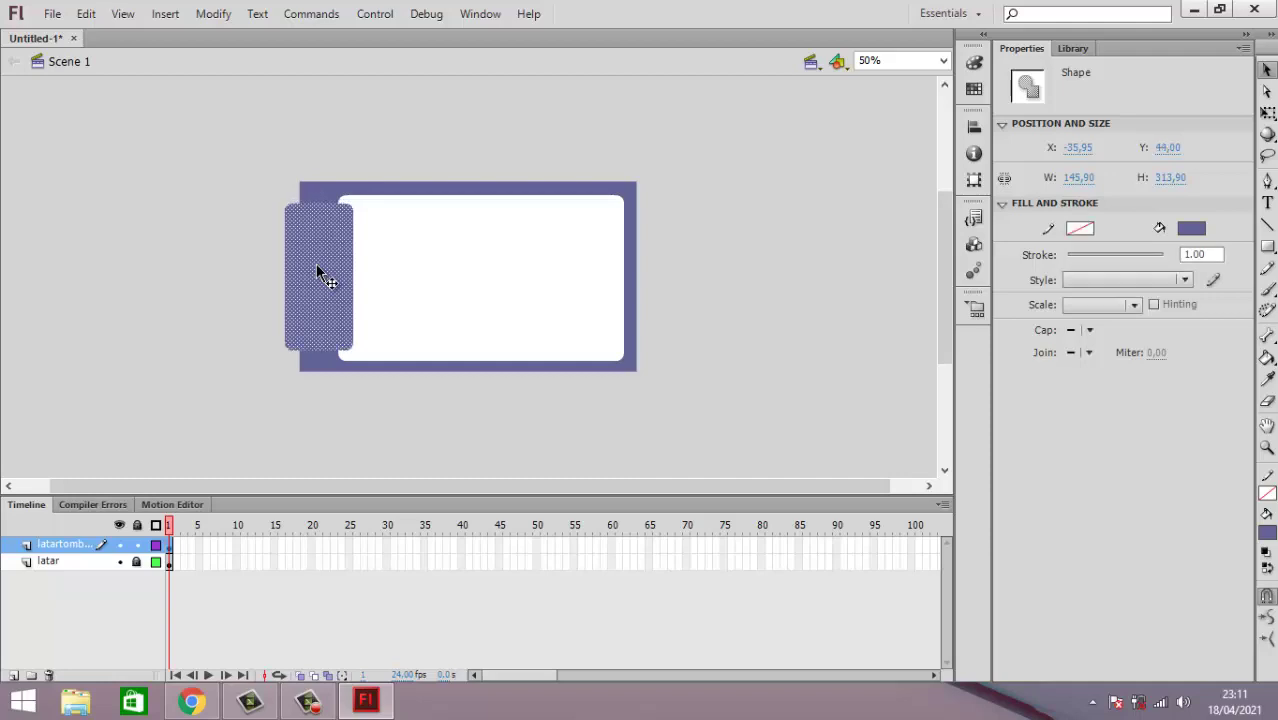
key(Down)
key(Down)
drag(446, 134, 672, 362)
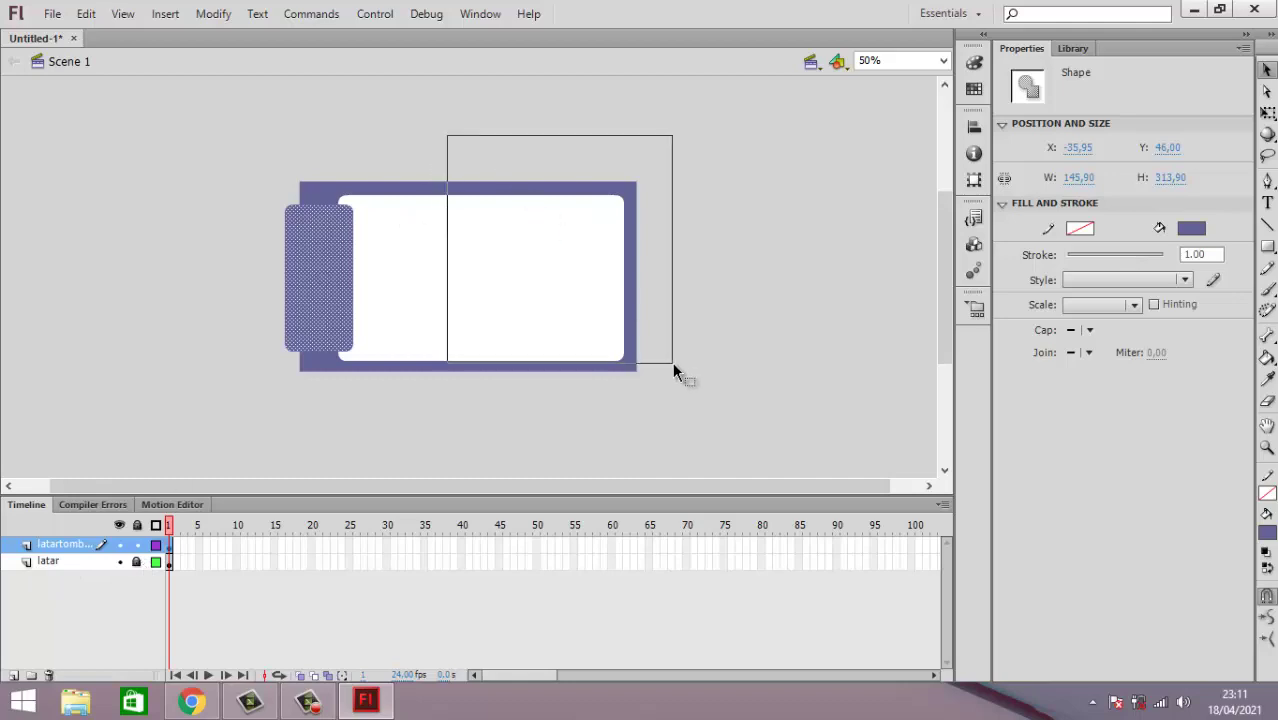
drag(508, 134, 507, 163)
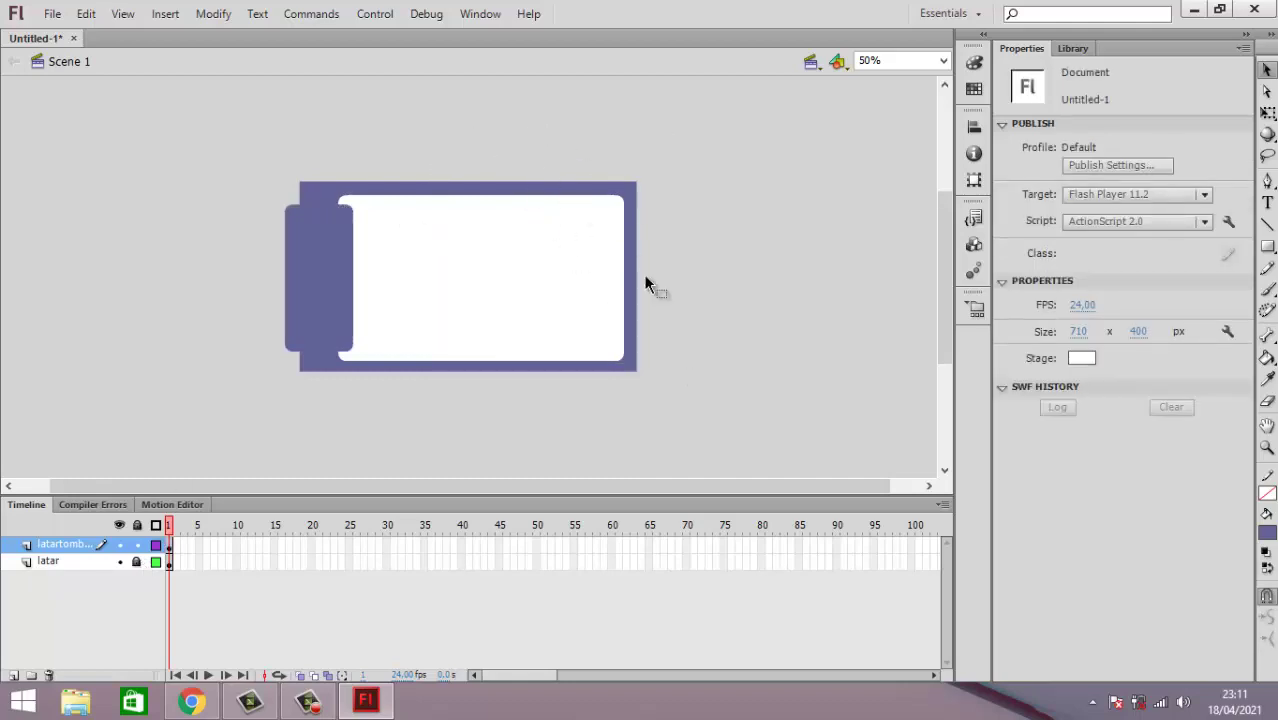
drag(454, 129, 692, 372)
click(321, 290)
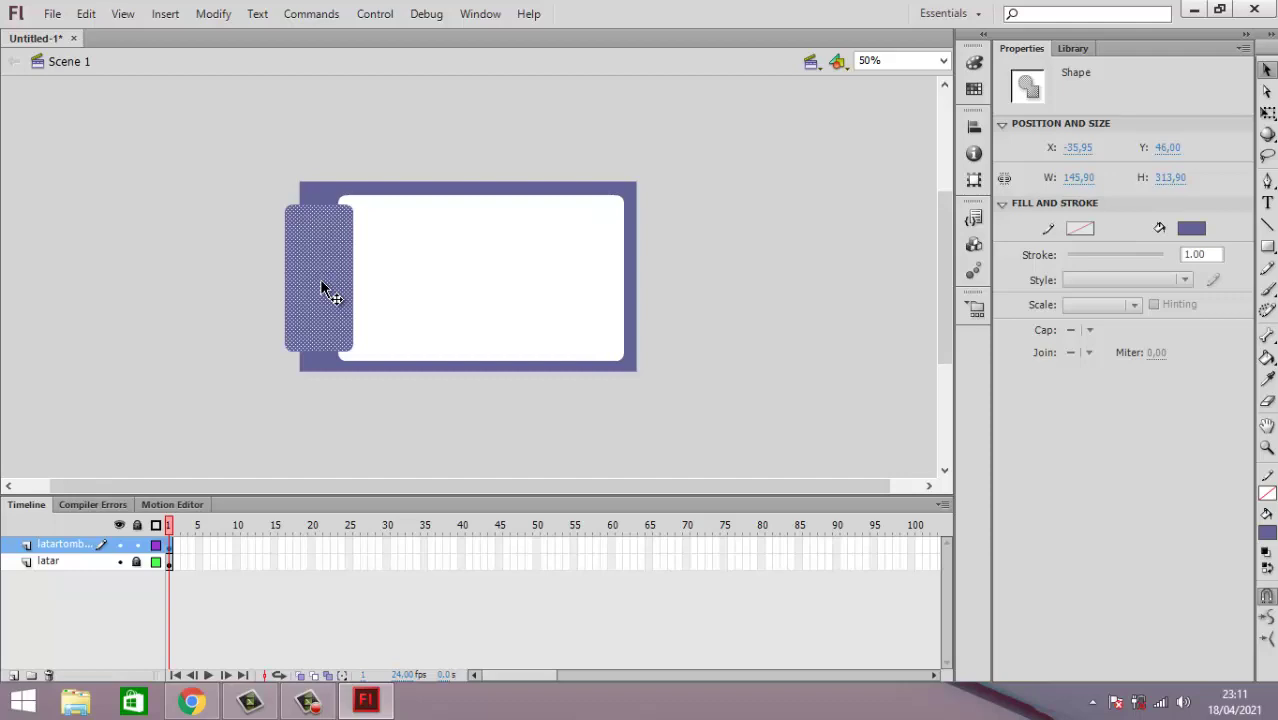
click(197, 284)
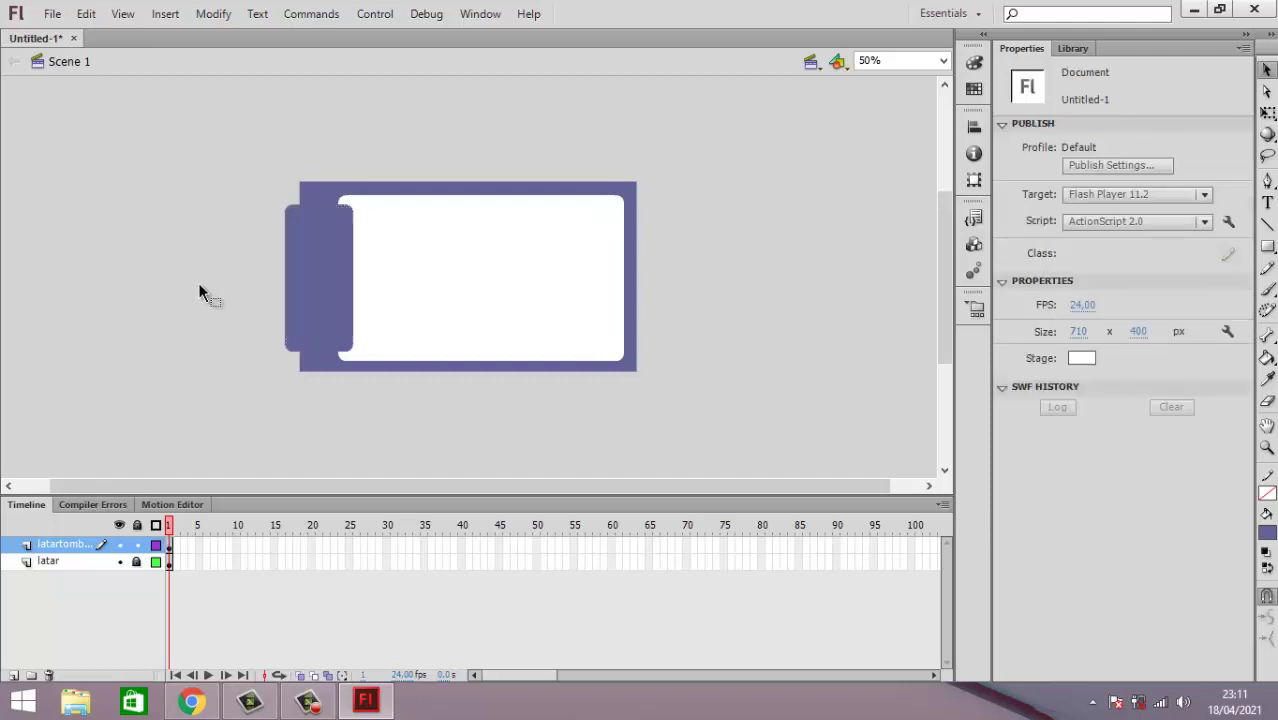
click(330, 270)
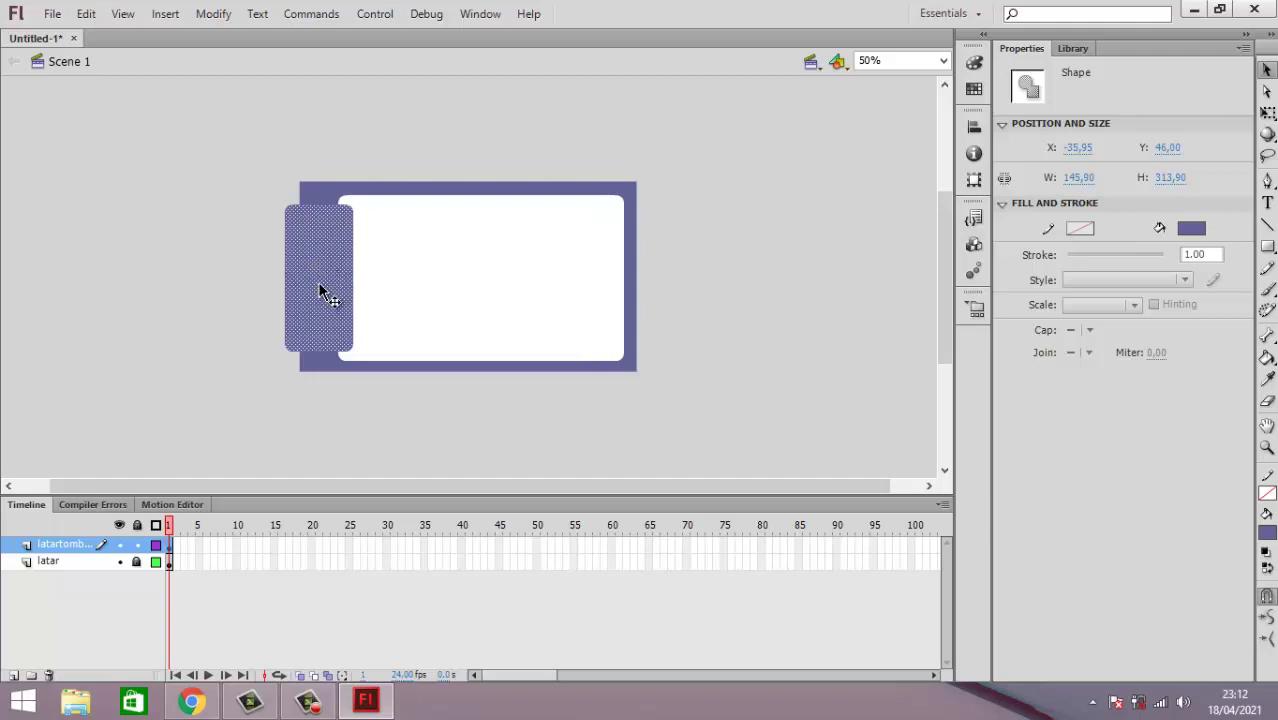
click(319, 289)
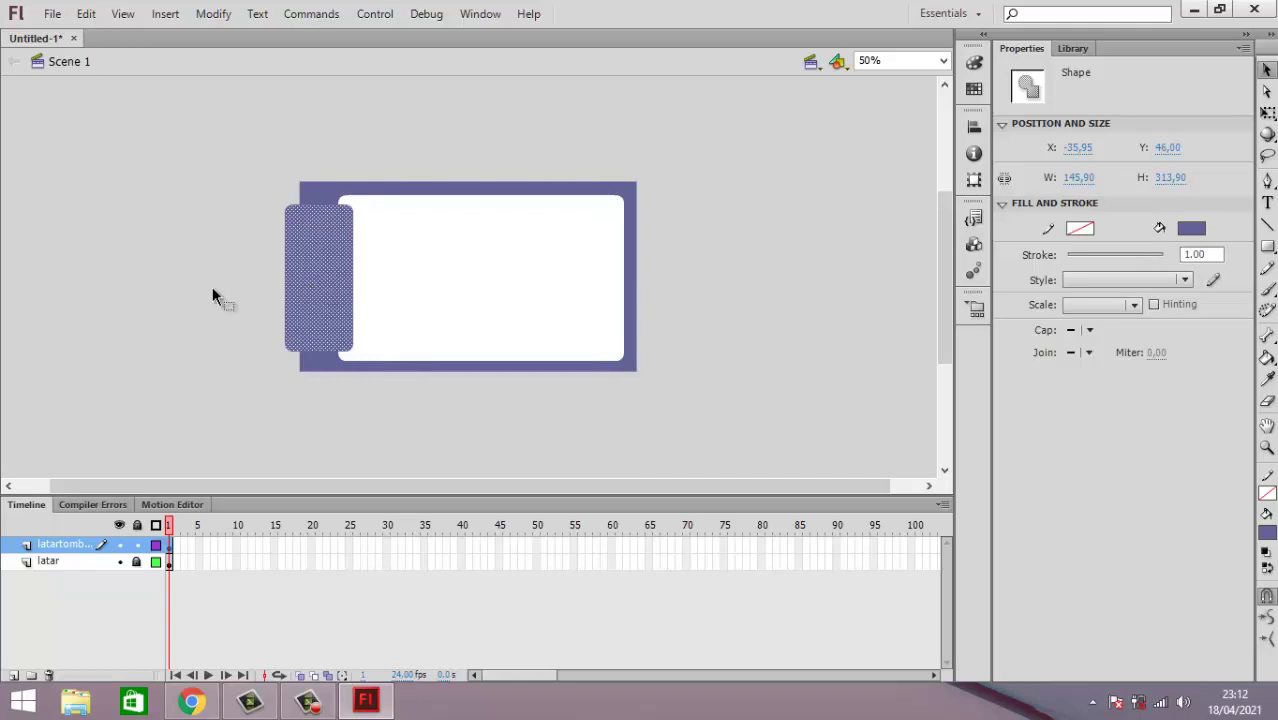
click(174, 288)
Step: Nudge the purple rounded rectangle right 10 px to X -25.95 and deselect it
click(321, 264)
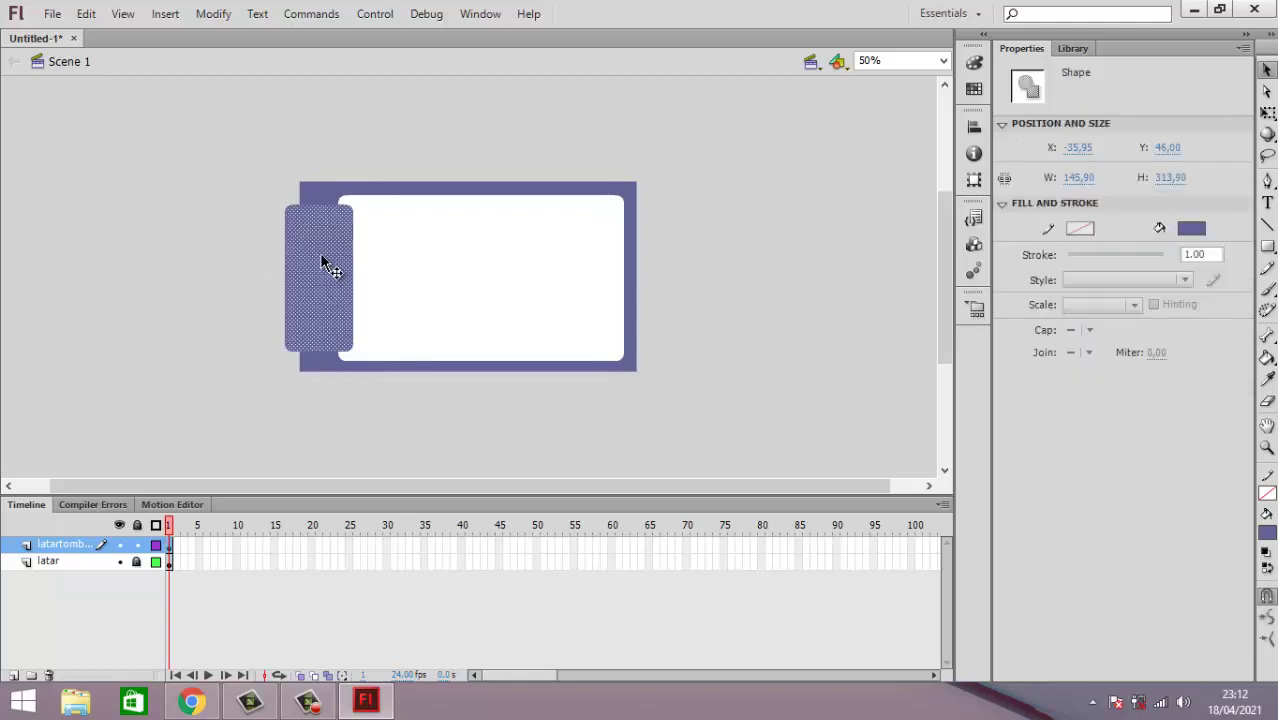
key(Right)
key(Right)
key(Right)
key(Right)
key(Right)
key(Right)
key(Right)
key(Right)
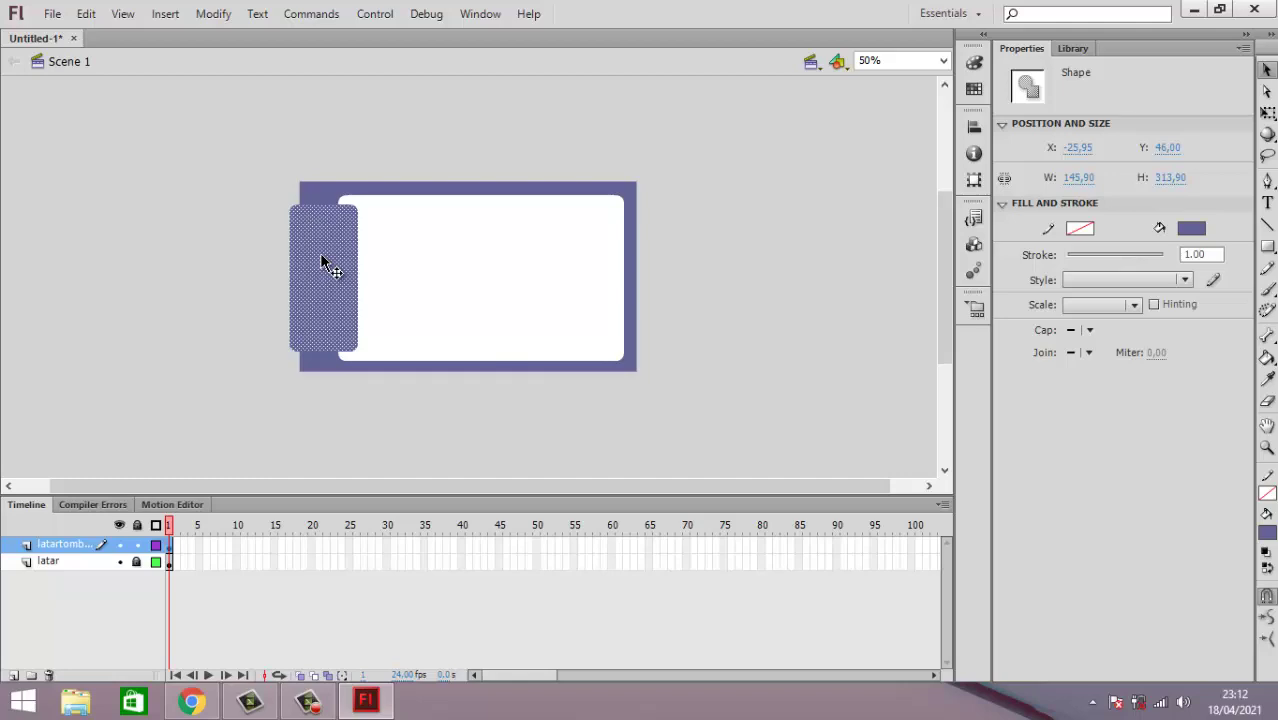
click(216, 262)
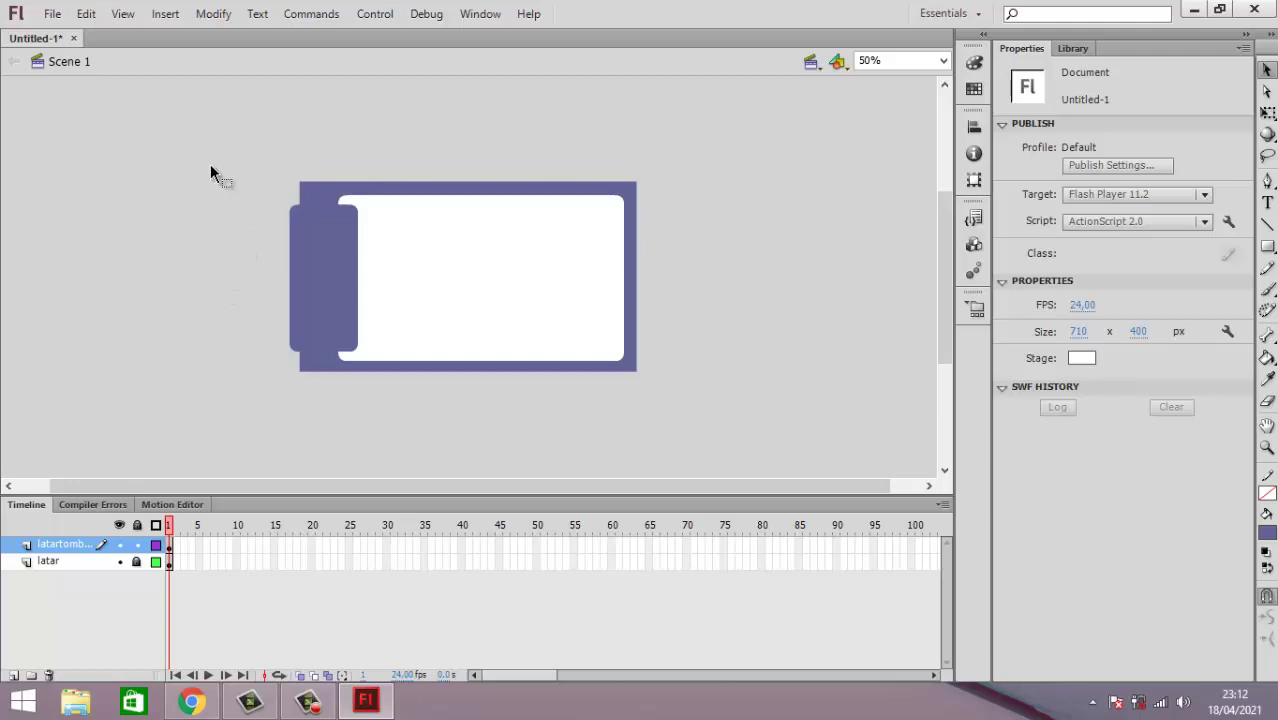
Step: Select the strip of the purple rounded rectangle that sticks out past the background's left edge, about 20 px wide, and delete it
drag(208, 165, 300, 403)
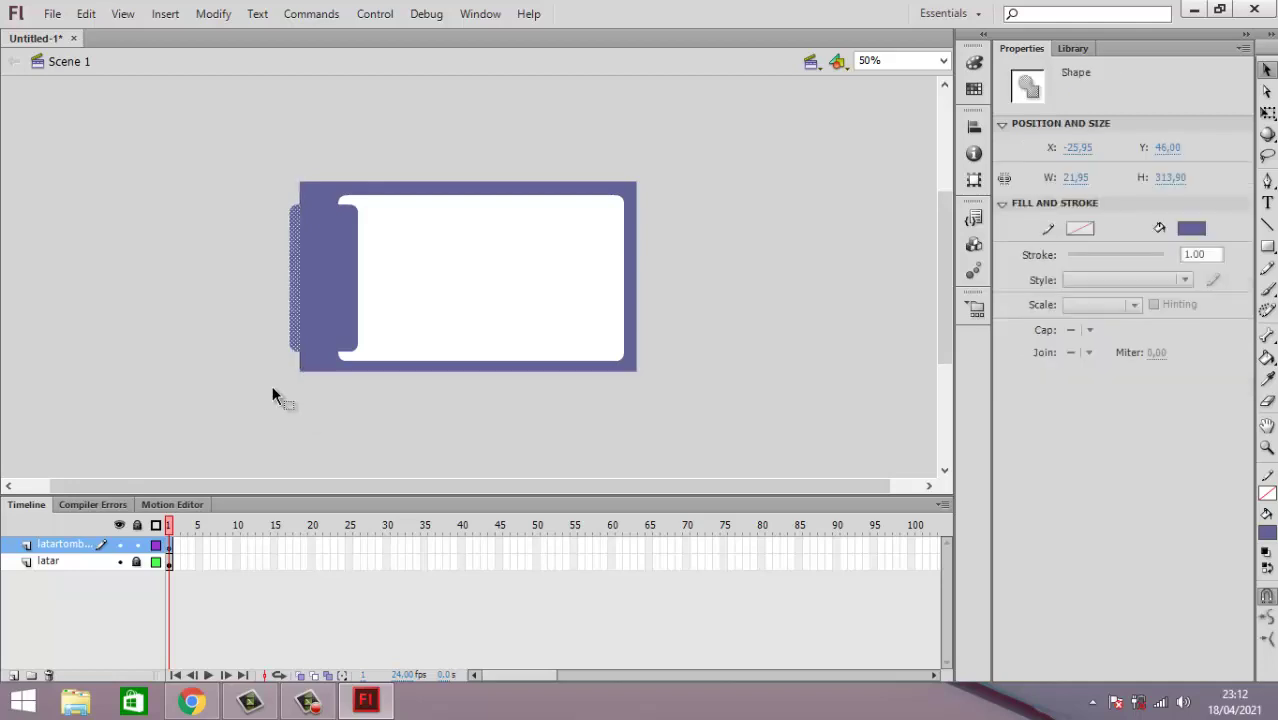
click(159, 208)
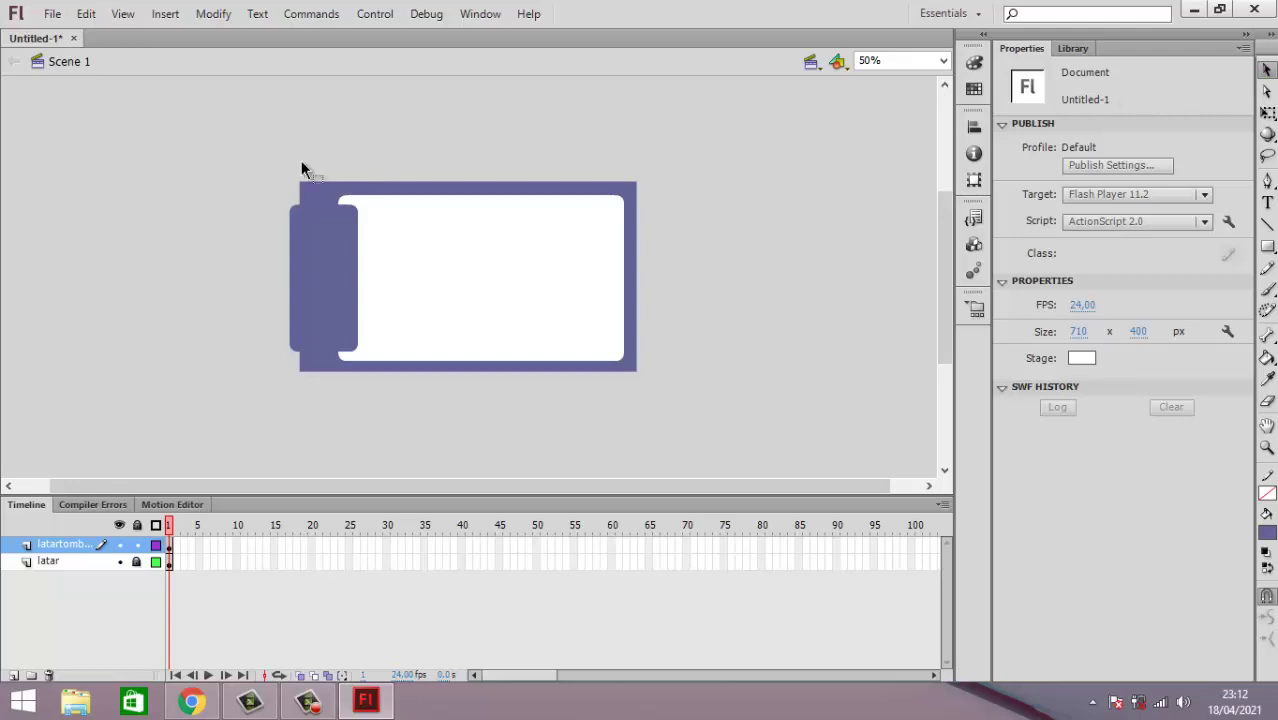
mouse_move(218, 161)
mouse_down()
mouse_move(281, 258)
mouse_move(299, 384)
mouse_up()
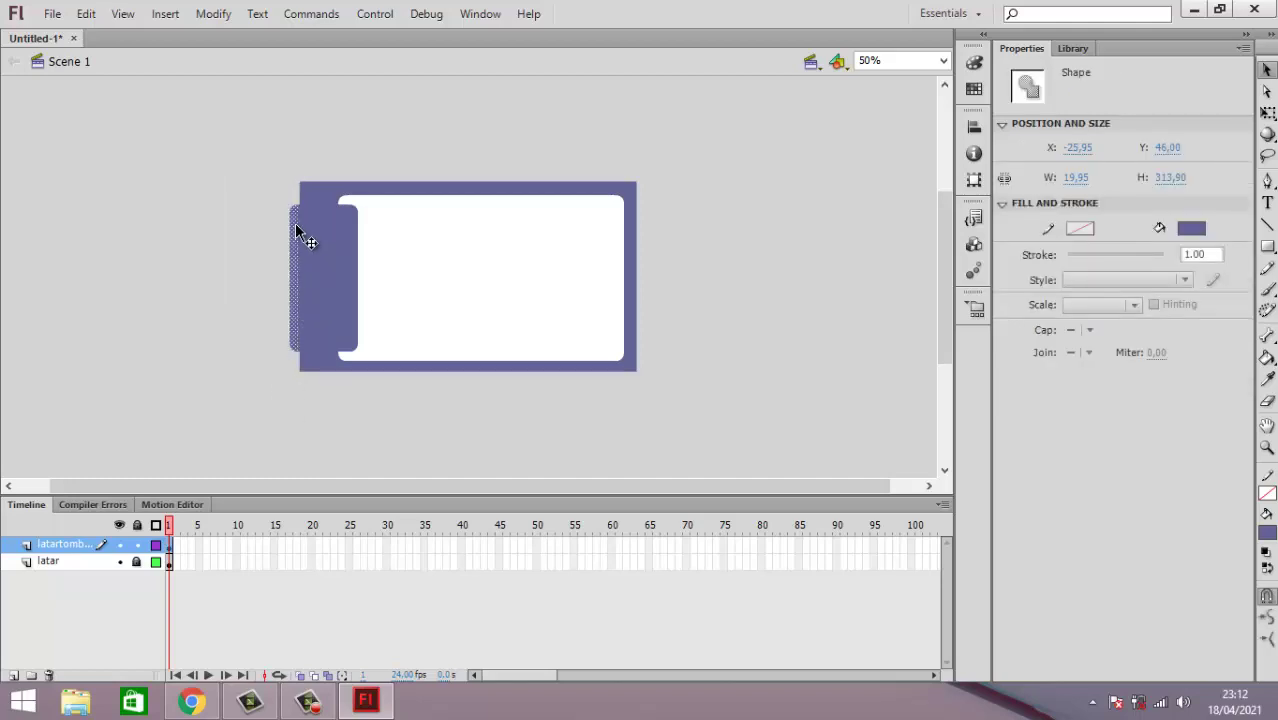
click(49, 379)
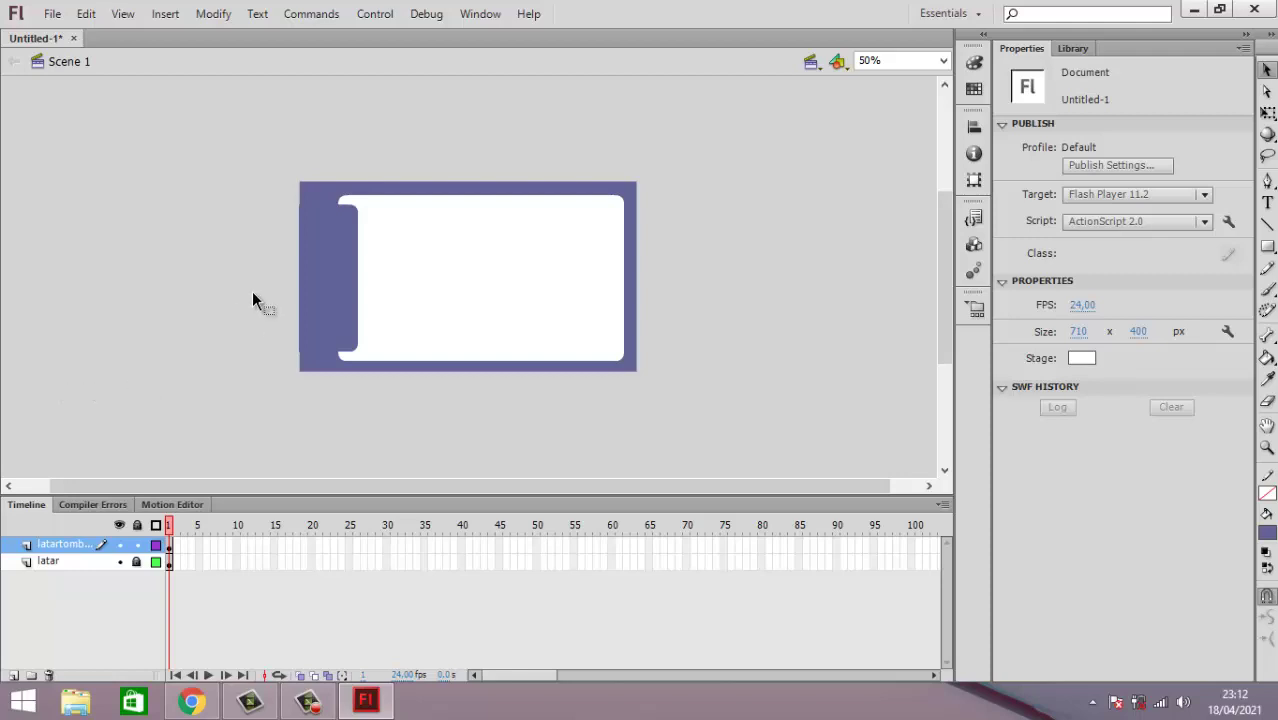
click(330, 276)
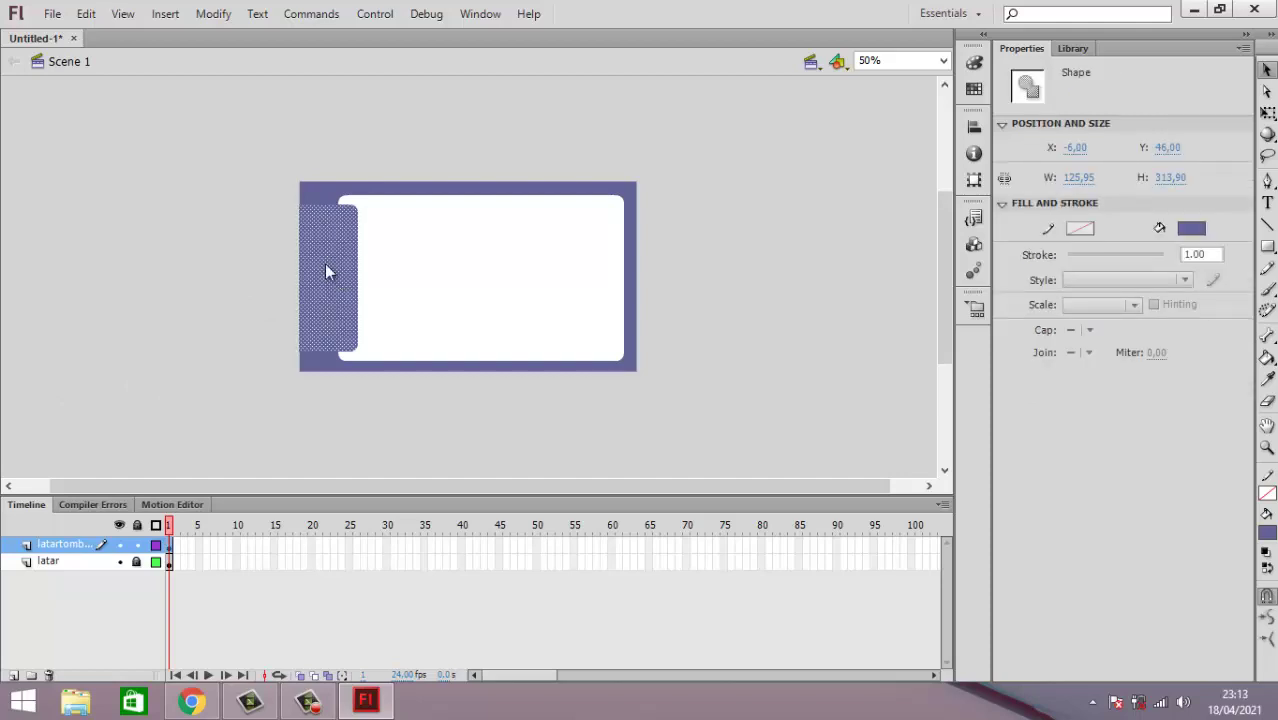
right_click(330, 271)
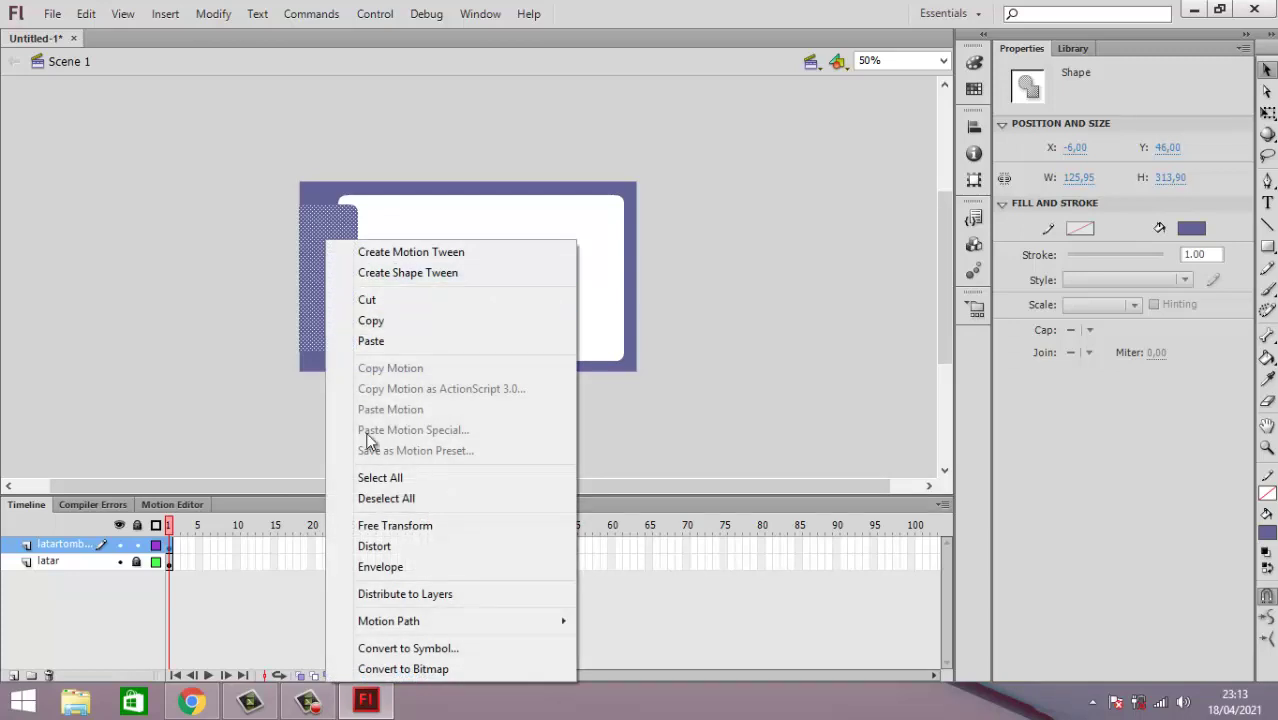
click(413, 649)
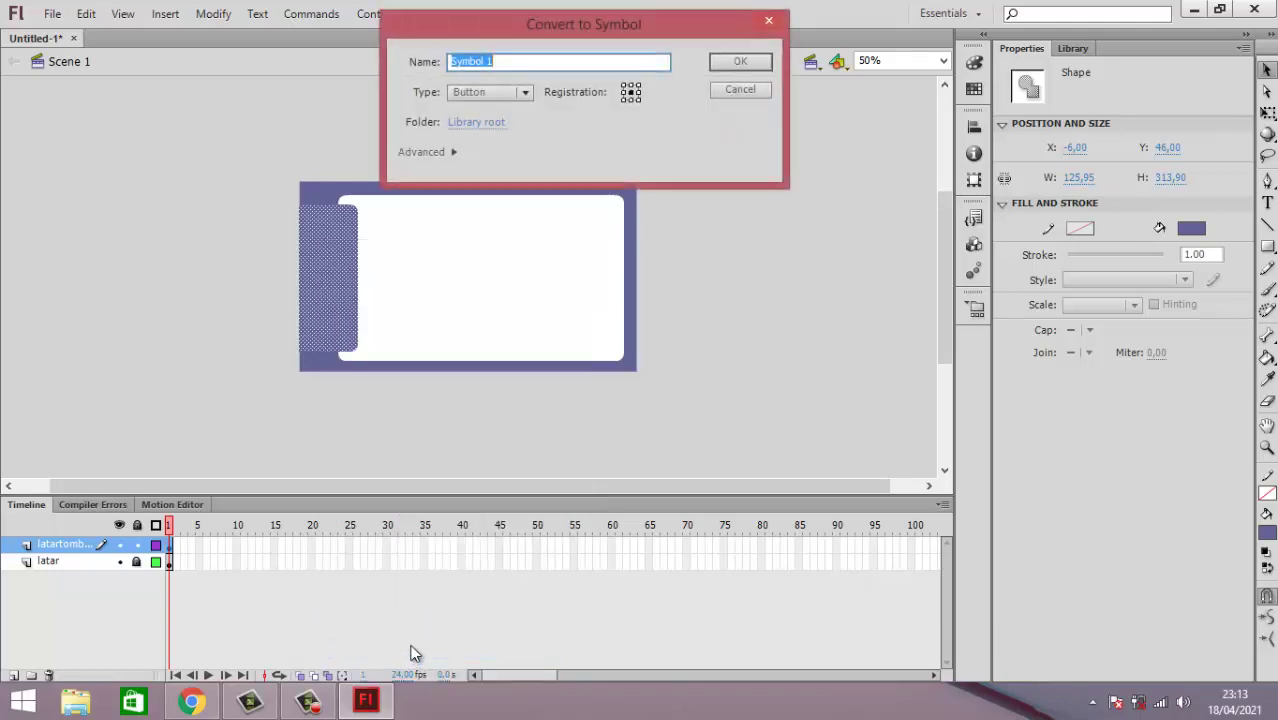
click(525, 92)
click(490, 114)
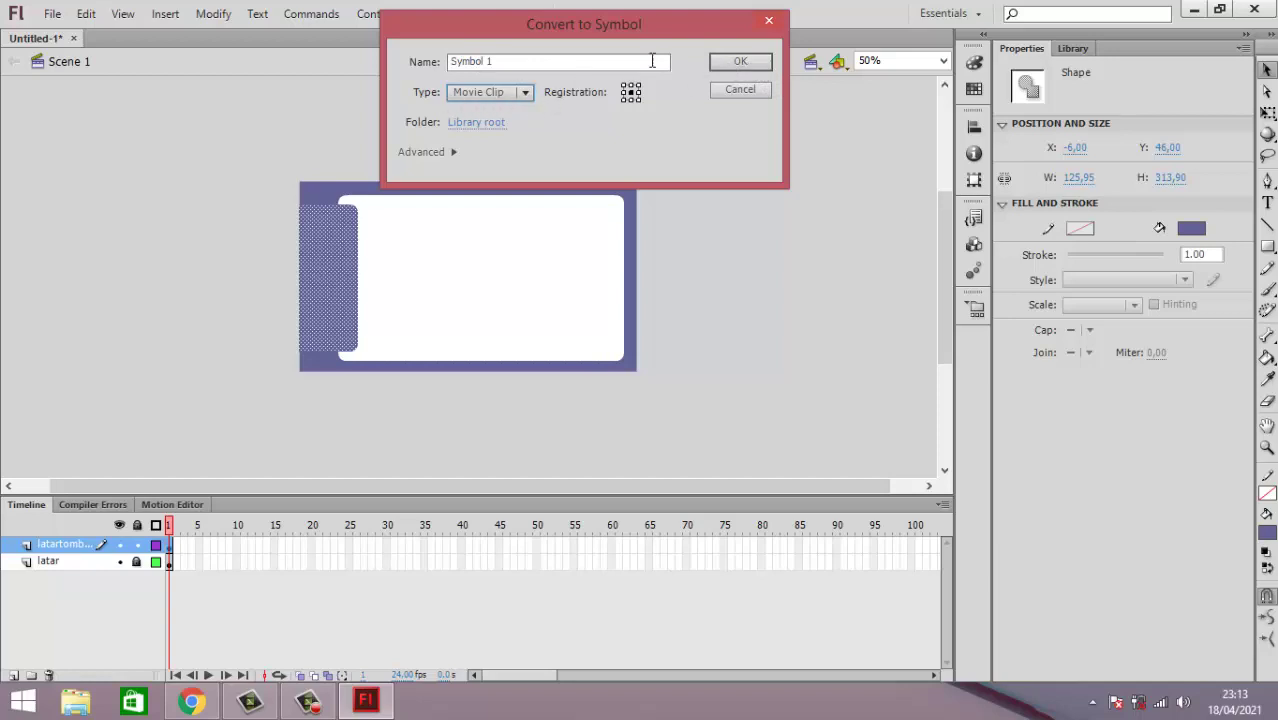
click(768, 21)
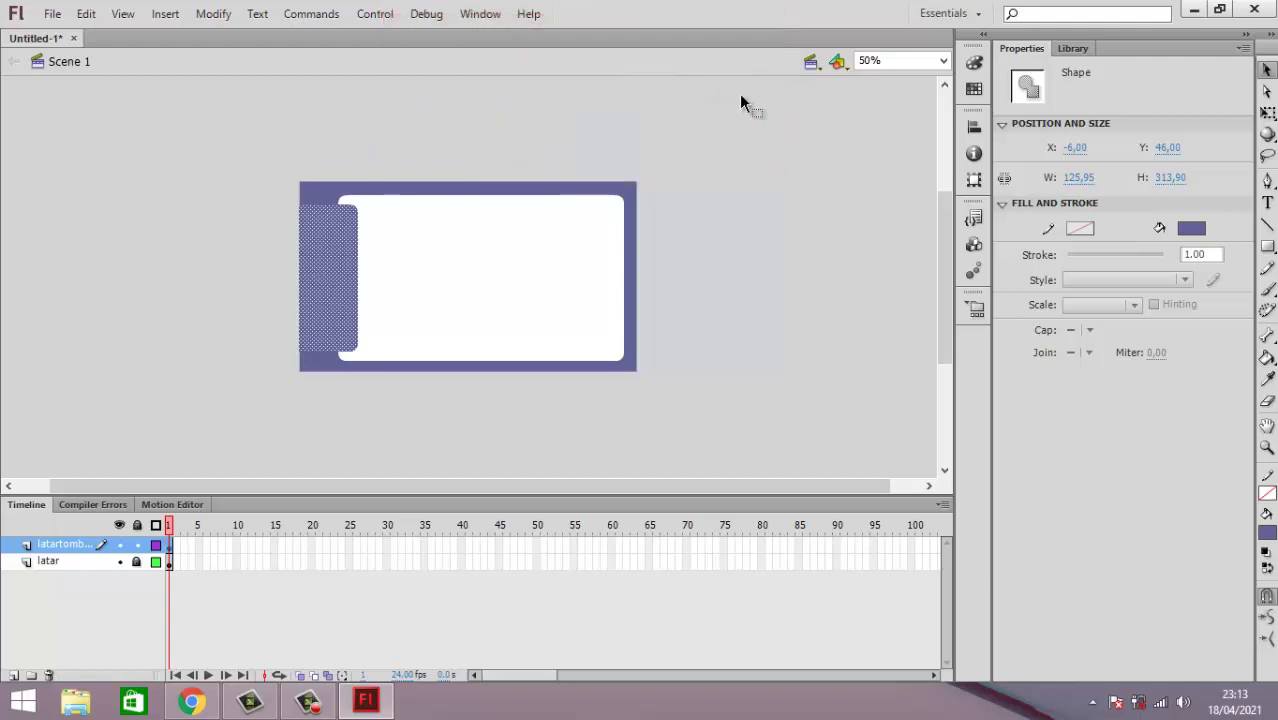
click(689, 283)
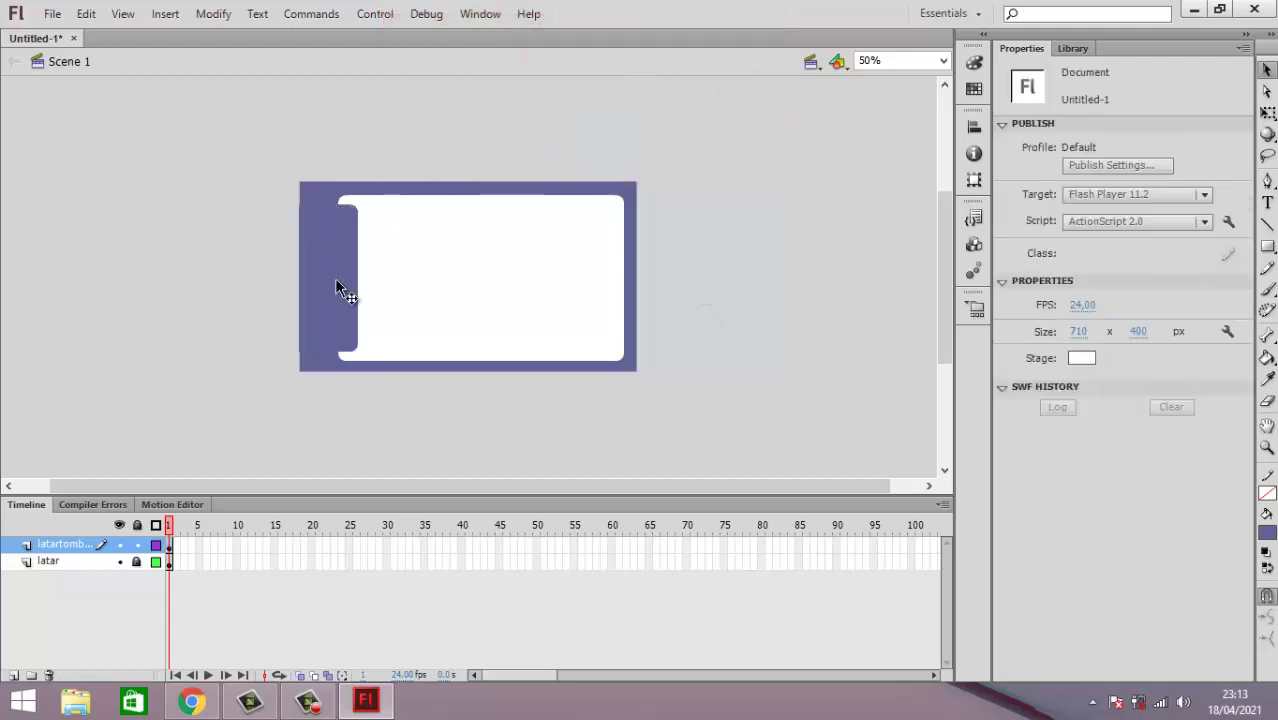
Step: Convert the trimmed purple shape to a Movie Clip symbol named Symbol 1
click(335, 268)
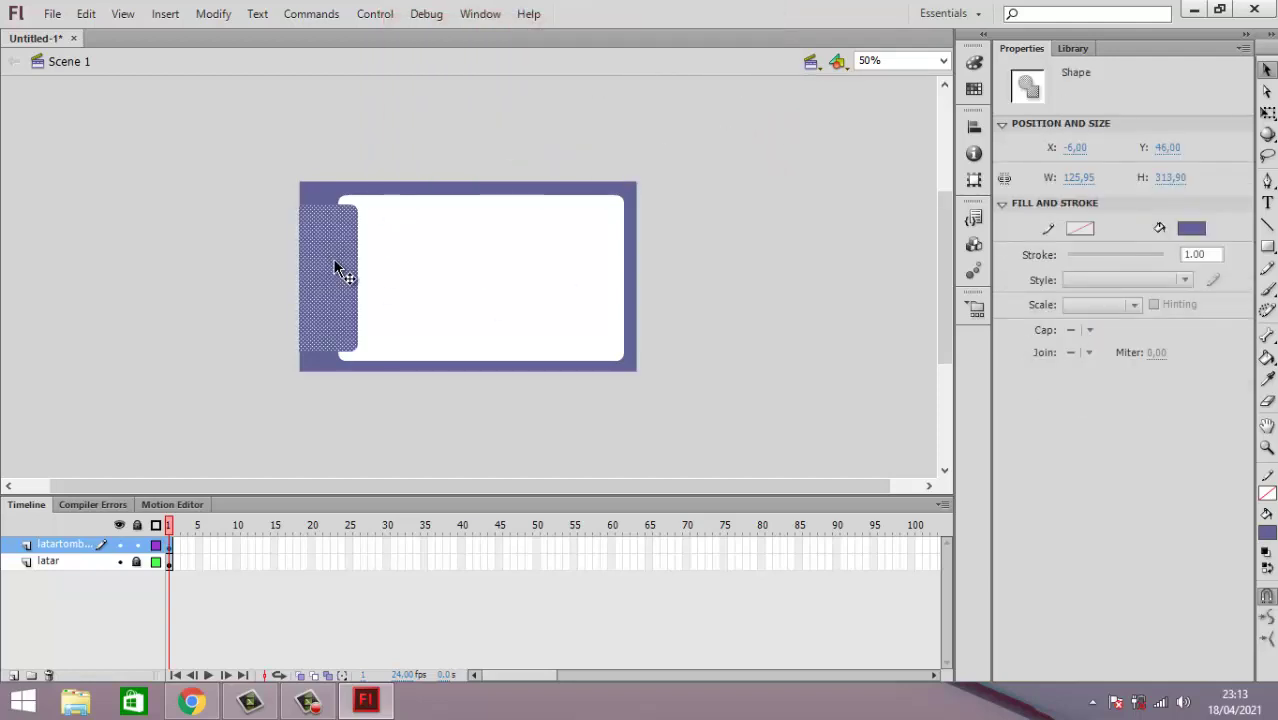
right_click(335, 268)
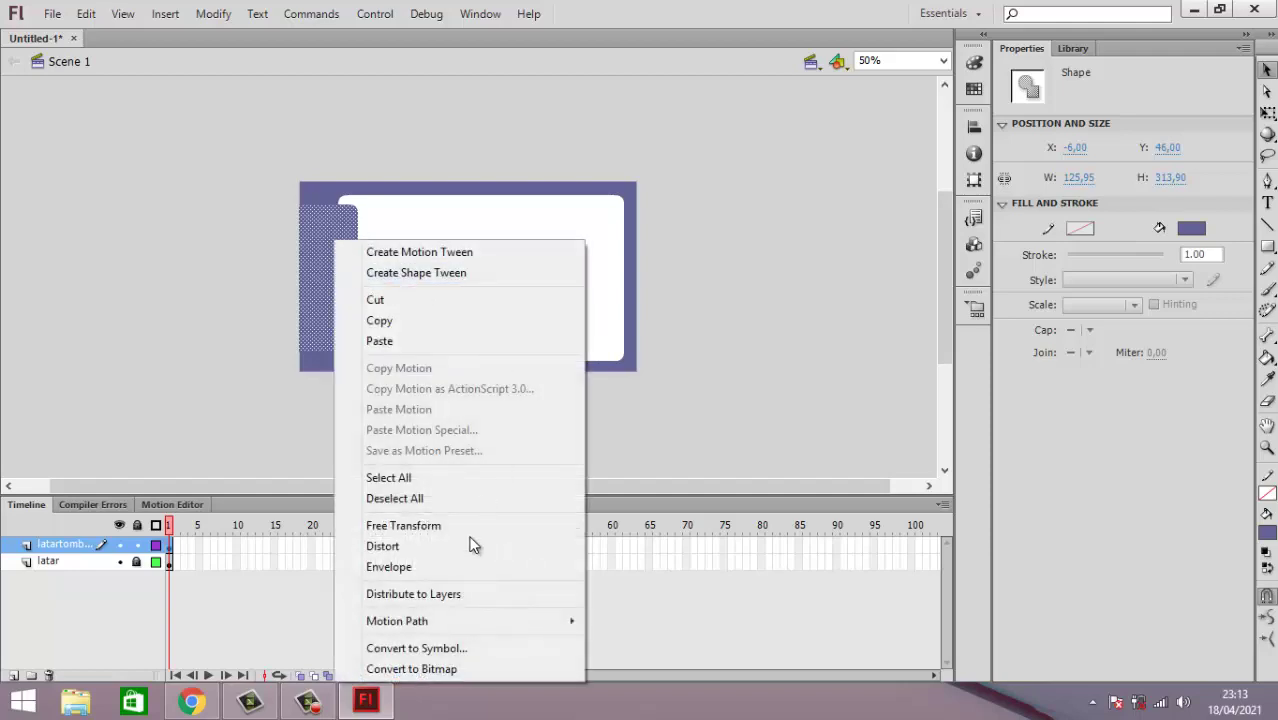
click(436, 646)
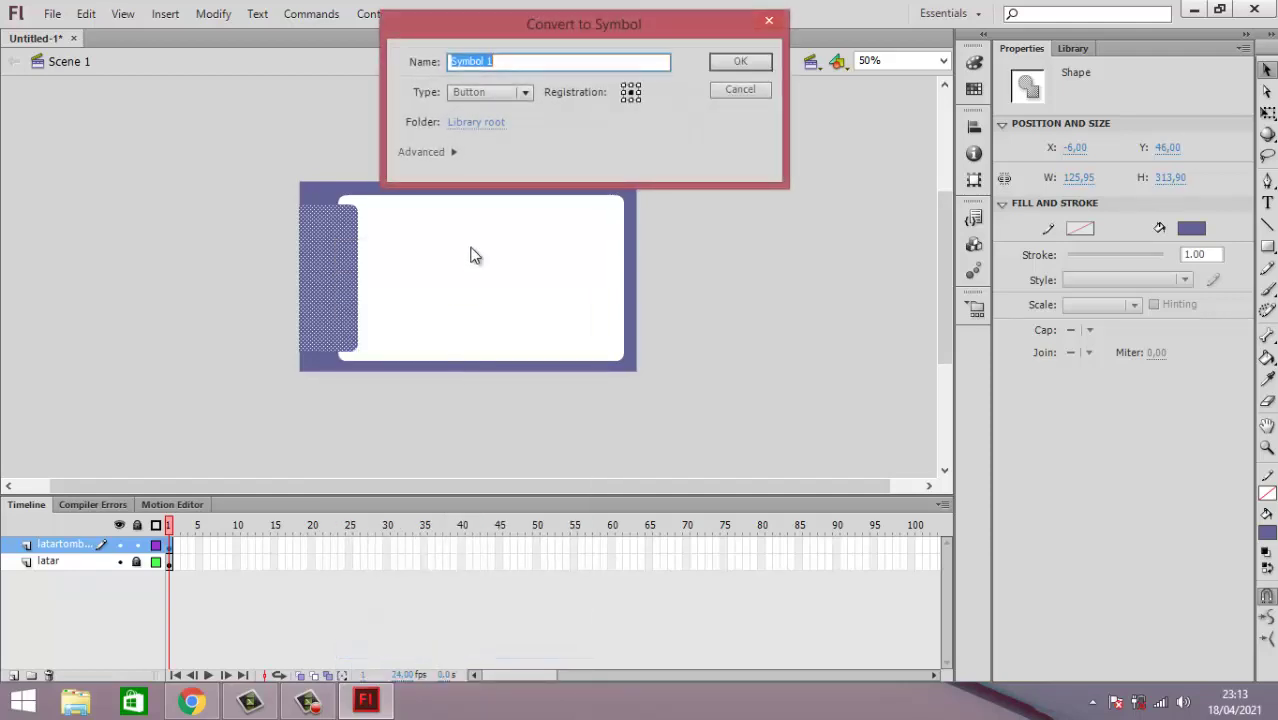
click(524, 92)
click(480, 112)
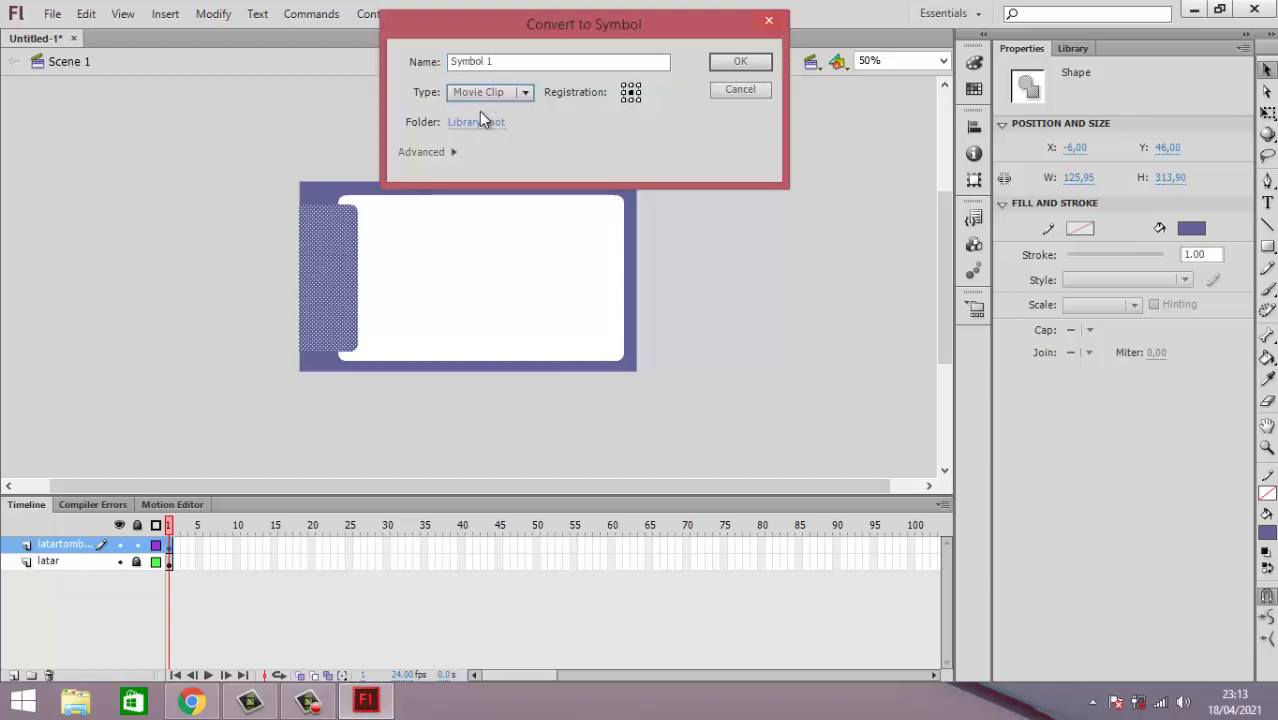
text(1)
click(741, 64)
click(735, 102)
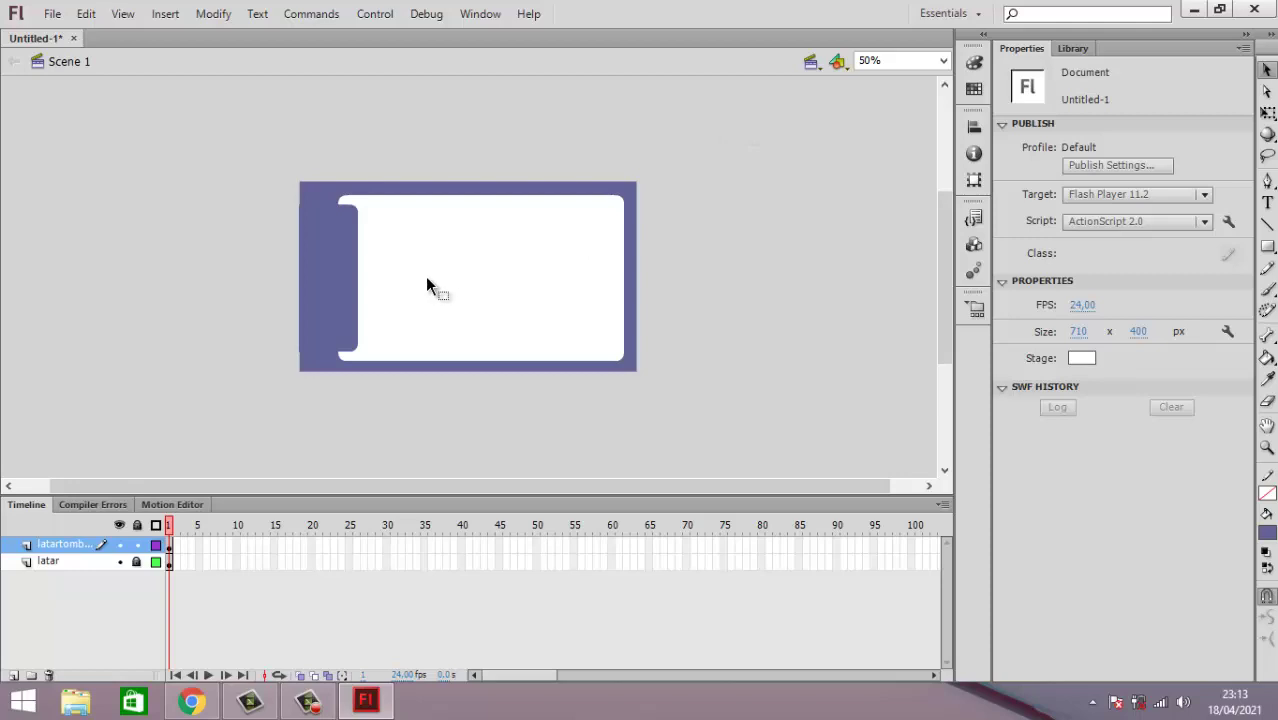
Step: Add a Drop Shadow filter to the purple button background movie clip
click(329, 272)
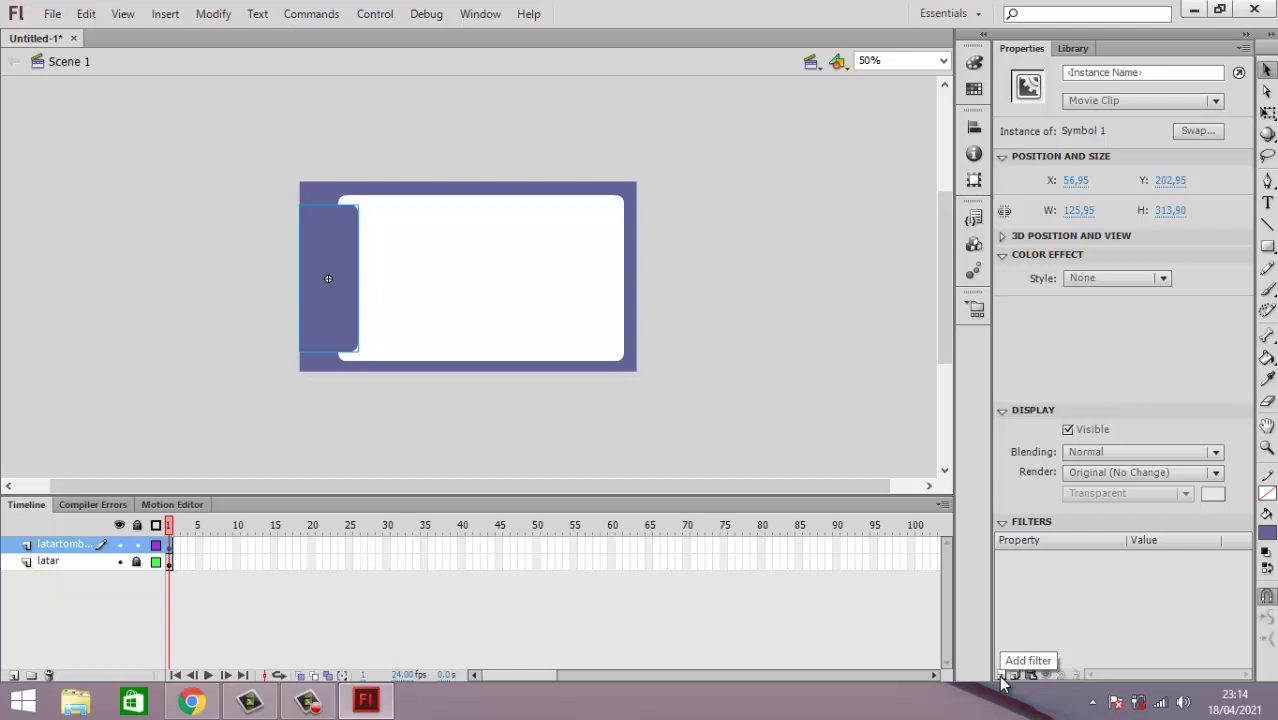
click(1076, 49)
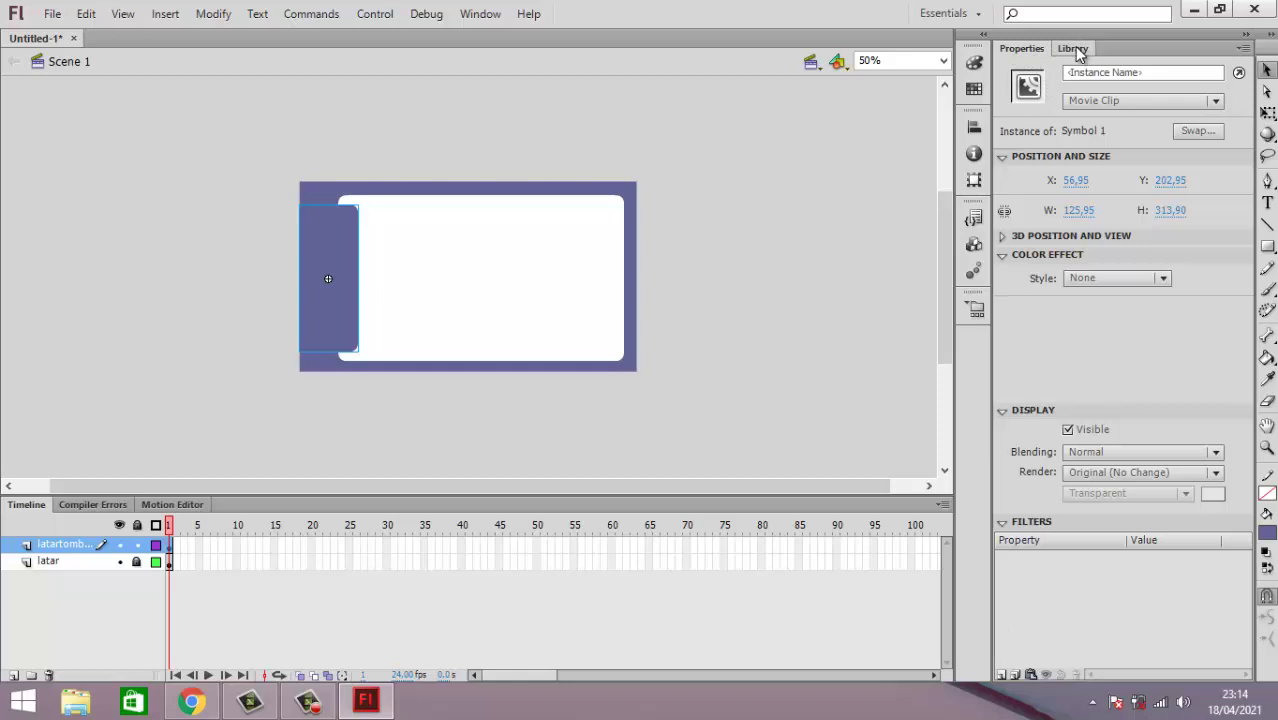
click(1019, 52)
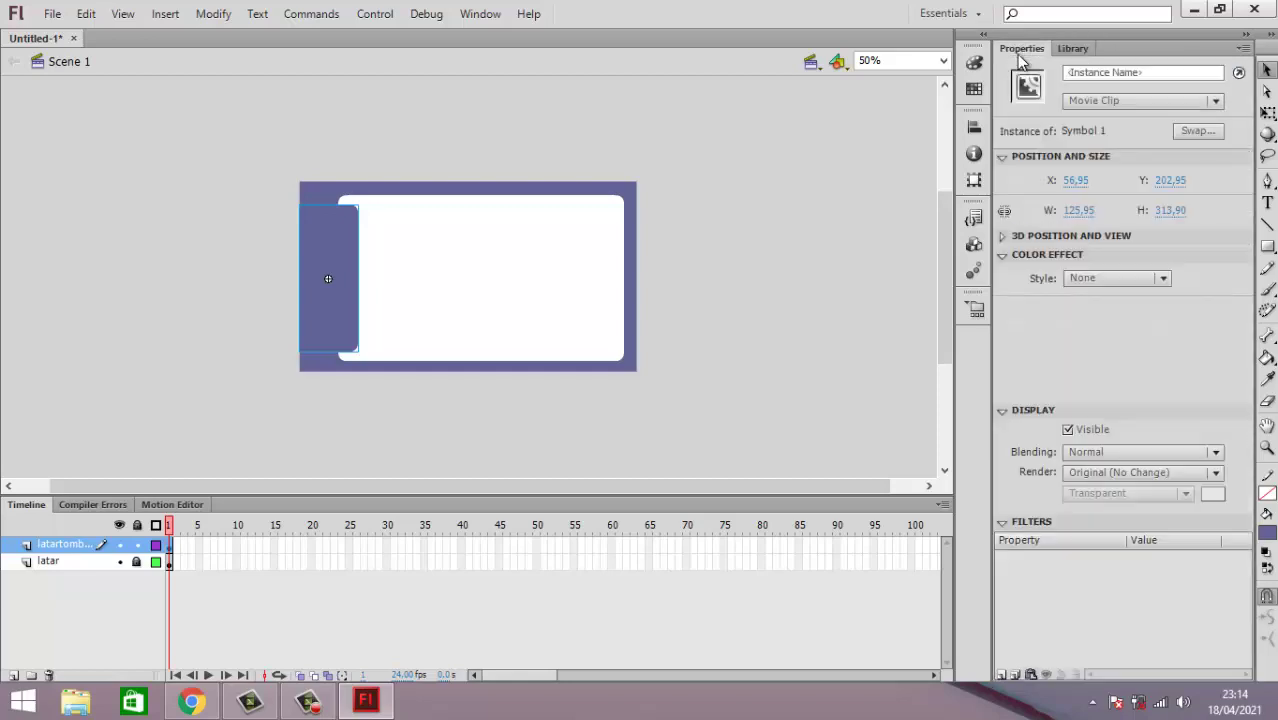
click(1002, 675)
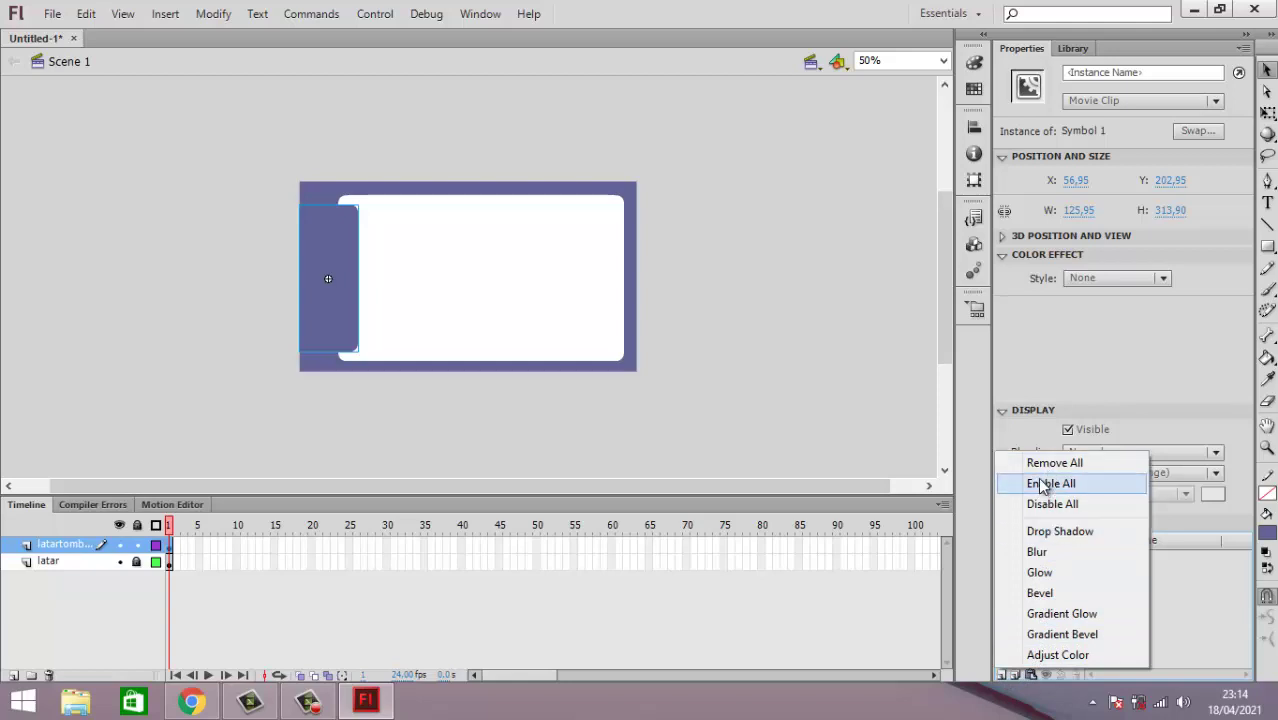
click(1046, 535)
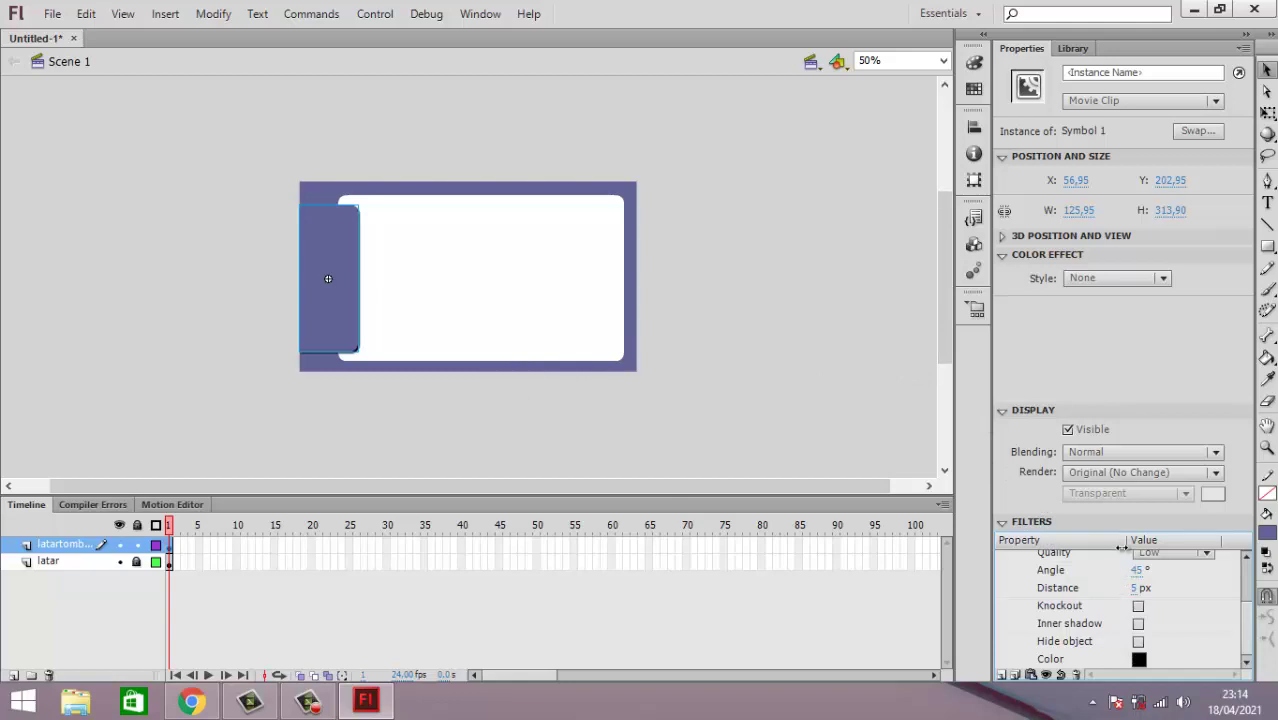
Step: Set the drop shadow's strength to 60% and deselect the movie clip
drag(1252, 601, 1252, 588)
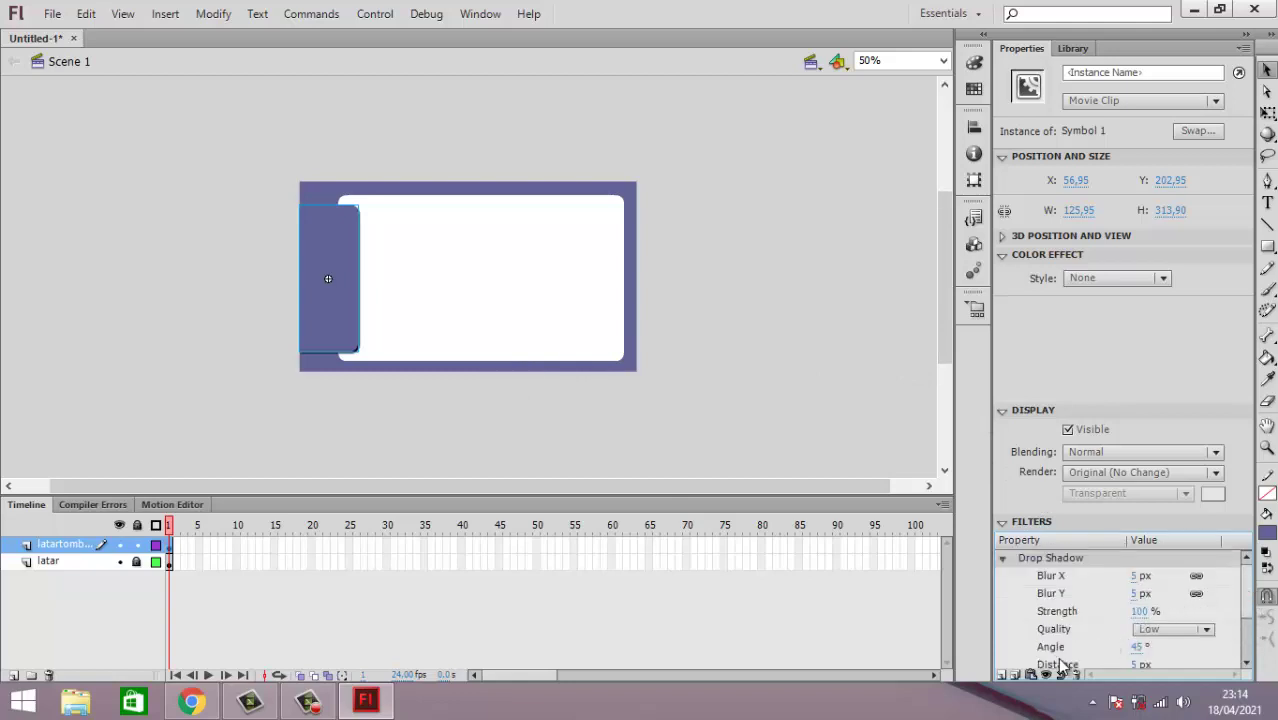
click(1140, 611)
text(6)
text(-)
key(Return)
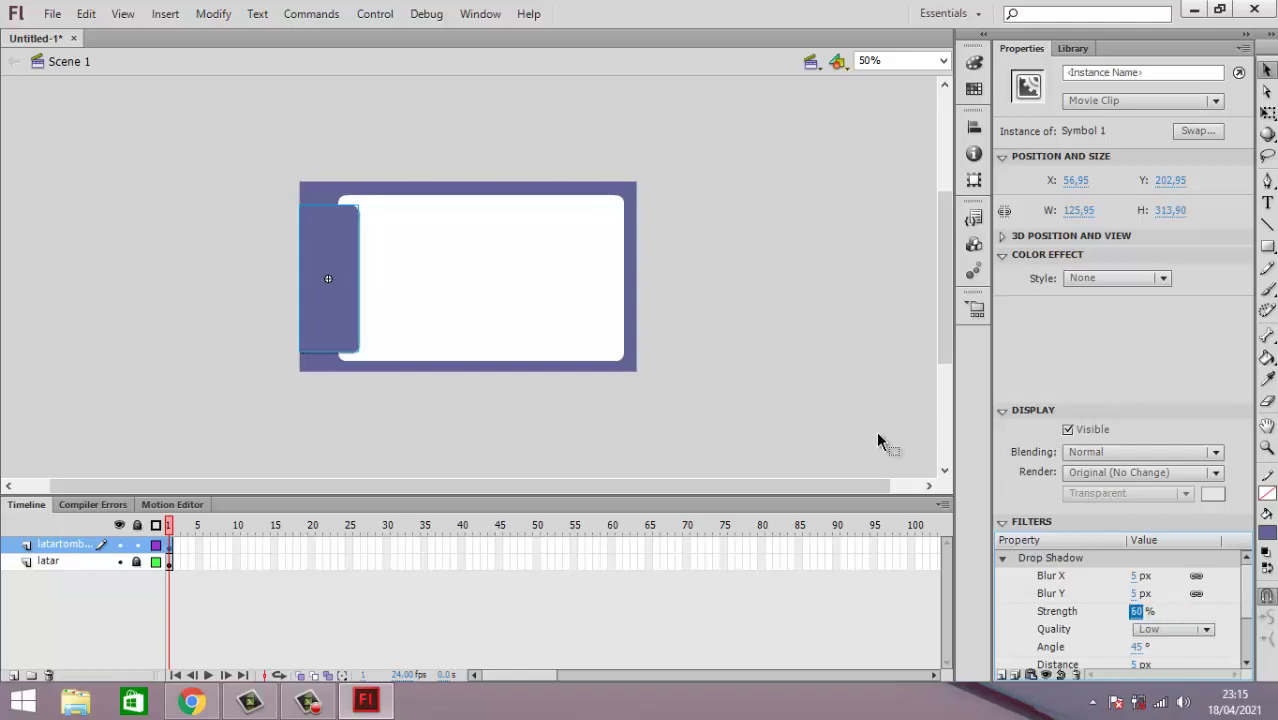
click(797, 396)
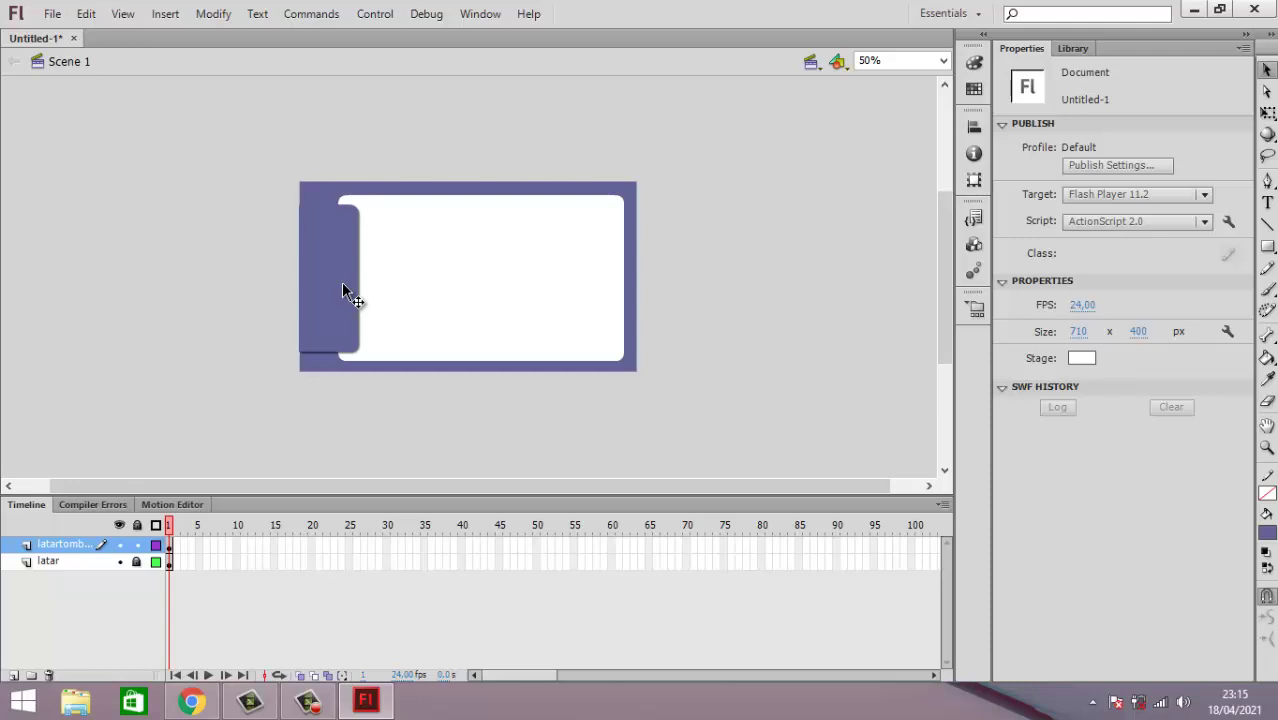
Step: Insert a keyframe at frame 20 of the button background layer
click(313, 546)
right_click(312, 550)
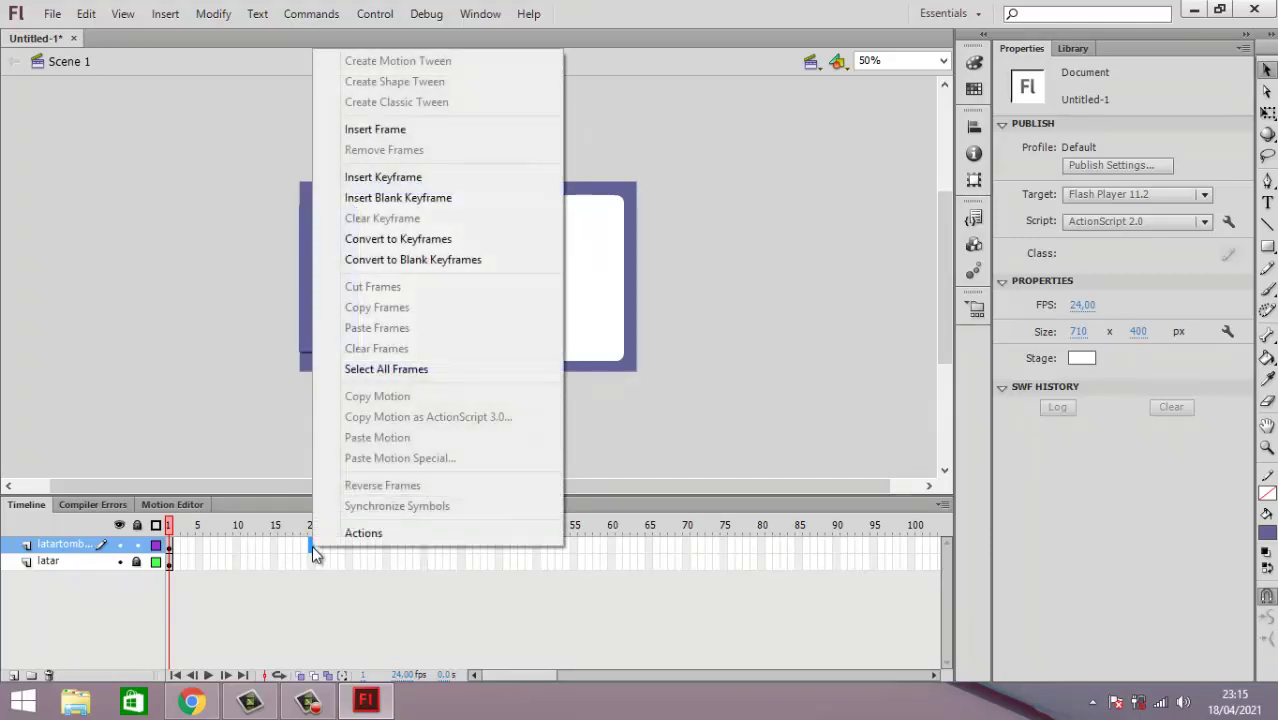
click(445, 177)
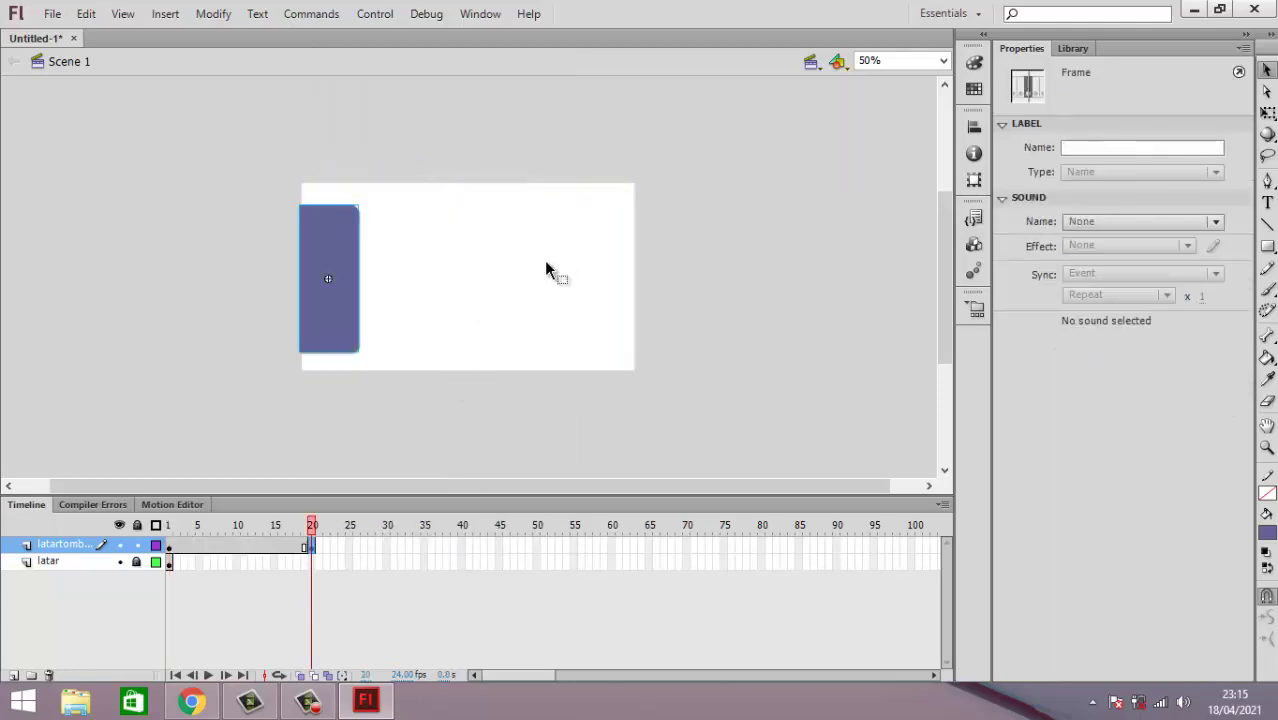
click(311, 565)
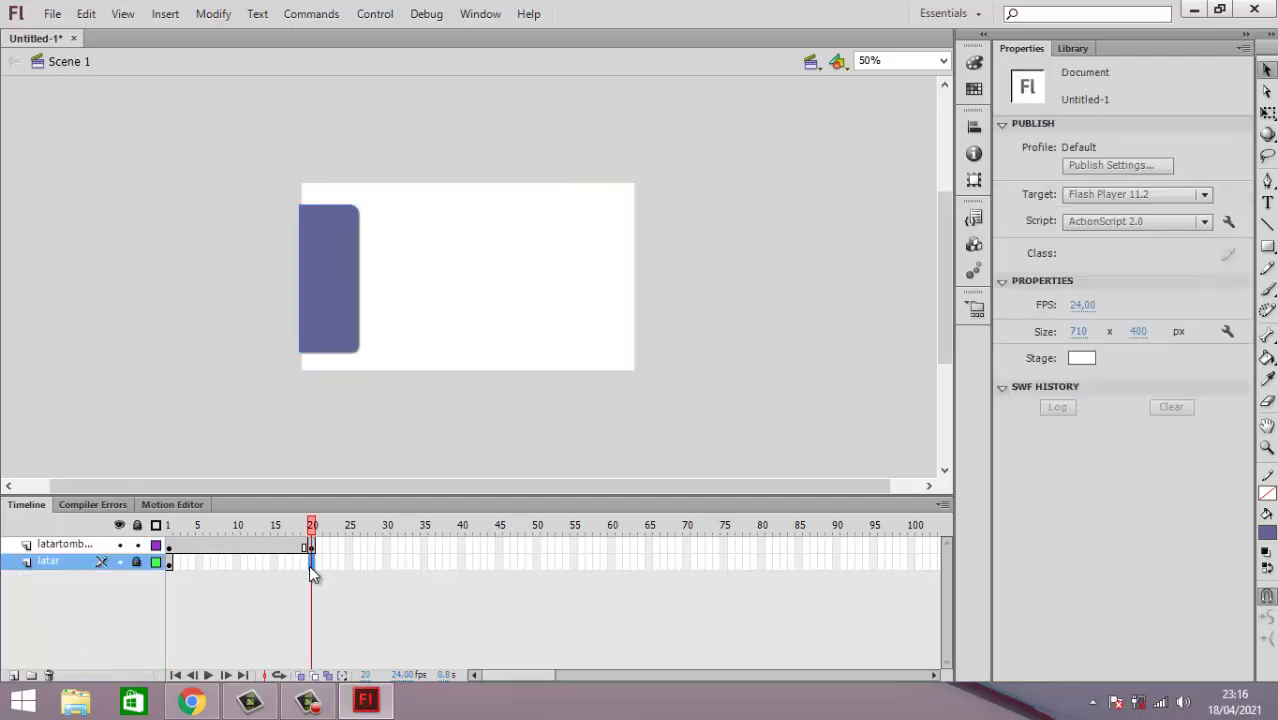
right_click(310, 566)
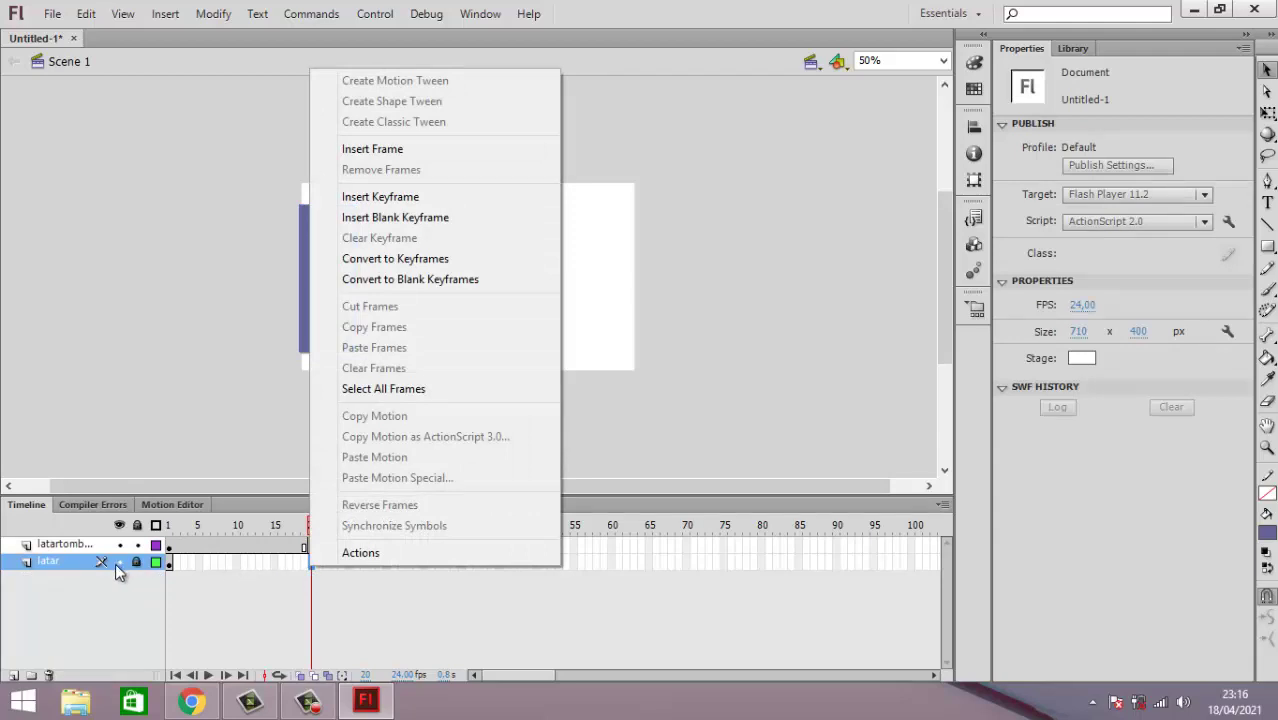
click(64, 606)
click(55, 560)
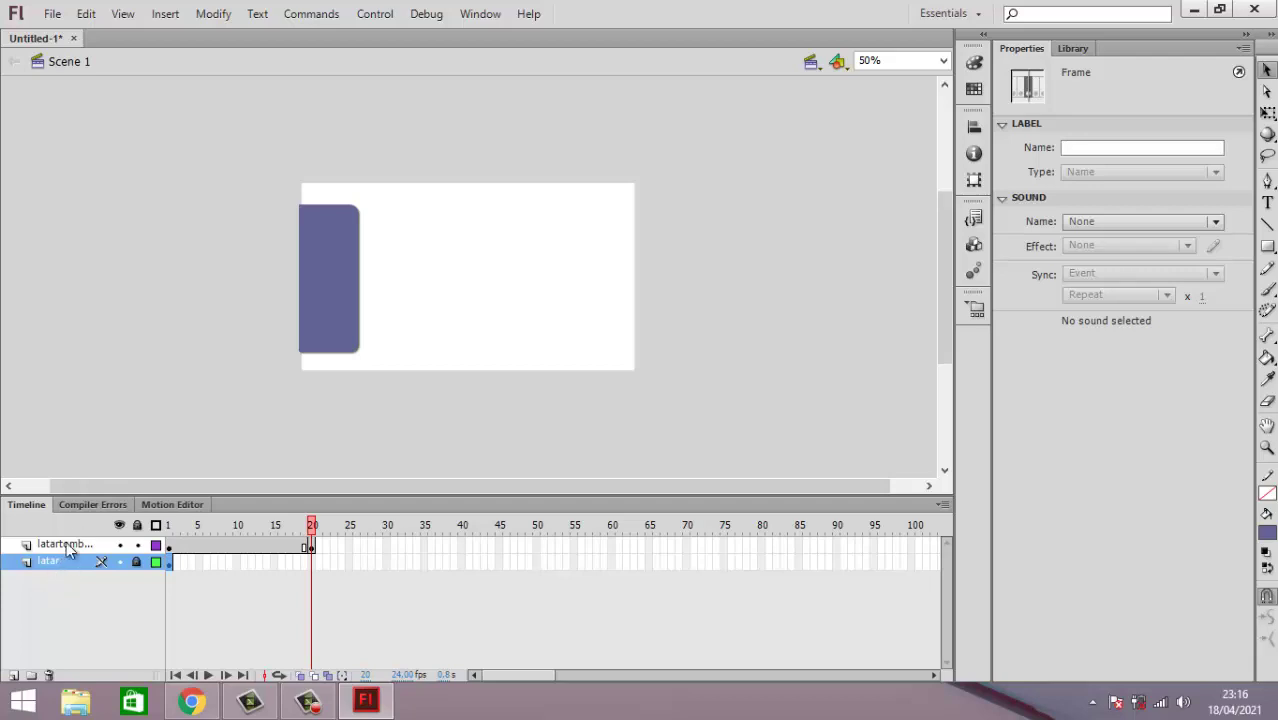
click(34, 610)
click(52, 545)
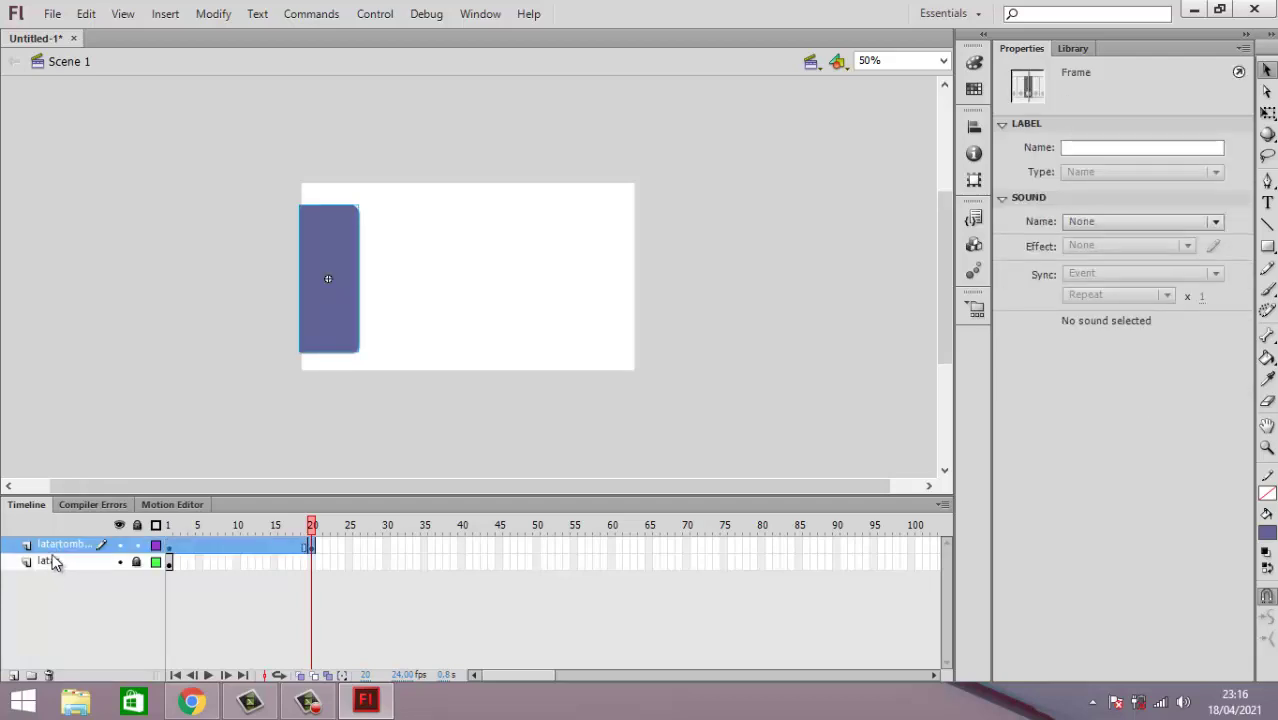
click(313, 553)
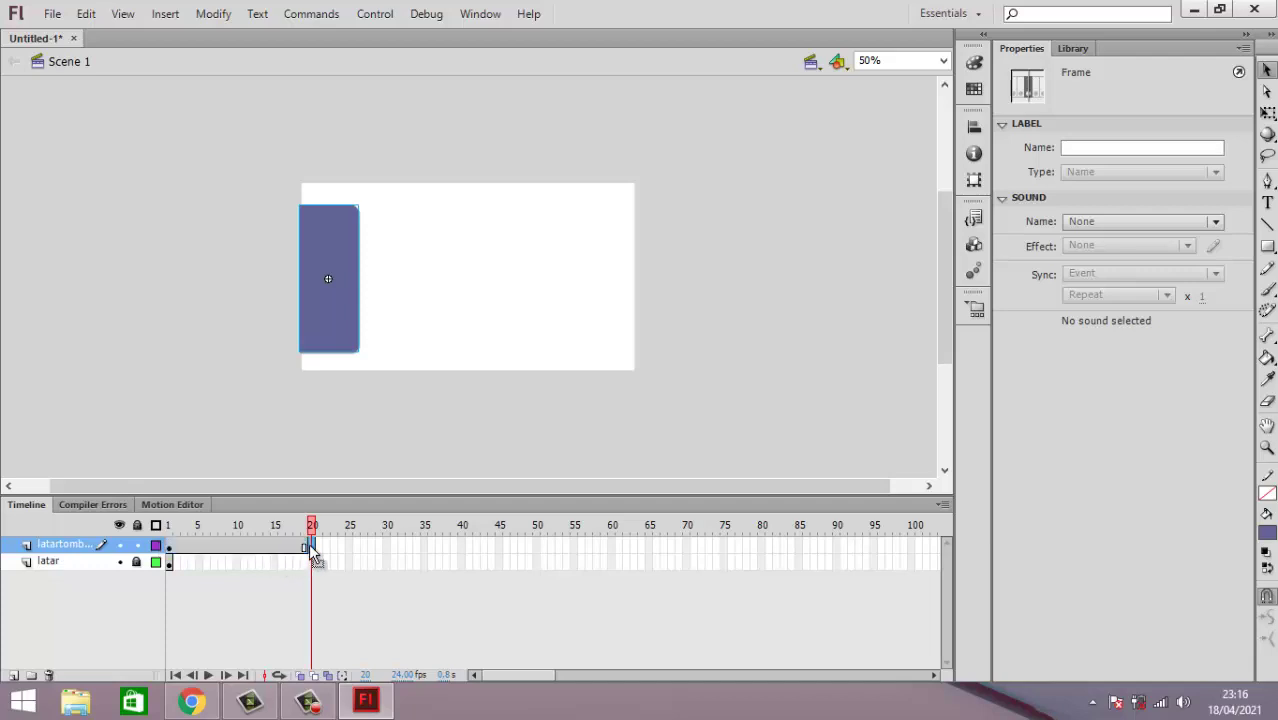
click(68, 561)
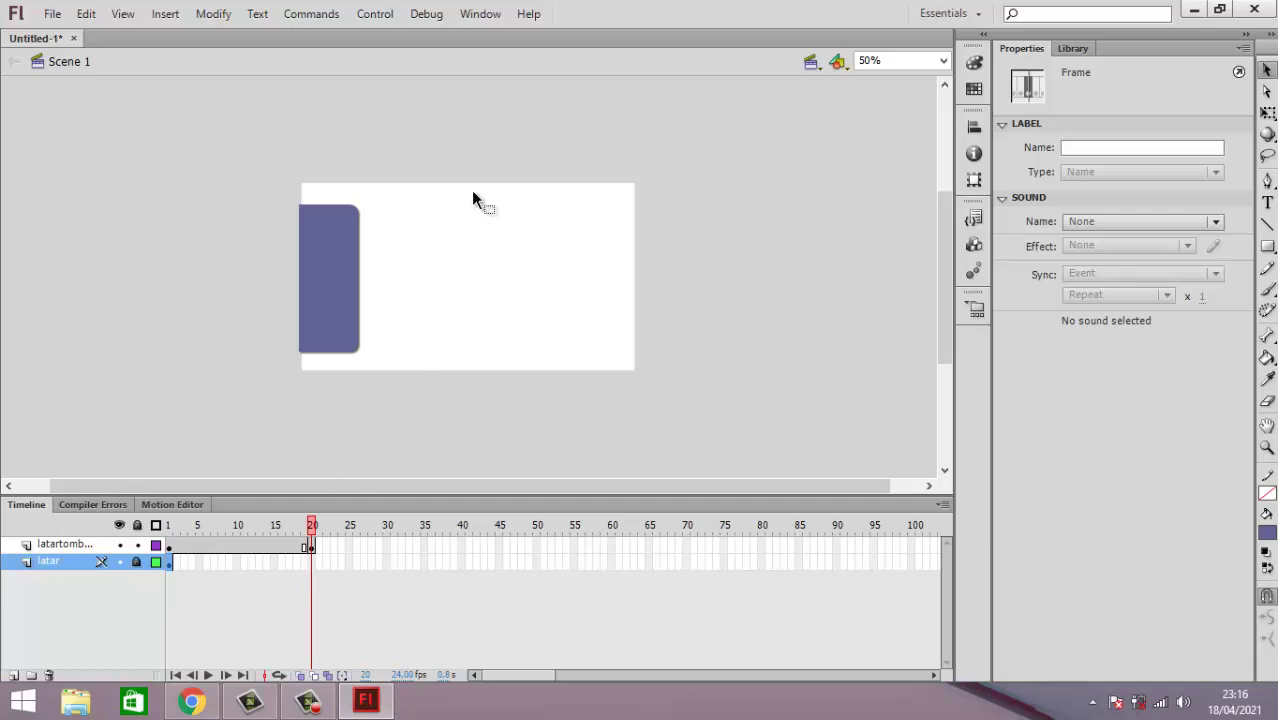
Step: Extend the latar layer to frame 20 by inserting a regular frame there
click(311, 561)
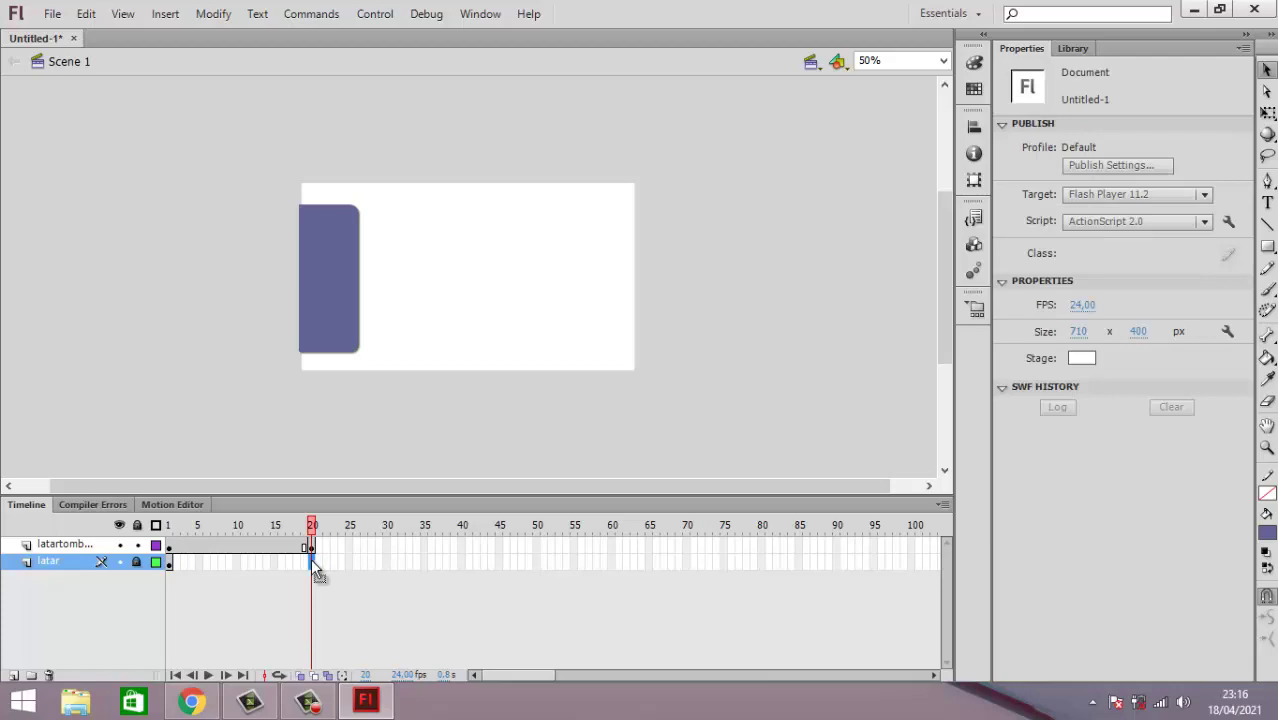
right_click(313, 566)
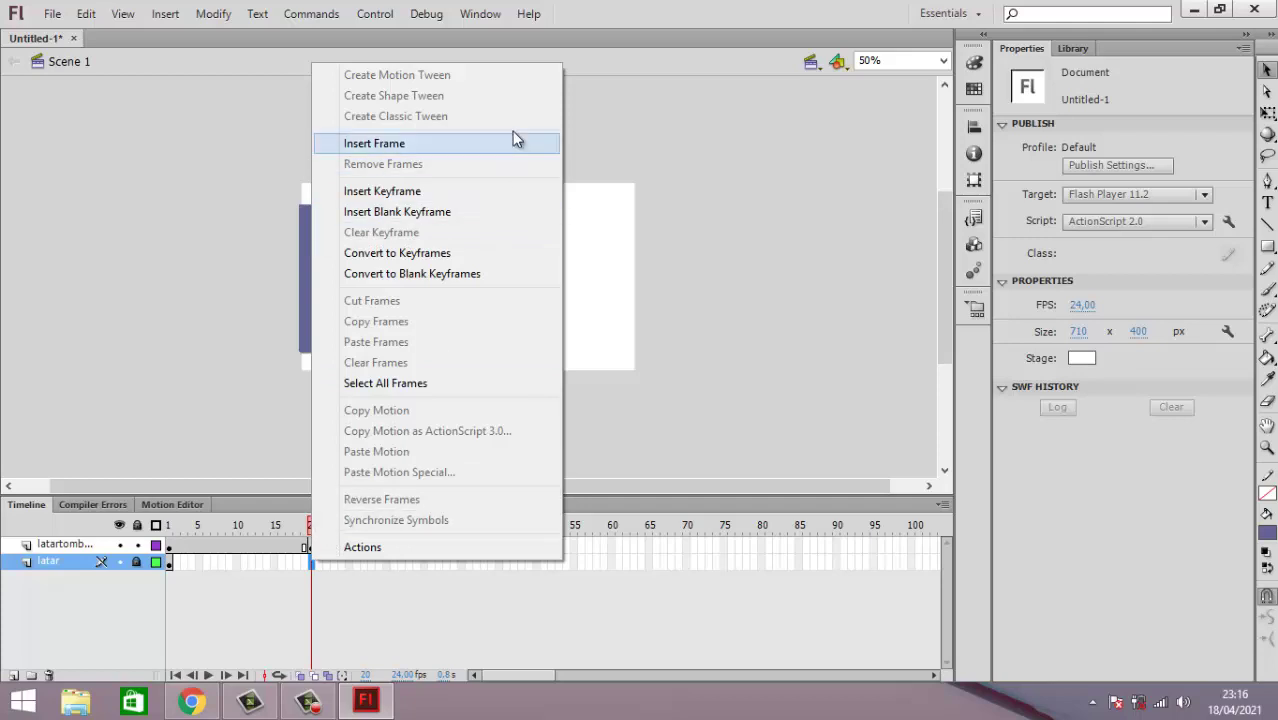
click(460, 148)
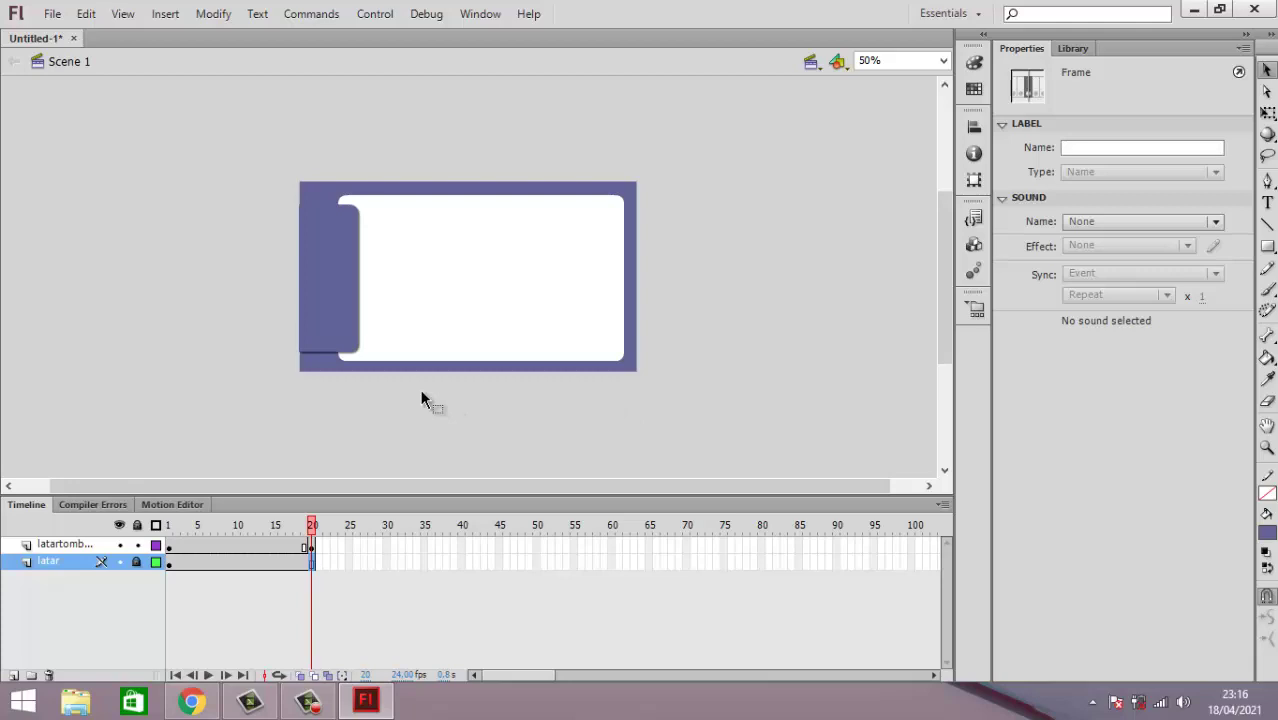
Step: In frame 1 of the button background layer, nudge the purple movie clip left past the background's edge, to X -65.05
click(312, 546)
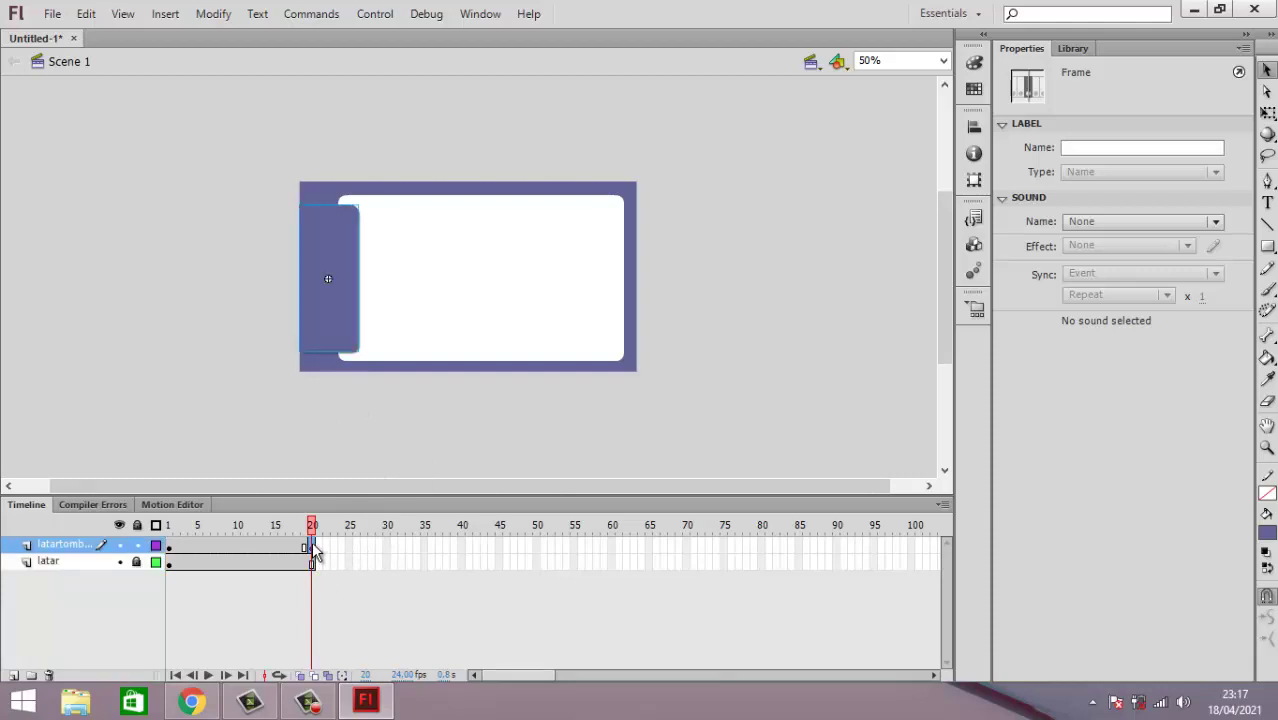
click(171, 546)
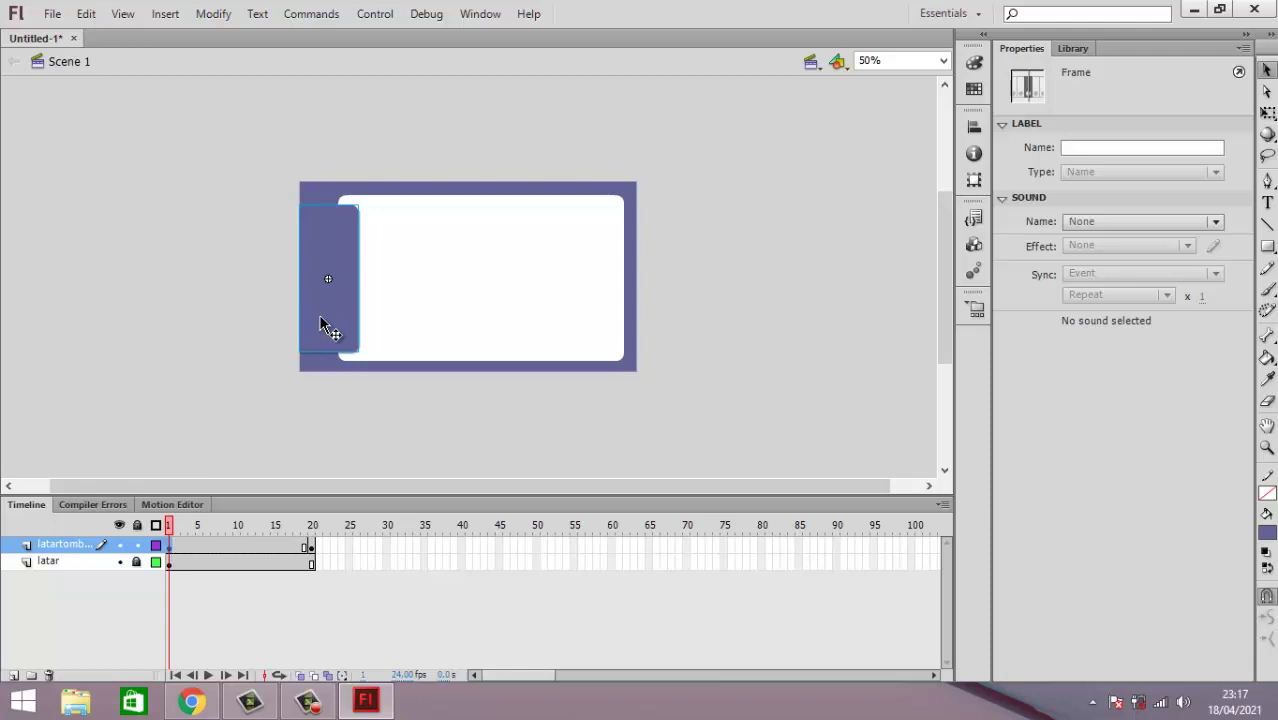
key(Left)
key(Left)
key(Left)
key(Left)
key(Left)
key(Left)
key(Left)
key(Left)
key(Left)
key(Left)
key(Left)
key(Left)
key(Left)
key(Left)
key(Left)
key(Left)
key(Left)
key(Left)
key(Left)
key(Left)
key(Left)
key(Left)
key(Left)
key(Left)
key(Left)
key(Left)
key(Left)
key(Left)
key(Left)
key(Left)
key(Left)
key(Left)
key(Left)
key(Left)
key(Left)
key(Left)
key(Left)
key(Left)
key(Left)
key(Left)
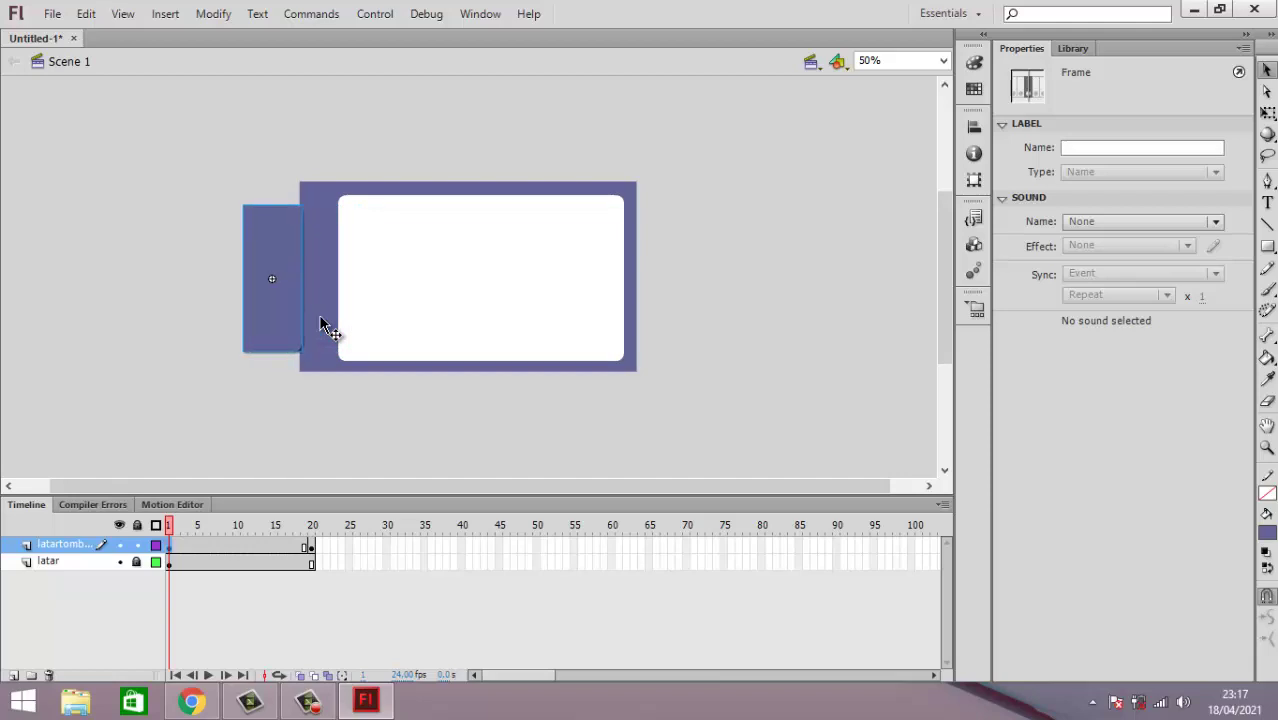
key(Left)
click(311, 541)
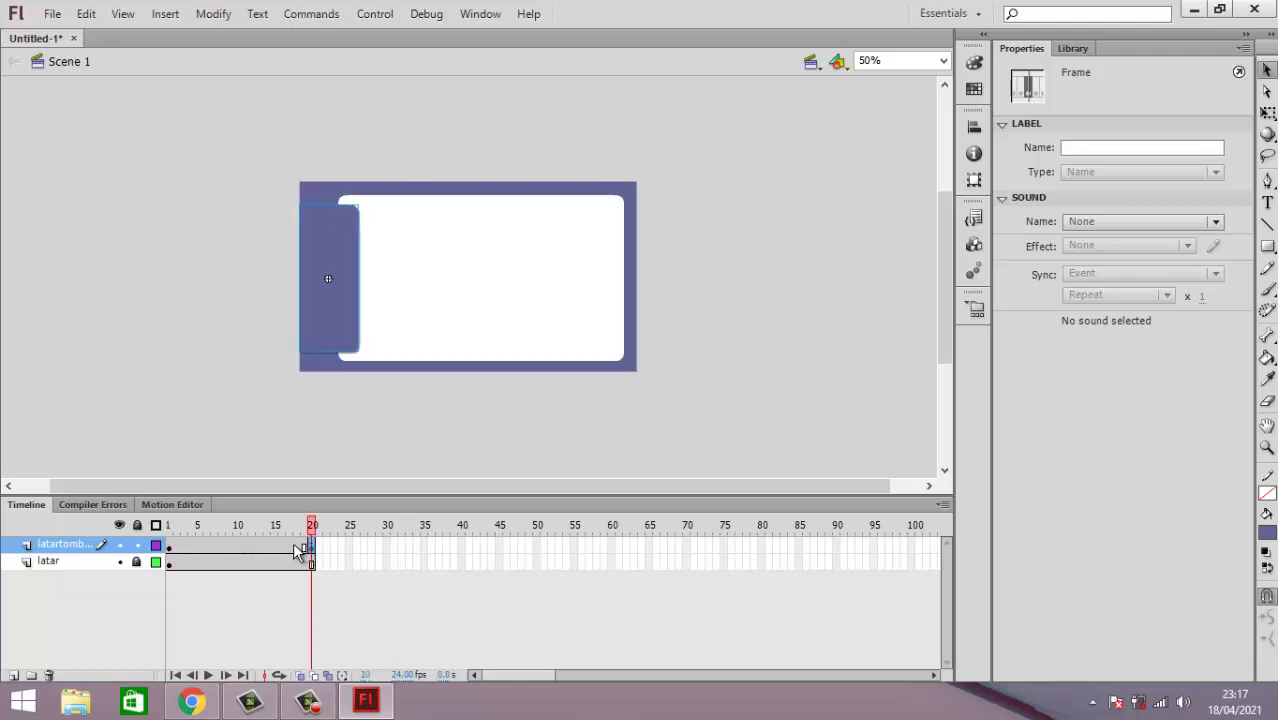
click(232, 543)
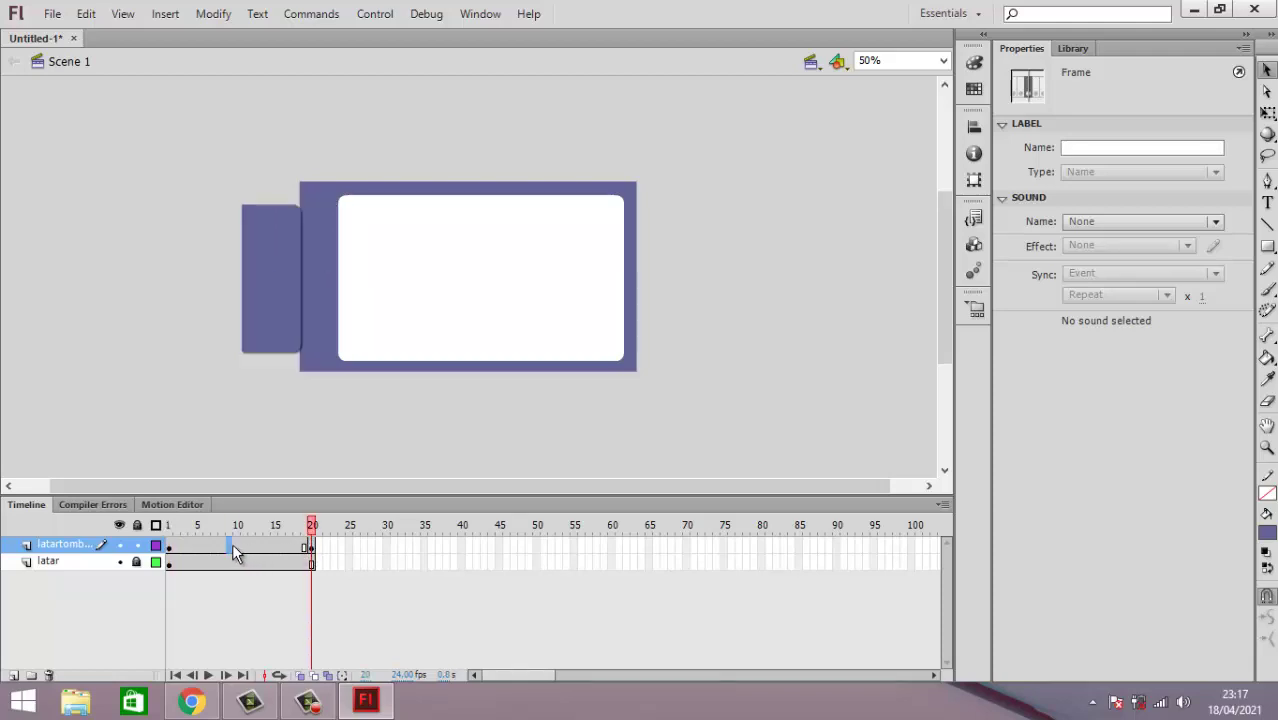
right_click(235, 555)
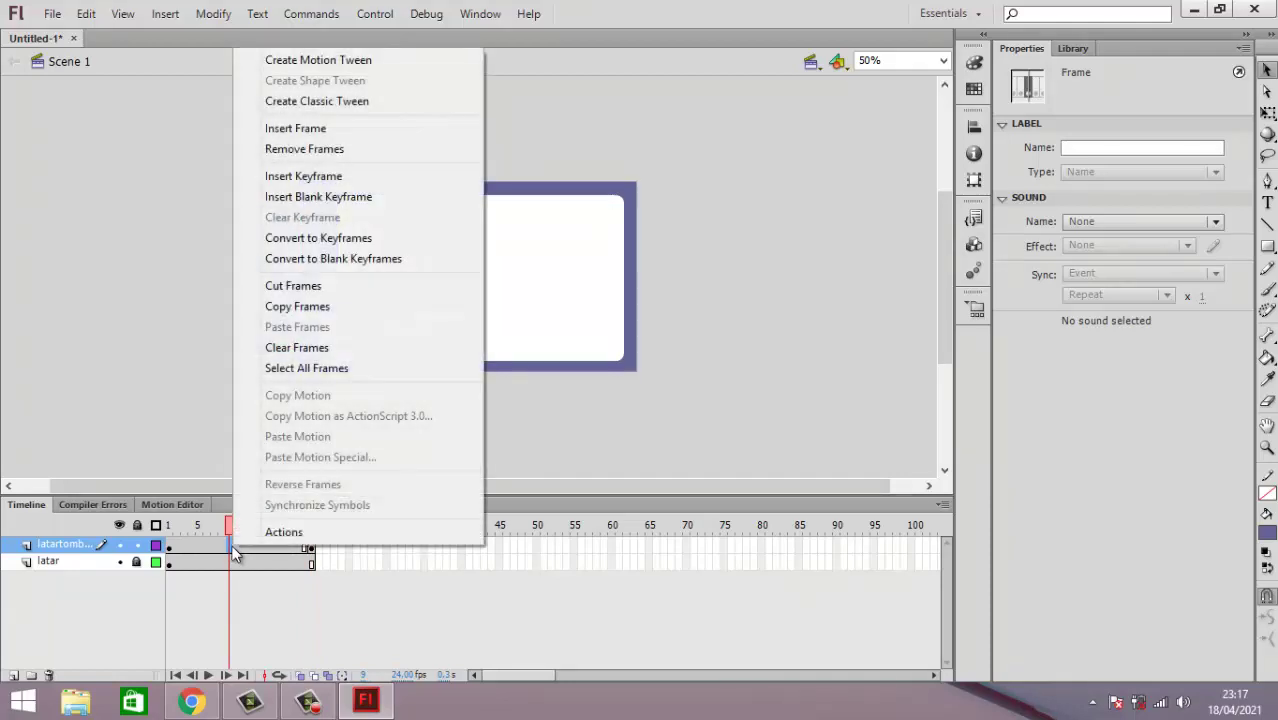
click(214, 546)
right_click(214, 546)
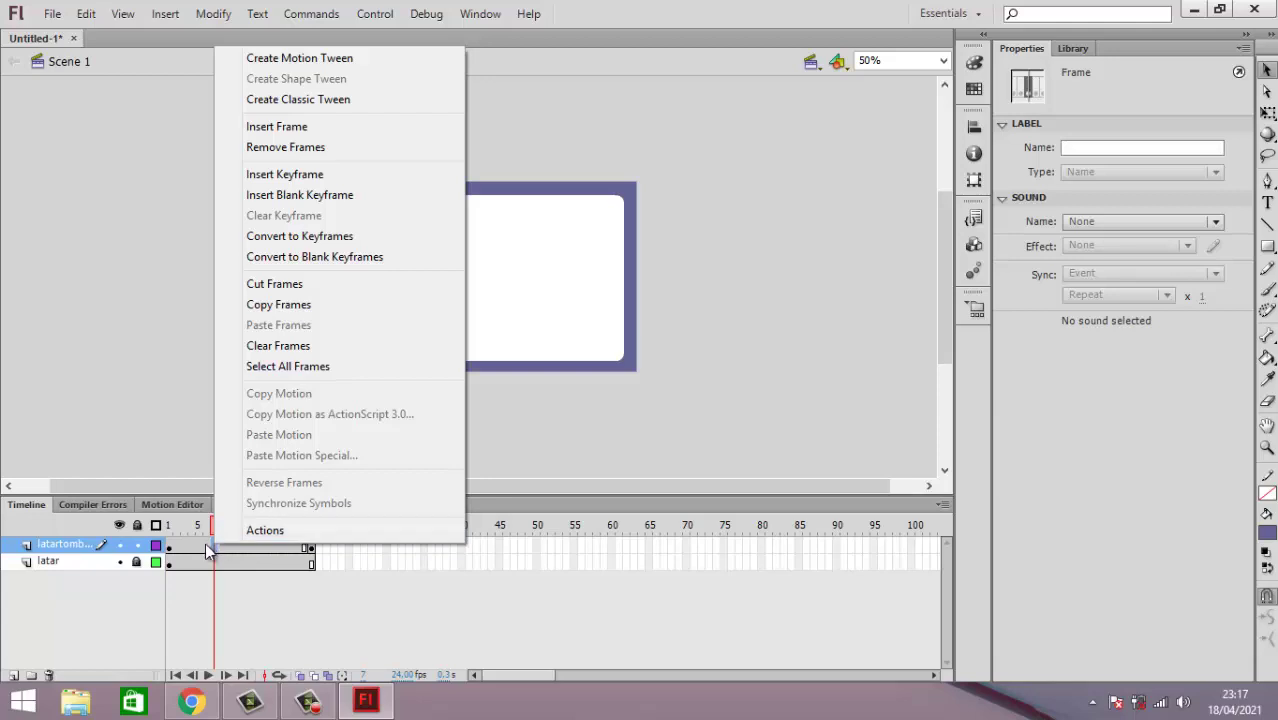
click(206, 548)
right_click(206, 548)
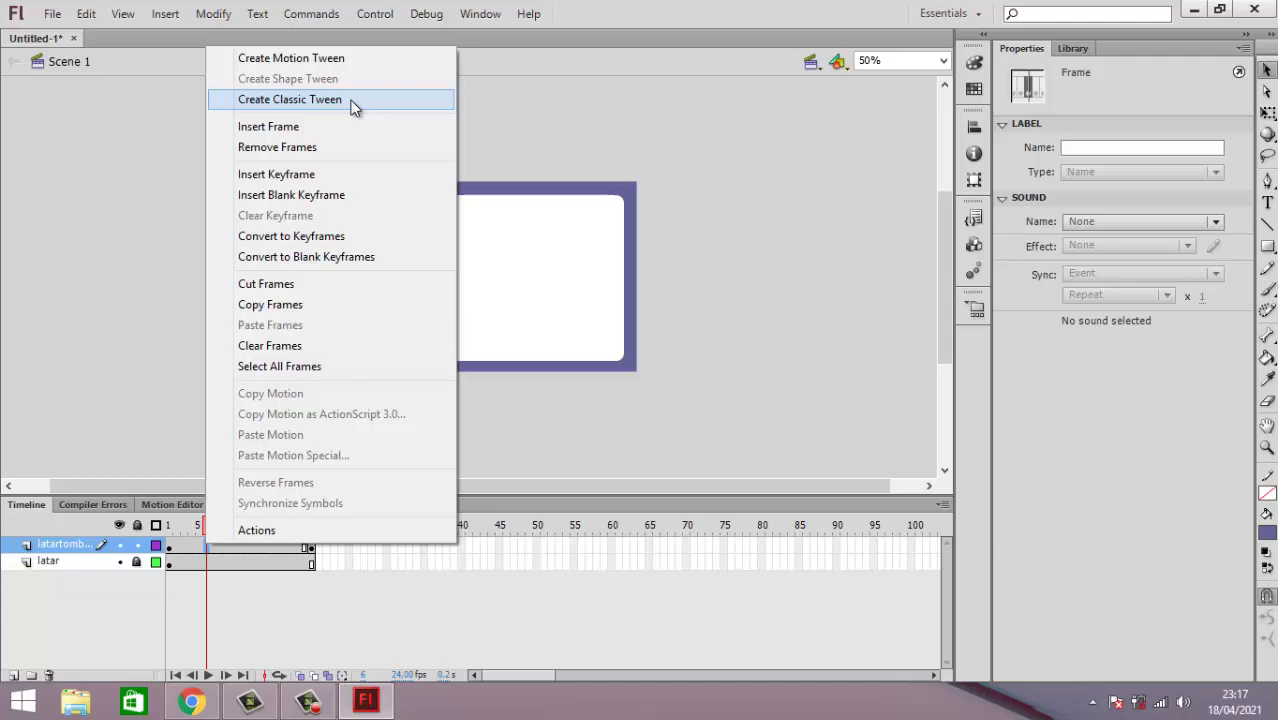
click(576, 118)
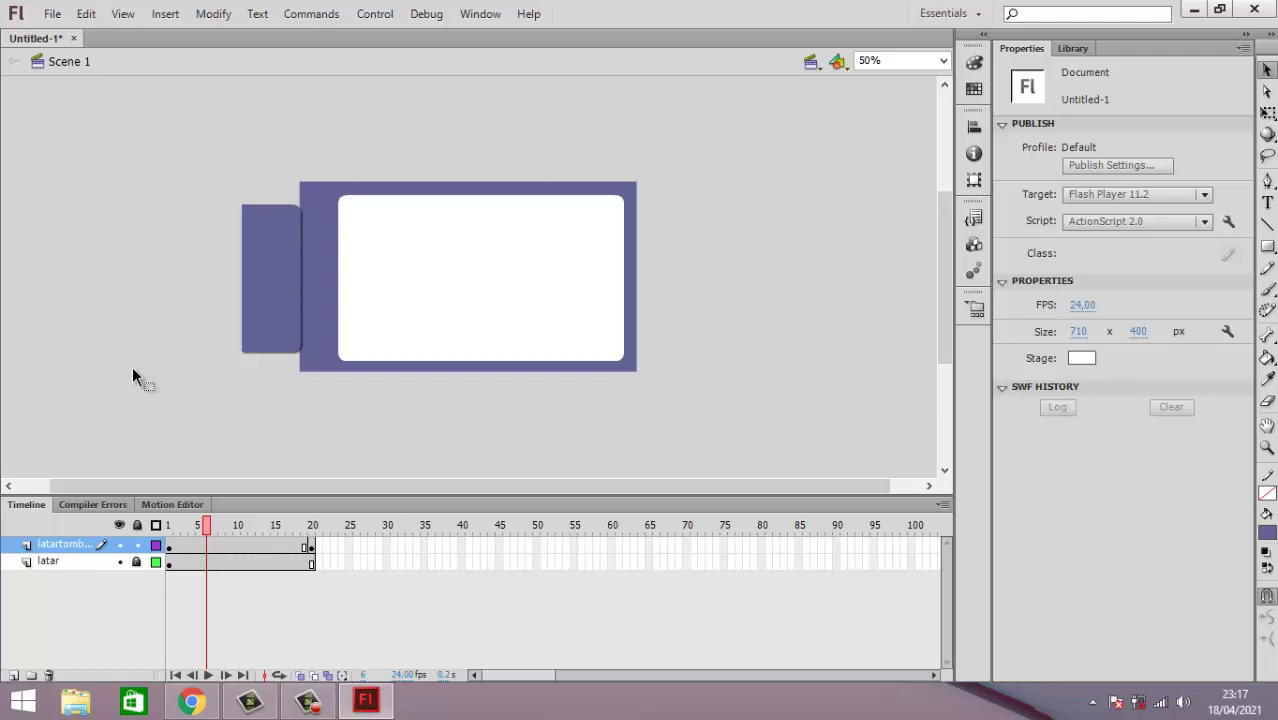
Step: Test the movie and close the preview
key(ctrl+Return)
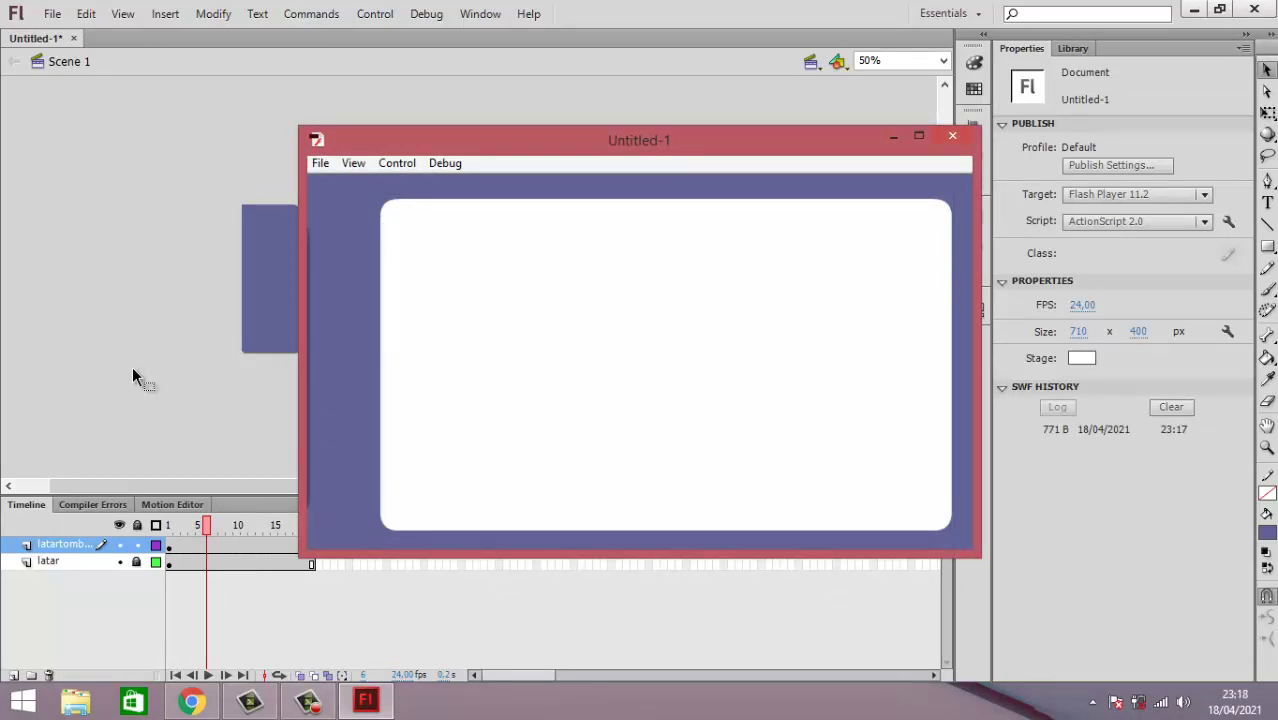
click(953, 138)
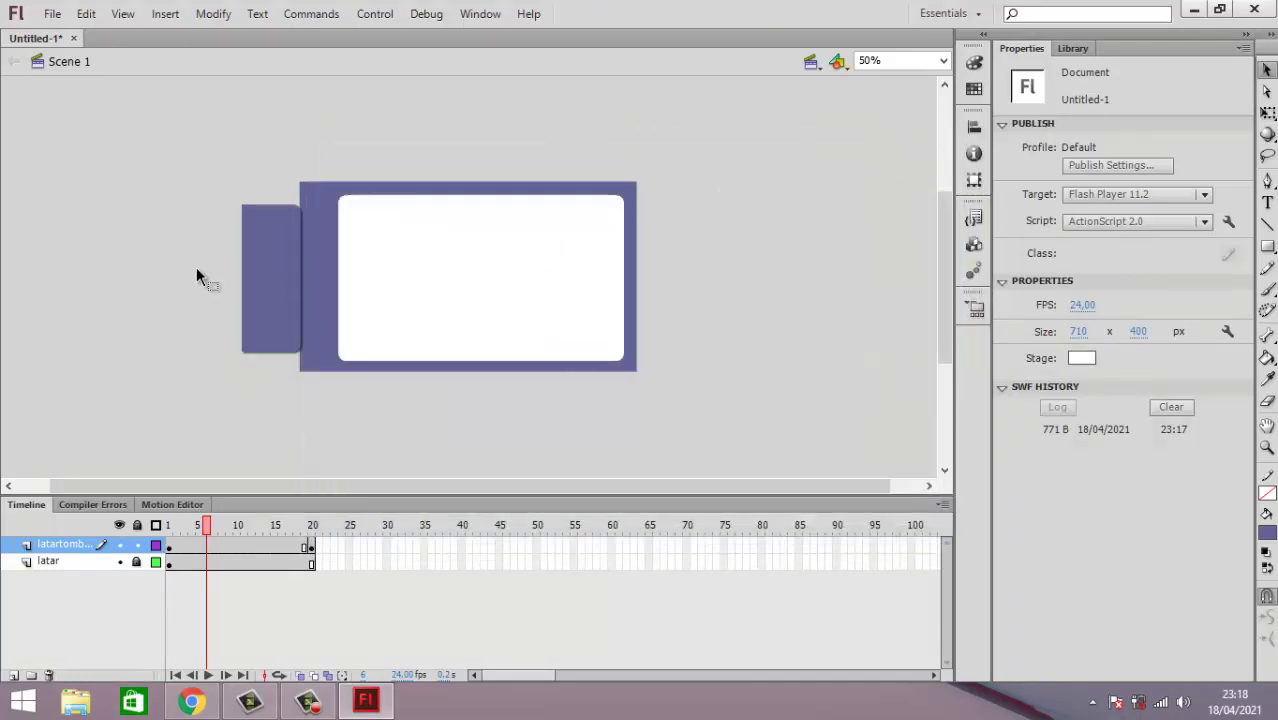
Step: In frame 1, nudge the purple movie clip slightly farther left so it sits fully clear of the background, and deselect it
click(265, 279)
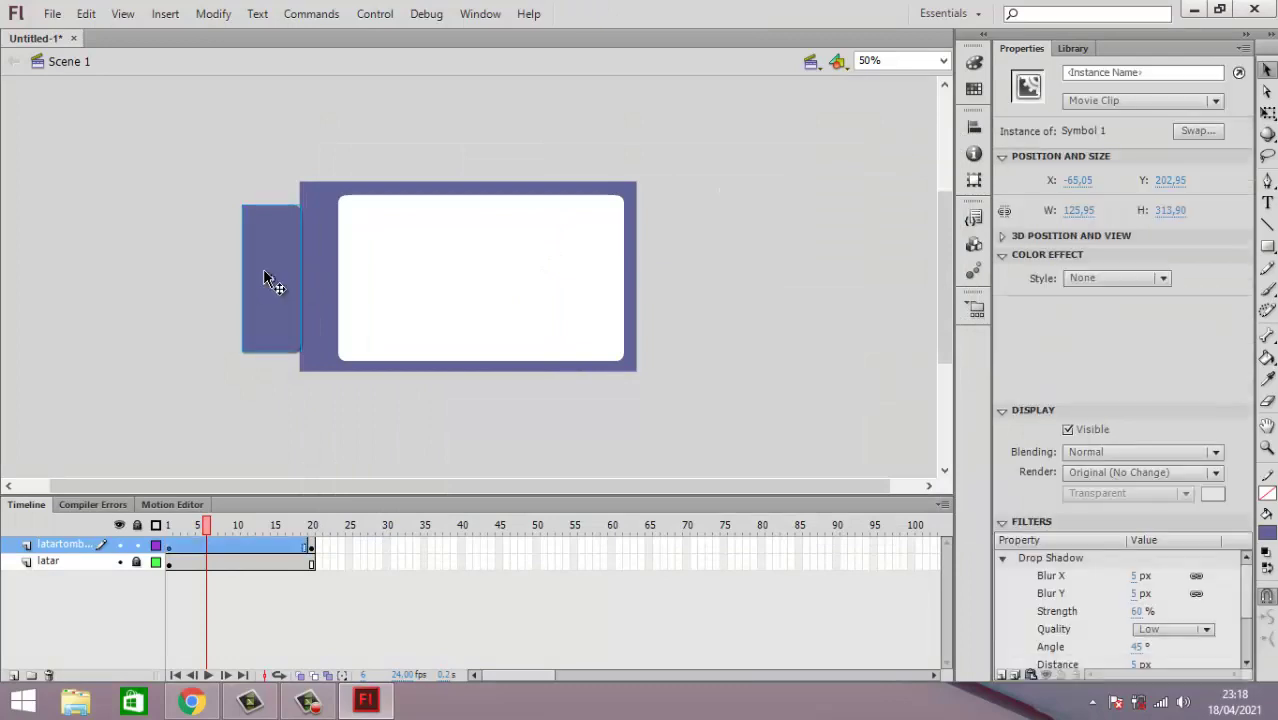
click(170, 548)
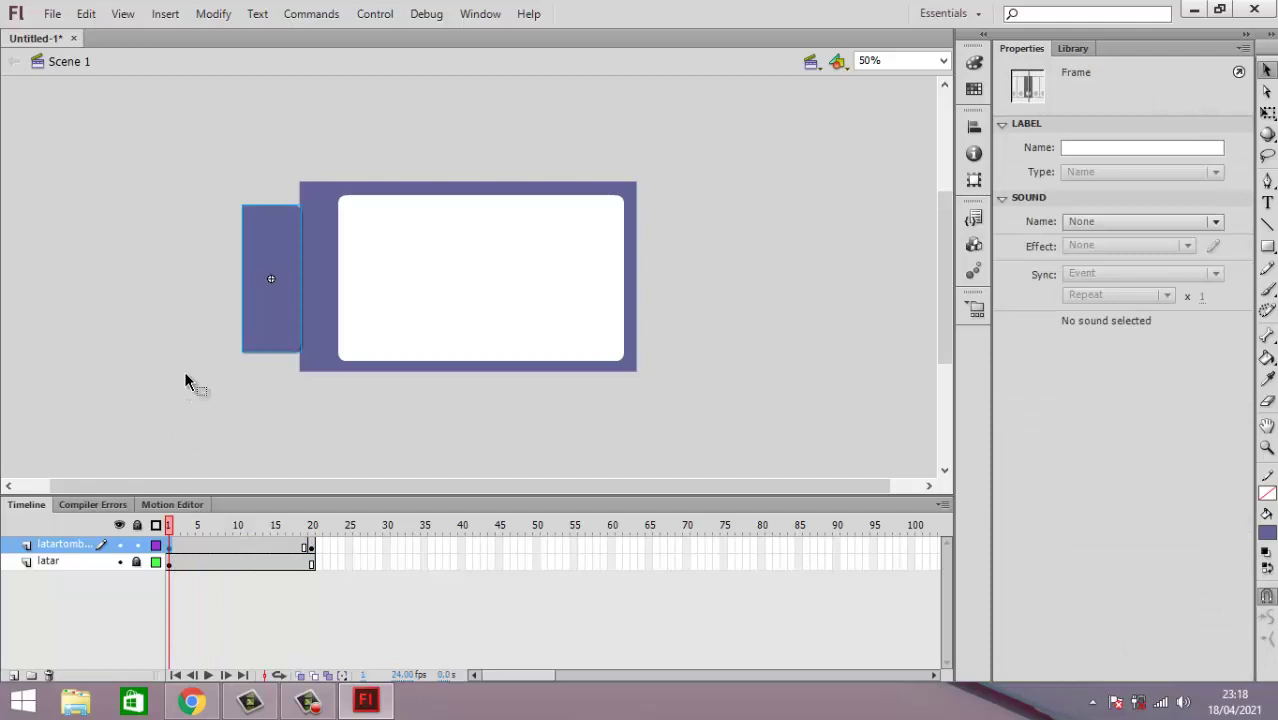
key(Left)
key(Left)
key(Left)
key(Left)
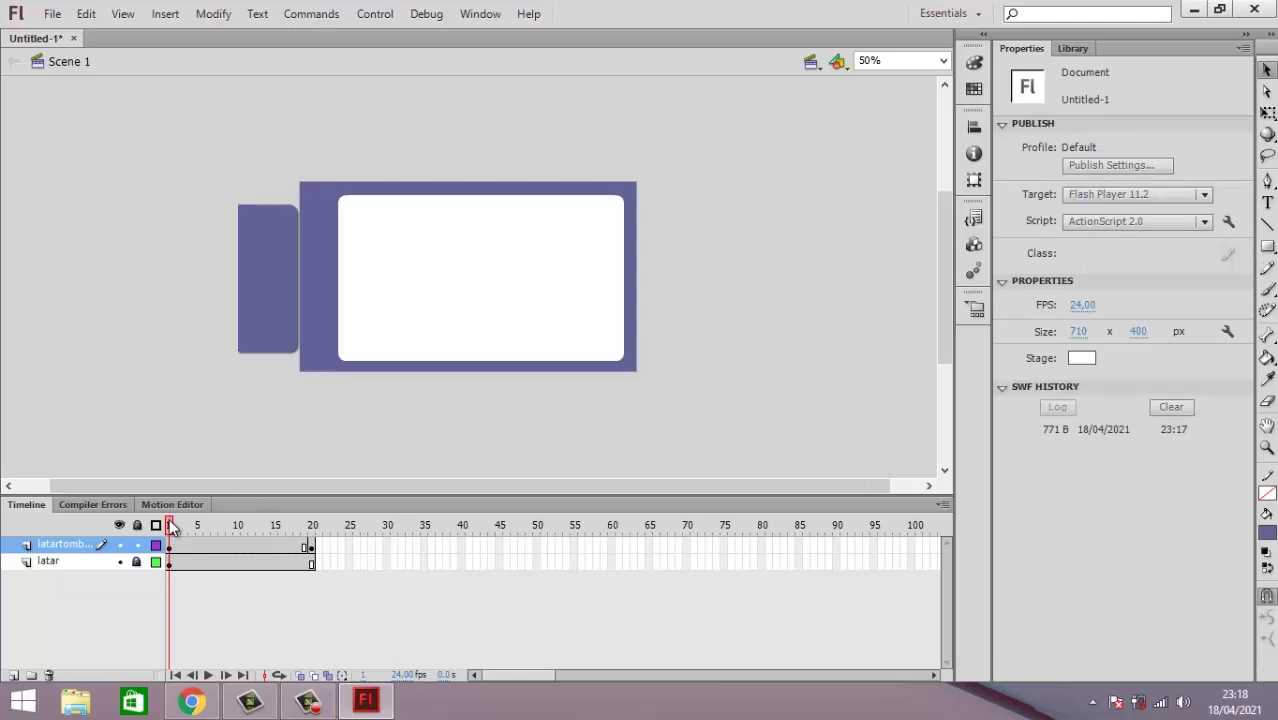
Step: Scrub the timeline from frame 1 to frame 20 to check the movie clip's start and end positions
drag(172, 527, 328, 507)
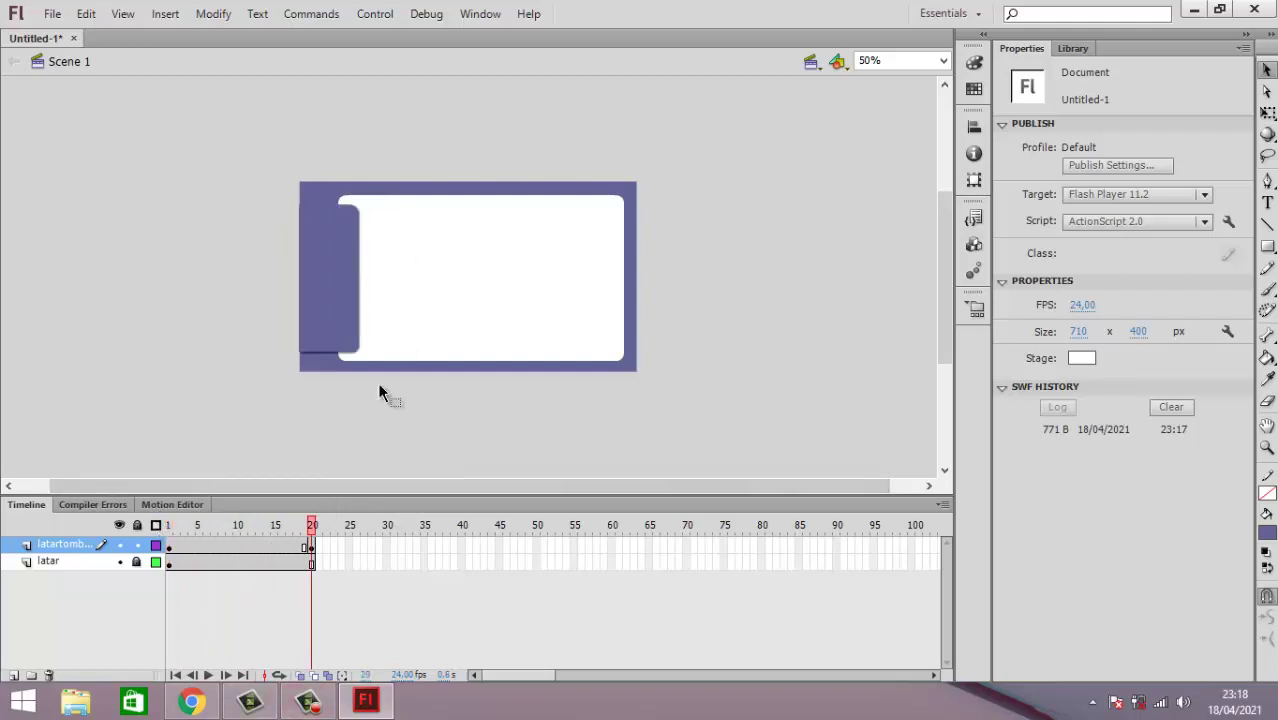
mouse_move(313, 530)
mouse_down()
mouse_move(277, 527)
mouse_move(310, 527)
mouse_up()
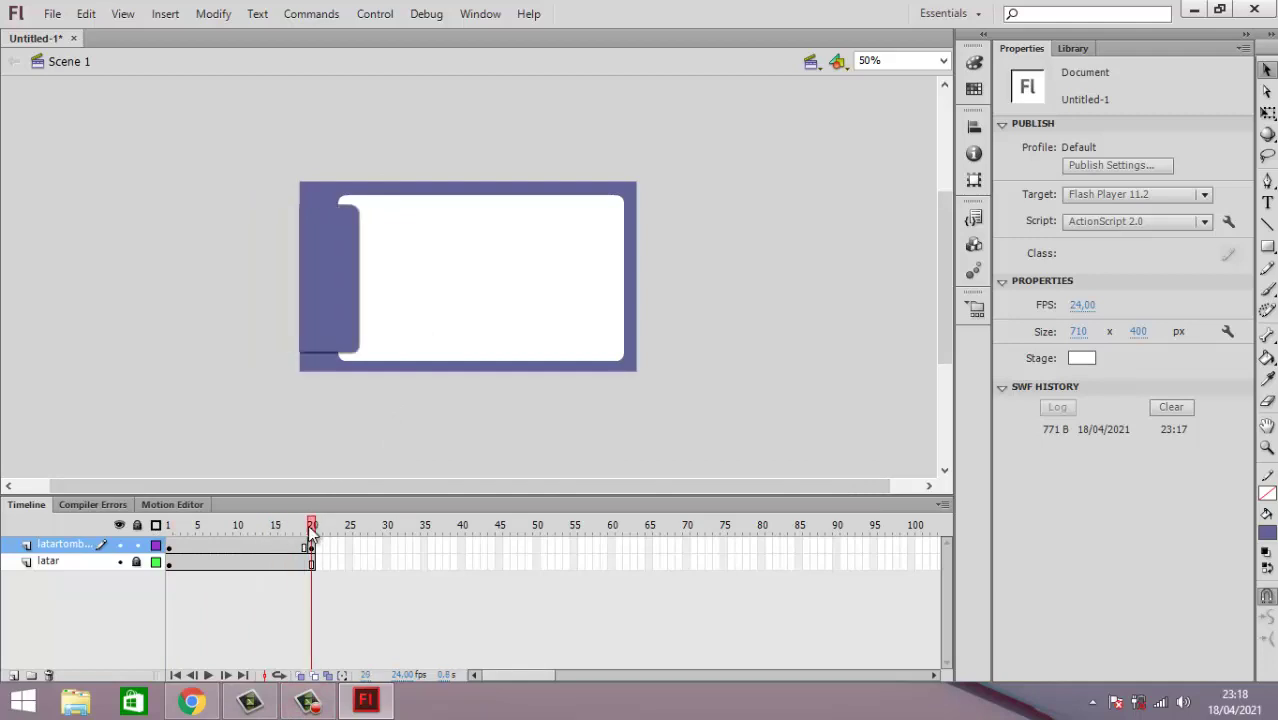
Step: Create a classic tween between frames 1 and 20 on the button background layer
click(221, 546)
click(261, 546)
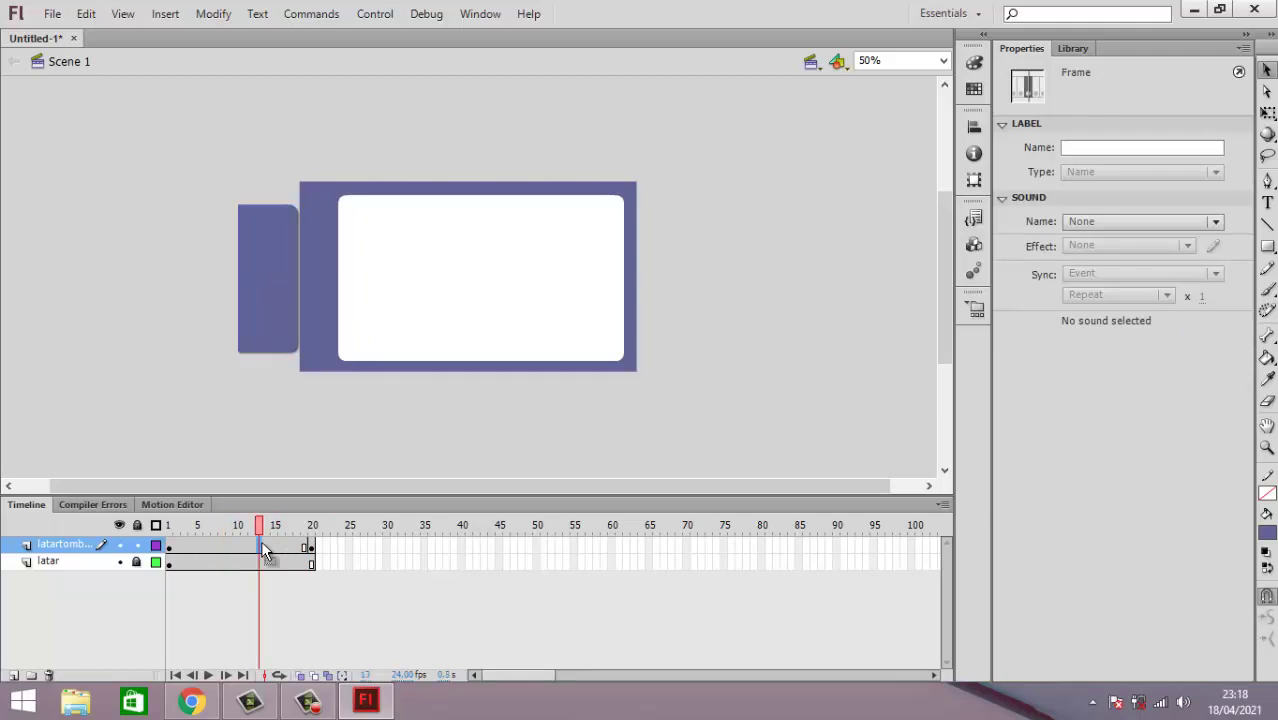
click(224, 541)
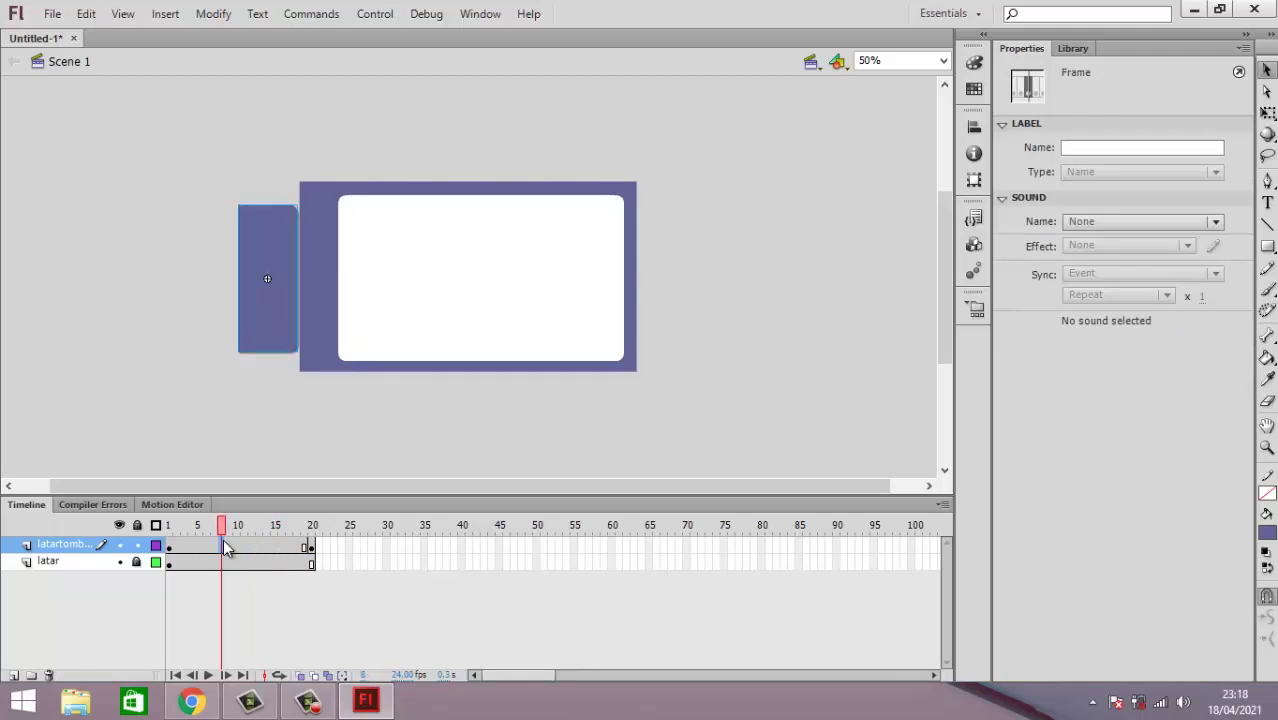
right_click(224, 541)
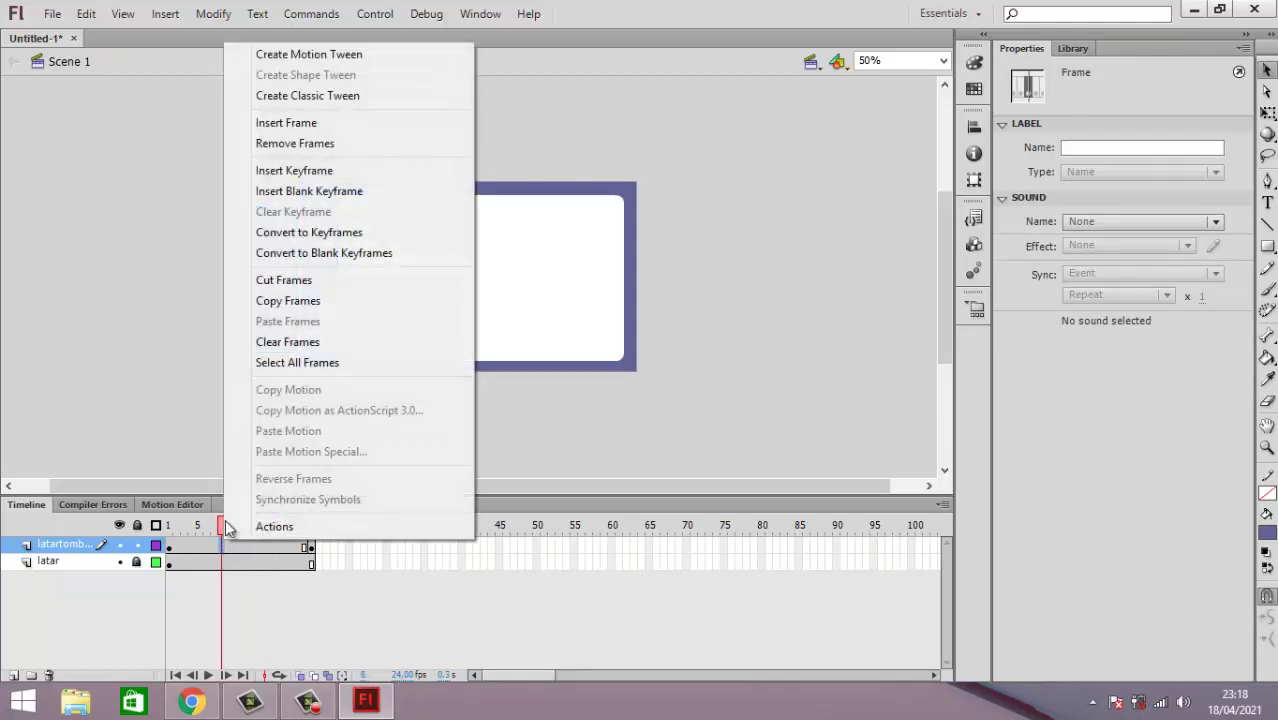
click(323, 95)
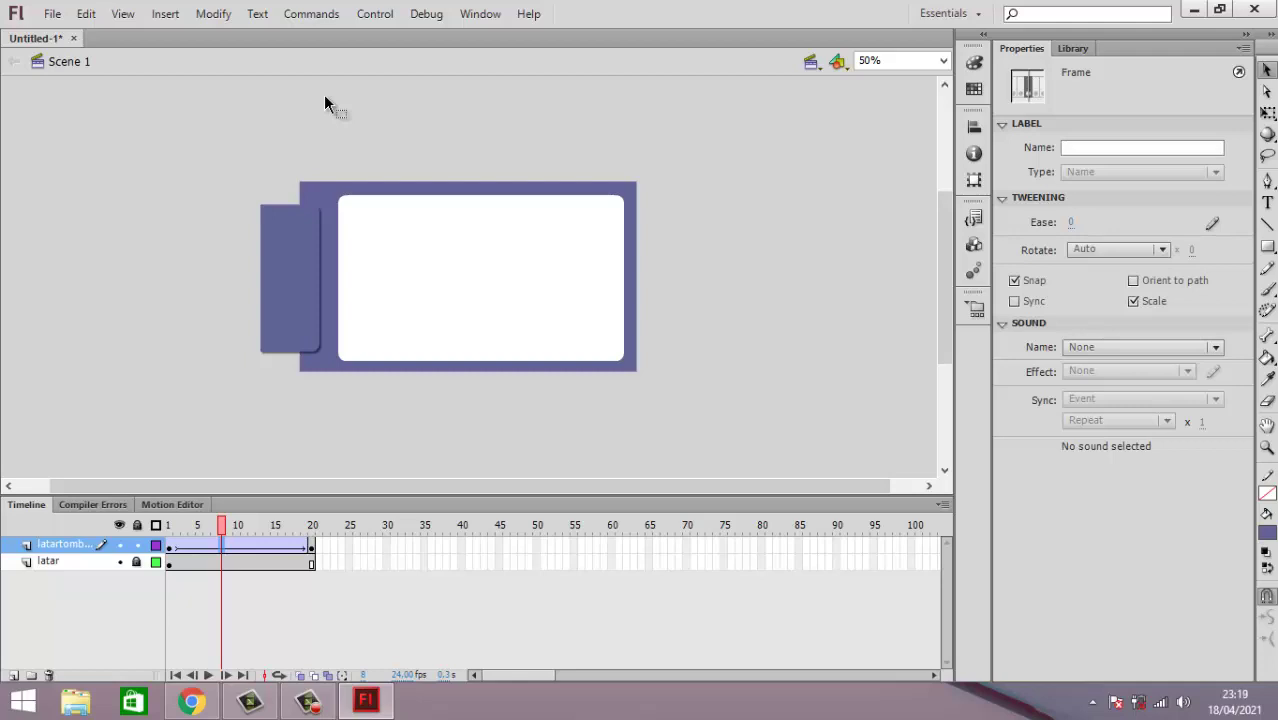
Step: Test the movie in Flash Professional to watch the tweened slide-in, and close the preview
click(372, 14)
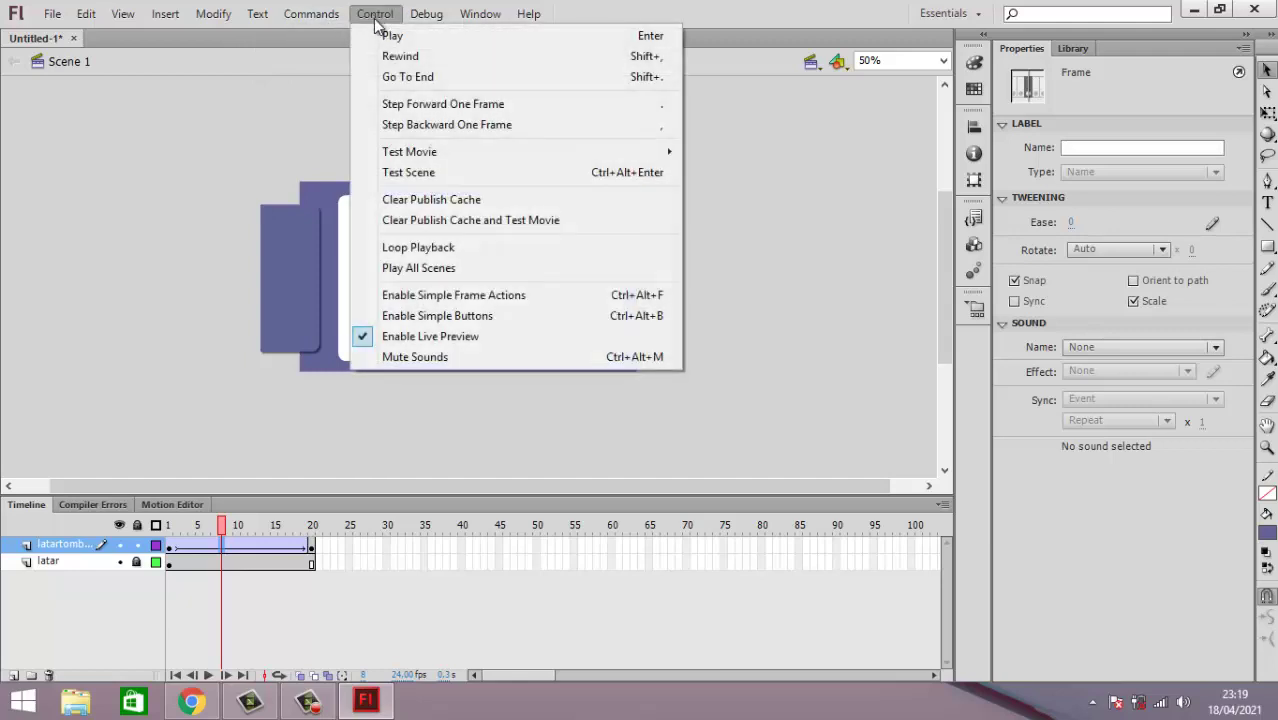
mouse_move(452, 156)
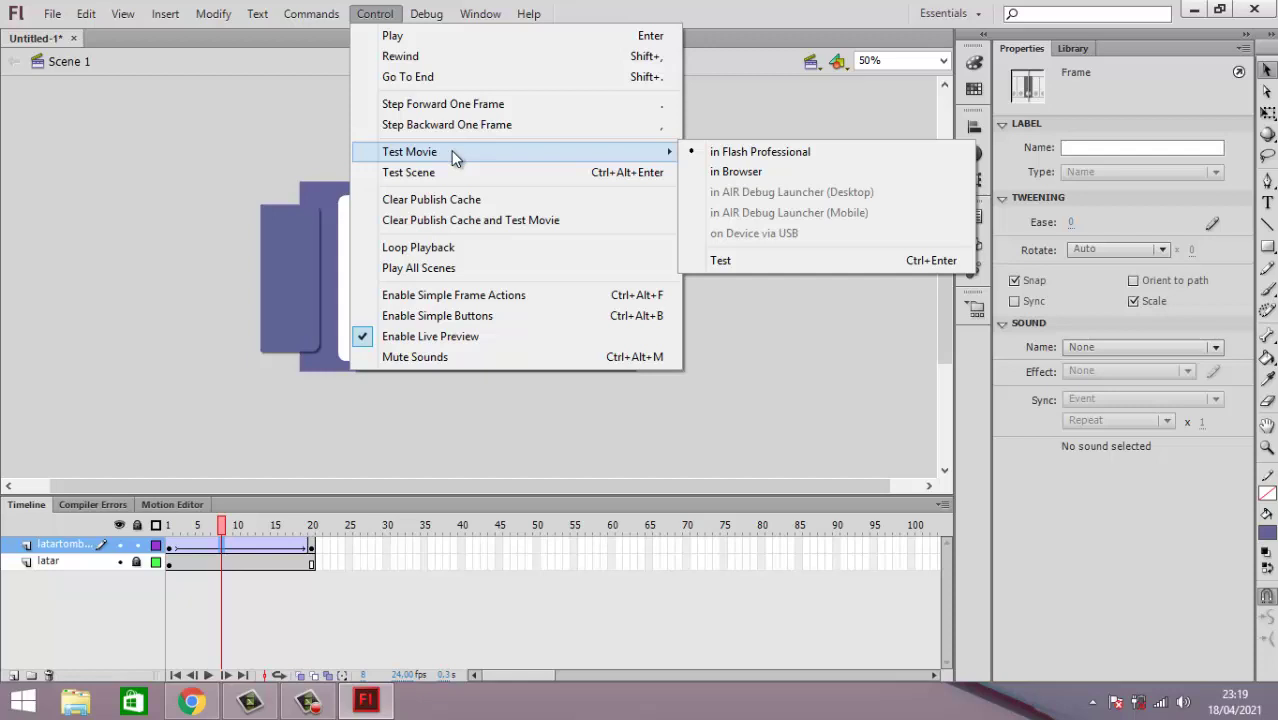
click(800, 157)
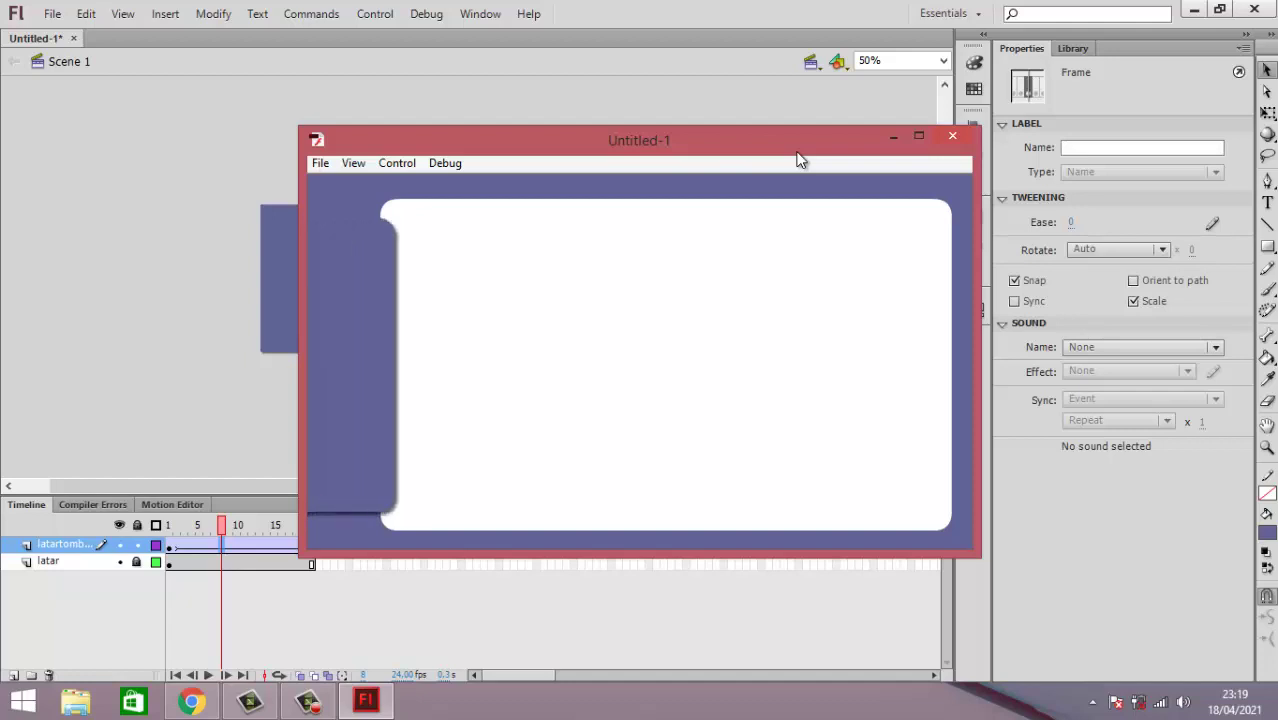
click(953, 137)
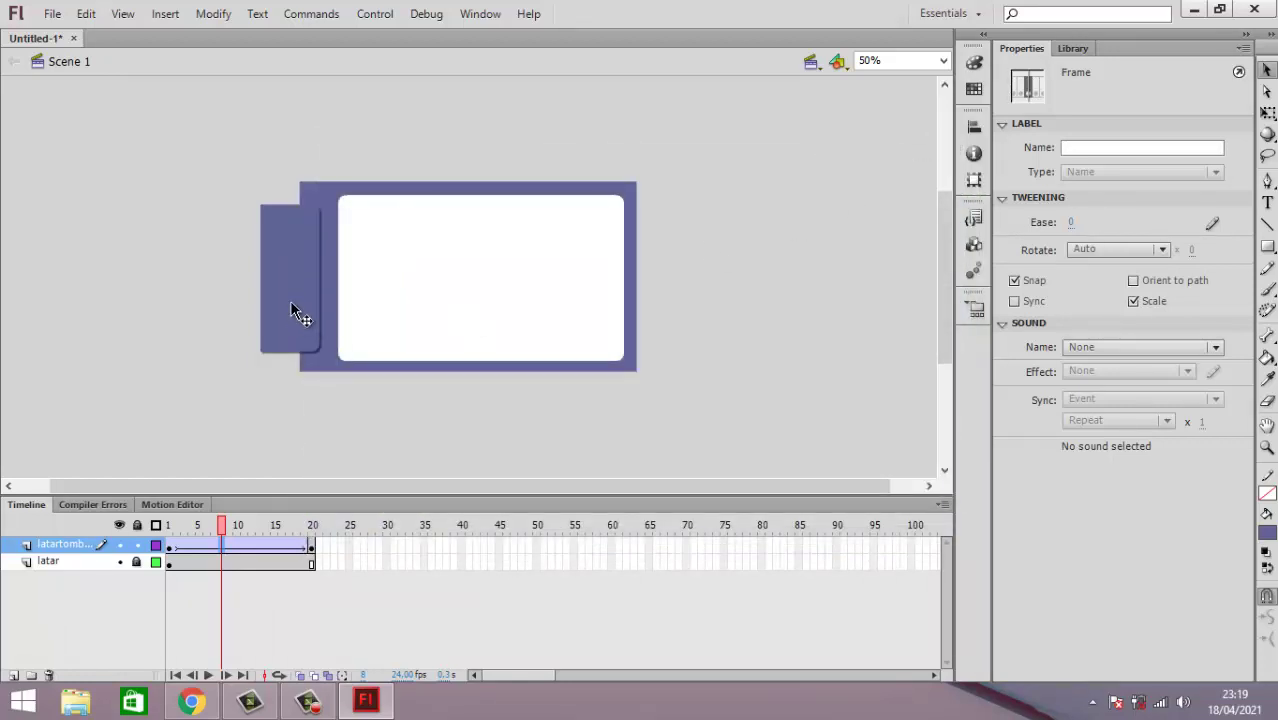
Step: Set the classic tween's ease to 100 out, and check the eased slide-in with a movie test
click(295, 546)
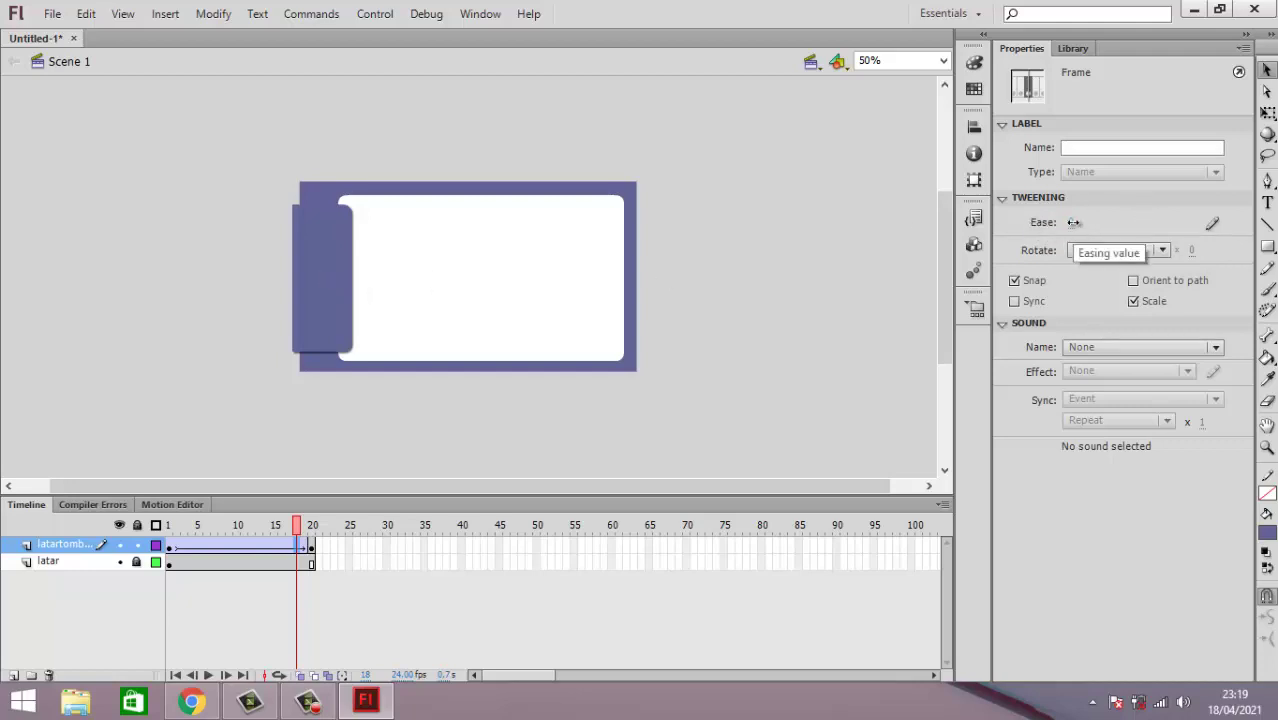
drag(1073, 222, 1190, 225)
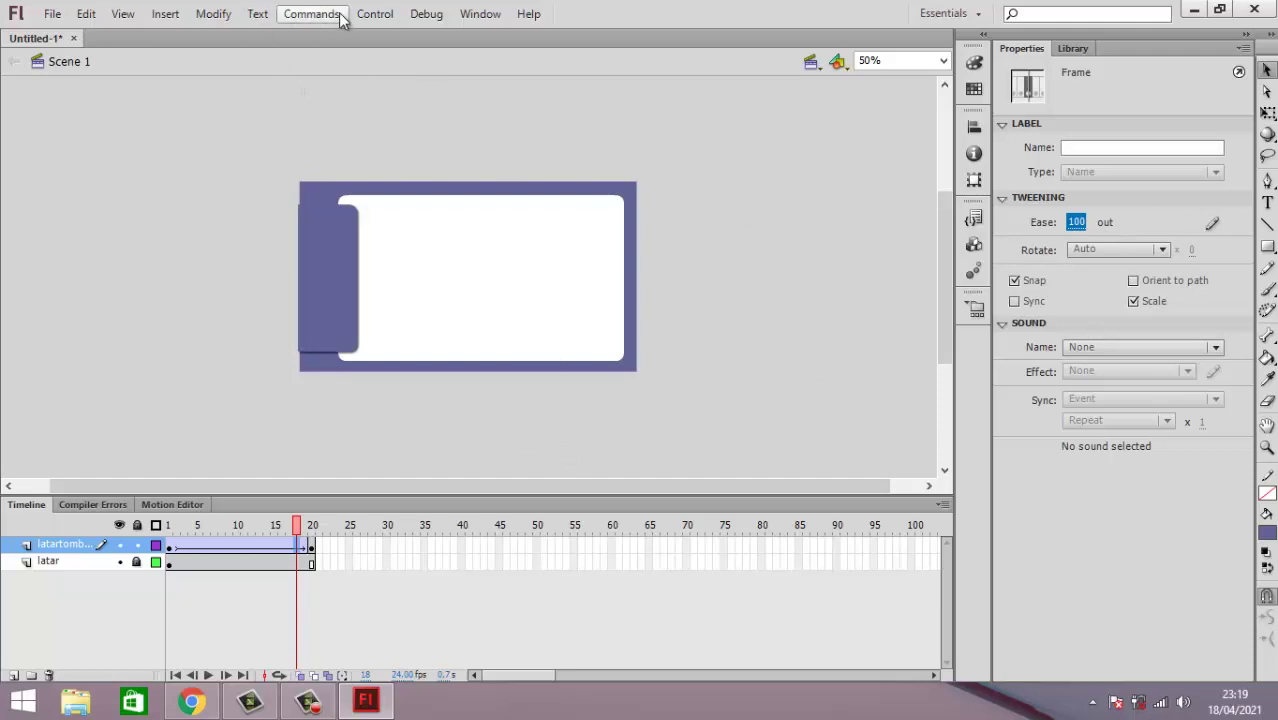
click(375, 14)
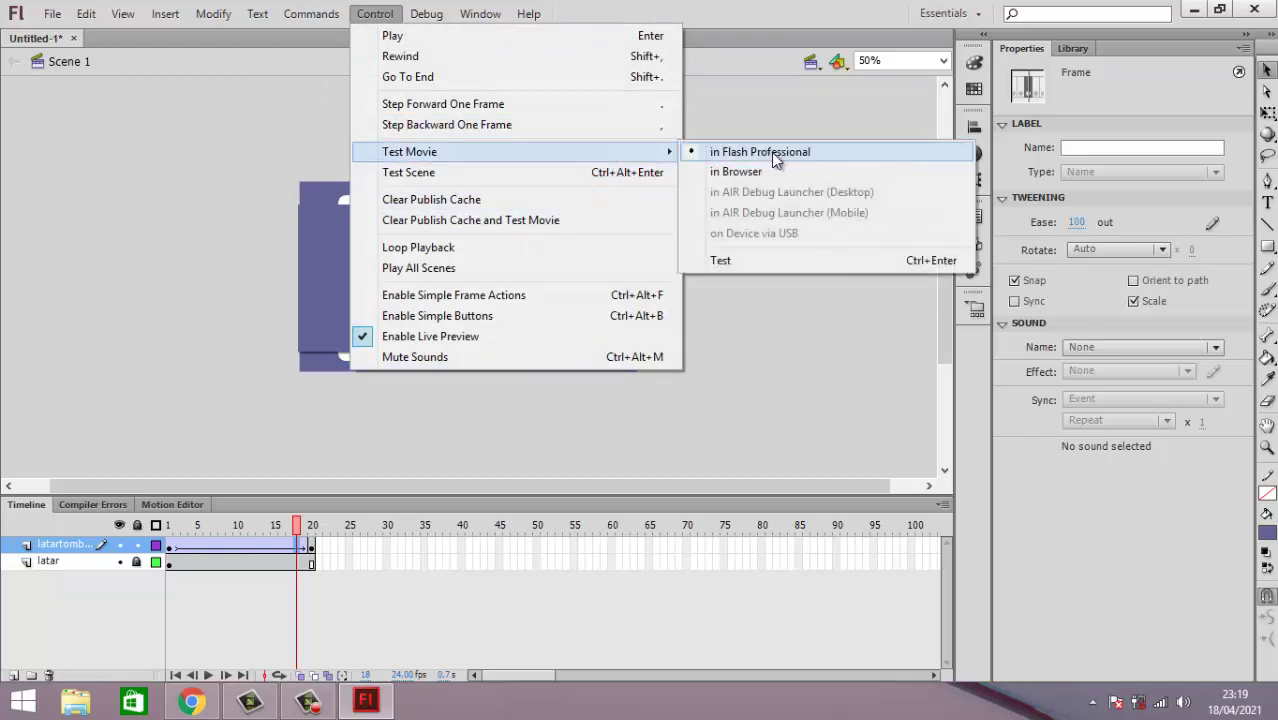
click(776, 155)
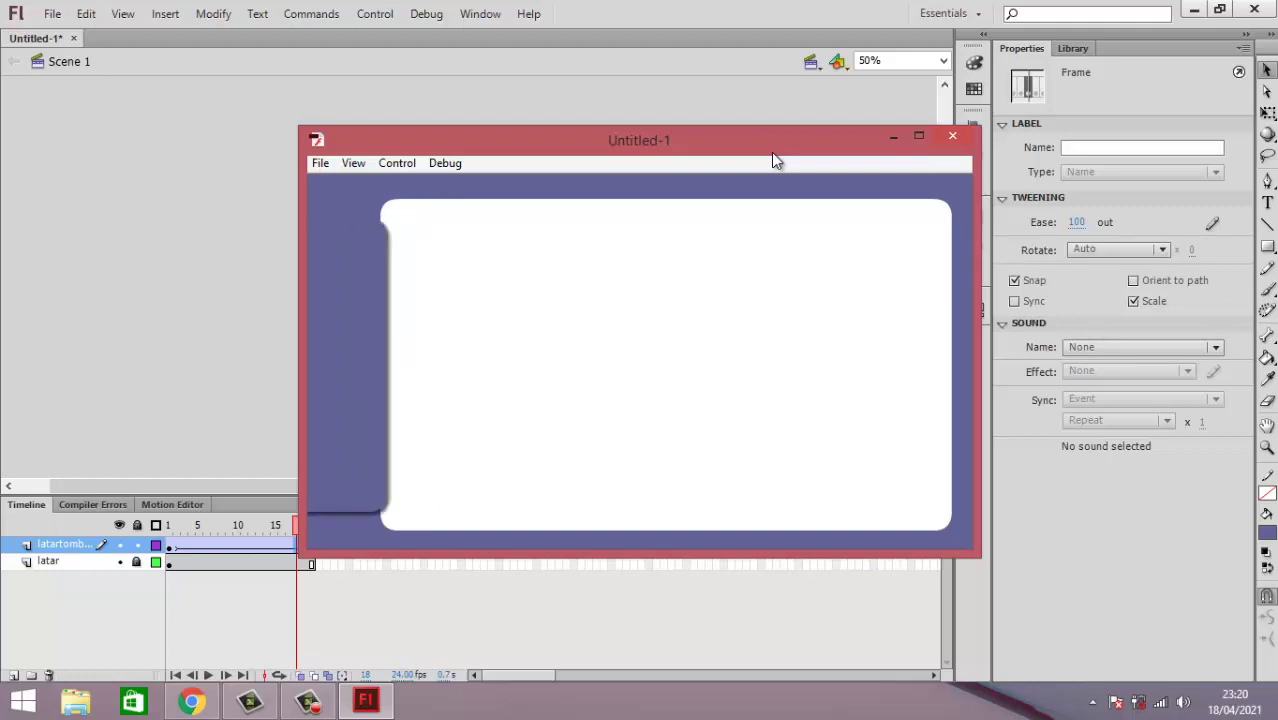
click(957, 135)
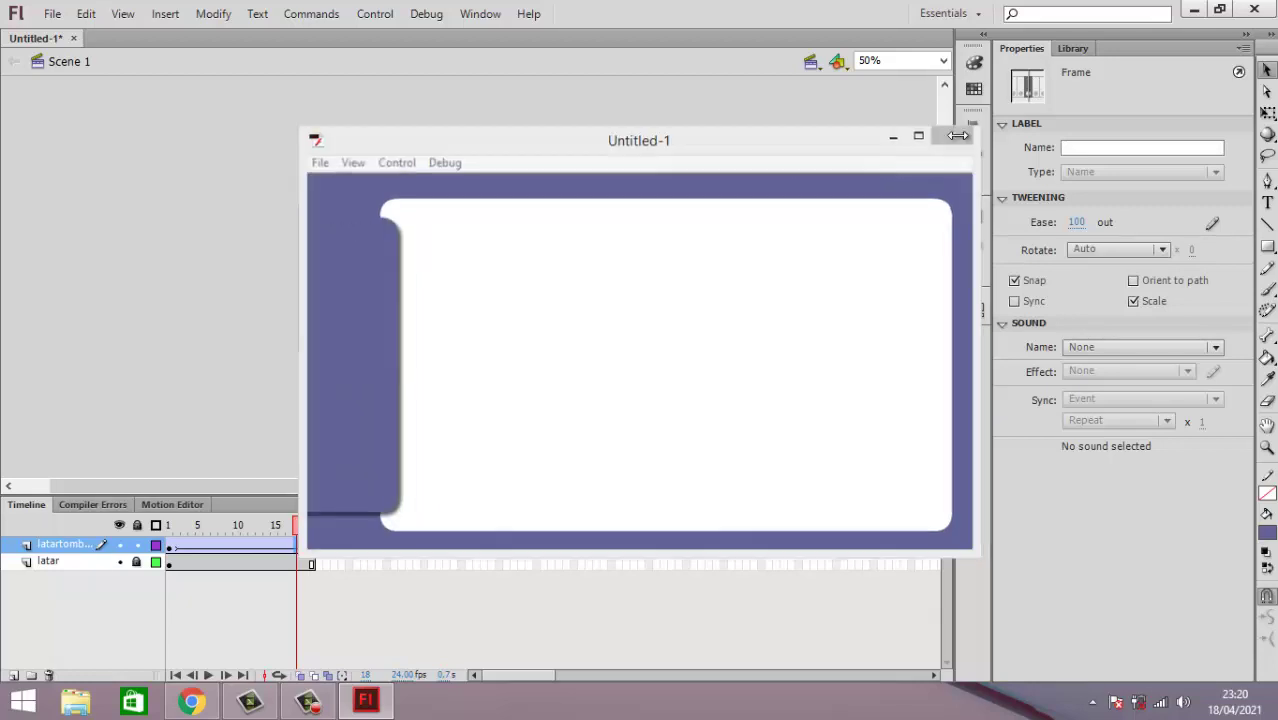
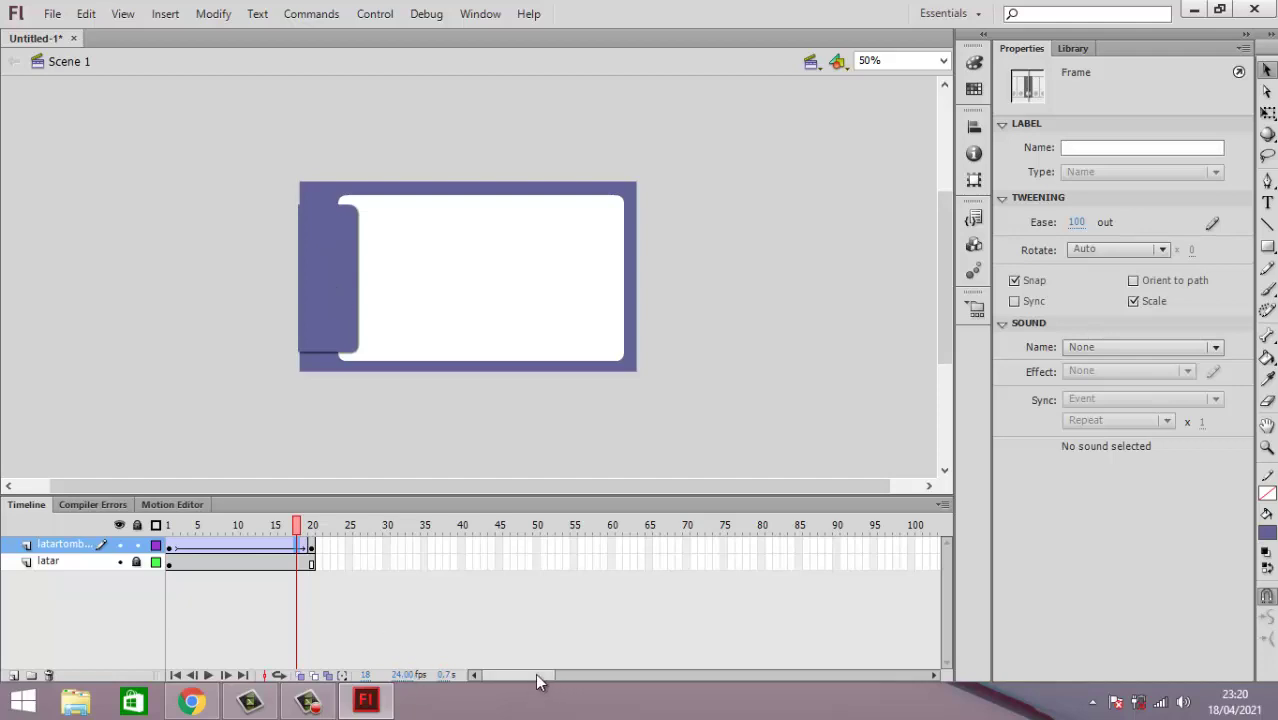
Step: Add a new layer above the button background layer and name it tombol
click(588, 674)
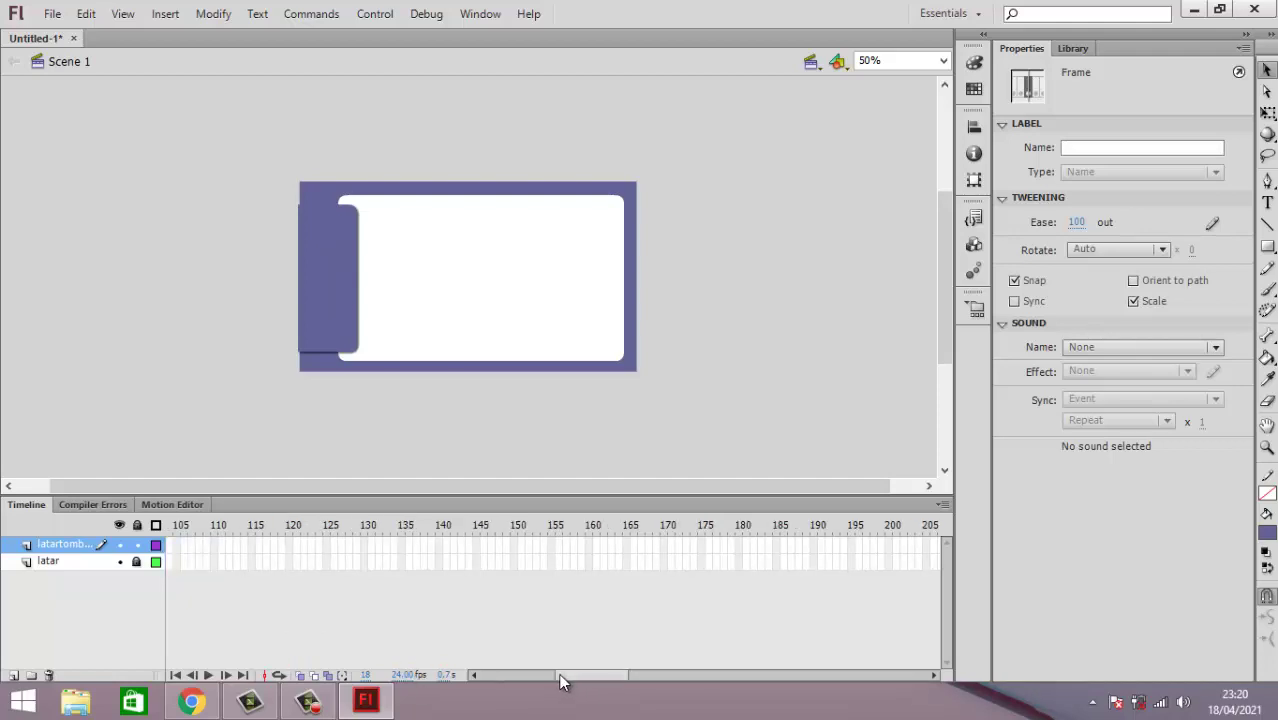
click(534, 674)
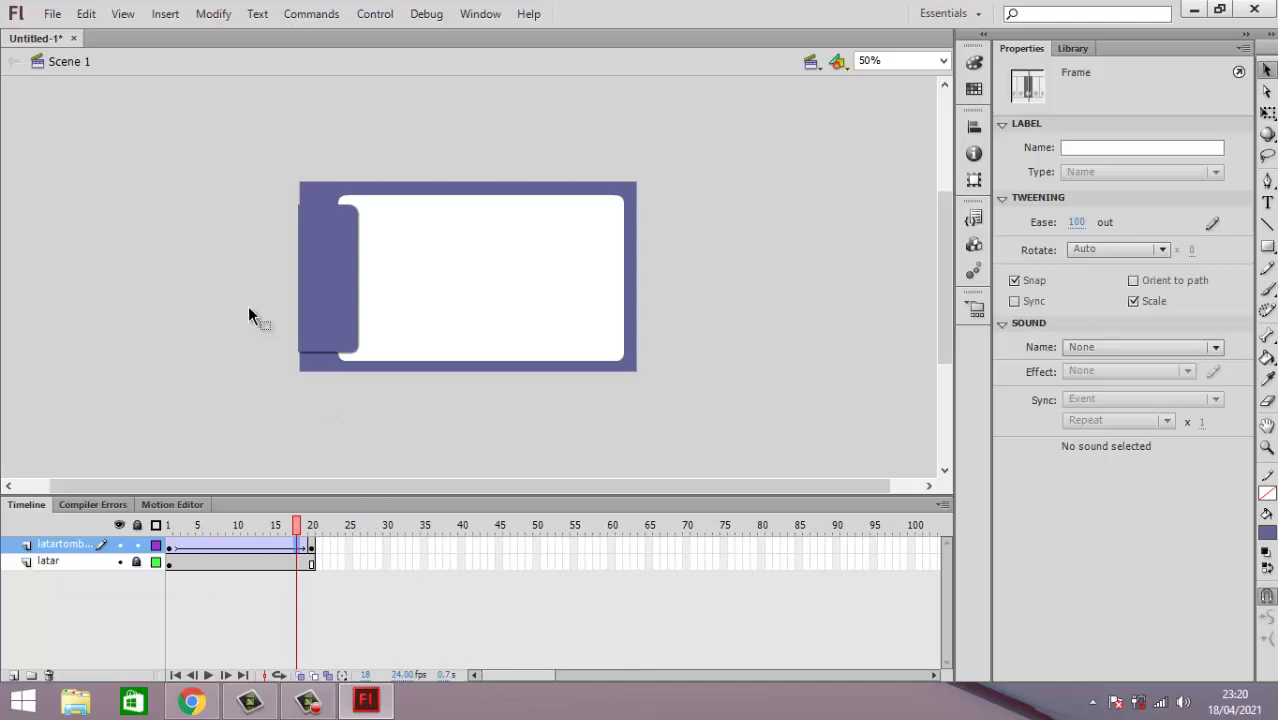
click(52, 549)
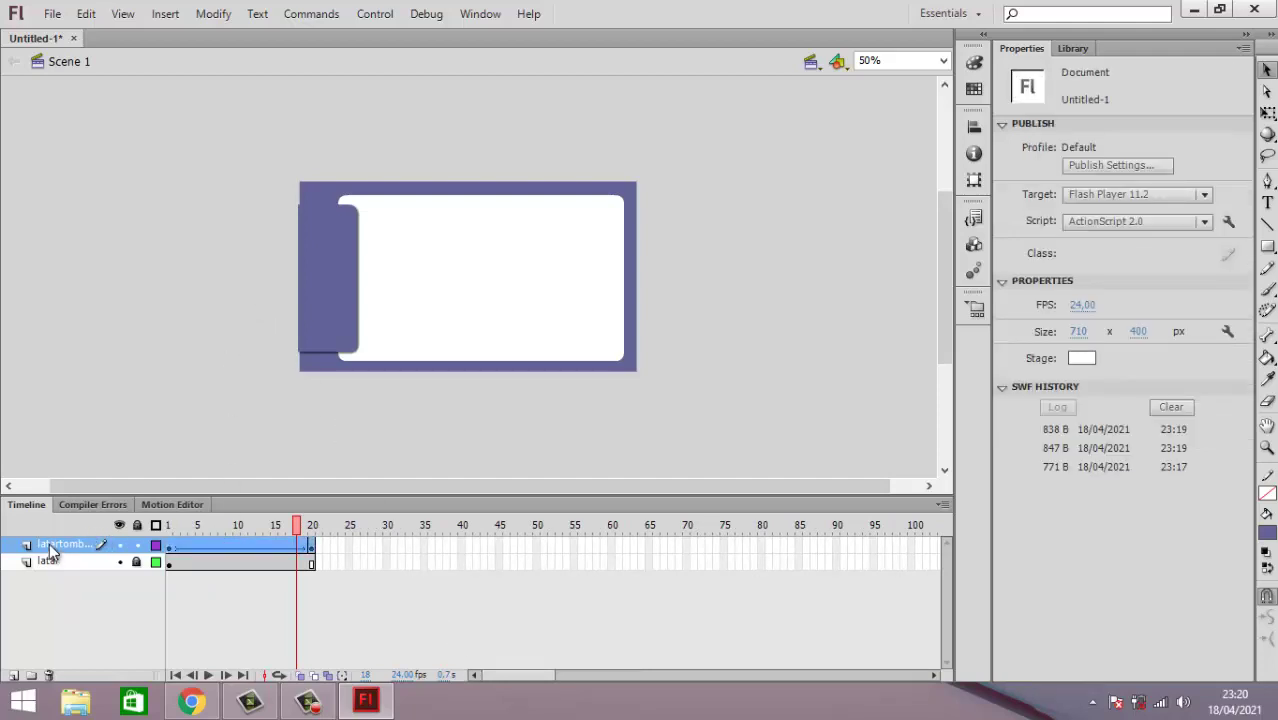
click(14, 677)
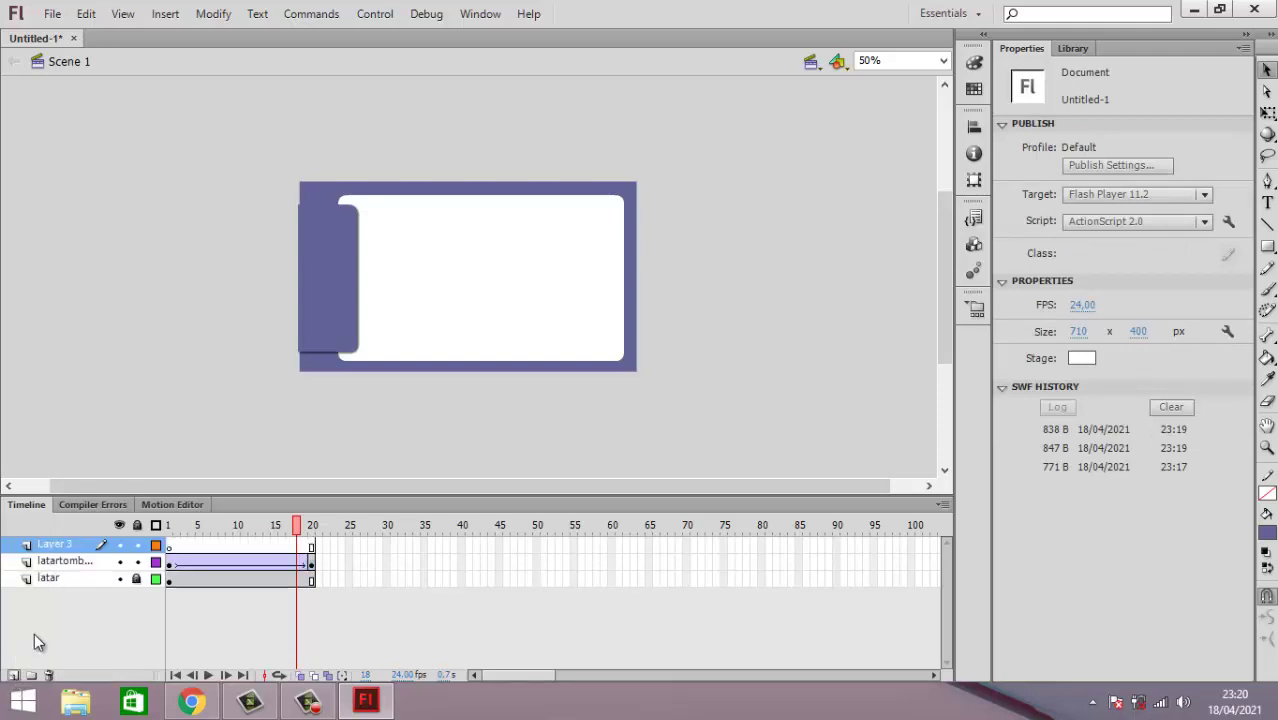
double_click(52, 546)
text(t)
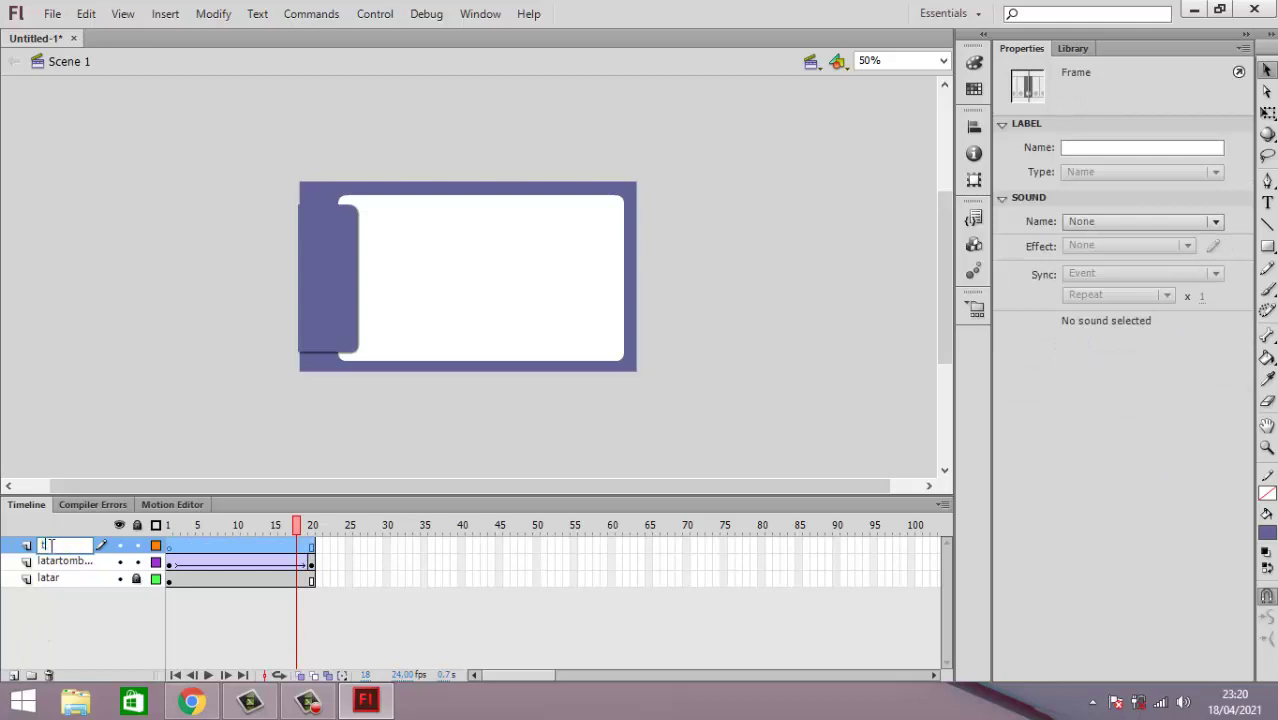
text(ombol)
key(Return)
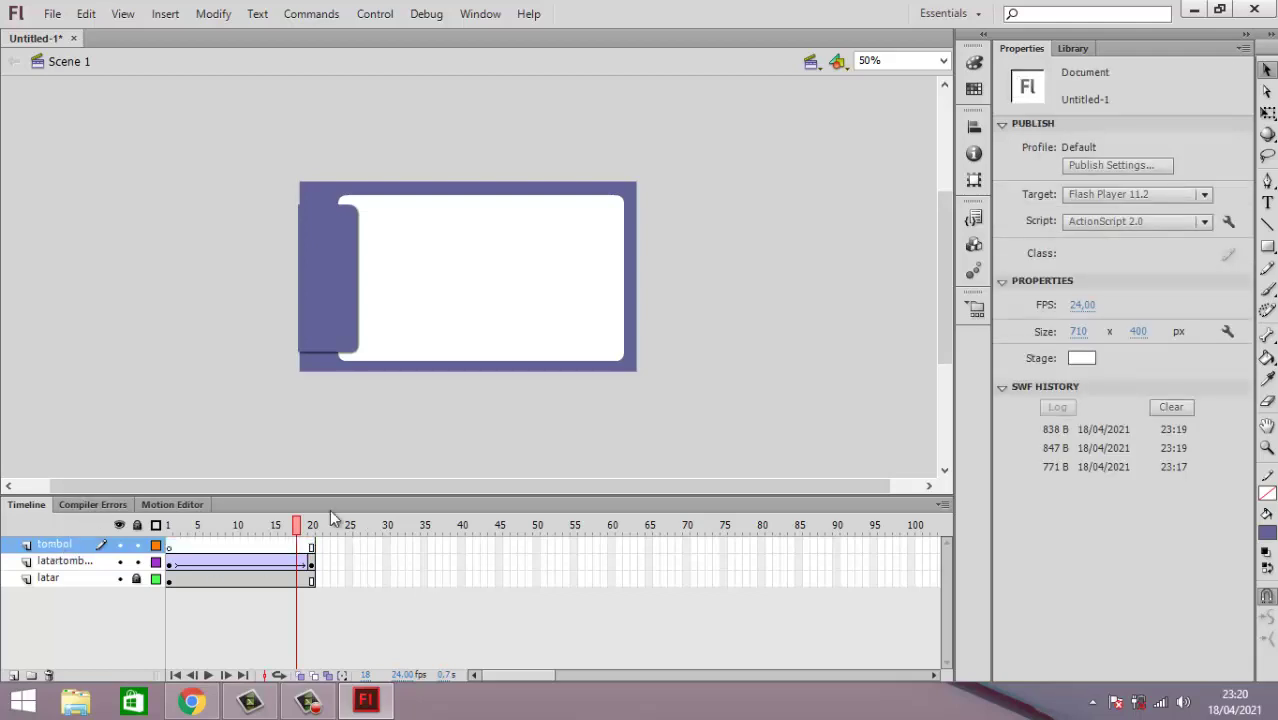
Step: Lock the button background layer and insert a keyframe at frame 20 of the tombol layer
drag(303, 530, 330, 528)
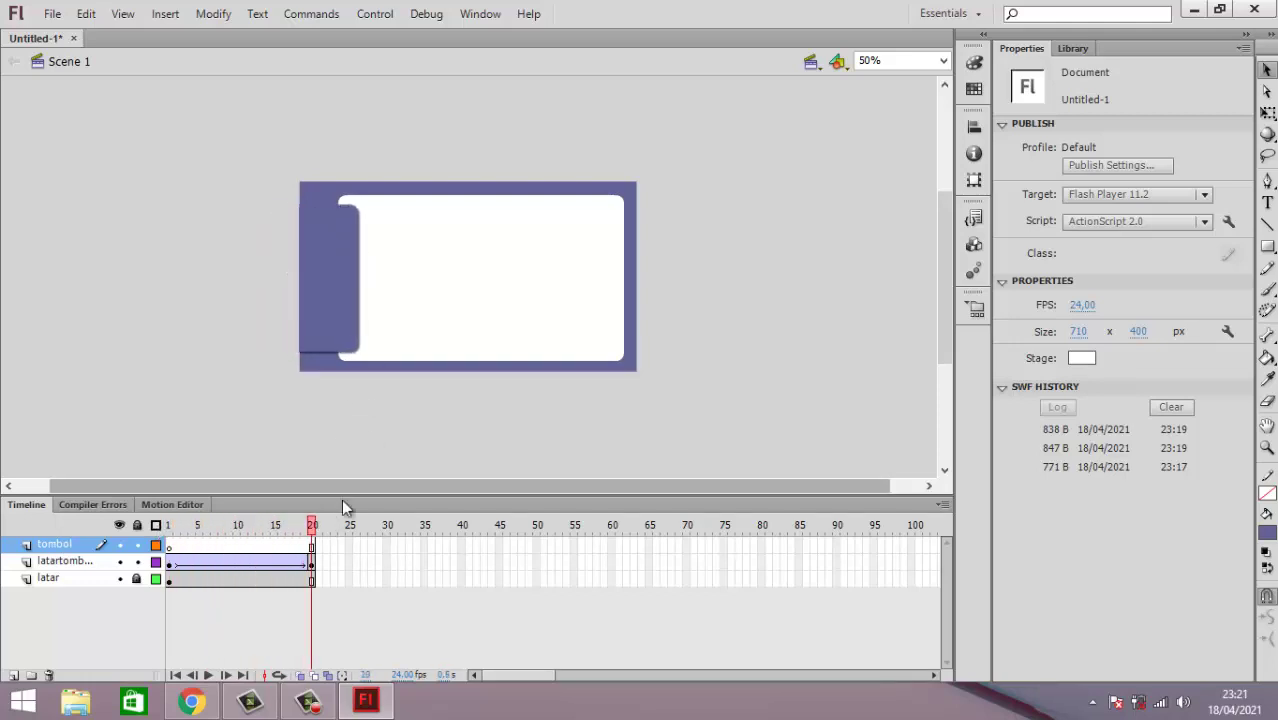
mouse_move(312, 528)
mouse_down()
mouse_move(172, 530)
mouse_move(322, 532)
mouse_up()
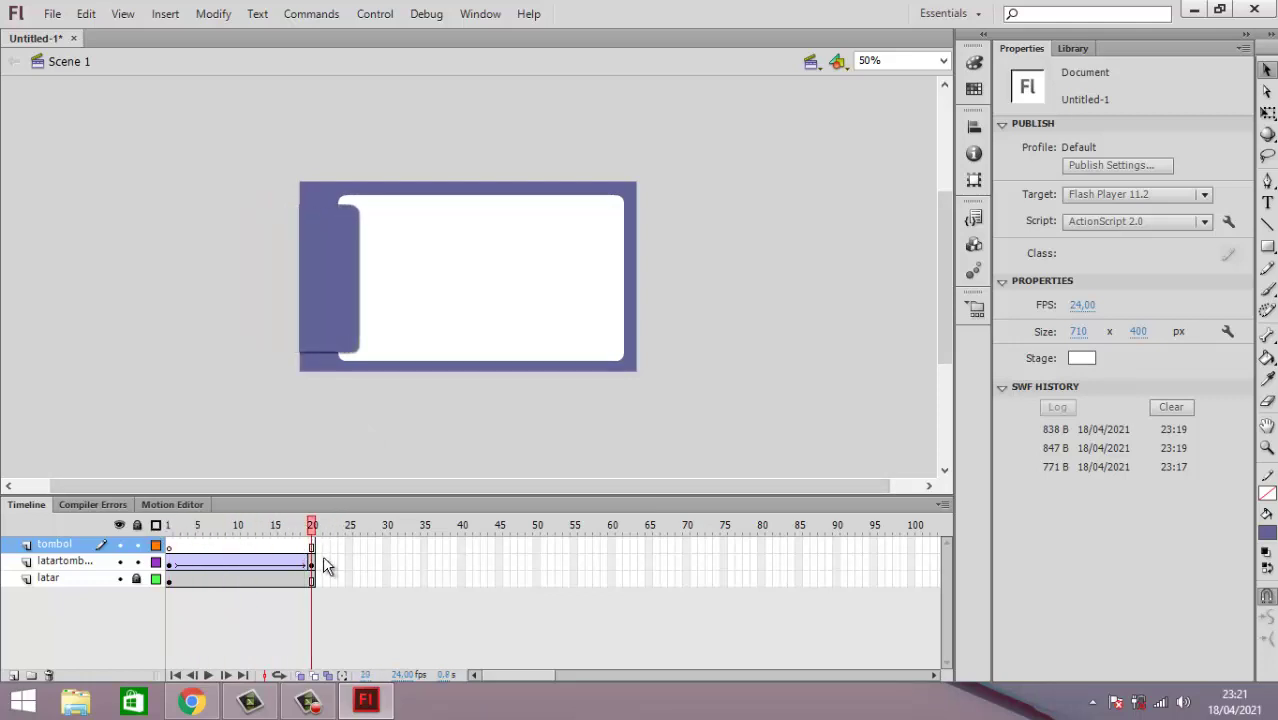
click(312, 547)
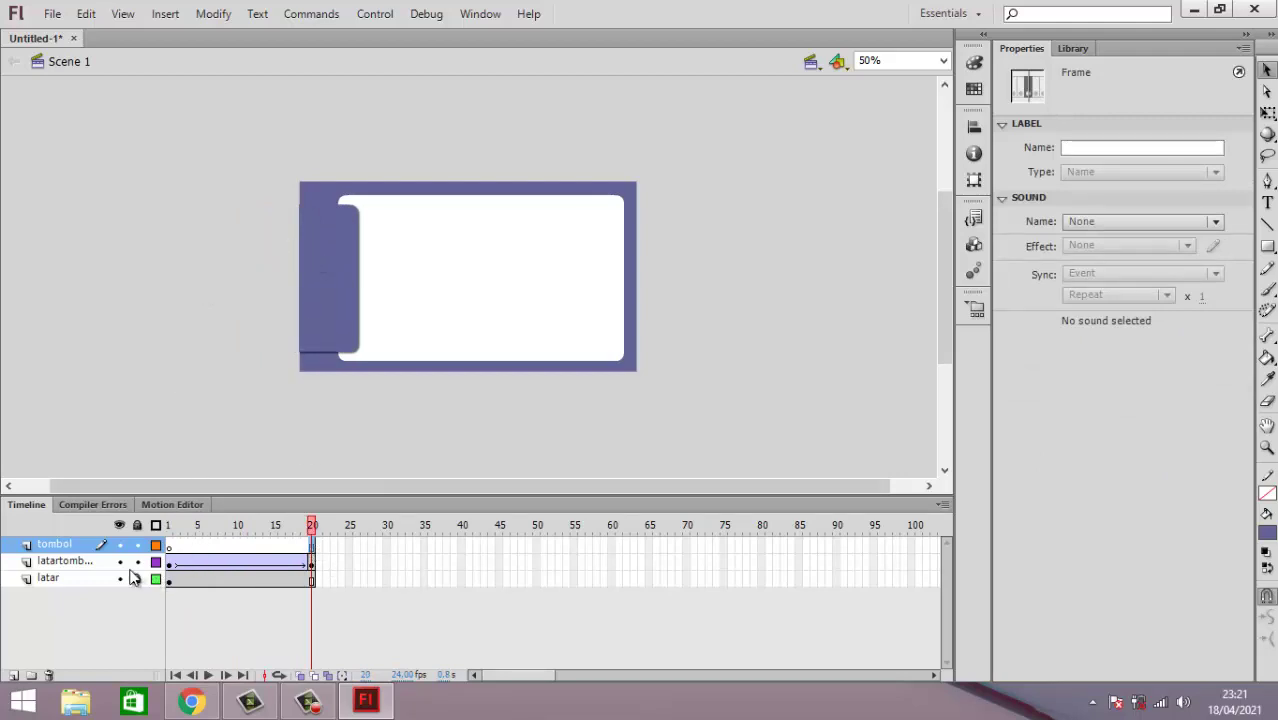
drag(283, 524, 314, 532)
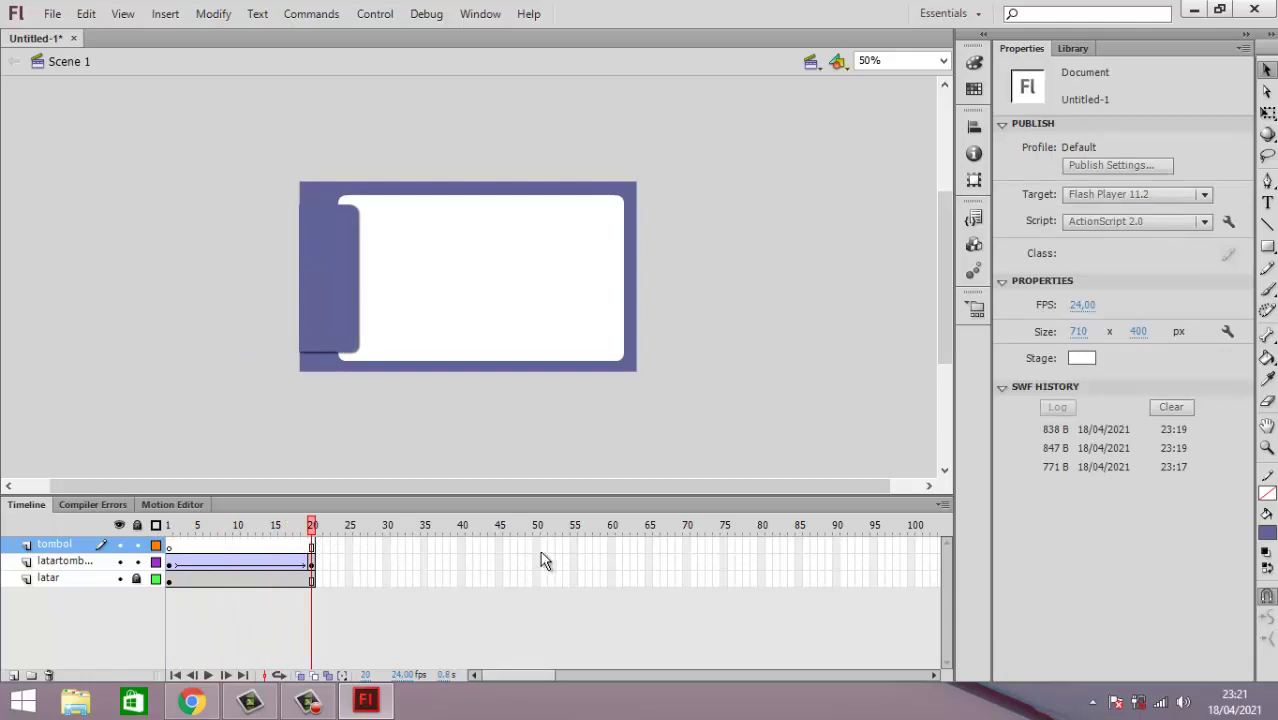
click(312, 549)
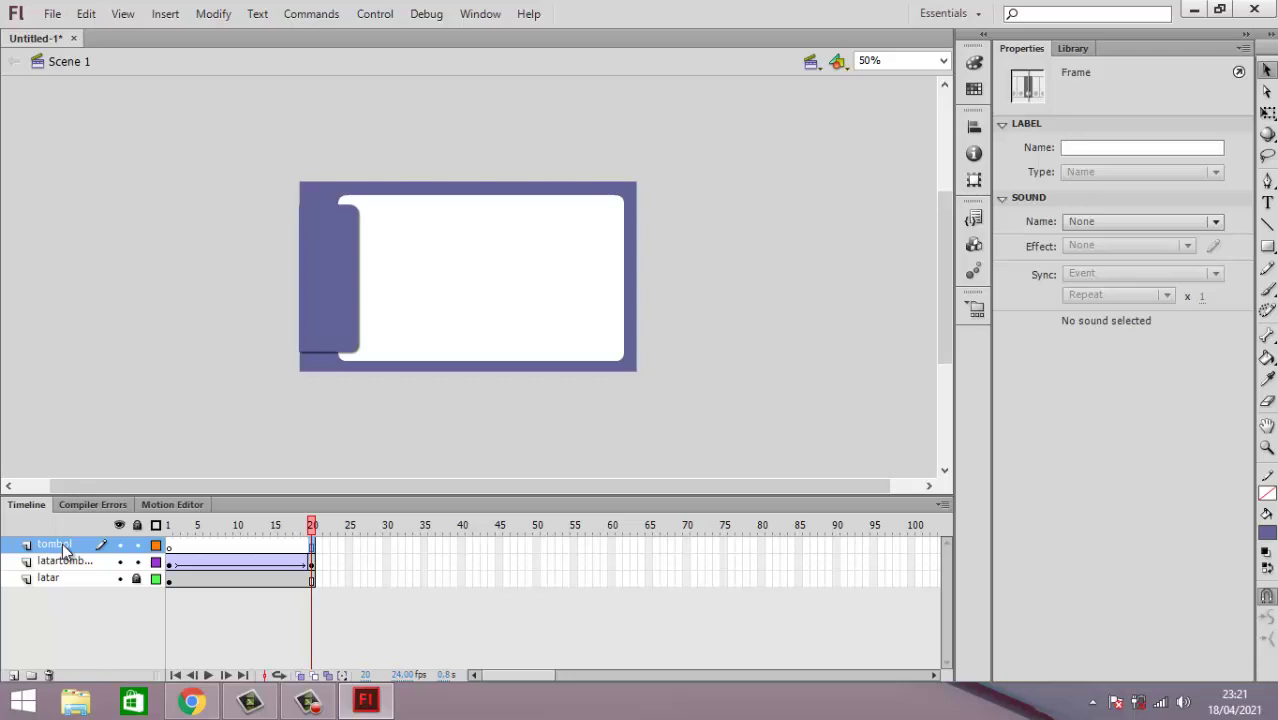
click(137, 562)
right_click(312, 552)
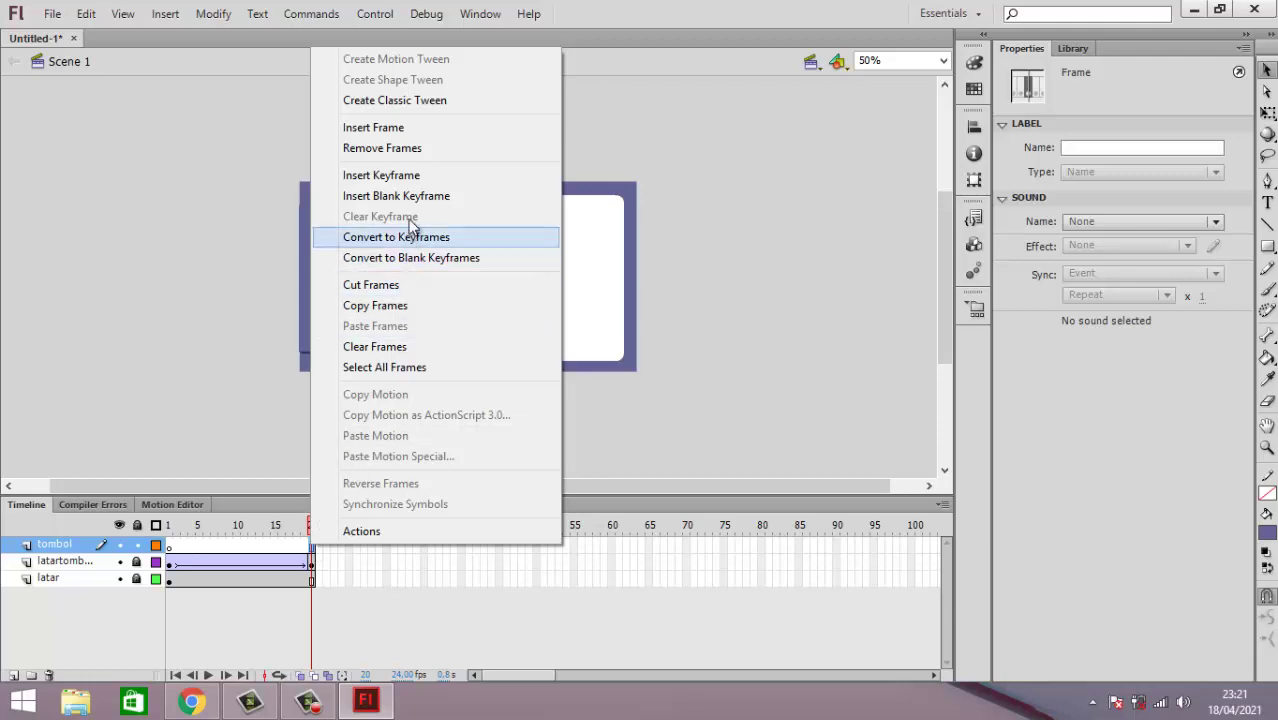
click(456, 175)
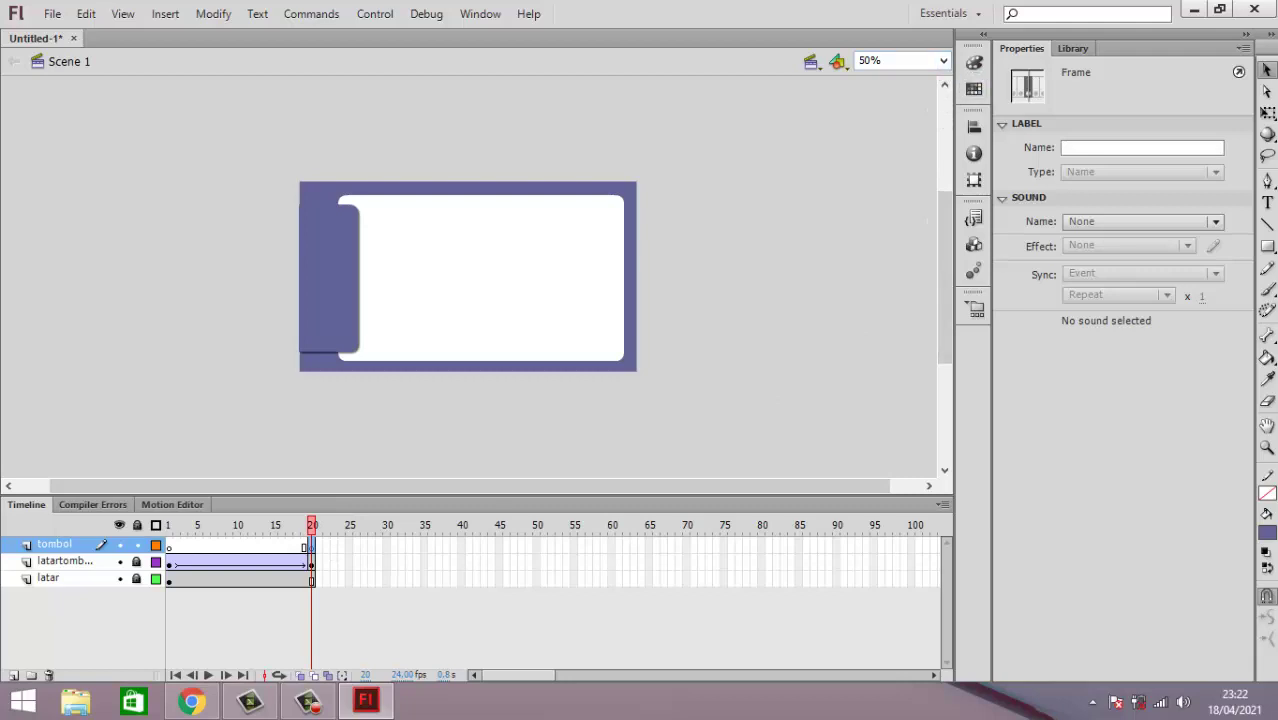
Step: Draw a rectangle with corner radius 5, about 103 x 21 px, across the upper part of the purple button background
click(1267, 448)
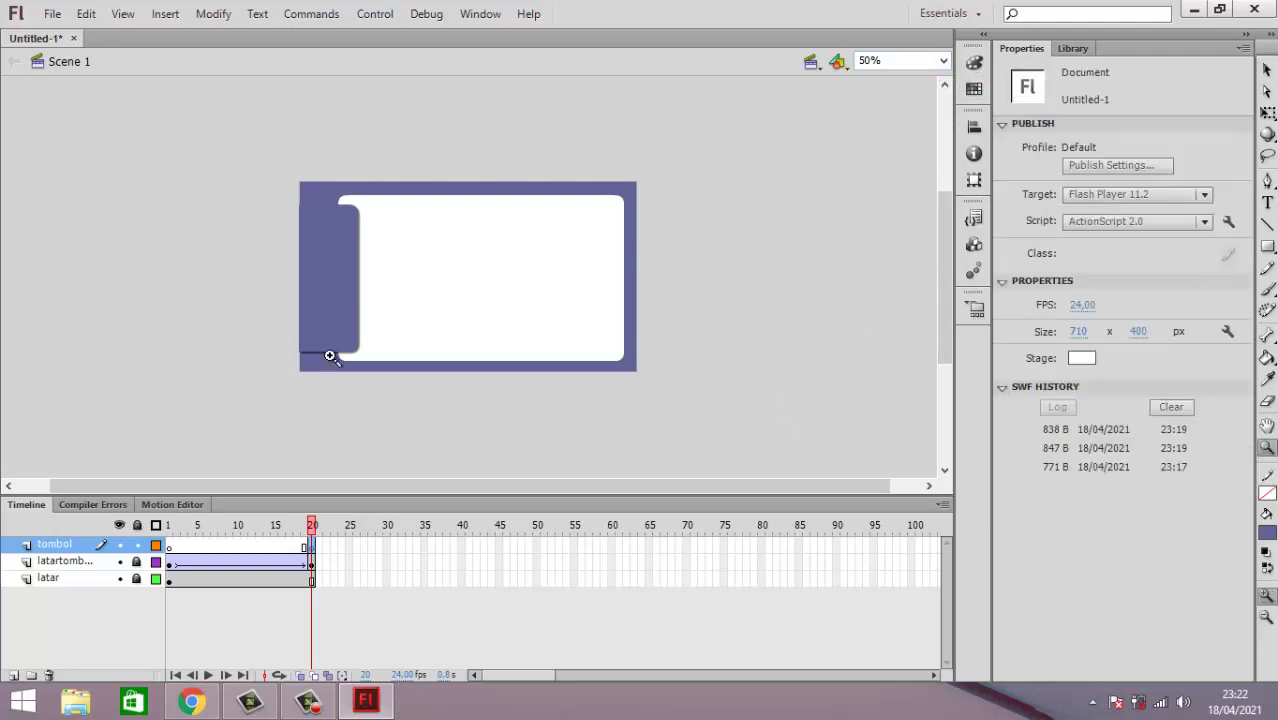
mouse_move(264, 198)
mouse_down()
mouse_move(323, 243)
mouse_move(408, 362)
mouse_move(457, 378)
mouse_up()
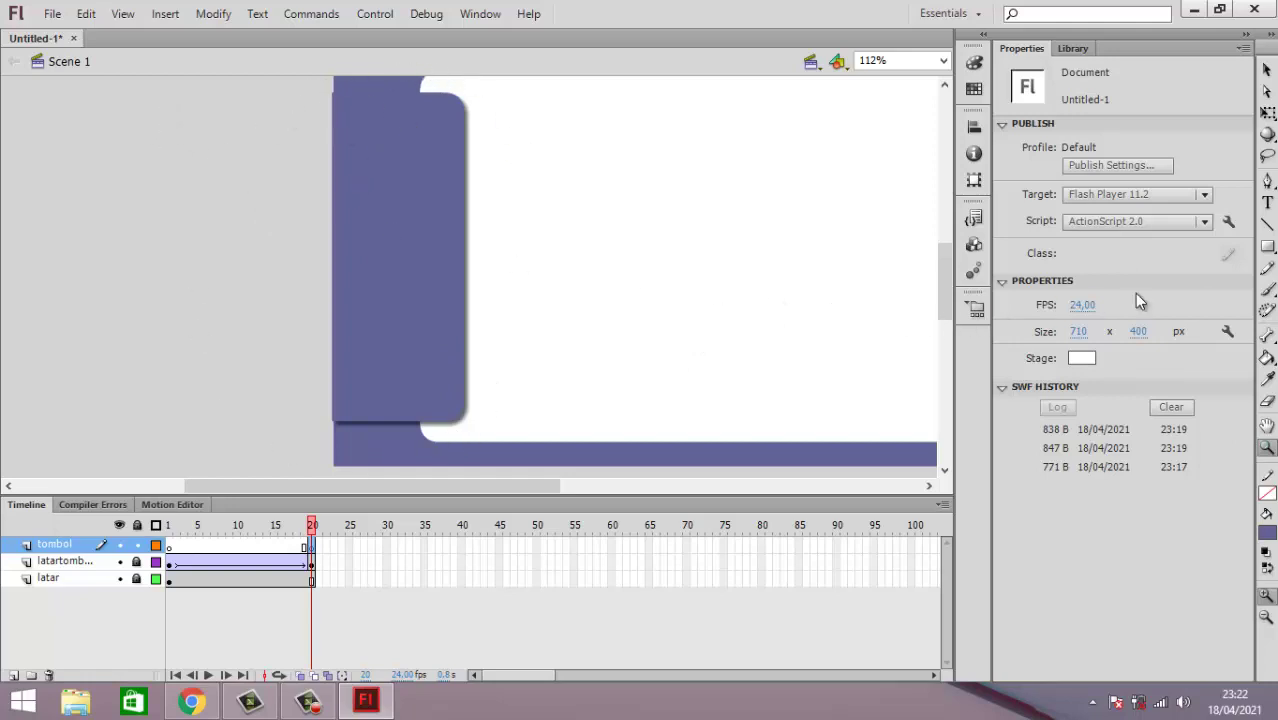
click(1267, 248)
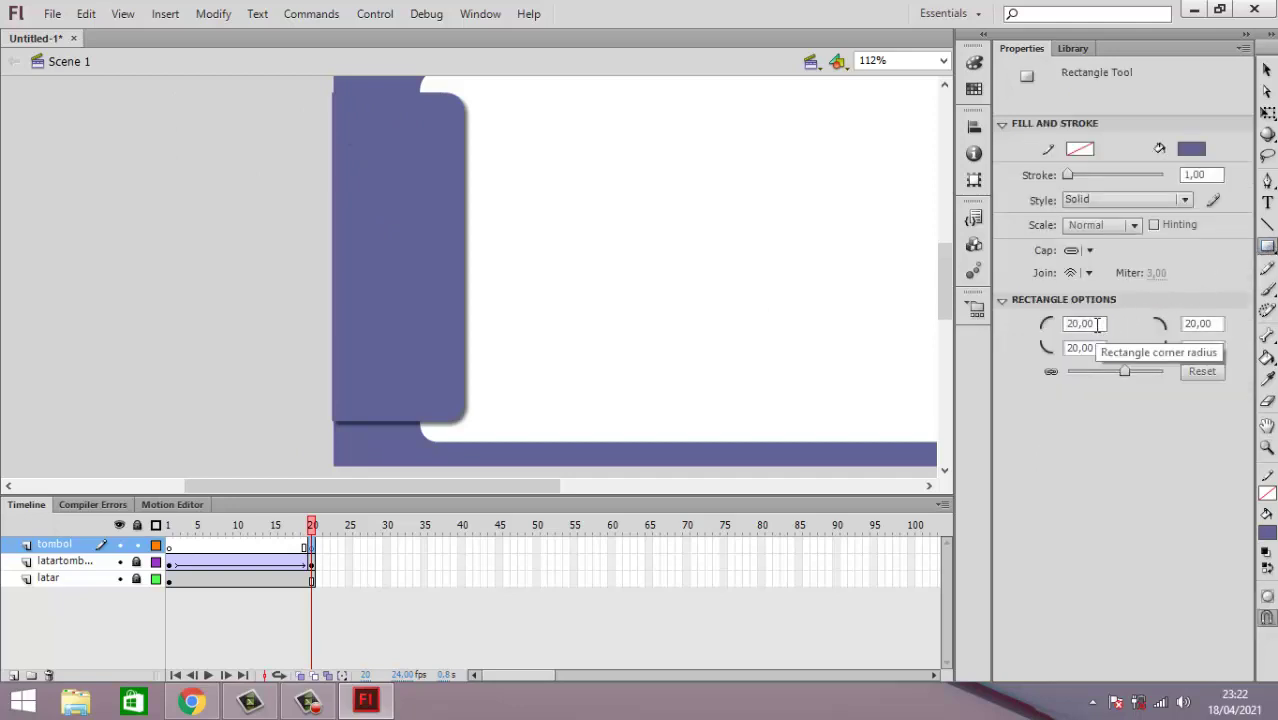
drag(1105, 323, 1057, 331)
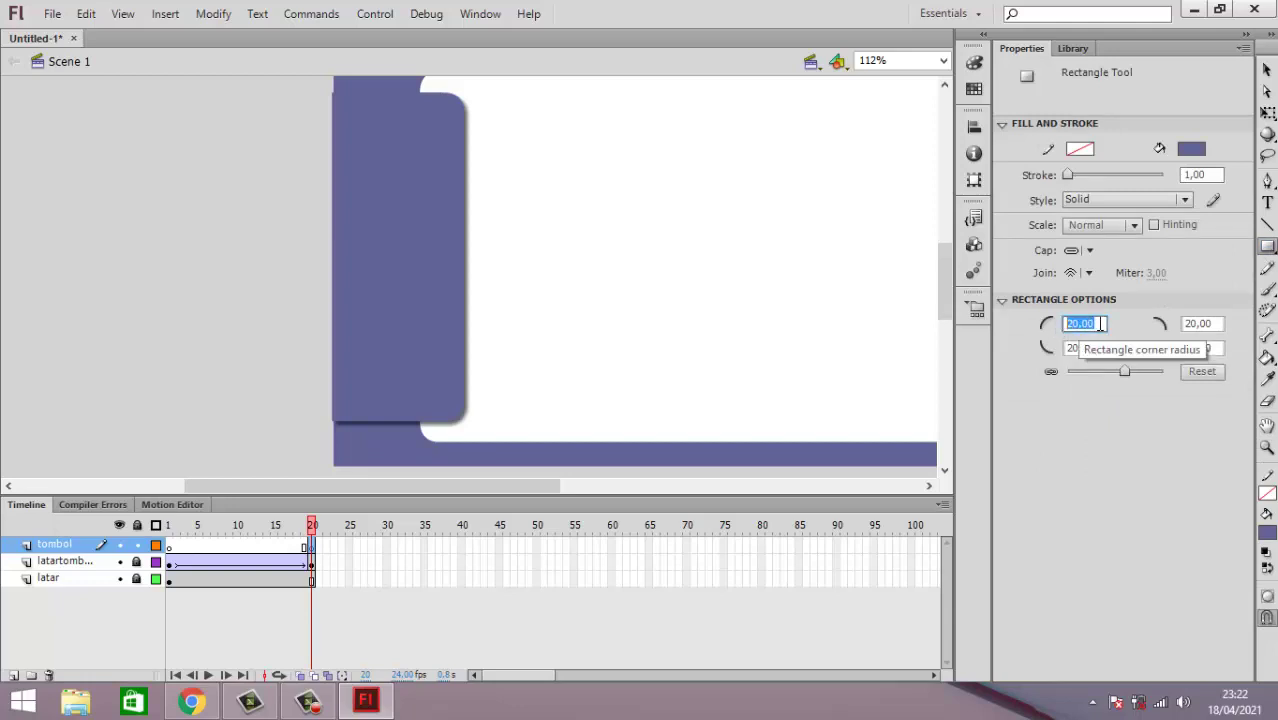
text(5)
key(Return)
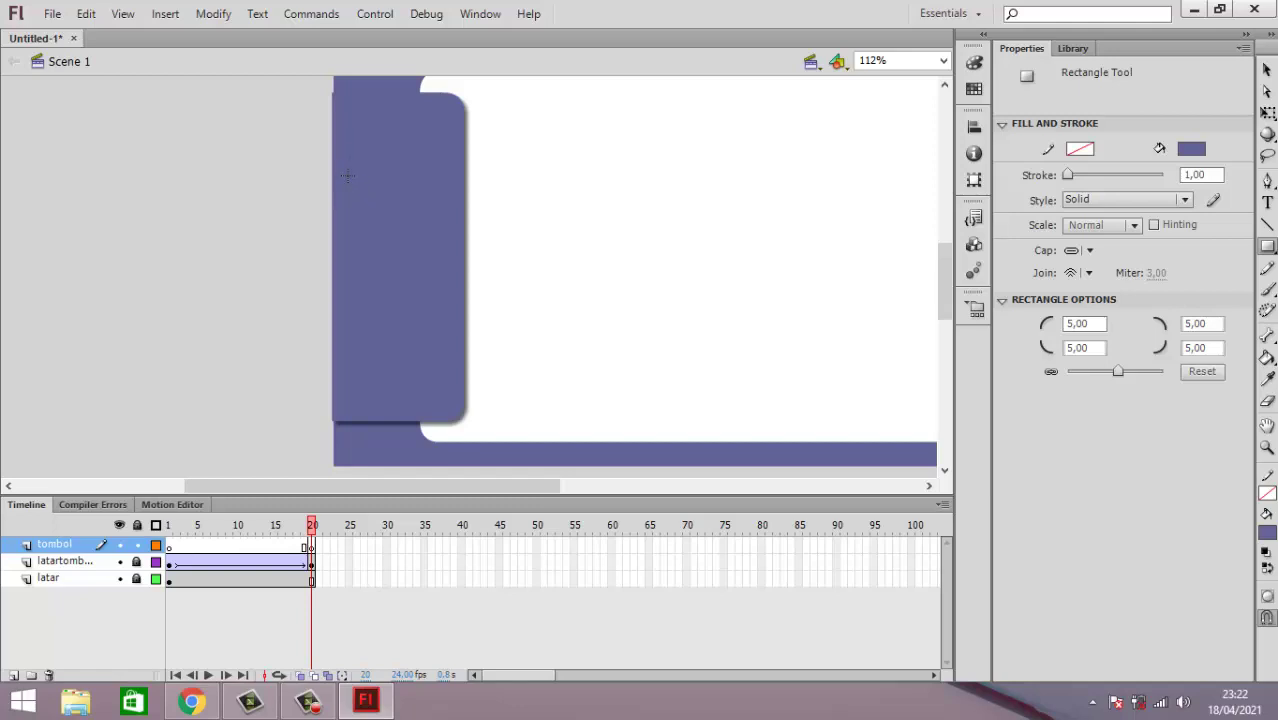
drag(349, 189, 458, 209)
drag(458, 208, 449, 210)
Step: Recolour the drawn rectangle's fill from the purple of the background to a muted blue, #596BA6
click(1267, 70)
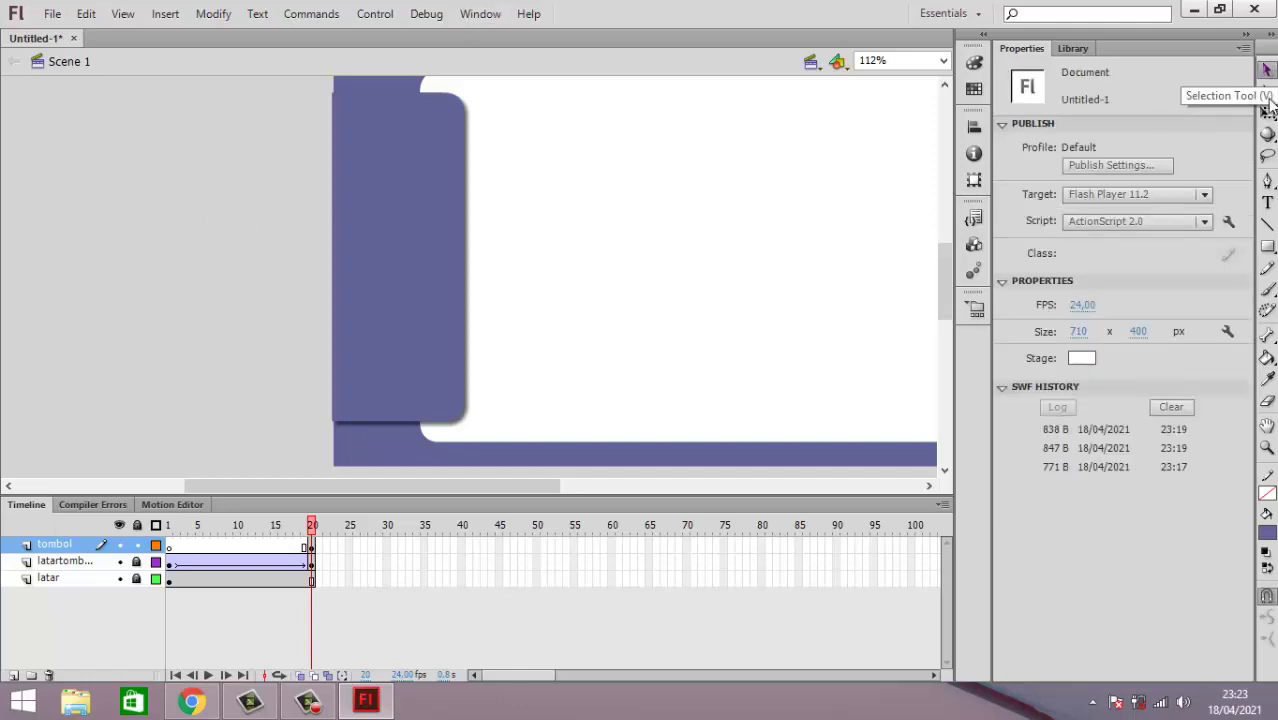
click(410, 208)
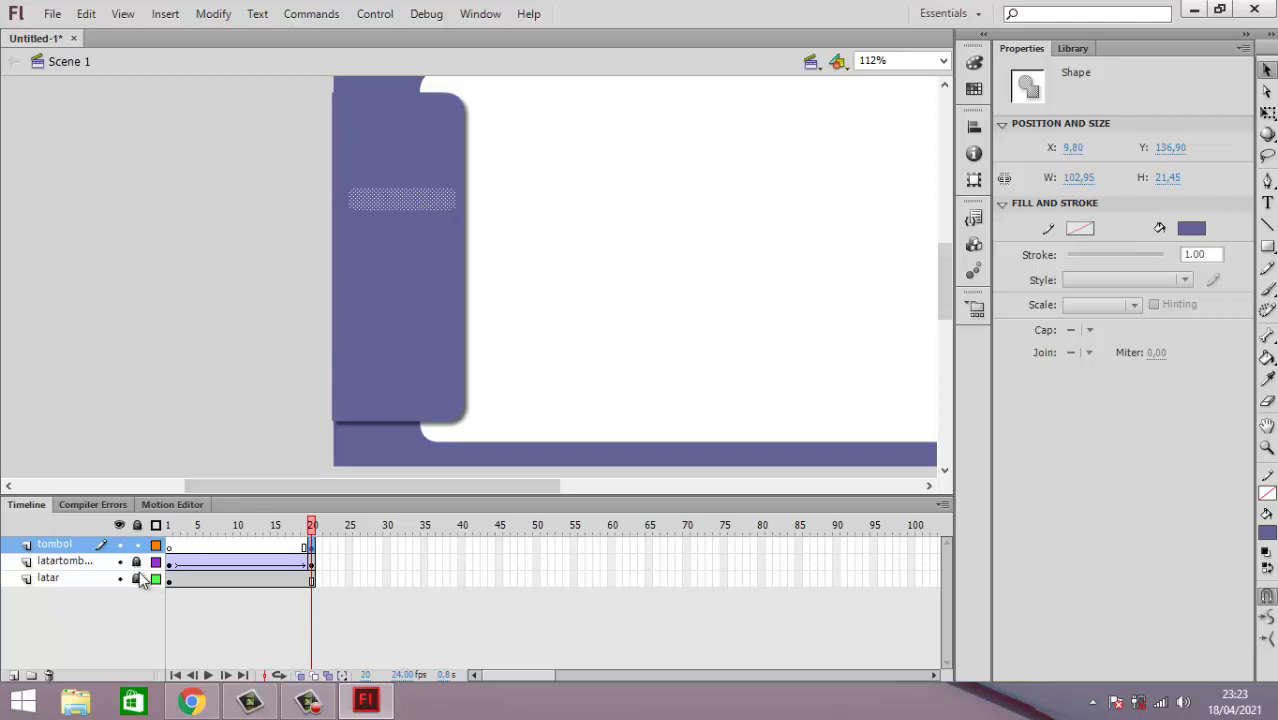
drag(234, 156, 555, 232)
click(1193, 229)
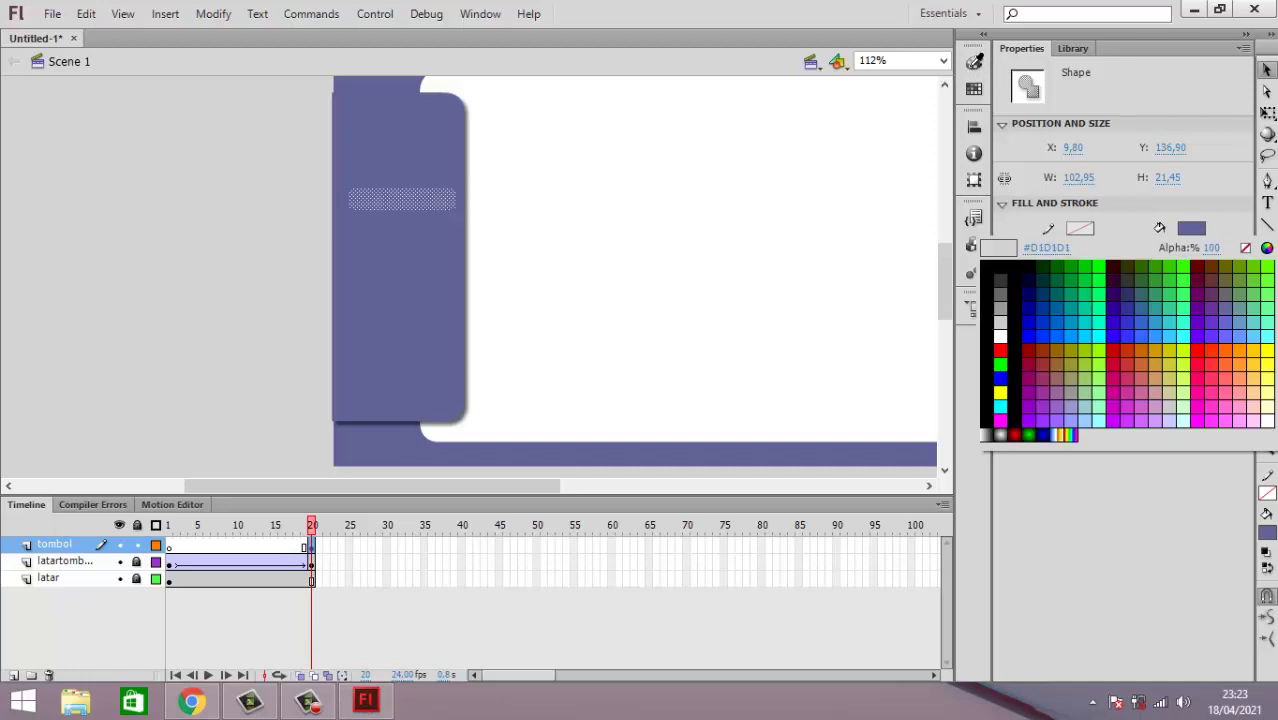
click(975, 64)
click(975, 65)
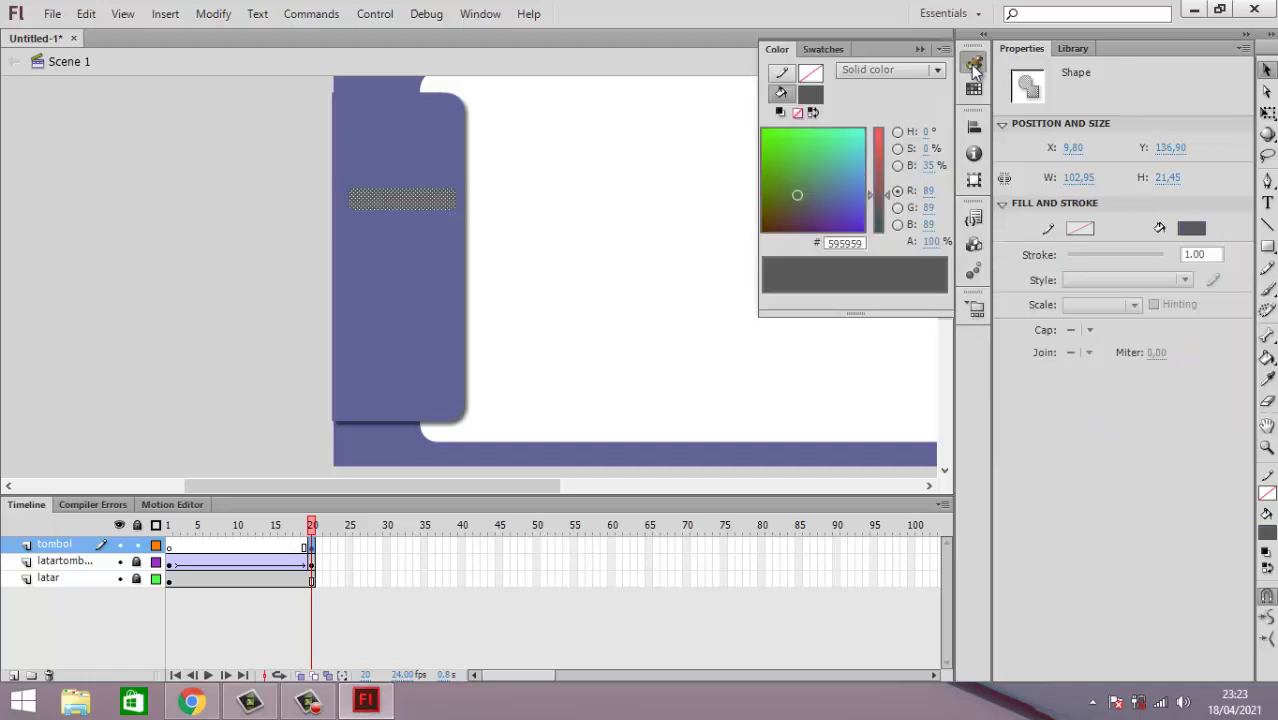
click(828, 188)
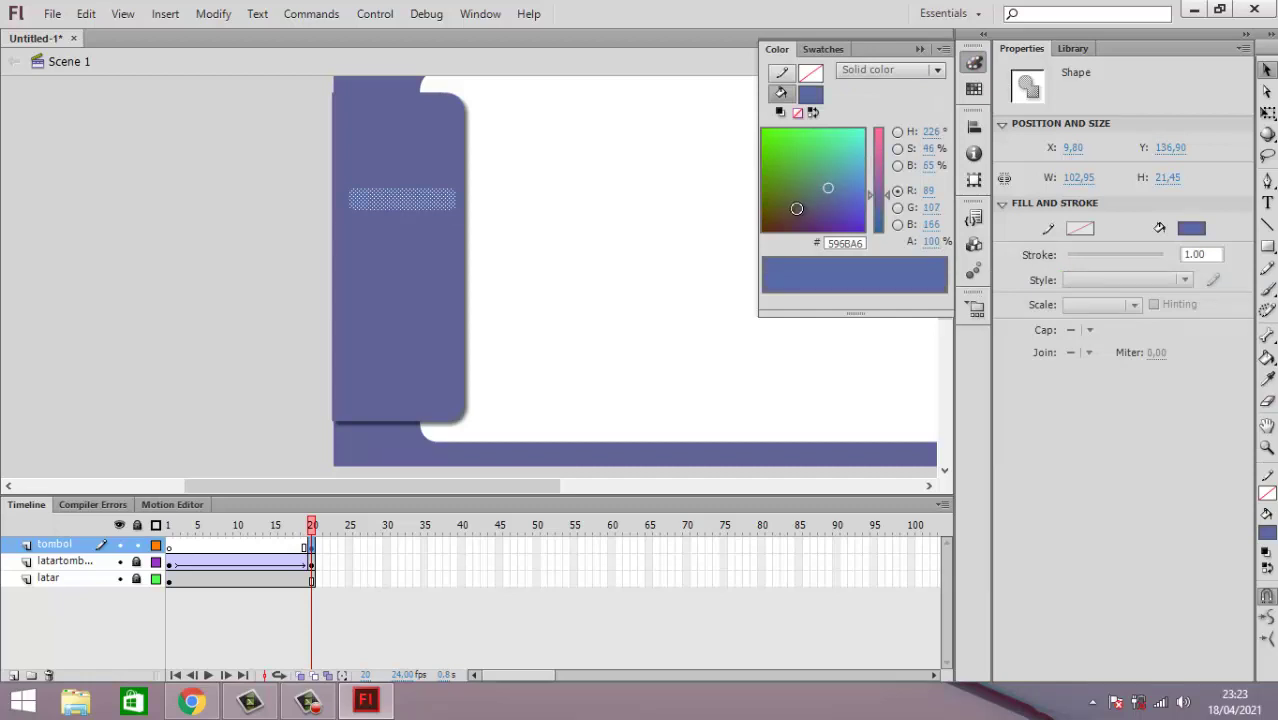
click(658, 215)
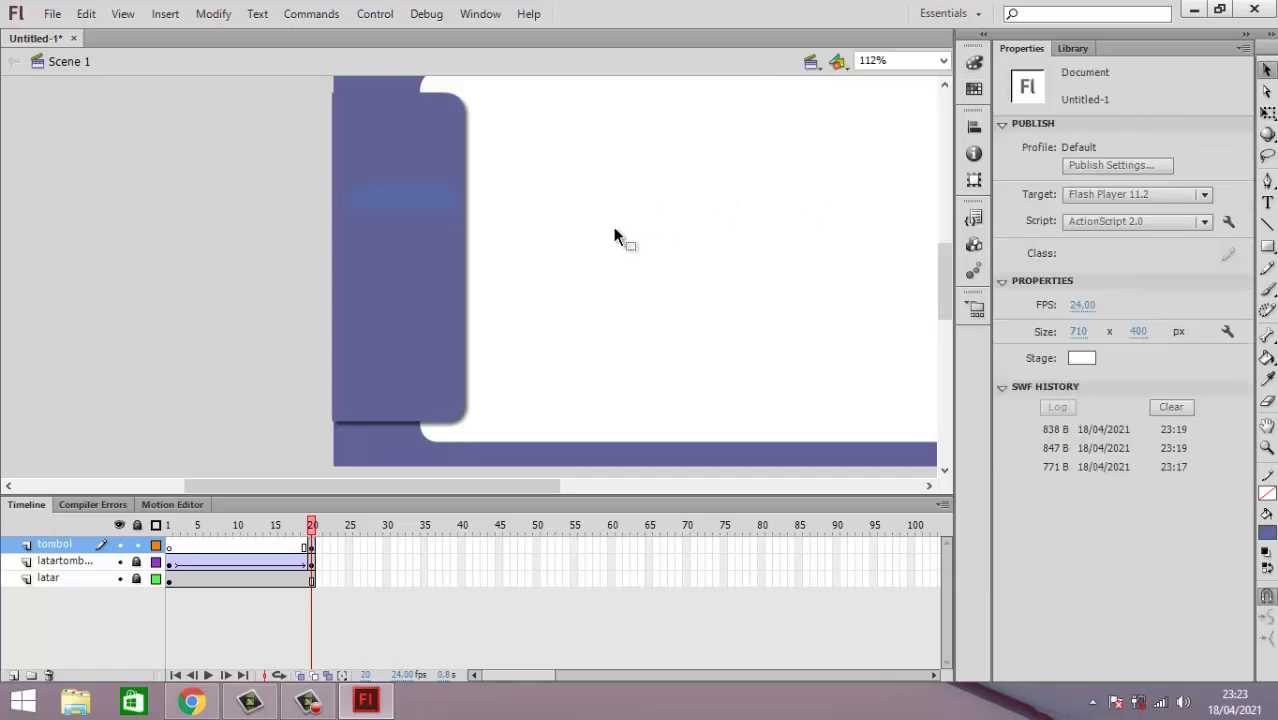
Step: Change the rectangle's fill to a stronger violet-blue, #5966BF
click(408, 206)
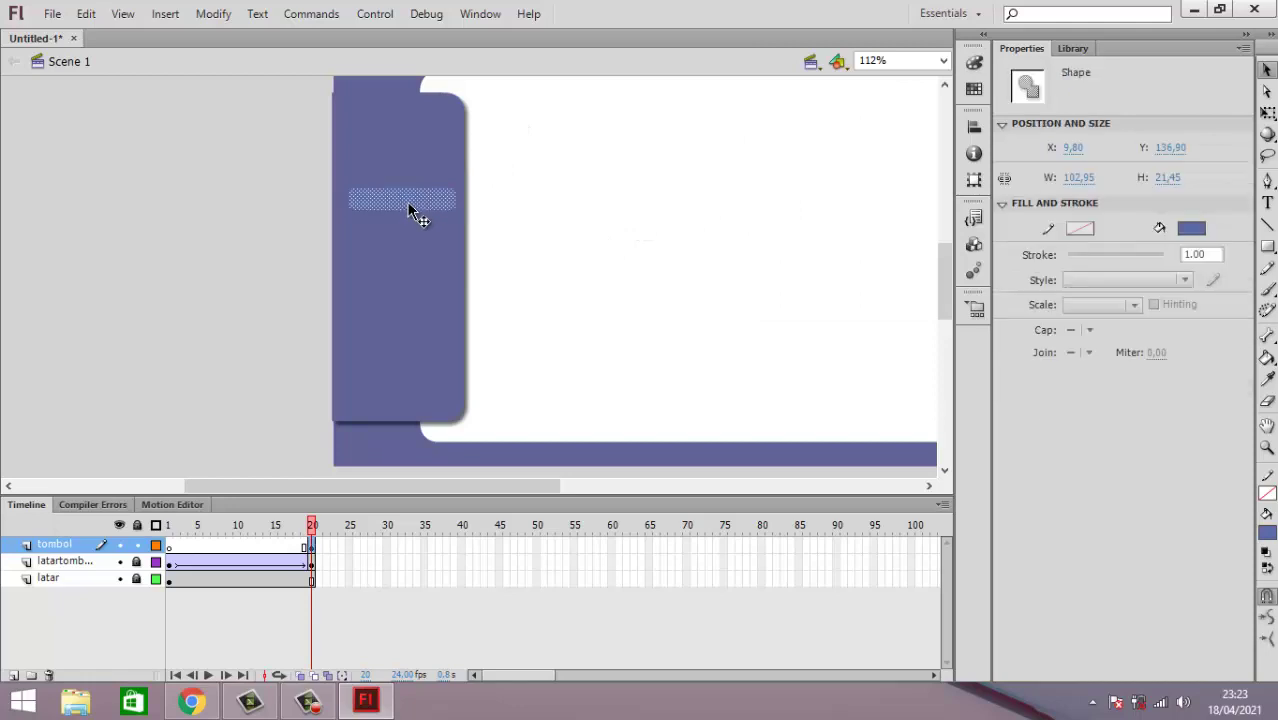
click(972, 63)
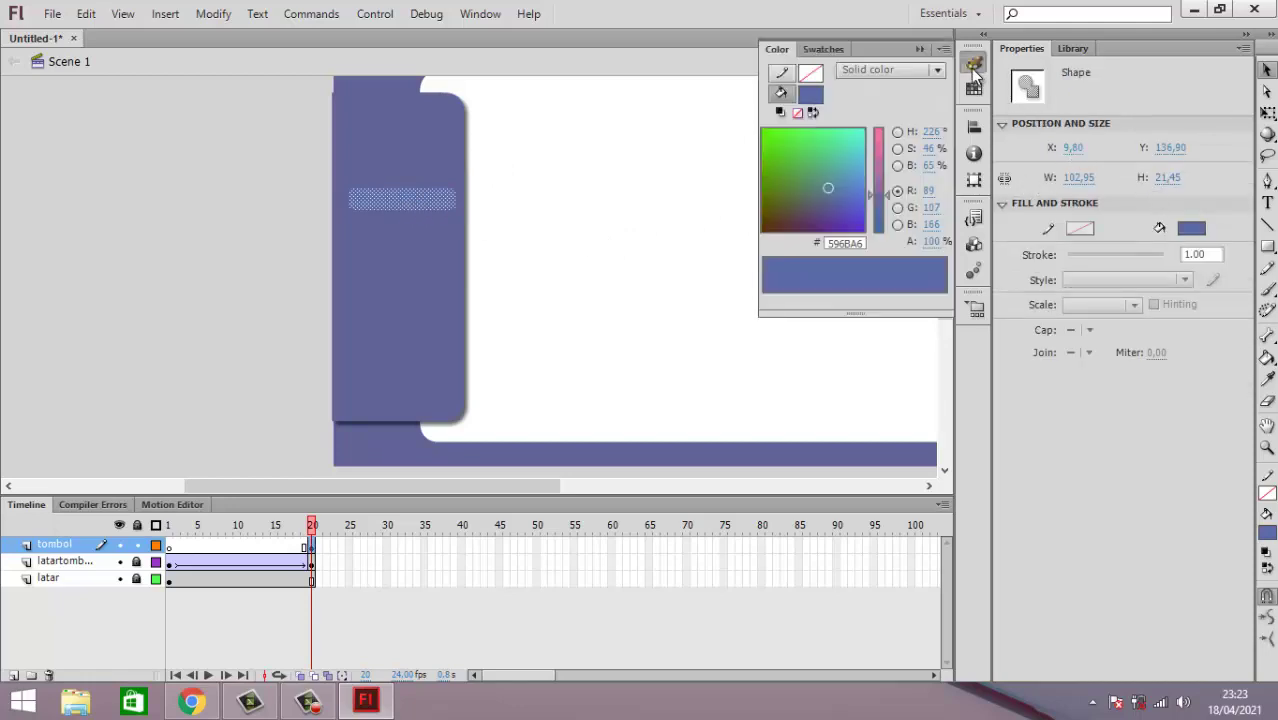
click(852, 165)
click(847, 181)
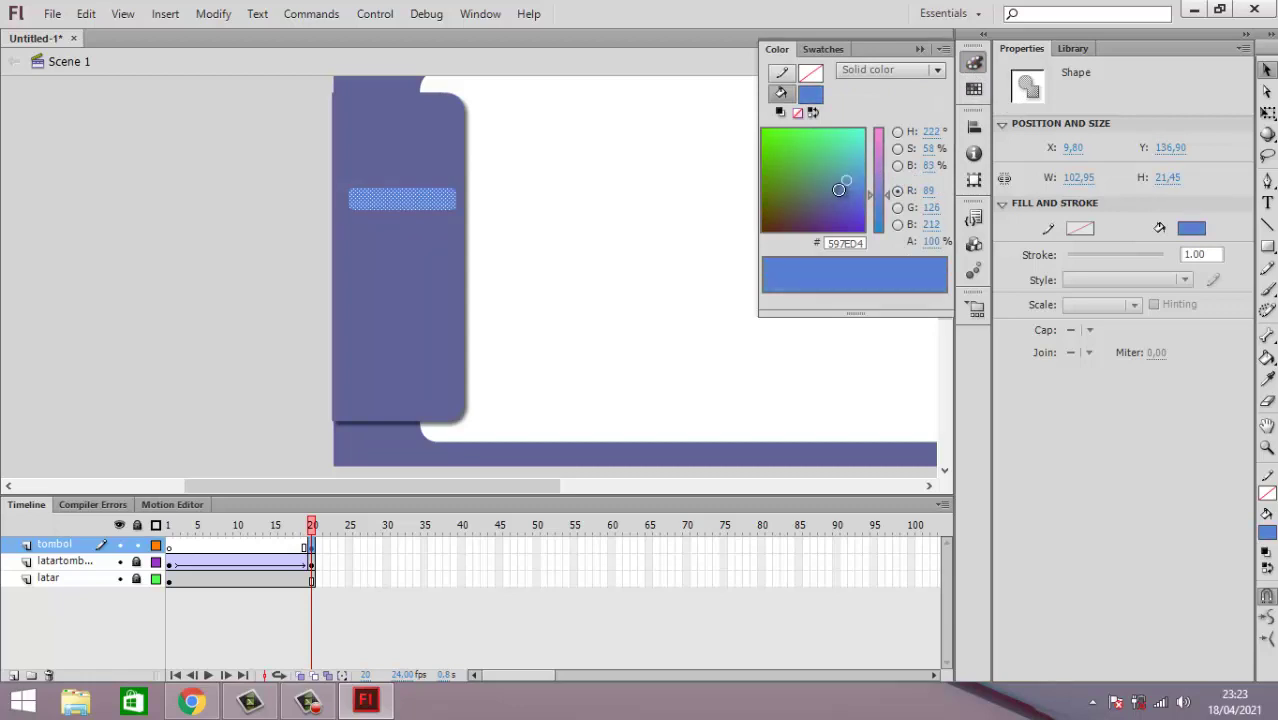
click(838, 190)
click(497, 219)
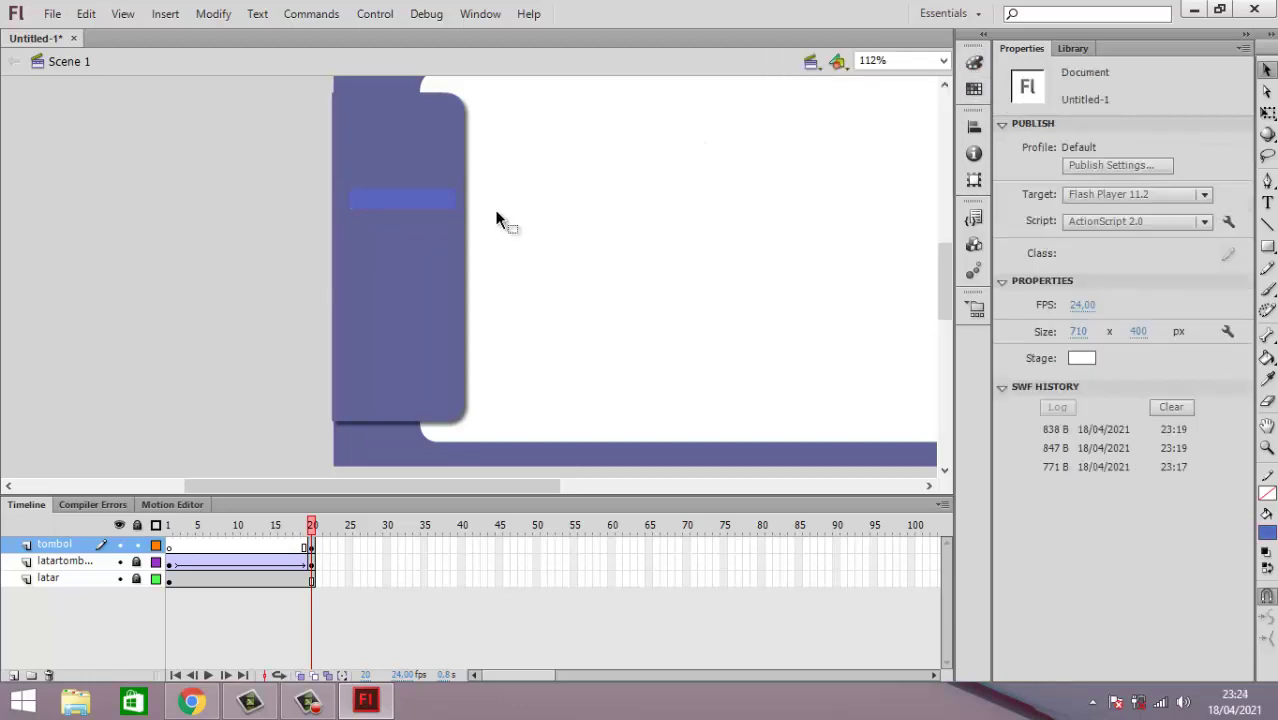
Step: Set the rectangle's fill to a brighter blue, about #597EDE, so it stands out from the purple background
click(416, 214)
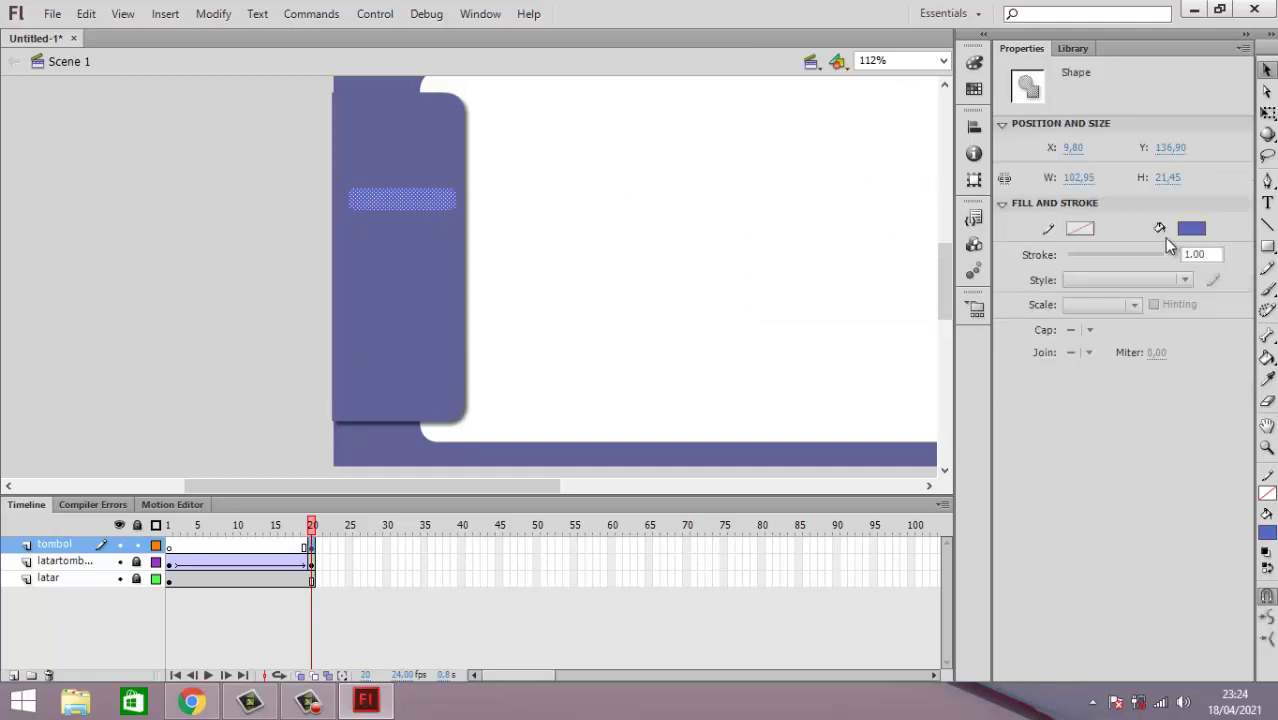
click(973, 63)
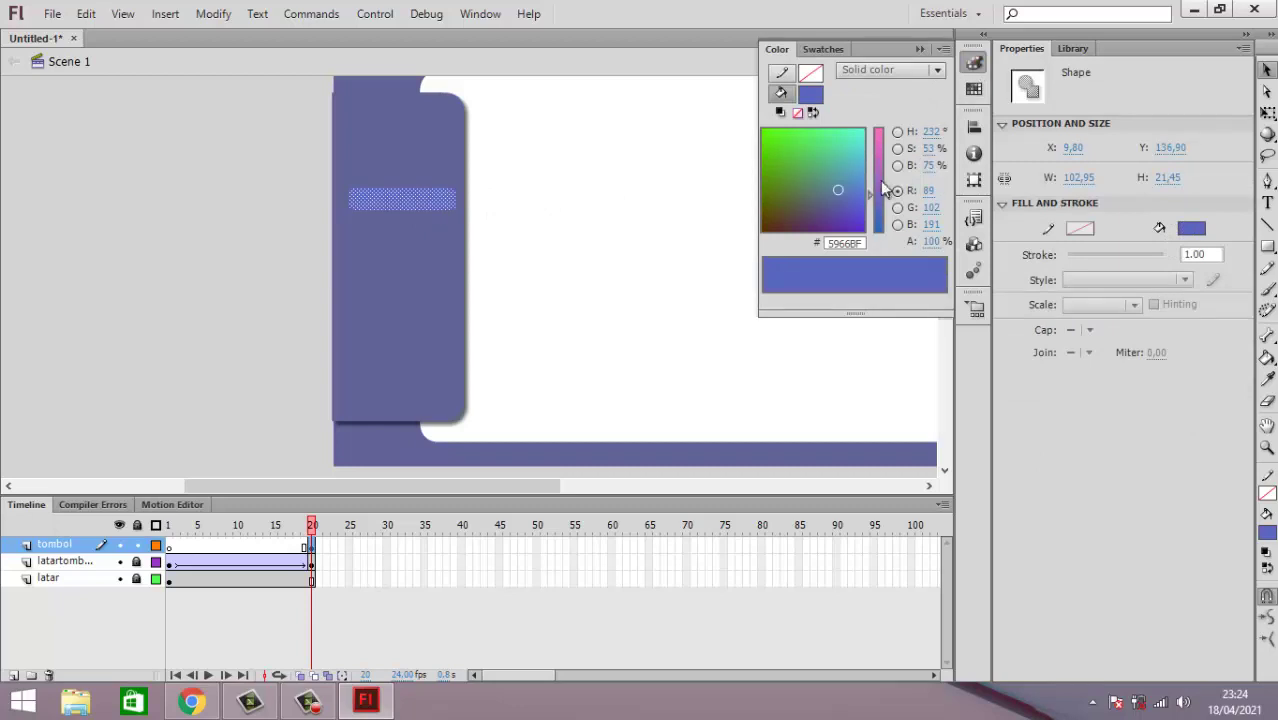
mouse_move(858, 180)
mouse_down()
mouse_move(839, 188)
mouse_move(847, 180)
mouse_up()
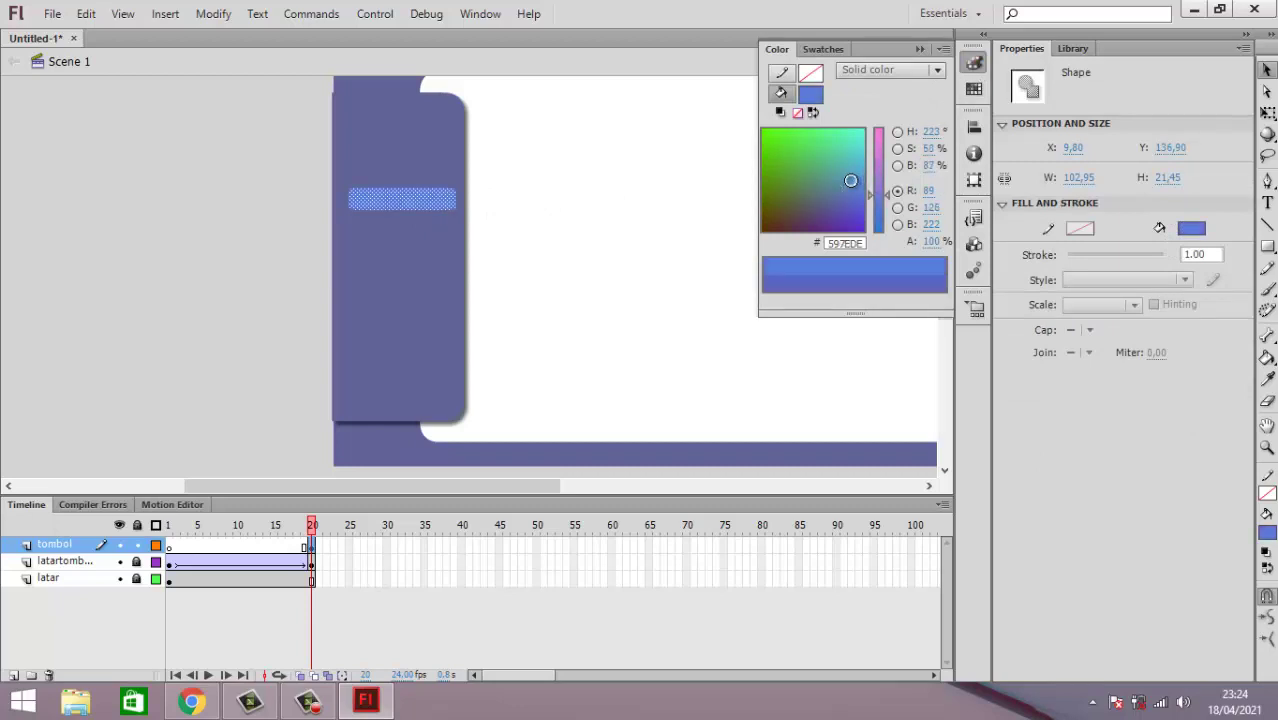
click(627, 243)
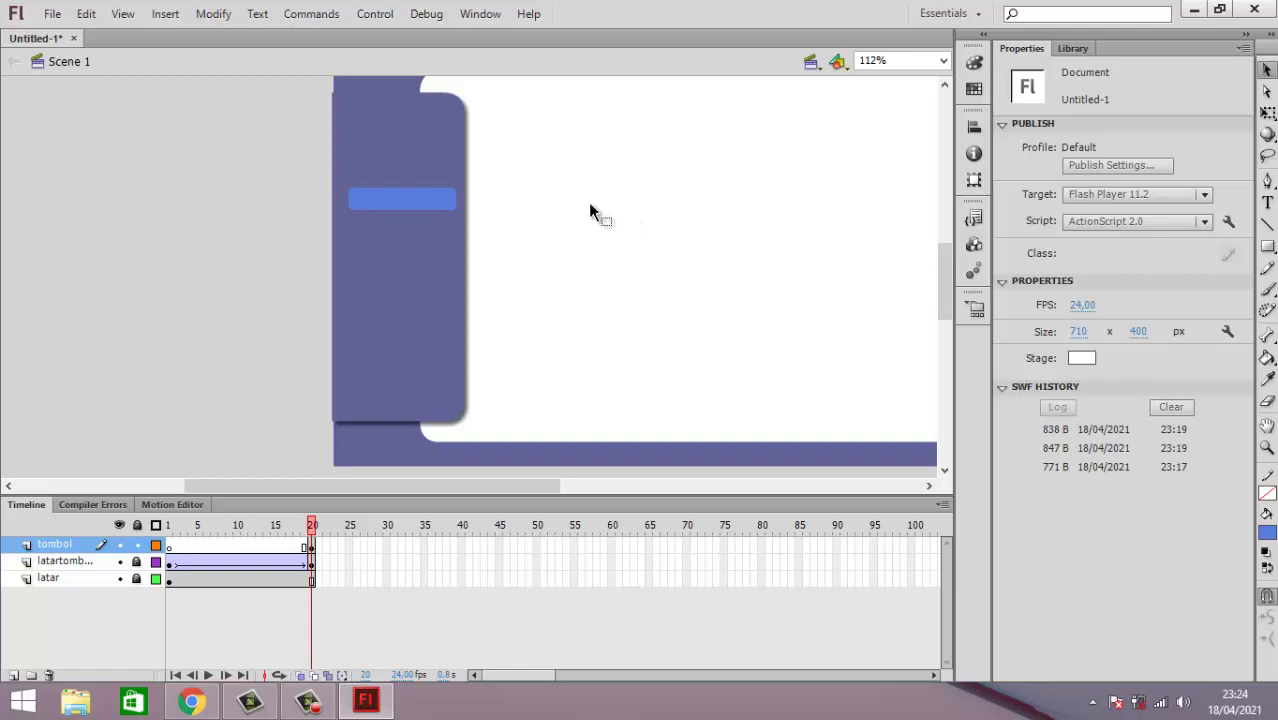
Step: Convert the blue rectangle on the tombol layer to a symbol of type Button, keeping the default name
click(398, 210)
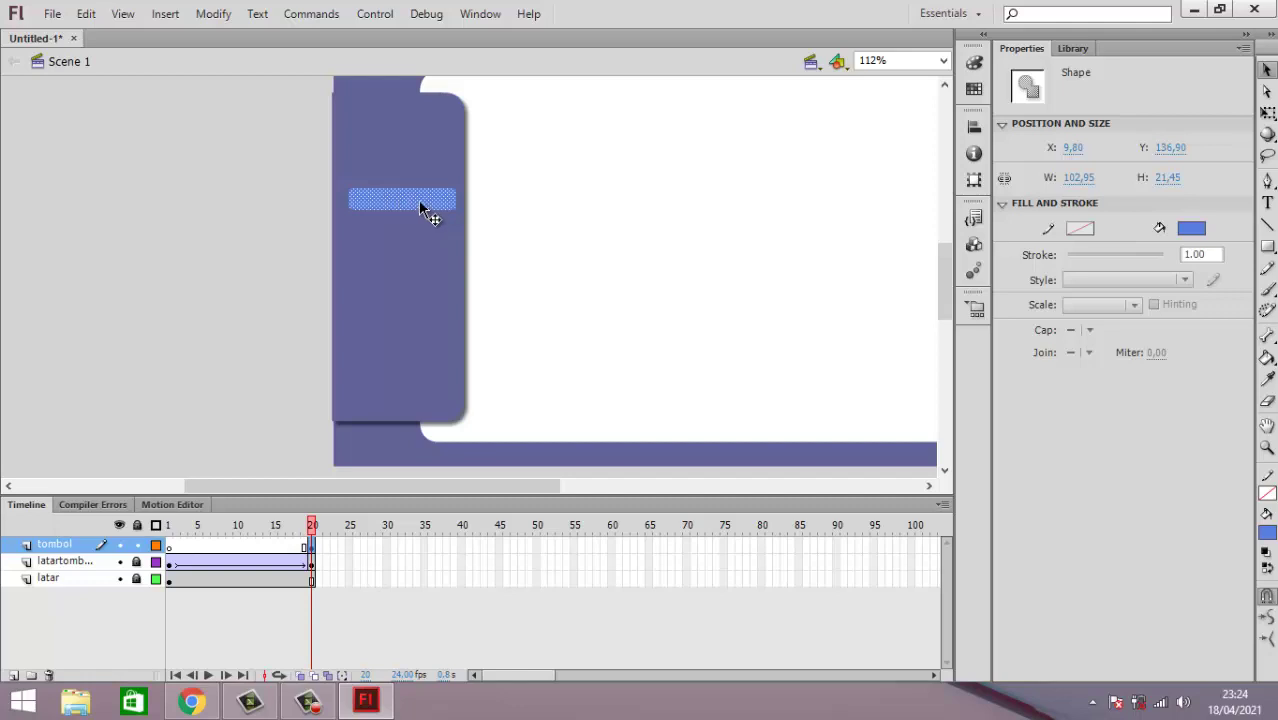
right_click(420, 208)
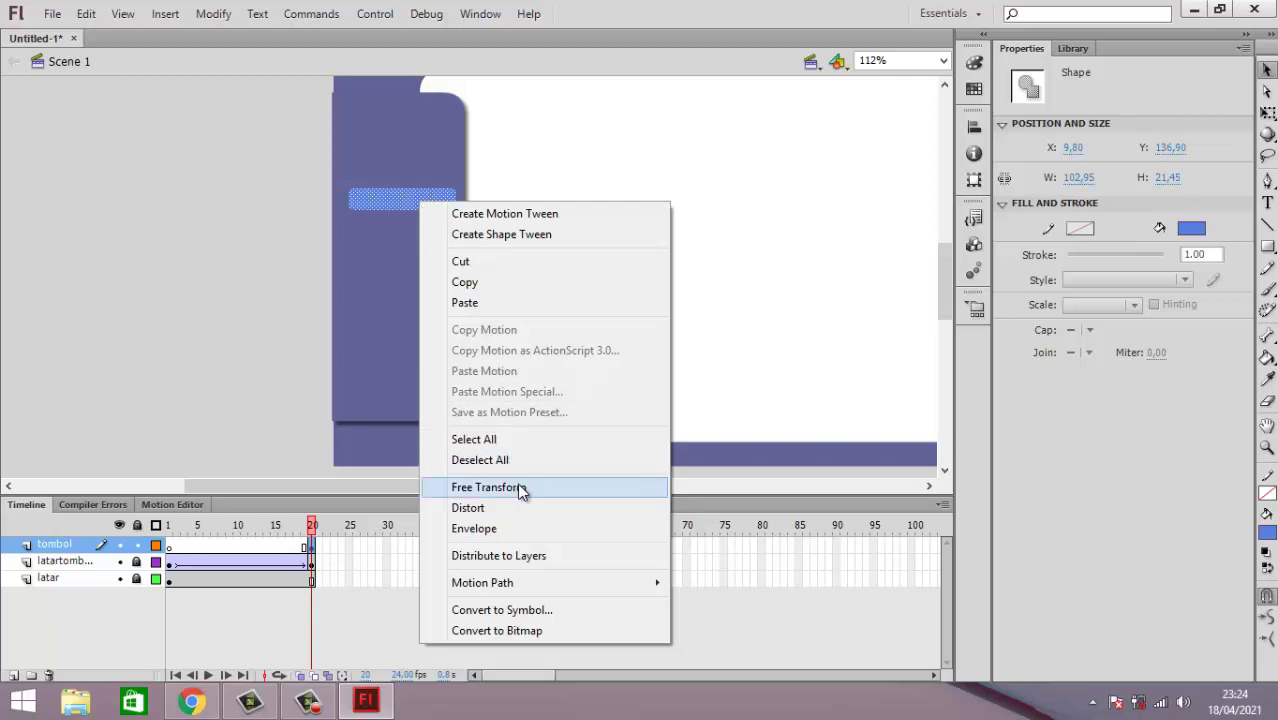
click(185, 215)
click(431, 212)
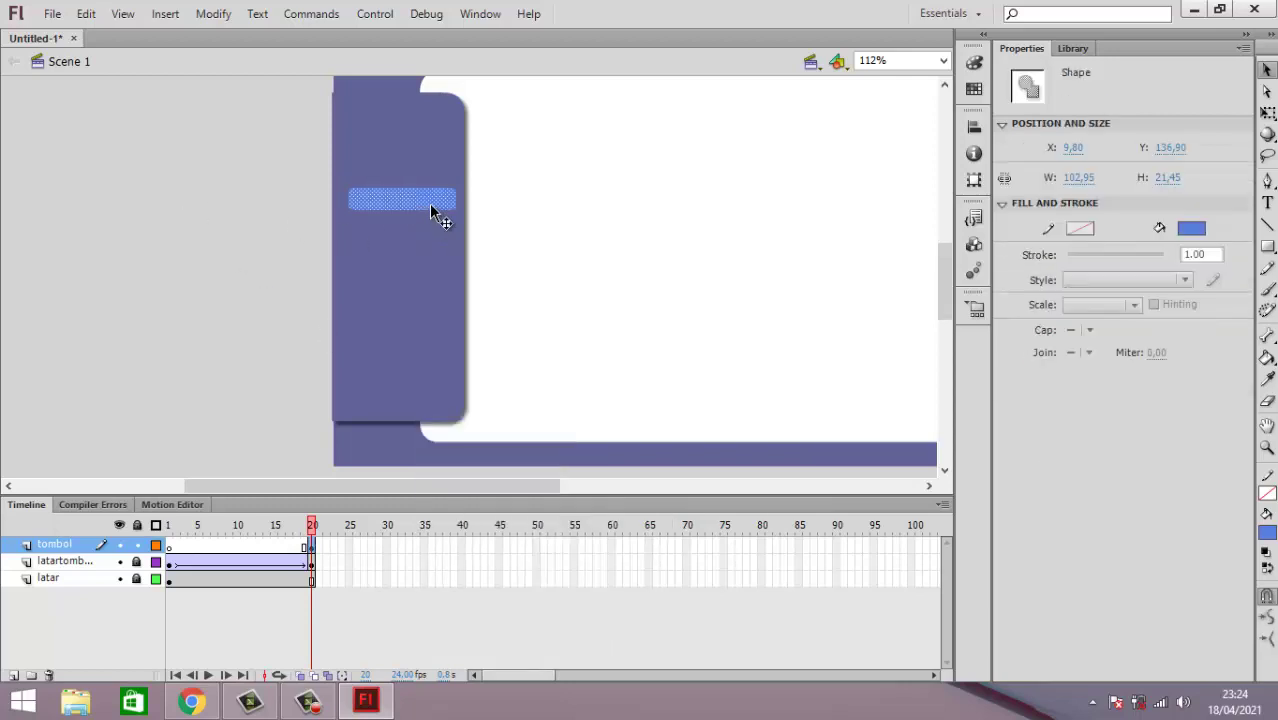
right_click(429, 203)
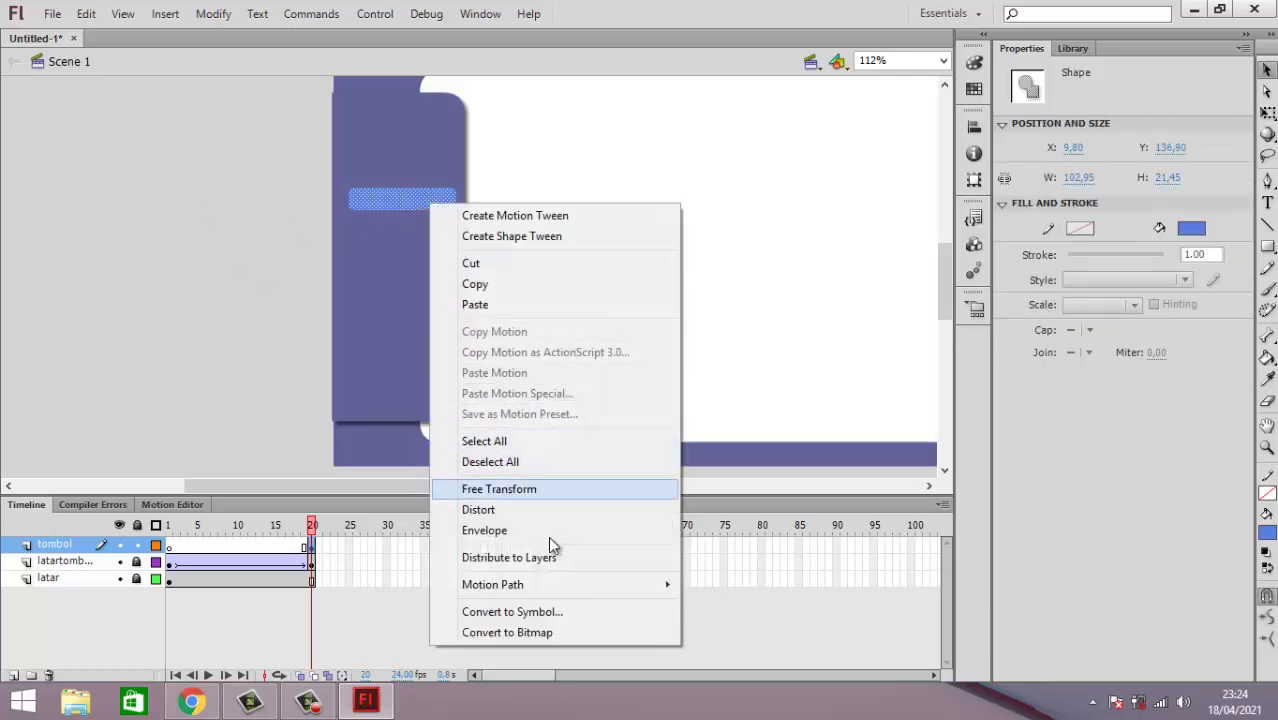
click(548, 617)
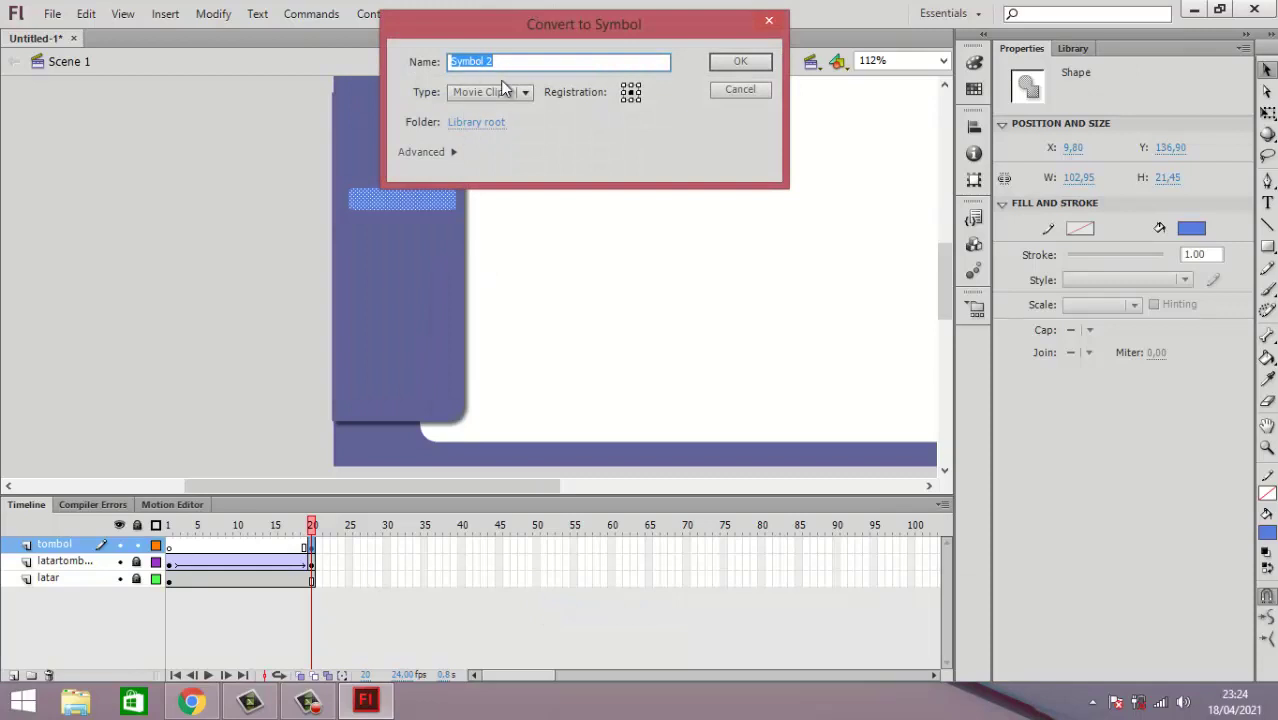
click(494, 93)
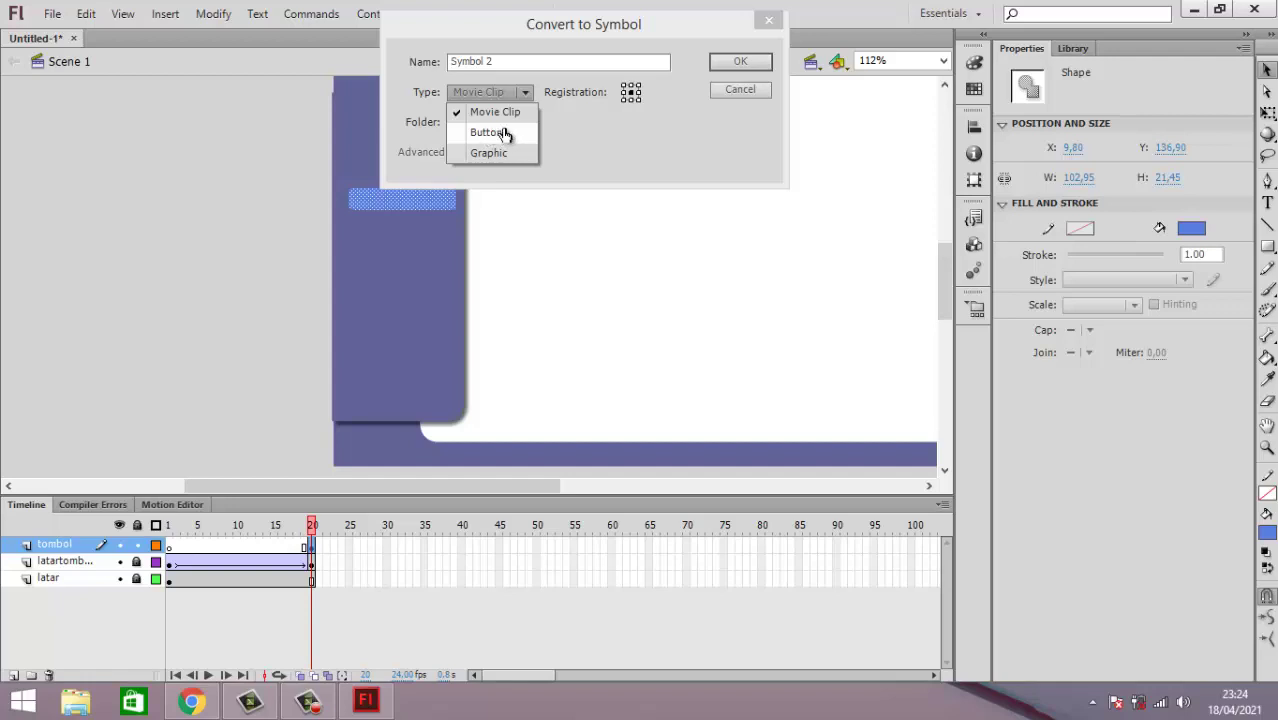
click(505, 134)
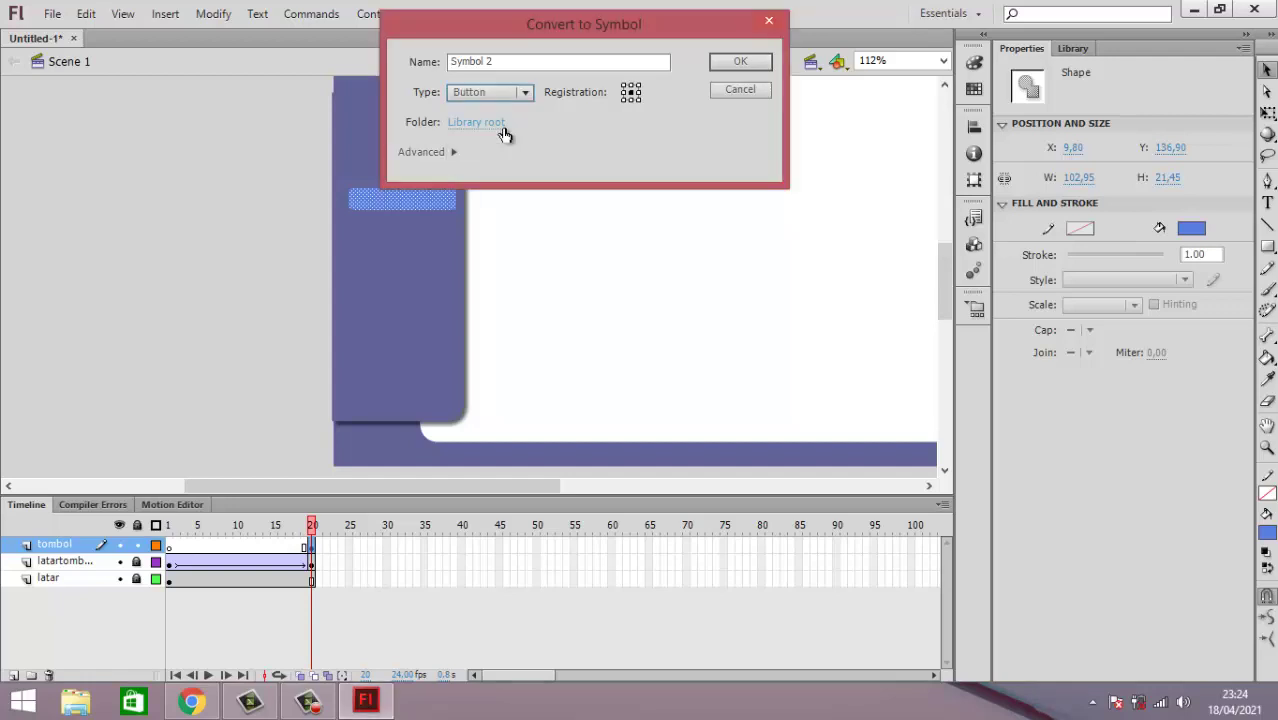
click(740, 62)
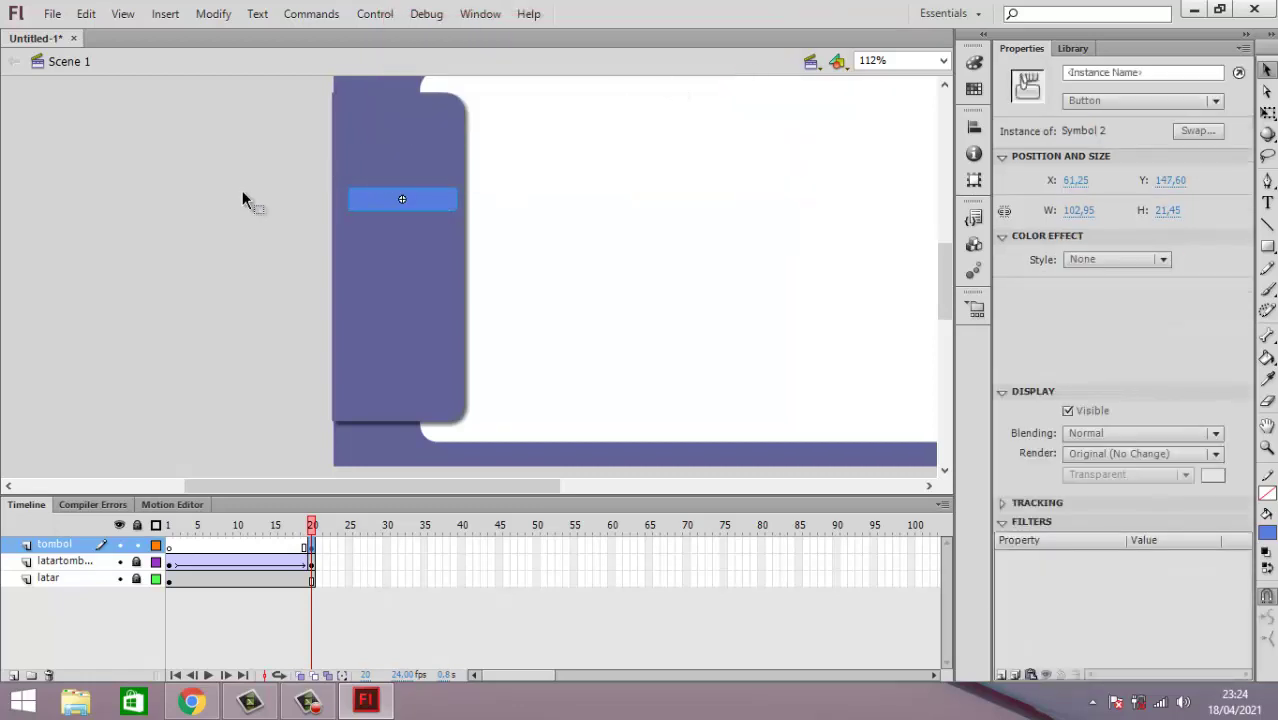
click(174, 232)
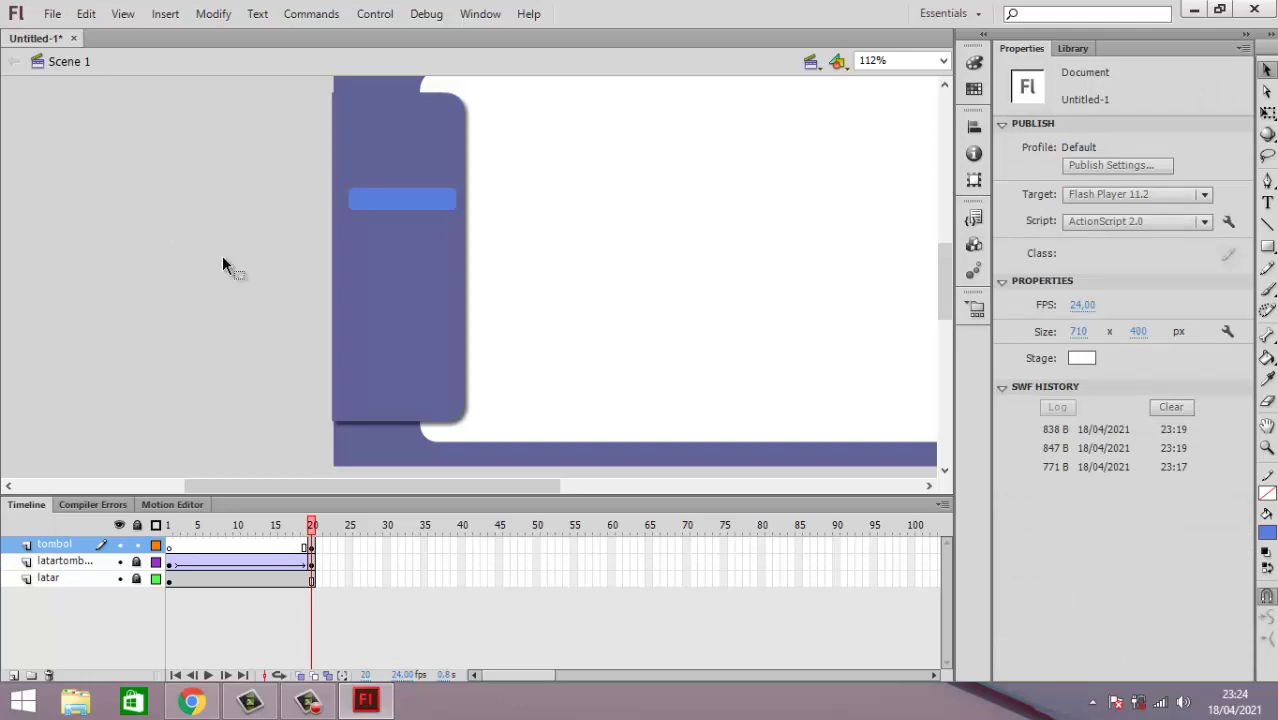
Step: Open the blue button symbol for editing and insert keyframes in its Over and Down frames
click(416, 208)
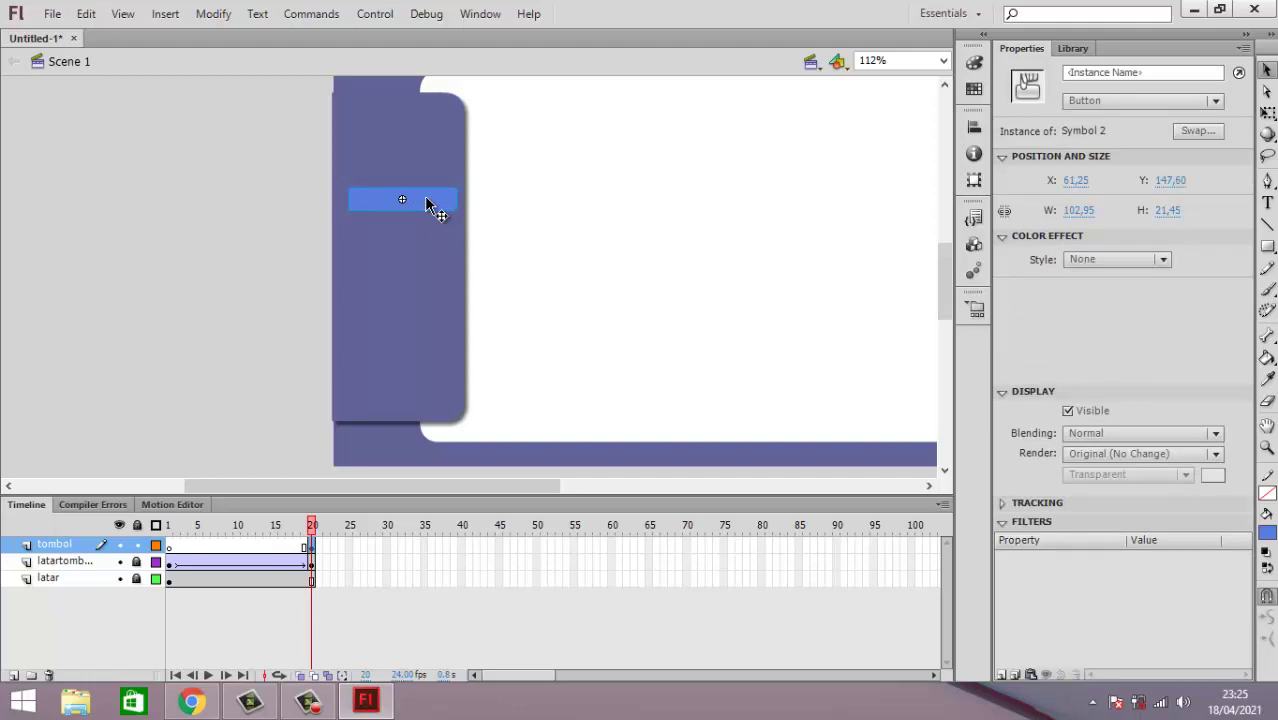
double_click(426, 204)
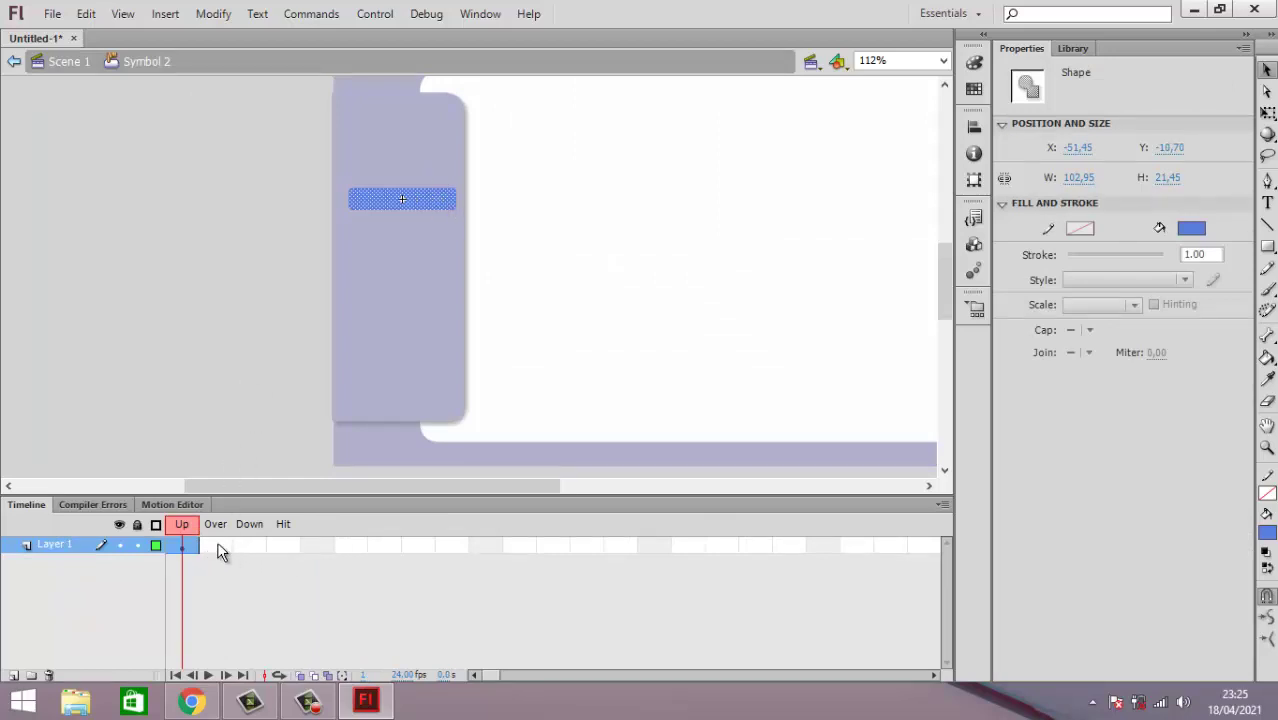
click(251, 551)
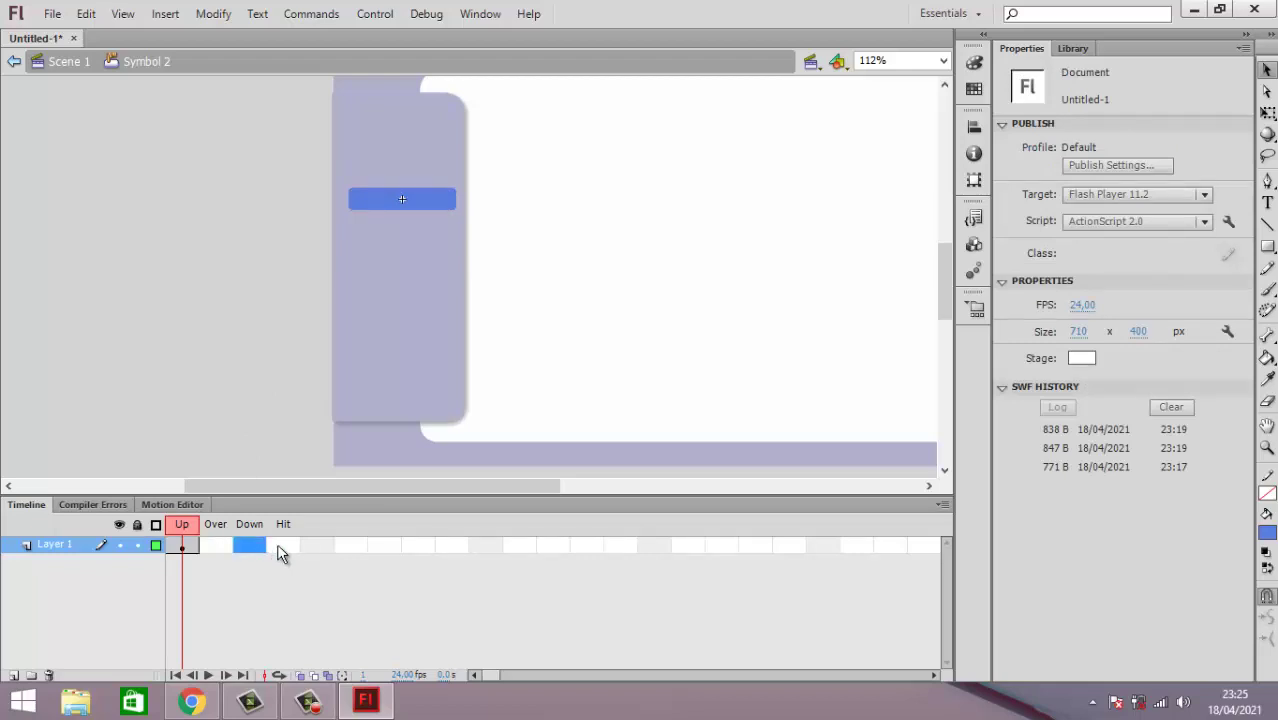
click(280, 545)
click(215, 543)
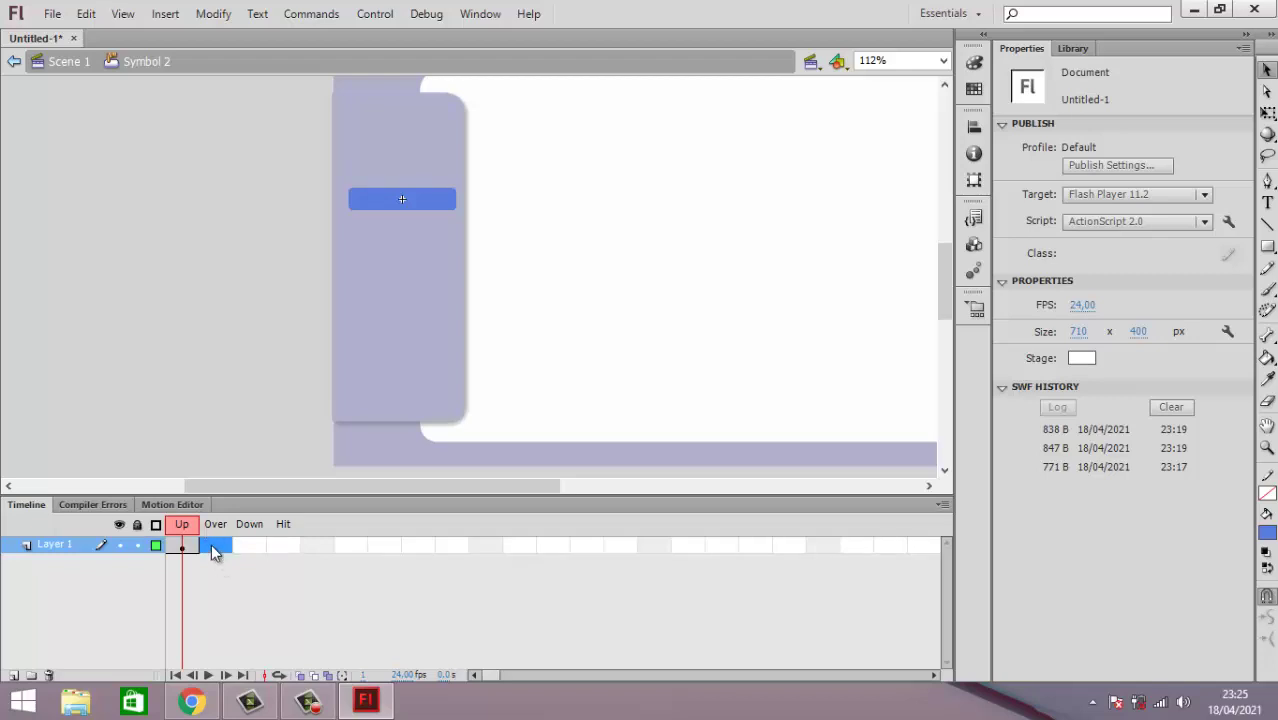
right_click(212, 549)
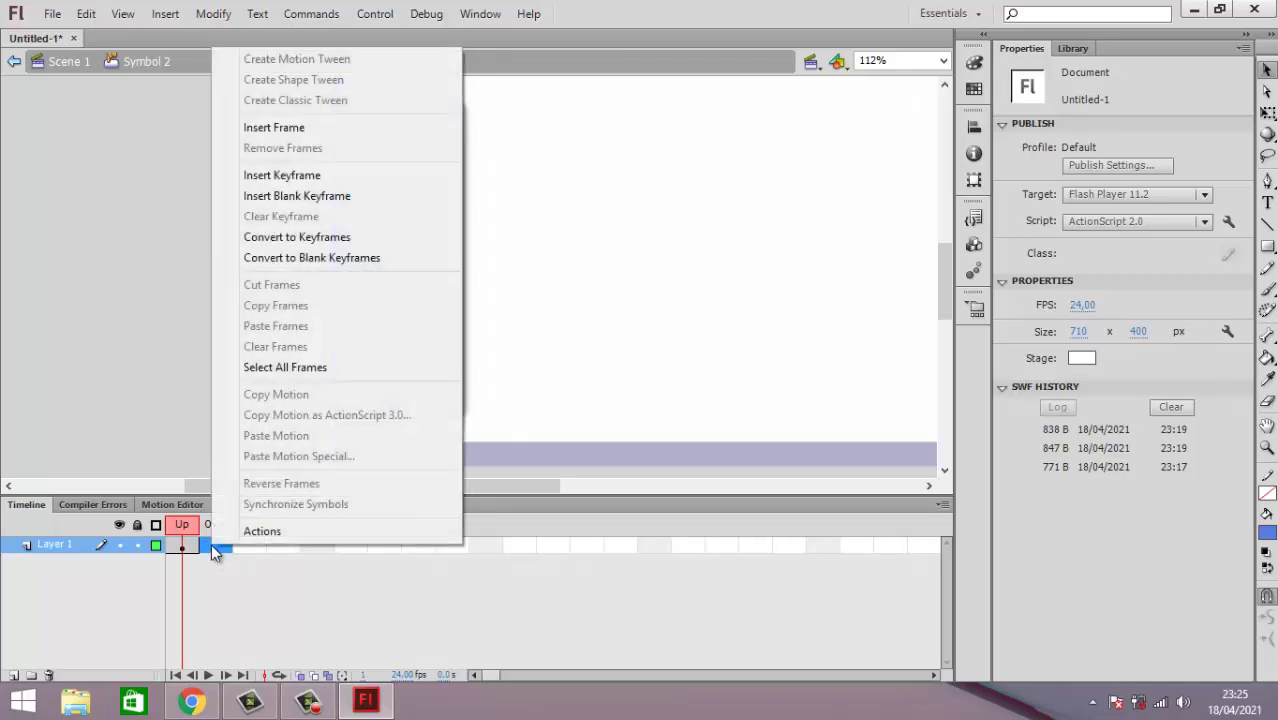
click(342, 178)
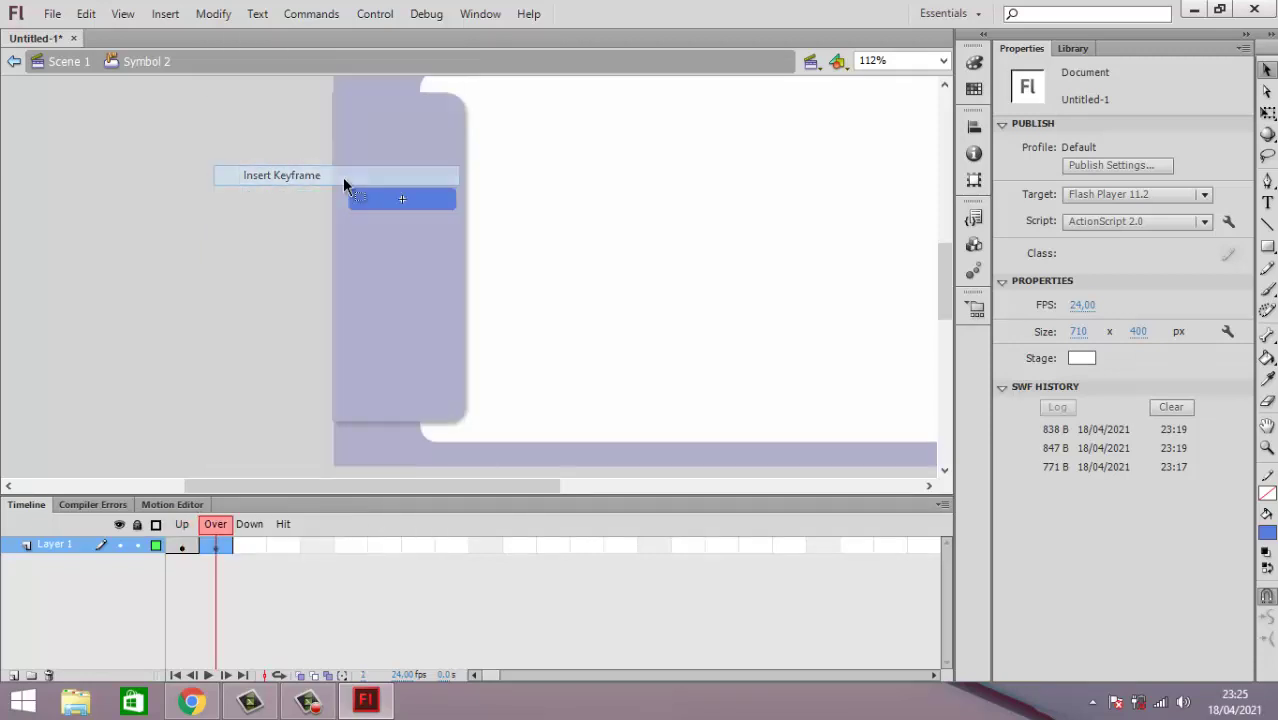
click(249, 547)
right_click(248, 548)
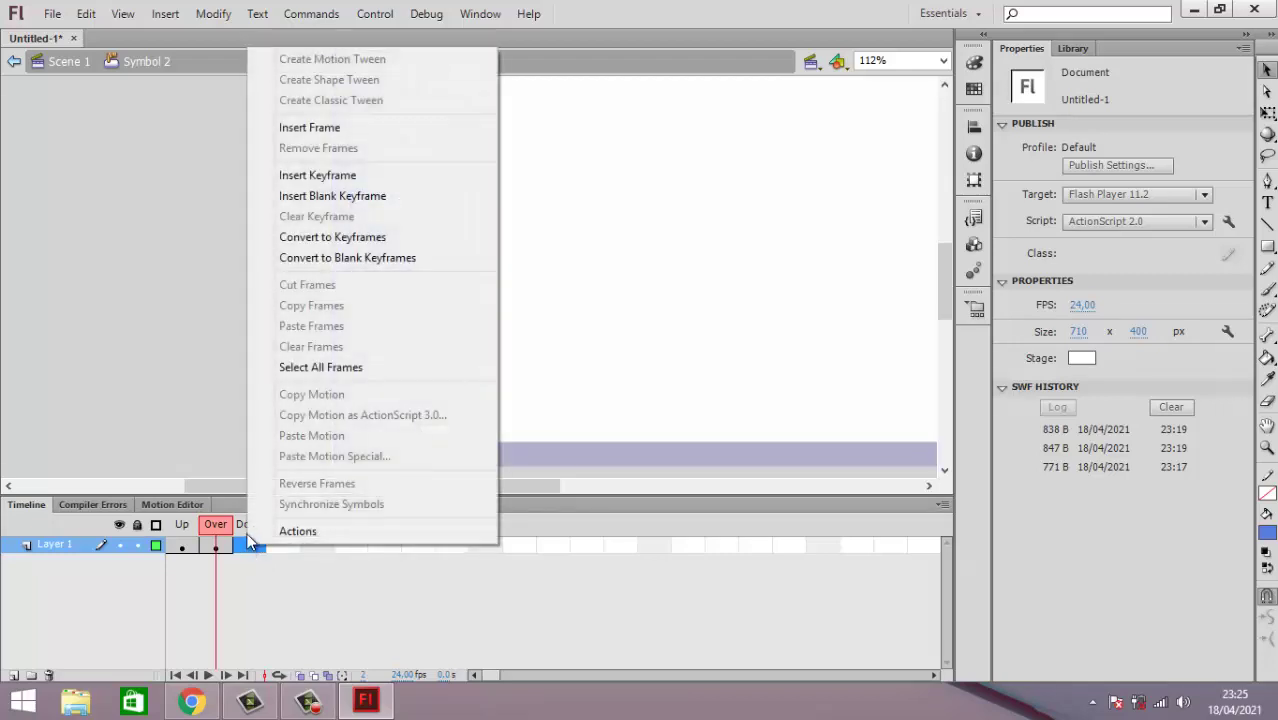
click(369, 176)
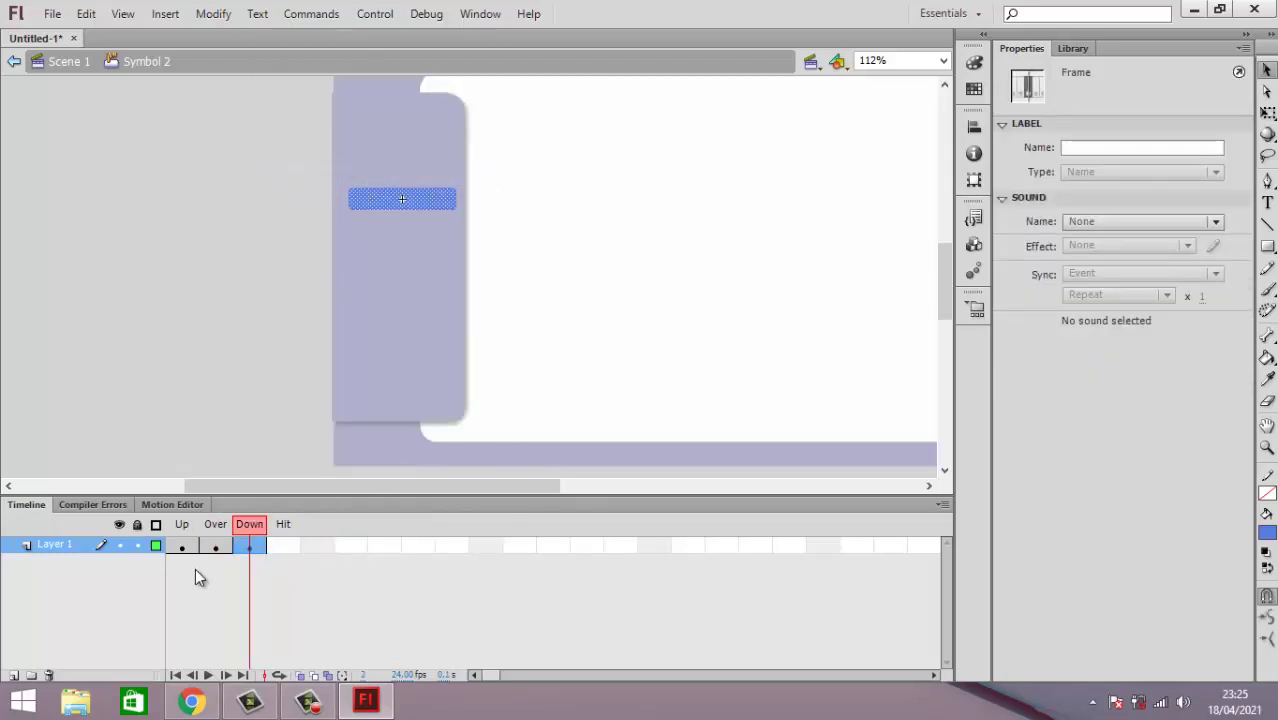
Step: Change the button symbol's fill in its Over frame to a lighter blue, #5C8CCB
click(222, 546)
click(224, 548)
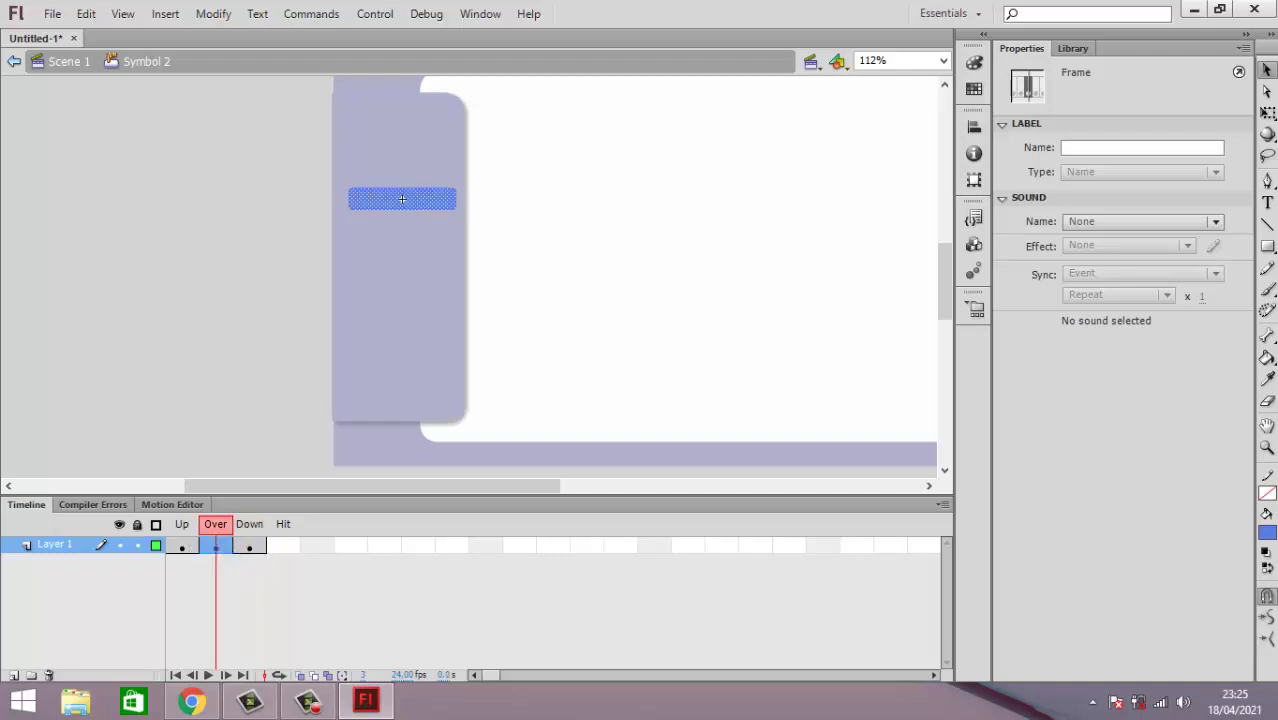
click(1267, 530)
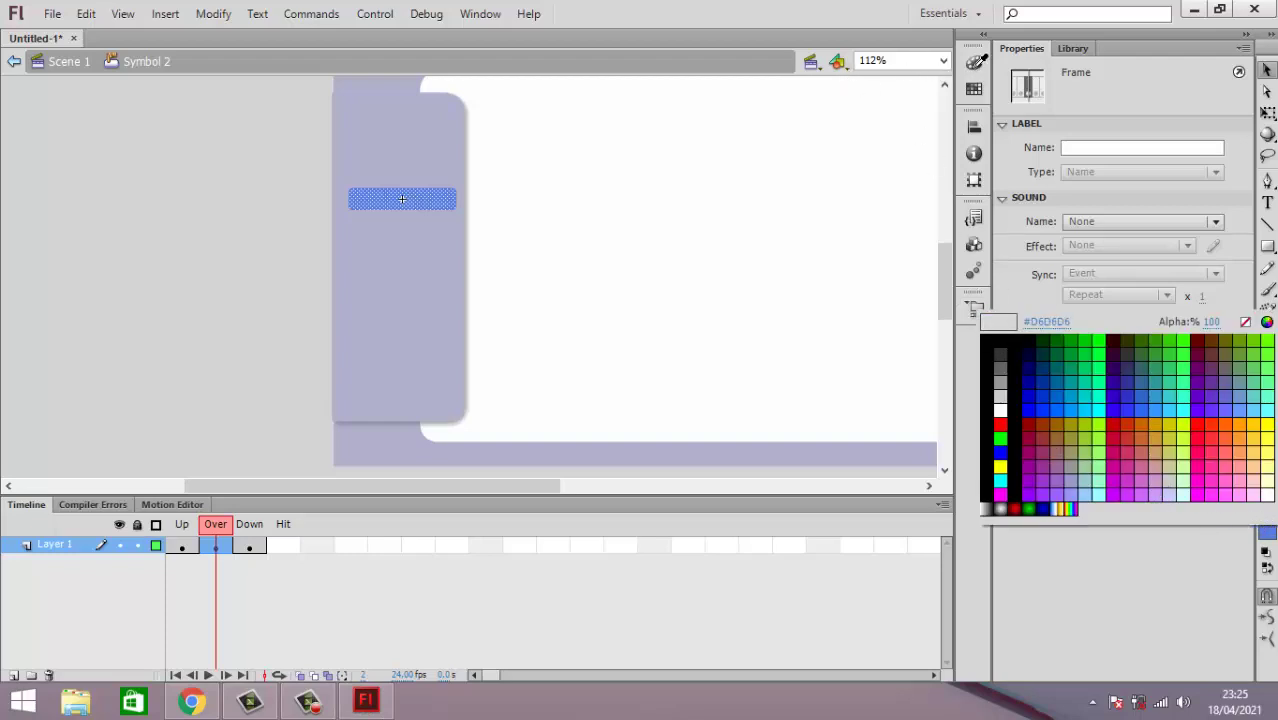
click(976, 62)
click(975, 64)
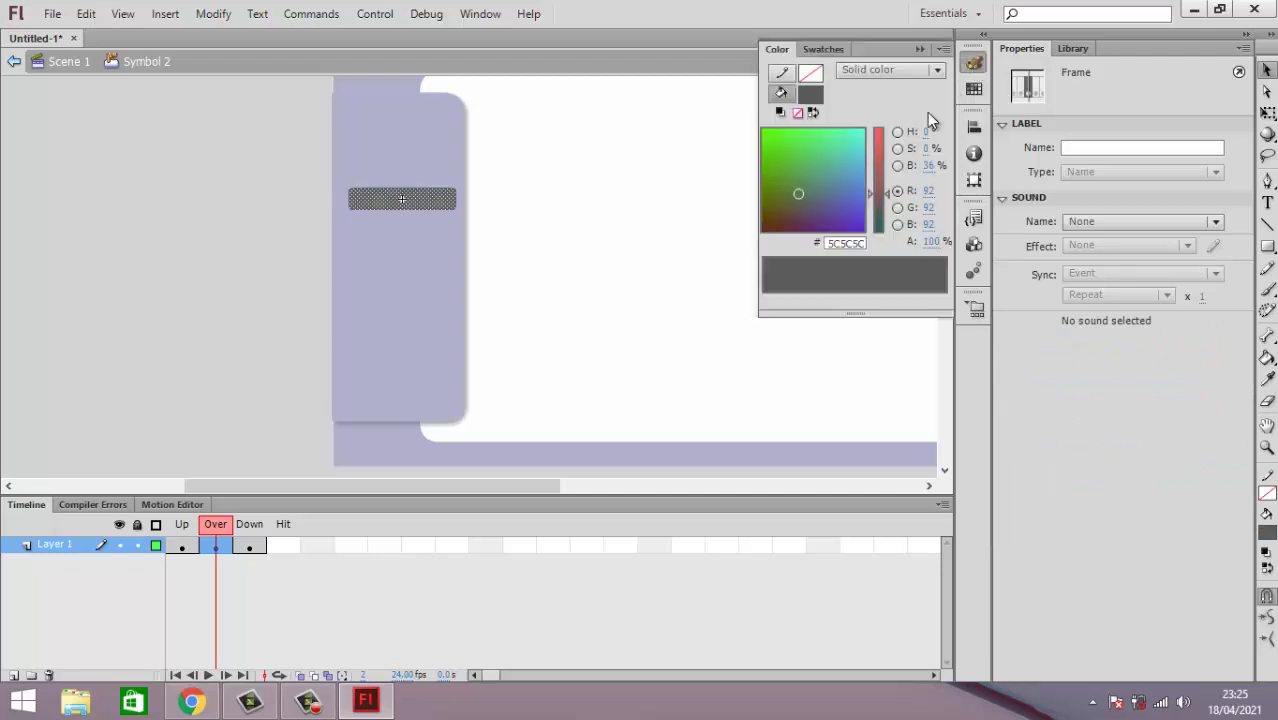
click(831, 182)
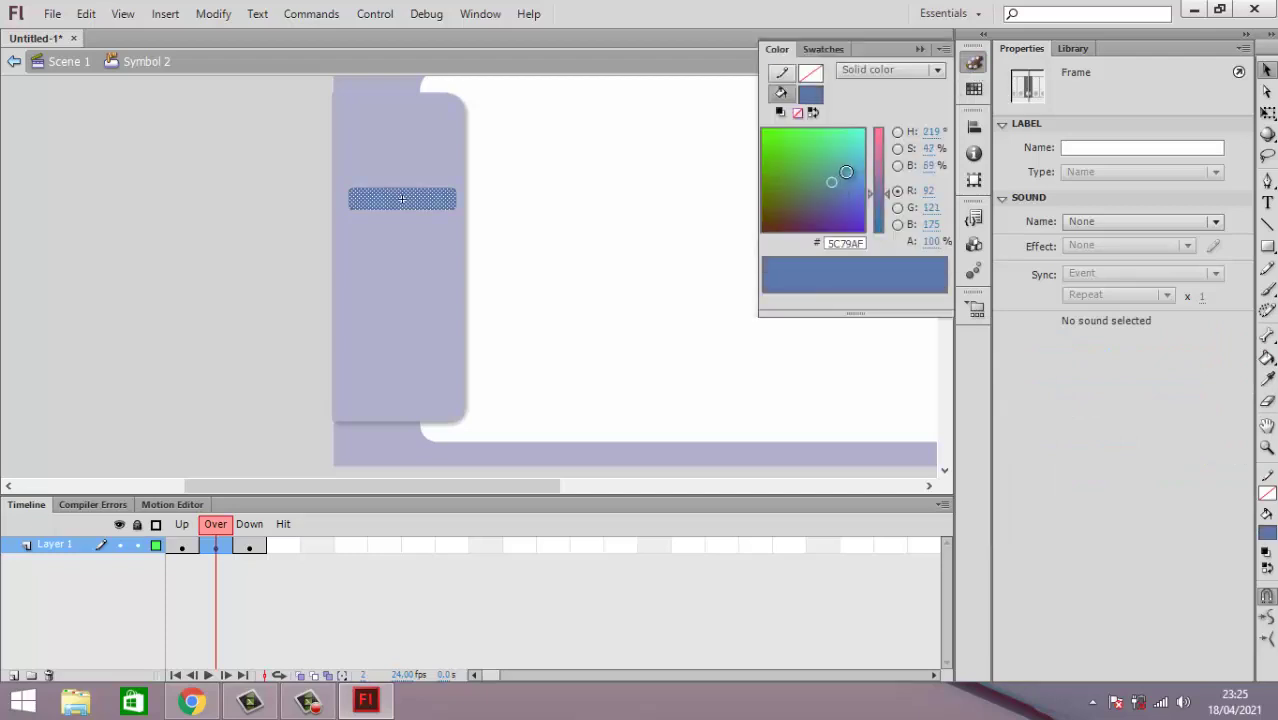
click(843, 175)
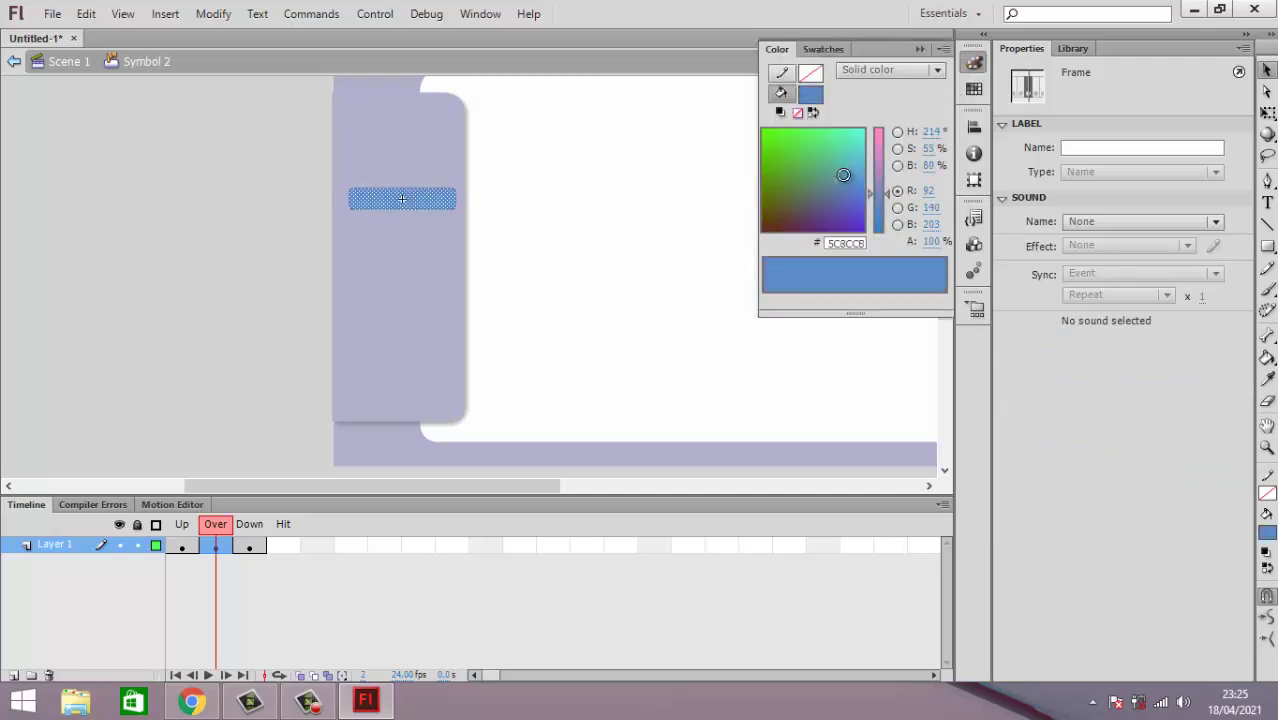
click(642, 245)
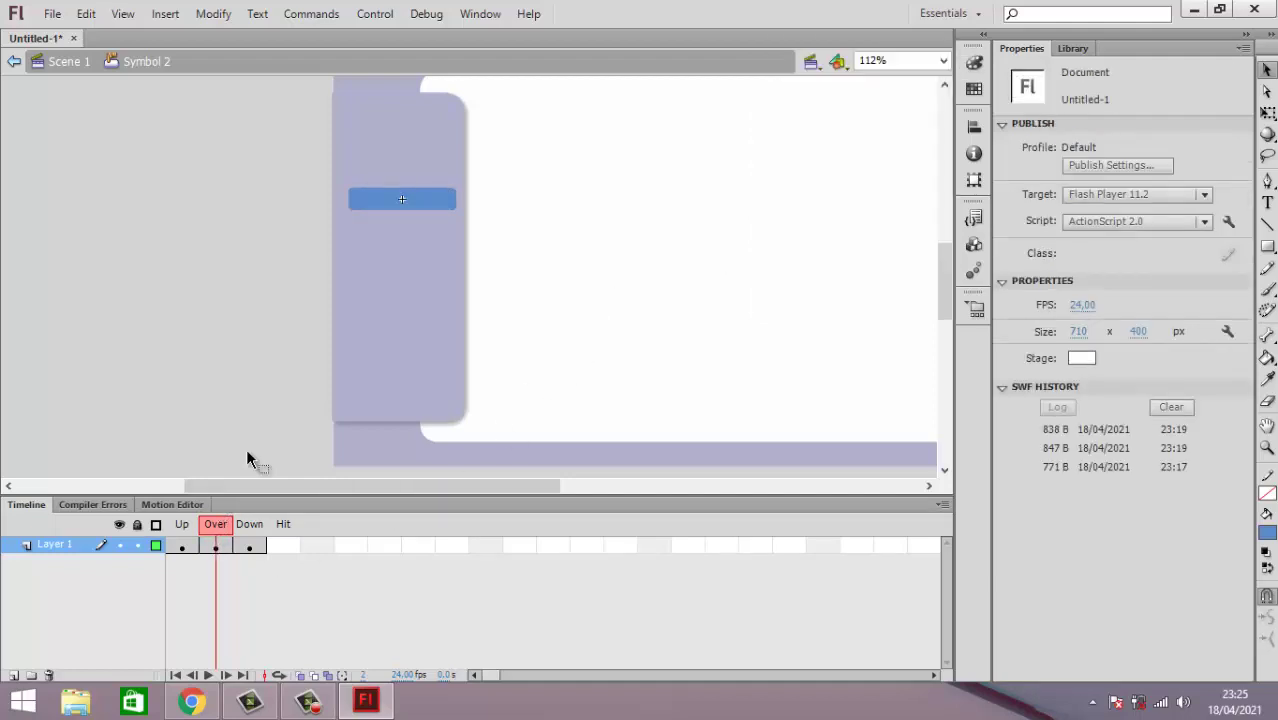
Step: Return to Scene 1, test the movie, and close the preview
click(66, 62)
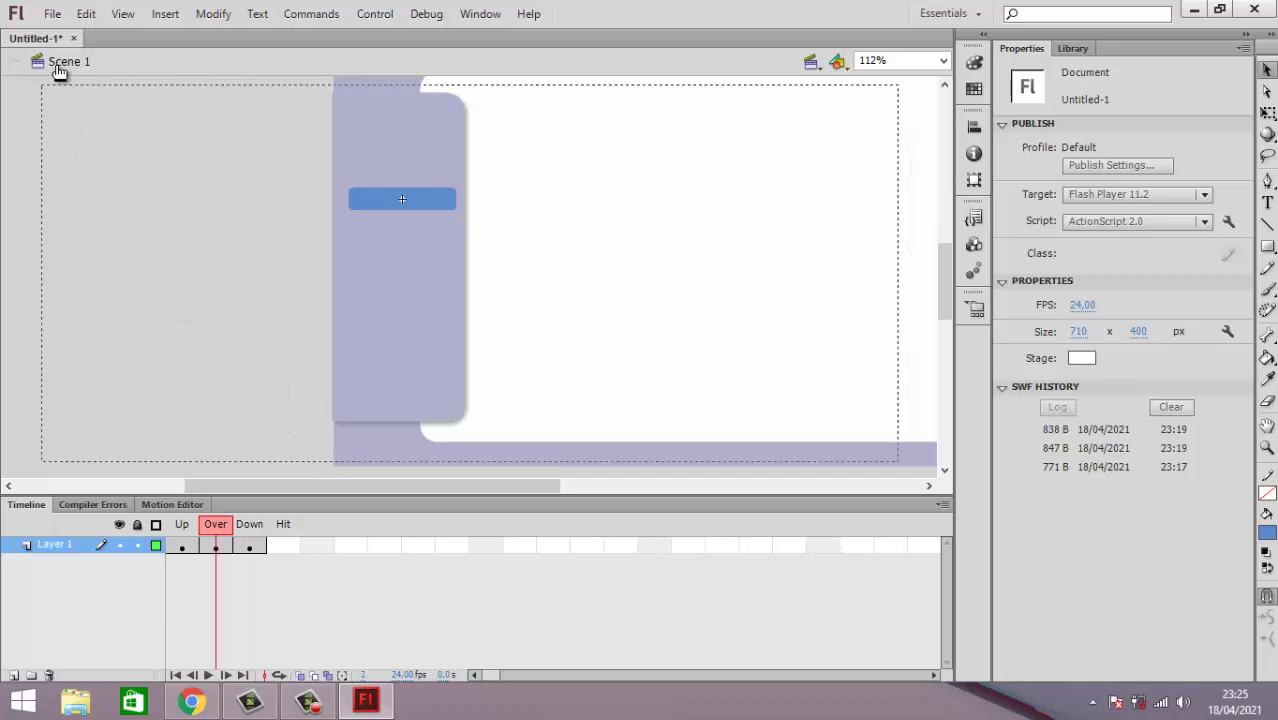
click(230, 347)
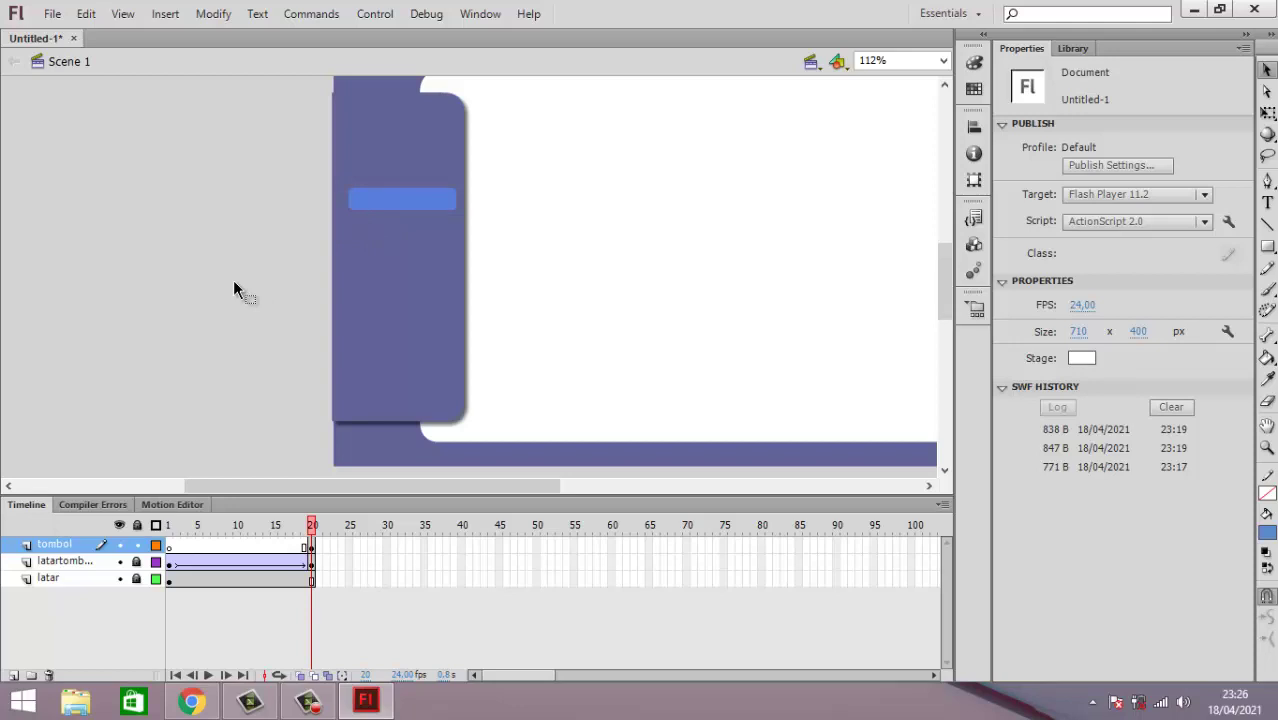
key(ctrl+Return)
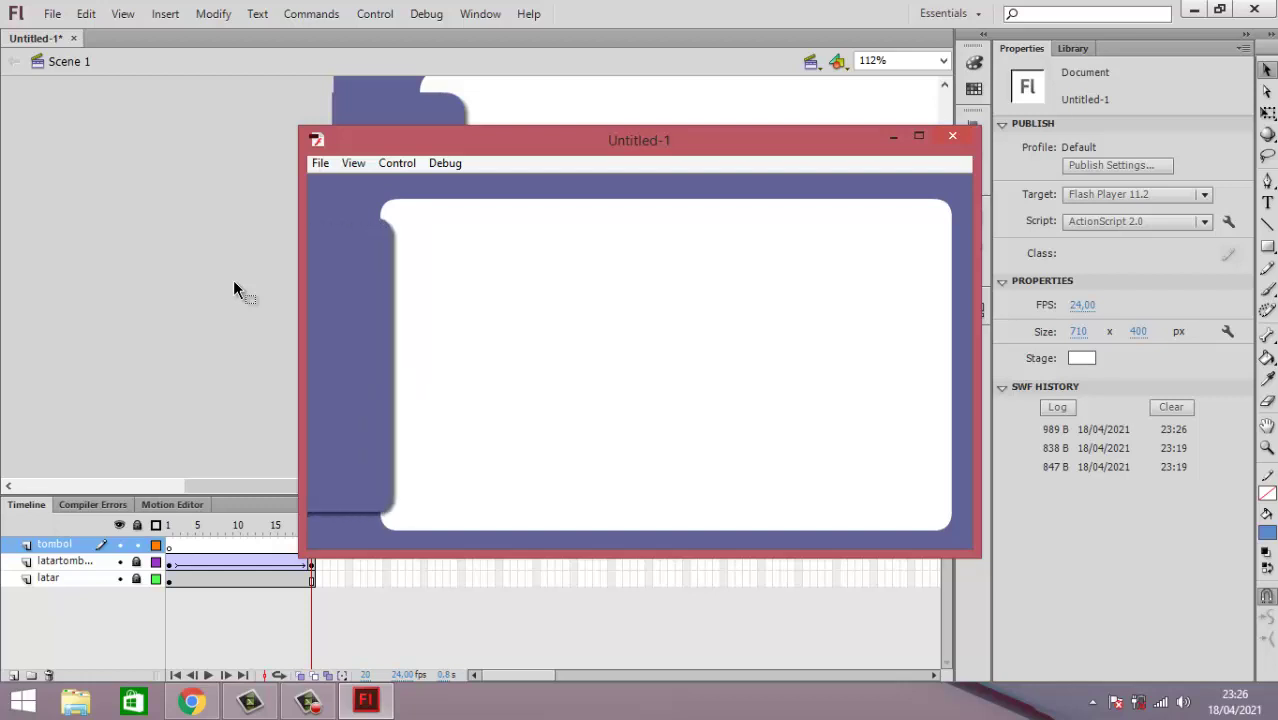
click(953, 136)
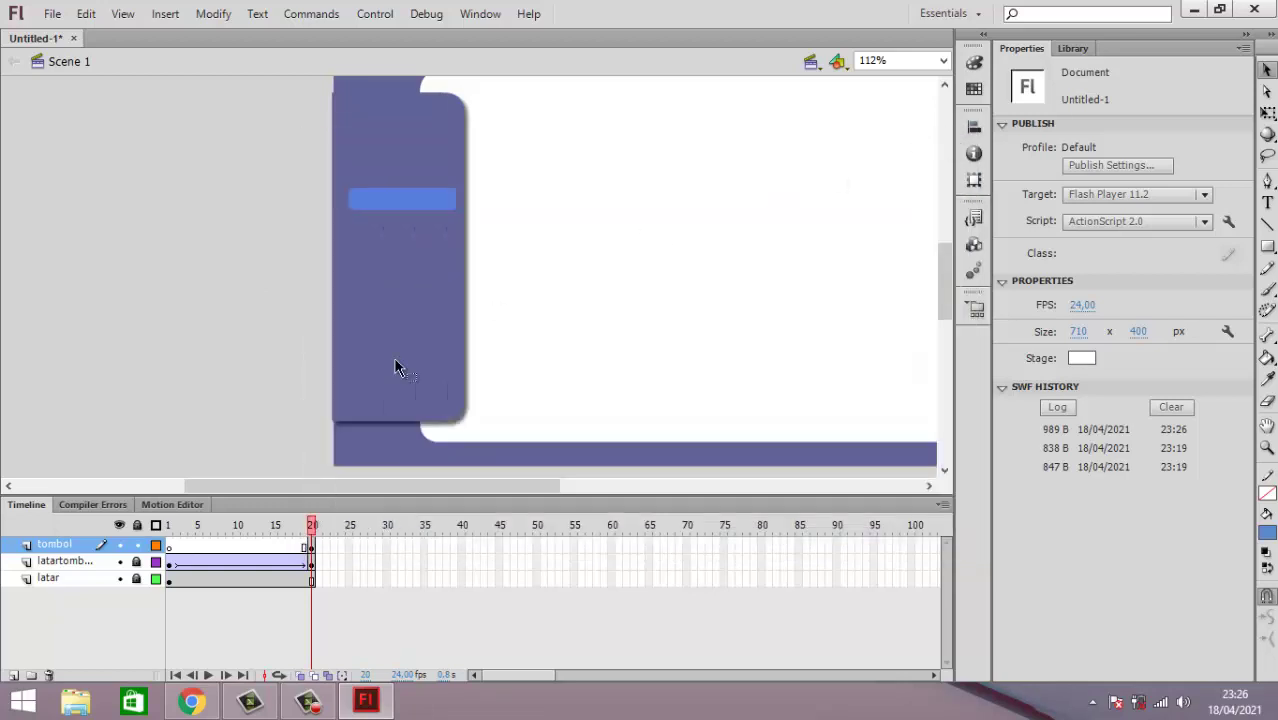
Step: Try to add a stop() action at frame 20 of the latar layer
click(311, 549)
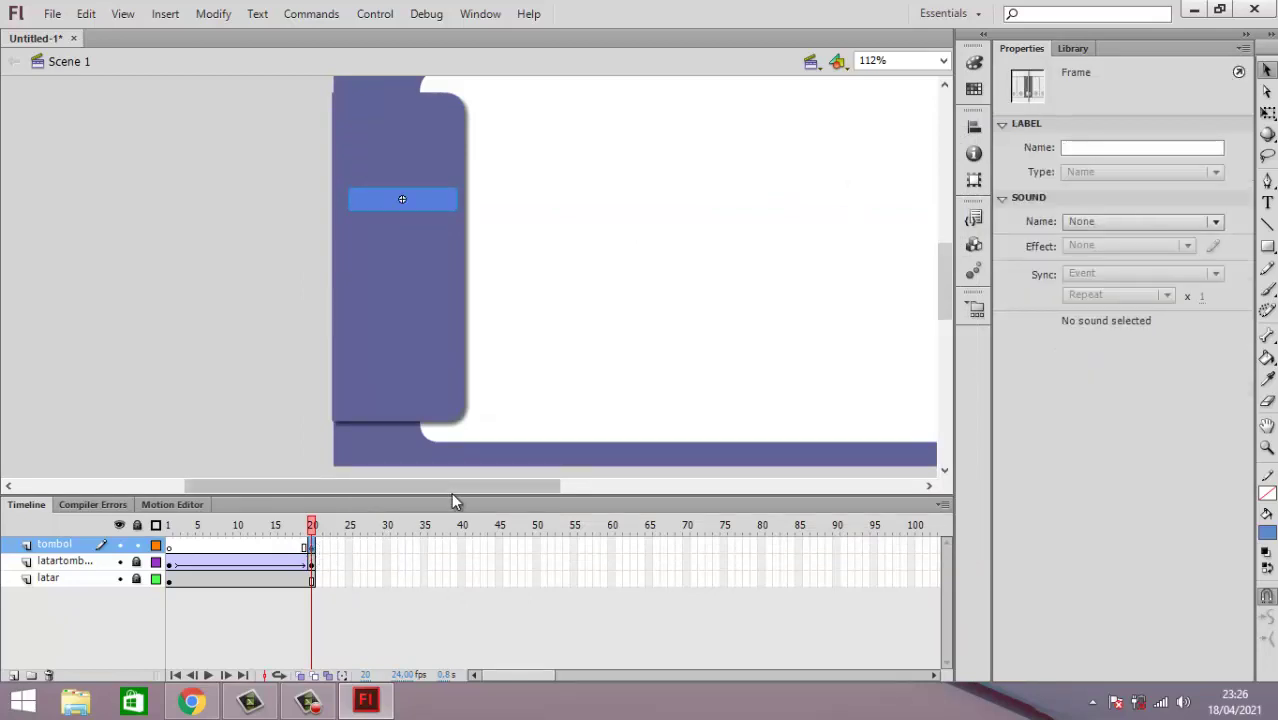
drag(454, 493, 455, 474)
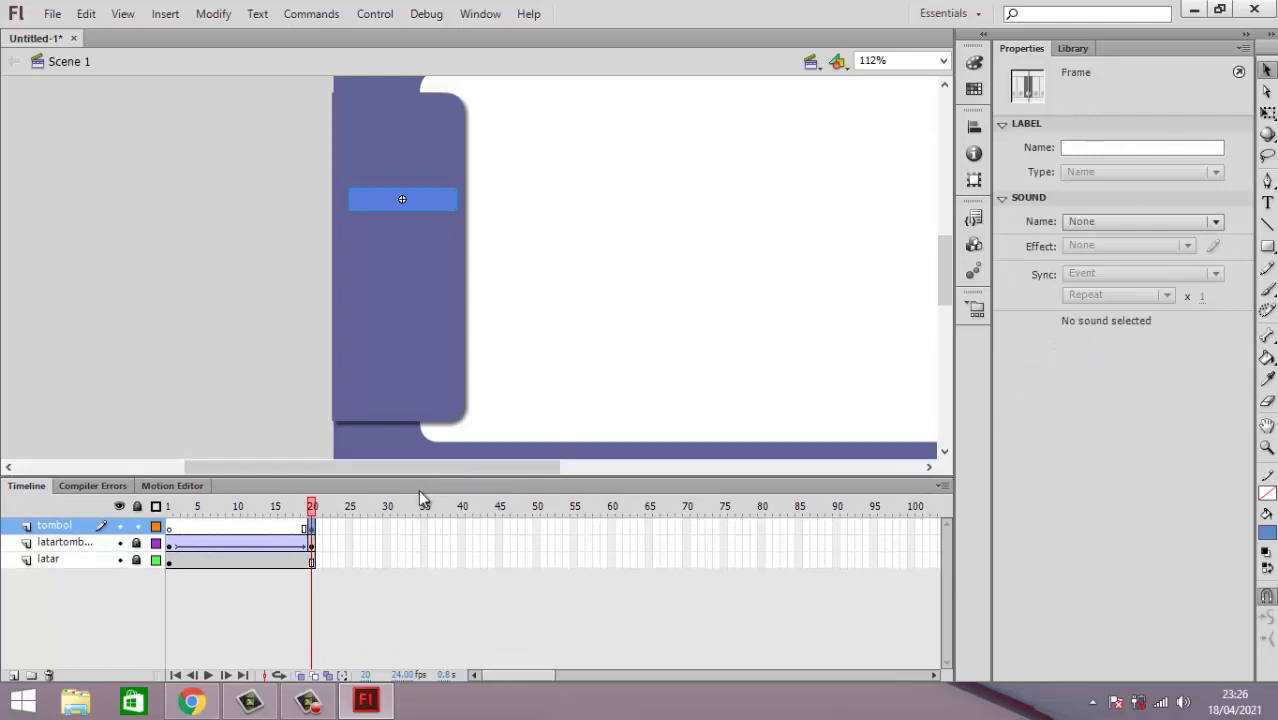
click(312, 528)
click(311, 561)
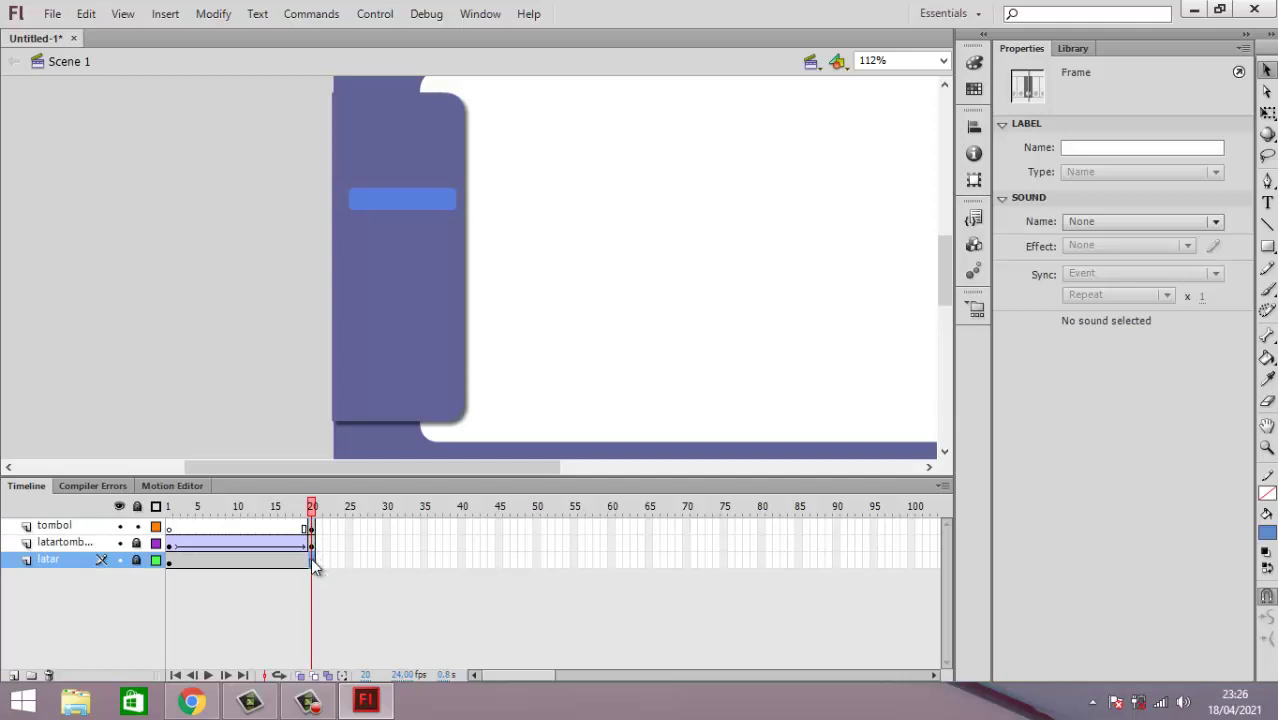
right_click(311, 558)
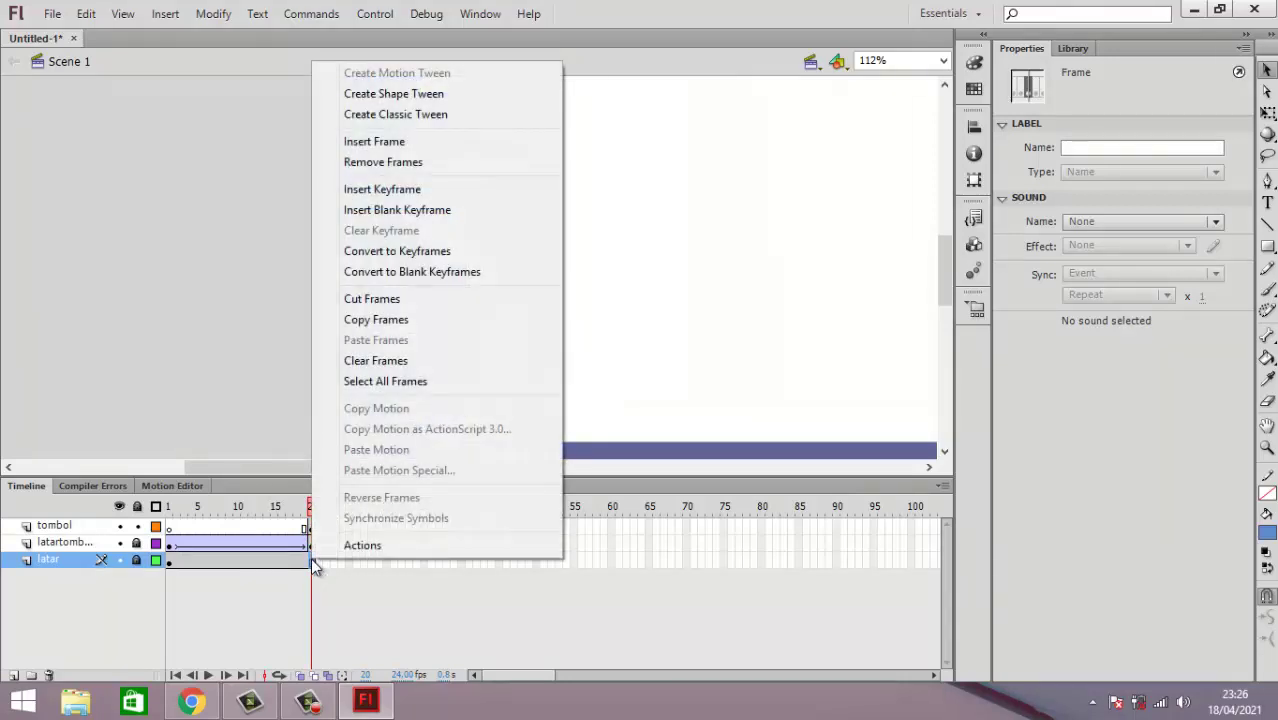
click(375, 546)
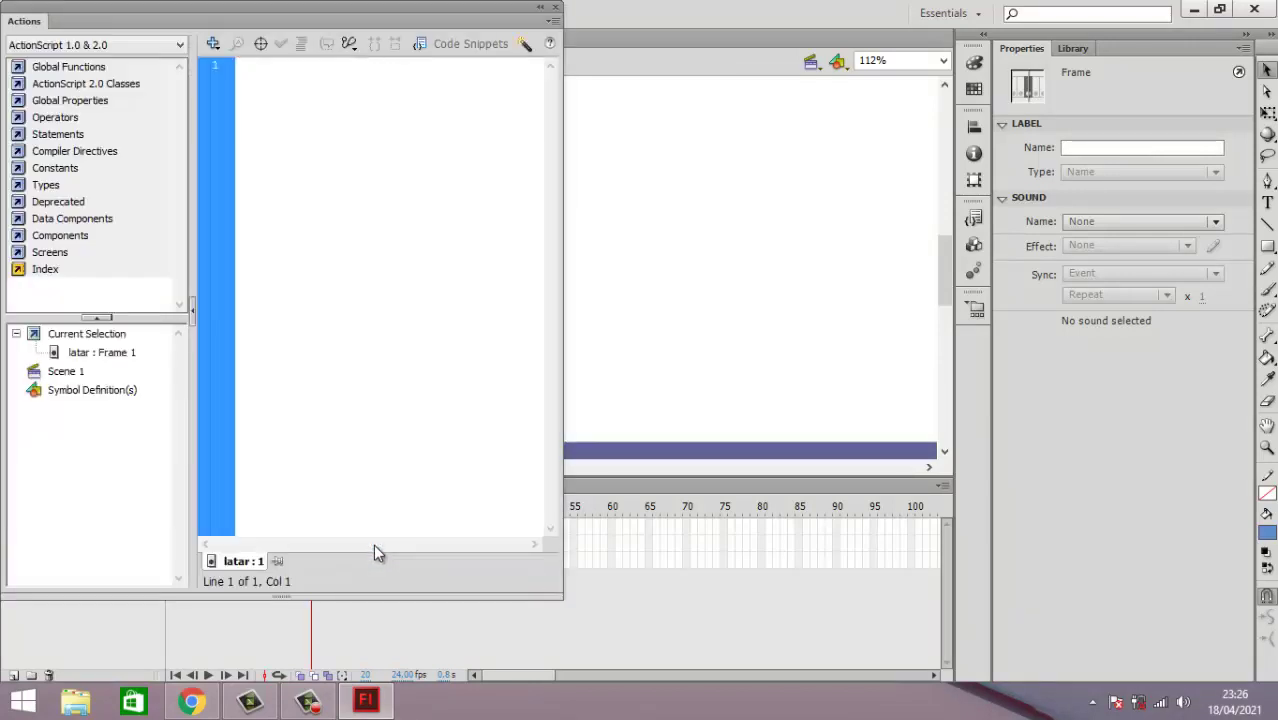
click(212, 45)
mouse_move(362, 66)
mouse_move(512, 67)
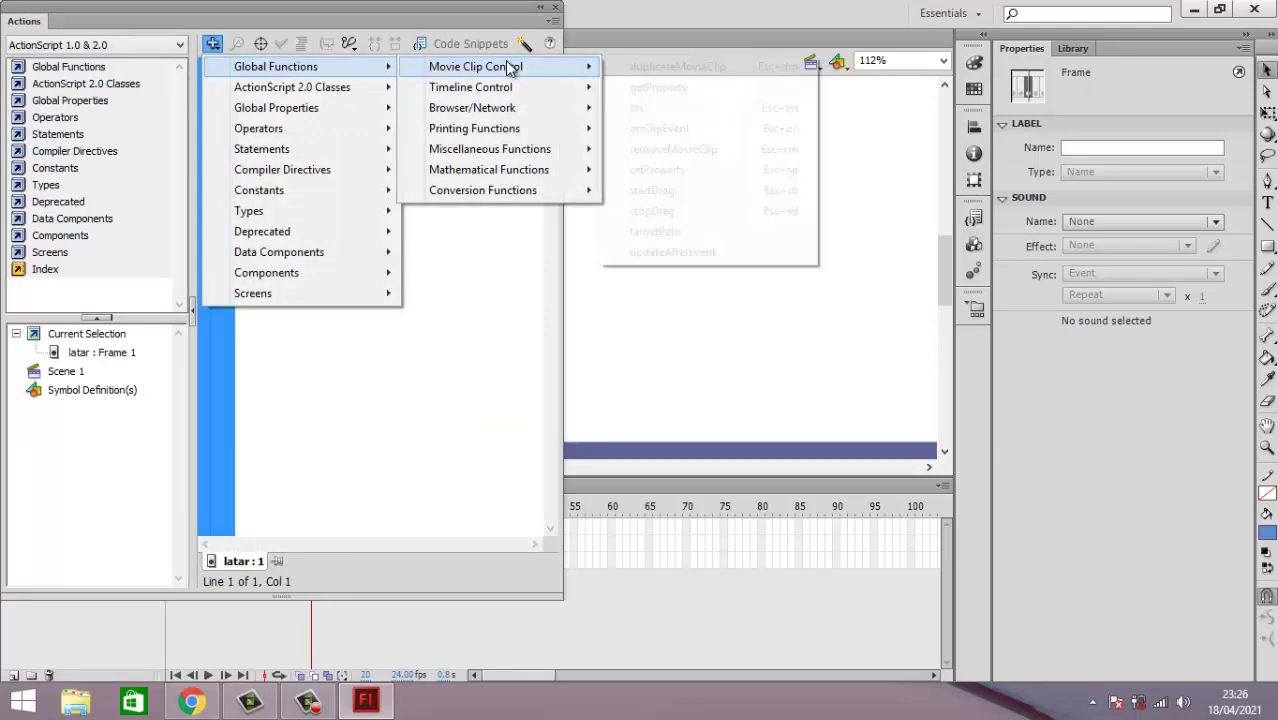
mouse_move(510, 90)
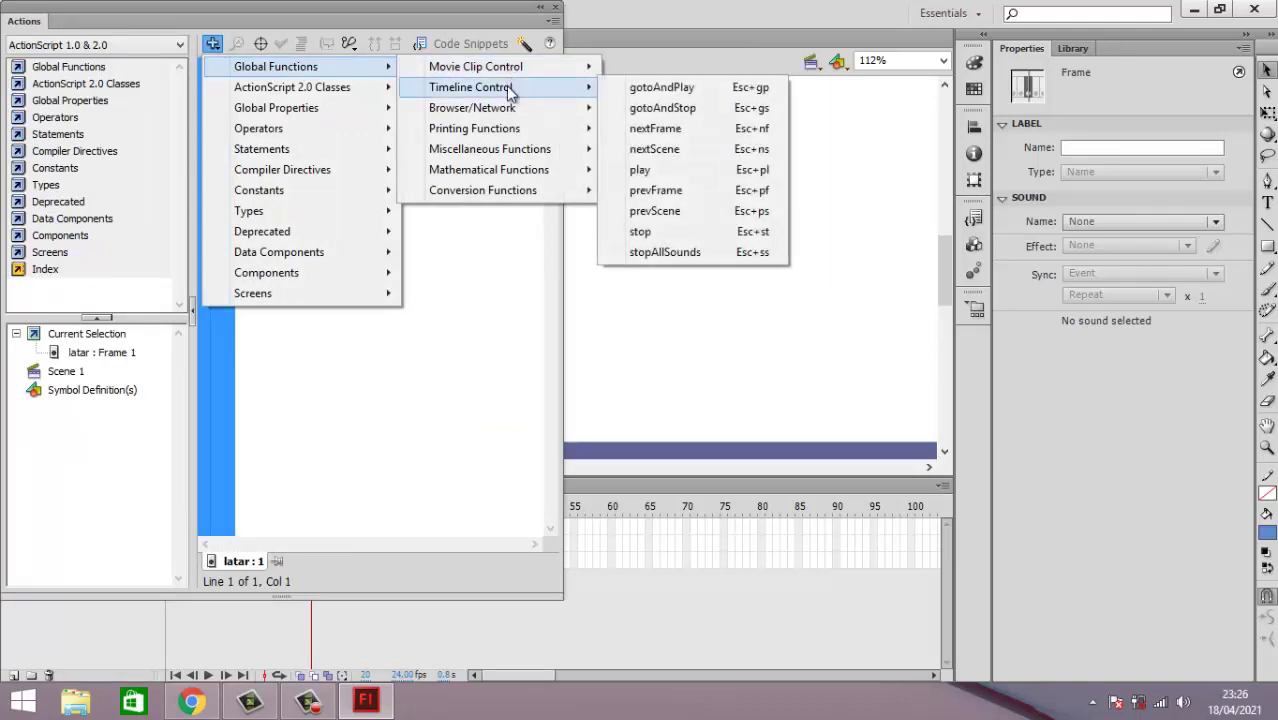
click(657, 232)
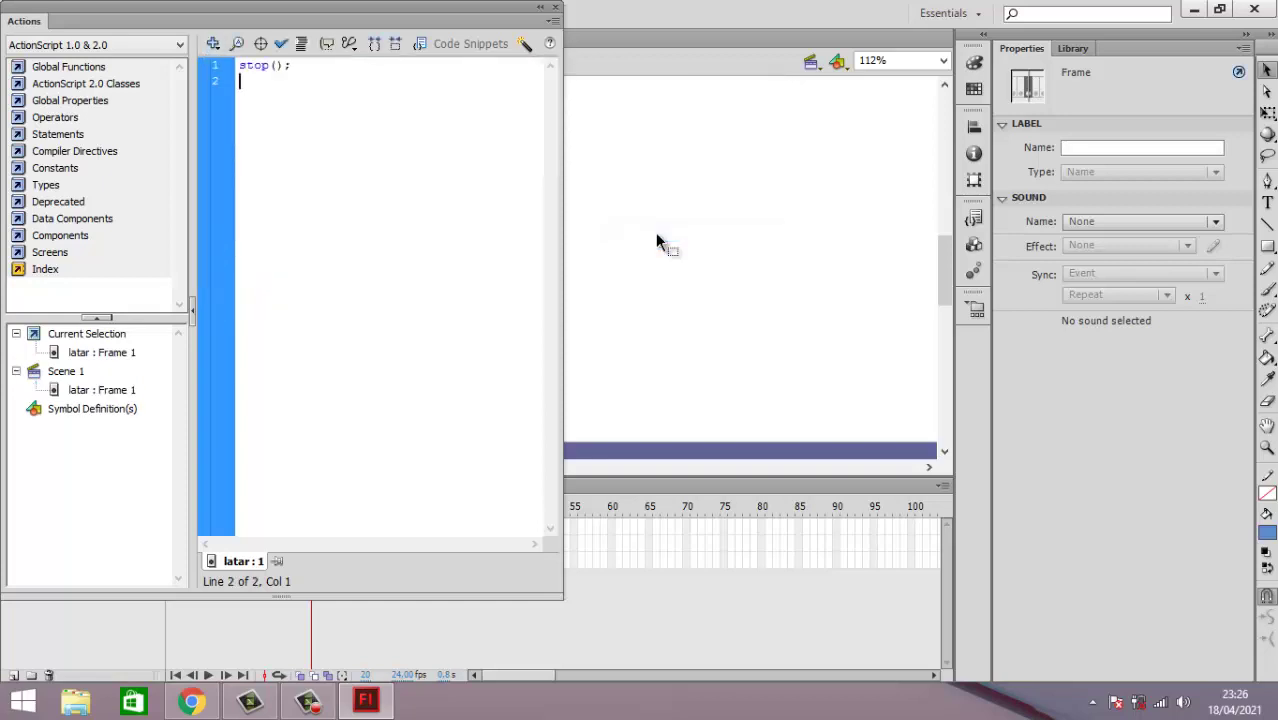
click(556, 8)
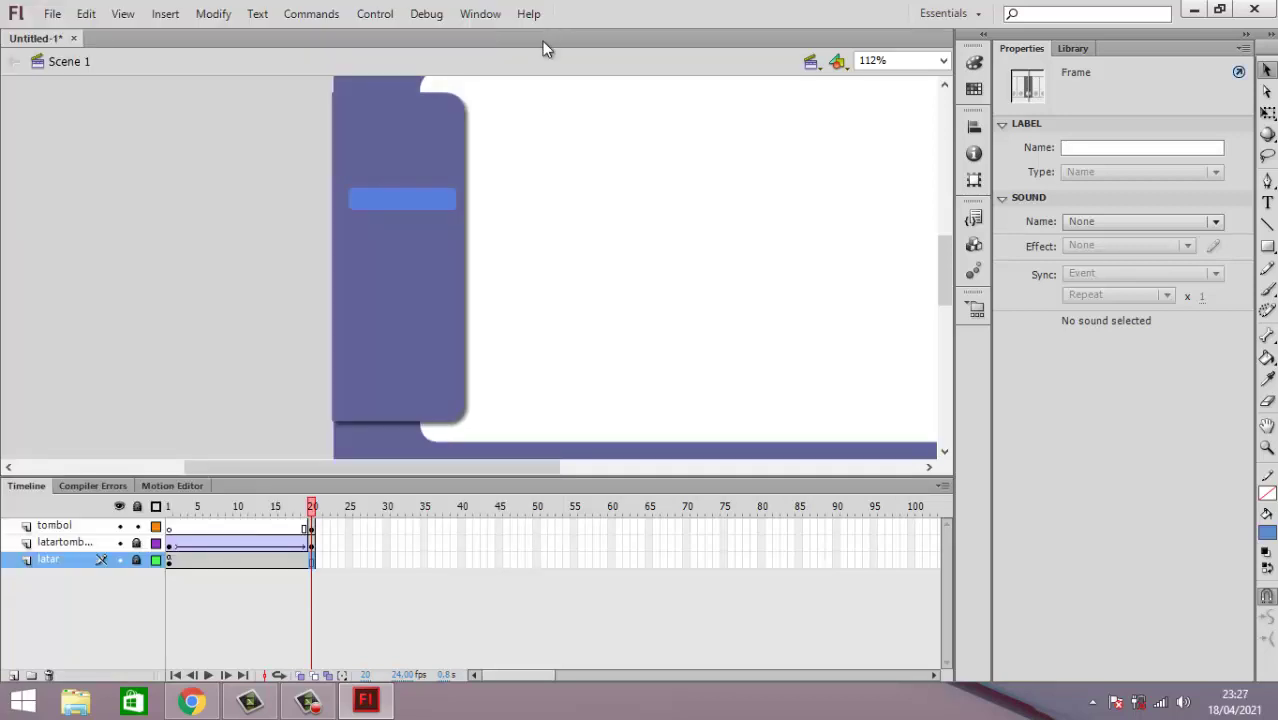
Step: Delete the stop() code from frame 1 of the latar layer
click(181, 314)
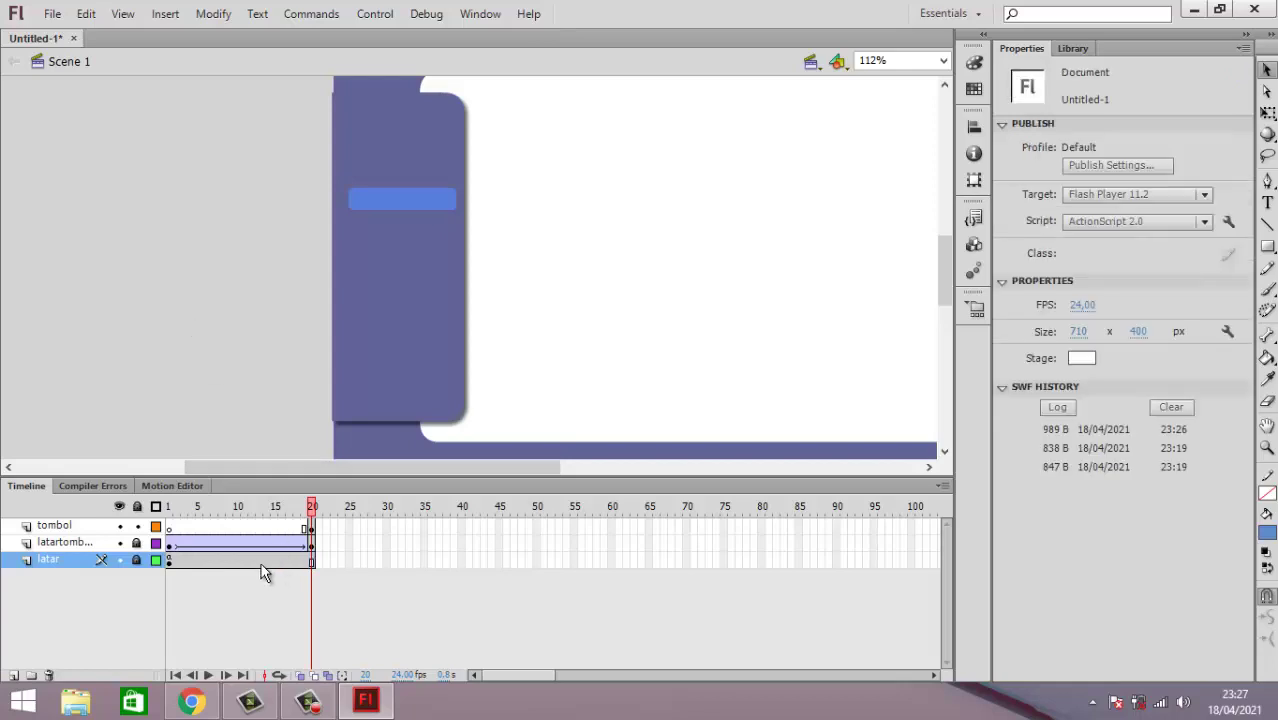
click(169, 560)
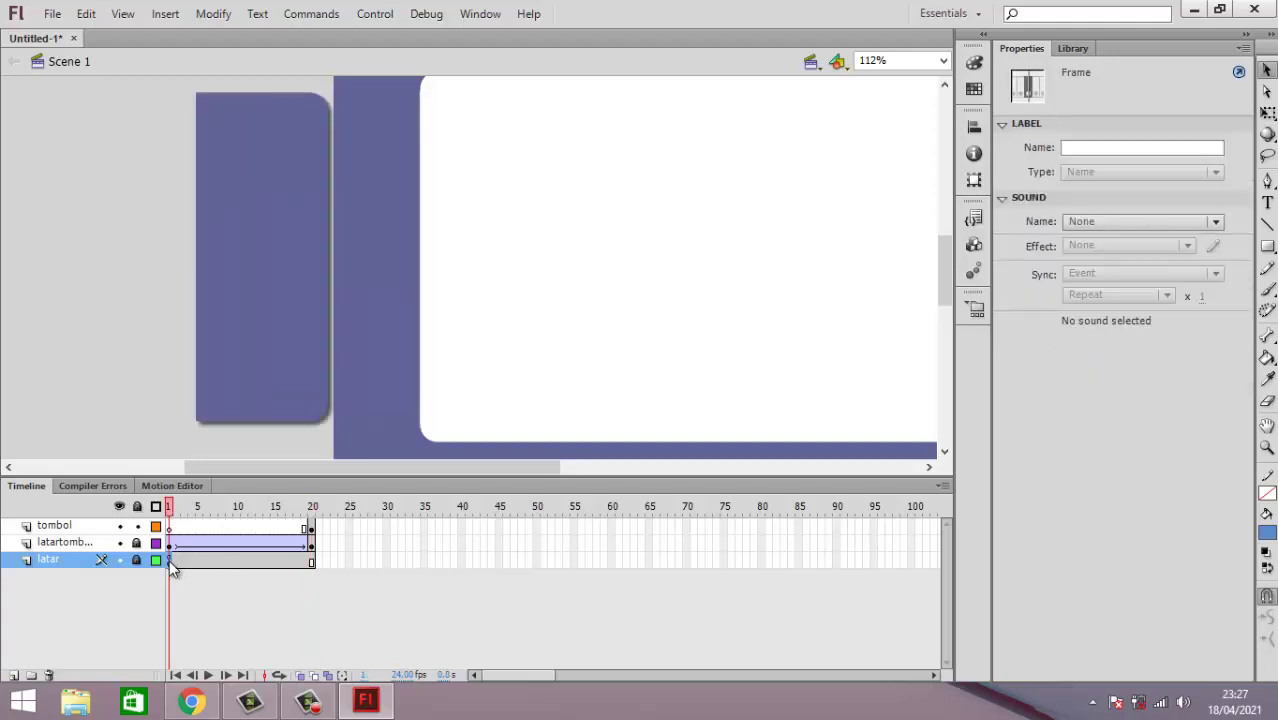
right_click(169, 560)
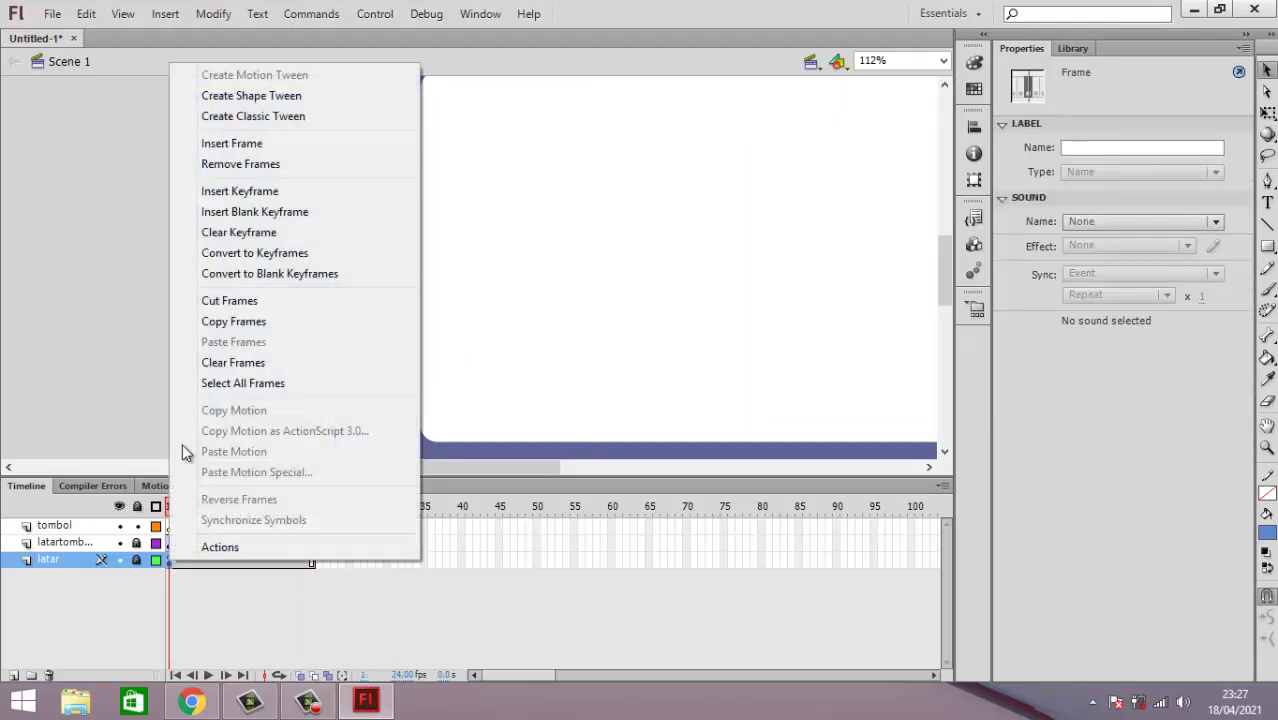
click(251, 548)
key(BackSpace)
key(BackSpace)
key(BackSpace)
key(BackSpace)
key(BackSpace)
key(BackSpace)
key(BackSpace)
key(BackSpace)
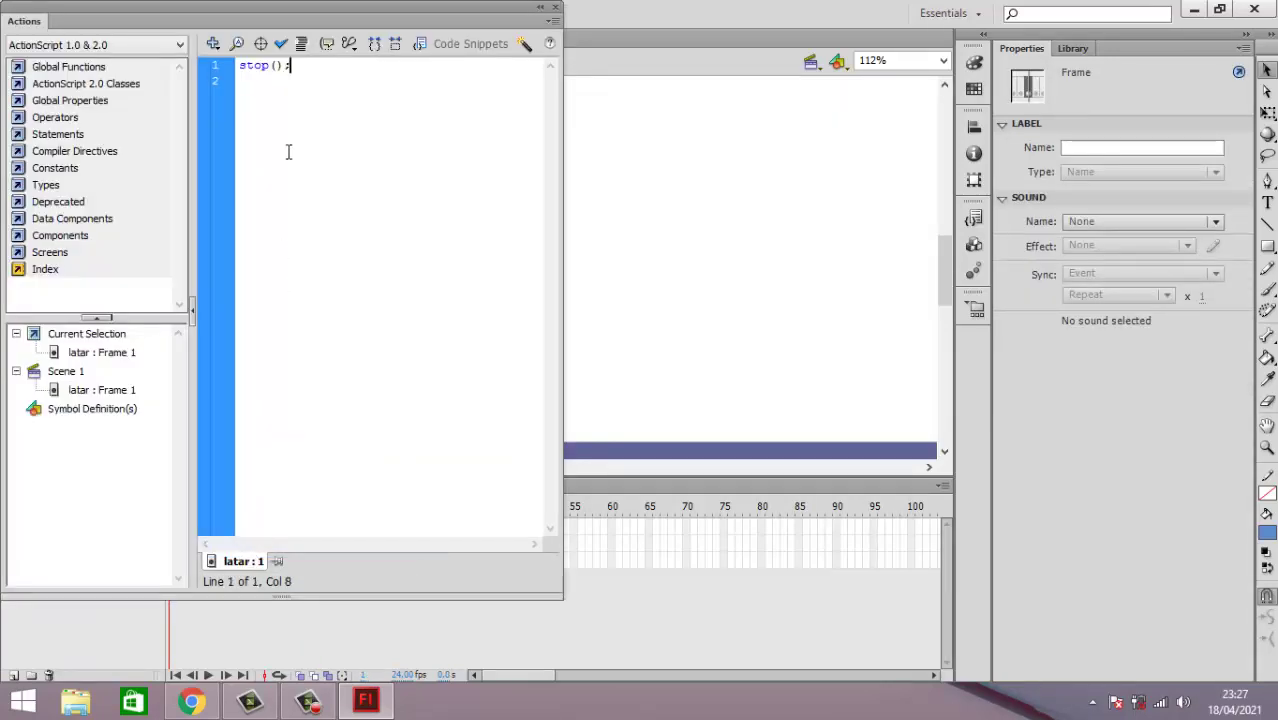
click(556, 7)
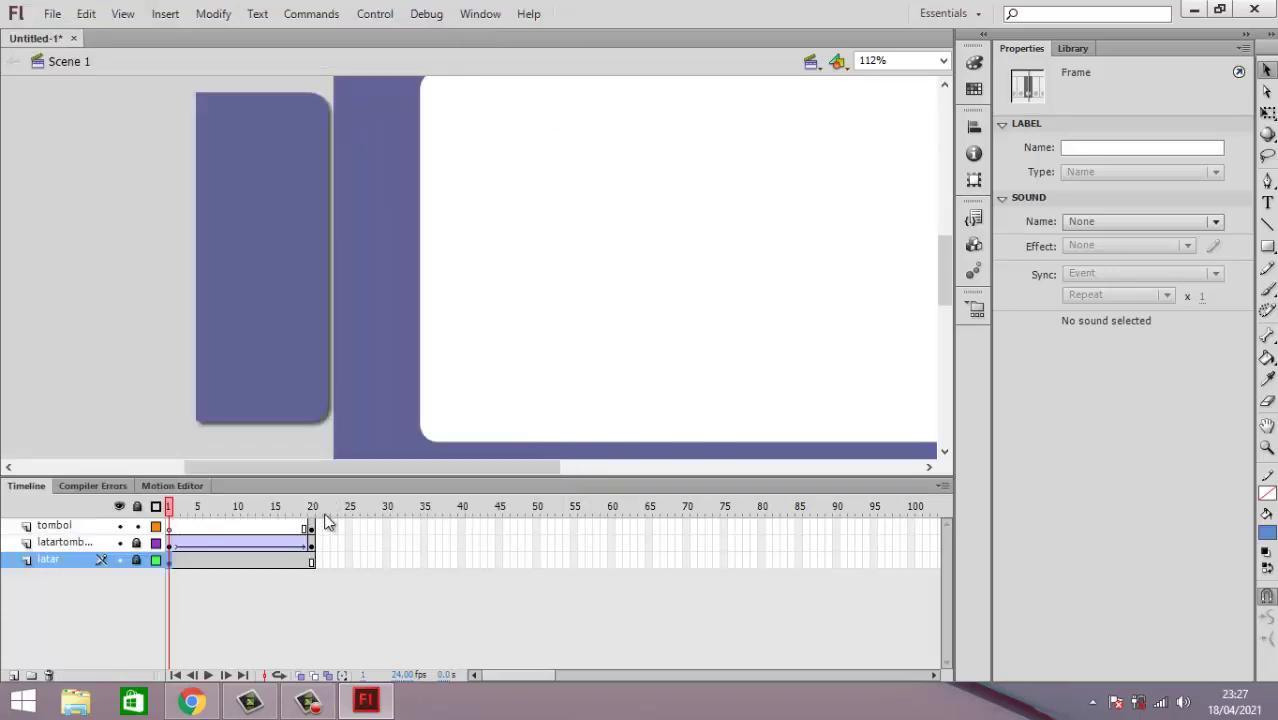
Step: Add a stop() action to frame 20 of the tombol layer and test the movie
click(310, 559)
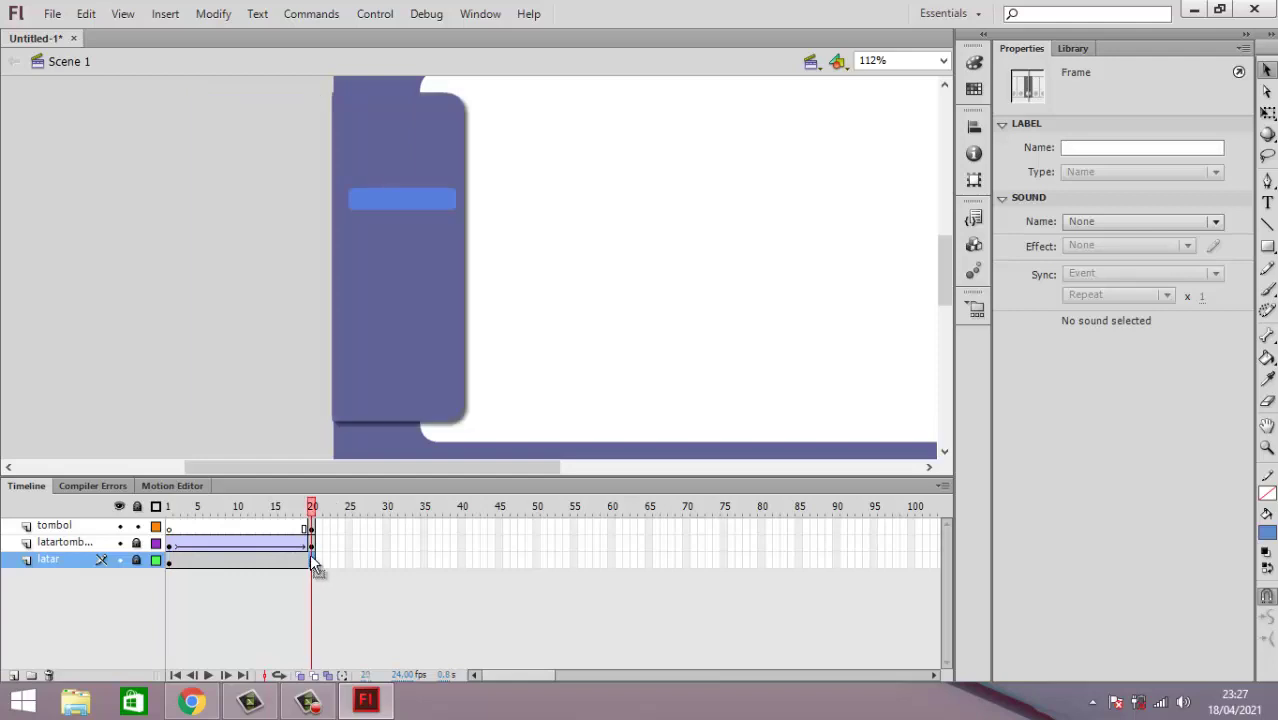
click(312, 526)
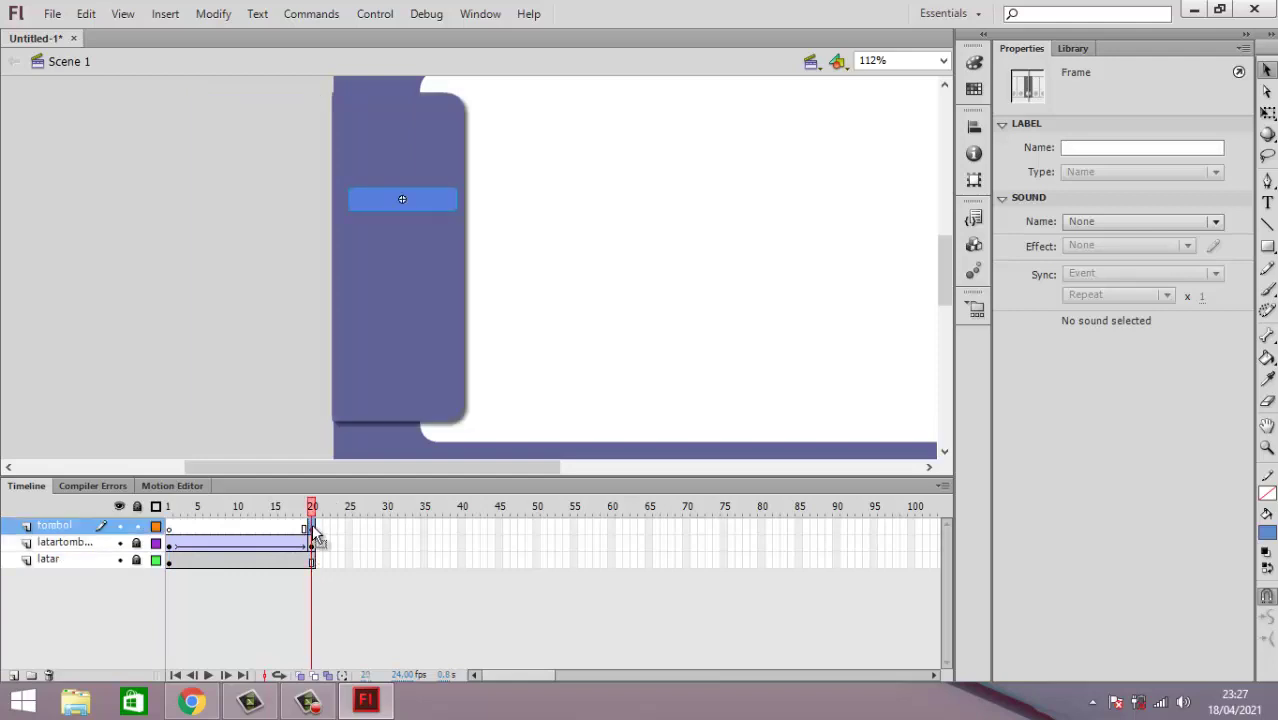
right_click(310, 521)
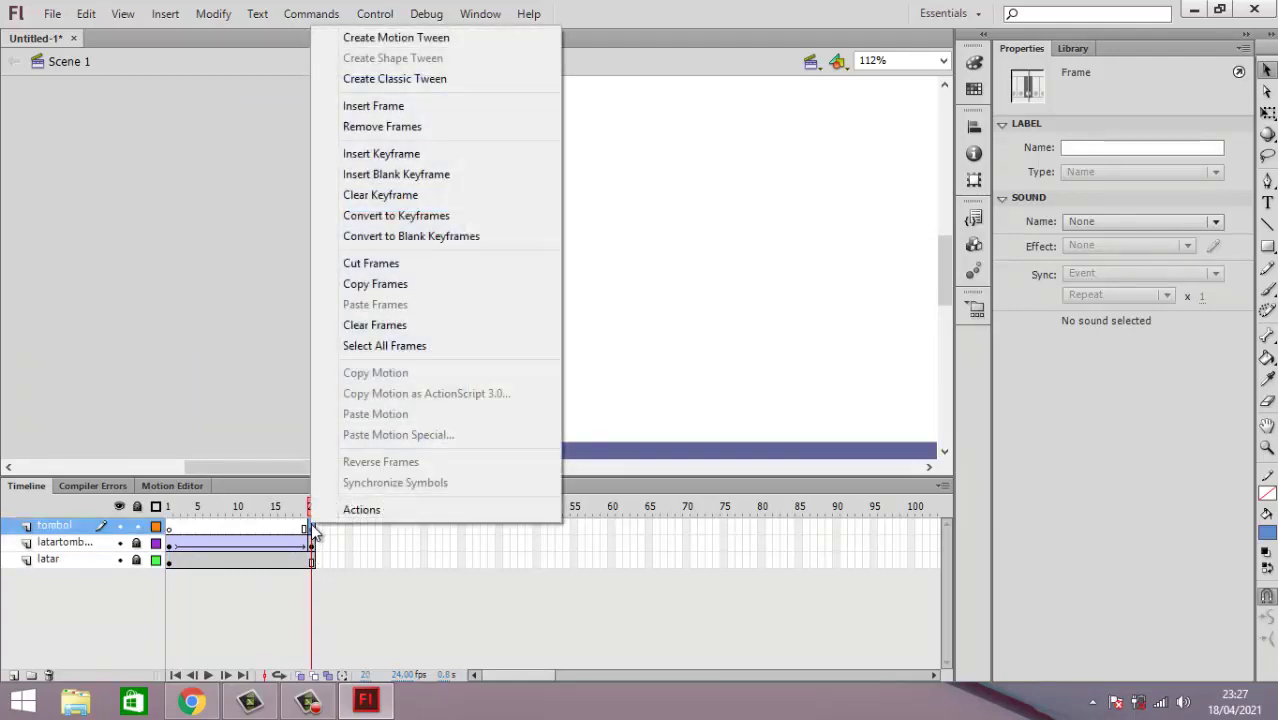
click(374, 509)
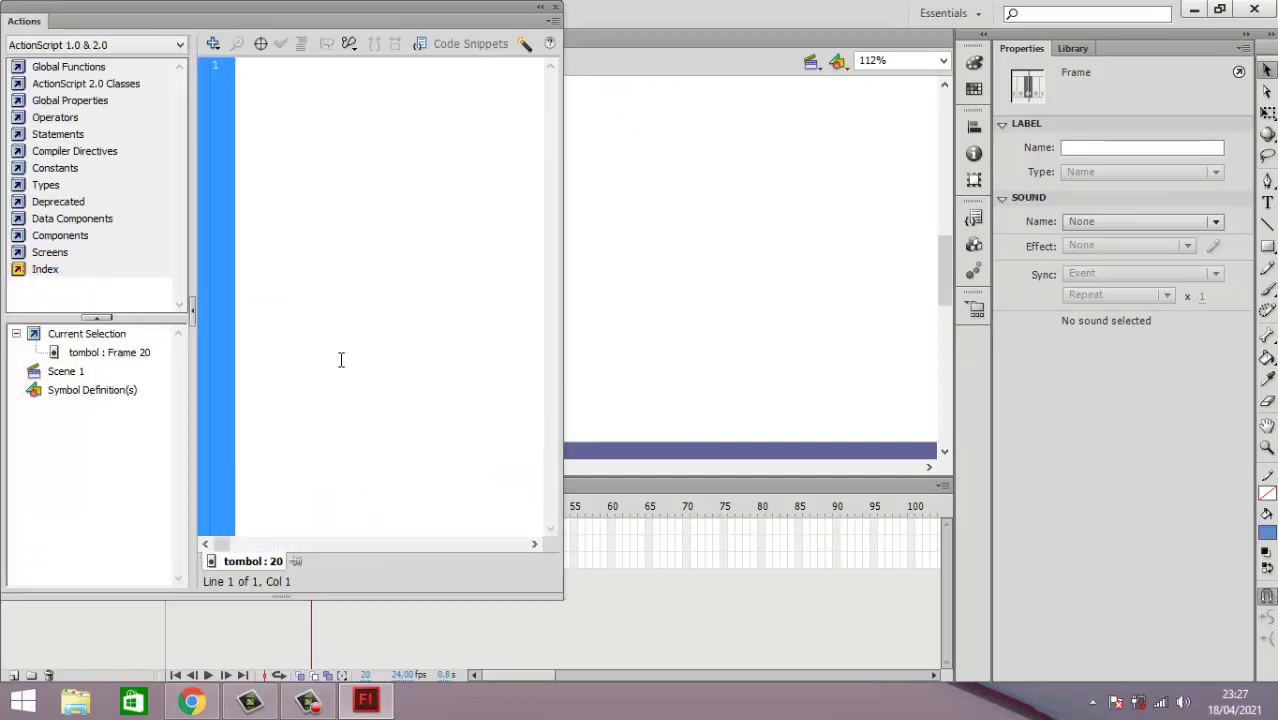
click(212, 44)
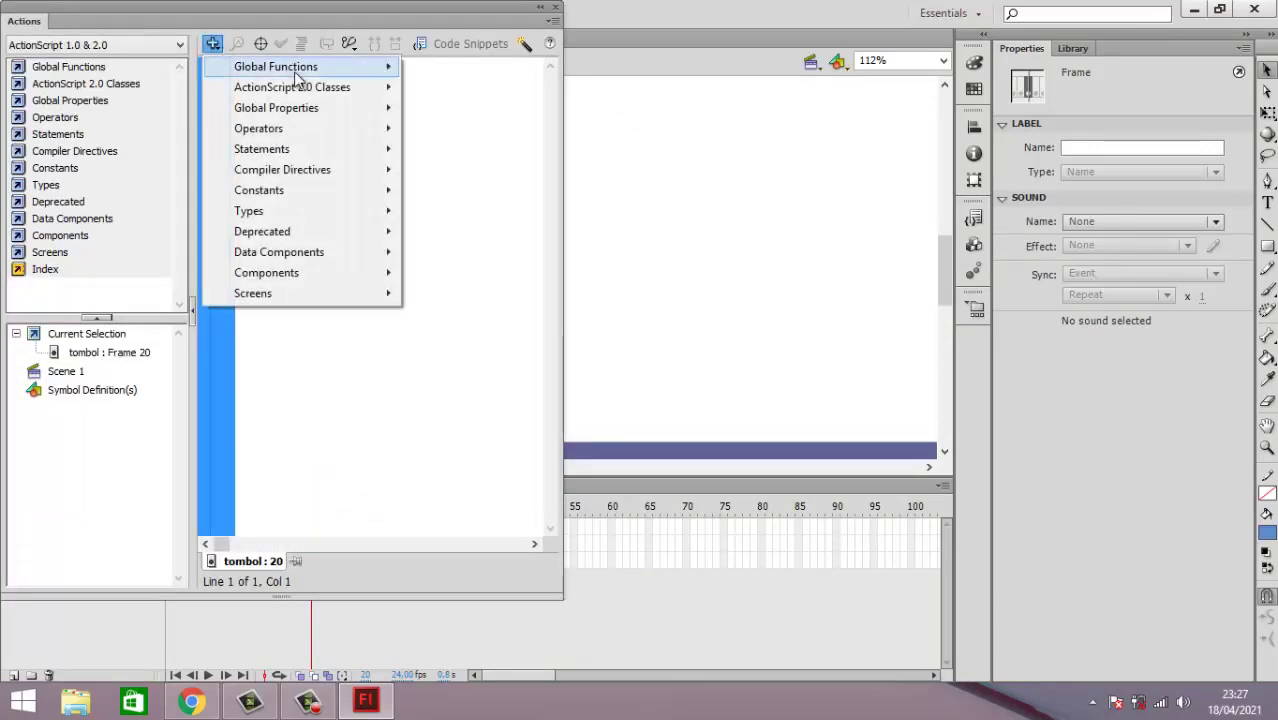
mouse_move(307, 72)
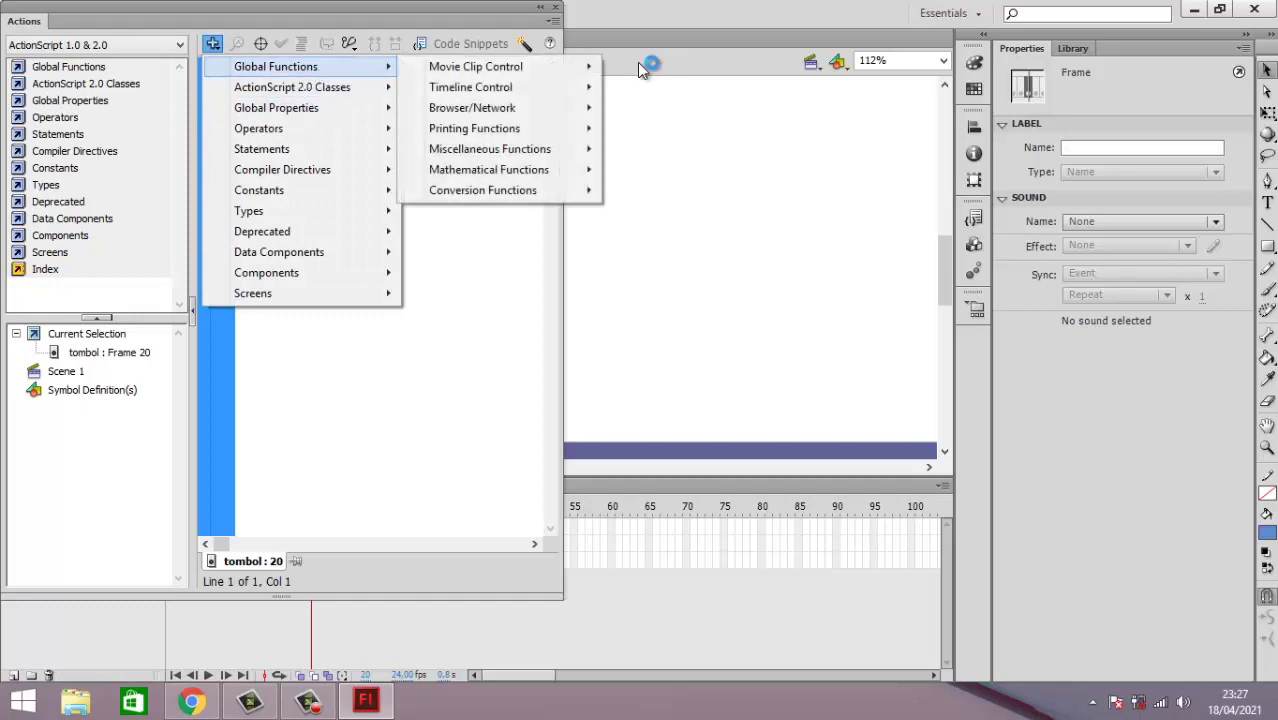
mouse_move(563, 91)
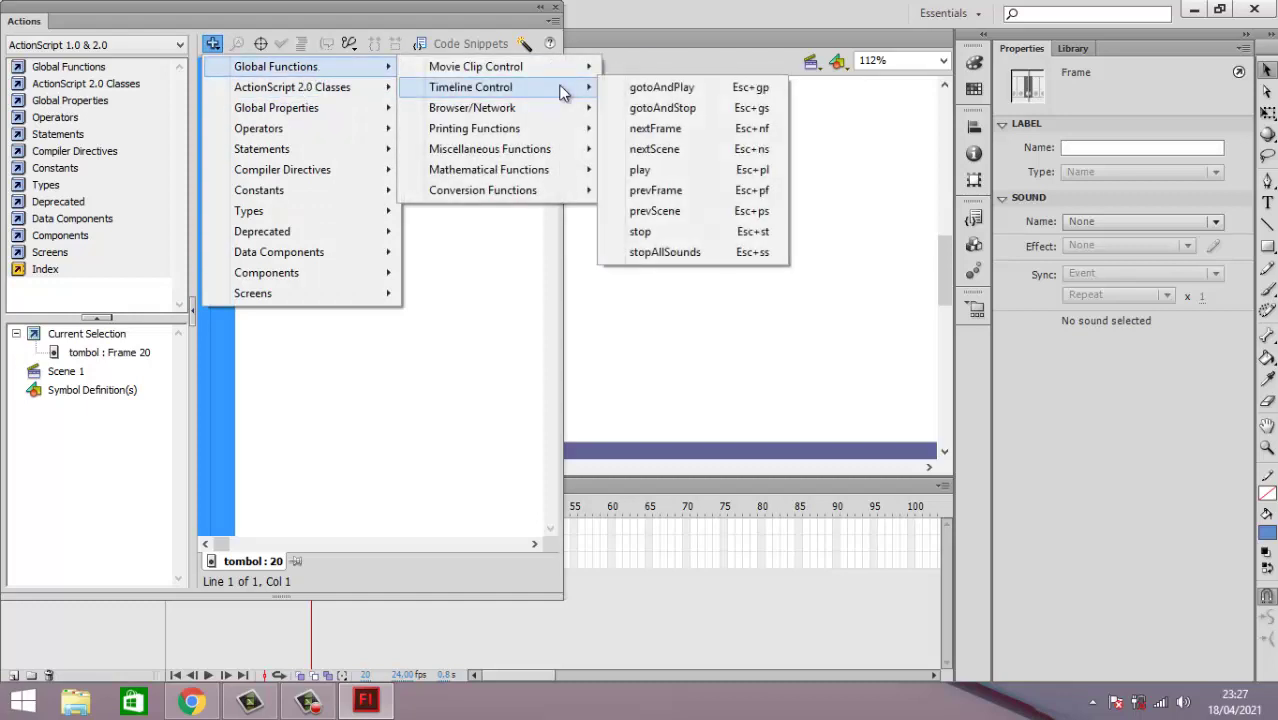
click(660, 233)
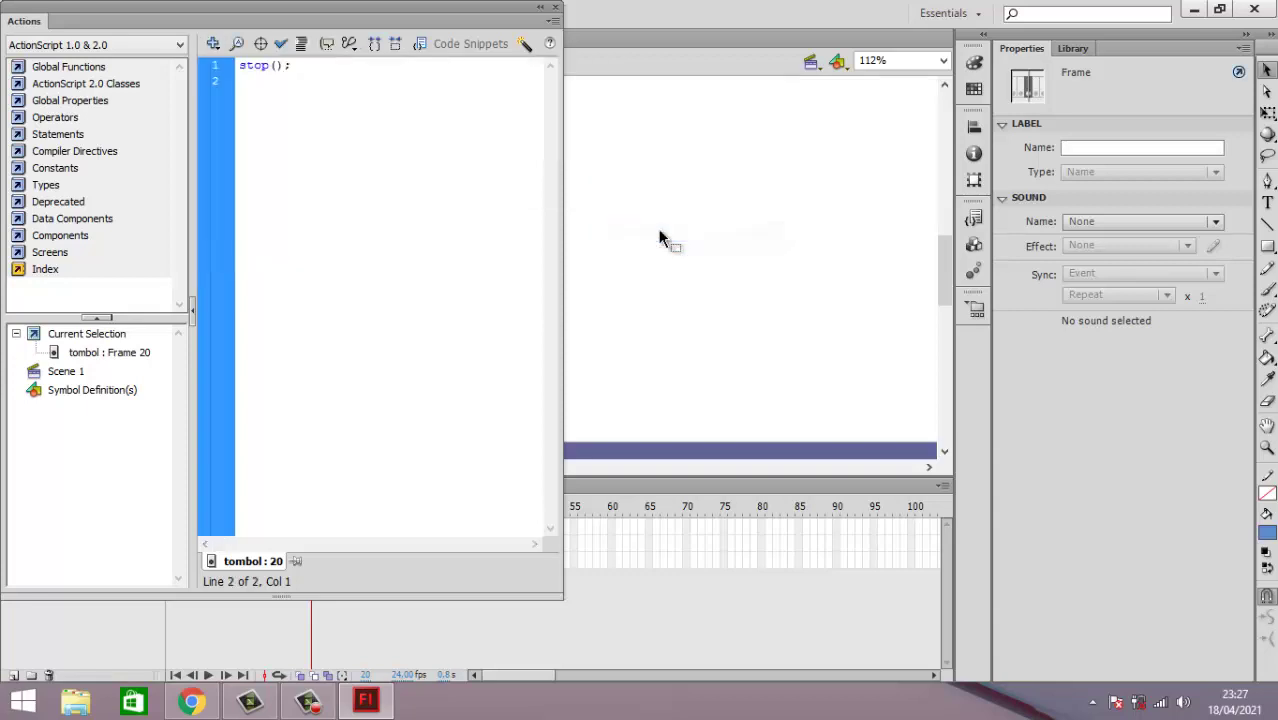
click(556, 10)
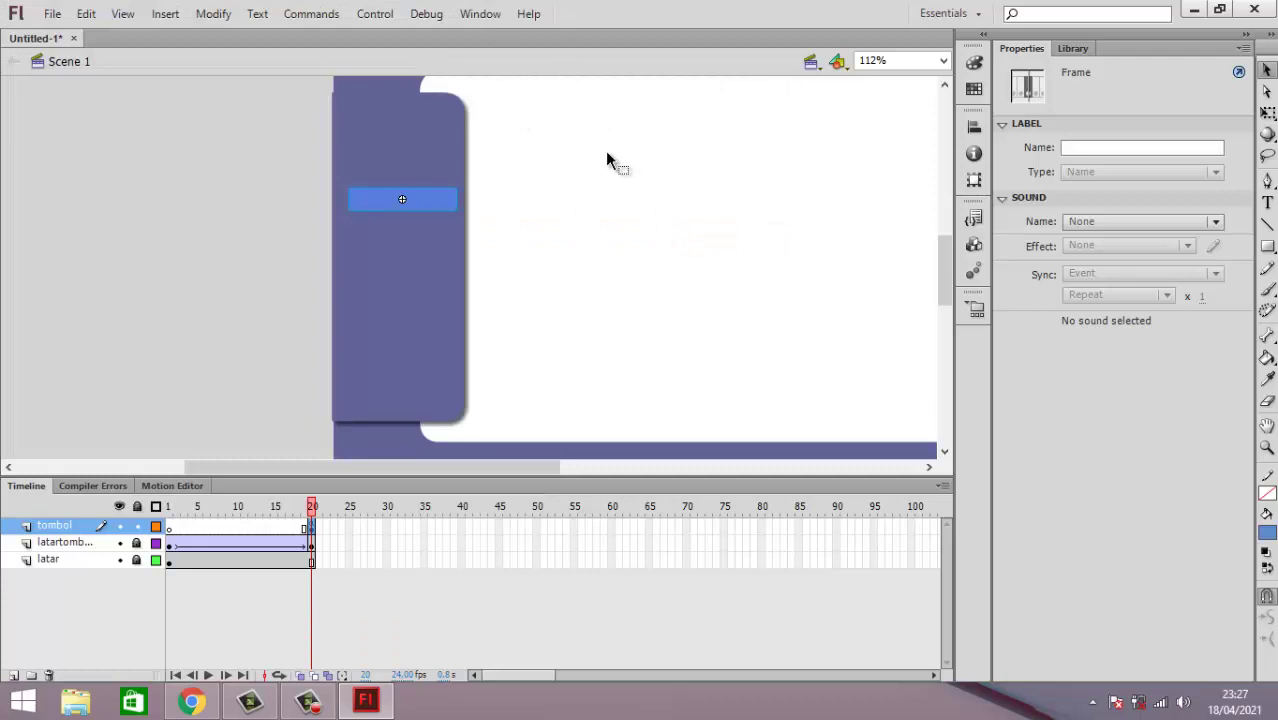
key(ctrl+Return)
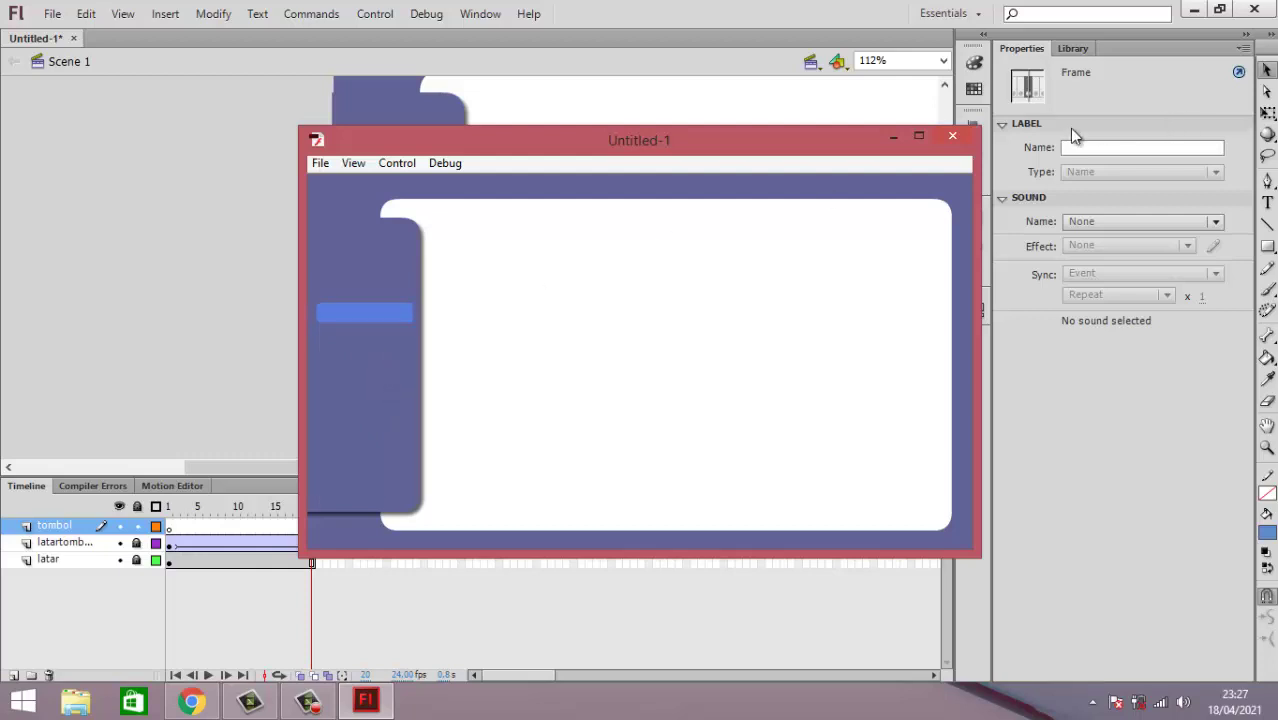
click(951, 137)
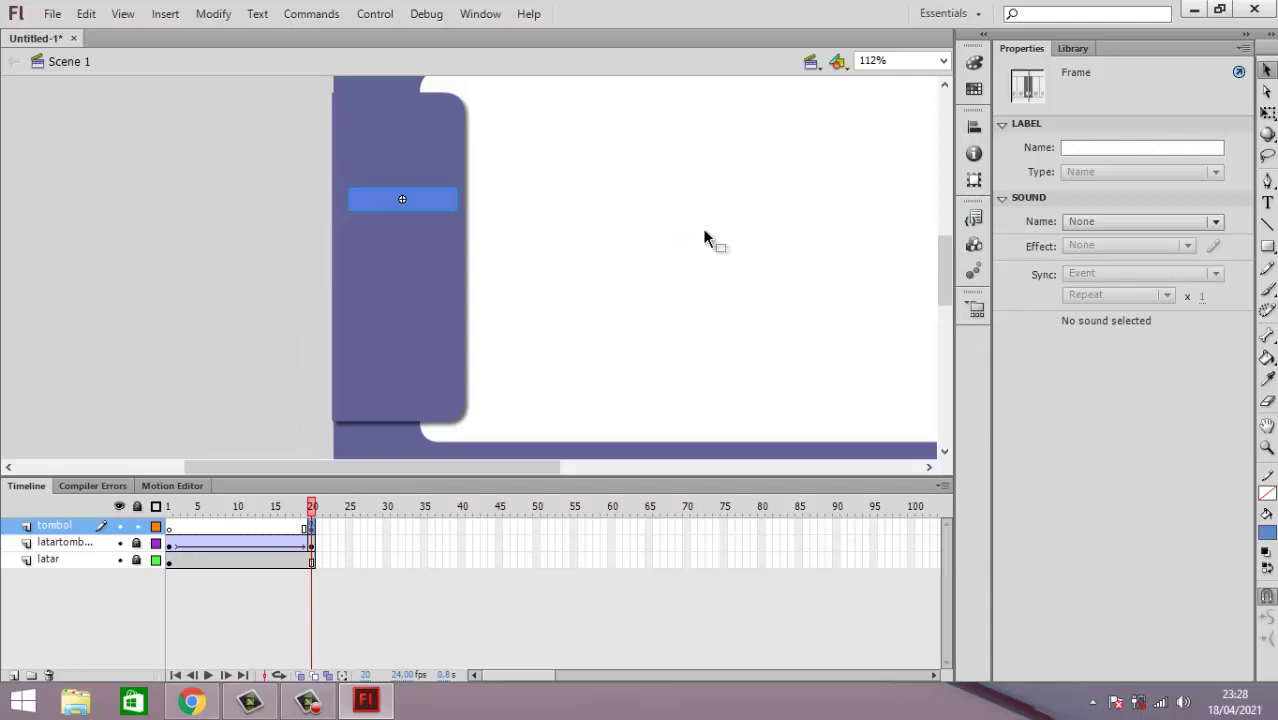
Step: Add a Drop Shadow filter to the blue button and set its strength to 30%
click(436, 208)
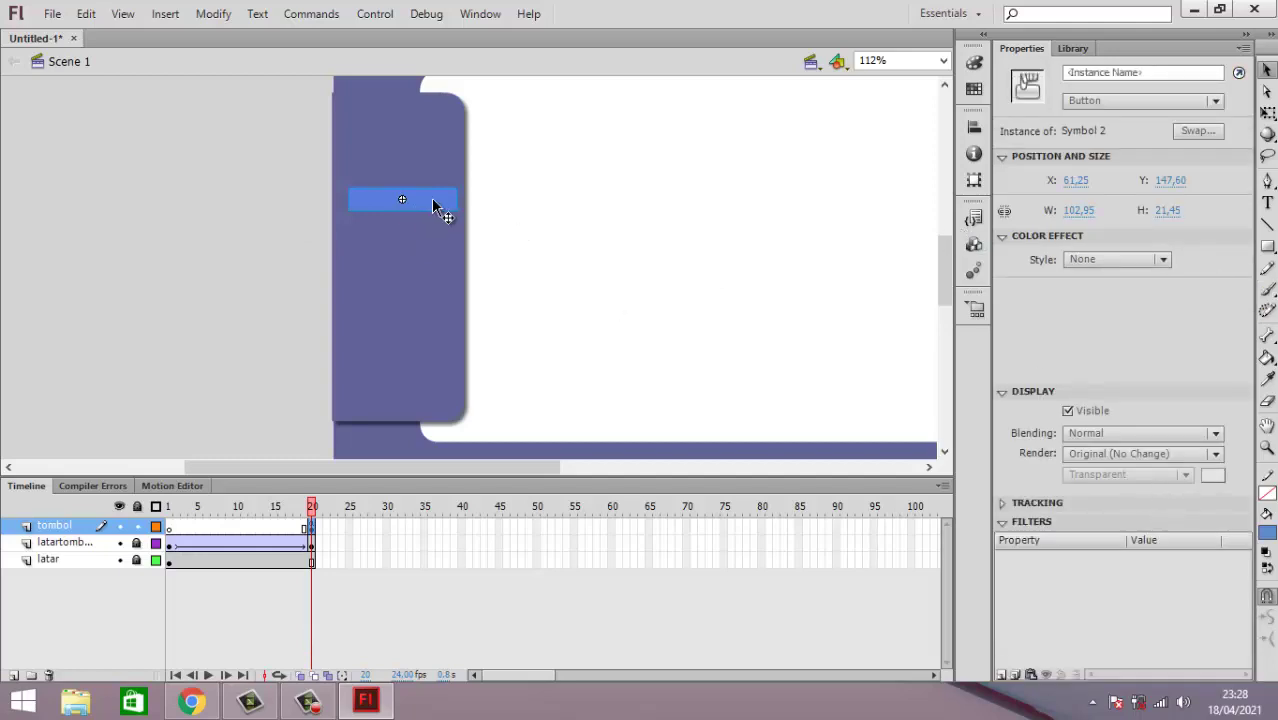
click(1002, 676)
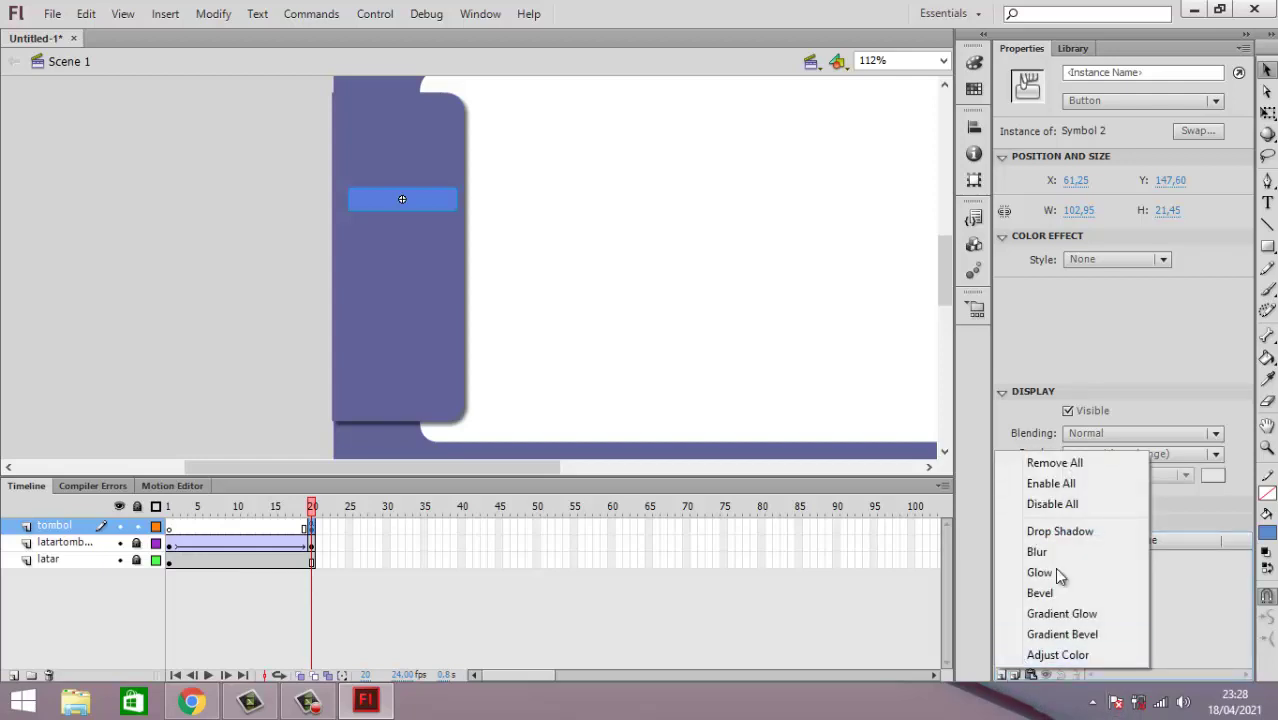
click(1060, 531)
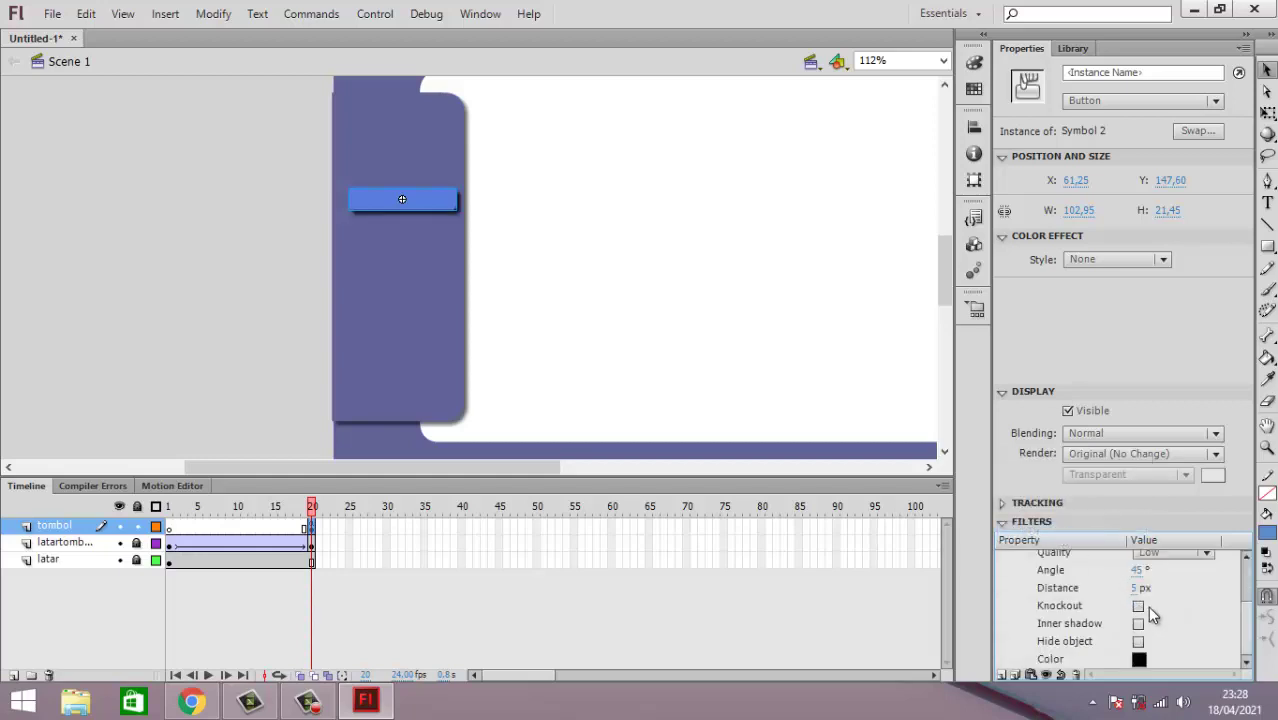
scroll(1148, 608, up, 1)
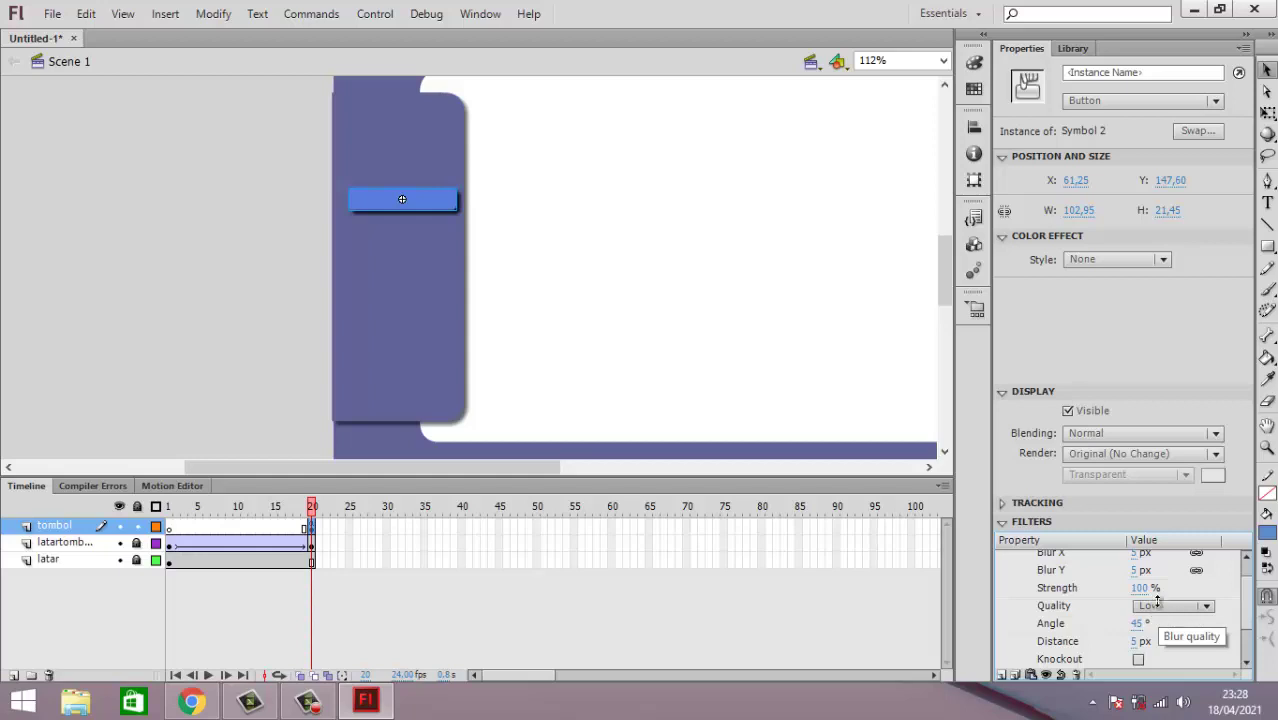
click(1139, 588)
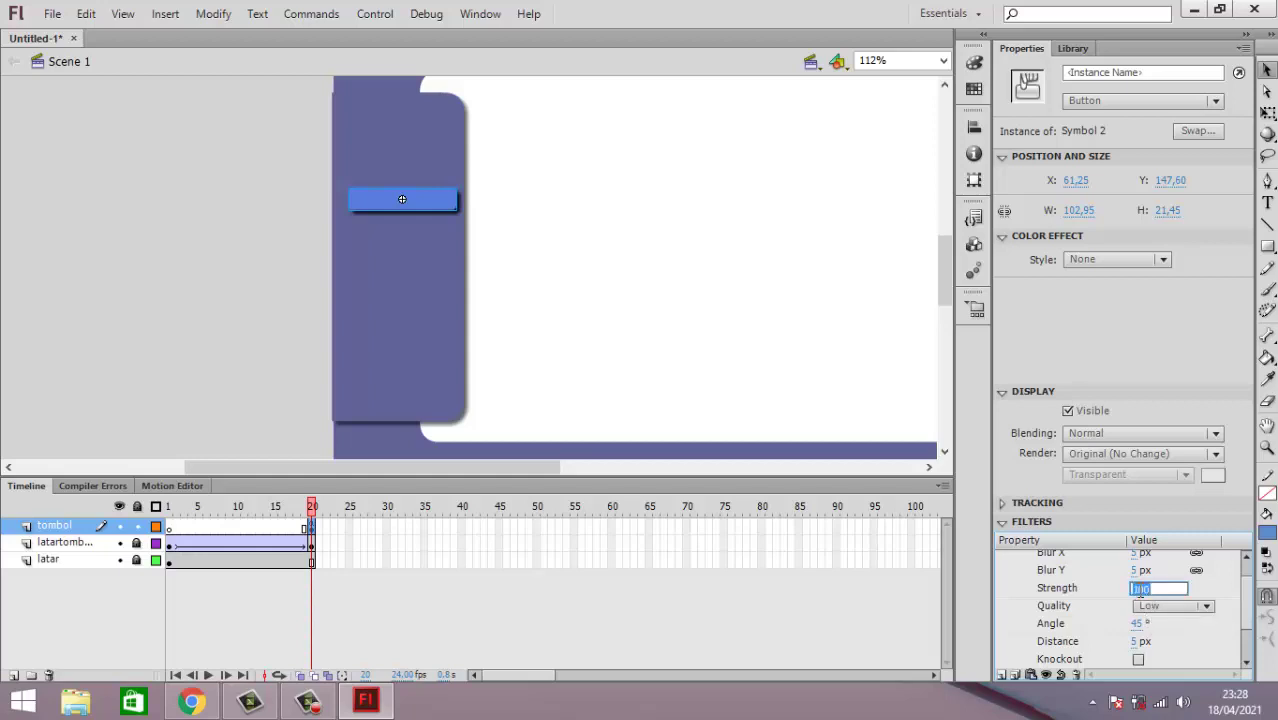
text(30)
key(Return)
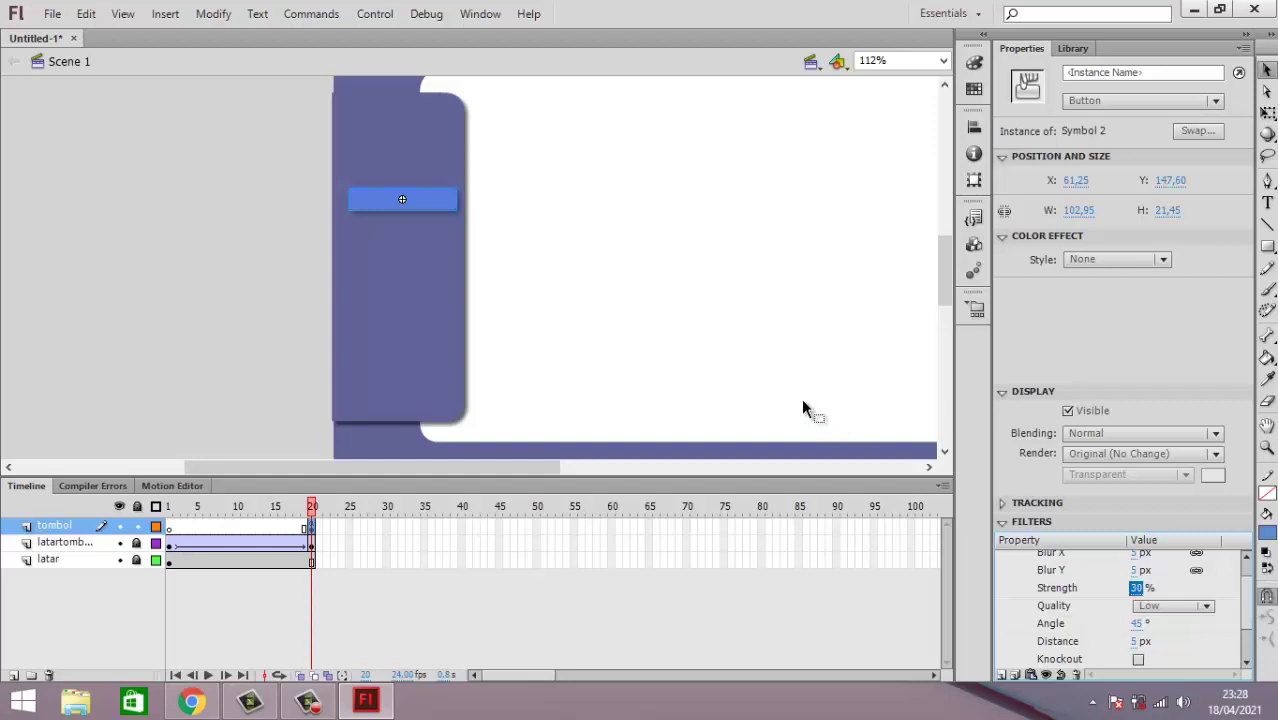
Step: Deselect the button, test the movie to check its shadow, and close the preview
click(505, 353)
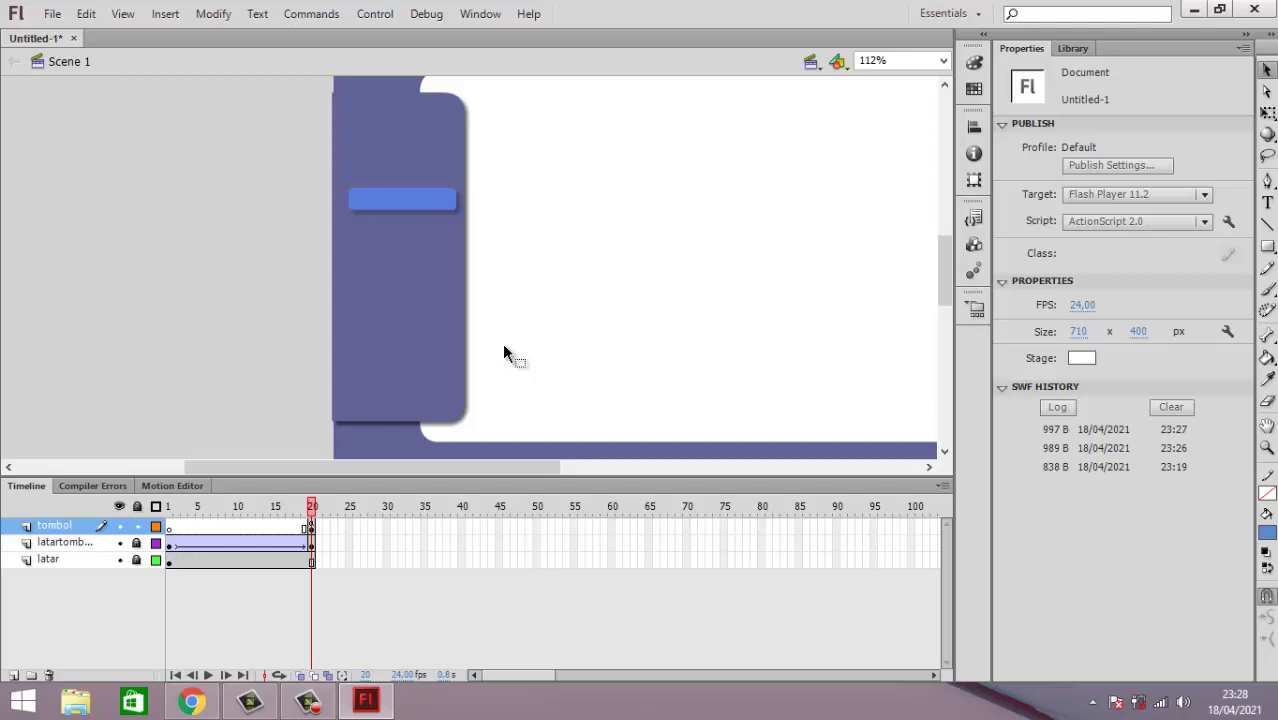
key(ctrl+Return)
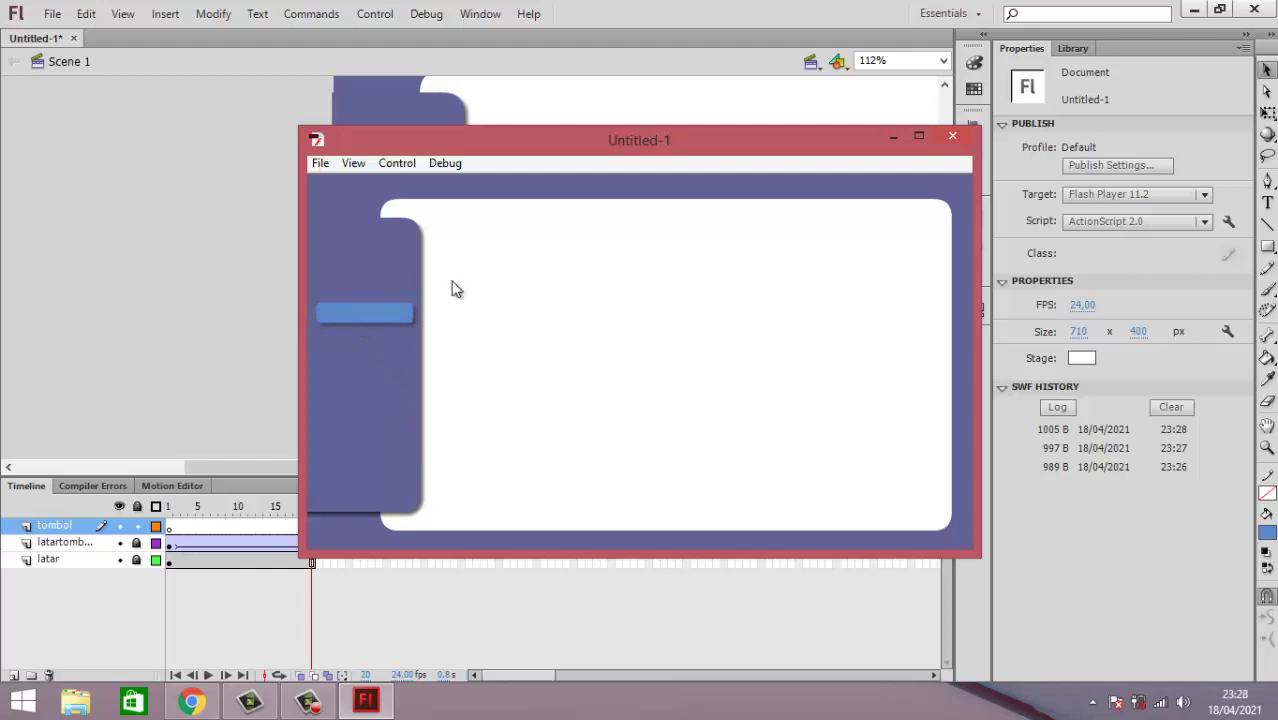
click(952, 134)
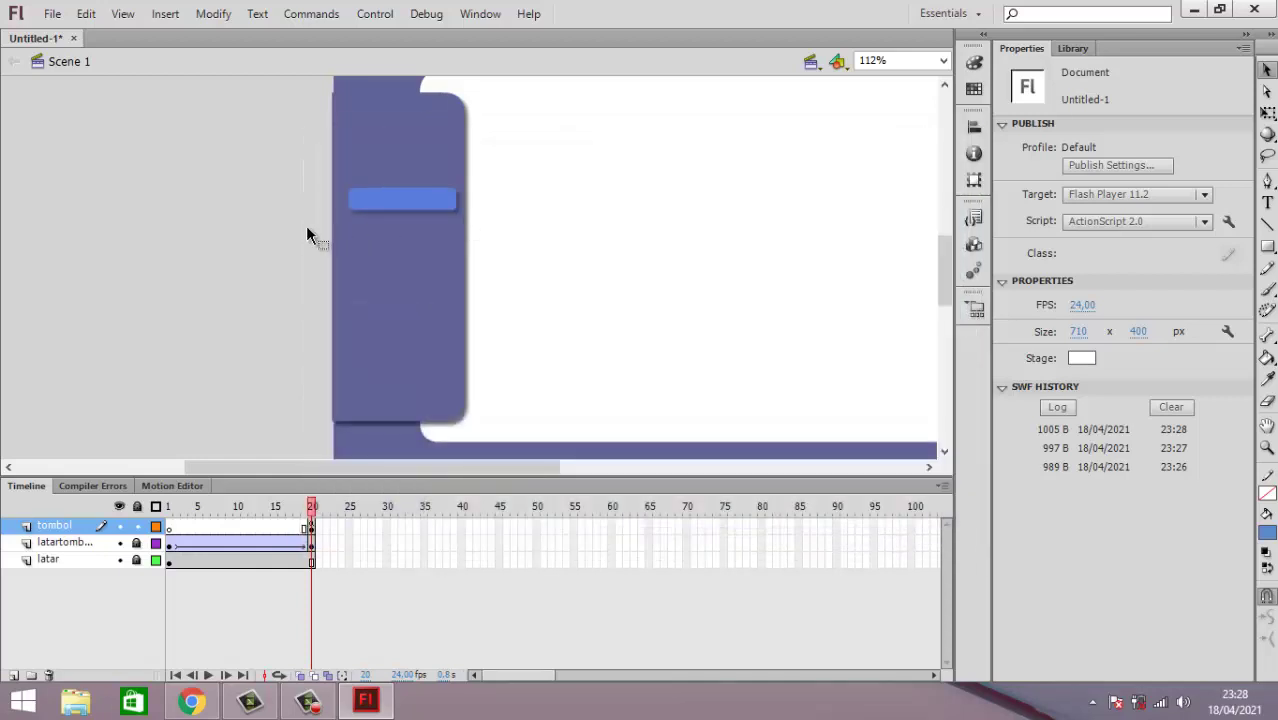
Step: Copy the blue button, paste it in place, and move the duplicate straight down to Y 176,10 below the original
click(406, 200)
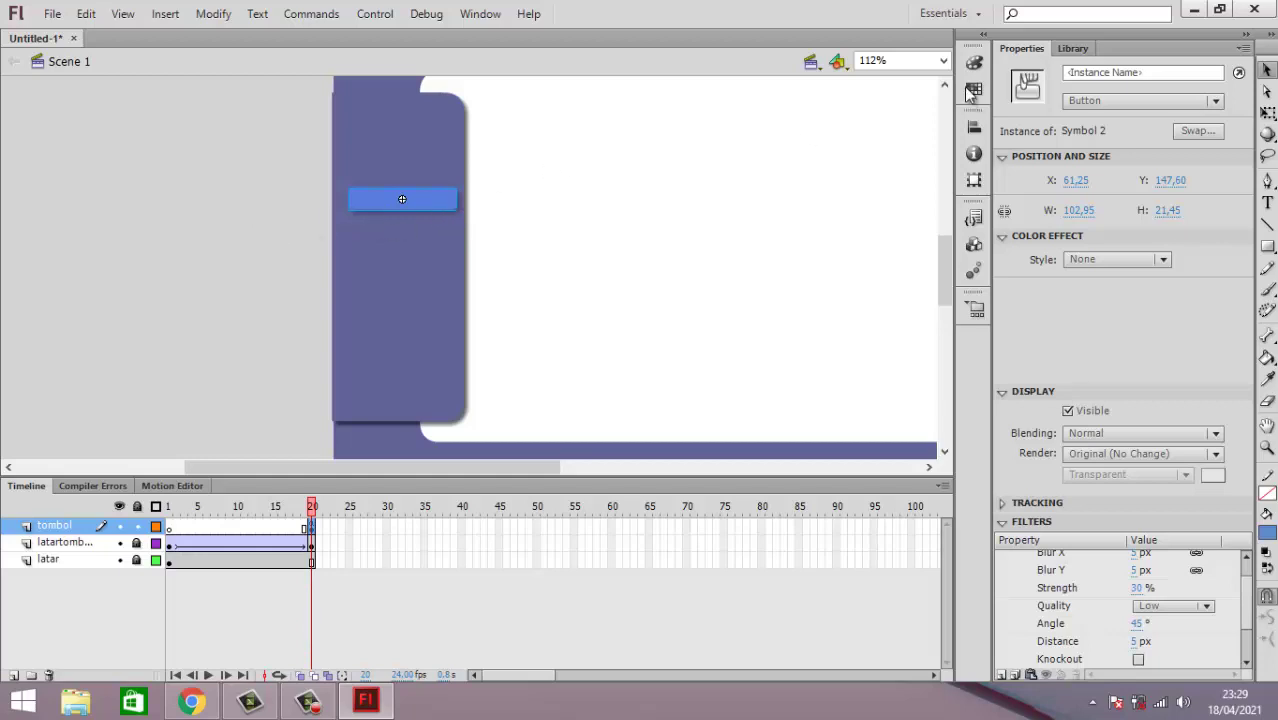
click(943, 61)
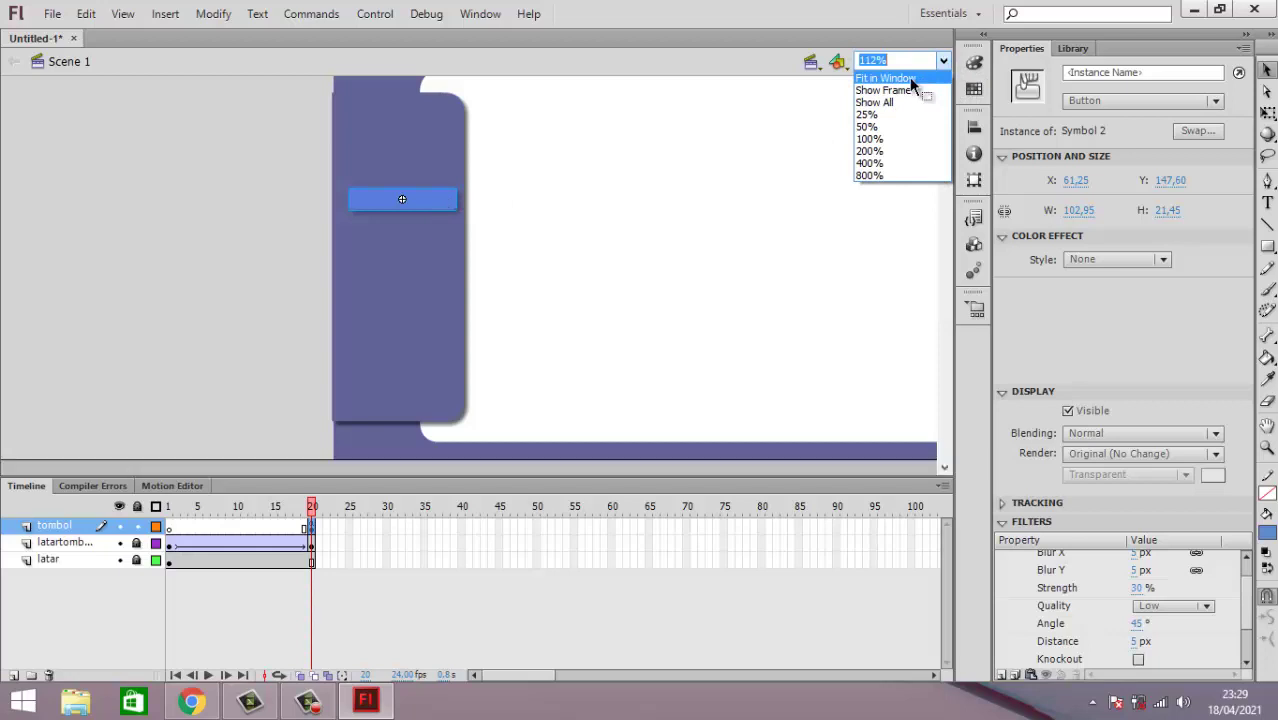
click(910, 79)
click(868, 194)
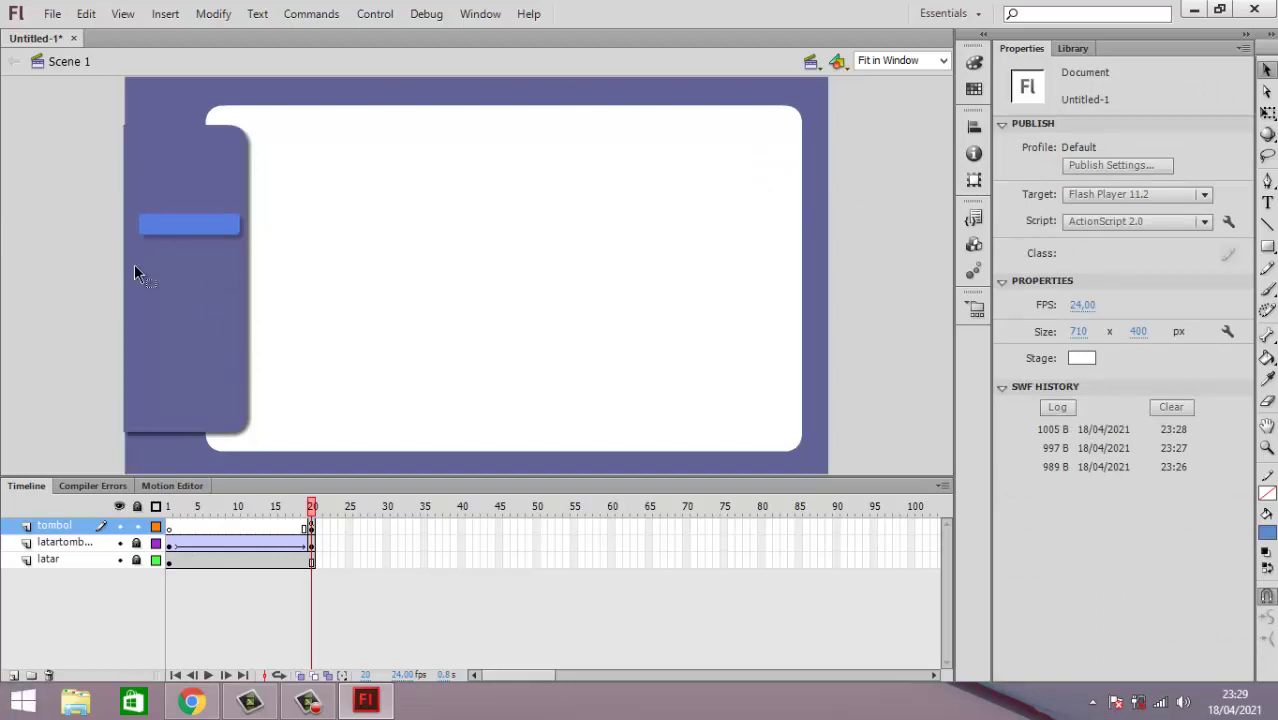
click(193, 236)
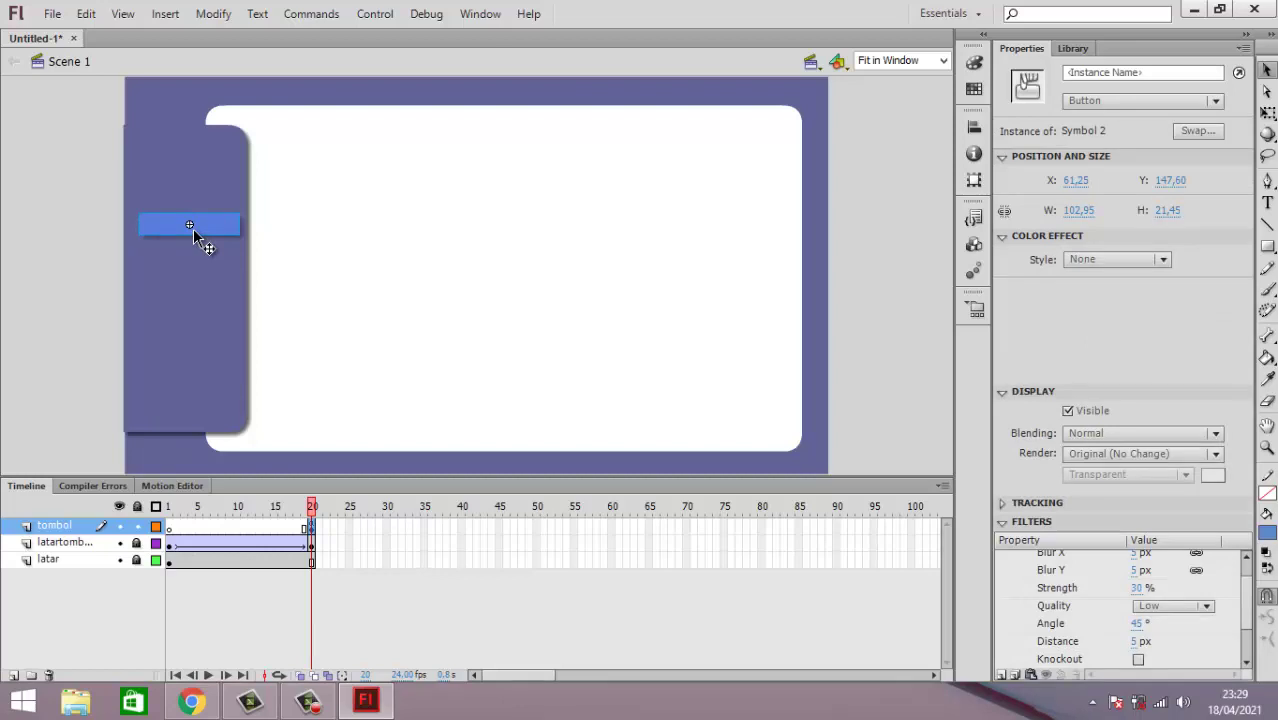
right_click(201, 226)
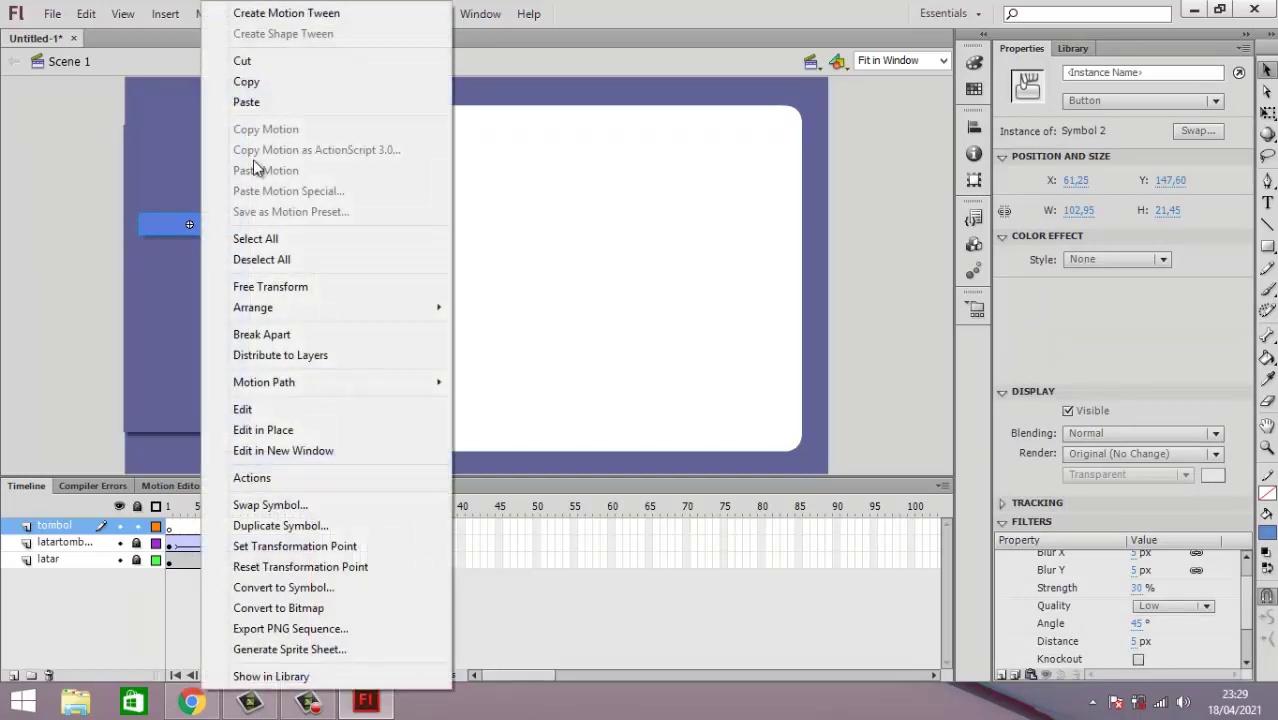
click(274, 83)
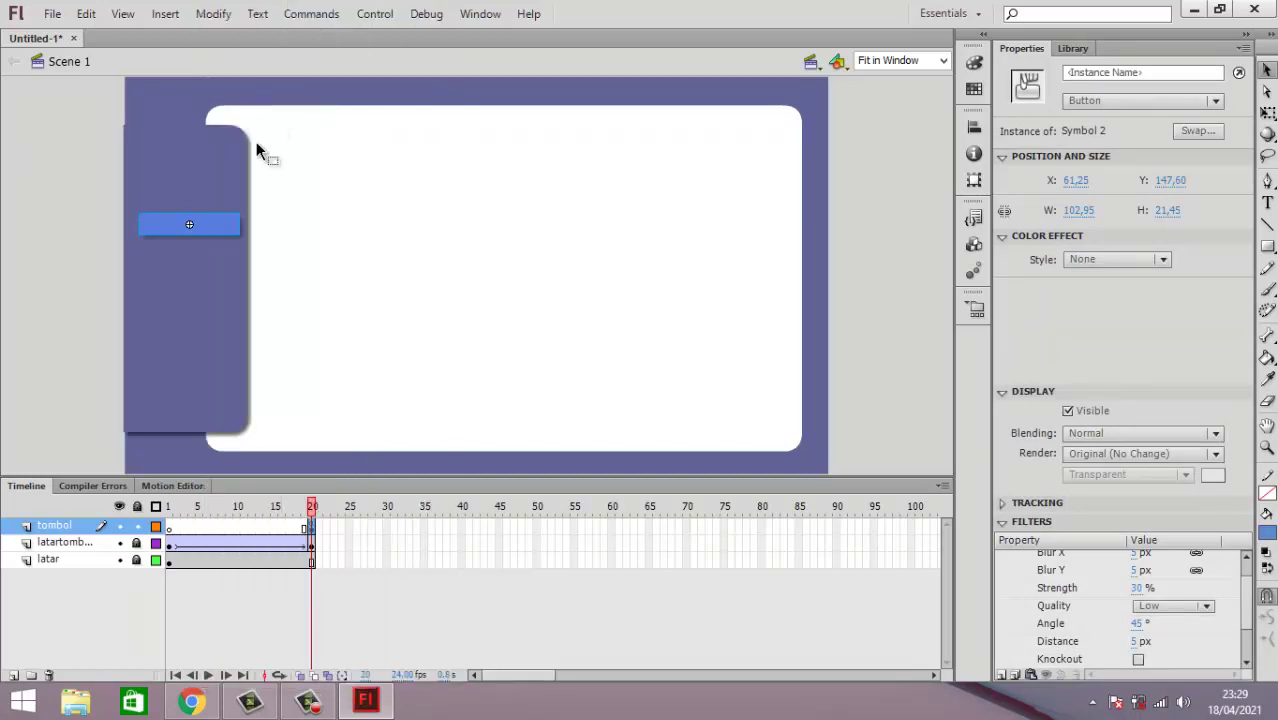
right_click(43, 255)
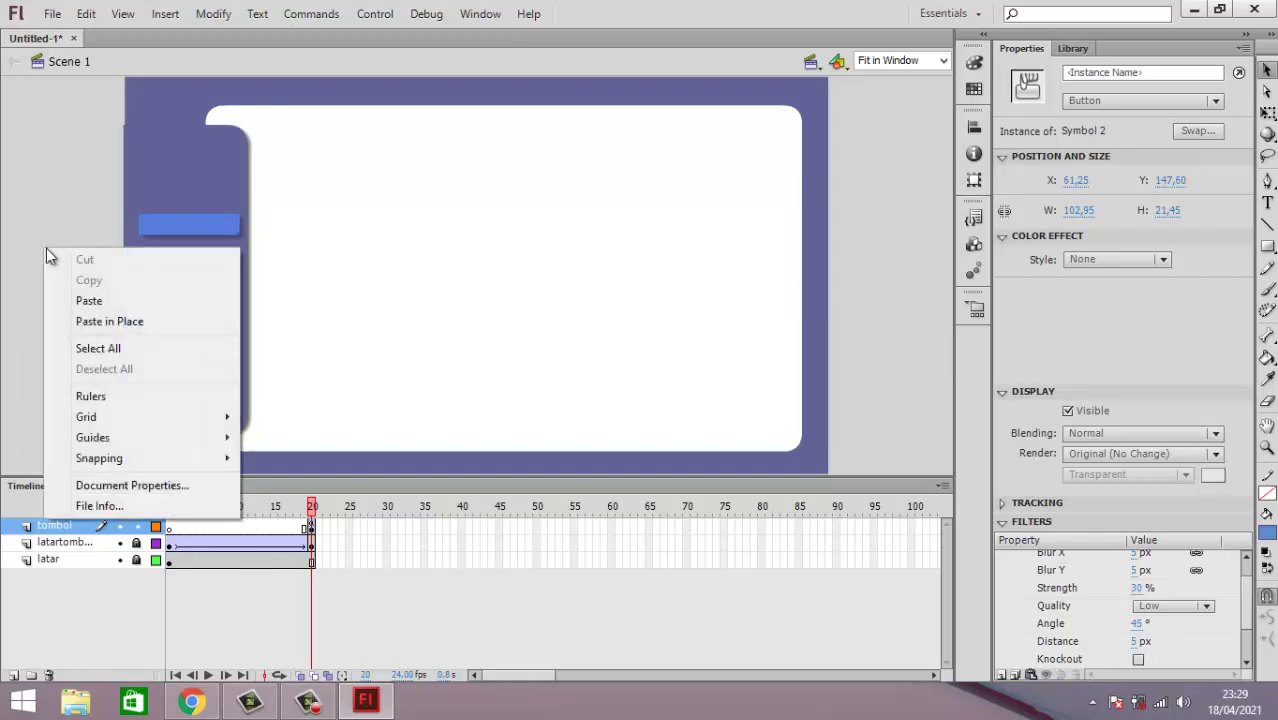
click(157, 320)
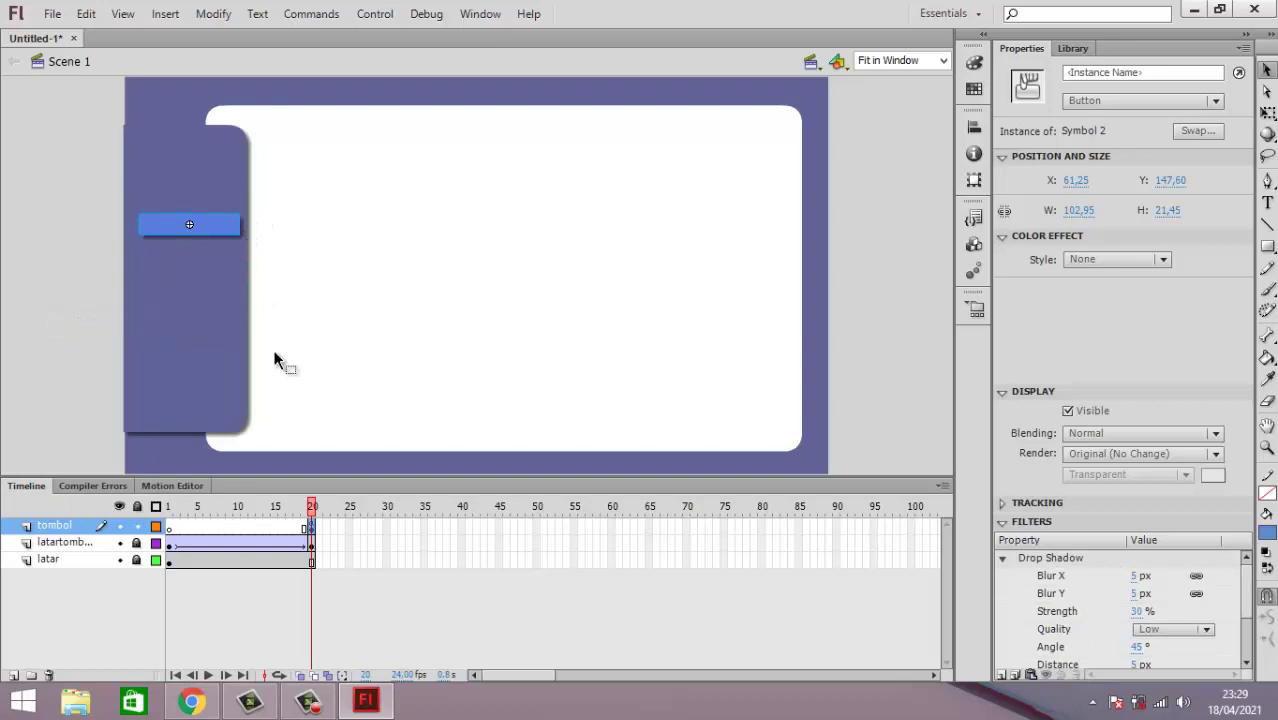
key(Down)
key(Up)
key(shift+Down)
key(shift+Down)
key(shift+Down)
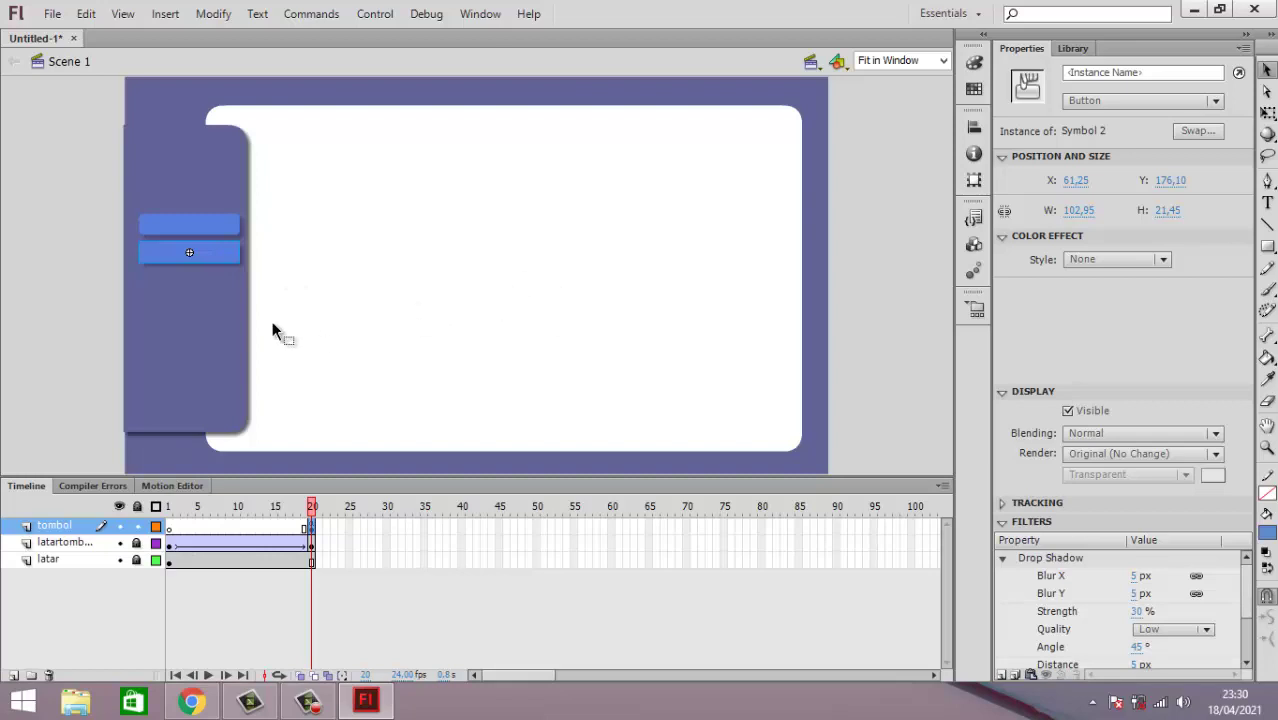
Step: Paste a third button in place and move it straight down to Y 204,60, below the second button
right_click(40, 254)
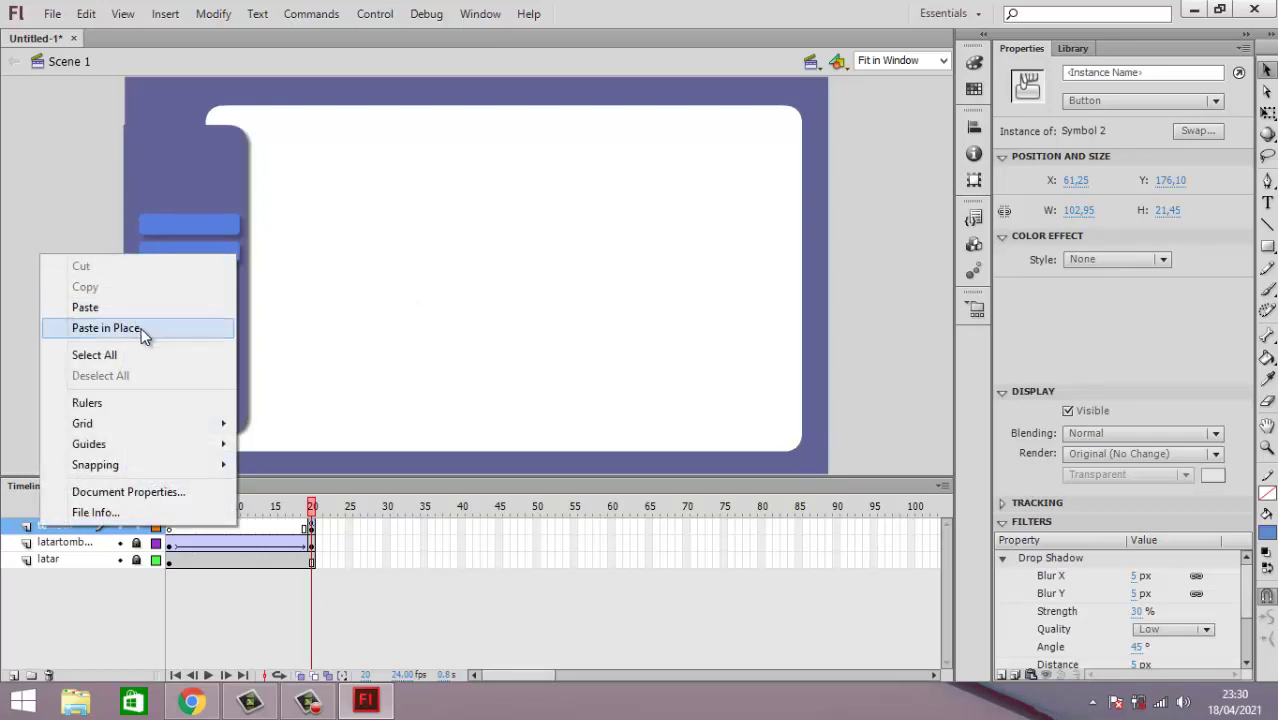
click(106, 328)
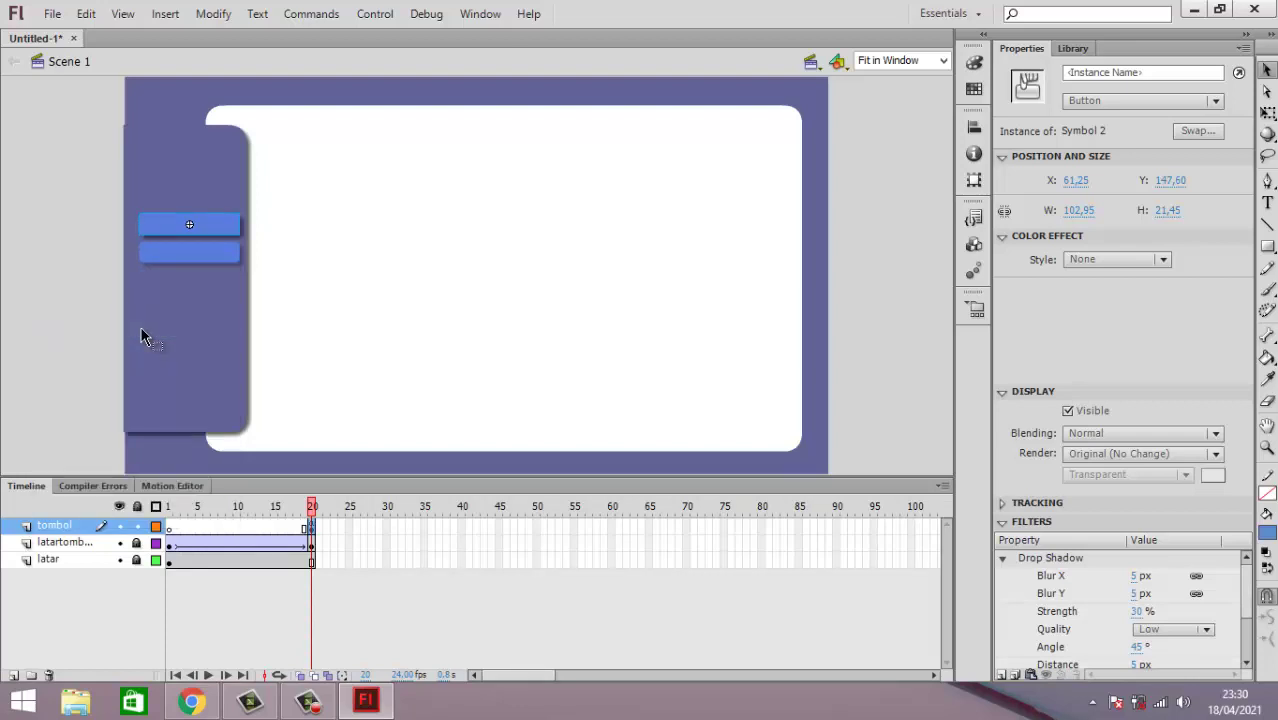
key(Down)
key(Down)
key(Down)
key(Down)
key(Down)
key(Down)
key(Down)
key(Down)
key(Down)
key(Down)
key(Down)
key(Down)
key(Down)
key(Down)
key(Down)
key(Down)
key(Down)
key(Down)
key(Down)
key(Down)
key(Down)
key(Down)
key(Down)
key(Down)
key(Down)
key(Down)
key(Down)
key(Down)
key(Down)
key(Down)
key(Down)
key(Down)
key(Down)
key(Down)
key(Down)
key(Down)
key(Down)
key(Down)
key(Down)
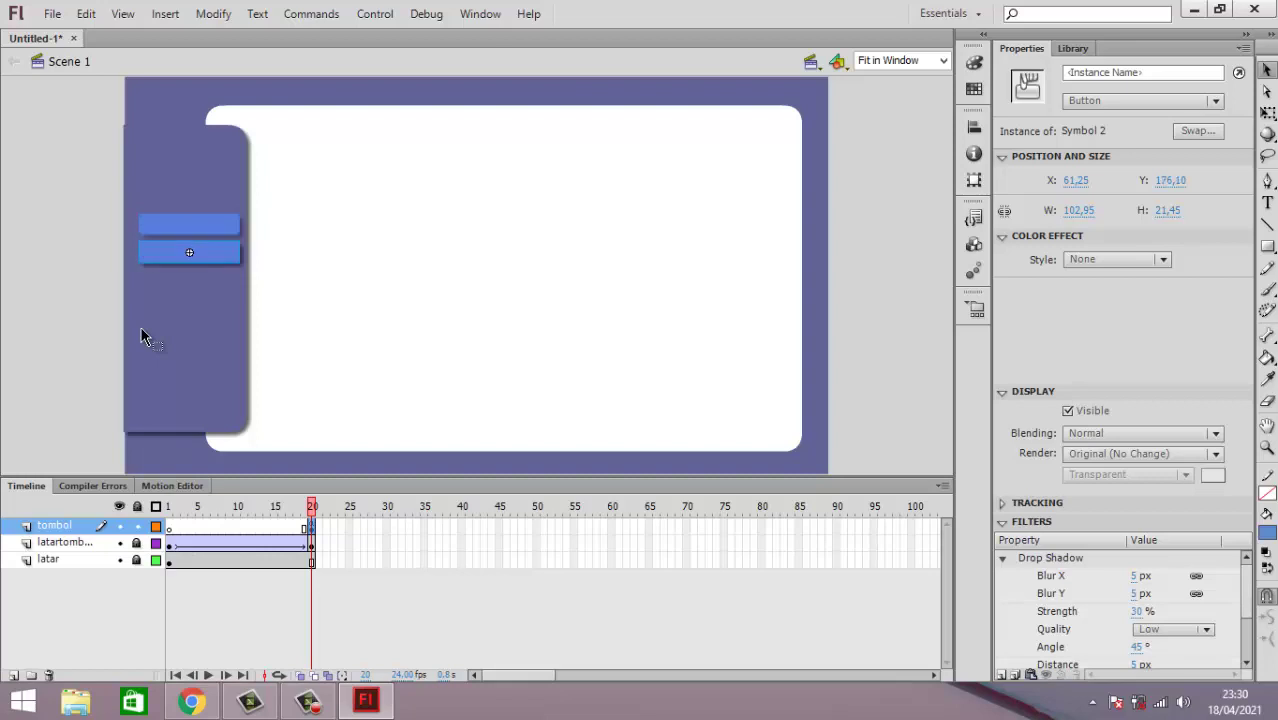
key(Down)
key(Down)
key(Down)
key(Down)
key(Down)
key(Down)
key(Down)
key(Down)
key(Down)
key(Down)
key(Down)
key(Down)
key(Down)
key(Down)
key(Down)
key(Down)
key(Down)
key(Down)
key(Down)
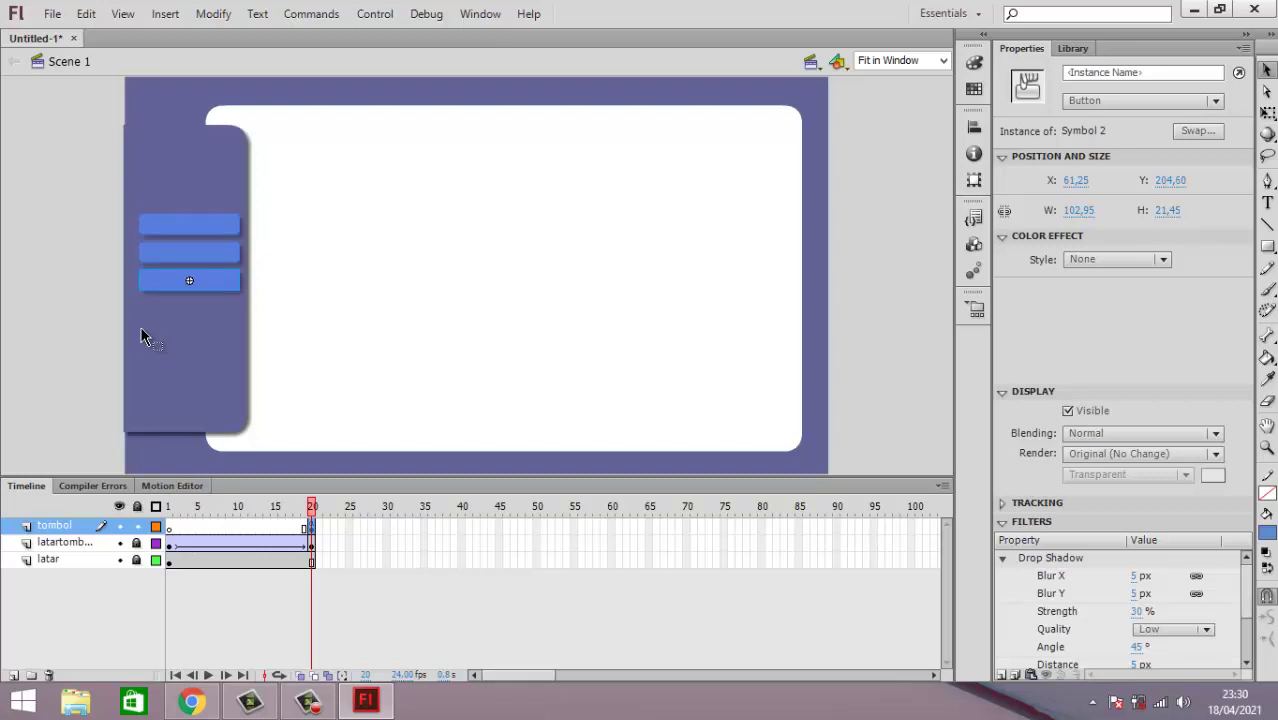
Step: Paste a fourth button in place and move it straight down to Y 233,10, below the third button
right_click(46, 224)
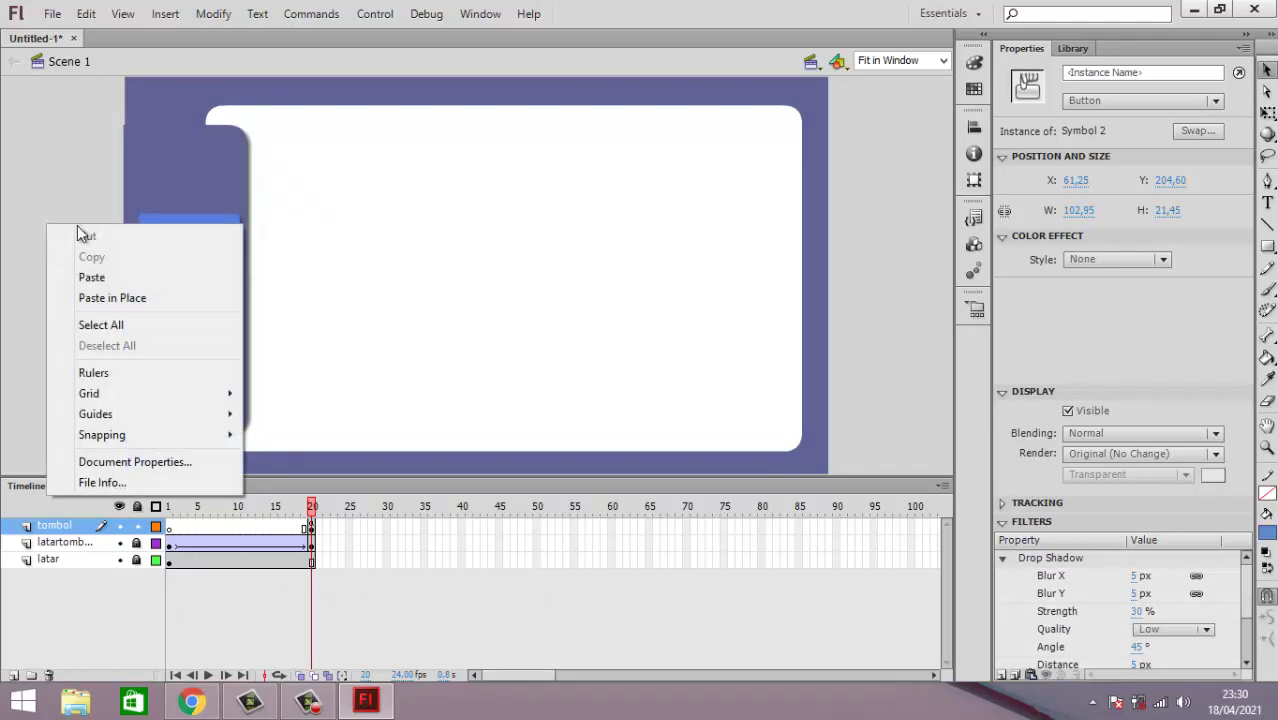
click(160, 299)
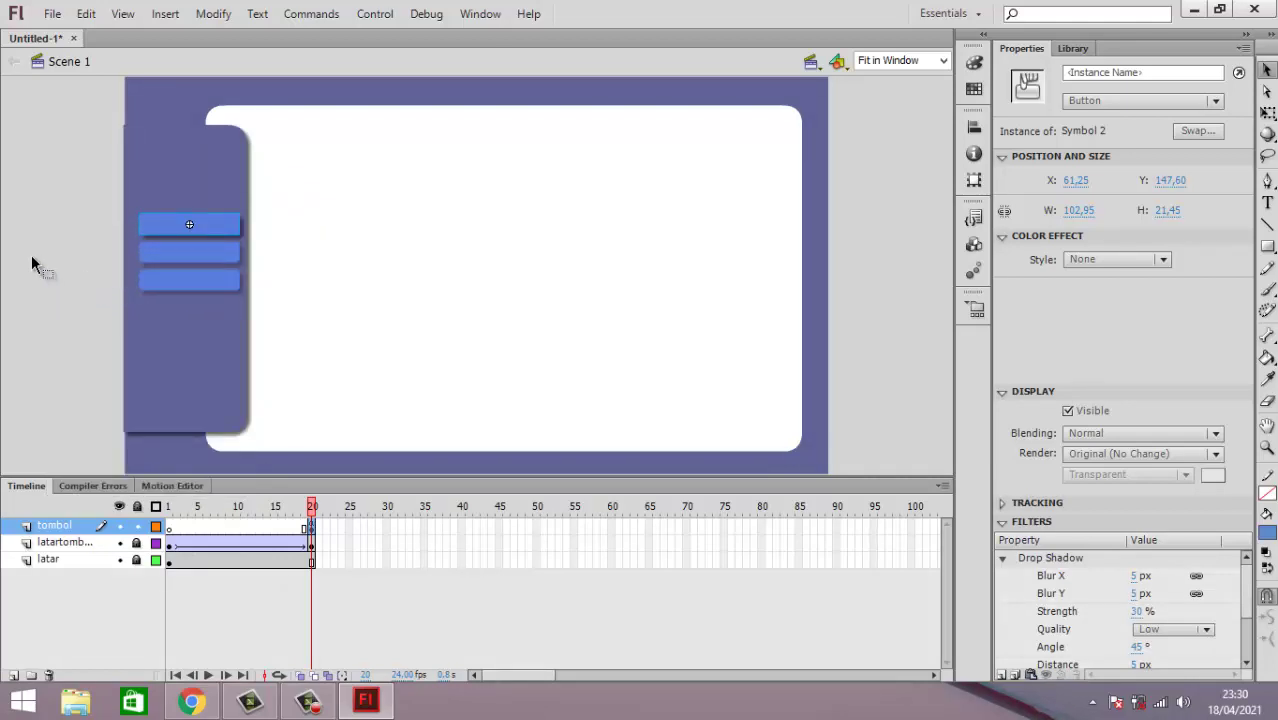
key(Down)
key(Down)
key(Down)
key(Down)
key(Down)
key(Down)
key(Down)
key(Down)
key(Down)
key(Down)
key(Down)
key(Down)
key(Down)
key(Down)
key(Down)
key(Down)
key(Down)
key(Down)
key(Down)
key(Down)
key(Down)
key(Down)
key(Down)
key(Down)
key(Down)
key(Down)
key(Down)
key(Down)
key(Down)
key(Down)
key(Down)
key(Down)
key(Down)
key(Down)
key(Down)
key(Down)
key(Down)
key(Down)
key(Down)
key(Down)
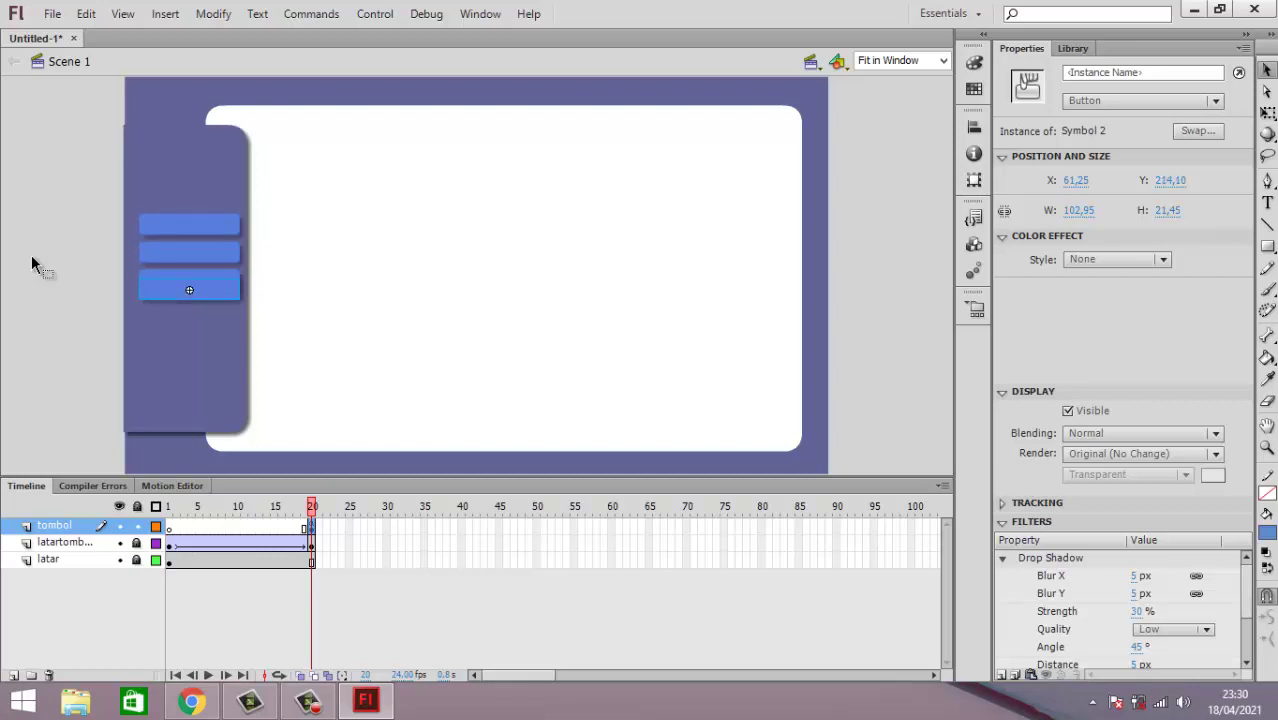
key(Down)
key(Down)
key(Down)
key(Down)
key(Down)
key(Down)
key(Down)
key(Down)
key(Down)
key(Down)
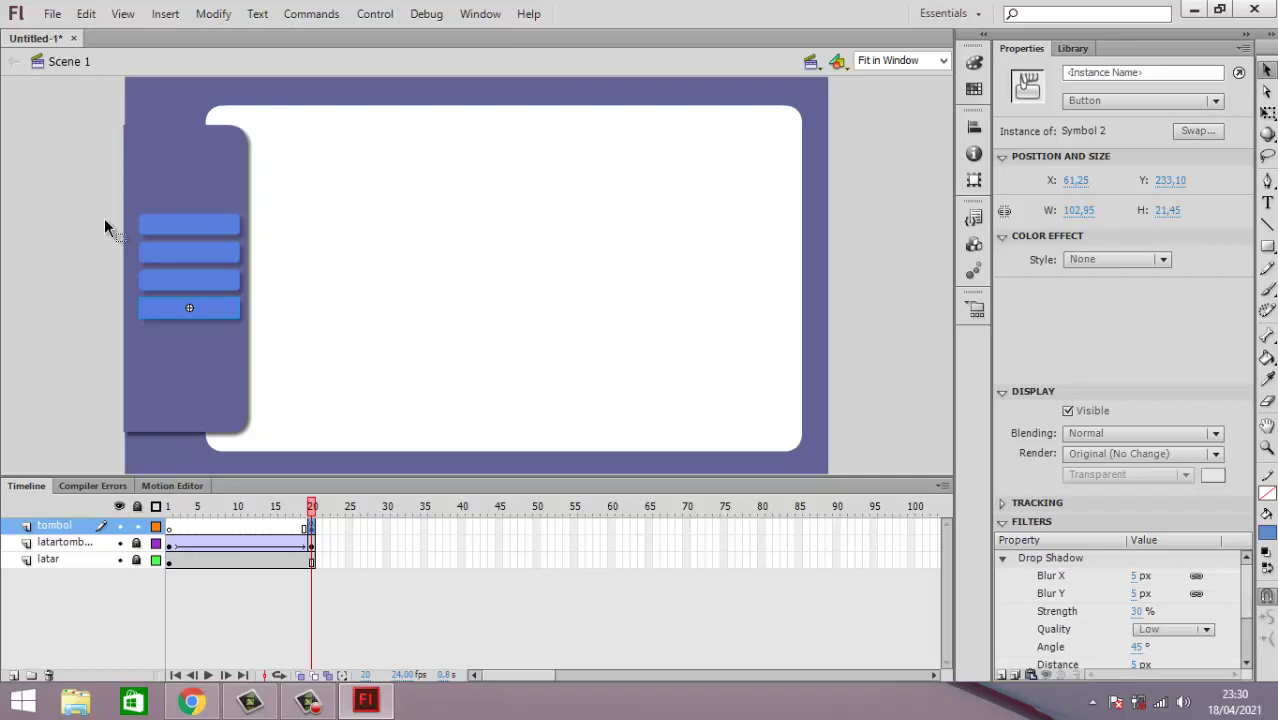
Step: Paste a fifth button in place, move it straight down to Y 261,60 below the fourth button, and deselect it
key(ctrl+shift+v)
key(Down)
key(Down)
key(Down)
key(Down)
key(Down)
key(Down)
key(Down)
key(Down)
key(Down)
key(Down)
key(Down)
key(Down)
key(Down)
key(Down)
key(Down)
key(Down)
key(Down)
key(Down)
key(Down)
key(Down)
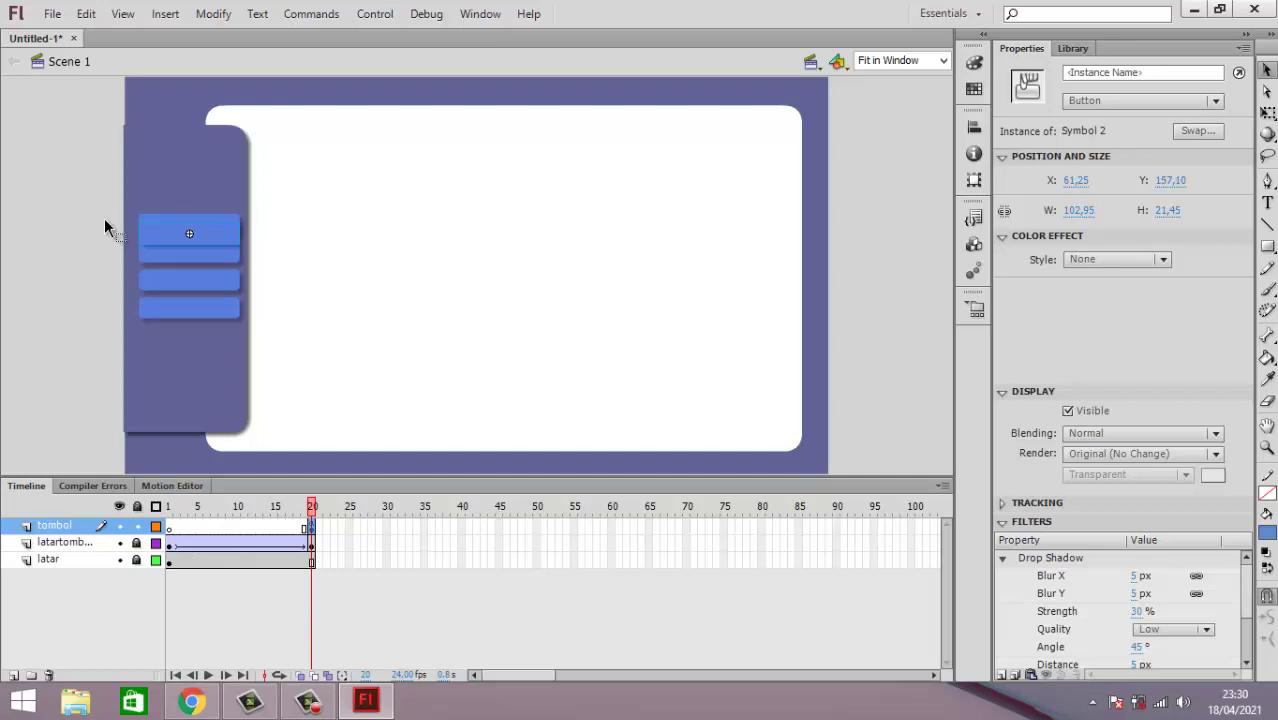
key(Down)
key(Down)
key(Down)
key(Down)
key(Down)
key(Down)
key(Down)
key(Down)
key(Down)
key(Down)
key(Down)
key(Down)
key(Down)
key(Down)
key(Down)
key(Down)
key(Down)
key(Down)
key(Down)
key(Down)
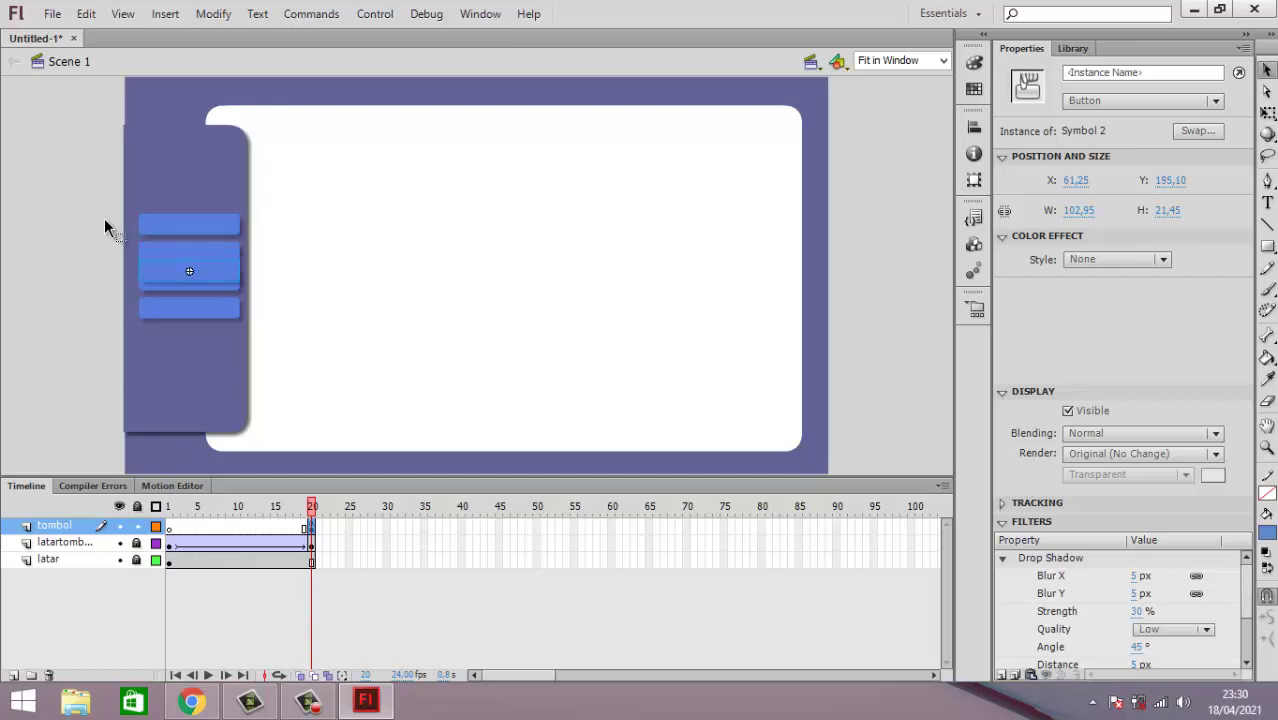
key(Down)
key(Down)
key(Down)
key(Down)
key(Down)
key(Down)
key(Down)
key(Down)
key(Down)
key(Down)
key(Down)
key(Down)
key(Down)
key(Down)
key(Down)
key(Down)
key(Down)
key(Down)
key(Down)
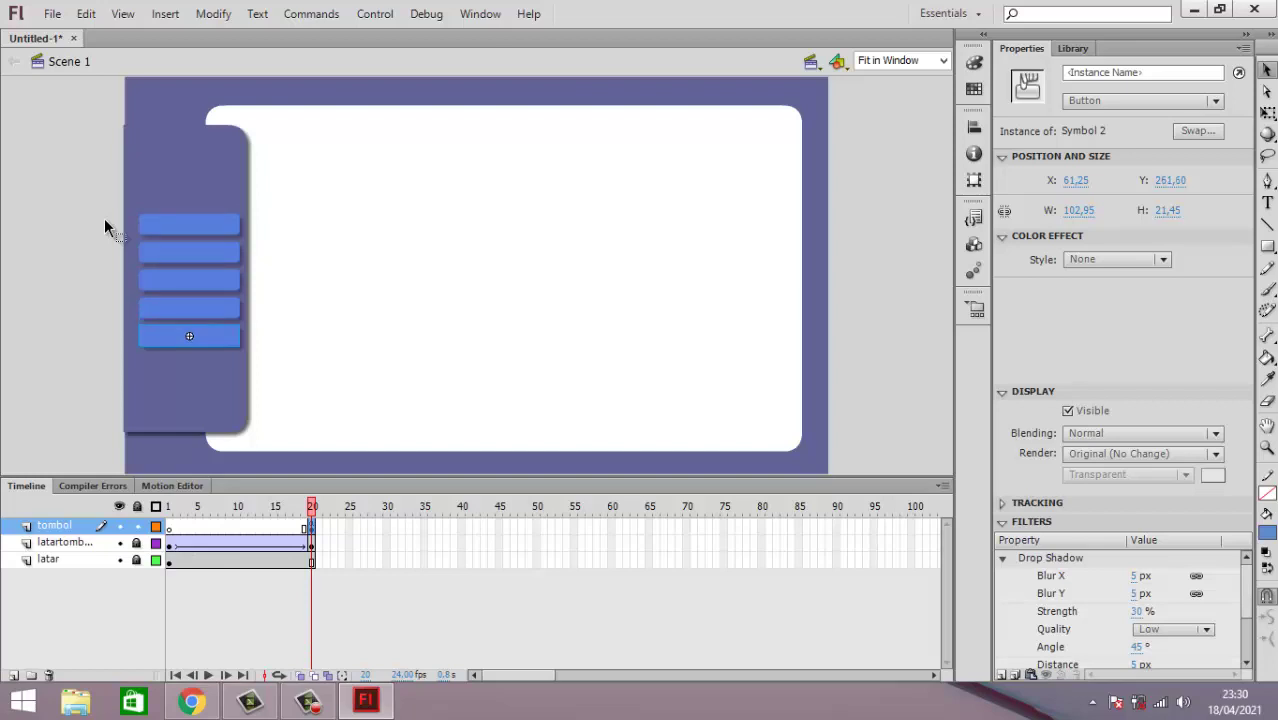
click(70, 256)
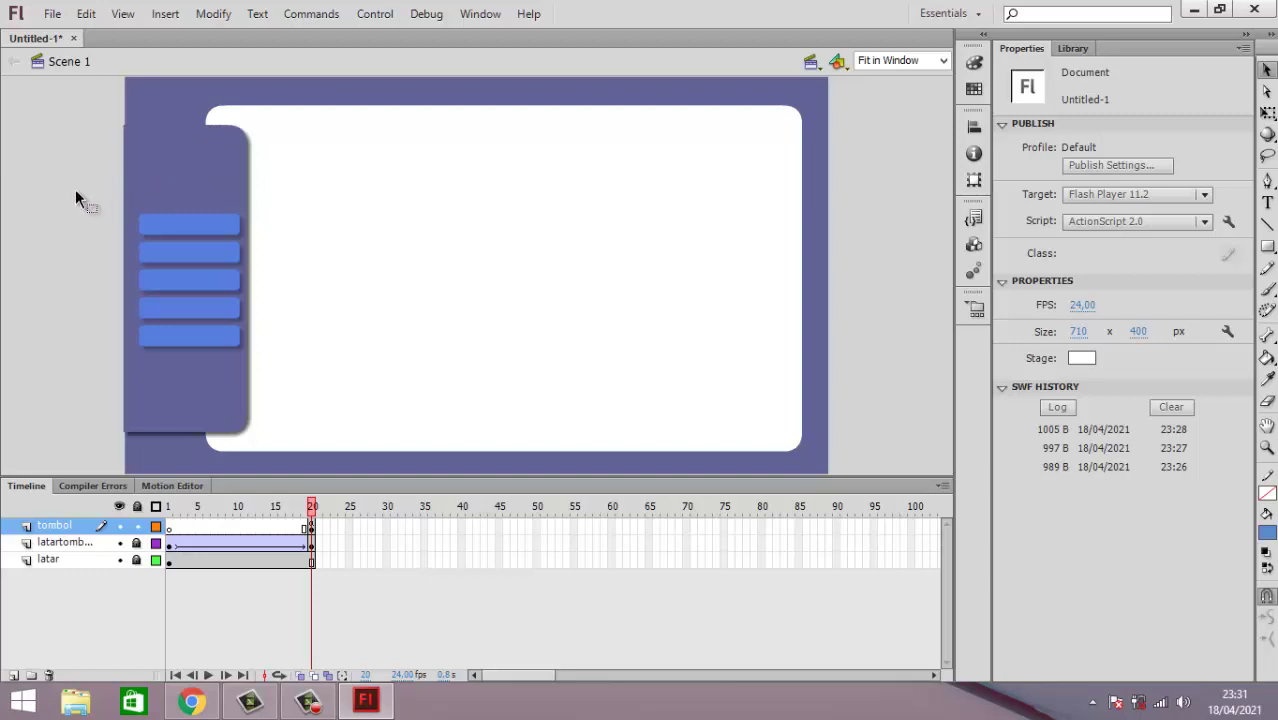
Step: Select all five buttons and nudge the whole column down slightly to Y 137,85
drag(50, 176, 320, 370)
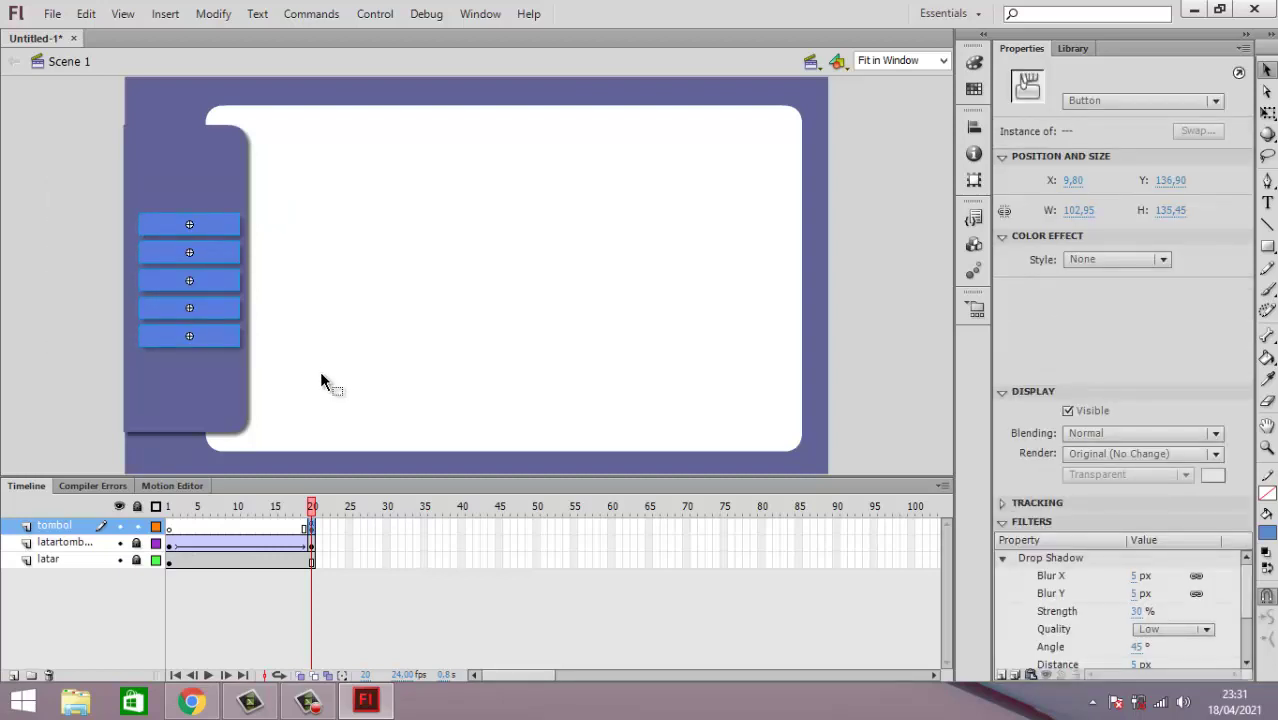
key(Down)
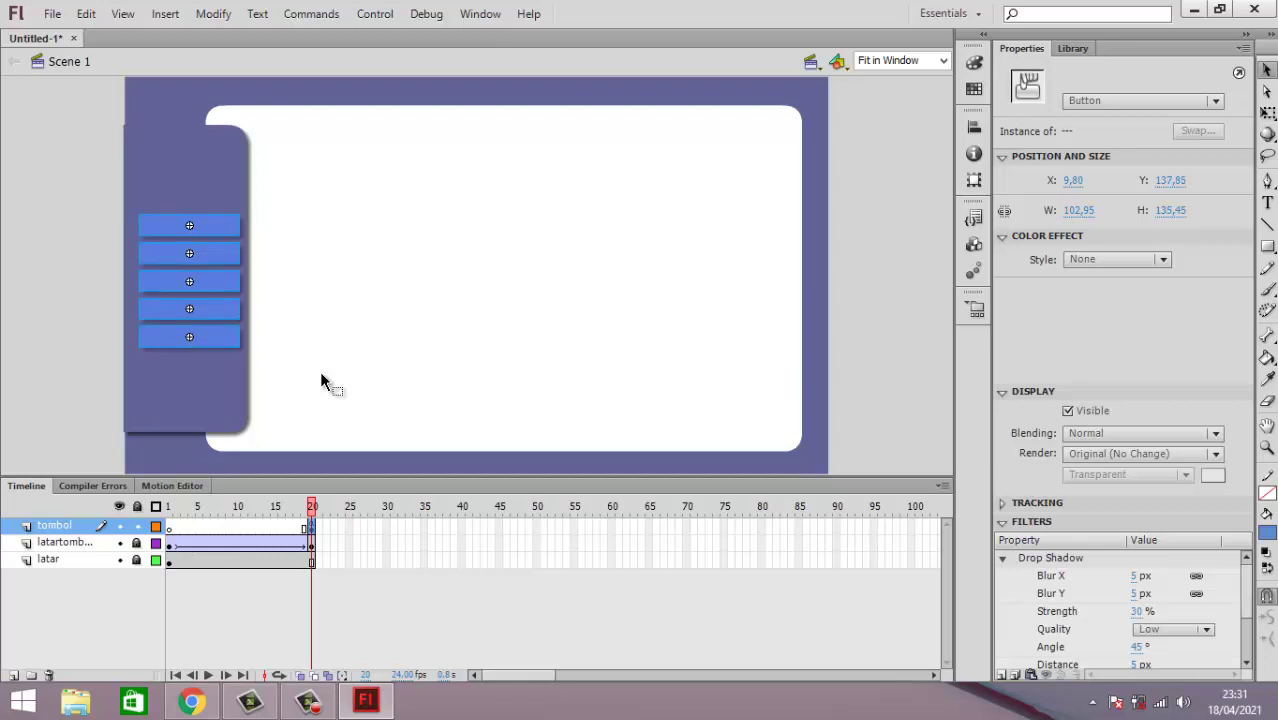
key(Up)
Step: Deselect the buttons, test the movie to check the rollover of the five buttons, and close the preview
click(29, 222)
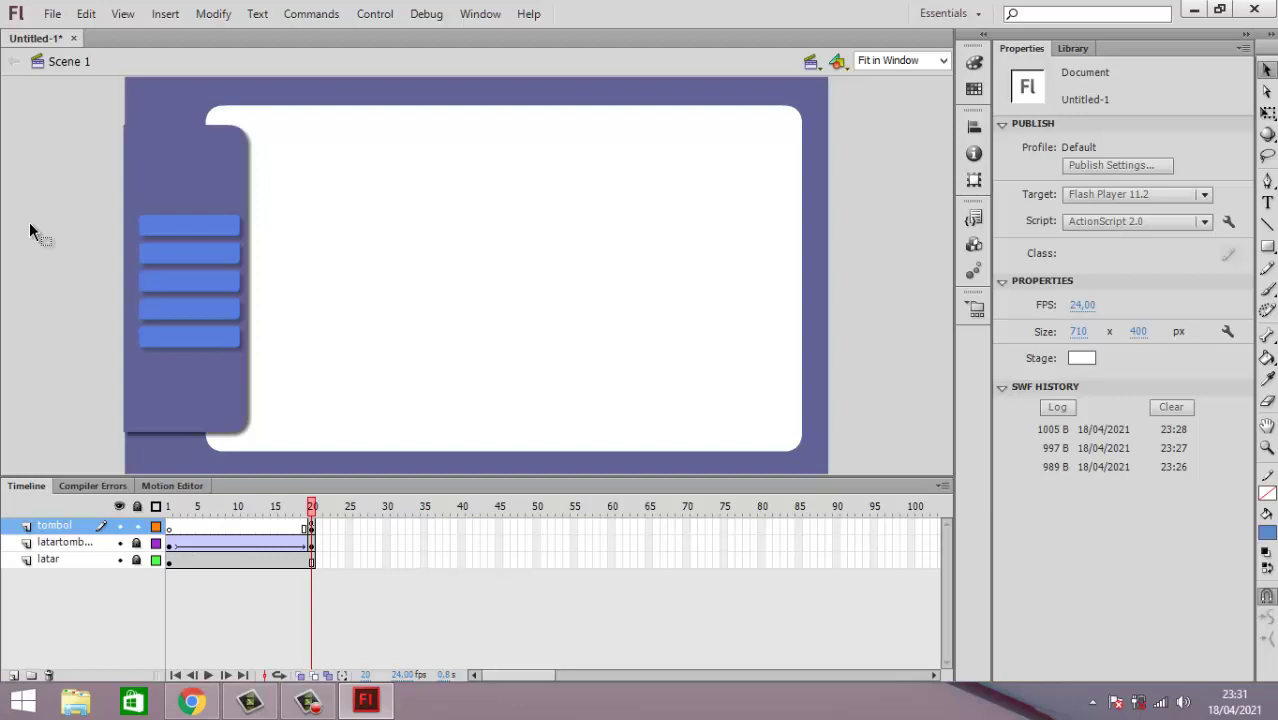
key(ctrl+Return)
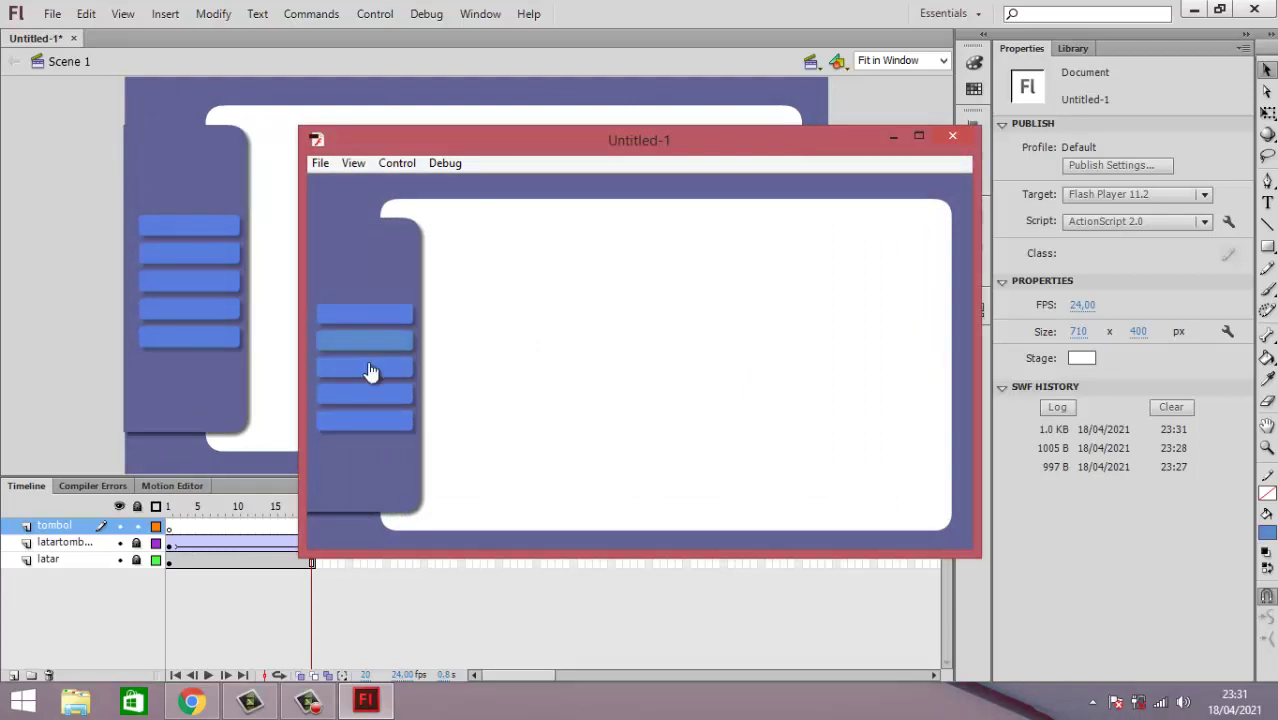
click(950, 136)
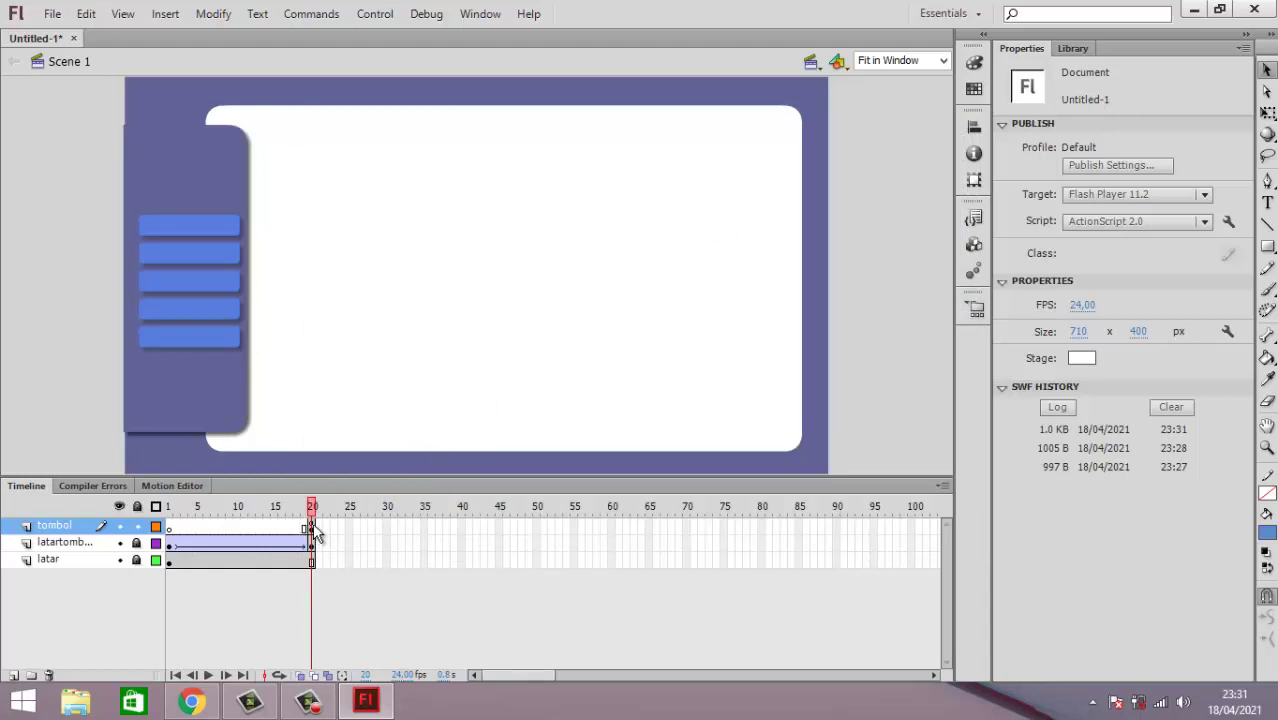
Step: Insert a keyframe at frame 30 of the tombol layer
click(424, 527)
key(Escape)
right_click(386, 526)
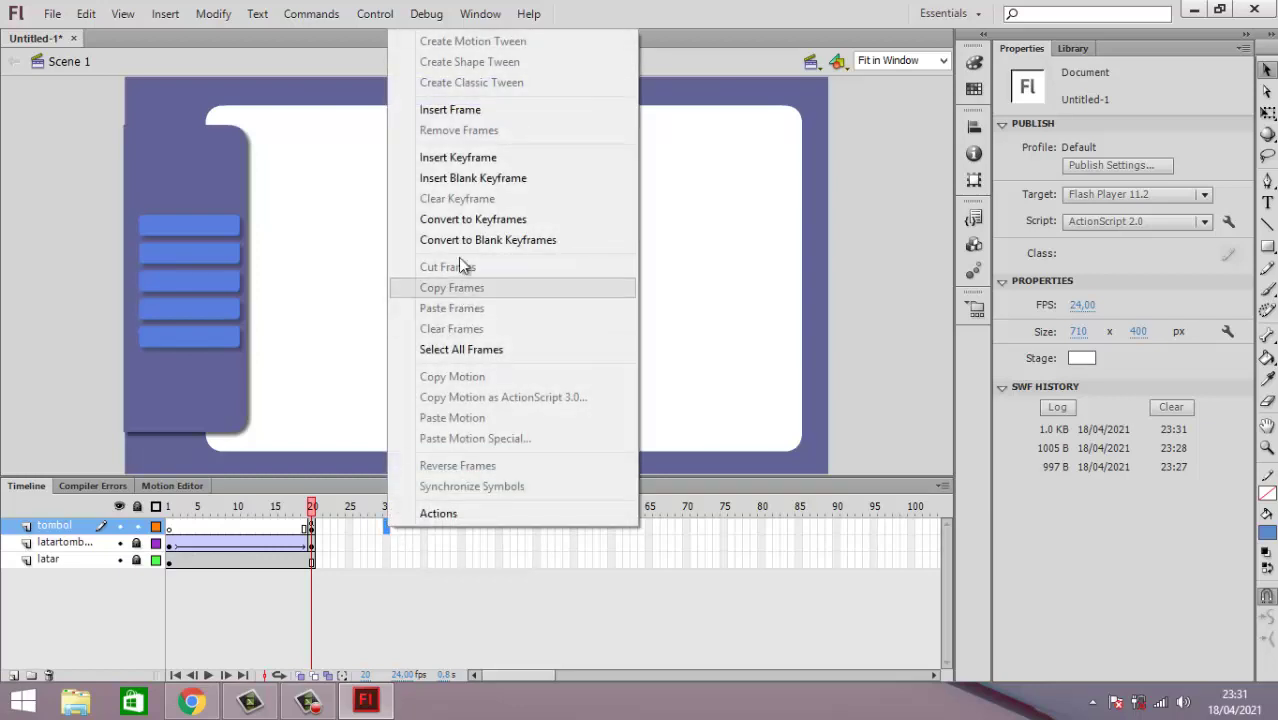
click(458, 157)
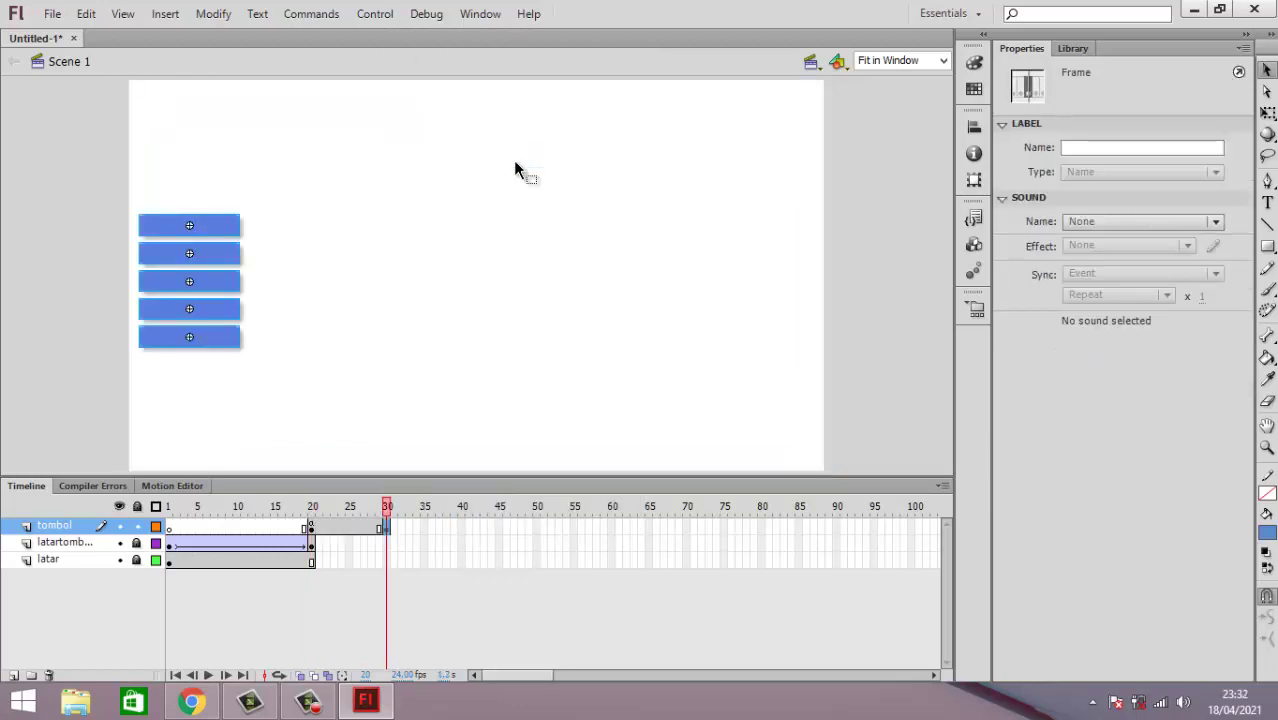
Step: Extend both background layers, the panel layer and latar, by inserting frames up to frame 30
click(388, 545)
drag(390, 553, 393, 577)
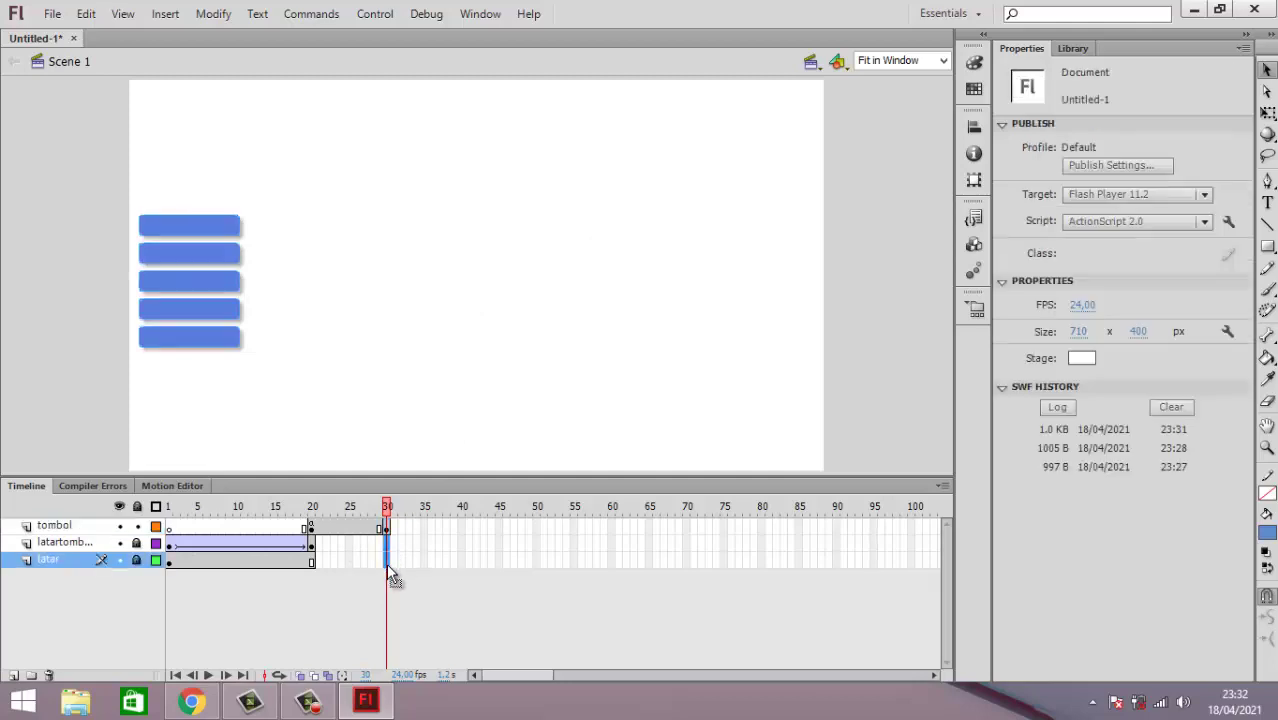
right_click(385, 545)
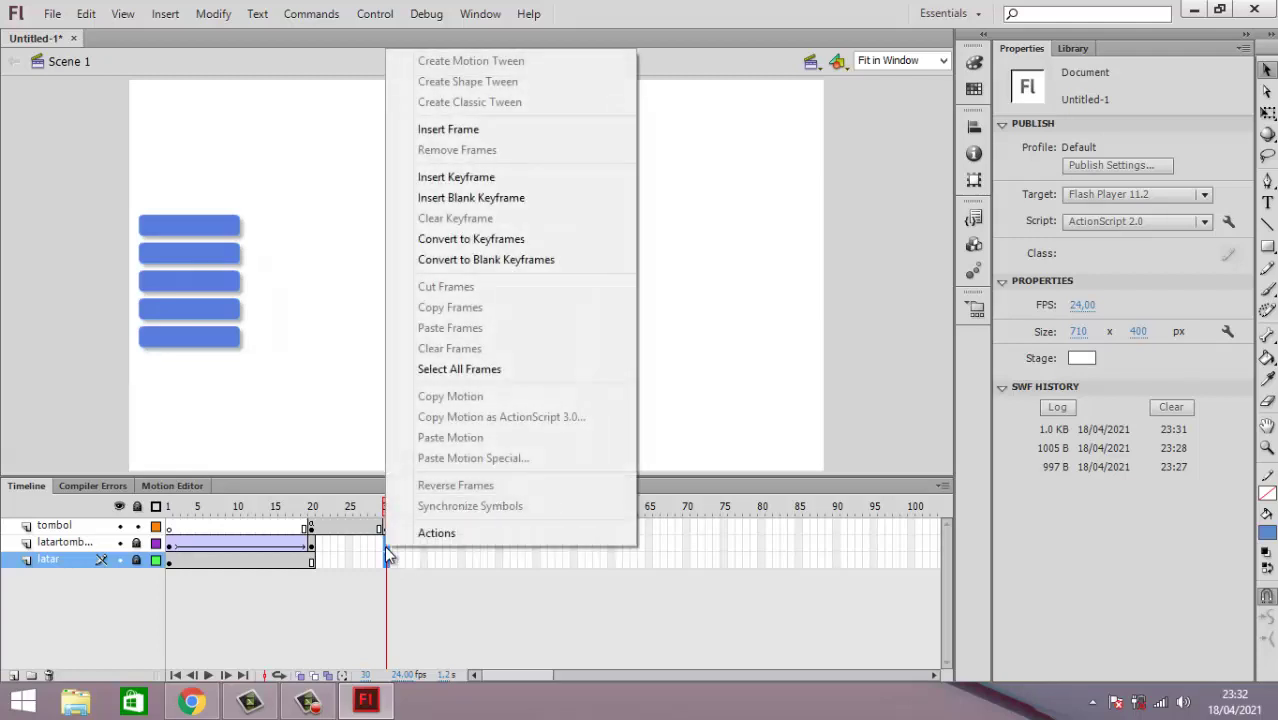
click(495, 130)
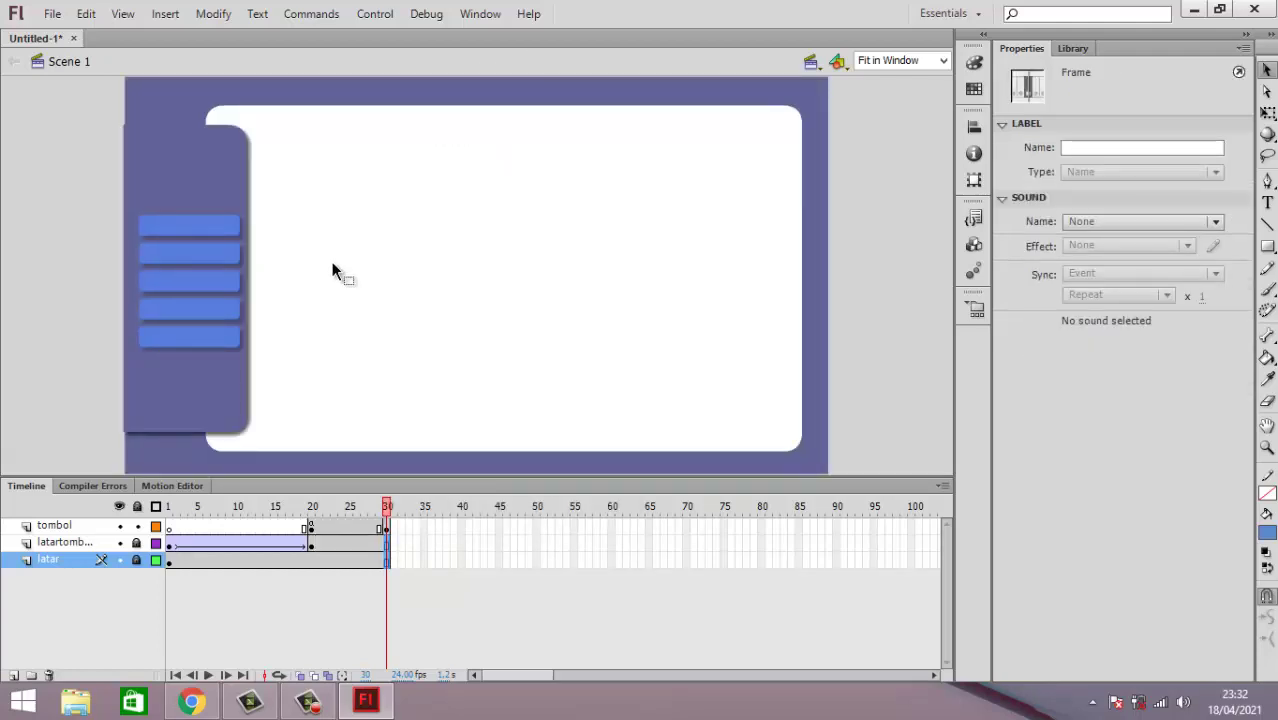
Step: At frame 20 of the tombol layer, move all five buttons straight left until they sit just outside the stage
click(386, 527)
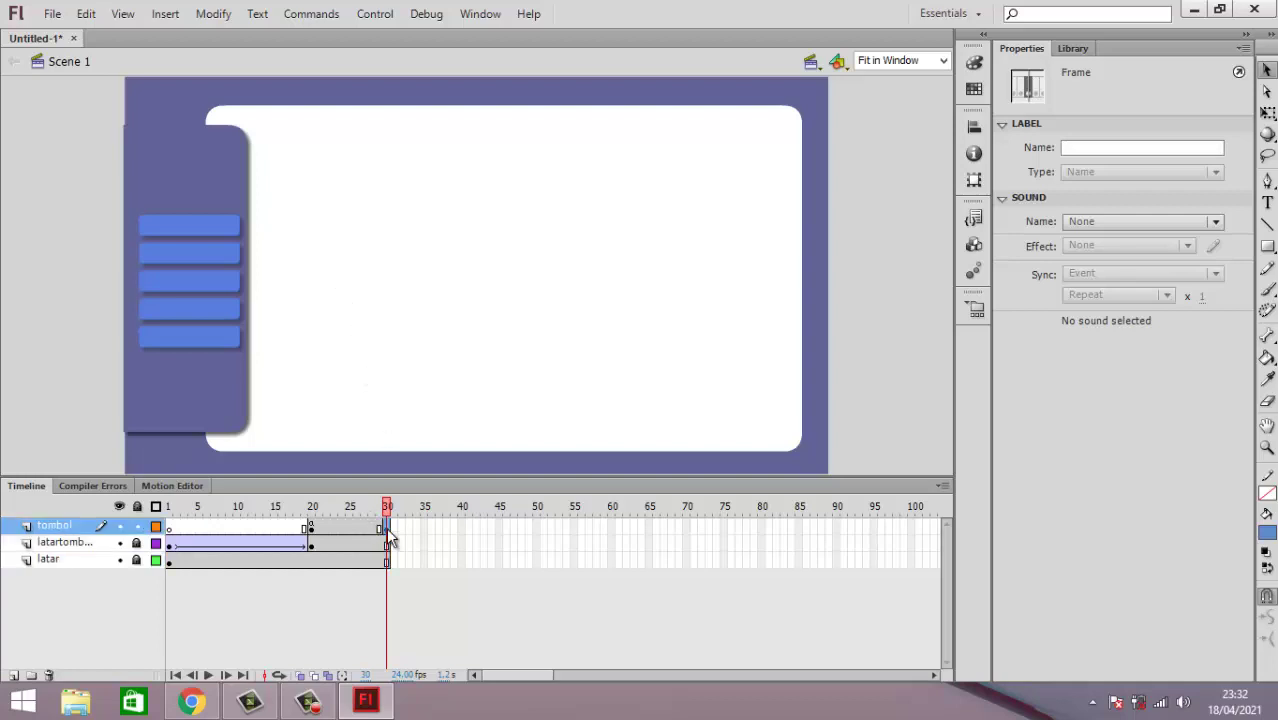
click(312, 533)
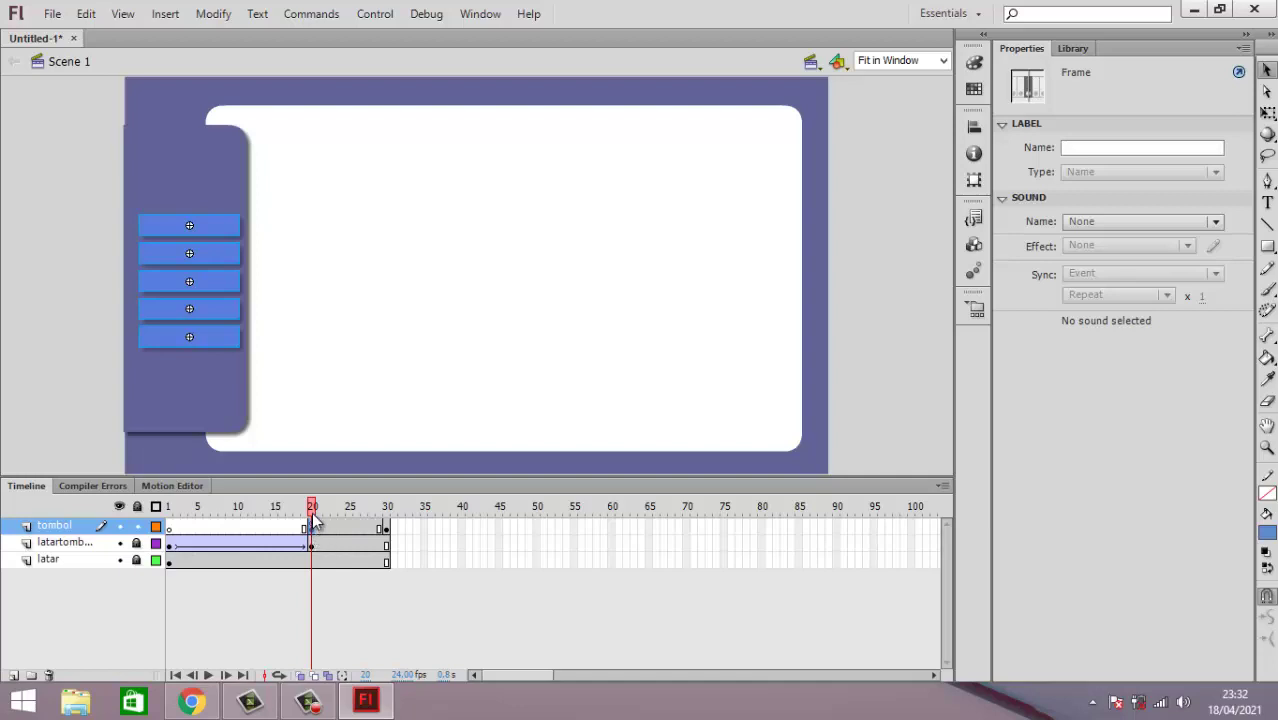
click(386, 527)
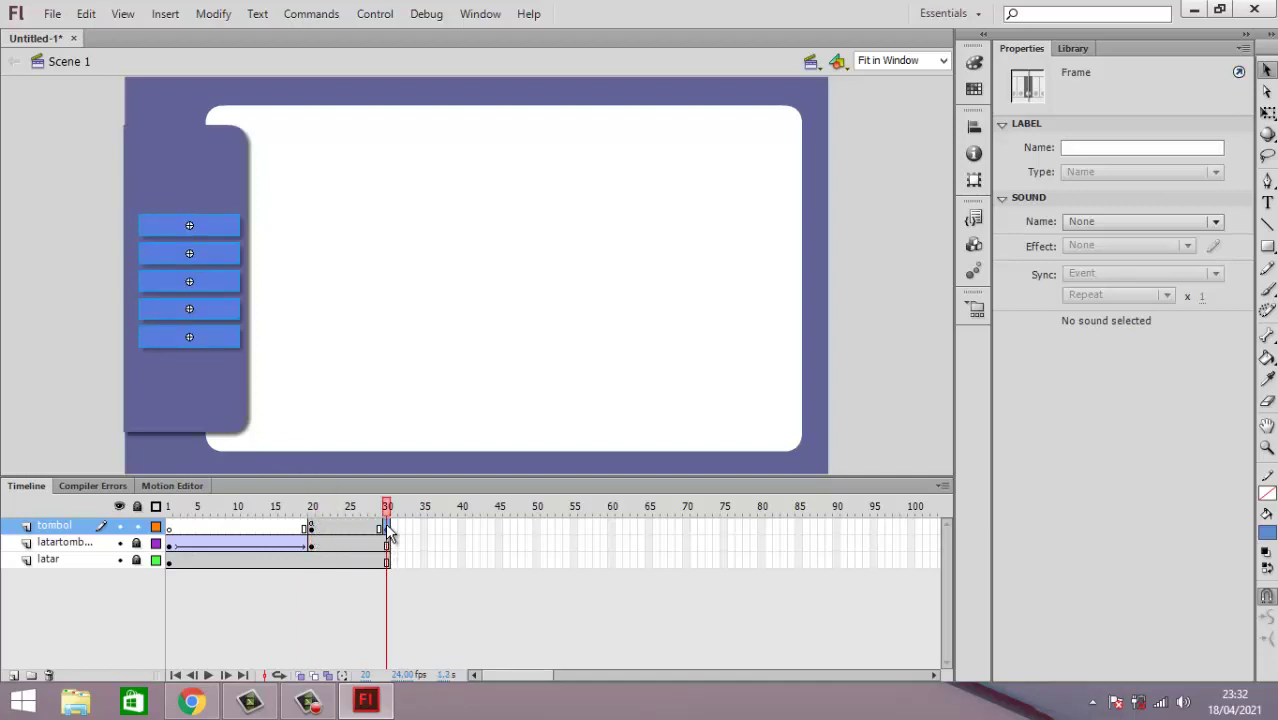
click(309, 526)
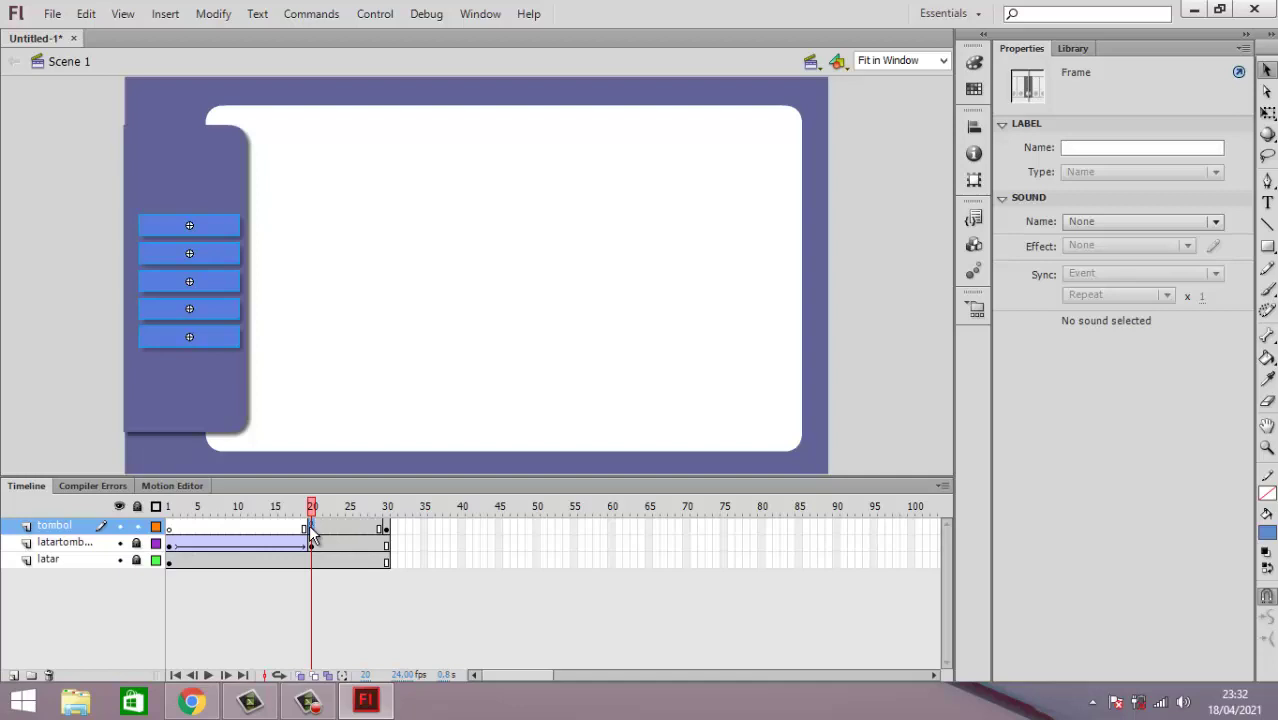
key(Left)
key(Left)
key(Left)
key(Left)
key(Left)
key(Left)
key(Left)
key(Left)
key(Left)
key(Left)
key(Left)
key(Left)
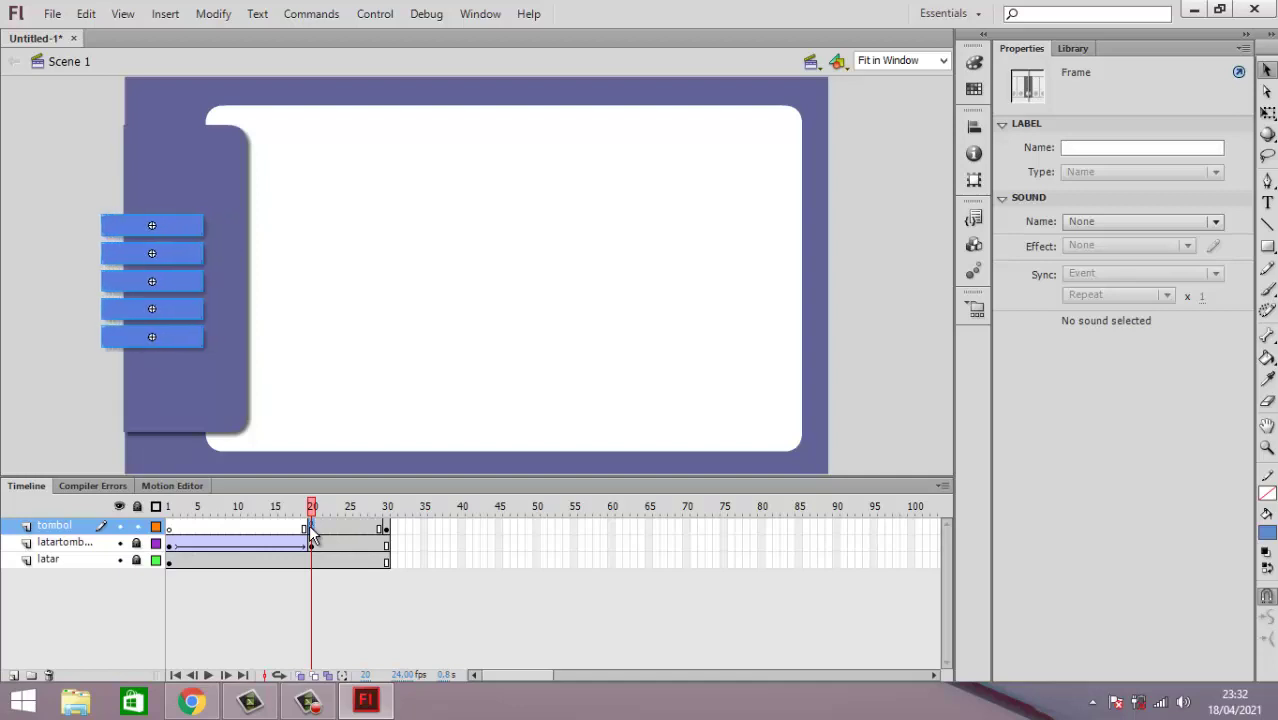
key(Left)
key(Left)
key(Left)
key(Left)
key(Left)
key(Left)
key(Left)
key(Left)
key(Left)
key(Left)
key(Left)
key(Left)
key(Left)
key(Left)
key(Left)
key(Left)
key(Left)
key(Left)
key(Left)
key(Left)
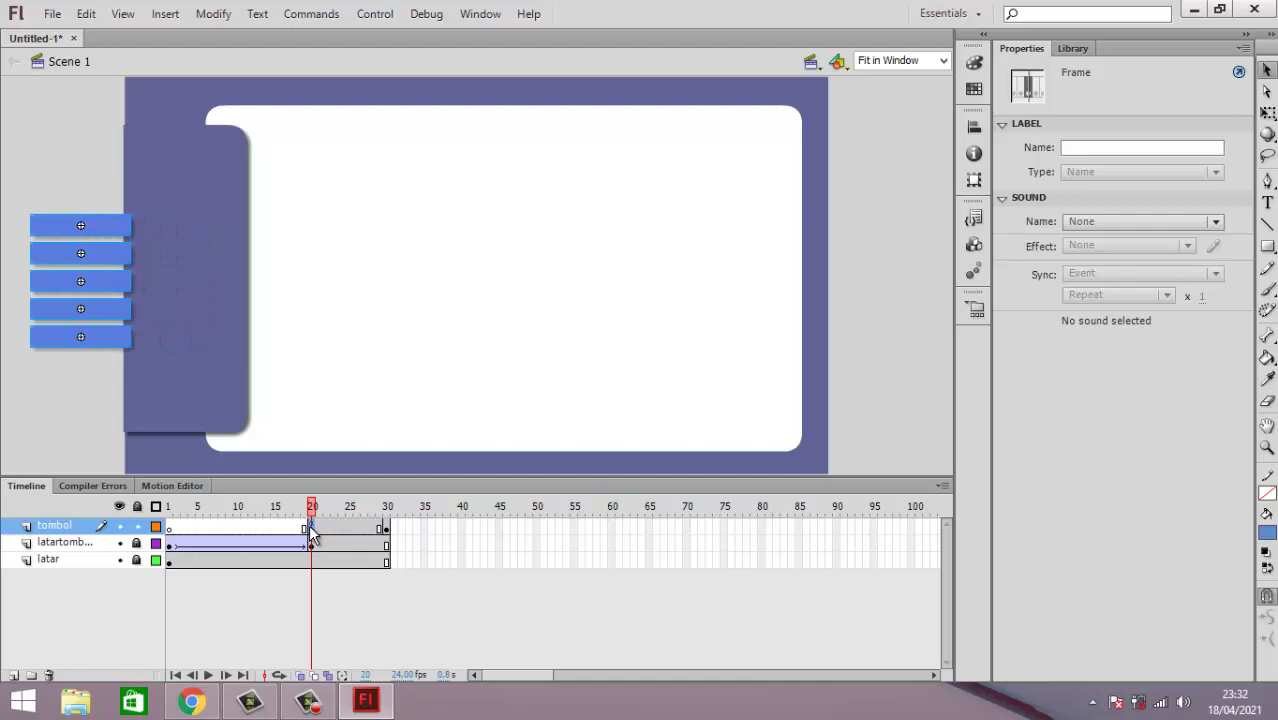
key(Left)
key(Left)
key(Left)
key(Left)
key(Left)
key(Left)
key(Left)
key(Left)
key(Left)
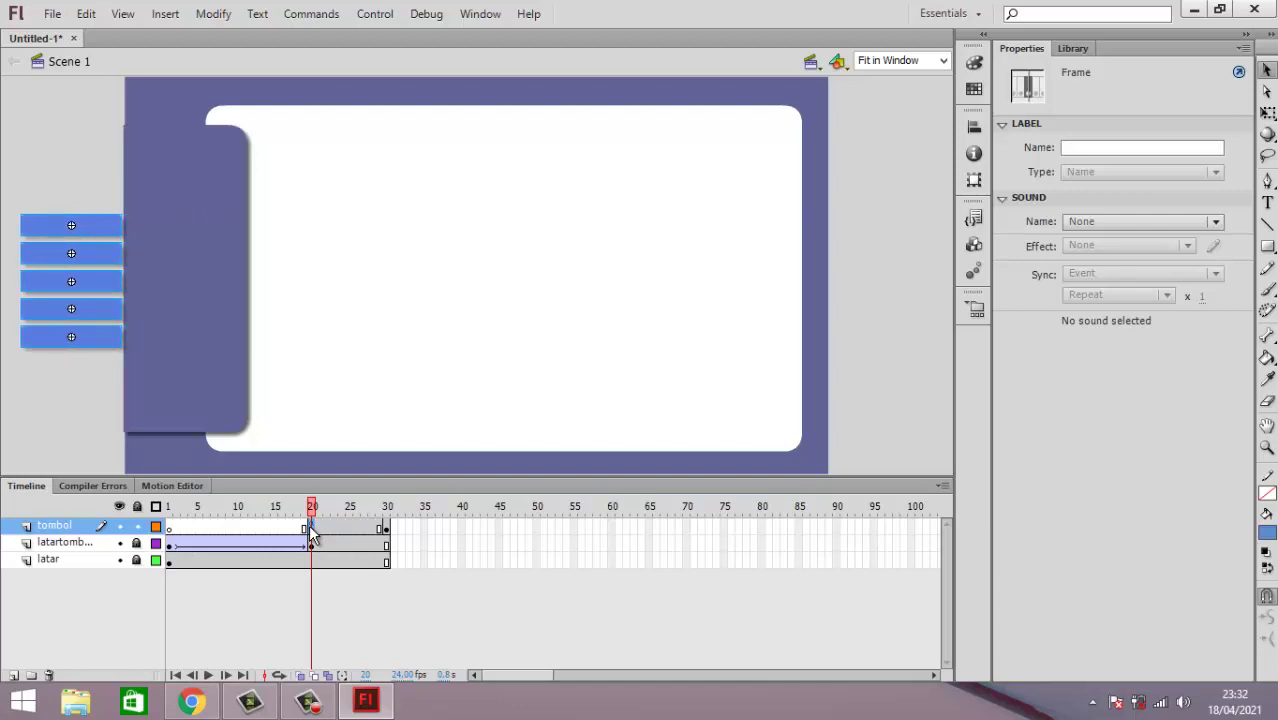
key(Left)
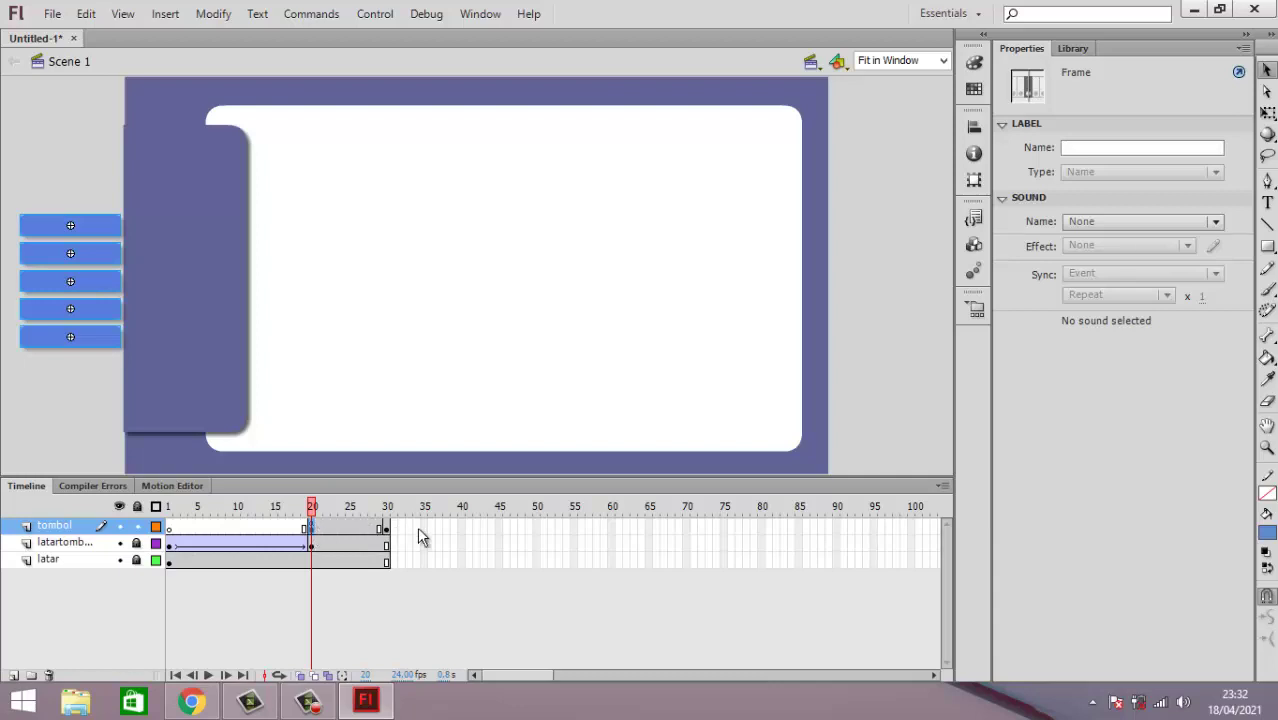
Step: Create a classic tween between frames 20 and 30 of the tombol layer and set its ease to 100 out
right_click(347, 524)
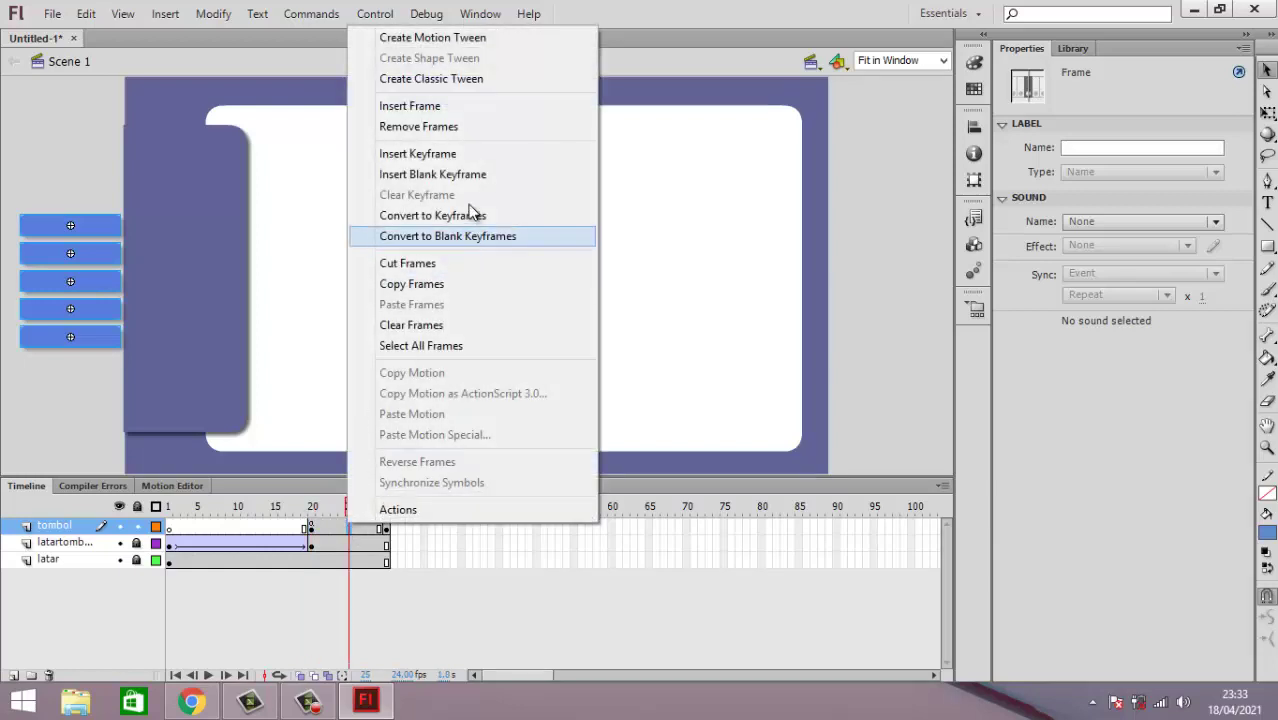
click(507, 78)
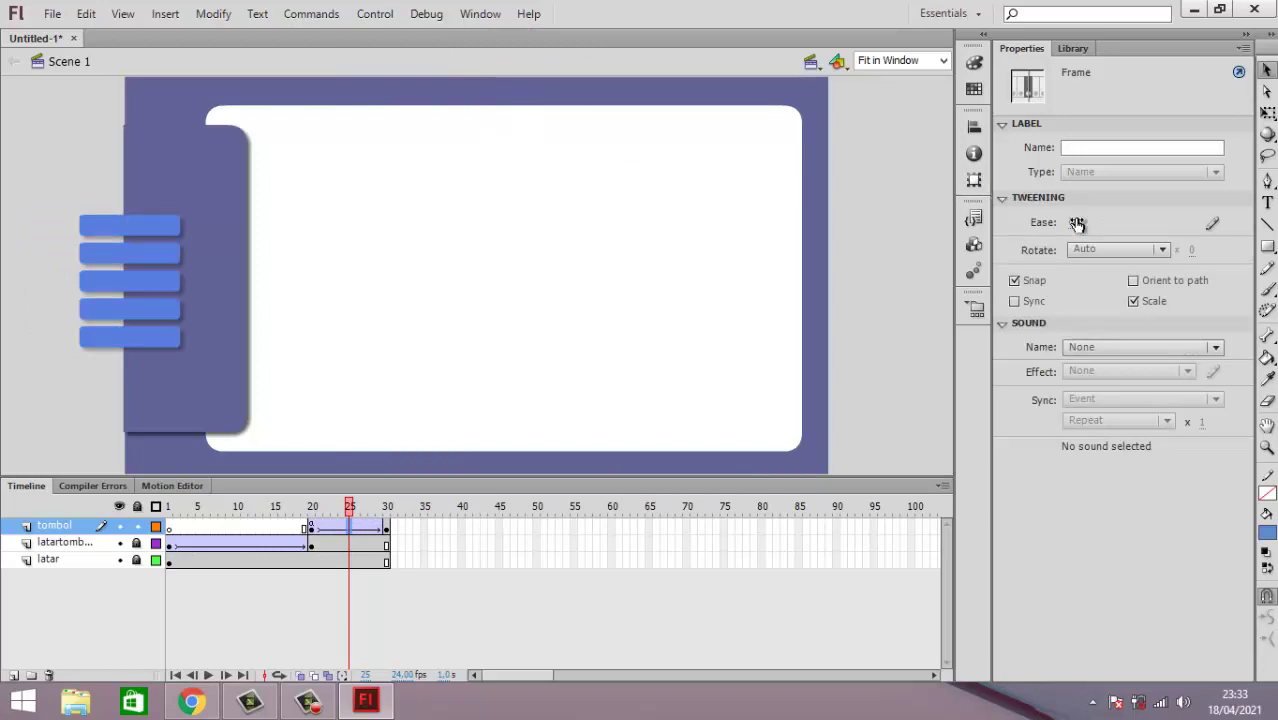
drag(1069, 226, 1224, 233)
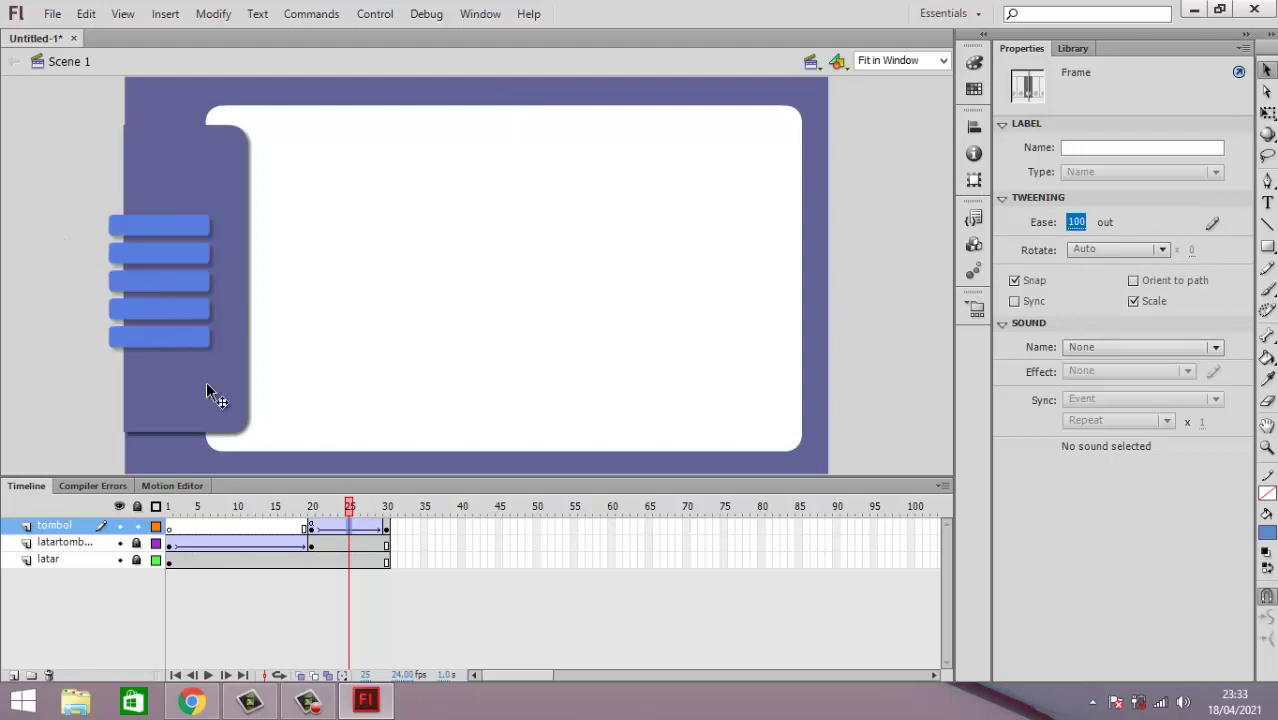
Step: Check the script attached to frame 20 of the tombol layer and close the script editor
click(312, 530)
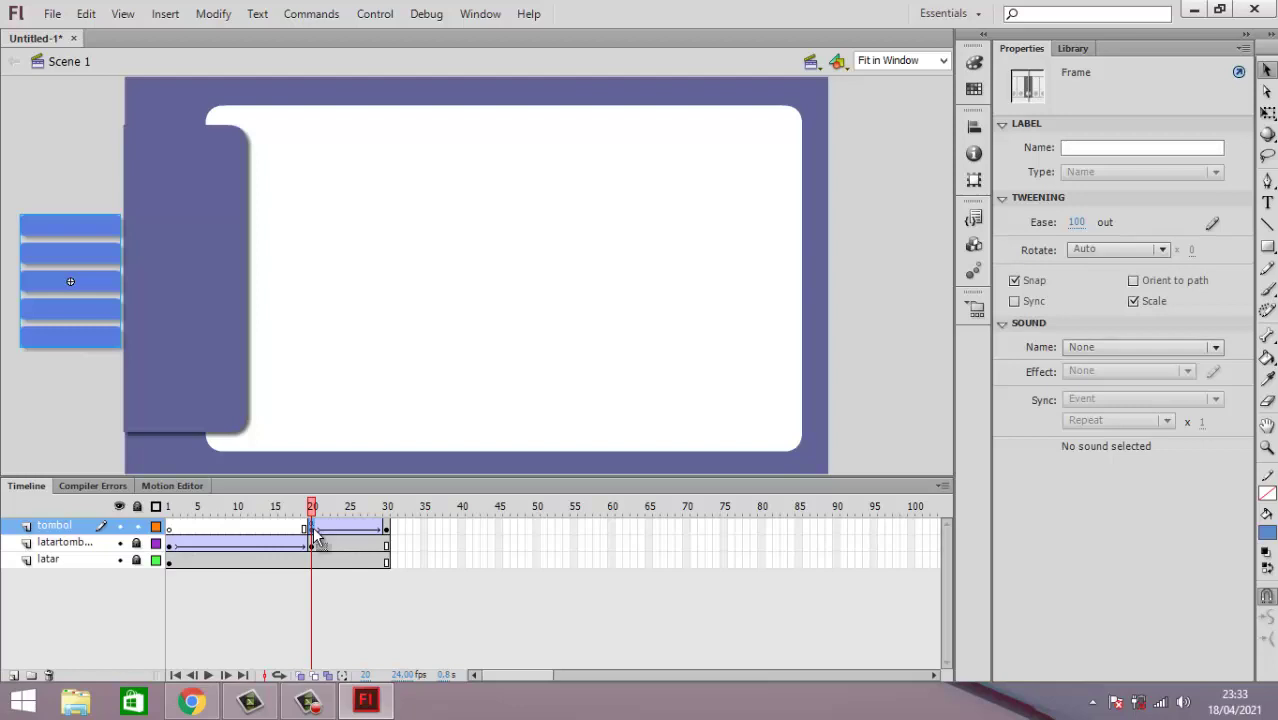
right_click(313, 530)
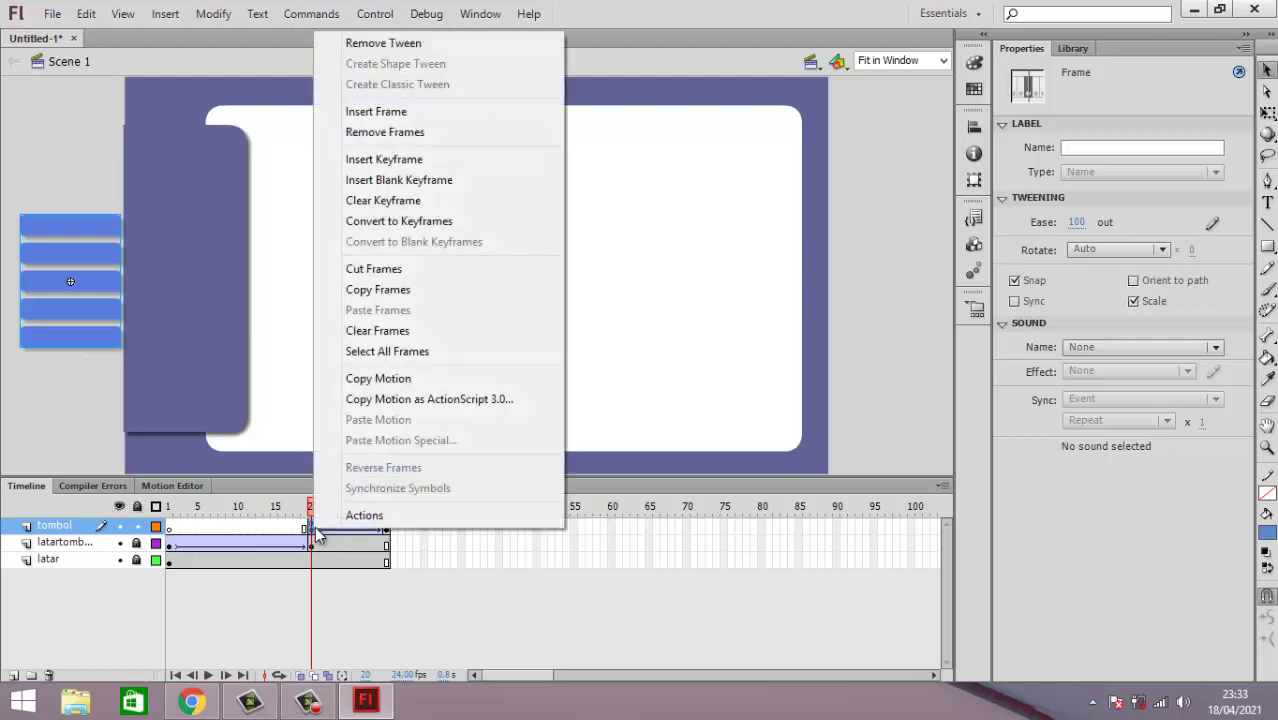
click(407, 524)
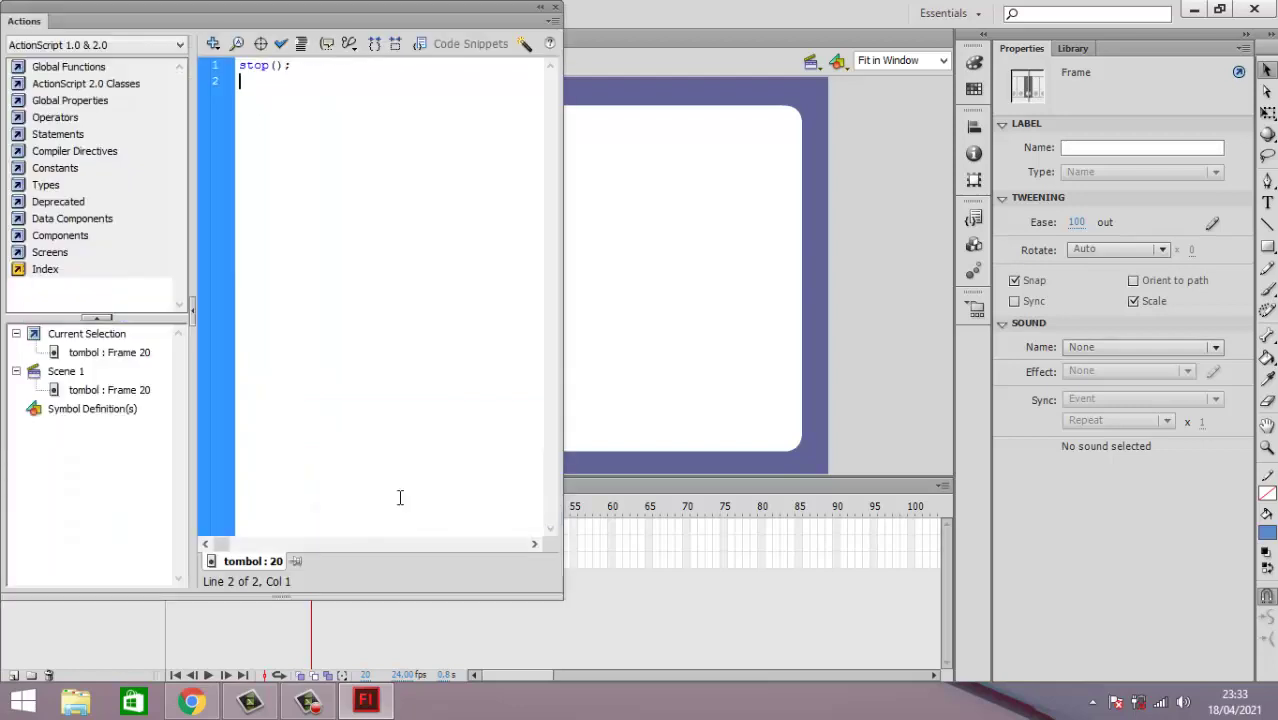
click(556, 9)
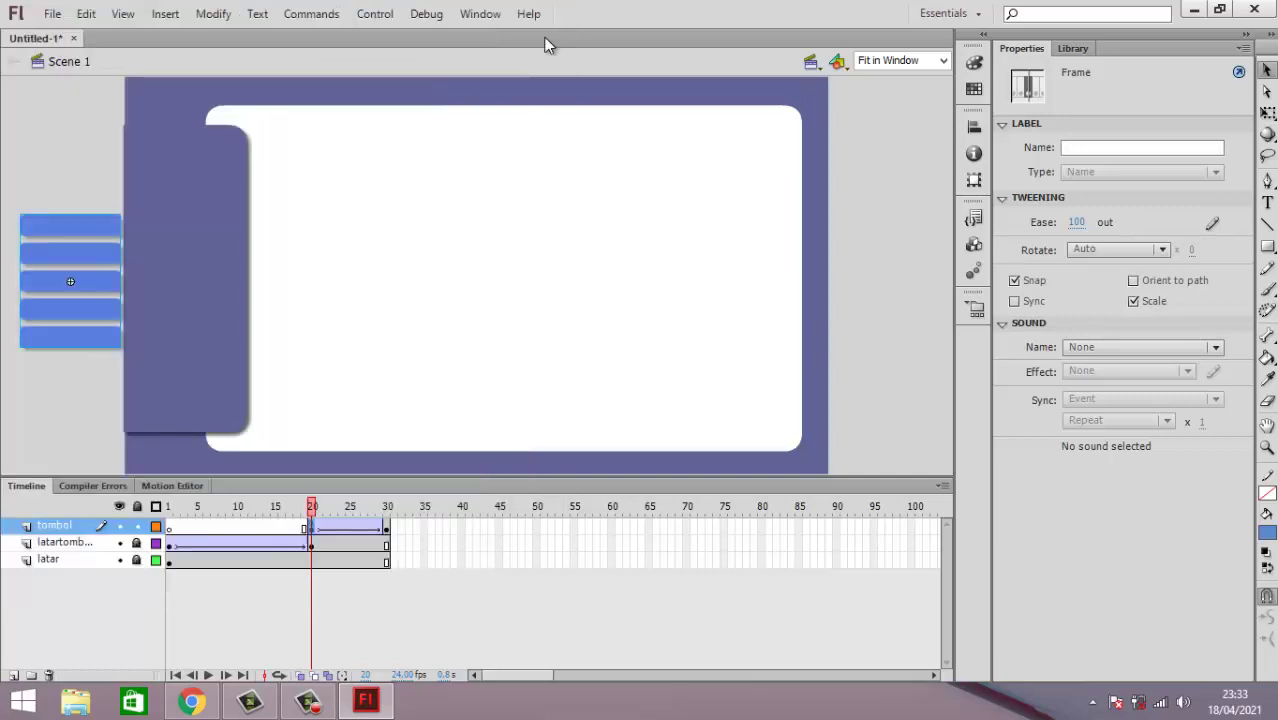
Step: Deselect everything, test the movie to check whether the buttons slide in, and close the preview
click(75, 138)
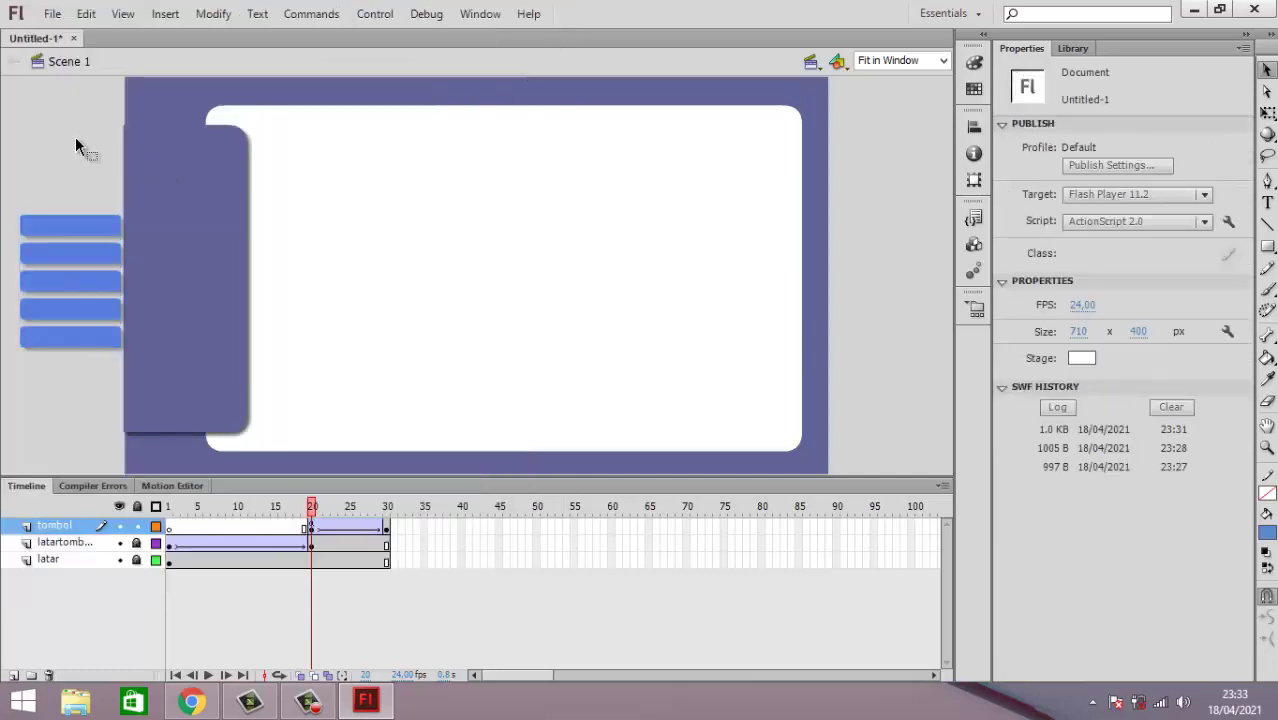
key(ctrl+Return)
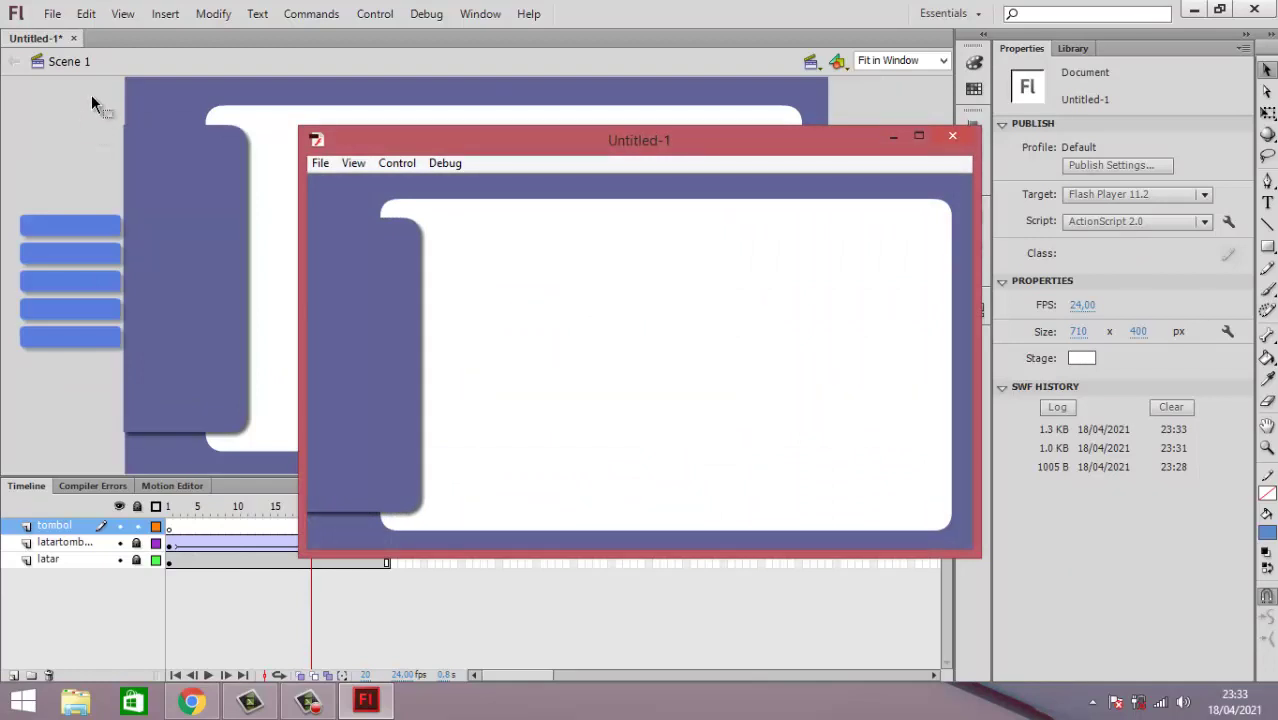
drag(562, 147, 775, 176)
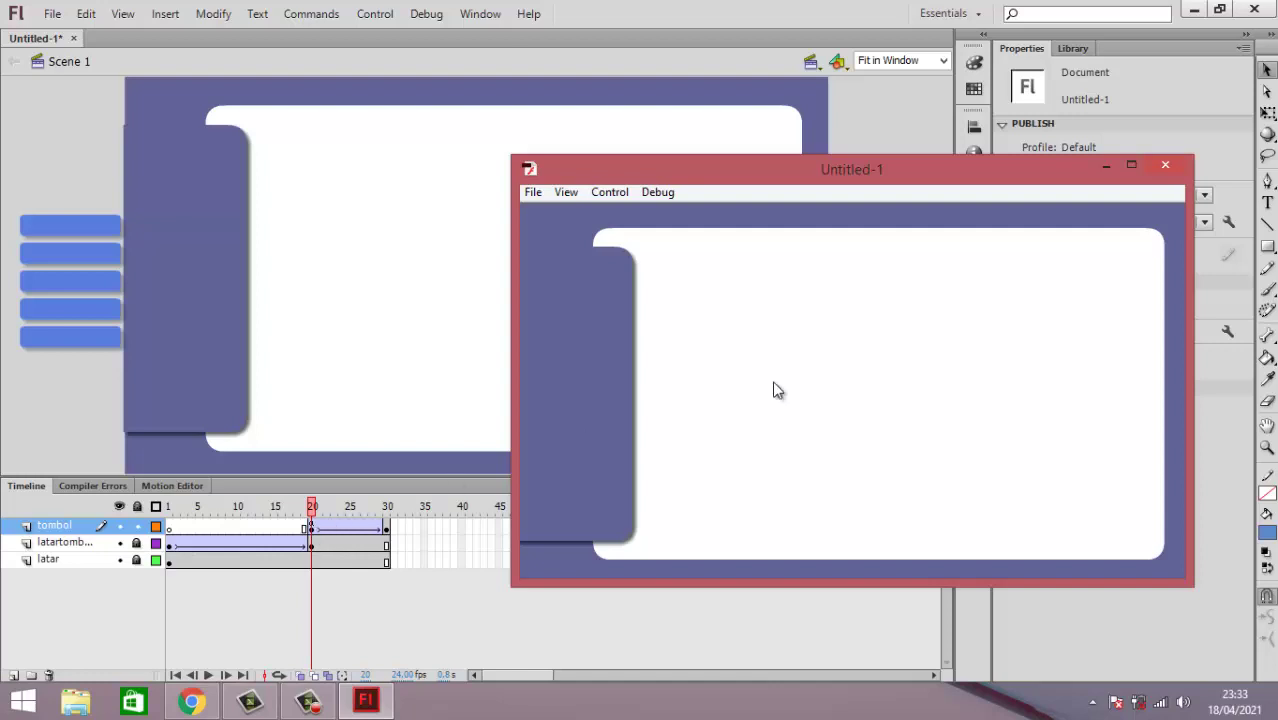
click(1165, 166)
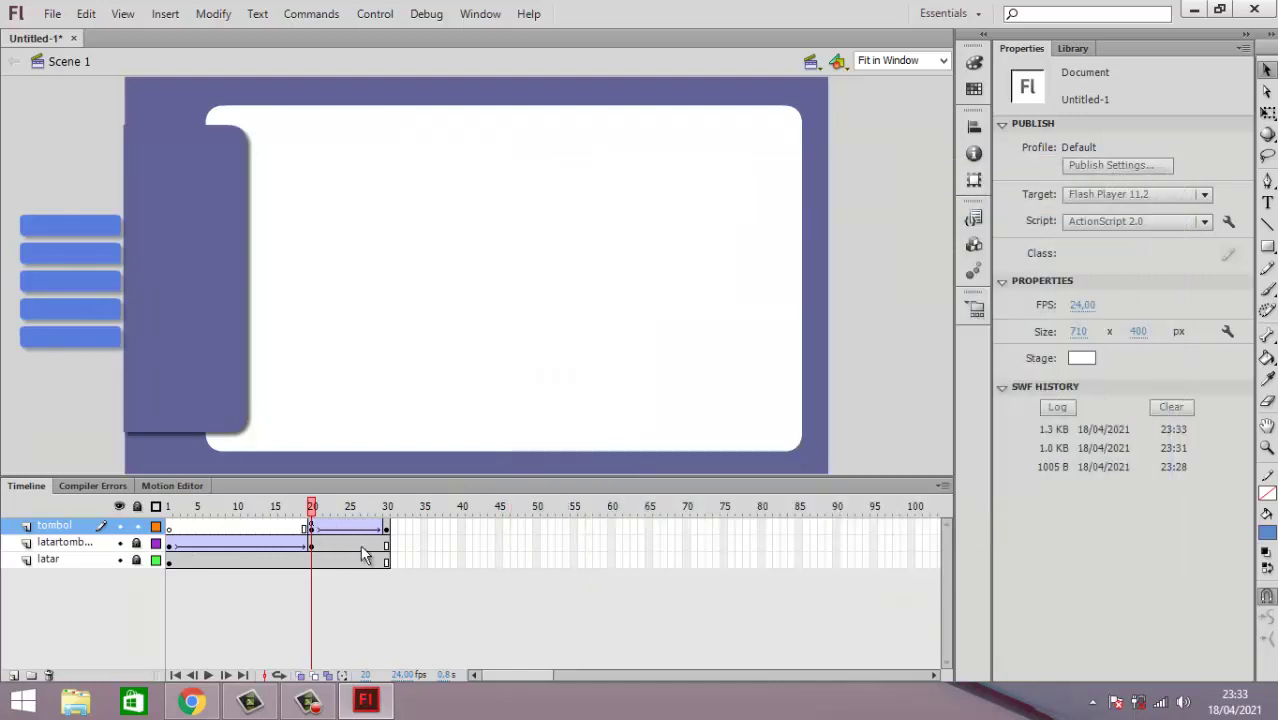
Step: Delete the stop(); script from frame 20 of the tombol layer and close the script editor
right_click(310, 533)
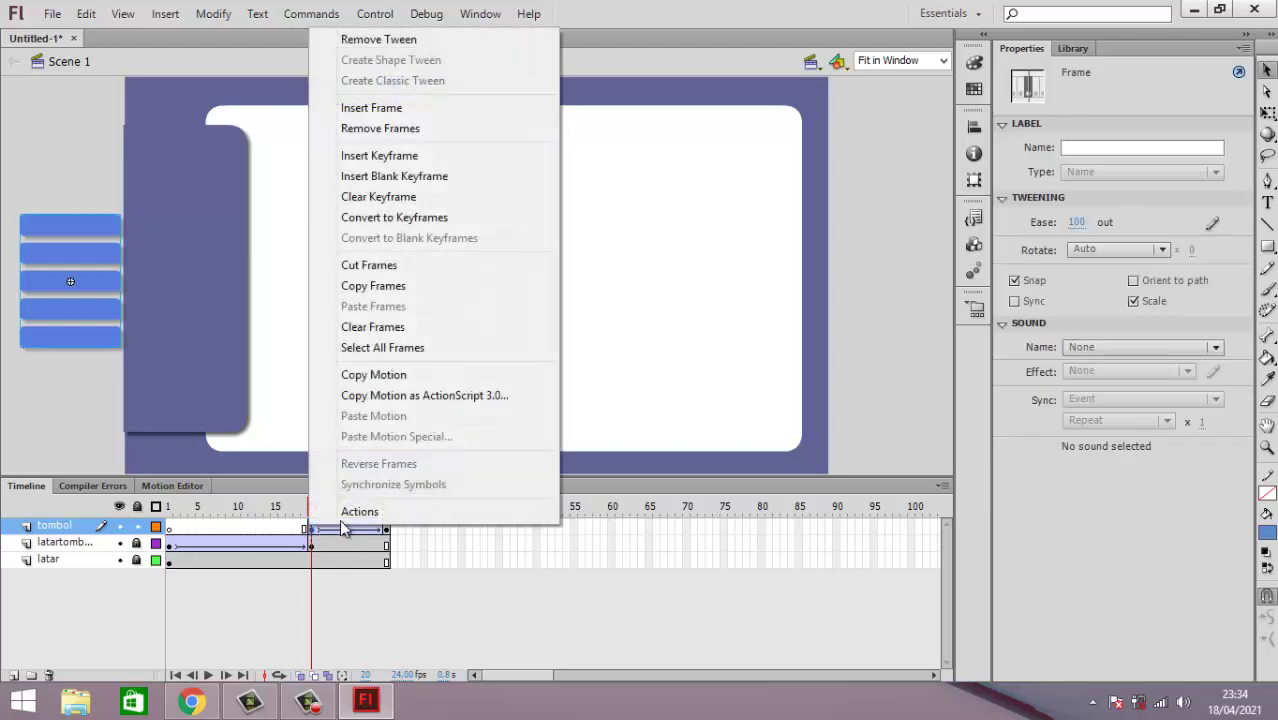
click(355, 512)
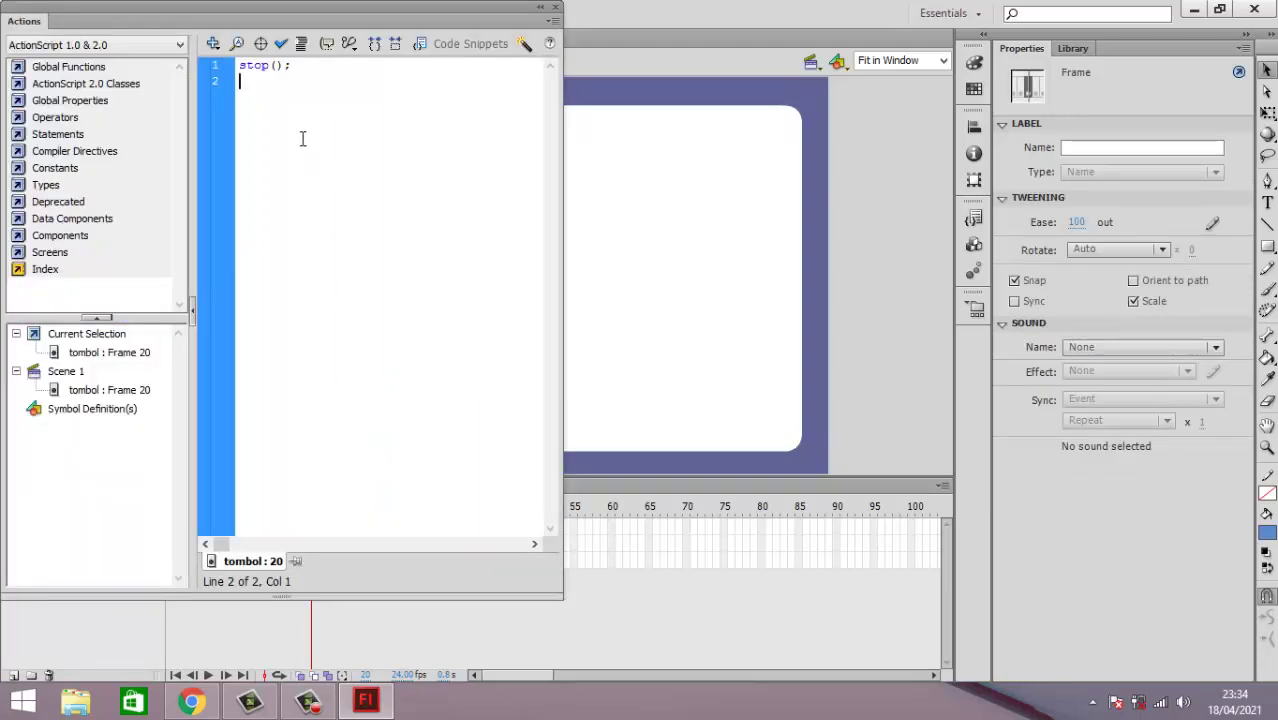
key(BackSpace)
key(BackSpace)
key(BackSpace)
key(BackSpace)
key(BackSpace)
key(BackSpace)
key(BackSpace)
key(BackSpace)
click(555, 12)
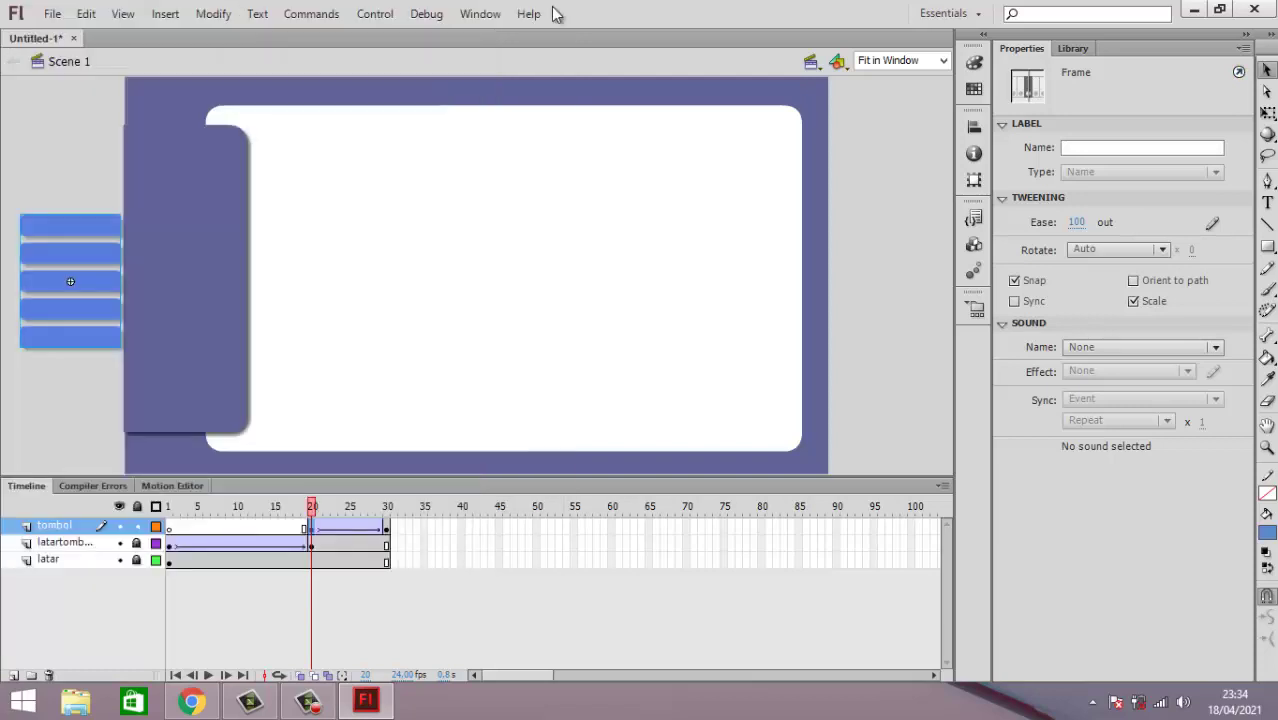
Step: Add a stop(); action to frame 30 of the tombol layer, then test the movie and close the preview
click(388, 530)
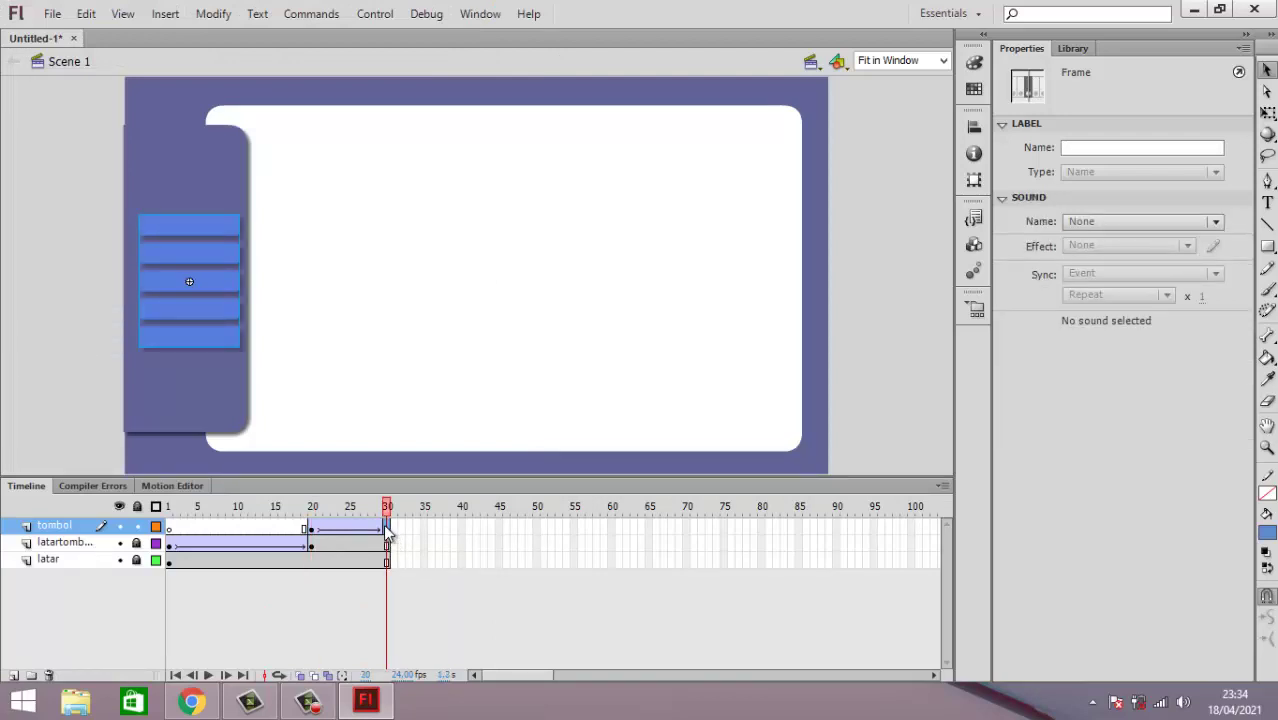
right_click(387, 530)
click(430, 512)
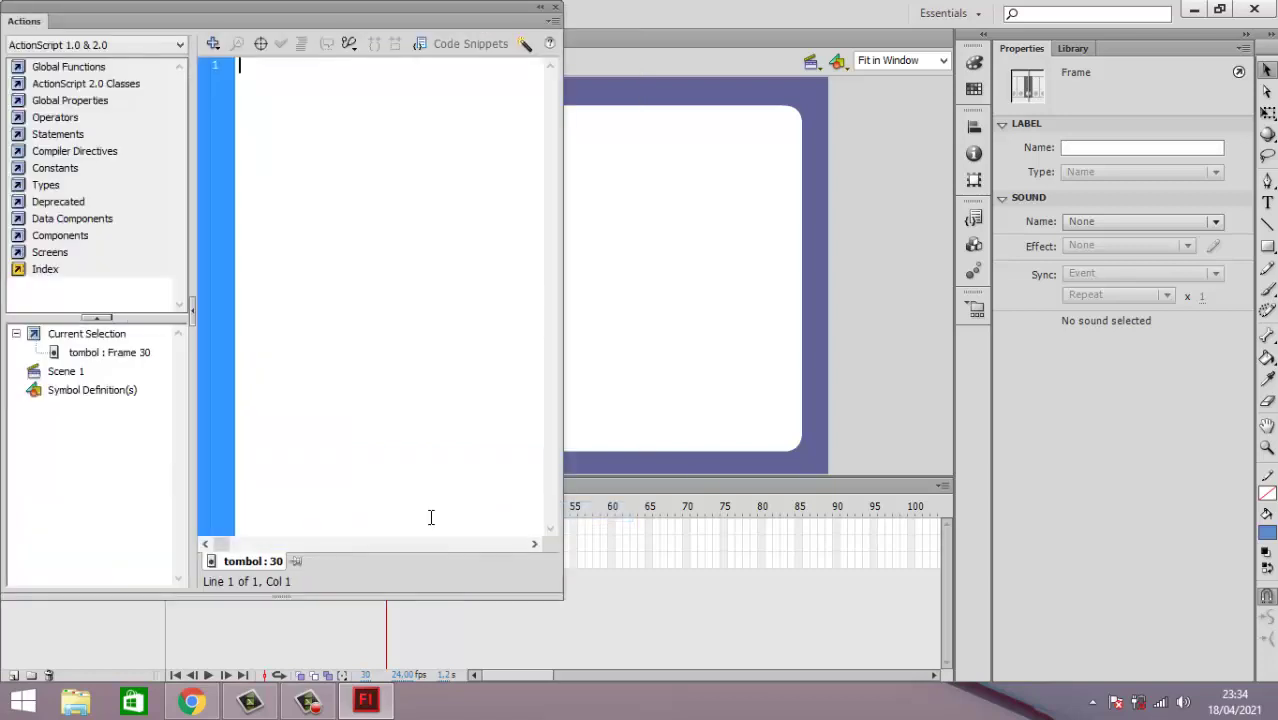
click(213, 47)
mouse_move(276, 68)
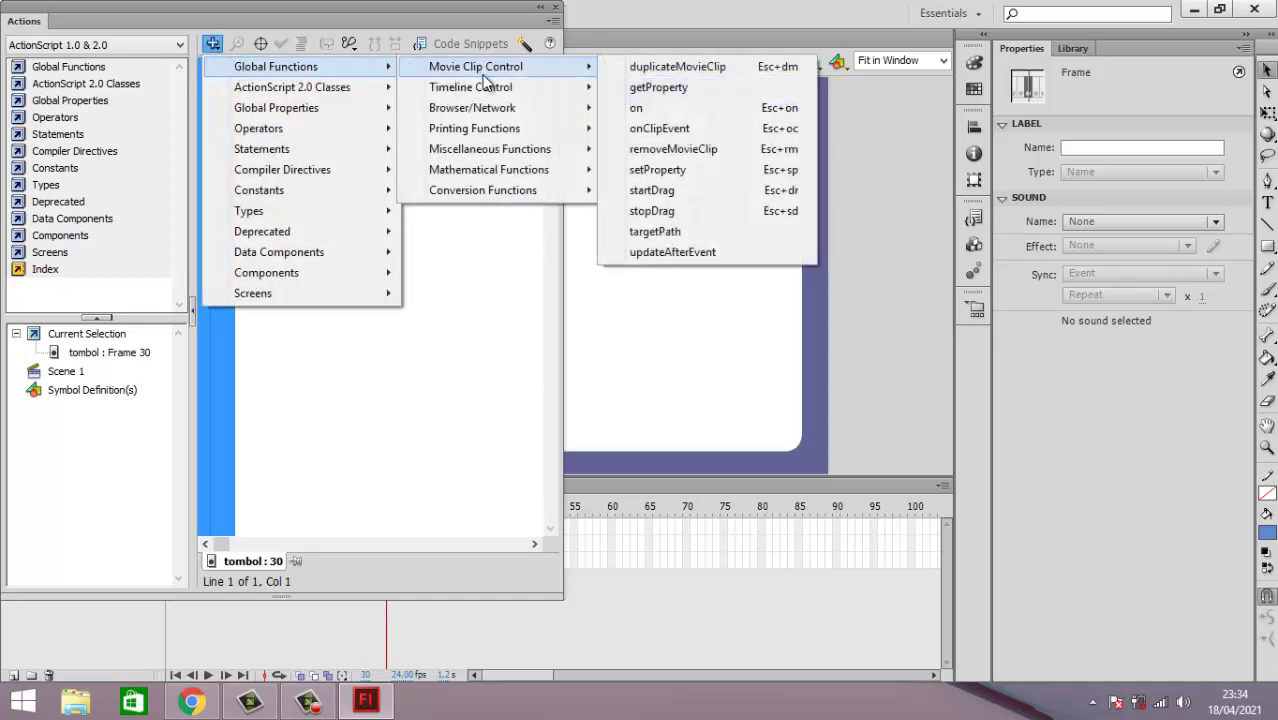
mouse_move(487, 92)
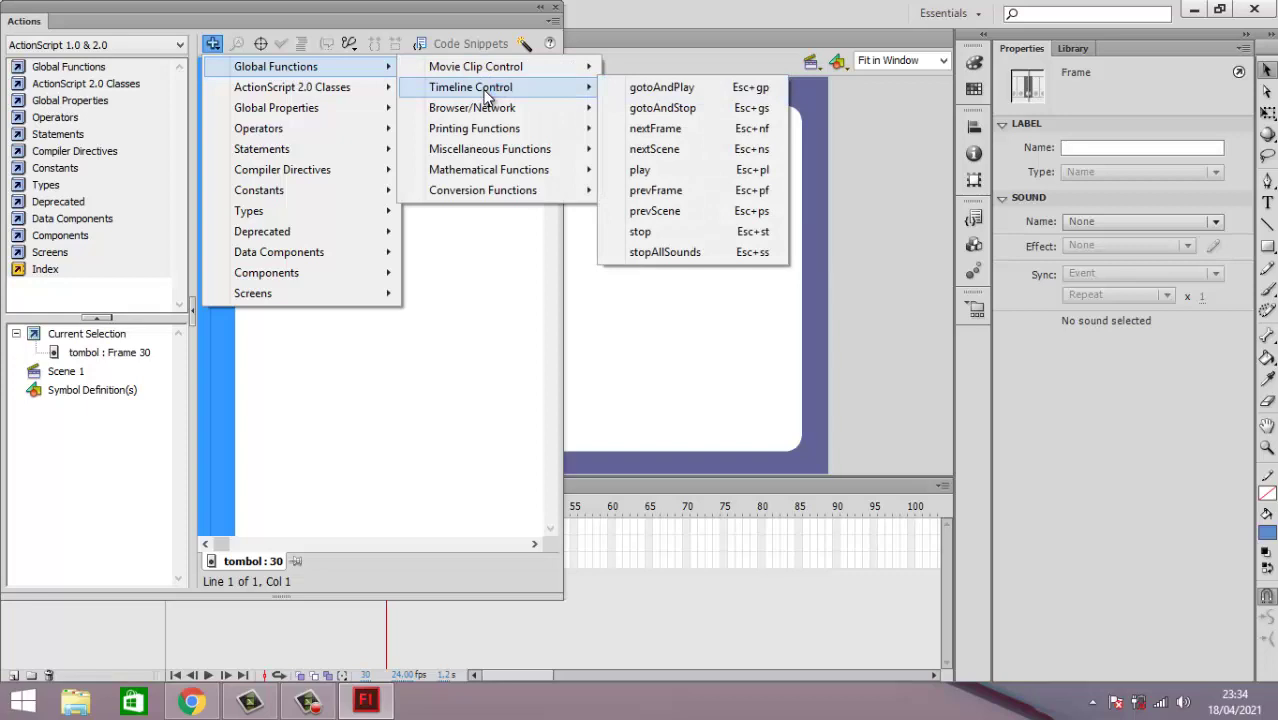
click(710, 237)
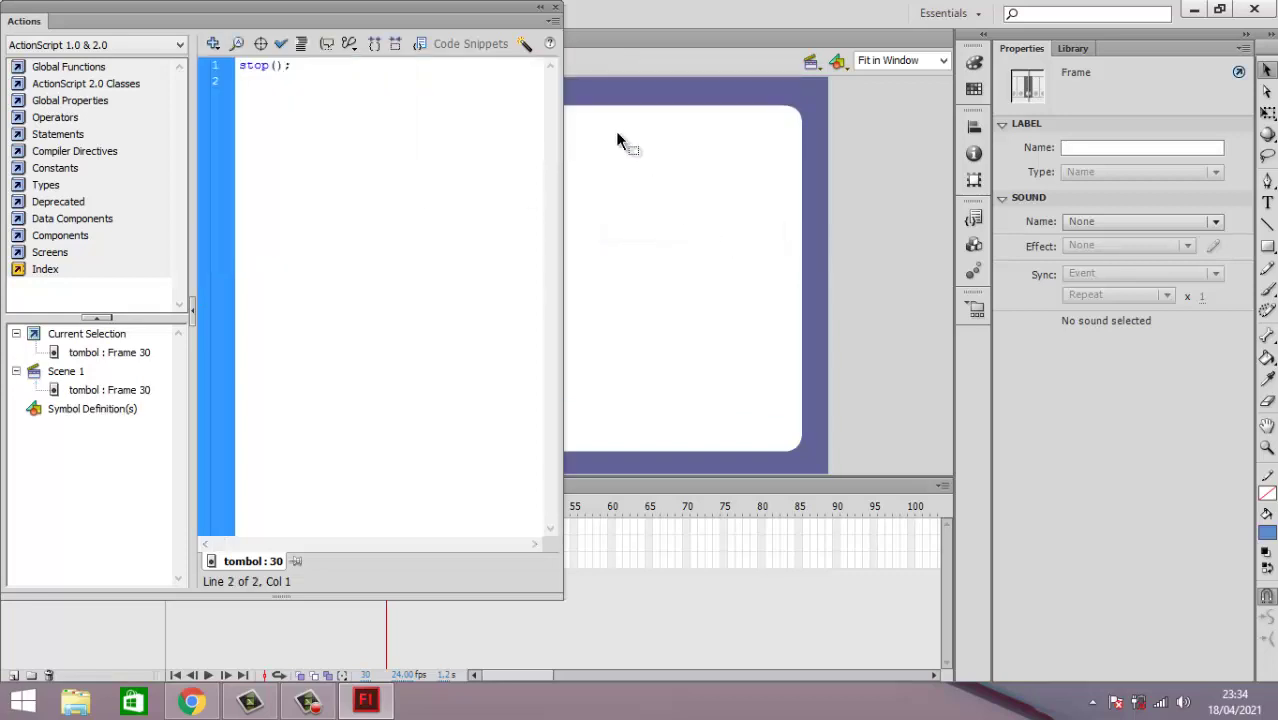
click(555, 7)
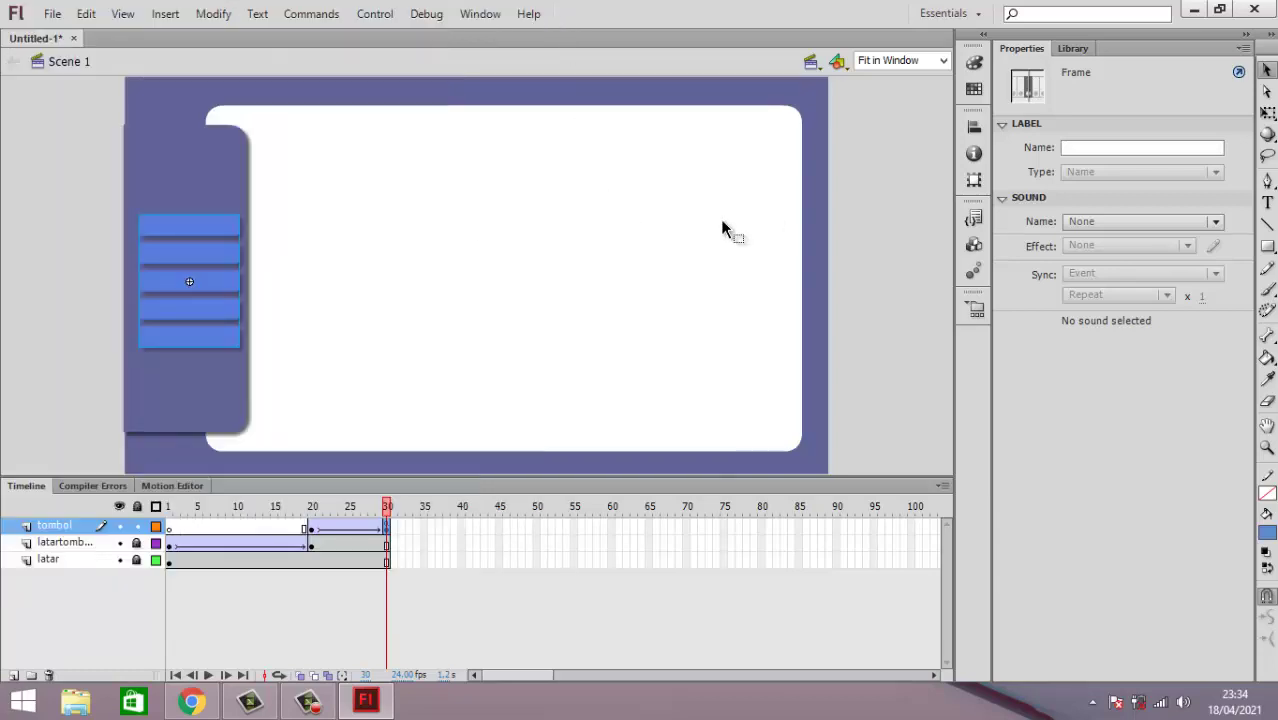
key(ctrl+Return)
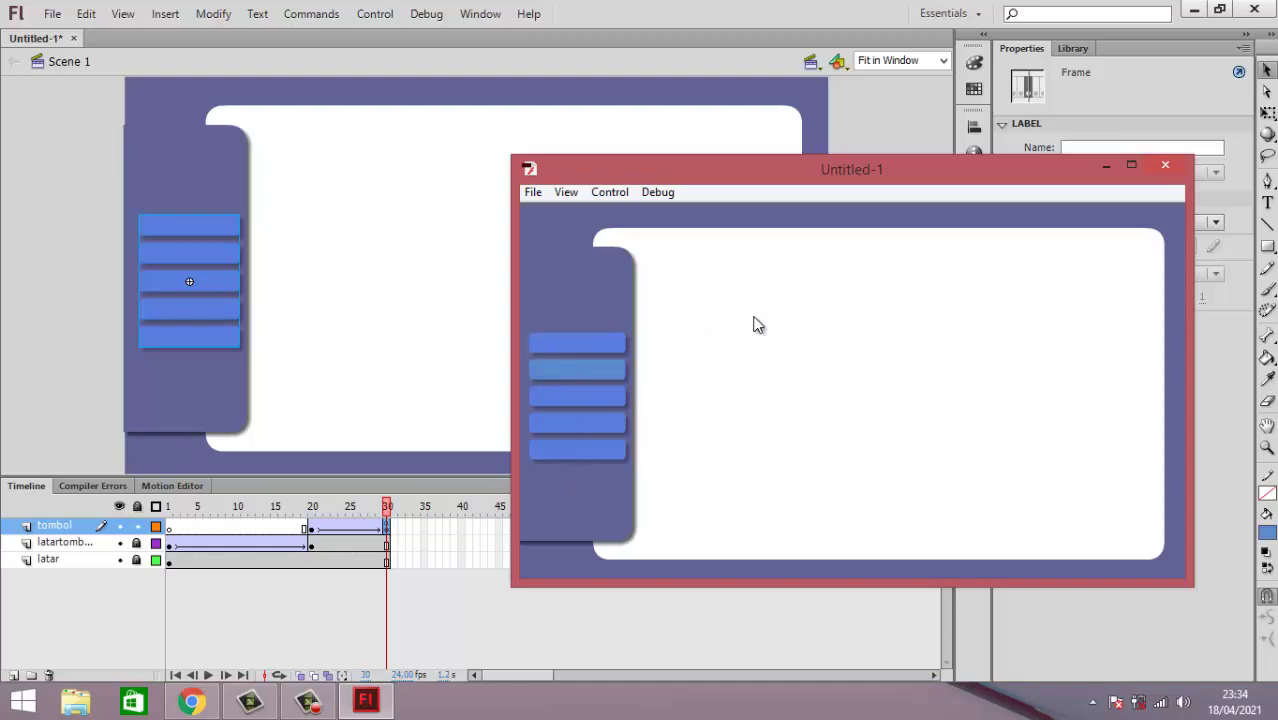
click(1165, 165)
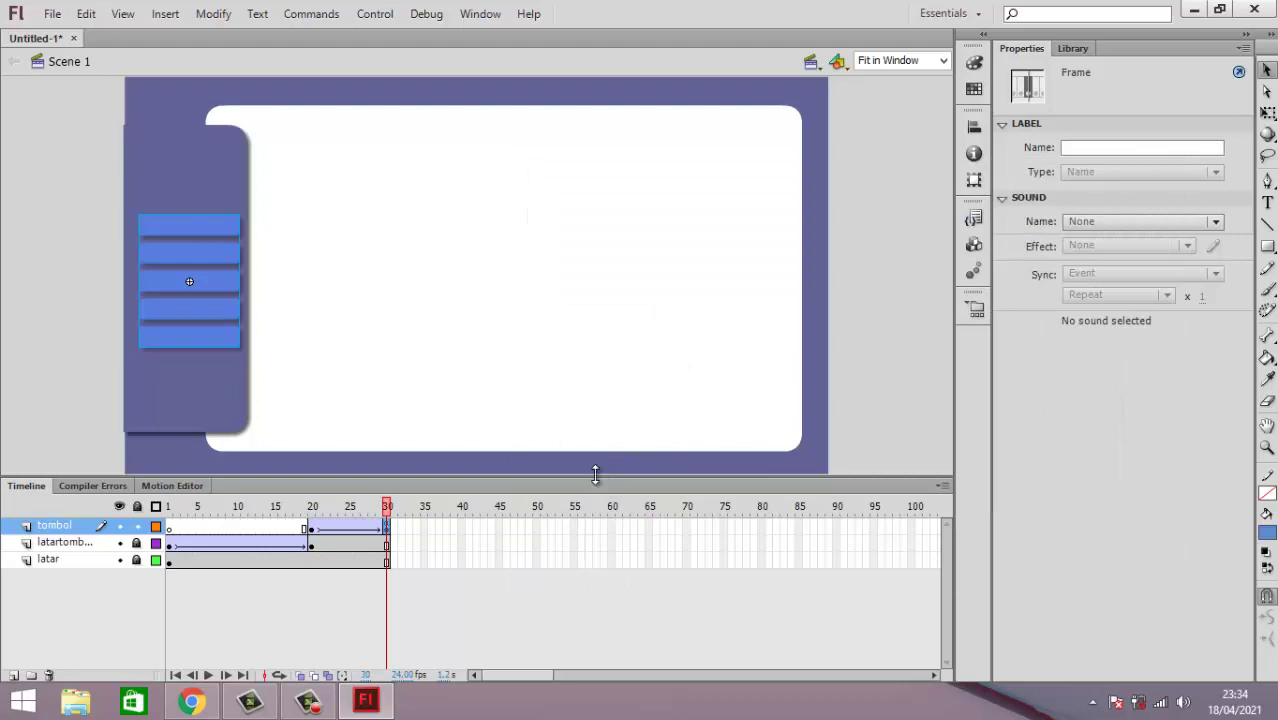
Step: Enlarge the timeline area and add a new layer above the tombol layer
drag(593, 471, 597, 440)
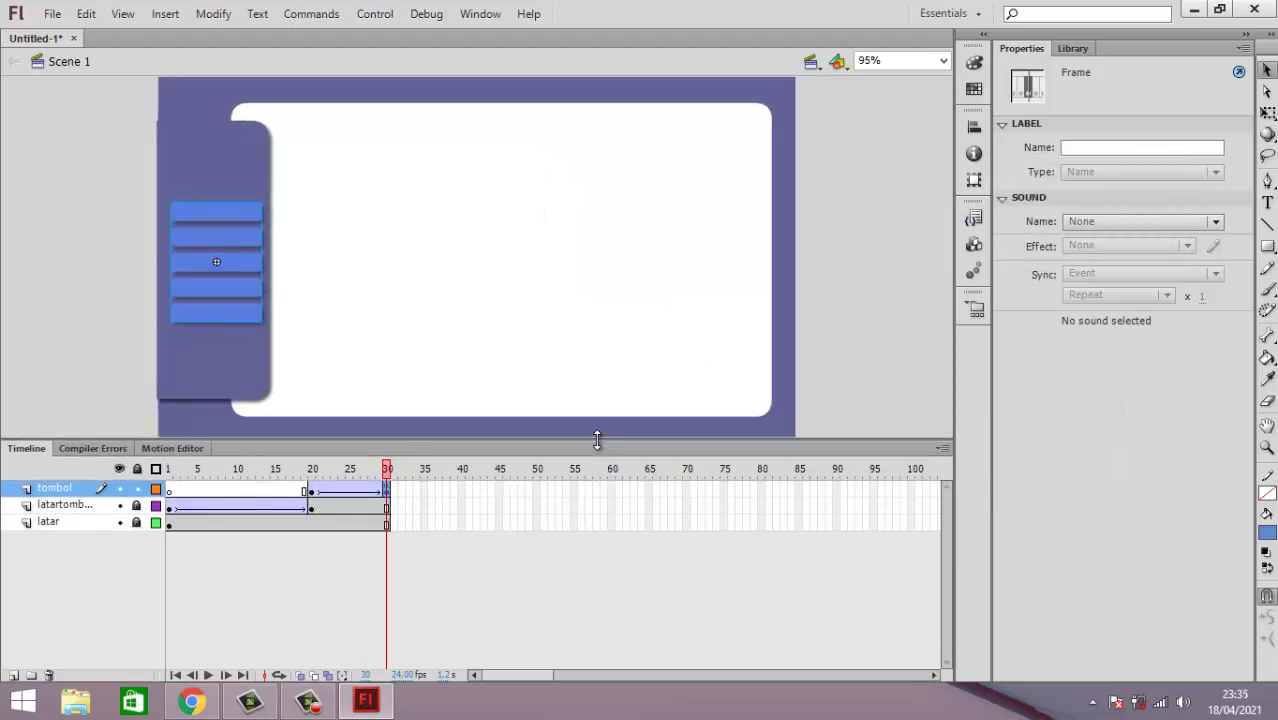
click(87, 606)
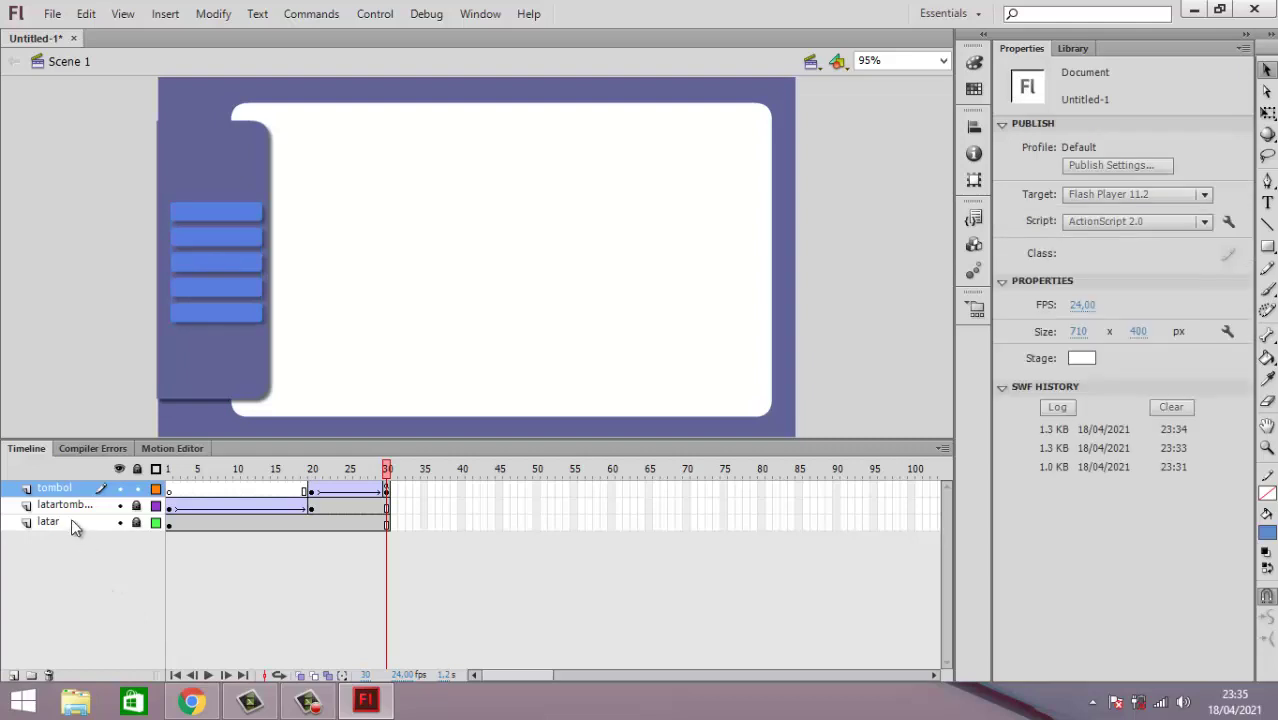
click(52, 491)
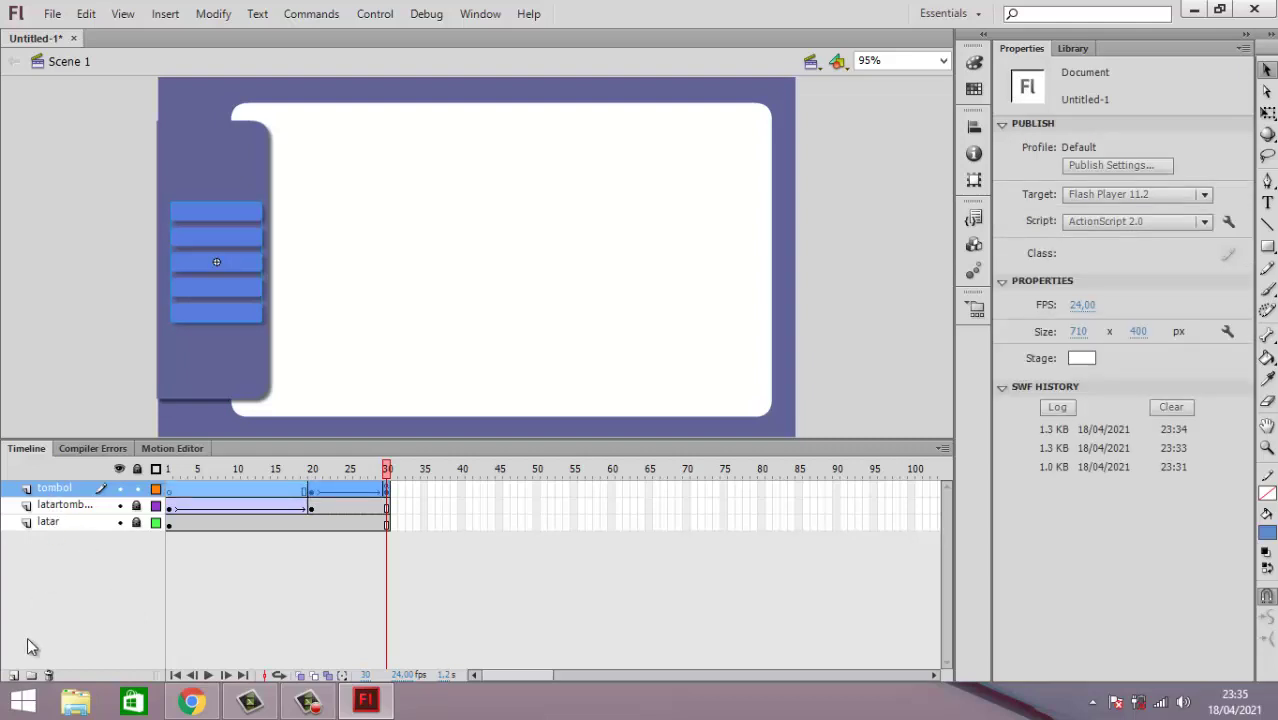
click(14, 676)
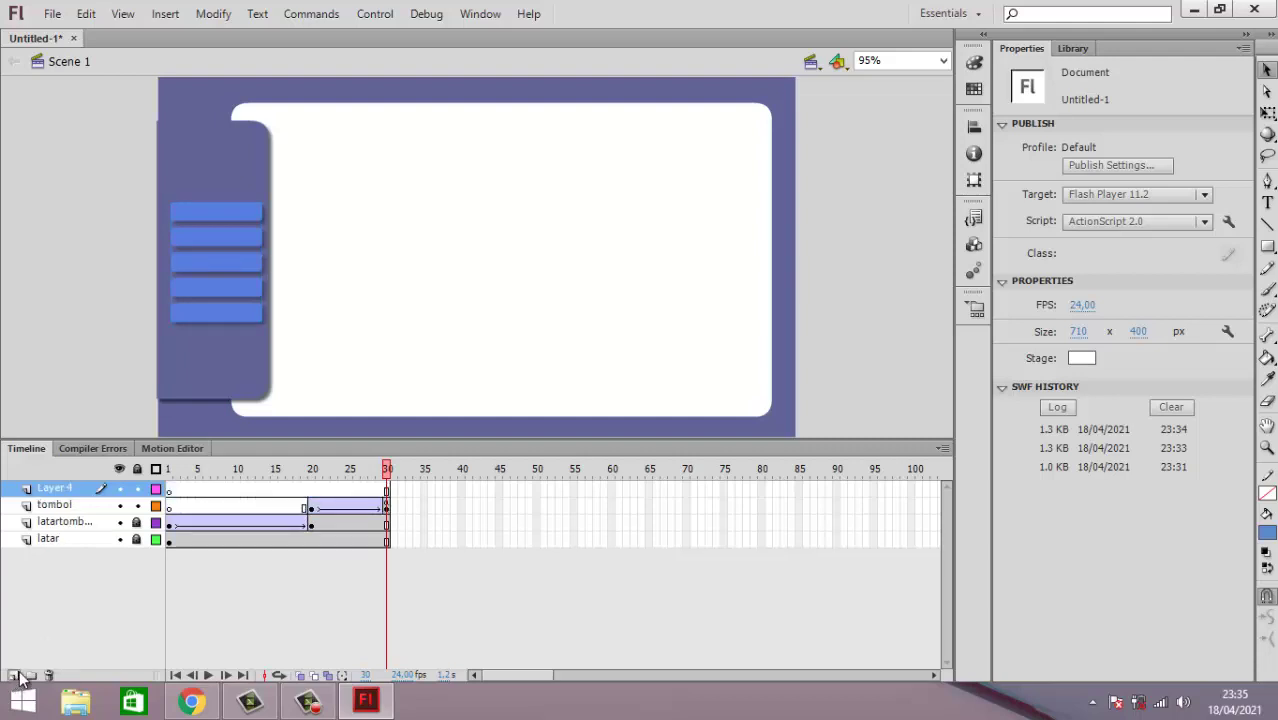
Step: Insert keyframes at frames 20 and 30 of the new layer above tombol
click(310, 488)
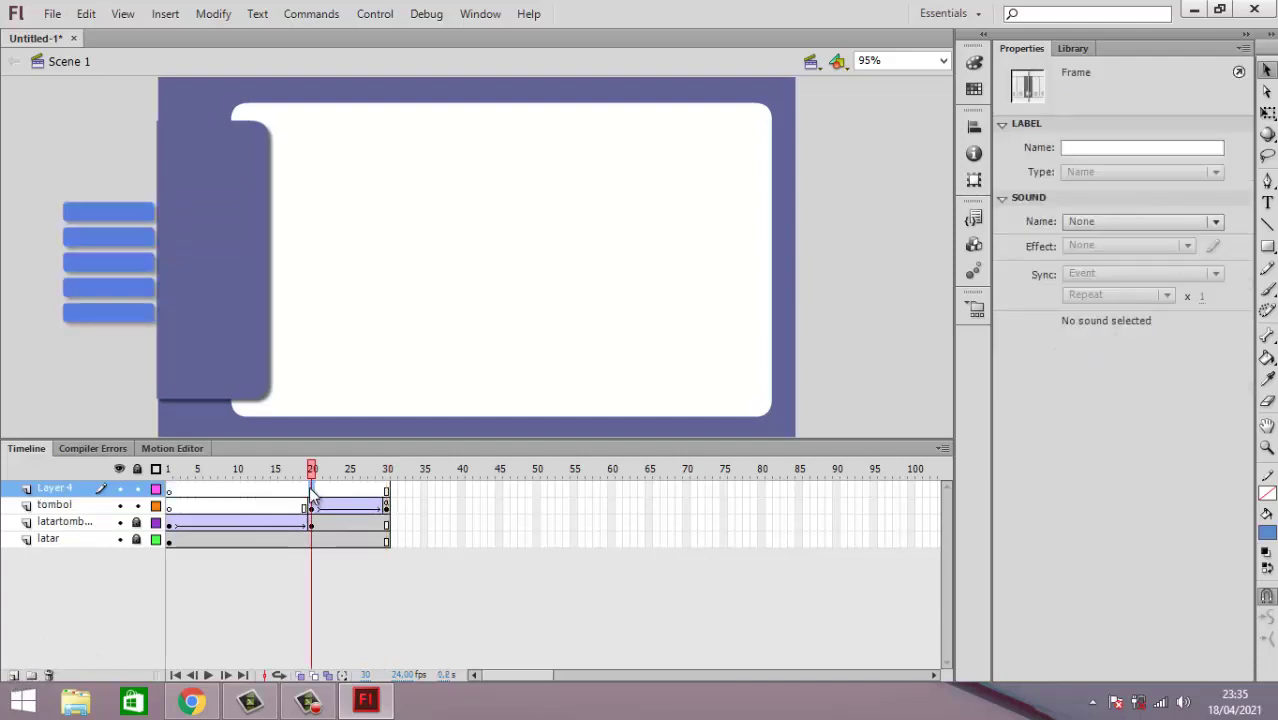
right_click(310, 488)
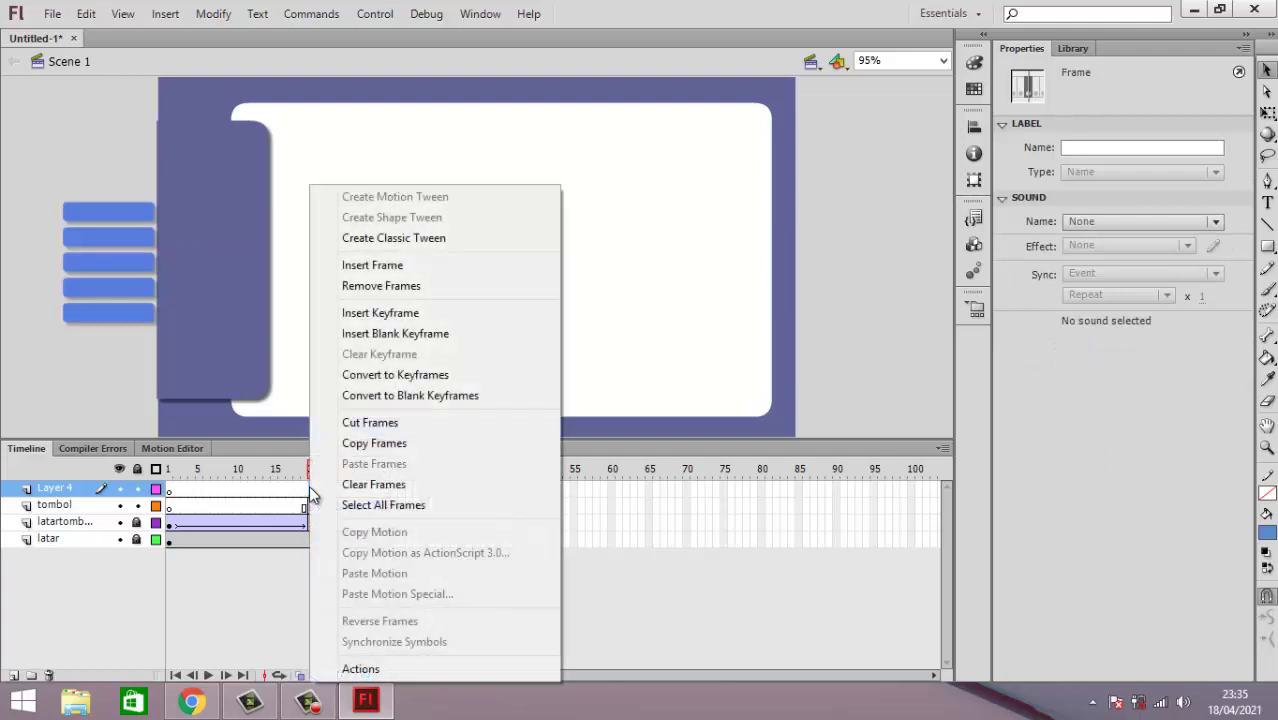
click(420, 311)
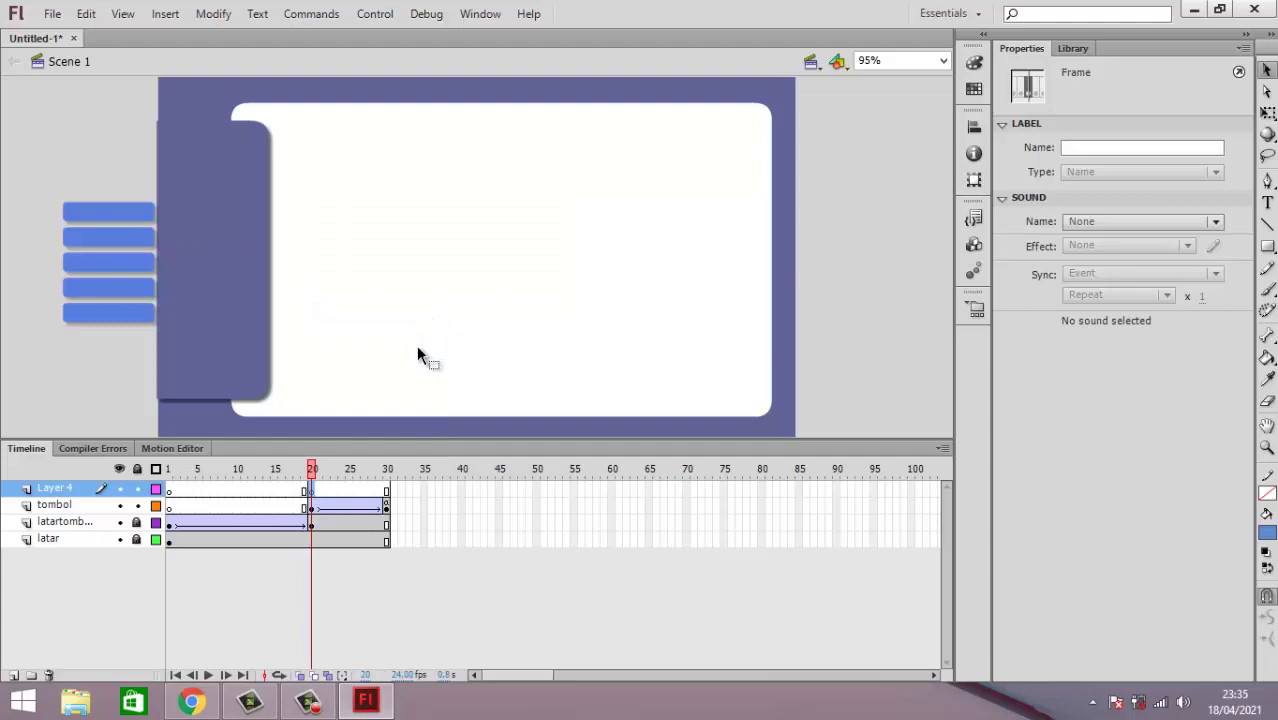
click(389, 491)
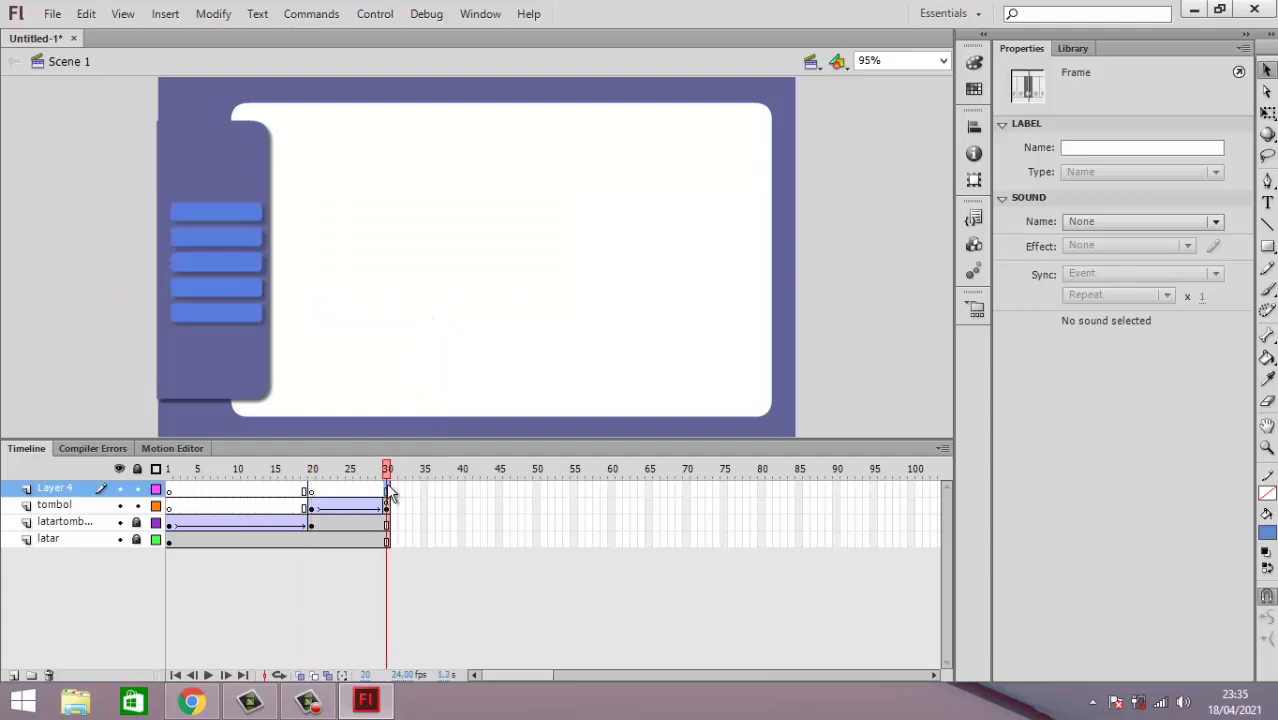
right_click(388, 490)
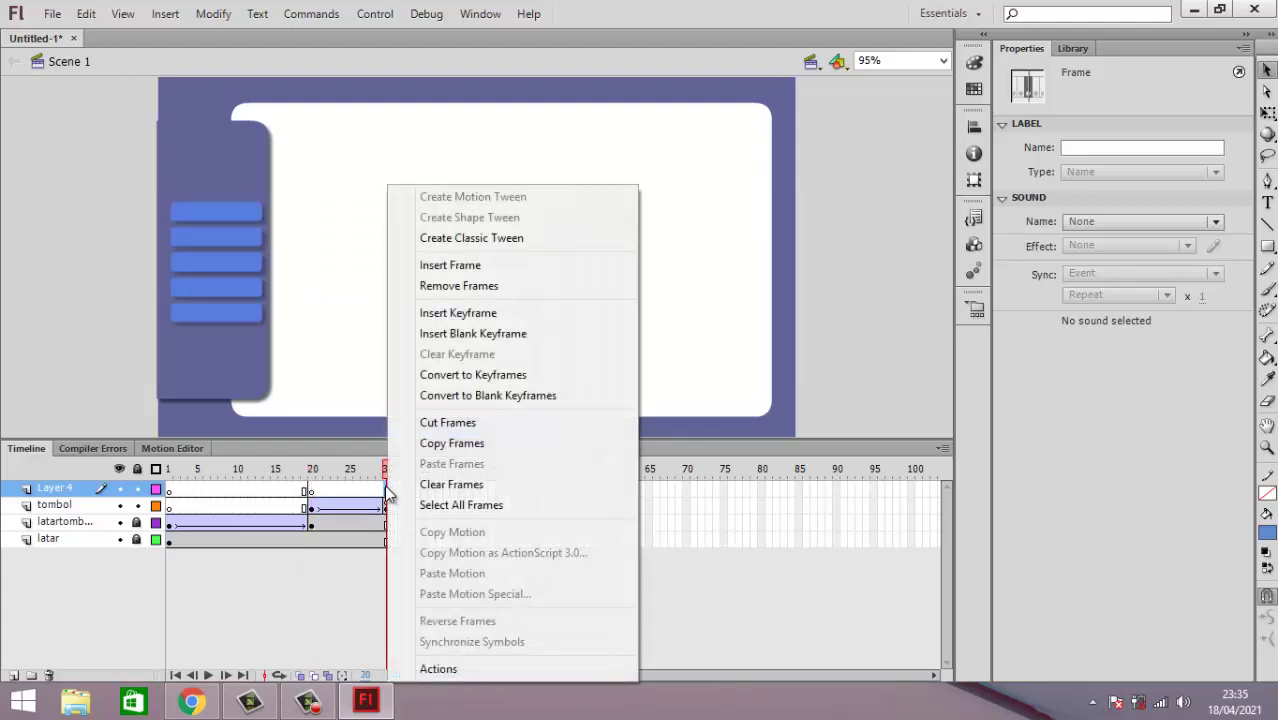
click(497, 313)
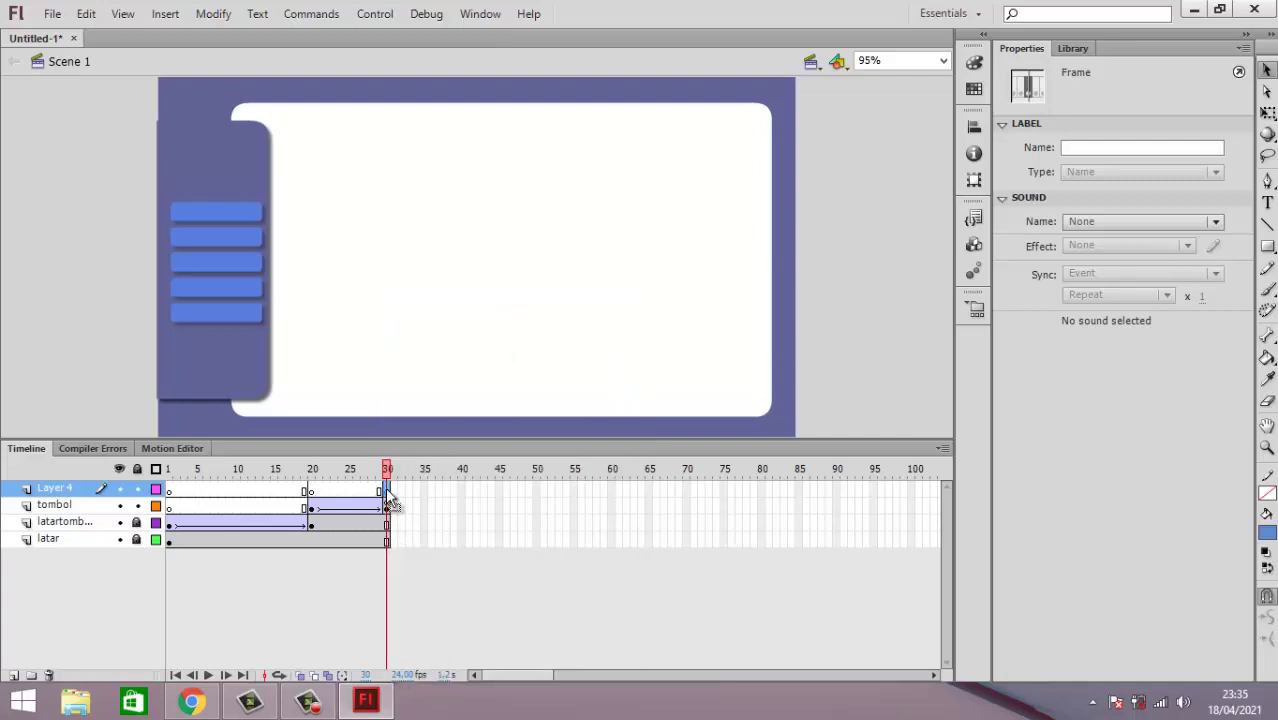
Step: Lock the tombol layer and add the centre-aligned static text PROFIL on the topmost button at frame 30 of the new layer
click(1267, 204)
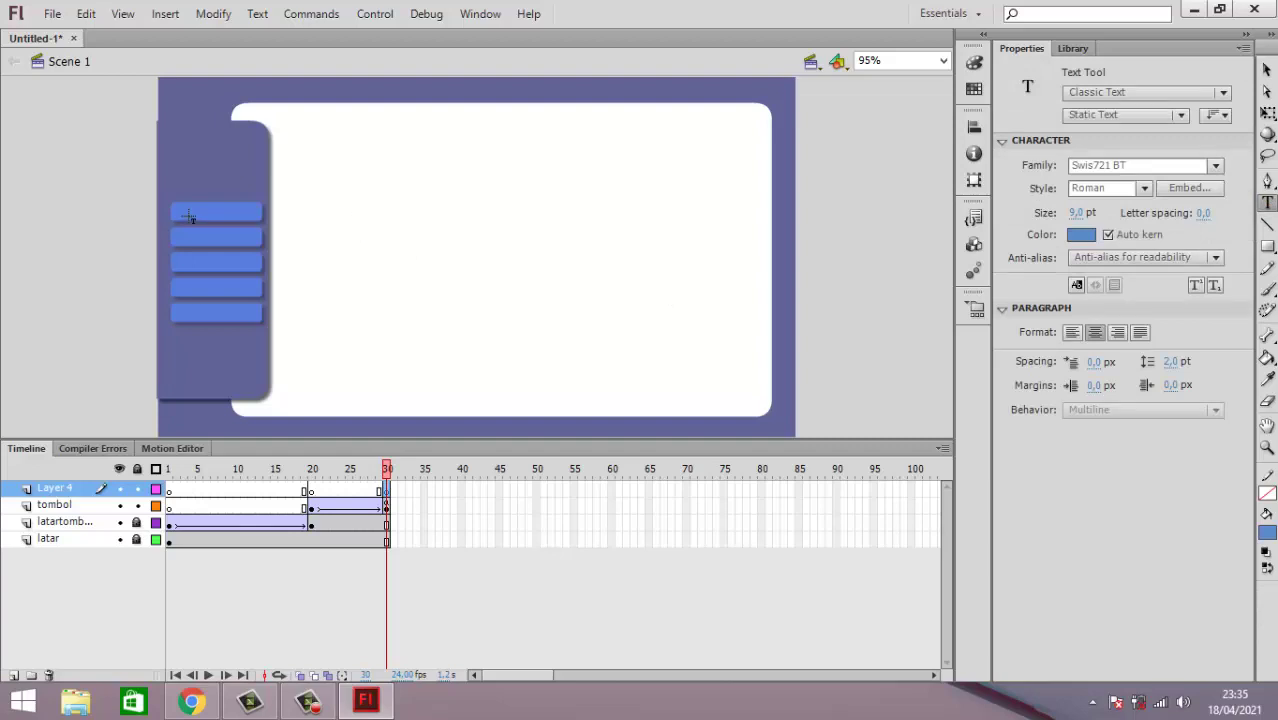
click(137, 505)
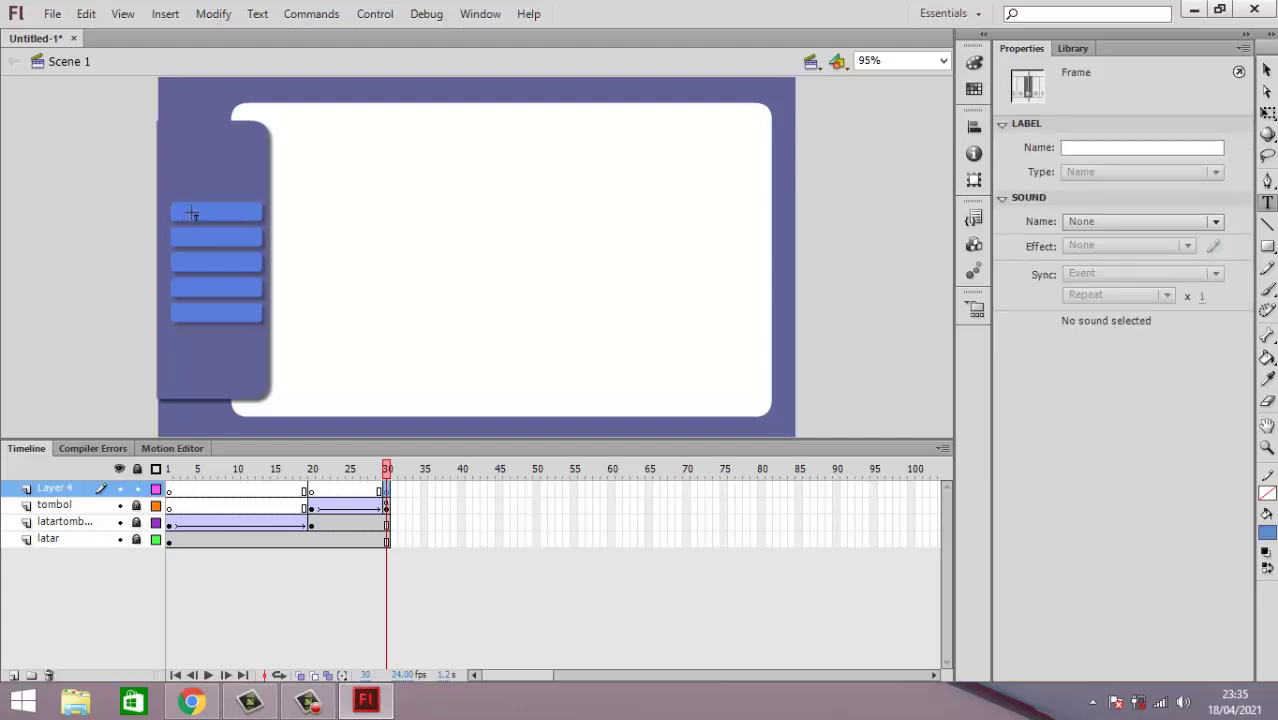
click(194, 209)
click(195, 209)
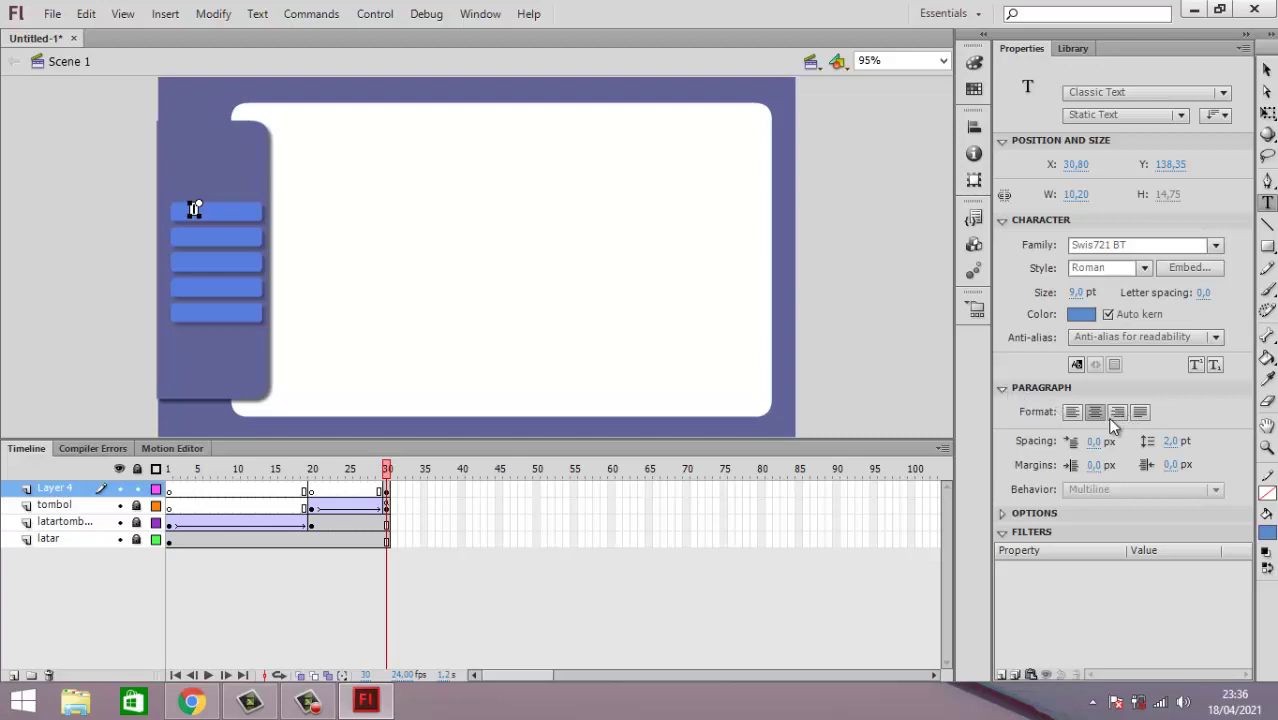
click(1095, 412)
click(713, 326)
text(PROFIL)
click(1268, 68)
click(182, 245)
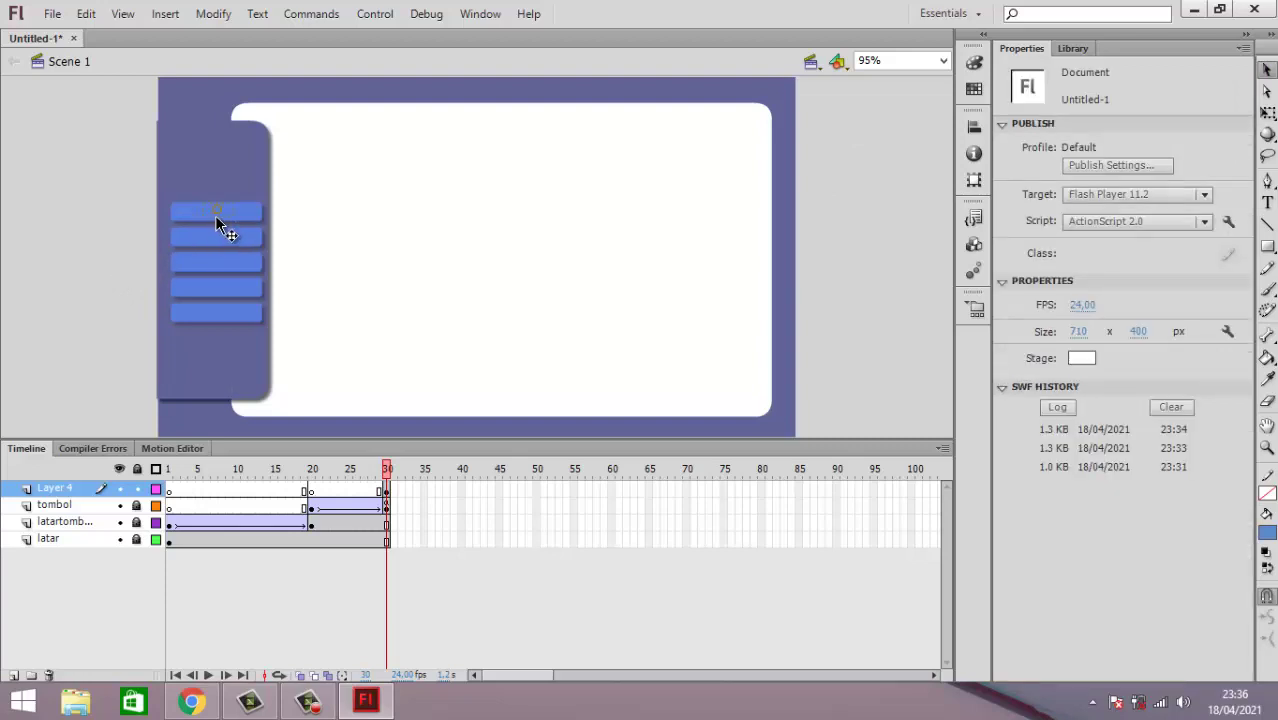
click(216, 222)
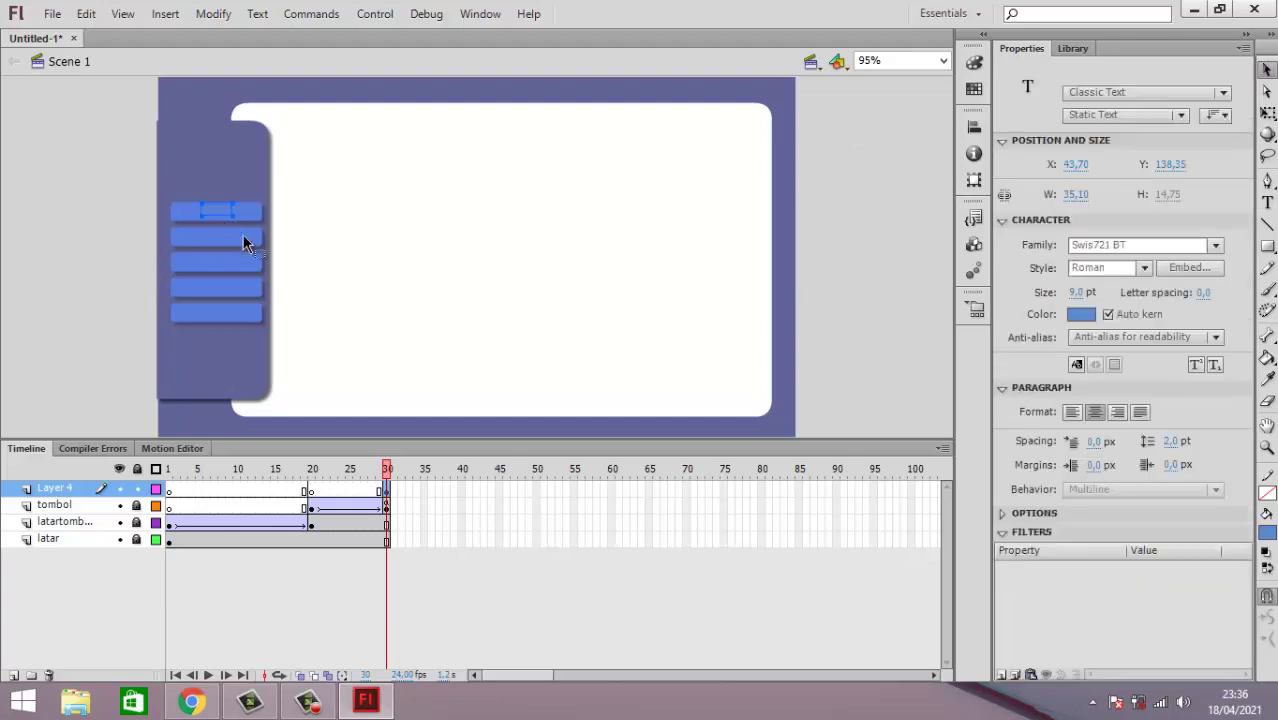
Step: Change the colour of the PROFIL text to white
click(1268, 203)
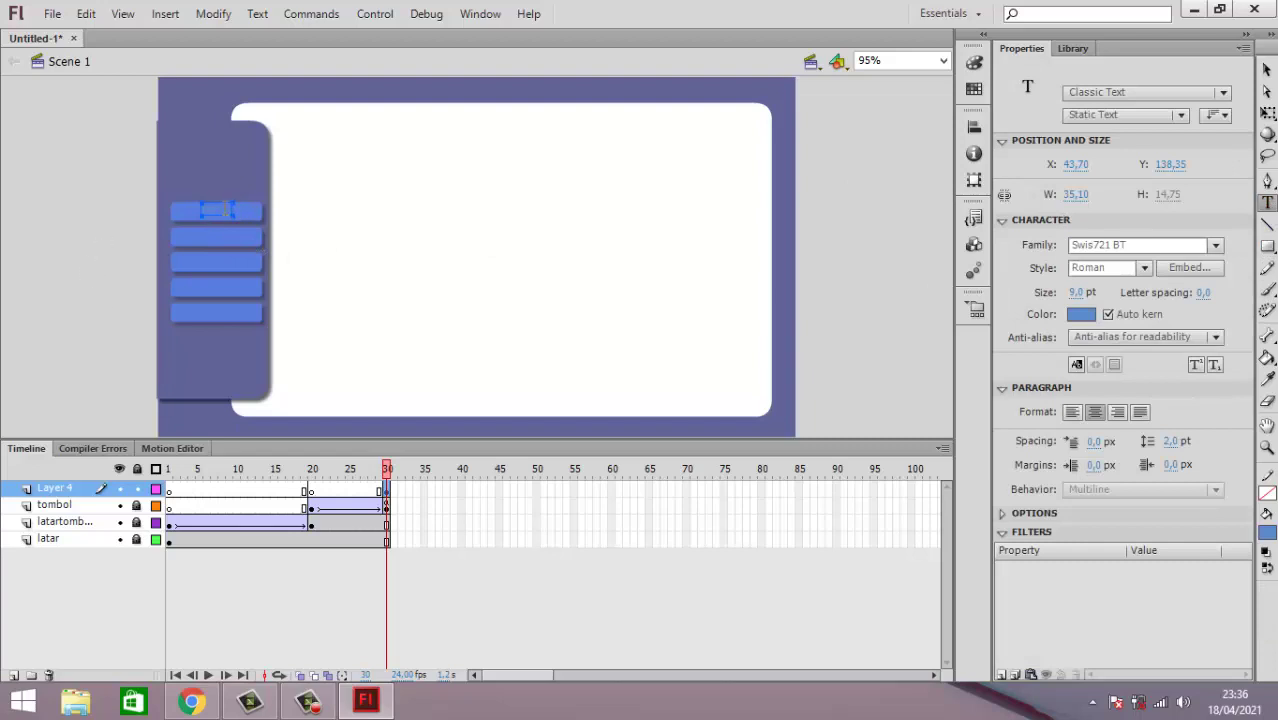
click(229, 208)
double_click(226, 207)
double_click(226, 207)
click(1081, 314)
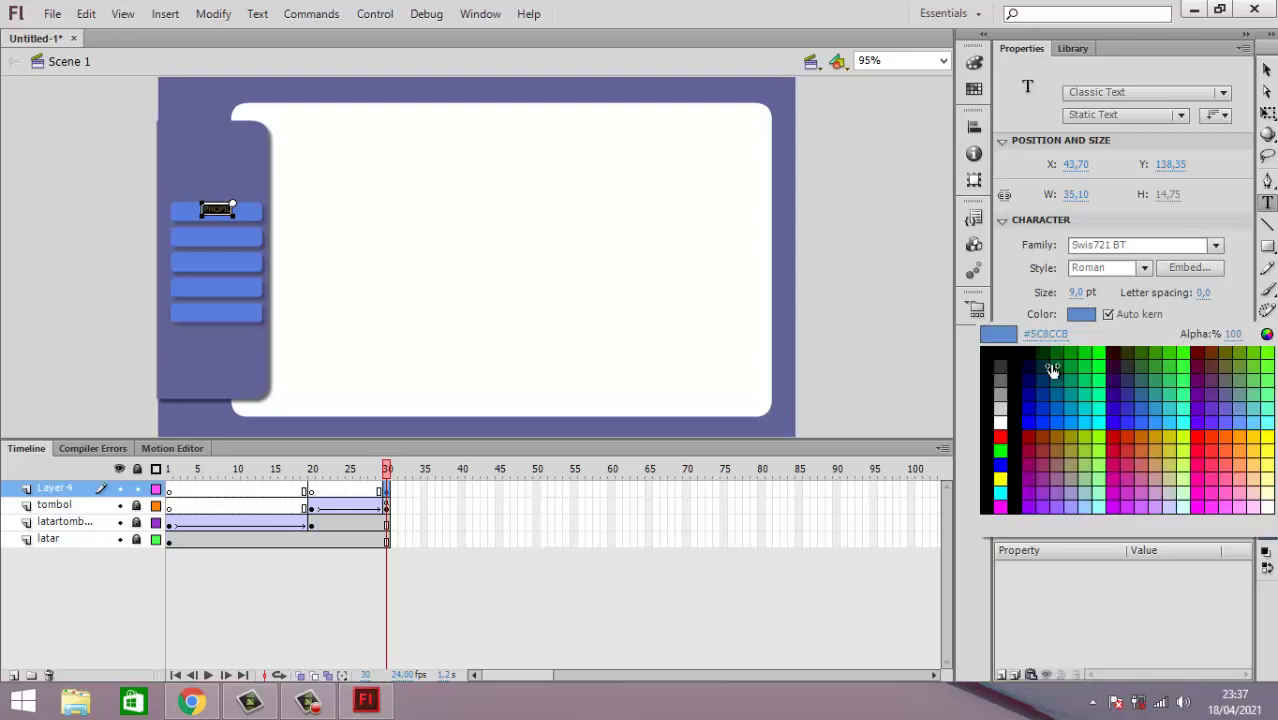
key(Escape)
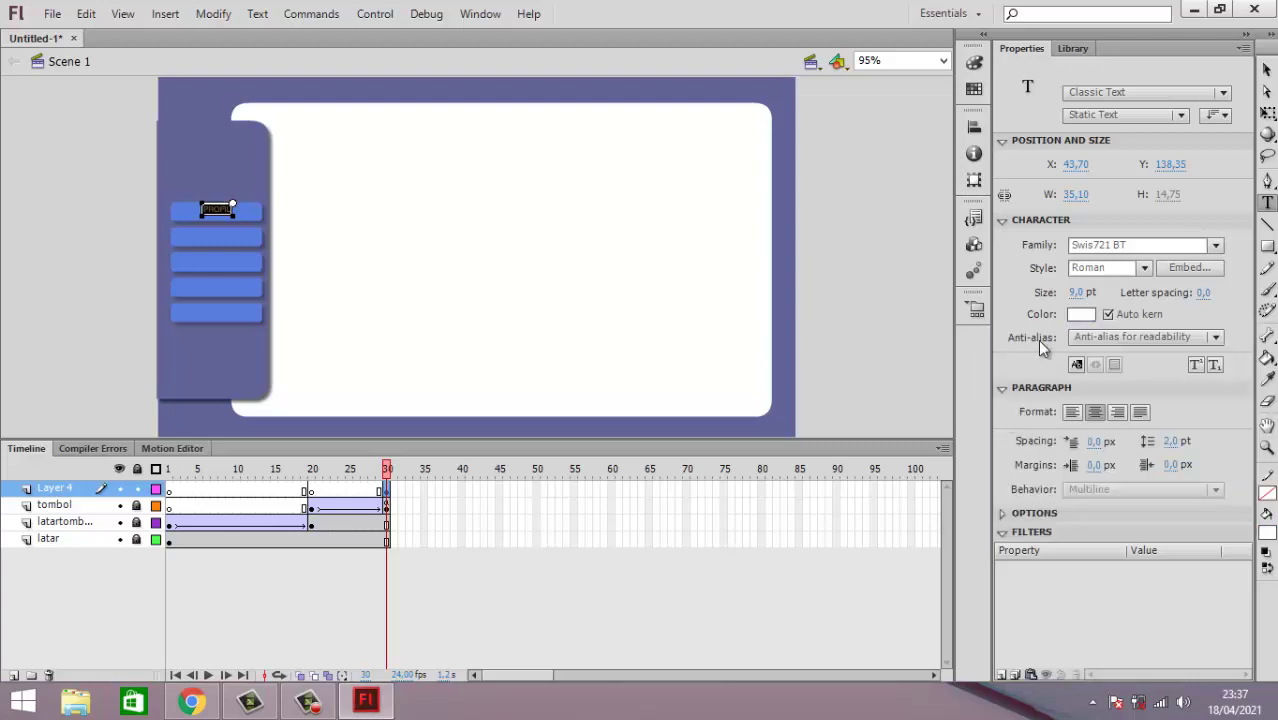
click(1267, 70)
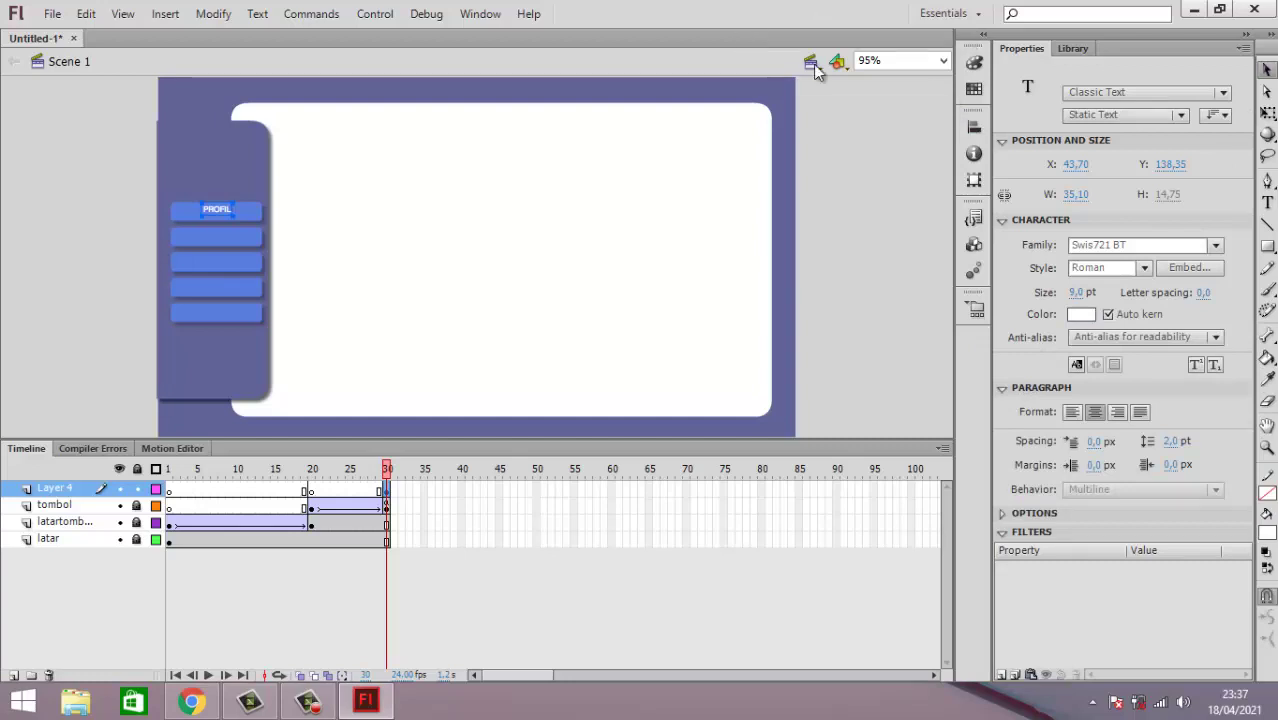
Step: Nudge the PROFIL text slightly left and down to centre it on the topmost button, and check its placement up close
click(88, 211)
click(217, 208)
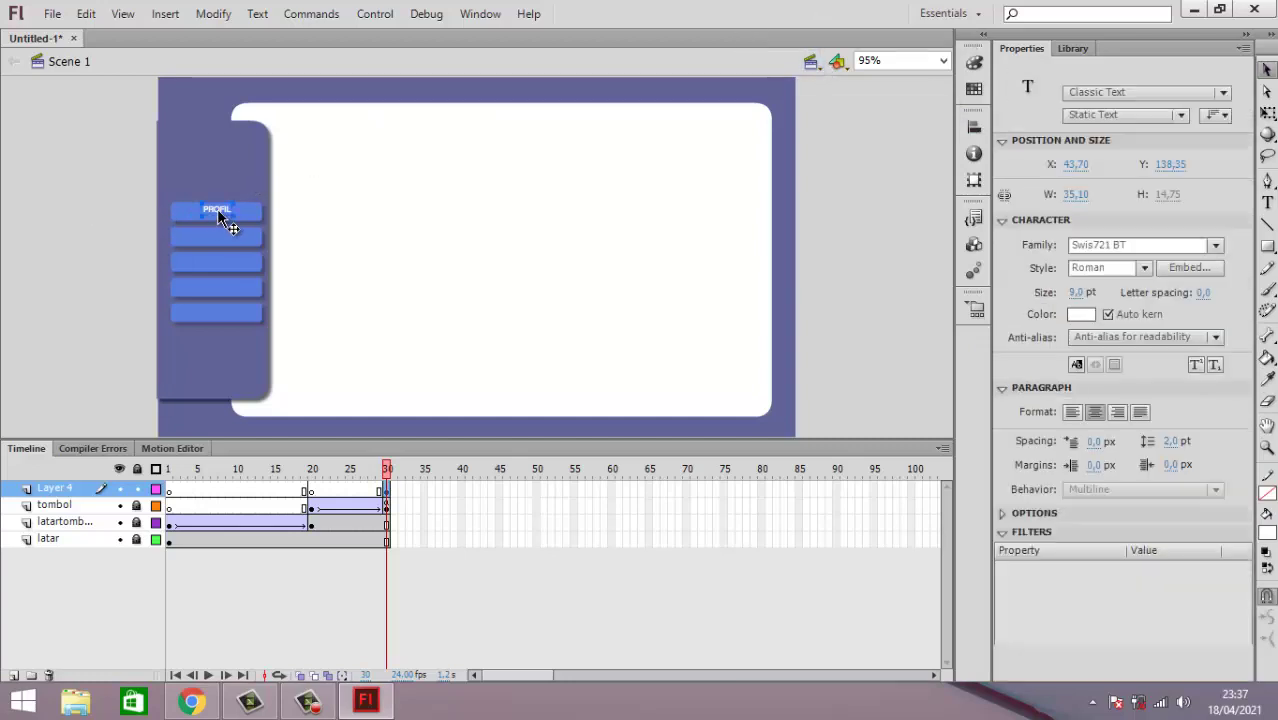
key(Left)
key(Left)
key(Left)
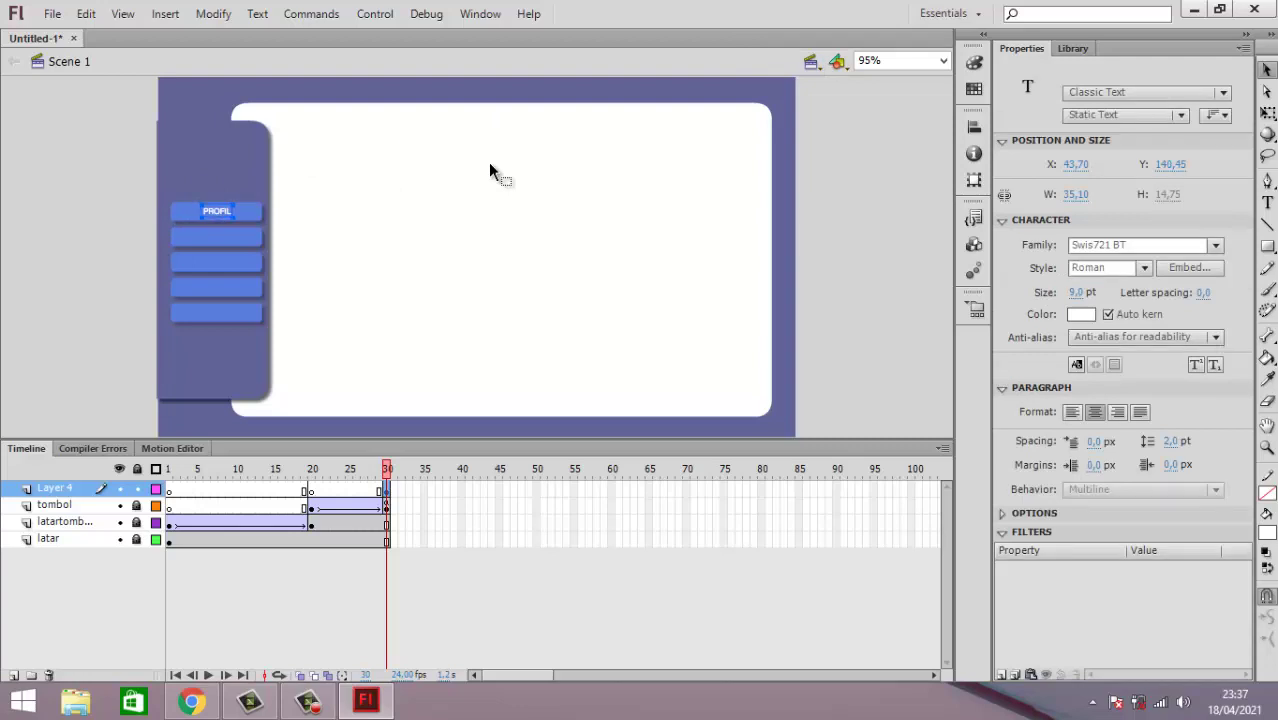
key(Down)
key(Right)
key(Down)
click(1265, 449)
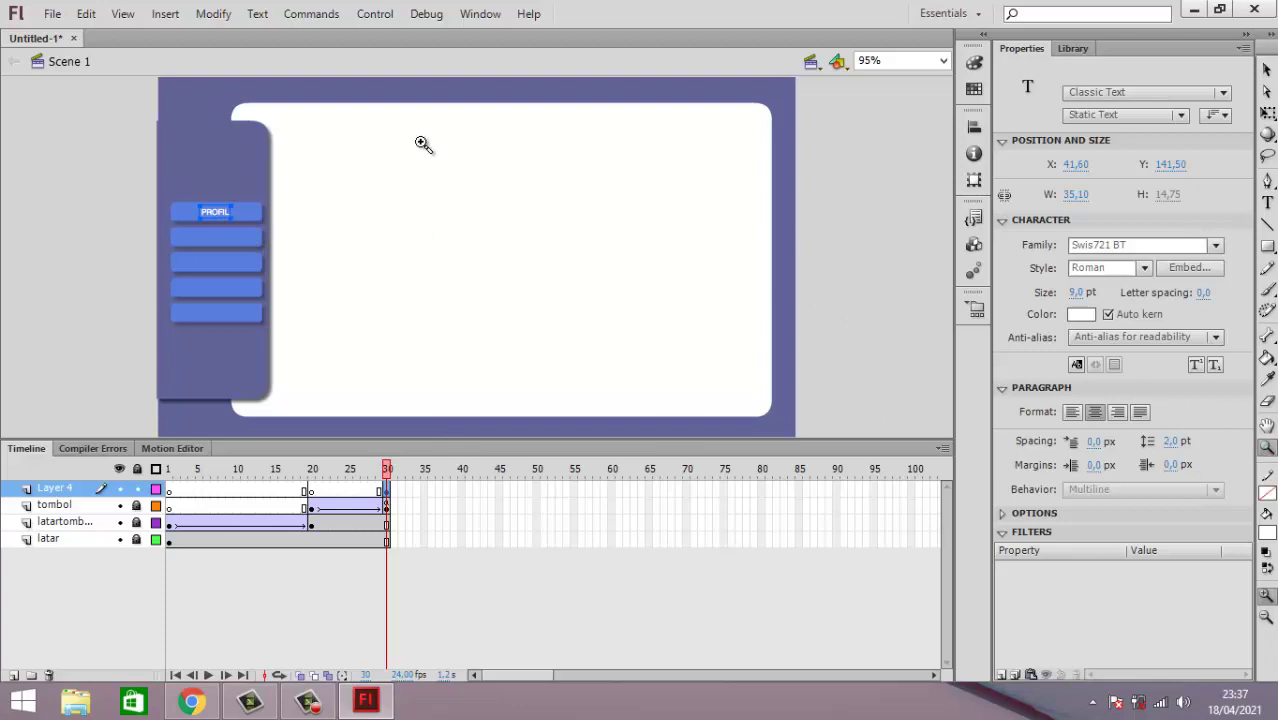
drag(84, 164, 350, 382)
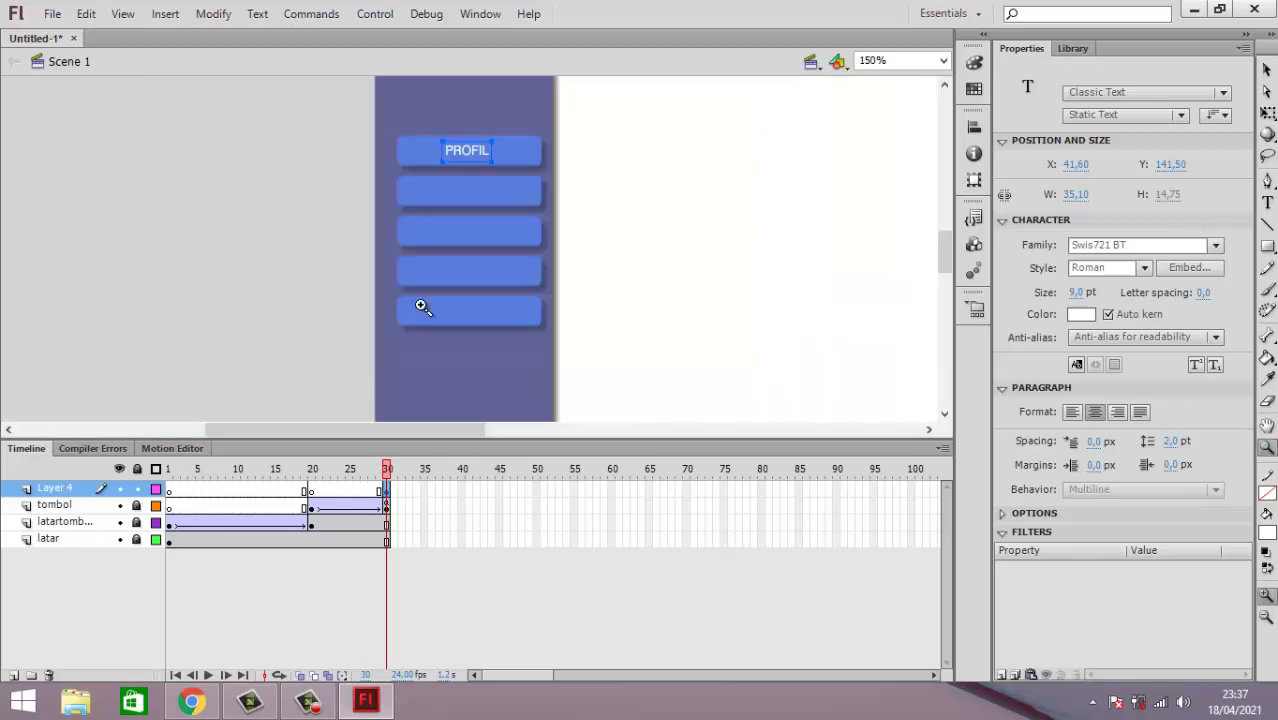
click(1266, 70)
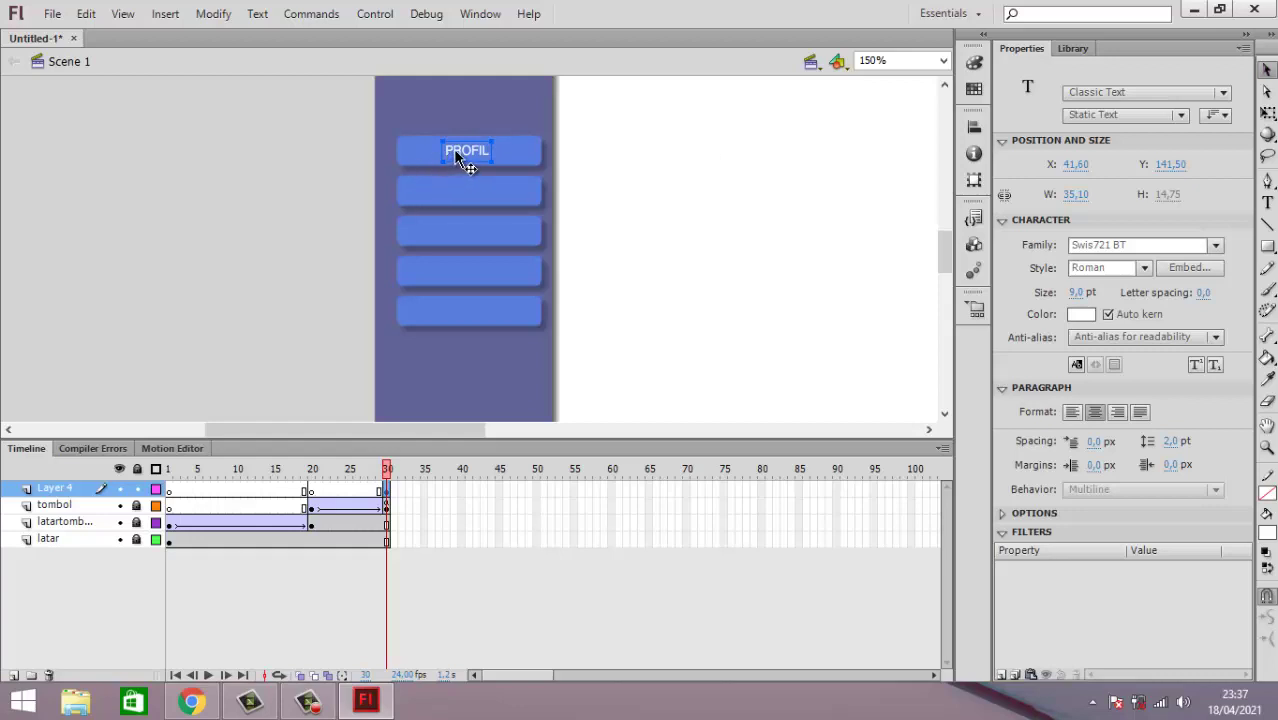
Step: Set the font size of the PROFIL text on the topmost button to 10 pt
click(1267, 202)
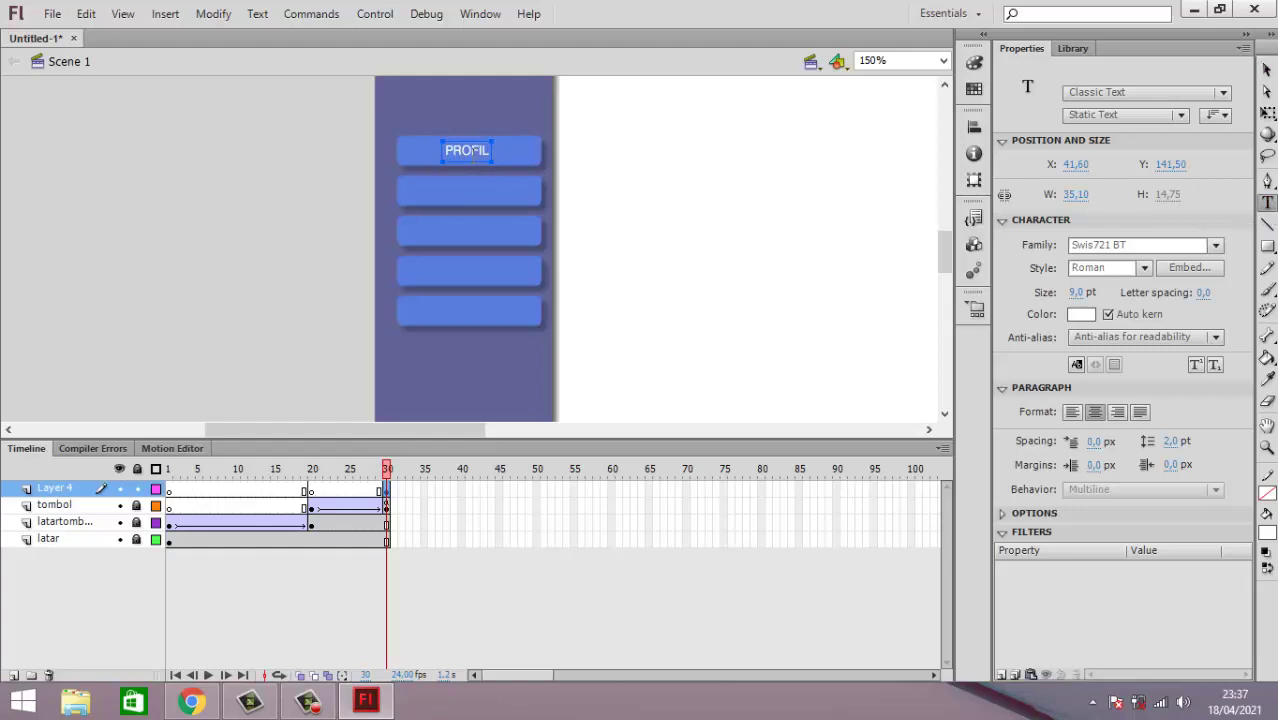
click(476, 150)
double_click(474, 152)
click(1076, 292)
text(16)
key(Return)
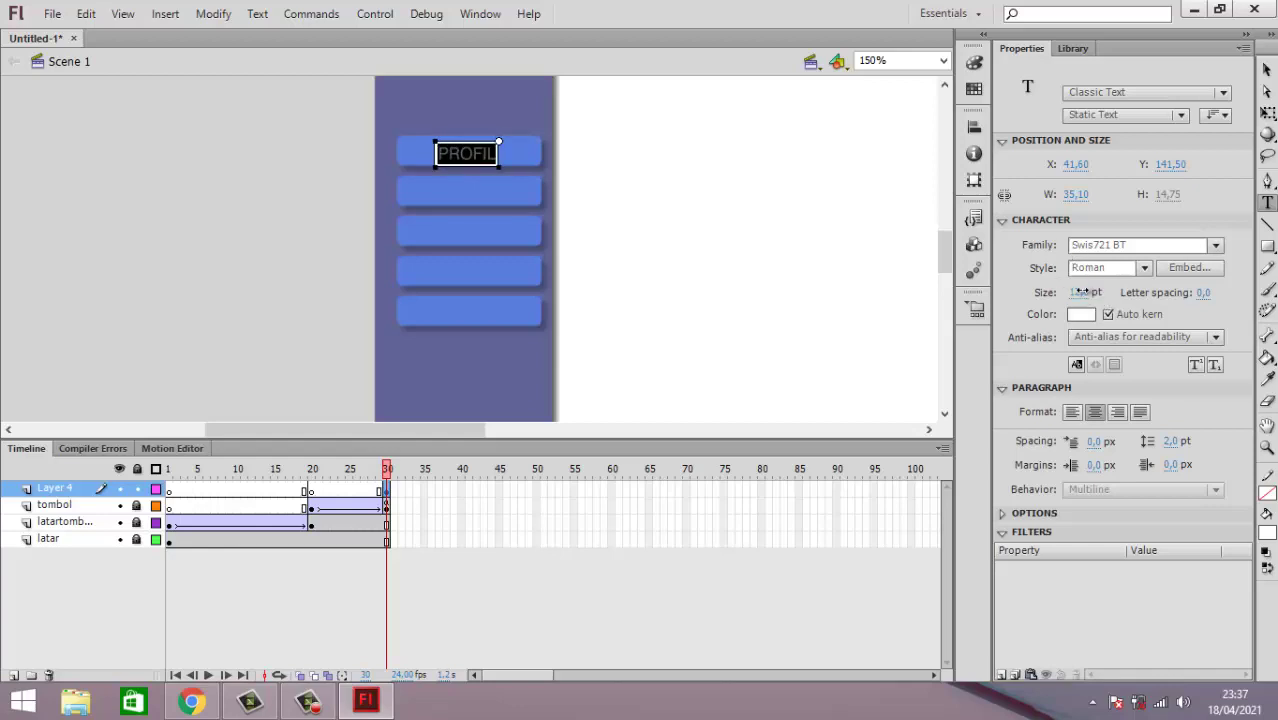
drag(1080, 292, 1080, 292)
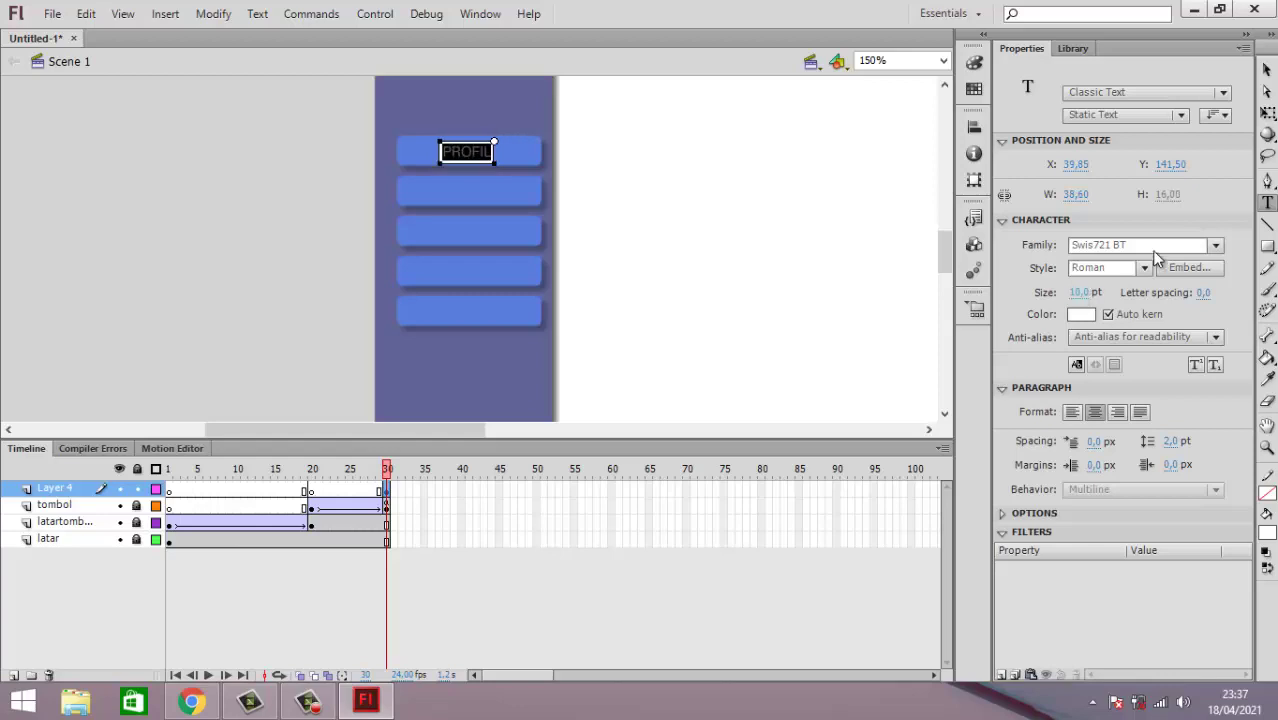
click(1267, 70)
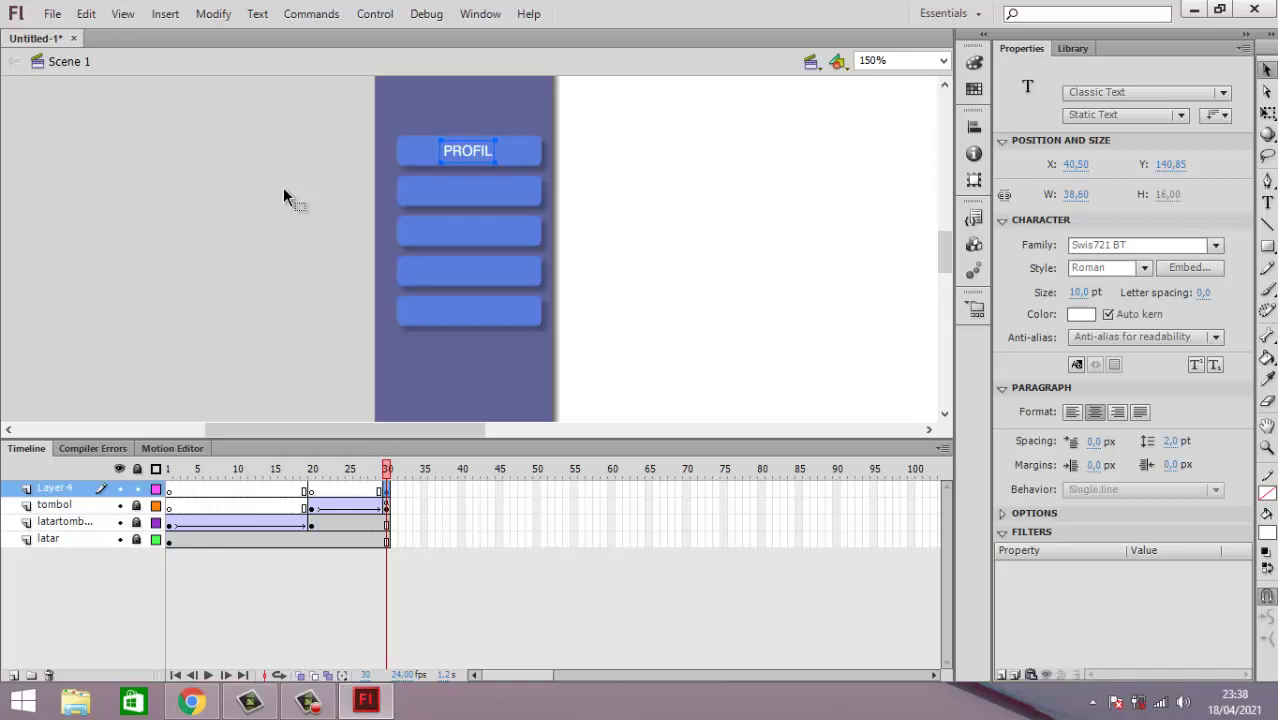
Step: Paste a copy of the PROFIL text in place and move it straight down to centre it on the second button
key(Down)
key(ctrl+shift+v)
key(shift+Down)
key(shift+Down)
key(Down)
key(Down)
key(Down)
key(Down)
key(Down)
key(Down)
key(Down)
key(Down)
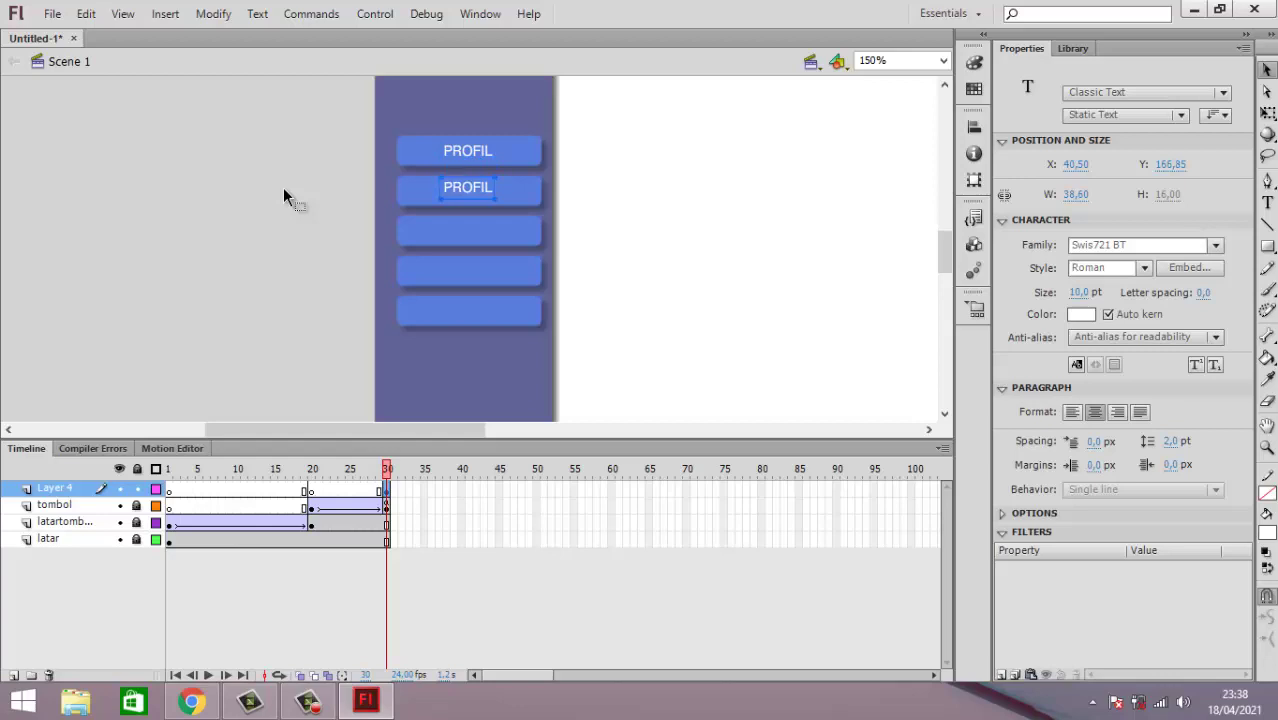
key(Down)
key(Down)
key(Down)
key(Down)
key(Down)
key(Down)
key(Down)
key(Down)
key(Down)
key(Down)
key(Down)
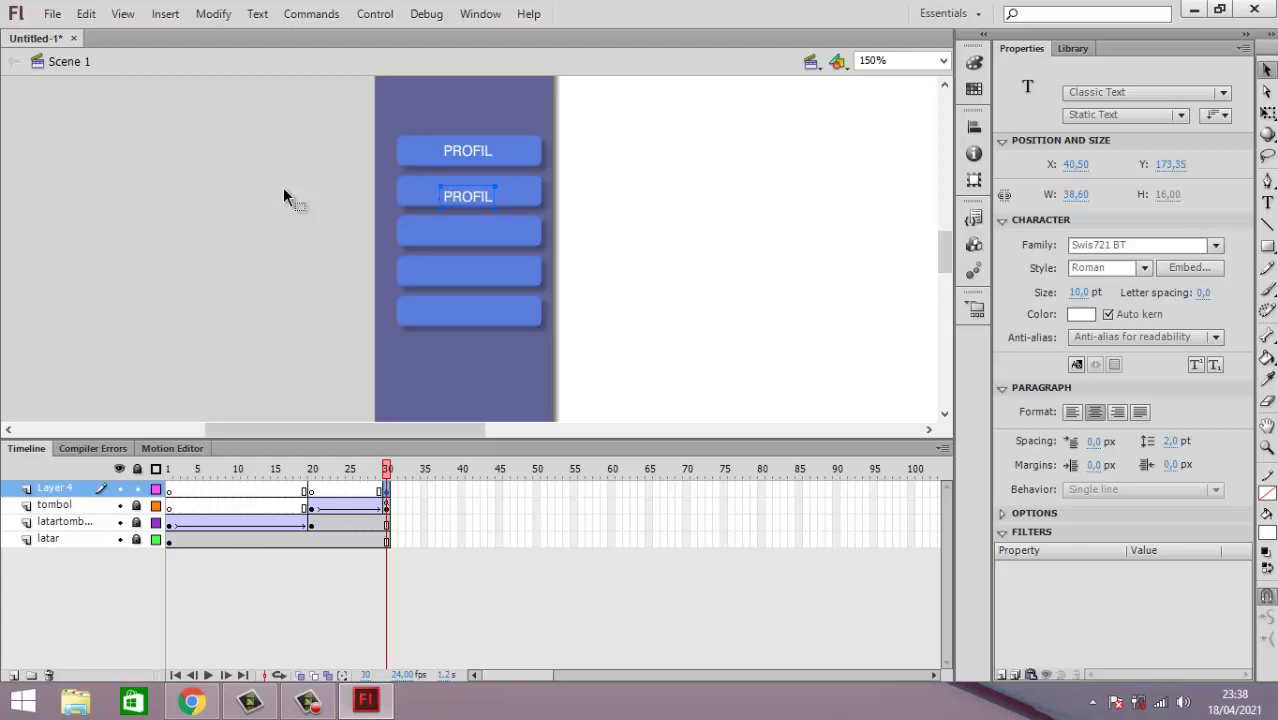
key(Up)
key(Up)
key(Up)
key(Up)
key(Up)
key(Up)
key(Up)
key(Up)
key(Up)
key(Up)
Step: Duplicate the second button's PROFIL text in place and move the copy straight down onto the third button
right_click(471, 186)
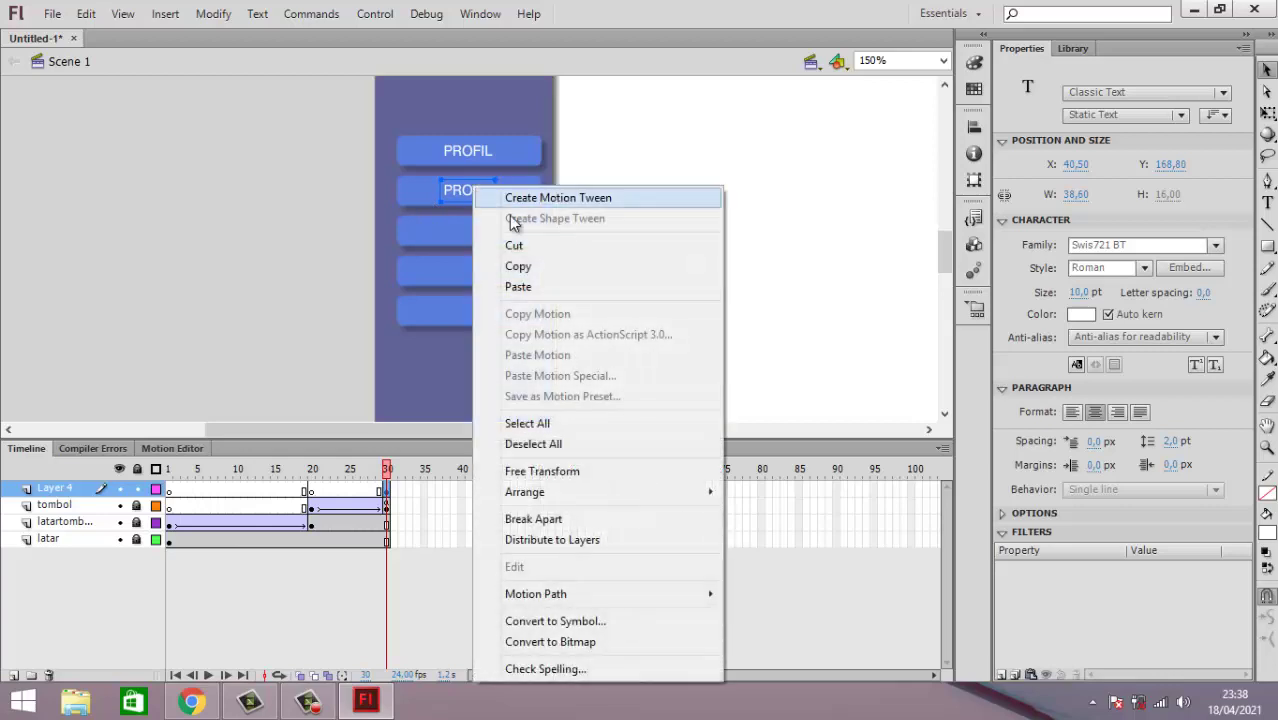
click(552, 268)
right_click(292, 207)
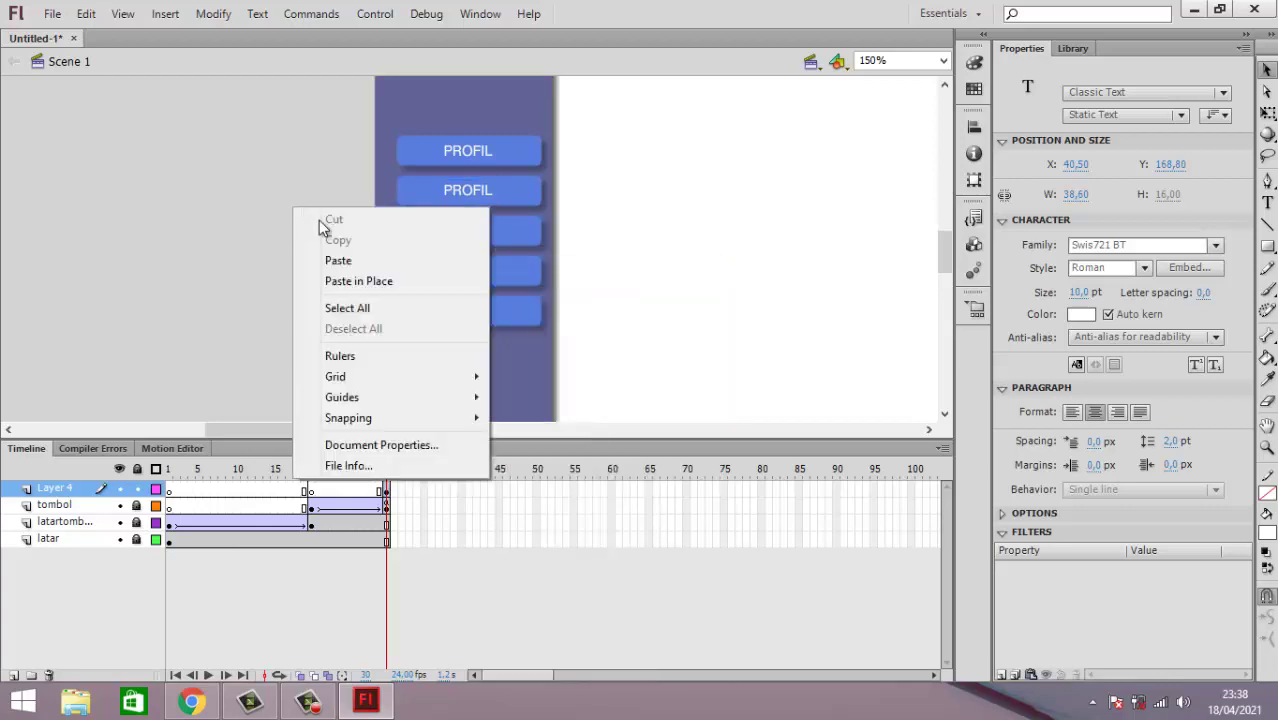
click(398, 282)
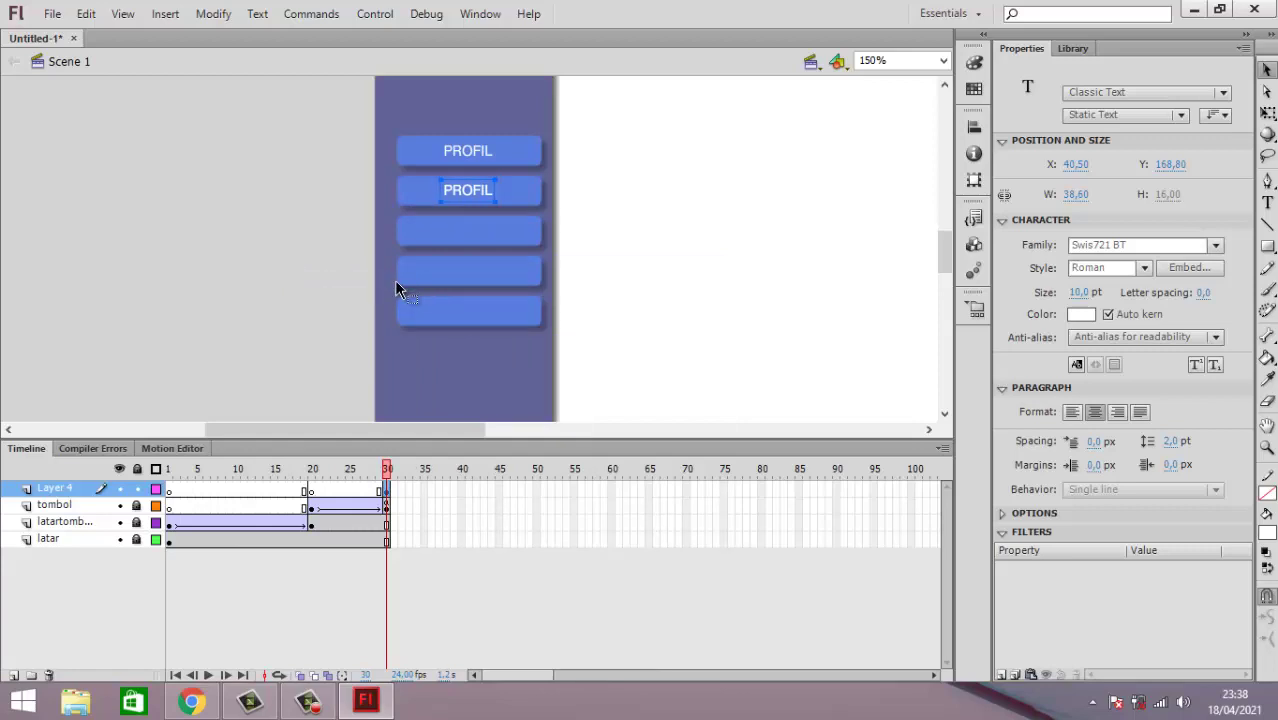
key(Down)
key(Down)
key(Down)
key(Down)
key(Down)
key(Down)
key(Down)
key(Down)
key(Down)
key(Down)
key(Down)
key(Down)
key(Down)
key(Down)
key(Down)
key(Down)
key(Down)
key(Down)
key(Down)
key(Down)
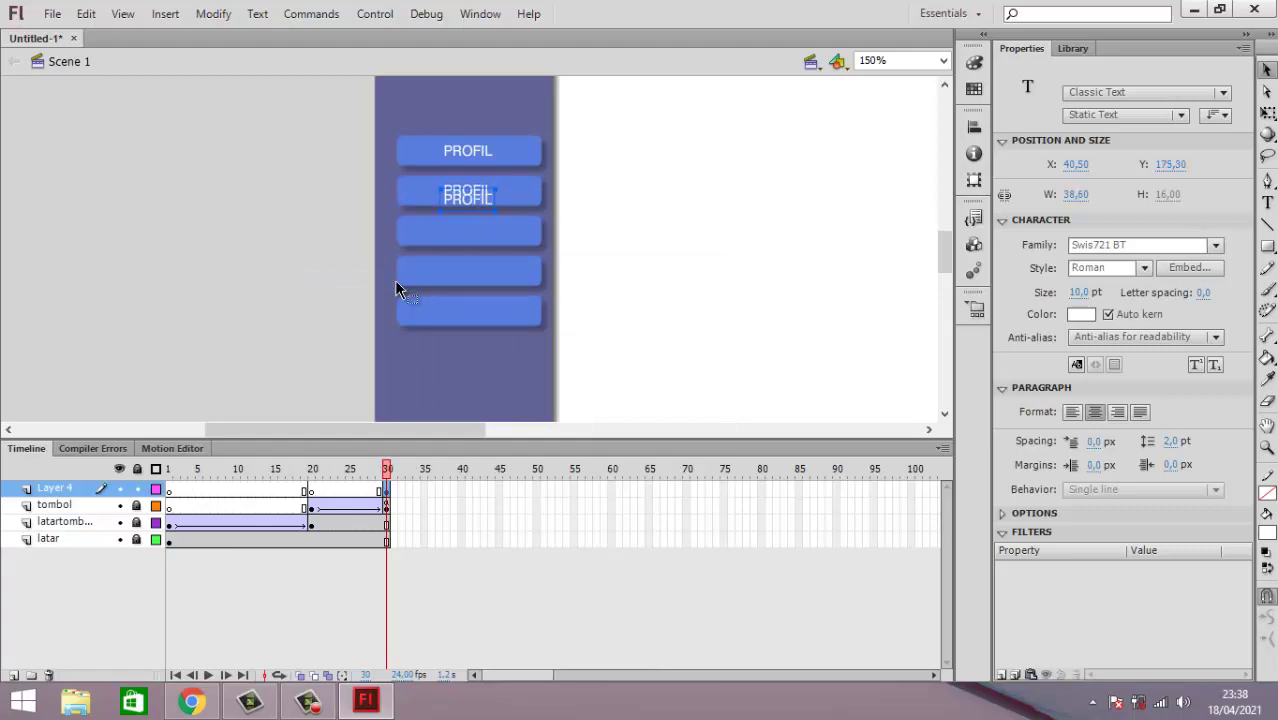
key(Down)
key(Down)
key(Down)
key(Down)
key(Down)
key(Down)
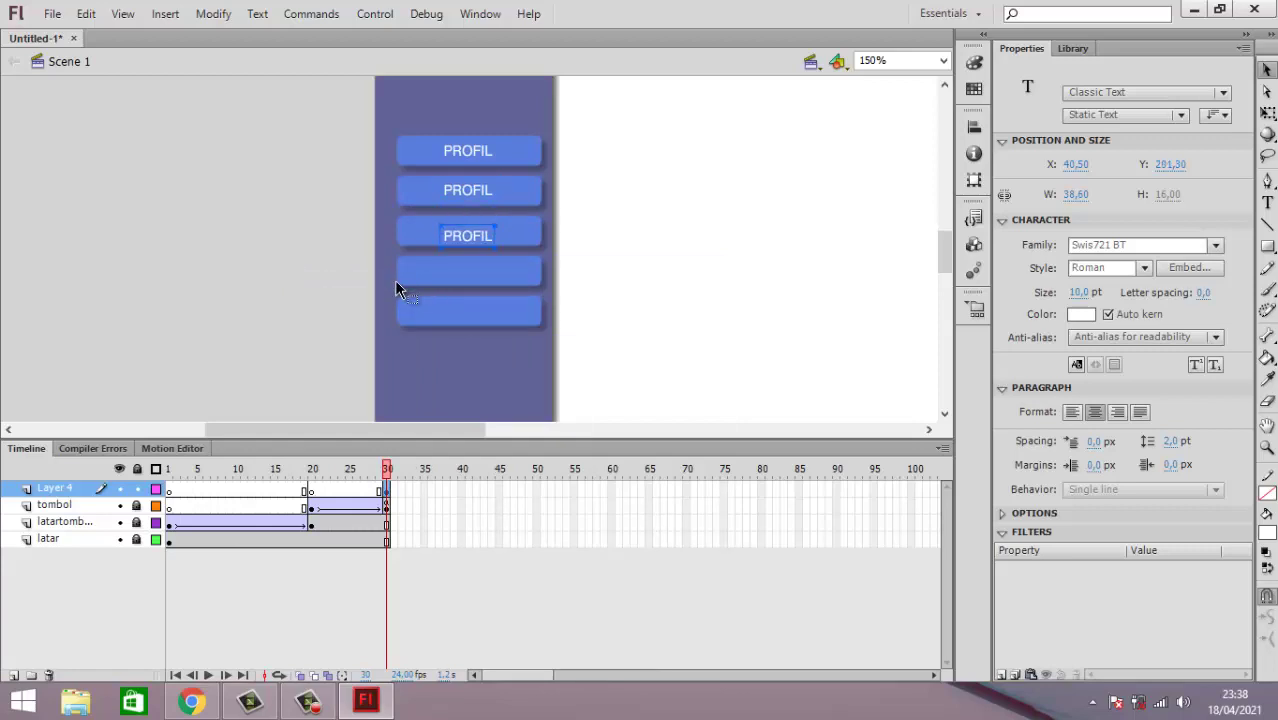
Step: Nudge the third PROFIL label up to Y 197,40 so it sits centred on the third button
key(Up)
key(Up)
key(Up)
key(Up)
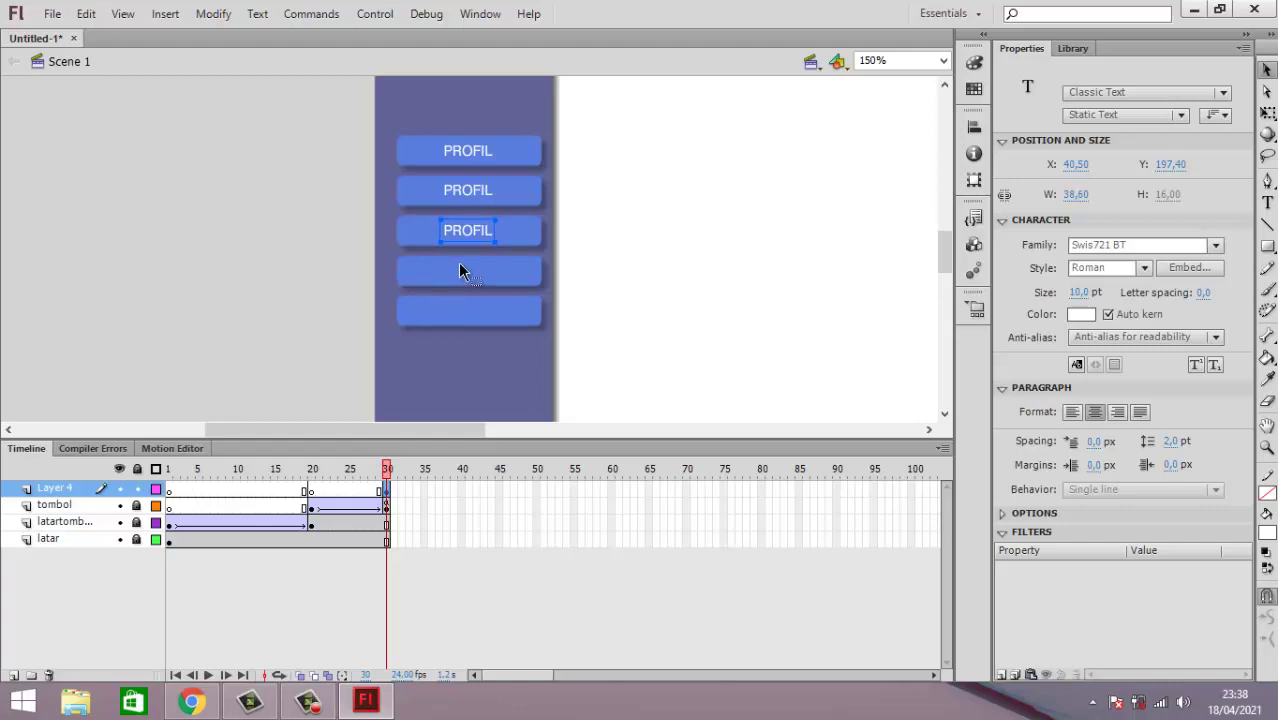
Step: Paste another PROFIL label in place and move it down to Y 226,00, centred on the fourth button
key(ctrl+z)
key(Down)
key(Down)
key(Down)
key(Down)
key(Down)
key(Down)
key(Down)
key(Down)
key(Down)
key(Down)
key(Down)
key(Down)
key(Down)
key(Down)
key(Down)
key(Down)
key(Down)
key(Down)
key(Down)
key(Down)
key(Down)
key(Down)
key(Down)
key(Down)
key(Down)
key(Down)
key(Down)
key(Down)
key(Down)
key(Down)
key(Down)
key(Down)
key(Down)
key(Down)
key(Down)
key(Down)
key(Down)
key(Down)
key(Down)
key(Down)
key(Up)
Step: Paste one more PROFIL label in place and move it down to Y 254,60 on the fifth button
key(ctrl+shift+v)
key(Down)
key(Down)
key(Down)
key(Down)
key(Down)
key(Down)
key(Down)
key(Down)
key(Down)
key(Down)
key(Down)
key(Down)
key(Down)
key(Down)
key(Down)
key(Down)
key(Down)
key(Down)
key(Down)
key(Down)
key(Down)
key(Down)
key(Down)
key(Down)
key(Down)
key(Down)
key(Down)
key(Down)
key(Down)
key(Down)
key(Down)
key(Down)
key(Down)
key(Down)
key(Down)
key(Down)
key(Down)
key(Down)
key(Down)
key(Down)
key(Down)
key(Down)
key(Down)
key(Down)
key(Down)
key(Down)
key(Down)
key(Down)
key(Down)
key(Down)
key(Down)
key(Down)
key(Down)
key(Down)
key(Down)
key(Down)
key(Down)
key(Down)
key(Down)
key(Down)
key(Down)
key(Down)
key(Down)
key(Down)
key(Down)
key(Down)
key(Up)
key(Up)
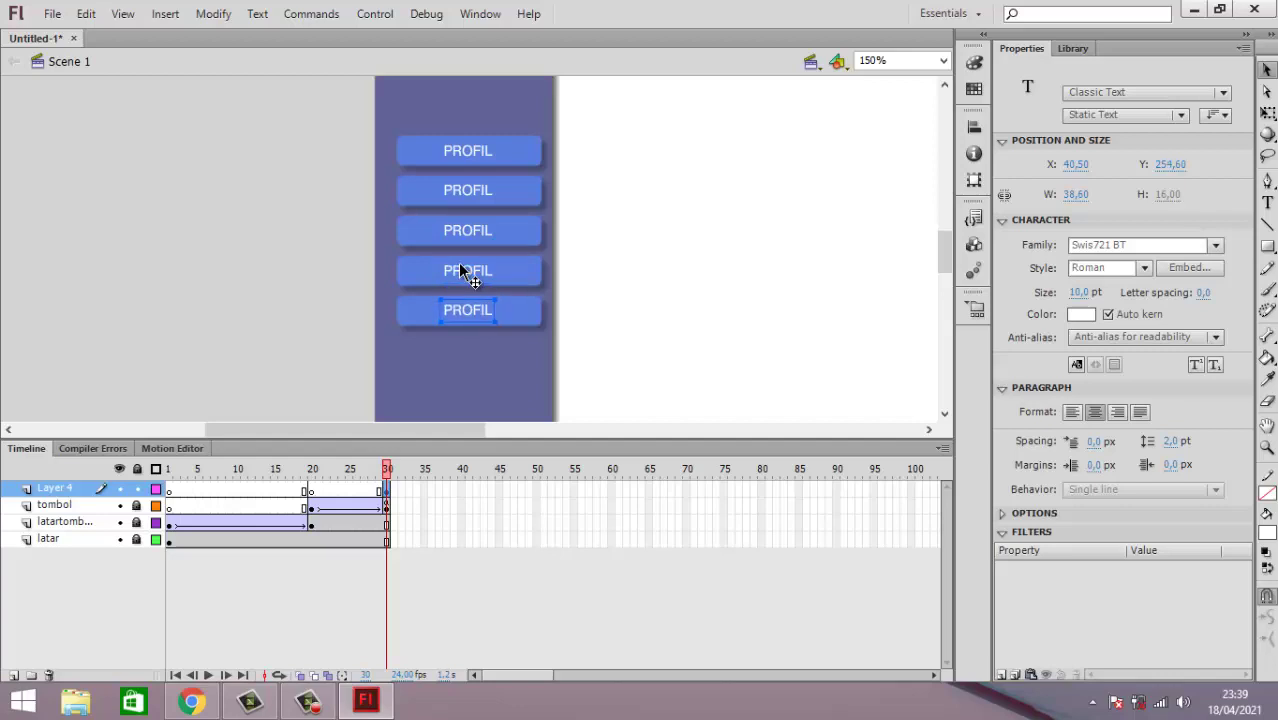
click(224, 200)
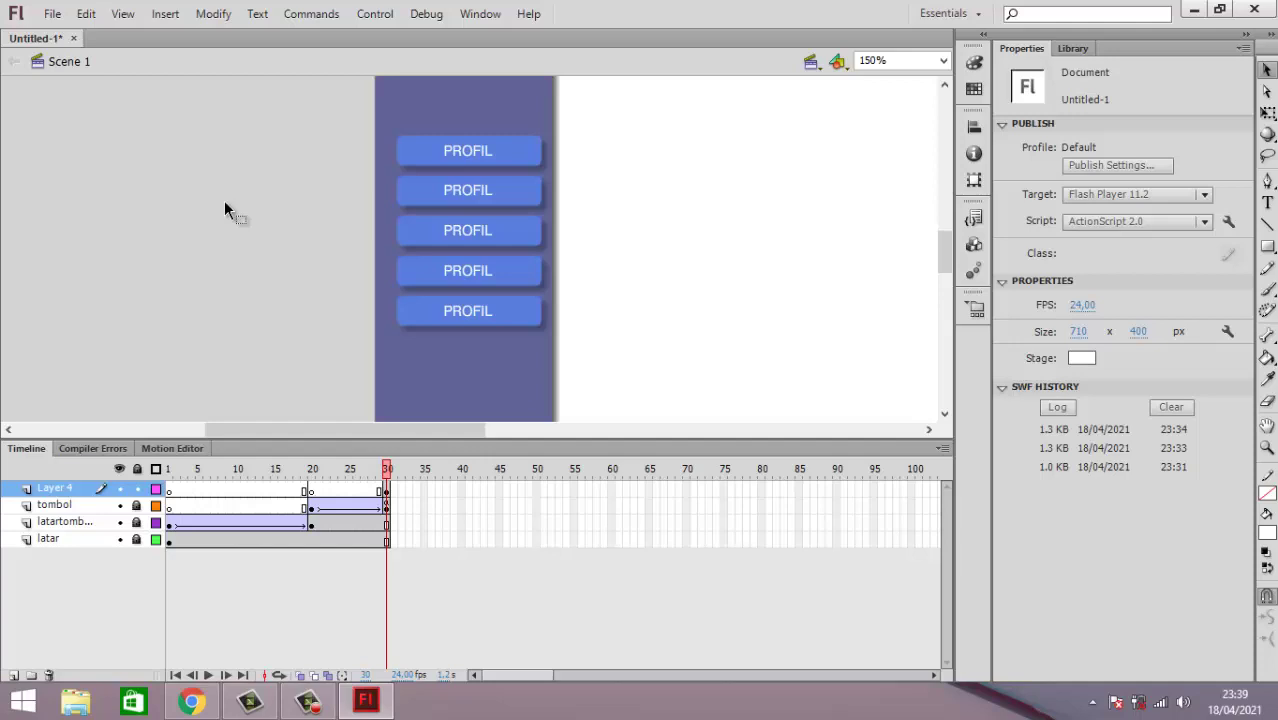
Step: Replace the text of the second button's label with BERITA
click(476, 198)
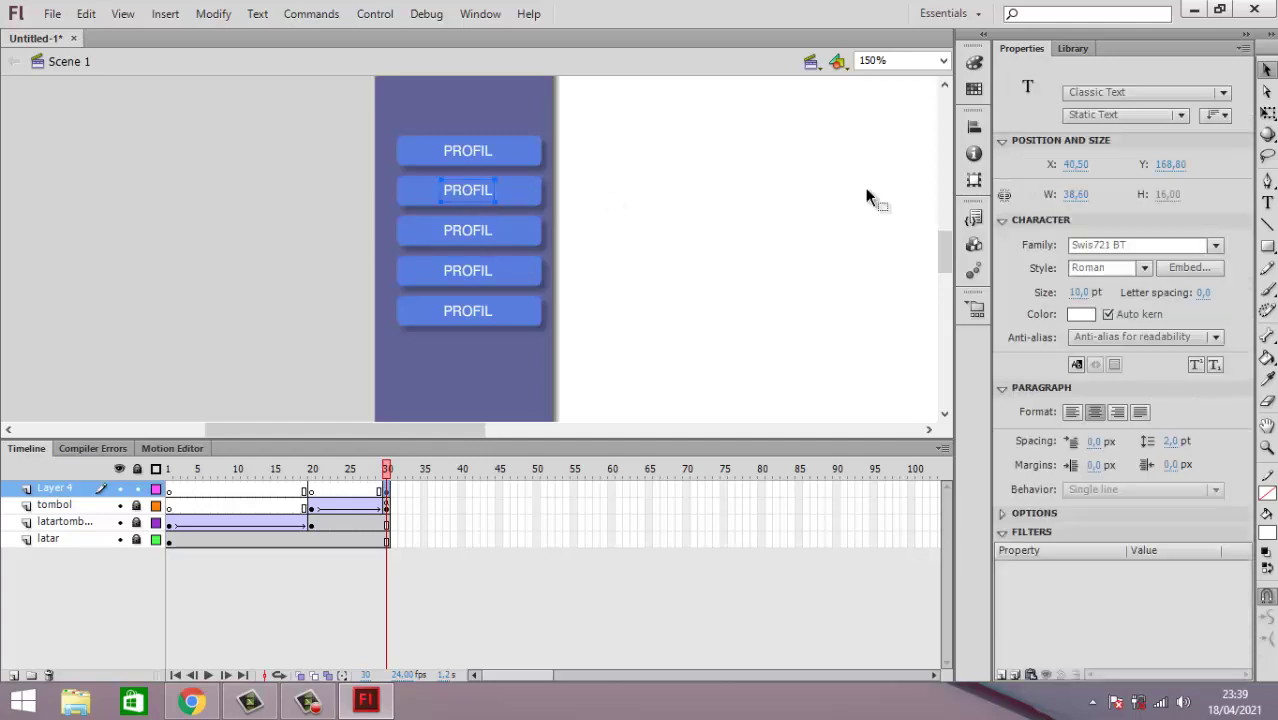
click(1267, 201)
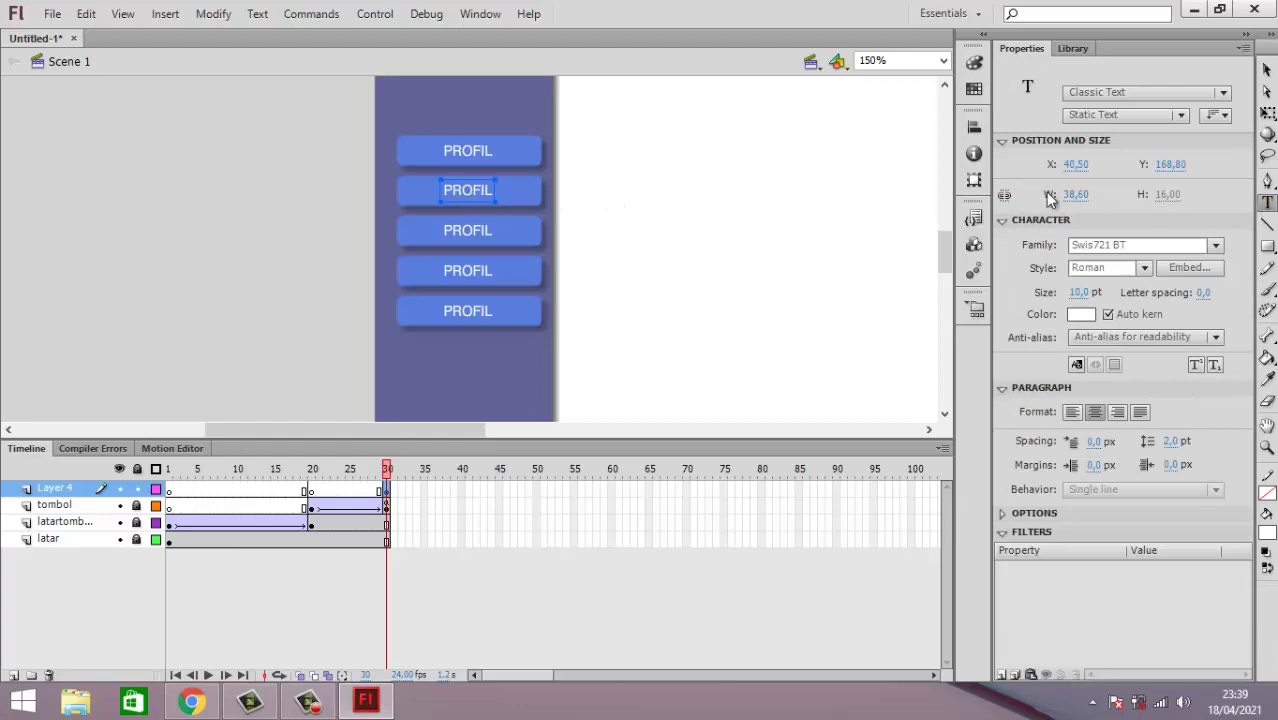
click(472, 194)
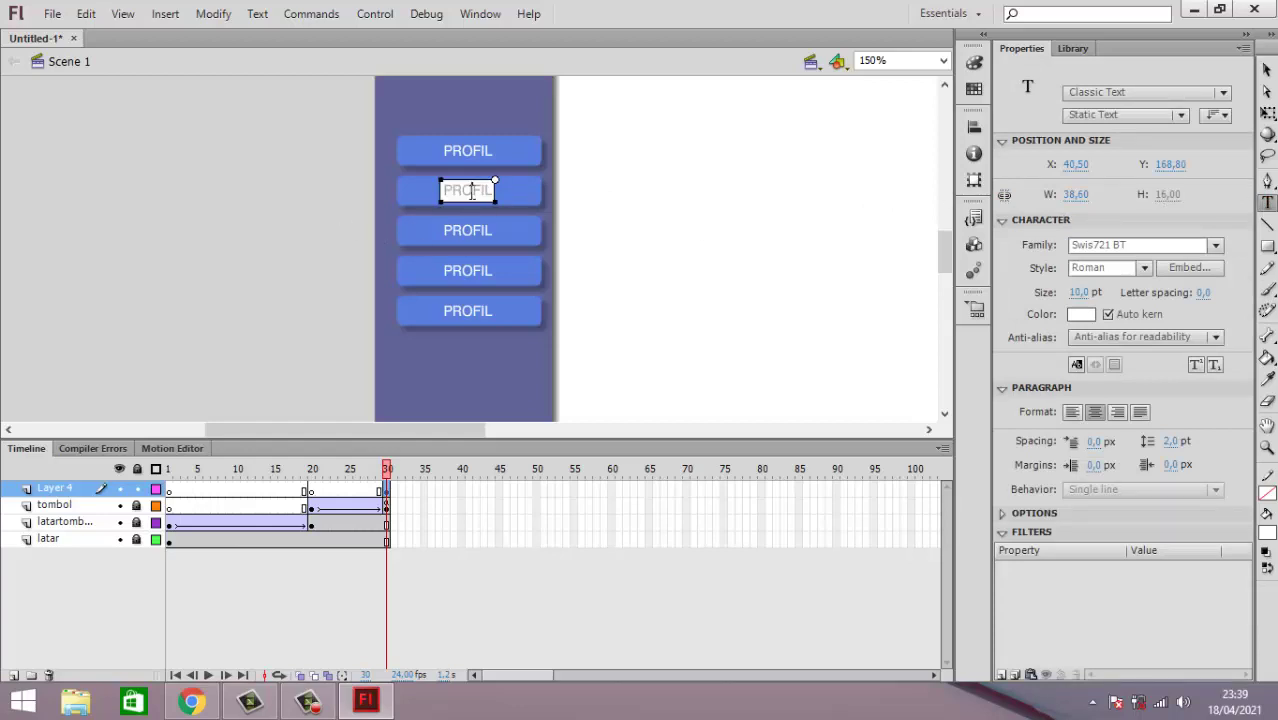
double_click(473, 196)
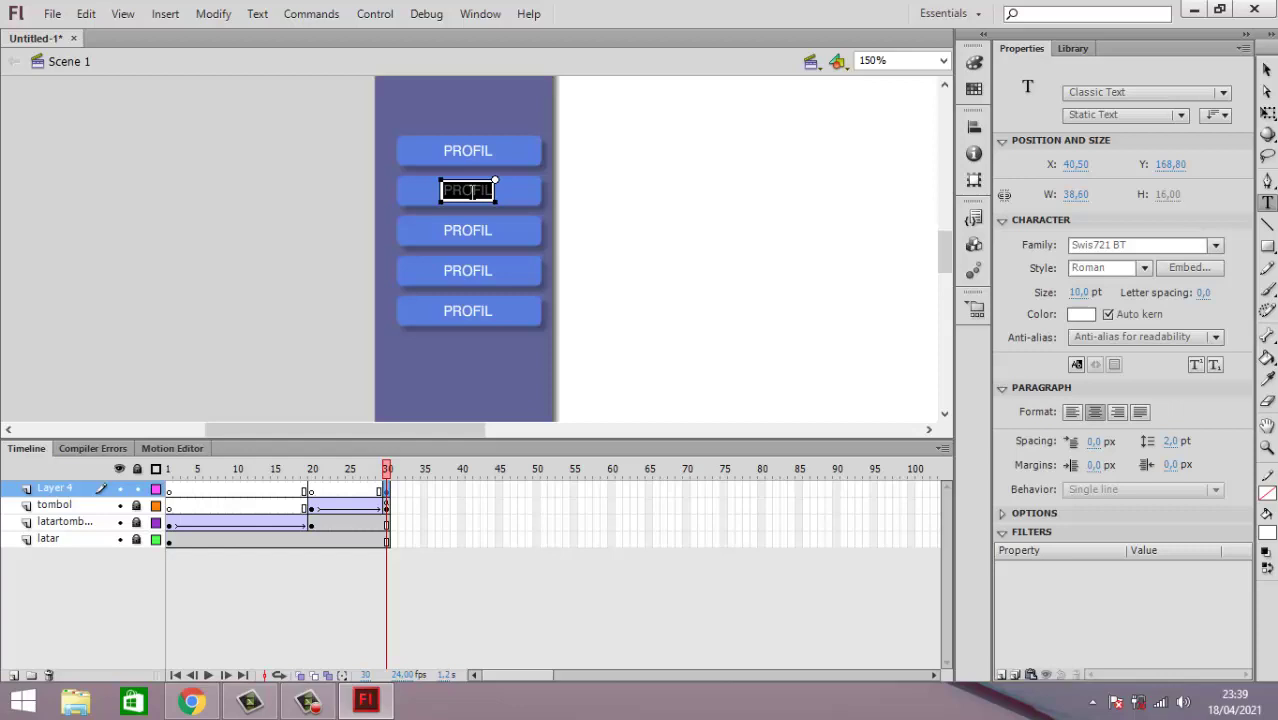
key(BackSpace)
text(BER)
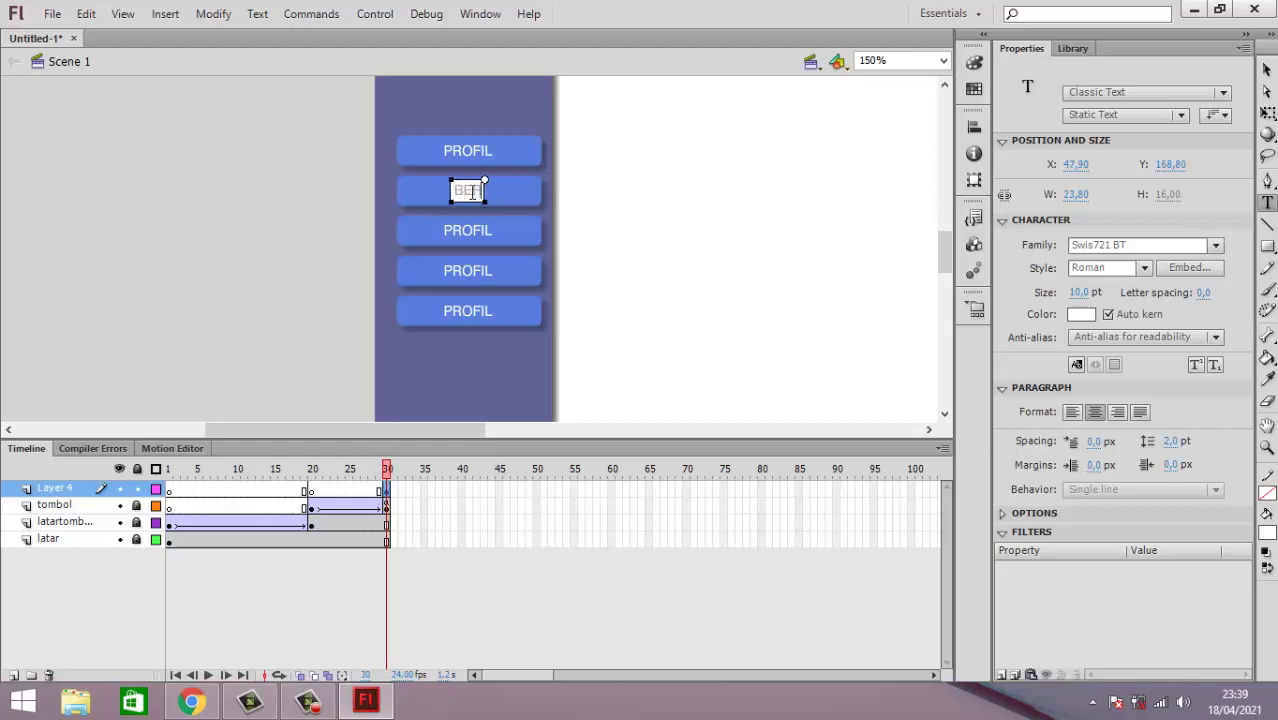
text(ITA)
Step: Replace the text of the third button's label with PERANGKAT DAERAH
click(458, 230)
double_click(458, 230)
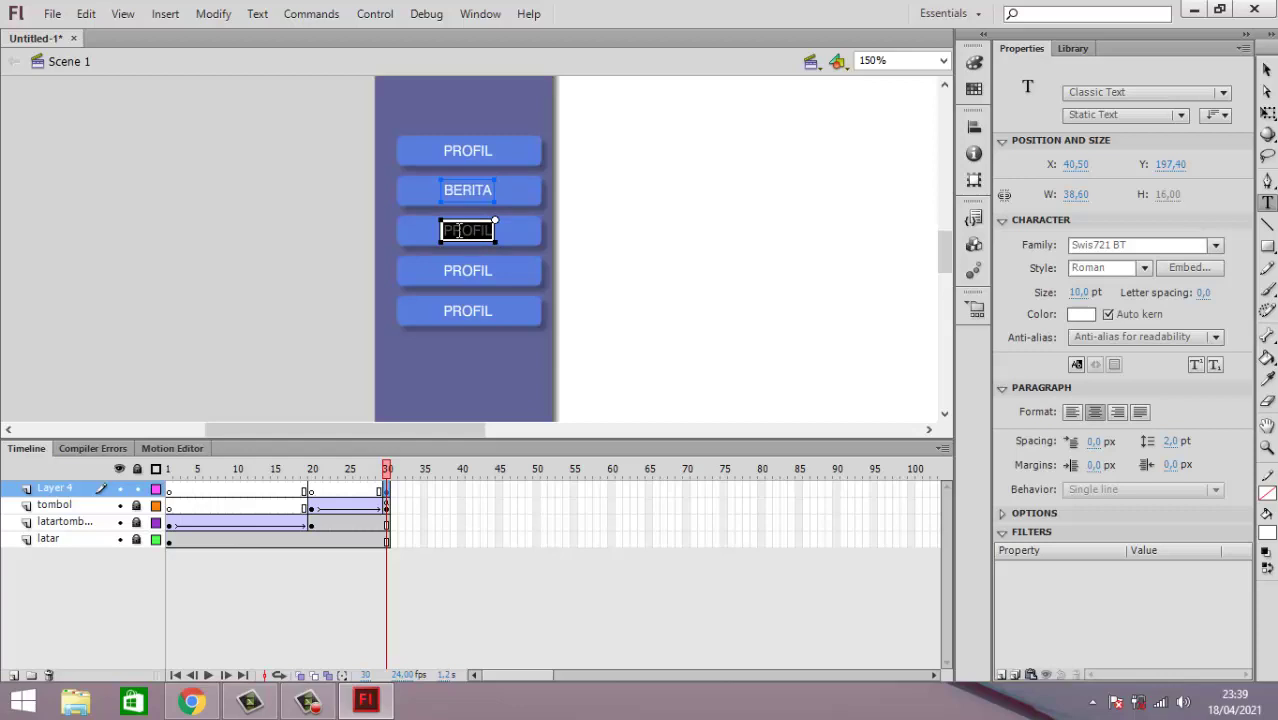
text(PERANGKAT)
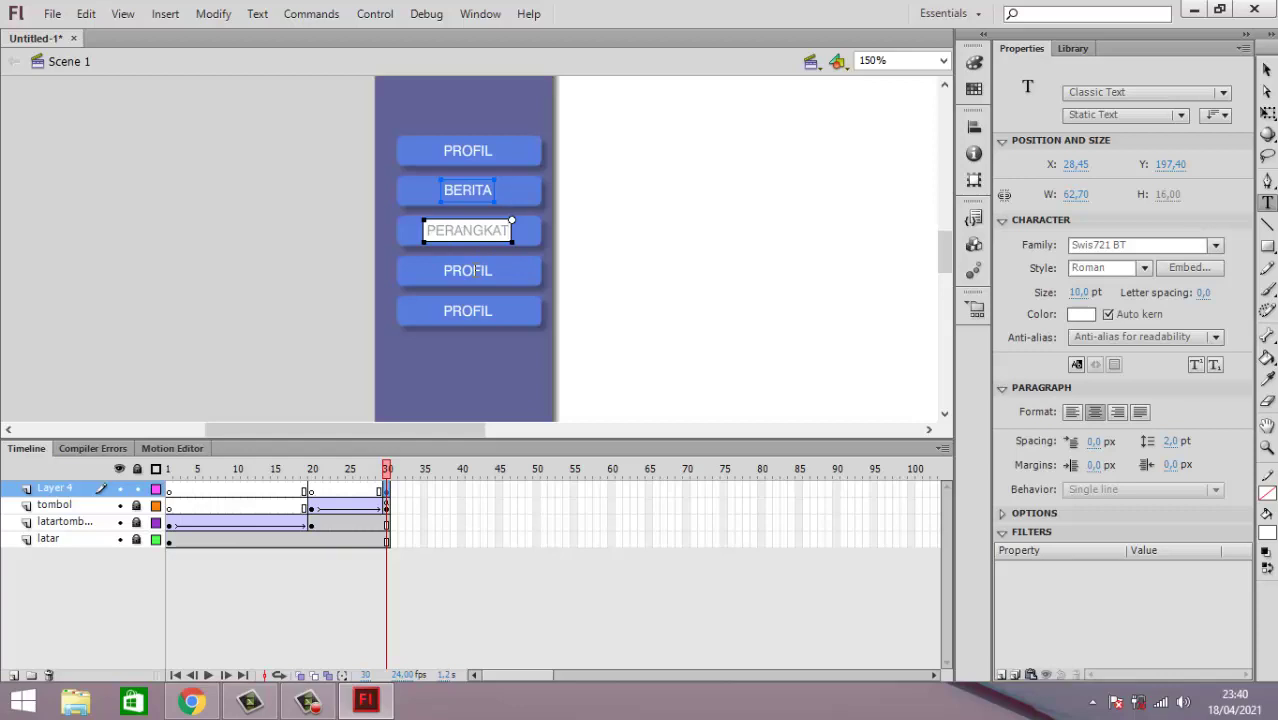
text(DAERA)
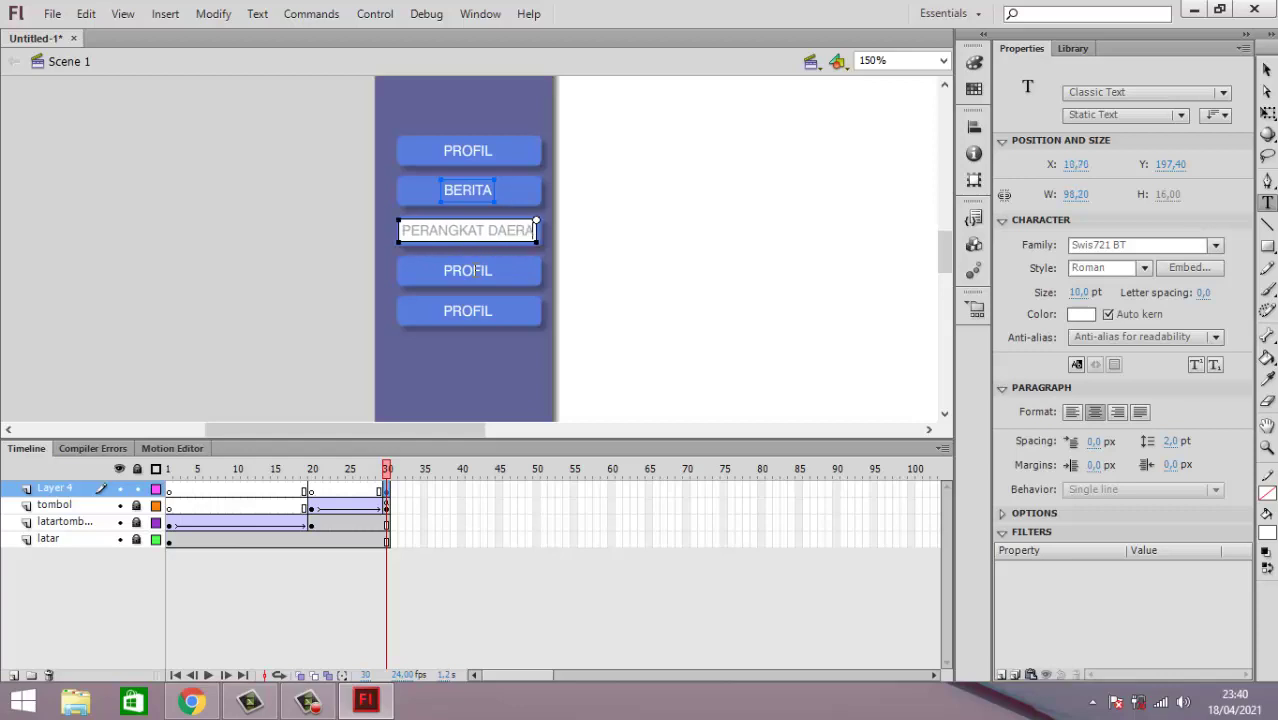
text(H)
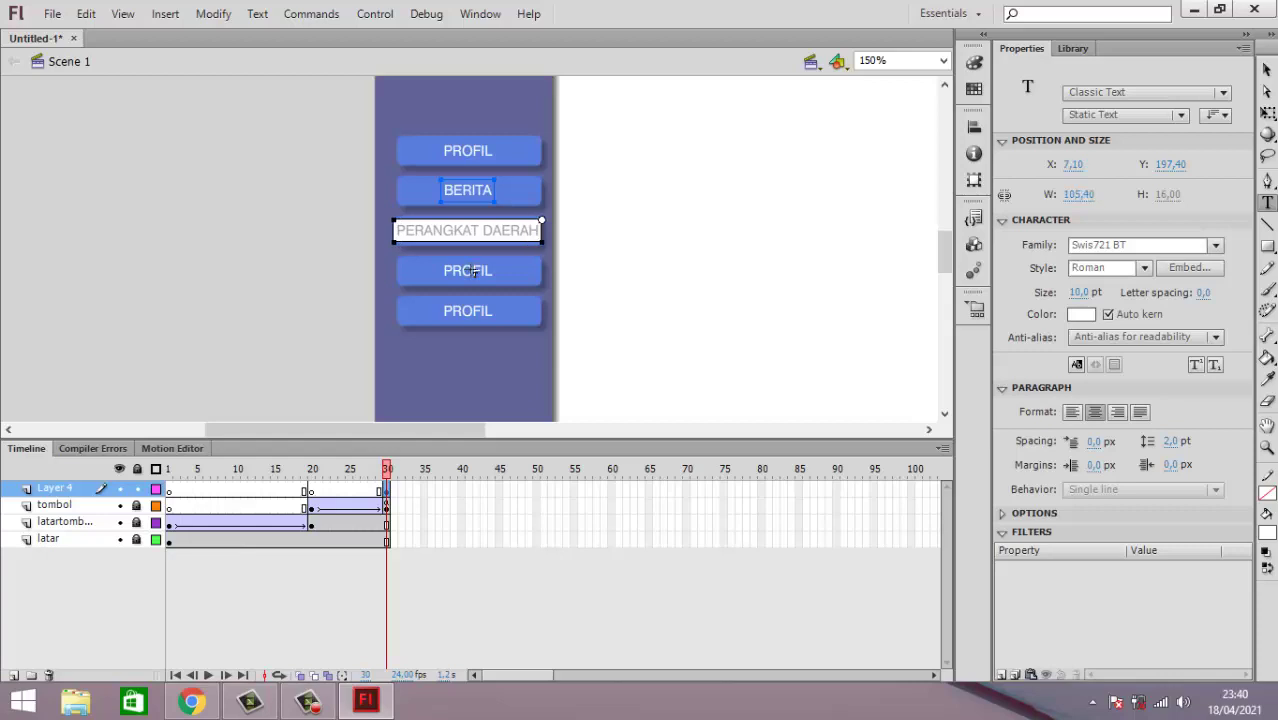
Step: Reduce the font size of the whole PERANGKAT DAERAH label to 9 pt so it fits its button
click(481, 270)
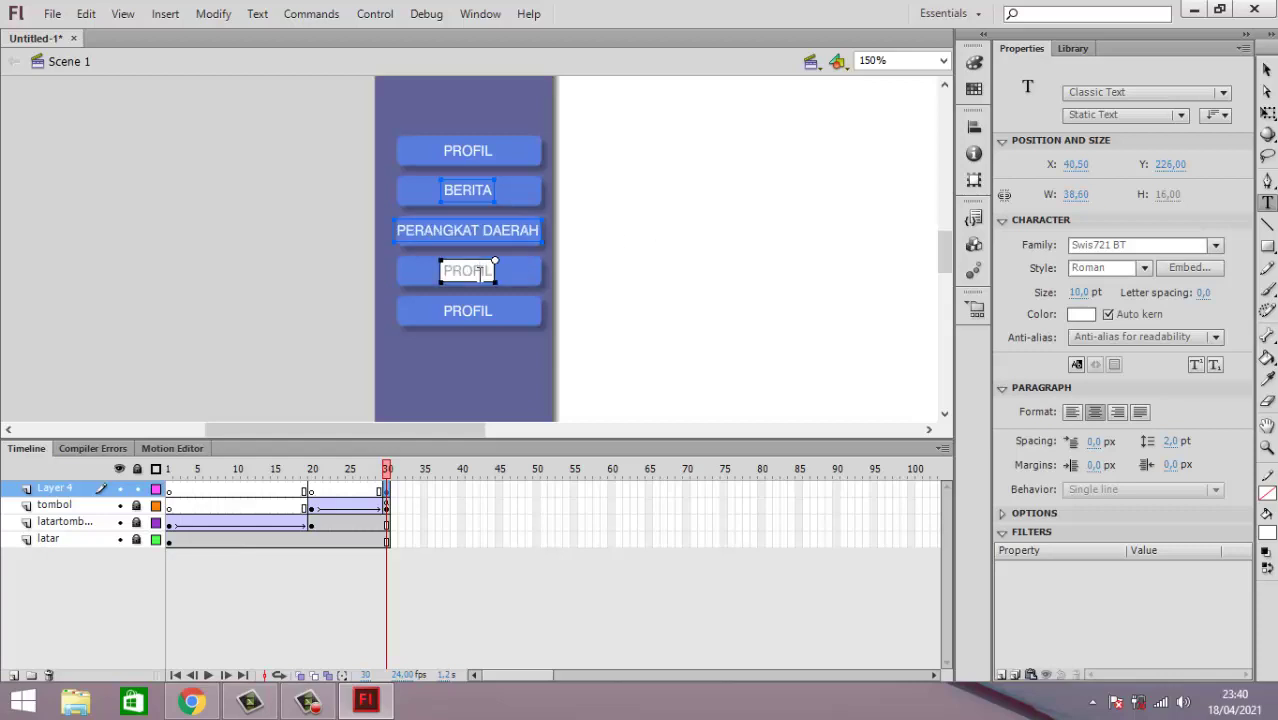
click(474, 230)
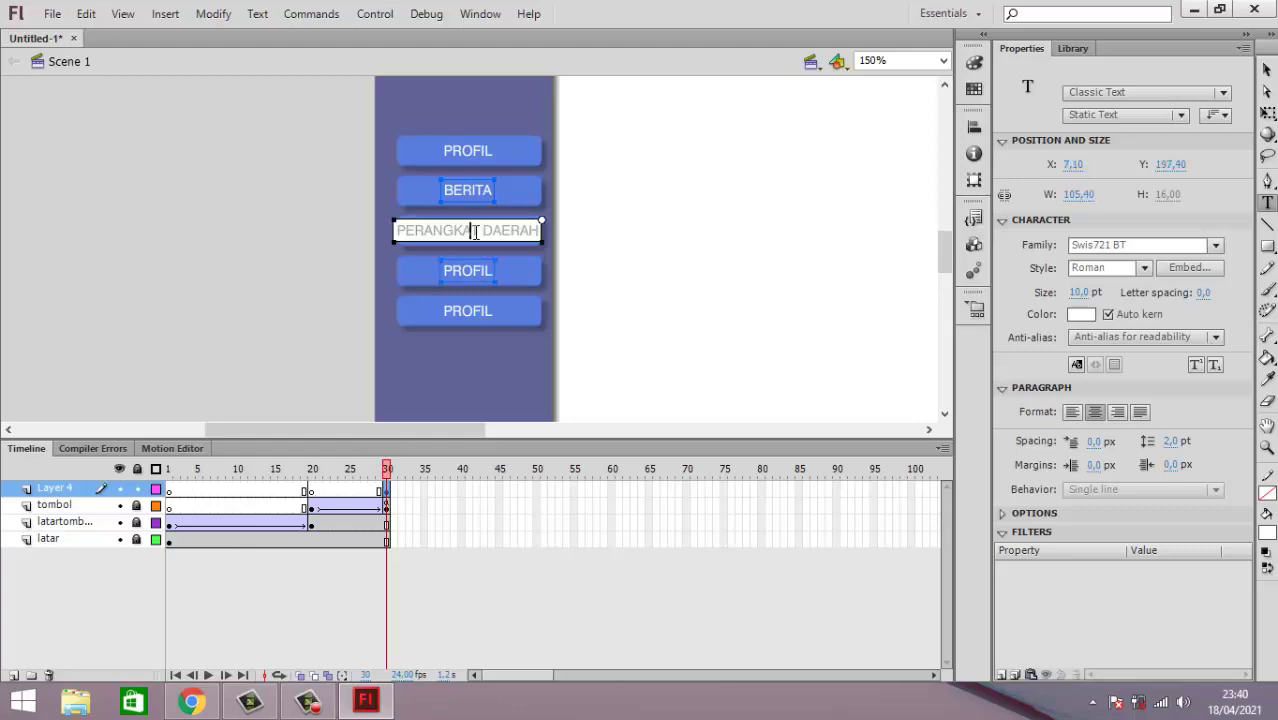
key(ctrl+a)
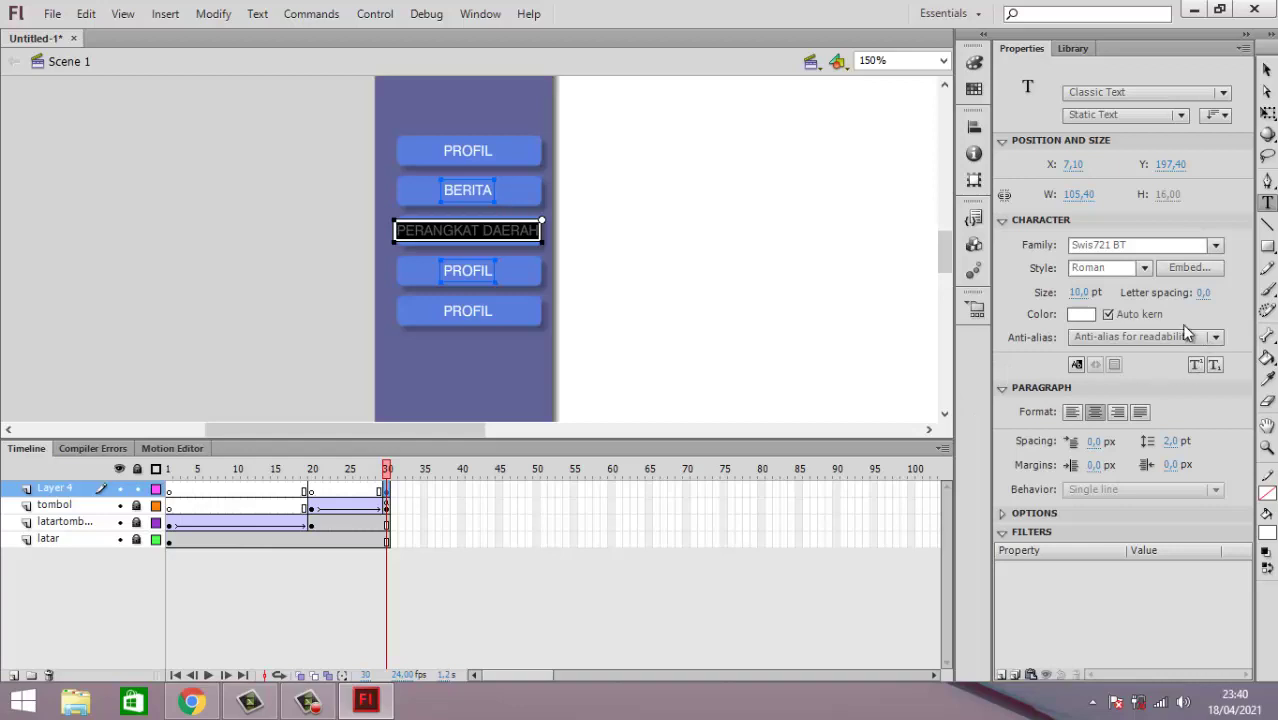
click(1079, 292)
key(Return)
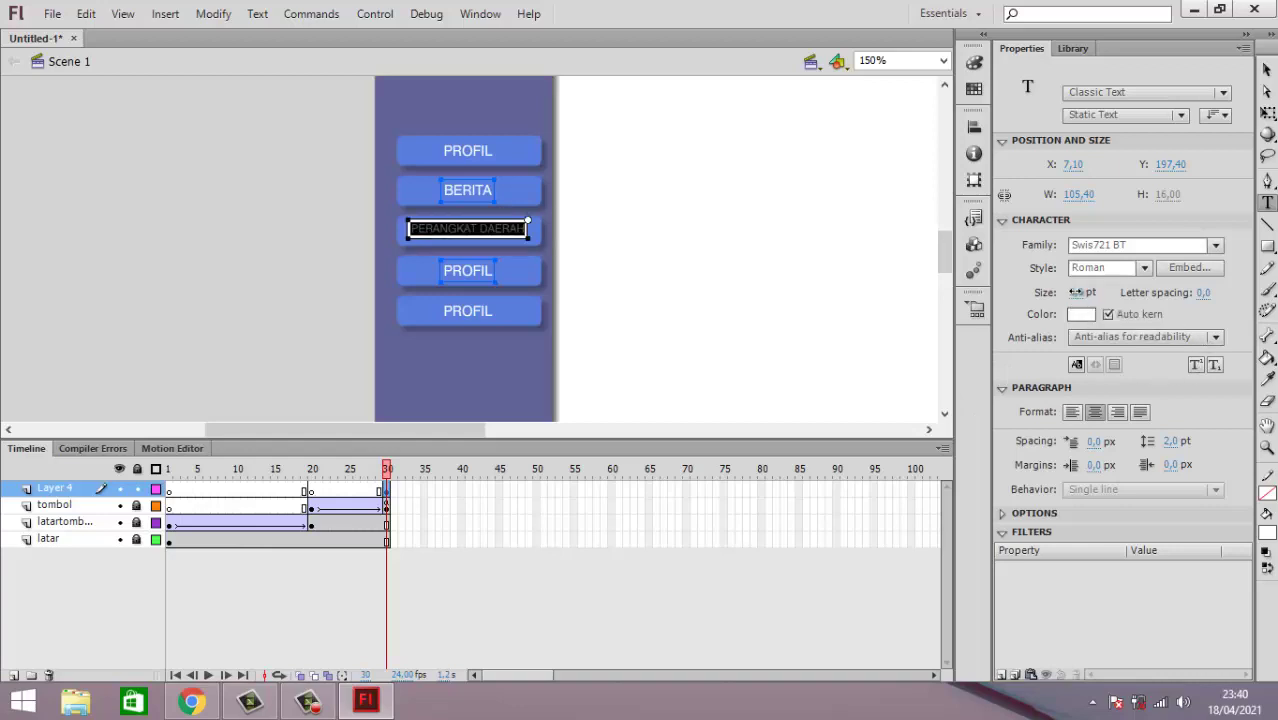
drag(1079, 292, 1076, 294)
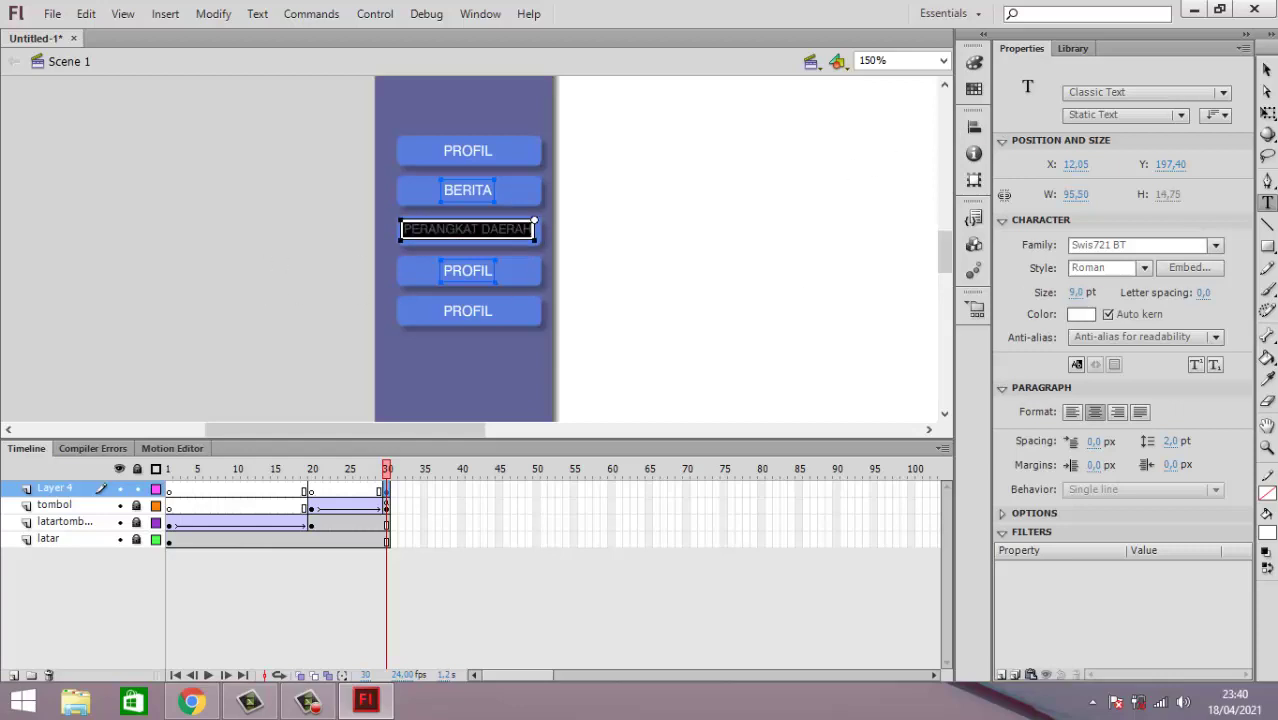
Step: Nudge the second, third and fourth button labels together one increment right and one down
click(1266, 70)
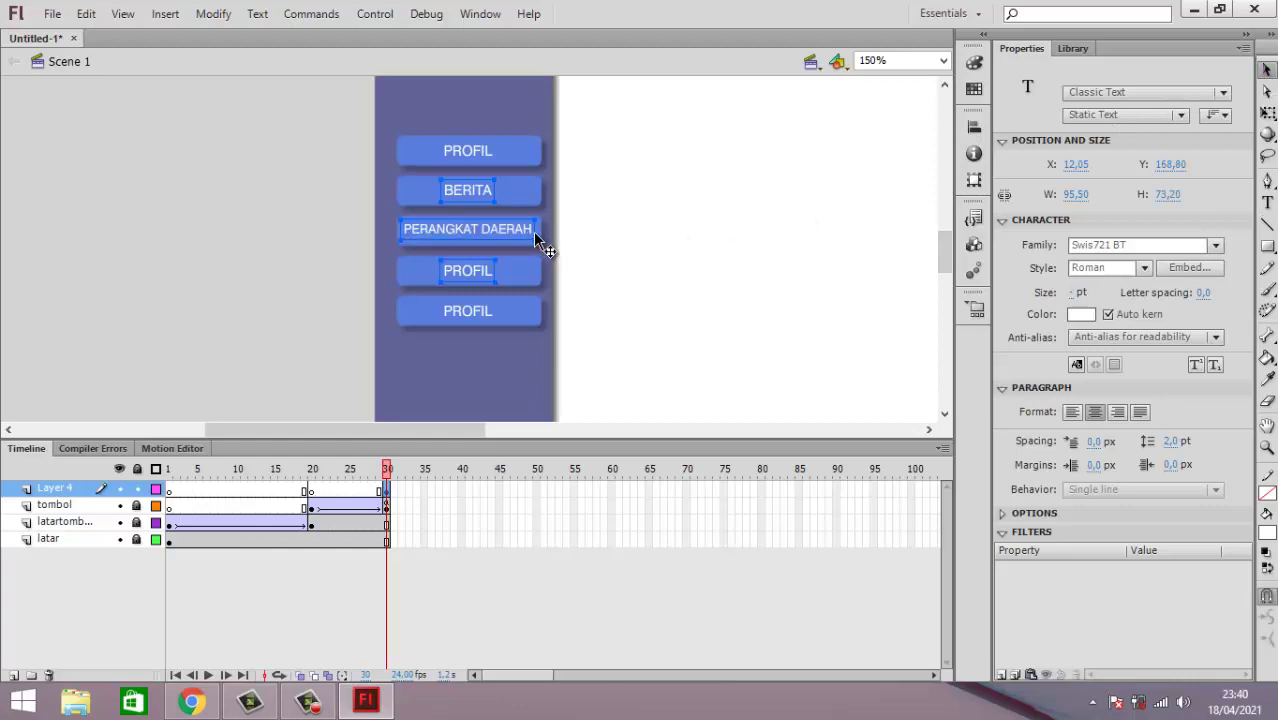
key(Right)
key(Down)
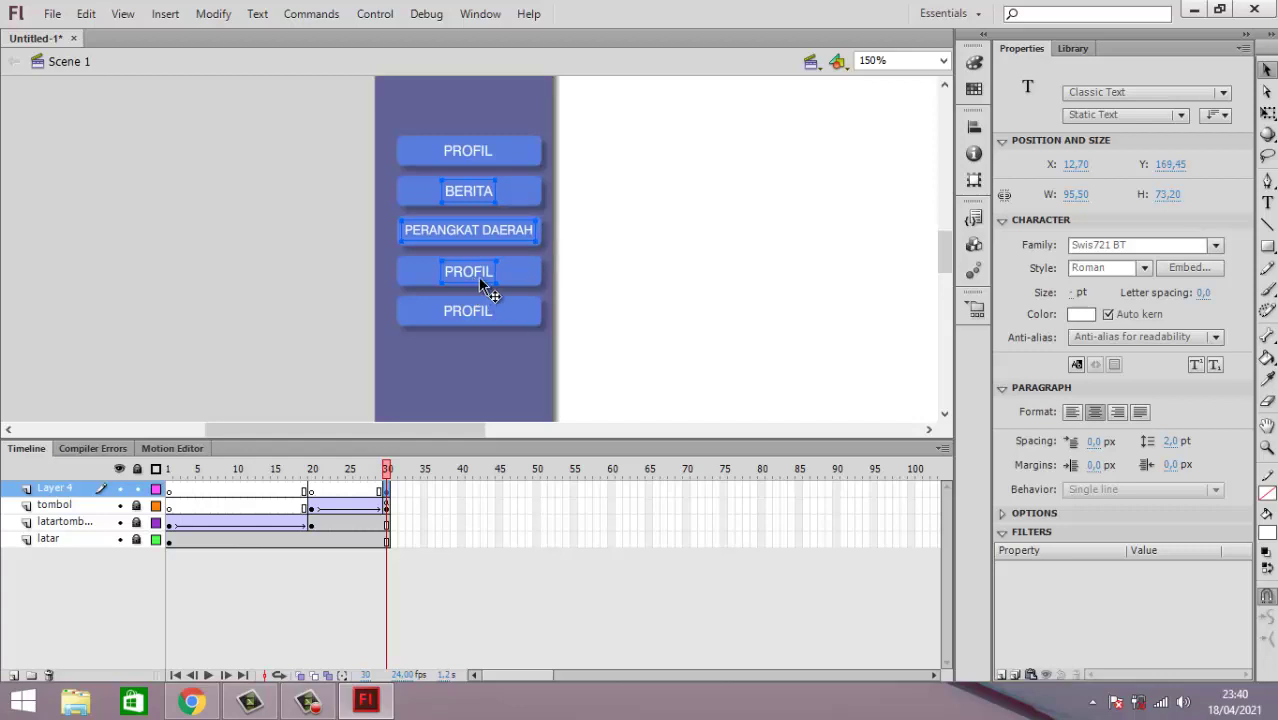
Step: Replace the text of the fourth button's label with POTENSI
click(1267, 203)
click(451, 272)
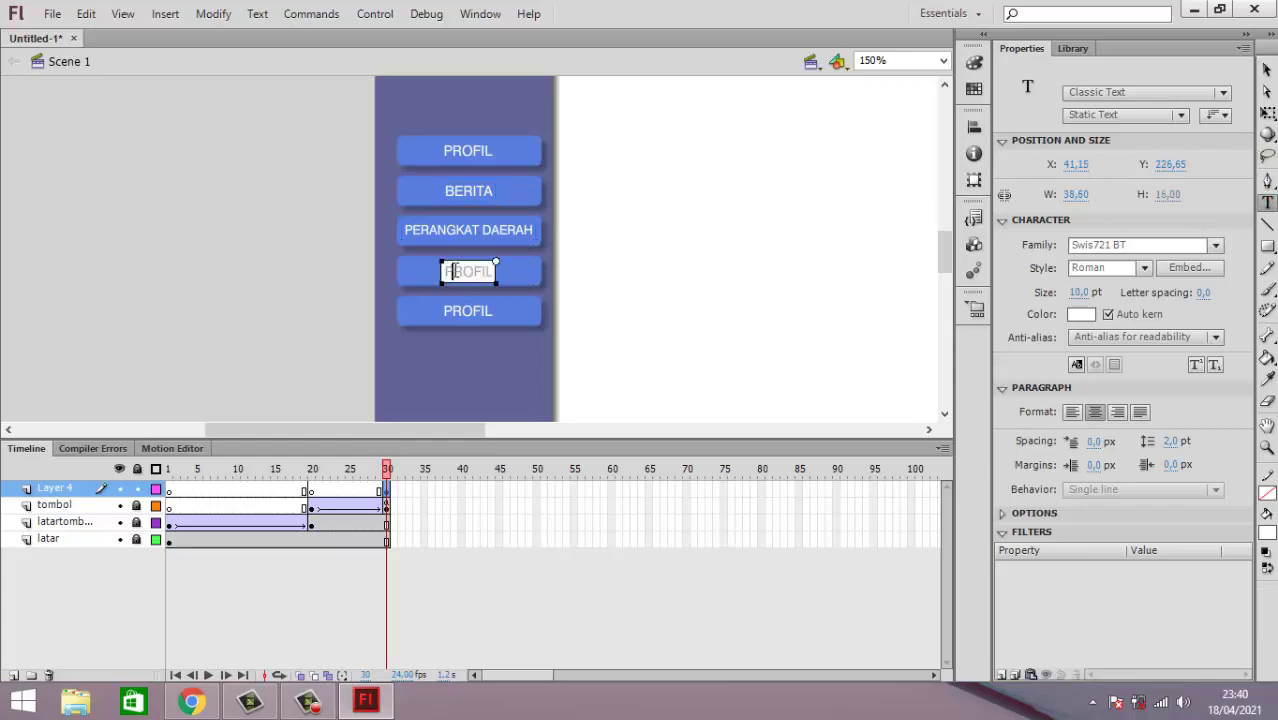
double_click(451, 271)
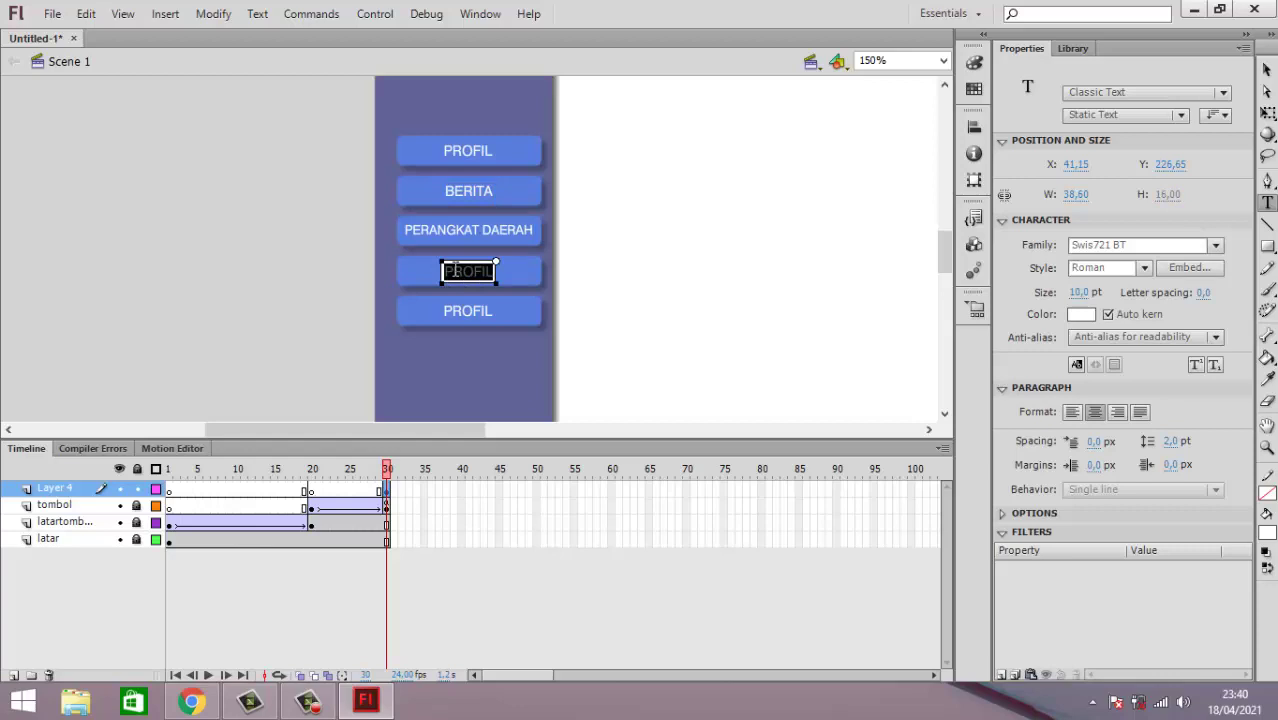
text(POTENSI)
Step: Replace the text of the fifth button's label with PETA DAERAH
click(462, 311)
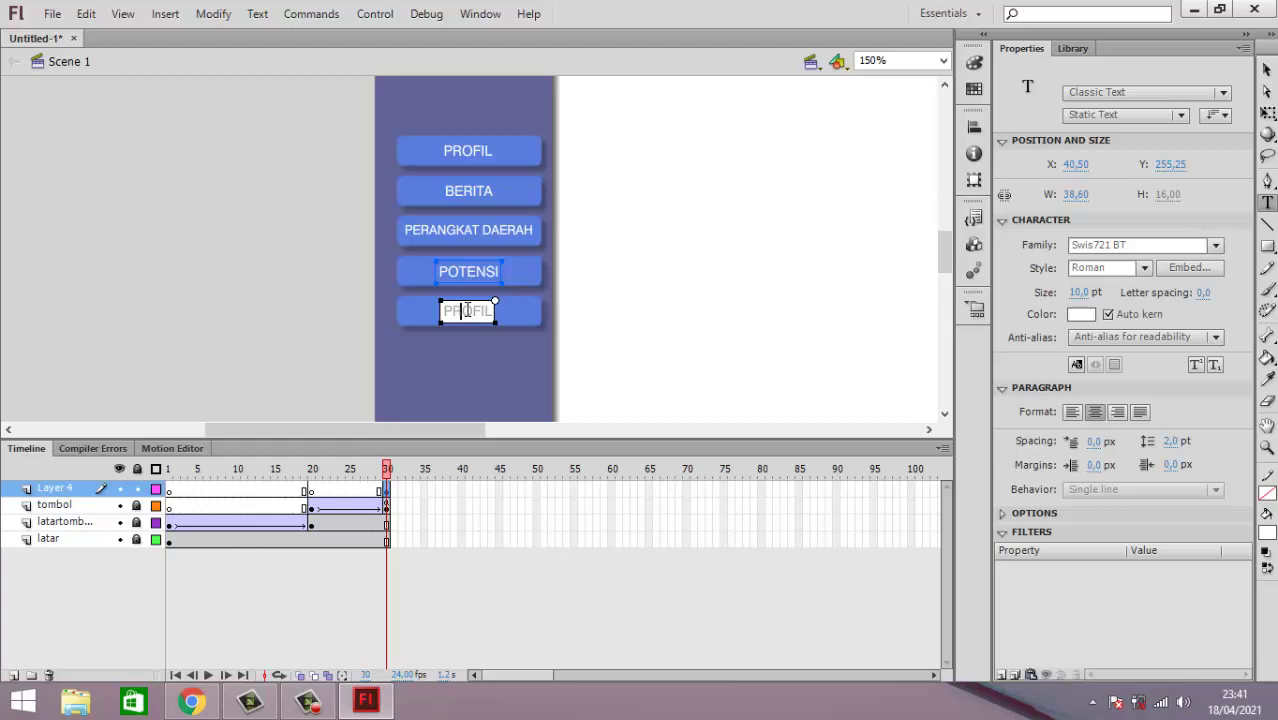
text(IN)
double_click(467, 311)
text(INF)
text(KO)
key(BackSpace)
key(BackSpace)
text(I)
key(BackSpace)
text(PETA DAERA)
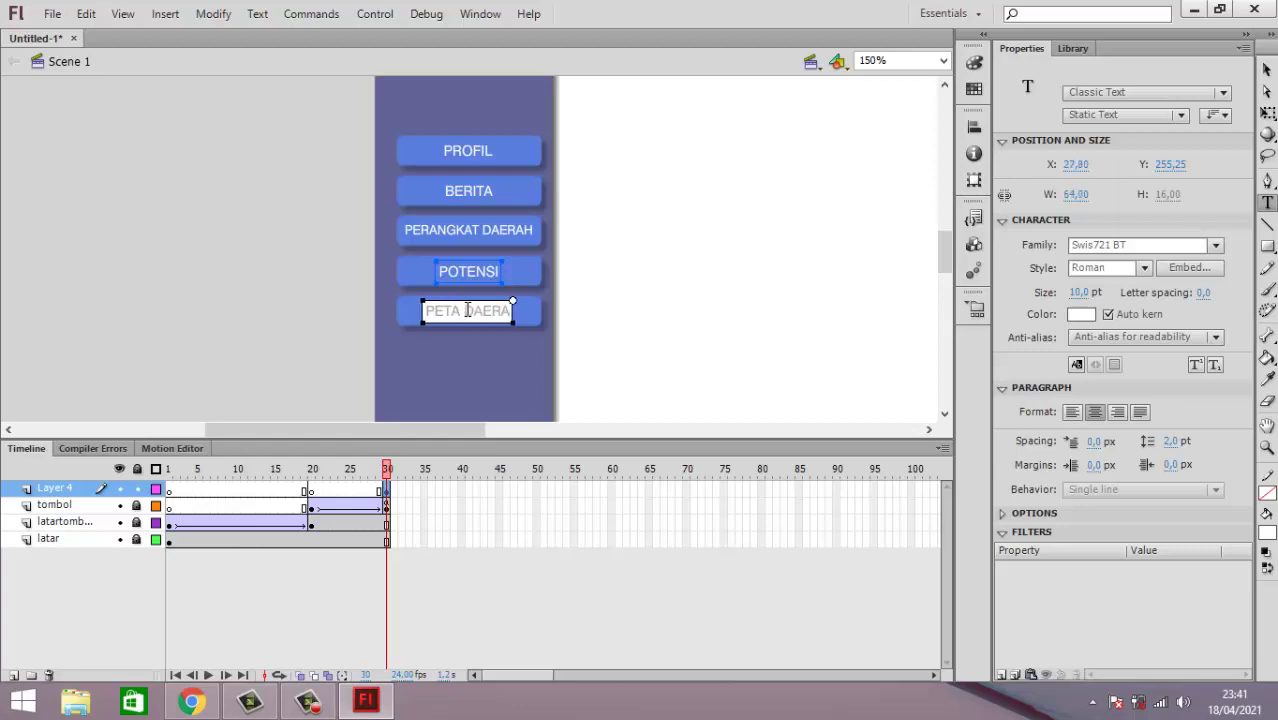
text(H)
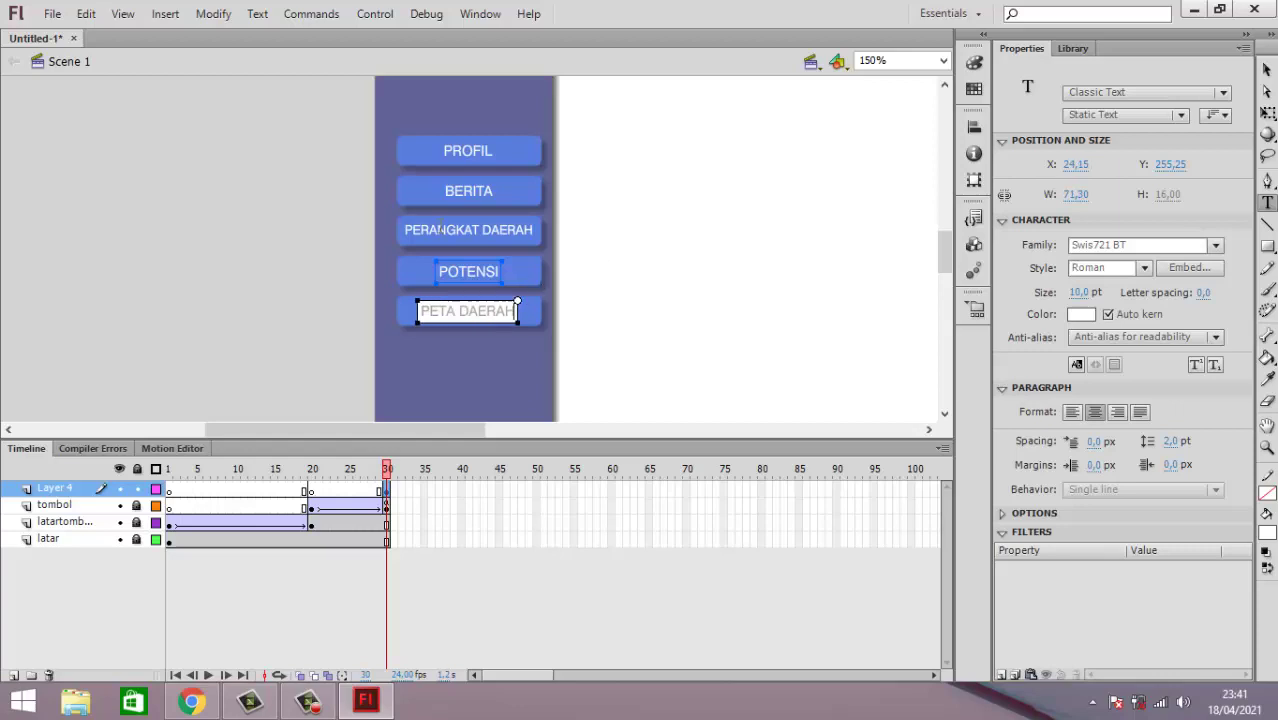
Step: Nudge the PETA DAERAH label slightly right to X 24,80 on its button, leaving nothing selected
click(1266, 70)
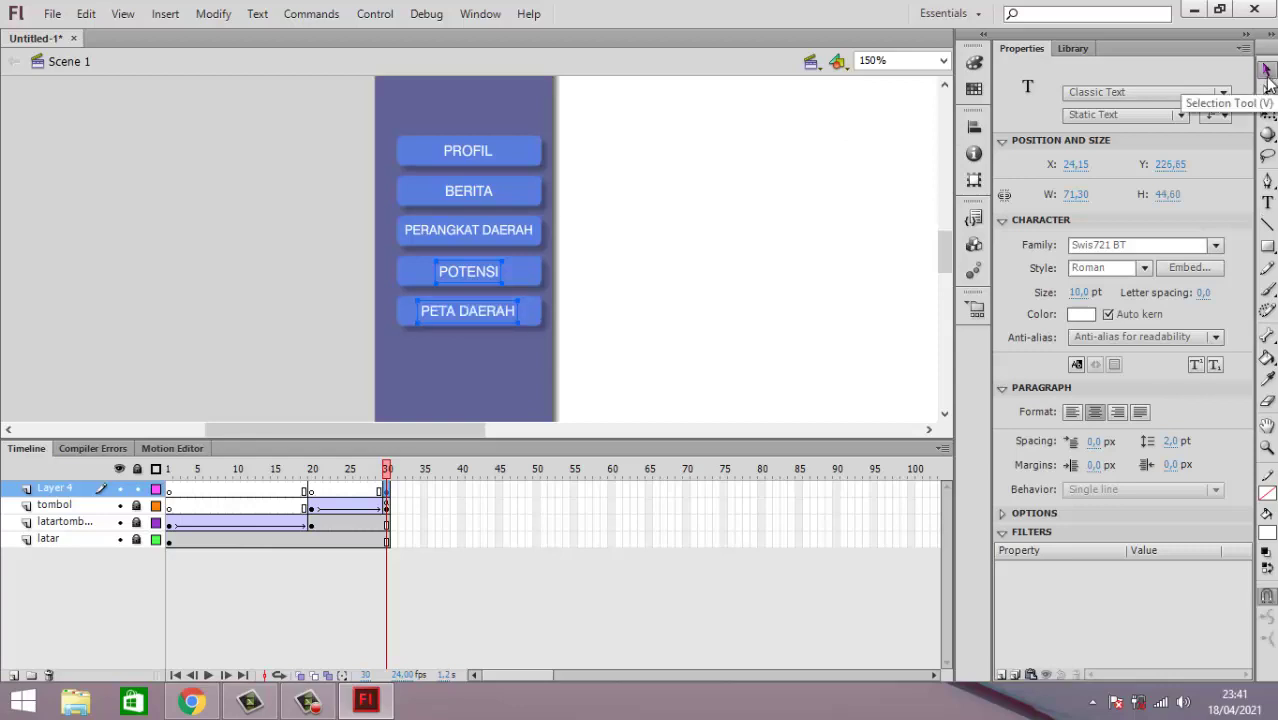
click(208, 293)
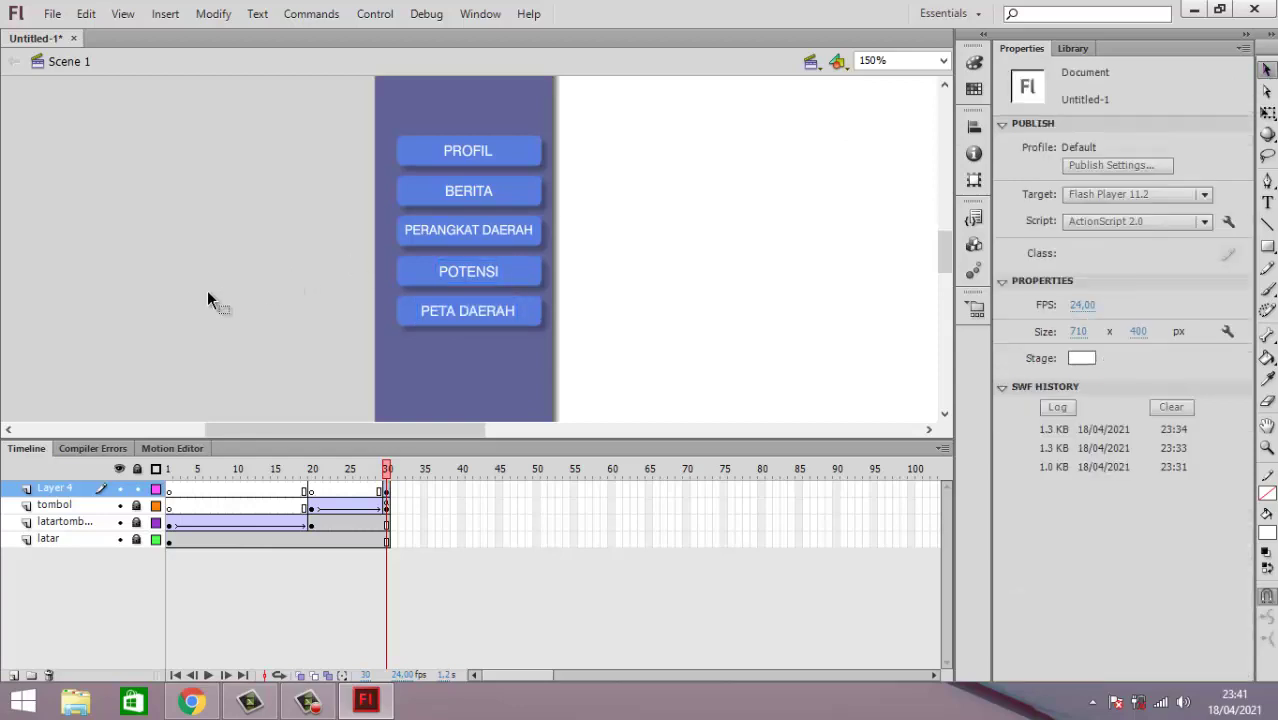
click(488, 309)
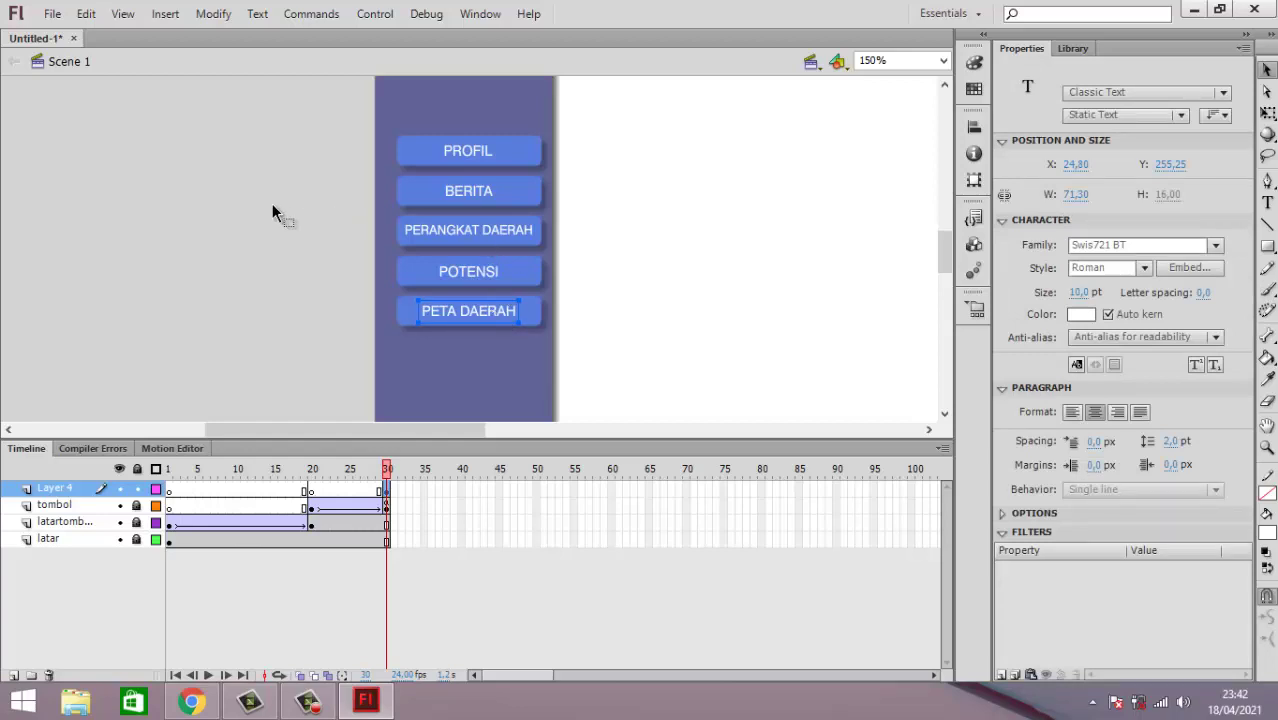
click(250, 226)
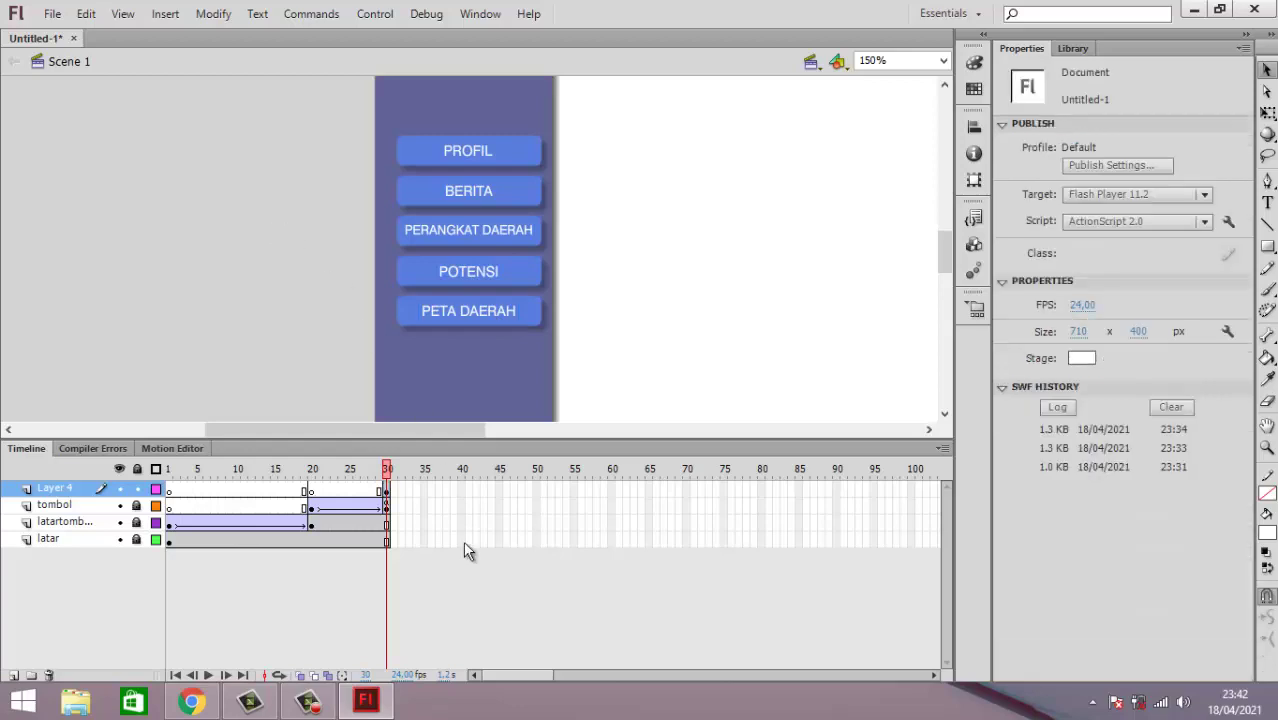
click(311, 497)
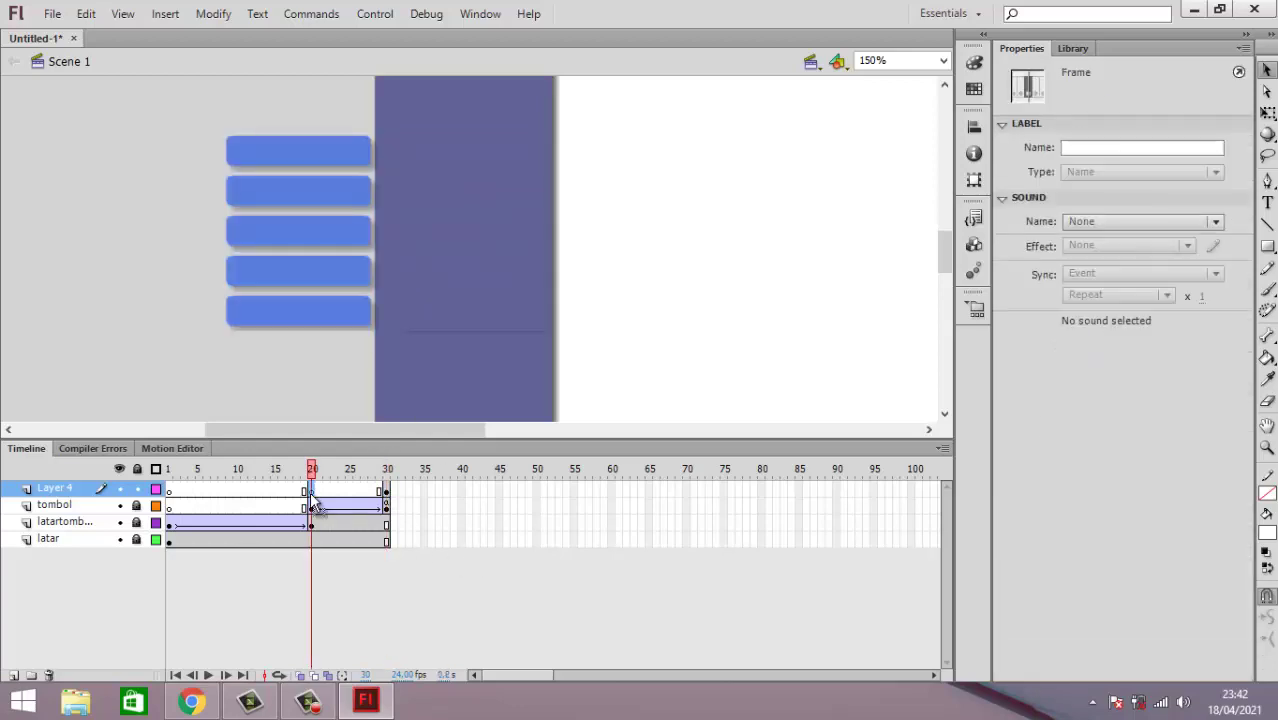
click(387, 492)
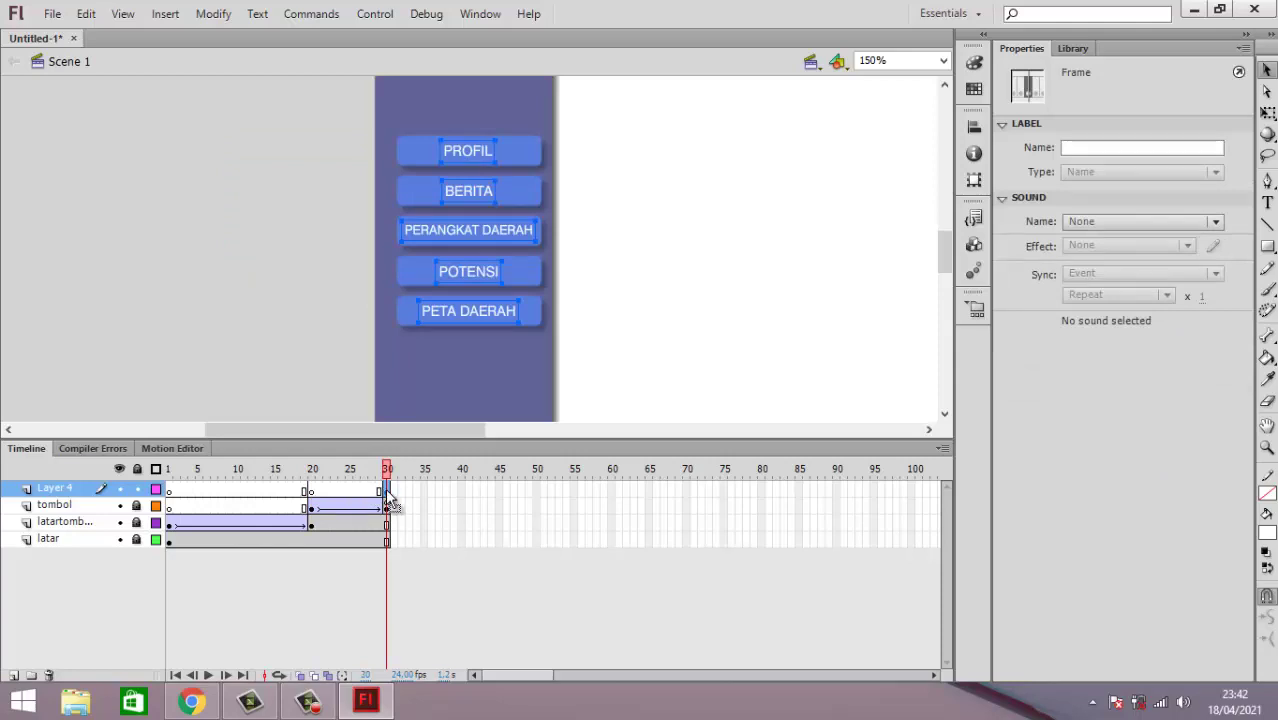
click(311, 506)
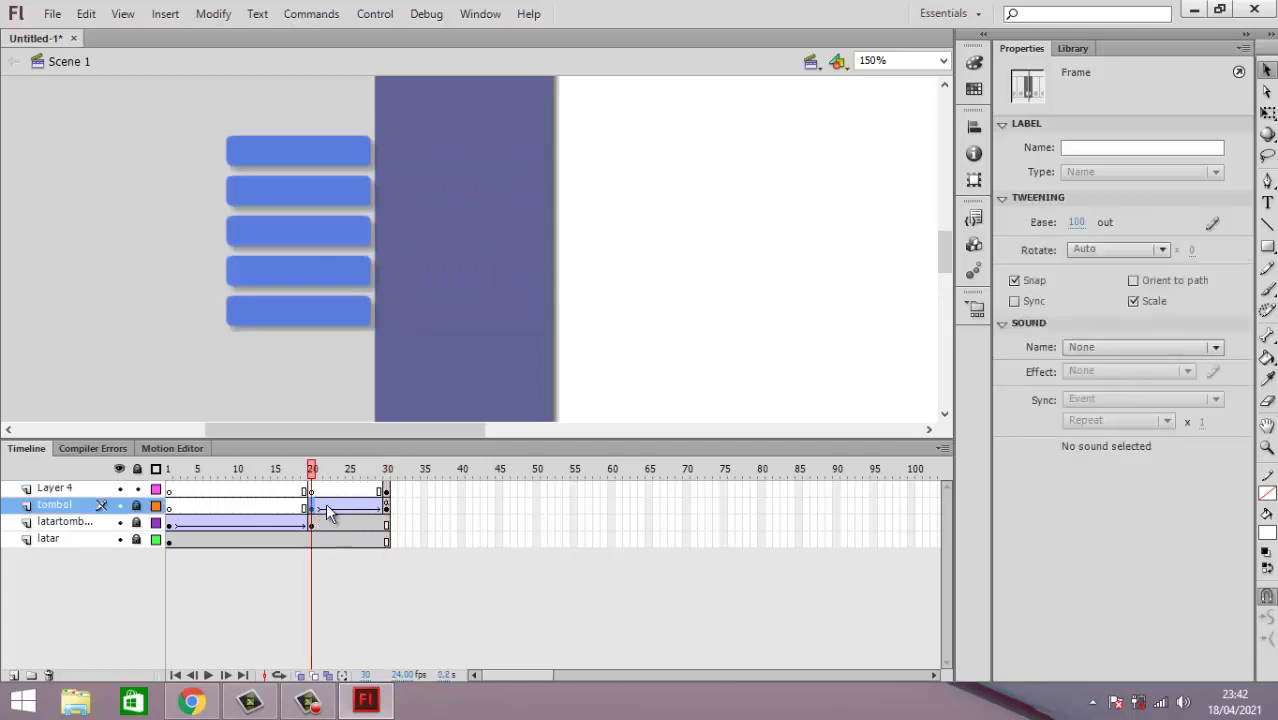
click(386, 491)
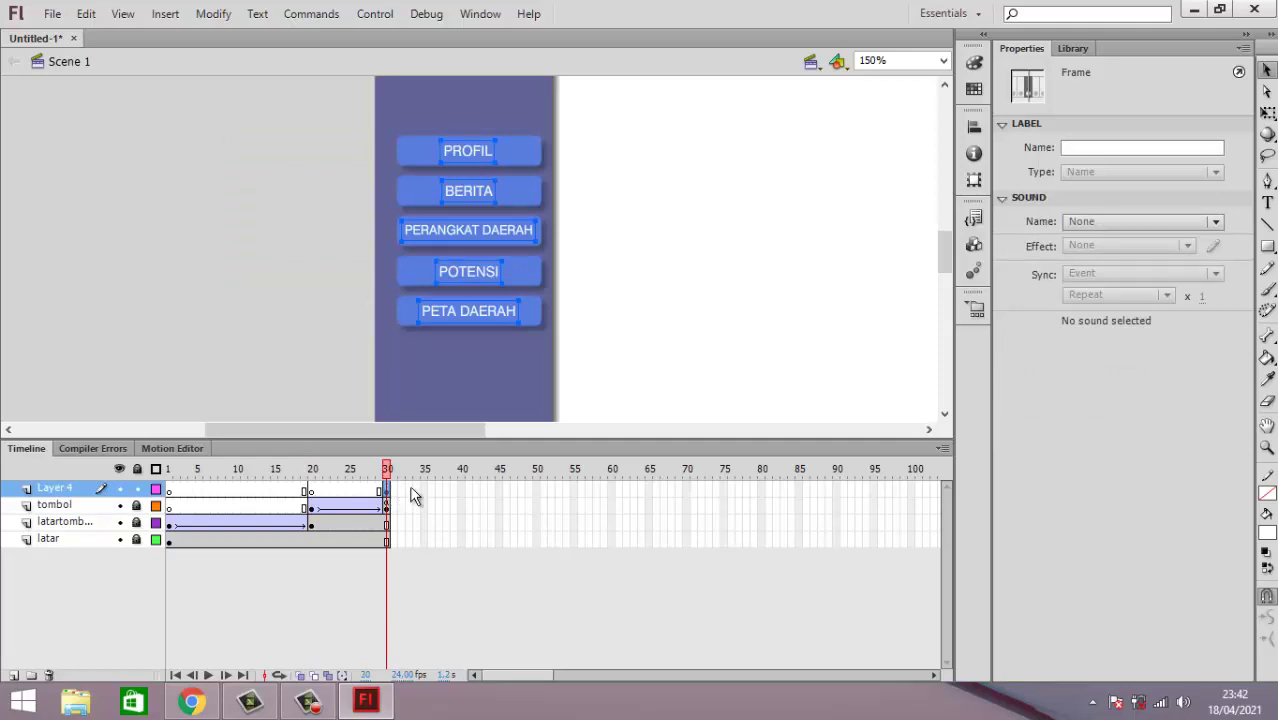
Step: Compare the button and label positions at frames 20, 24 and 30 of Layer 4
click(313, 491)
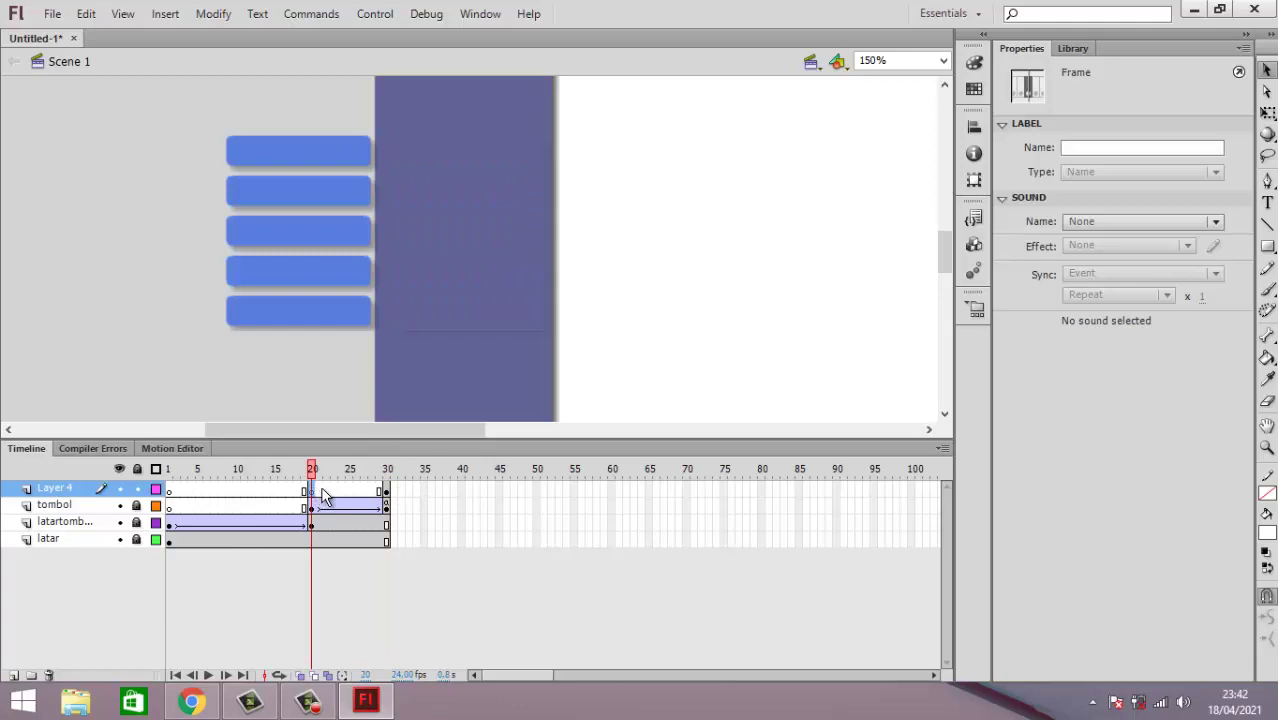
click(78, 503)
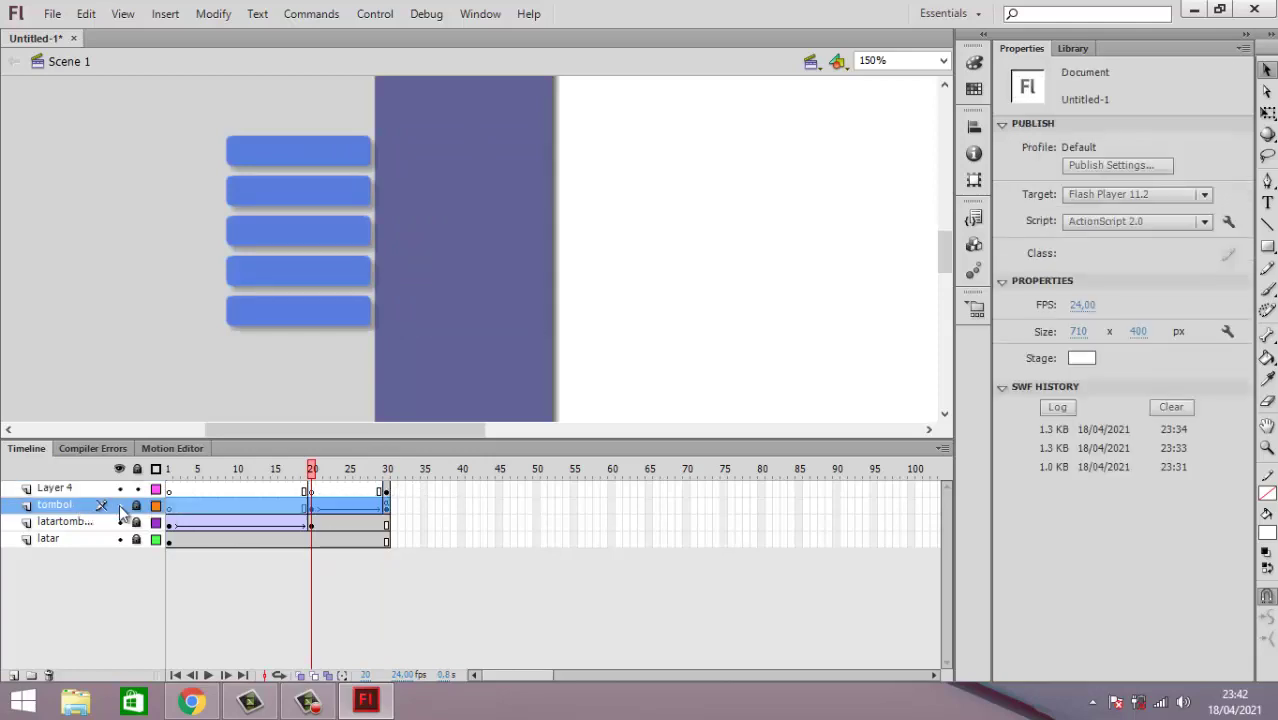
click(387, 490)
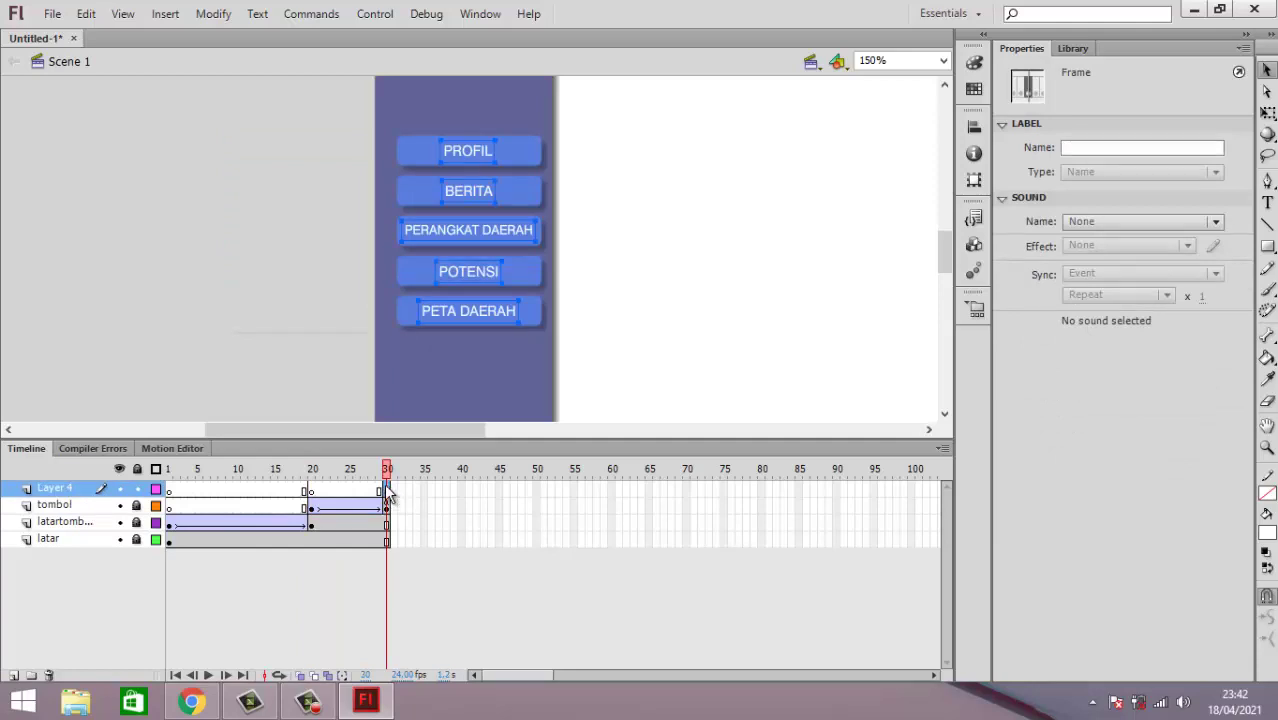
click(343, 492)
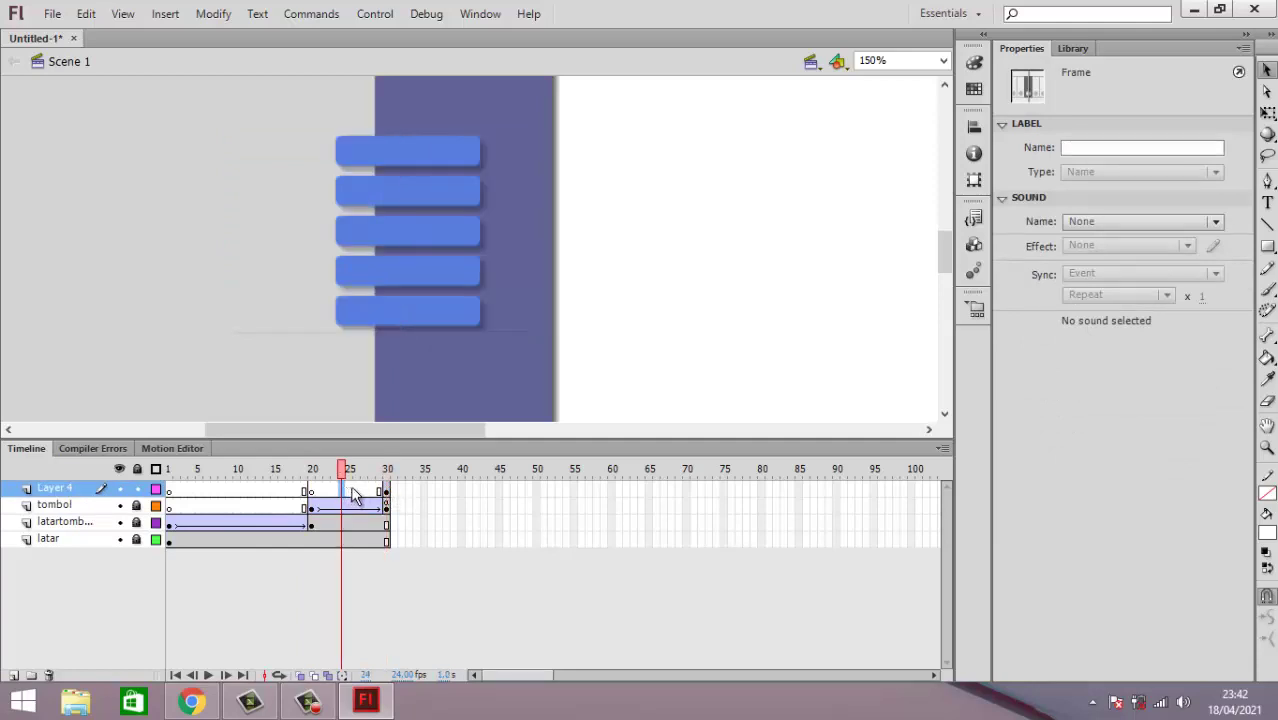
click(387, 491)
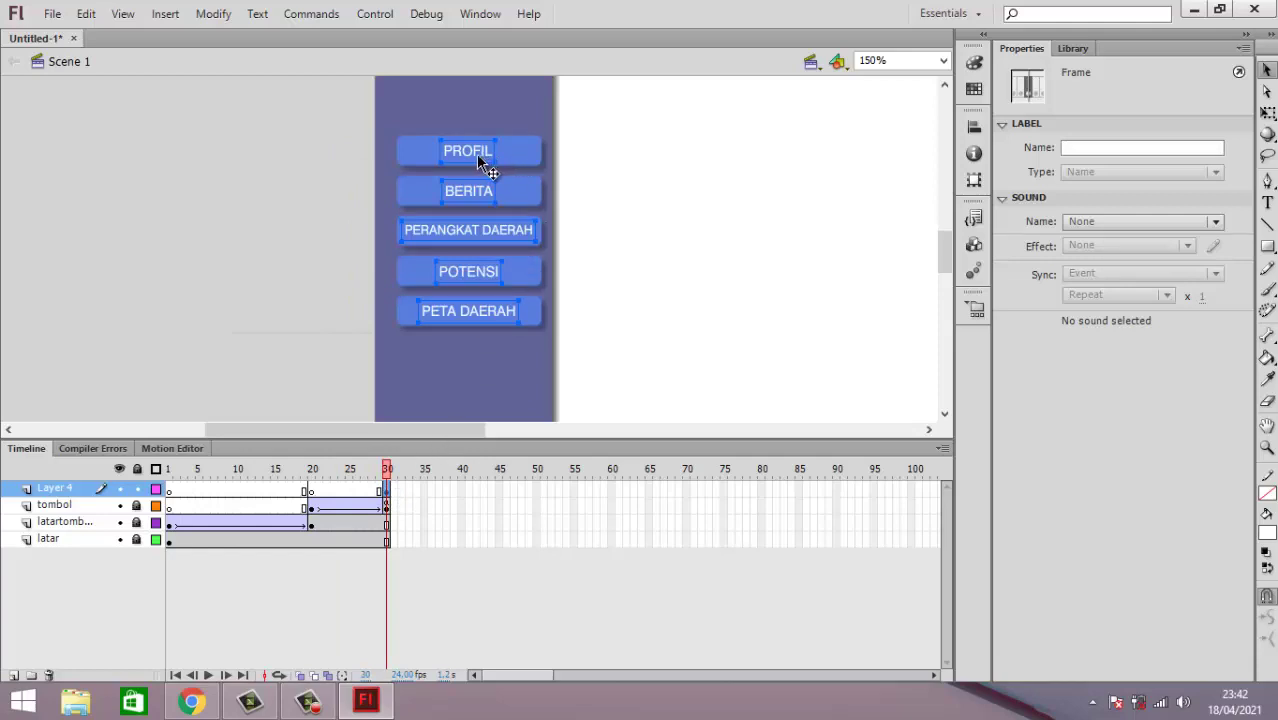
click(309, 487)
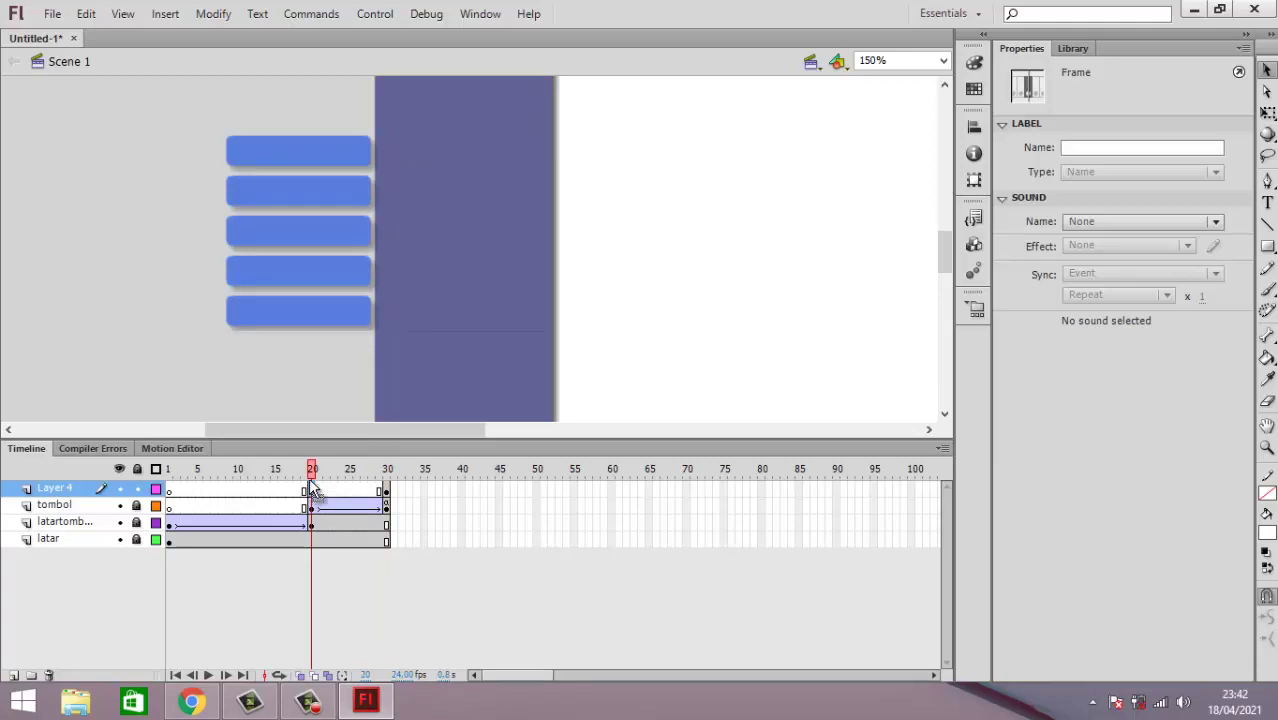
click(387, 491)
click(388, 491)
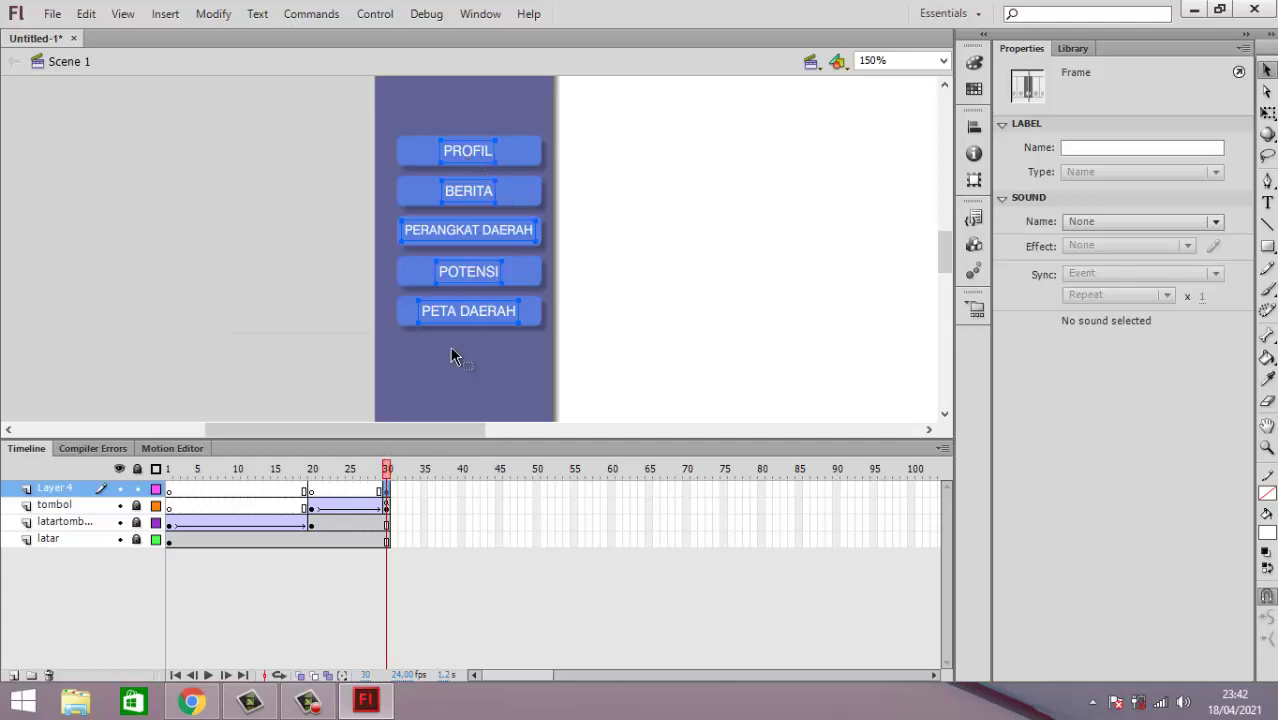
click(312, 490)
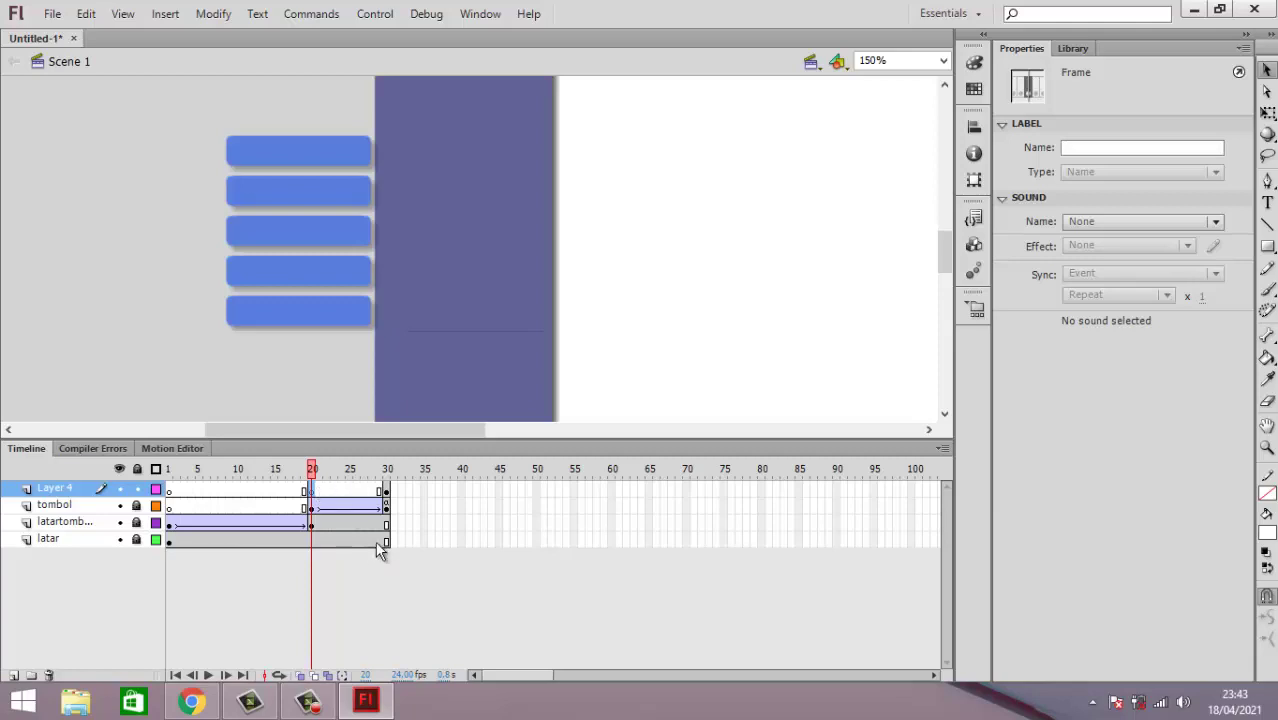
click(387, 492)
click(390, 494)
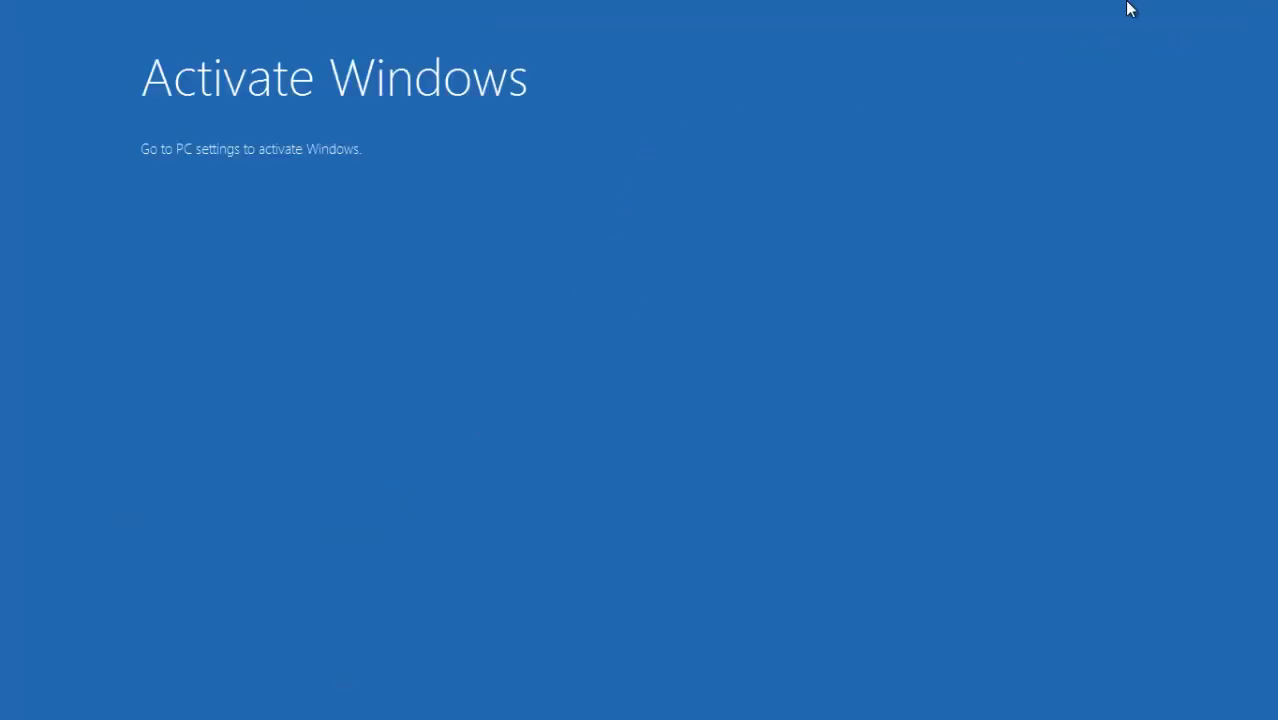
Step: Go from the Windows activation notice to PC settings and close it to return to the Flash document
click(422, 210)
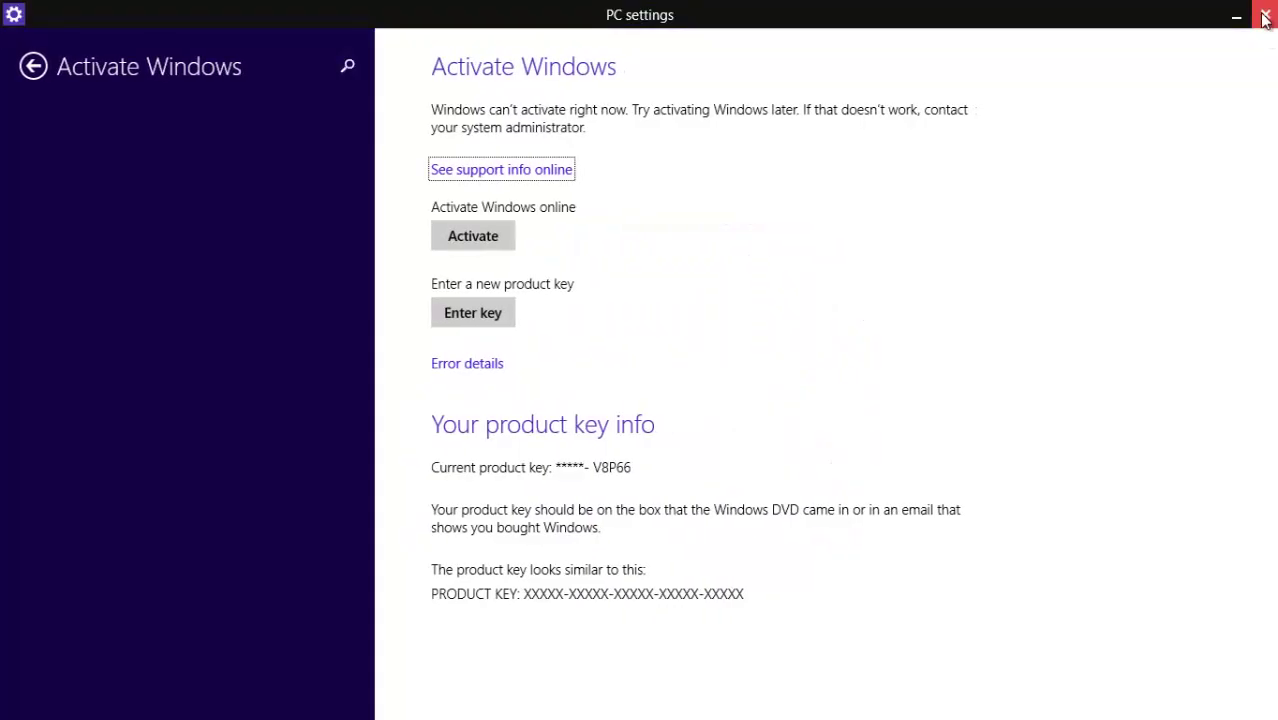
click(1265, 14)
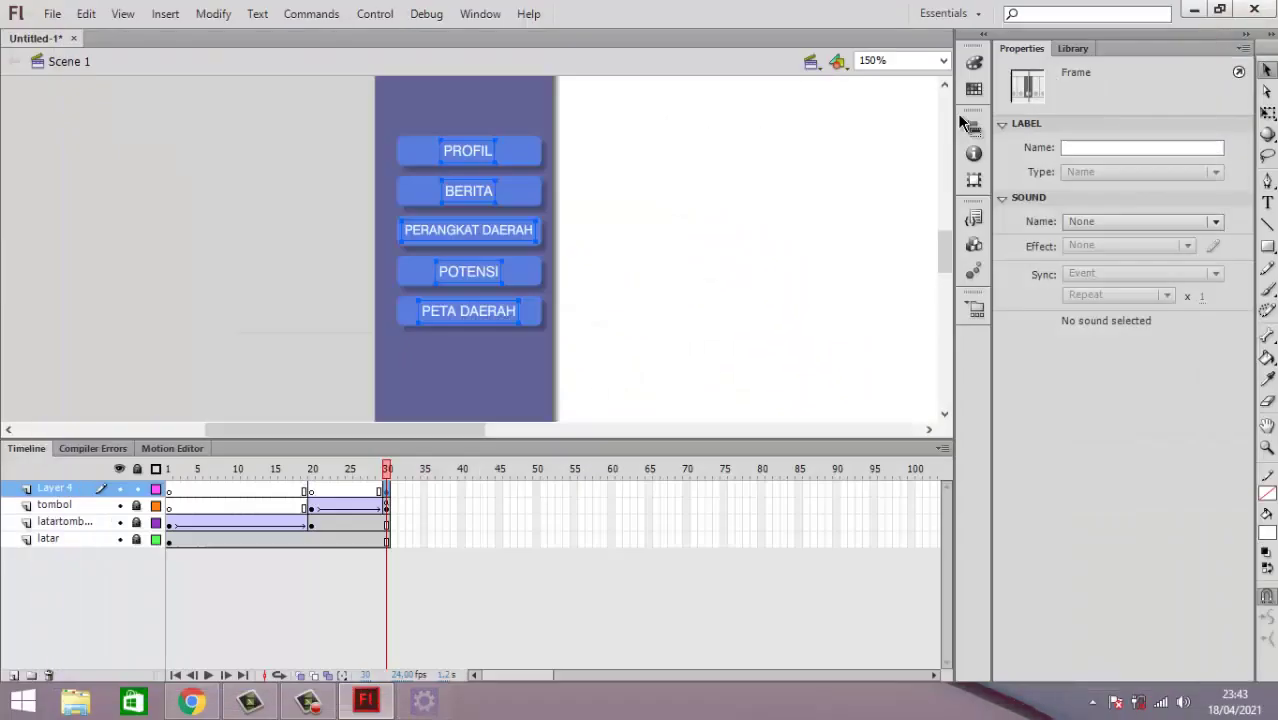
Step: Test the movie in Flash Professional, close the preview and run the test again
click(310, 15)
click(376, 15)
click(378, 16)
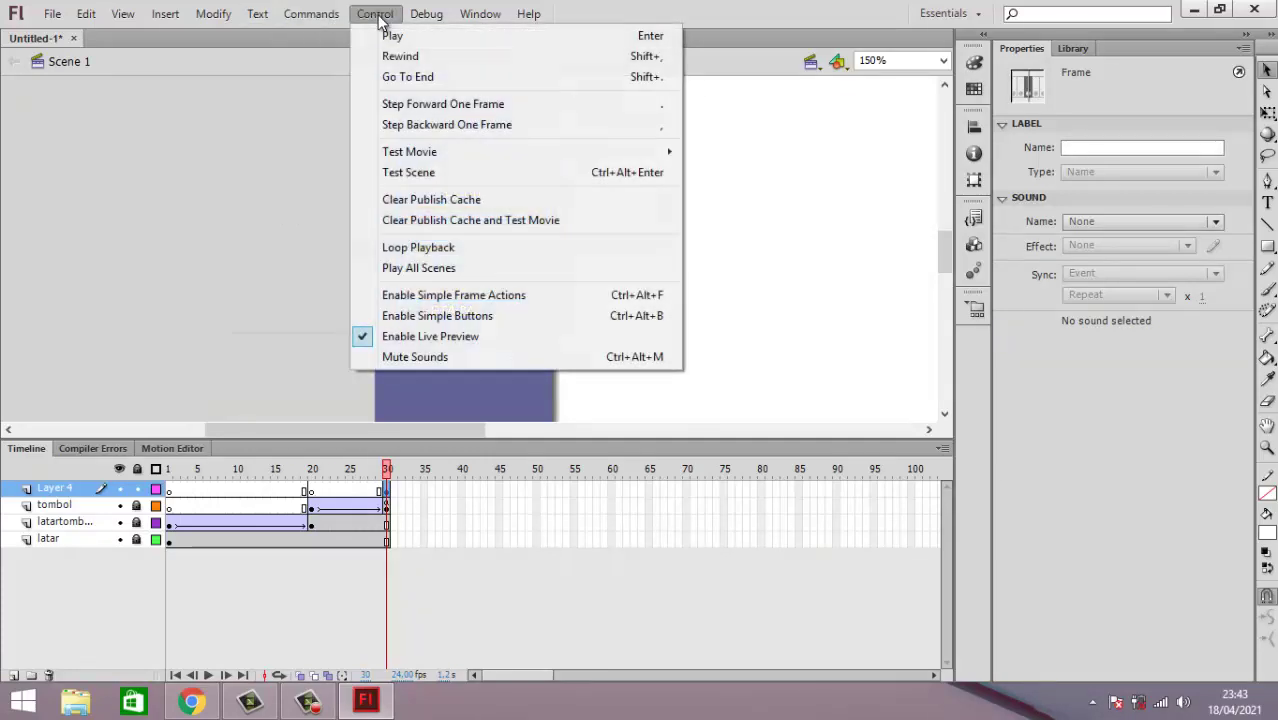
mouse_move(610, 158)
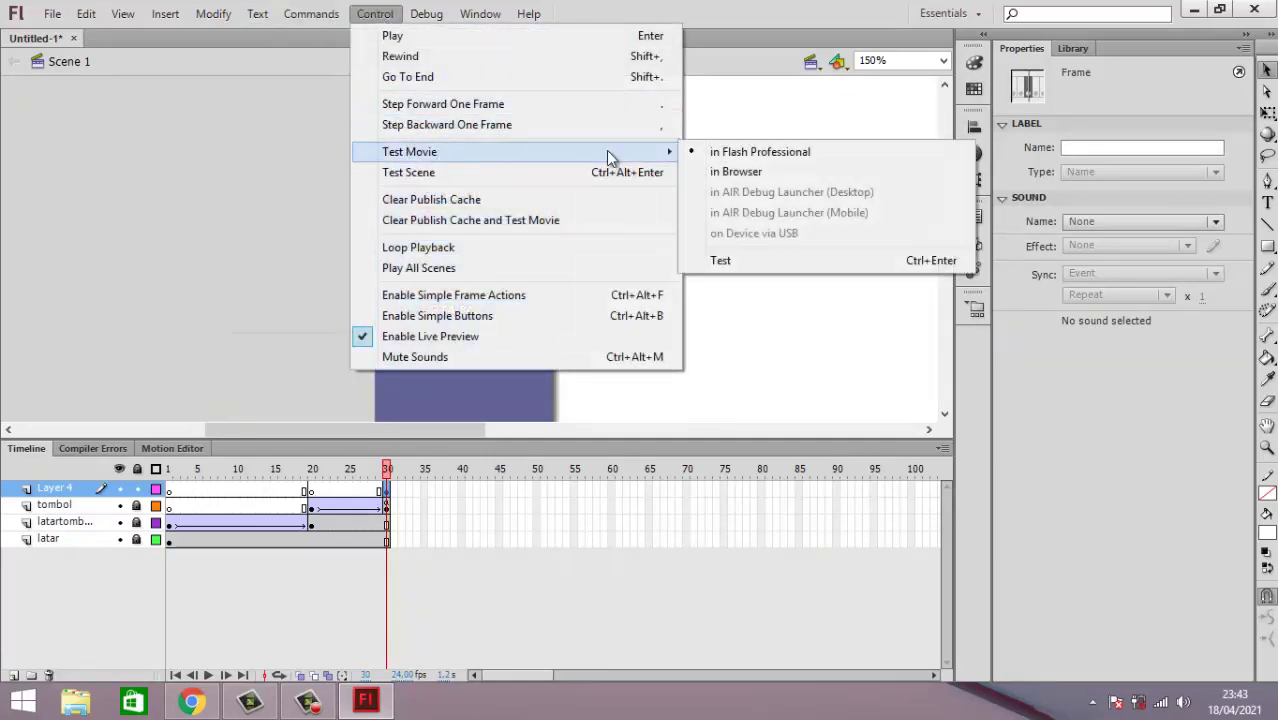
click(815, 152)
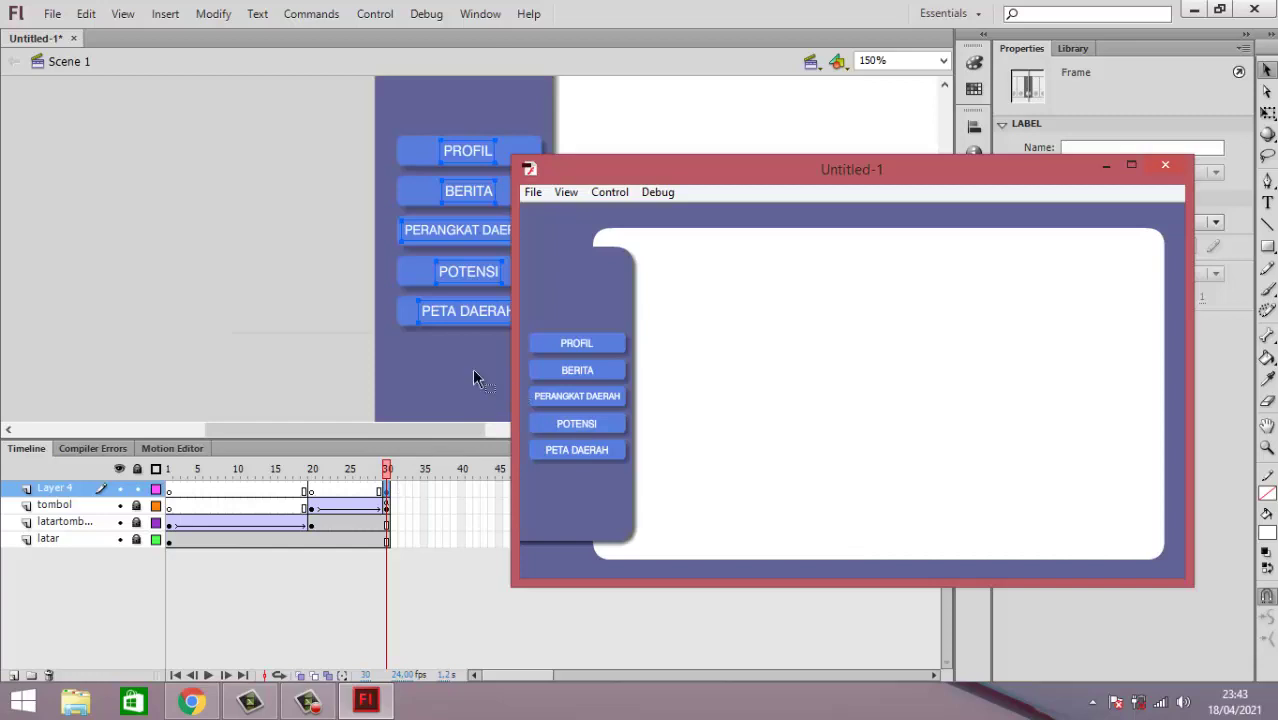
click(1166, 163)
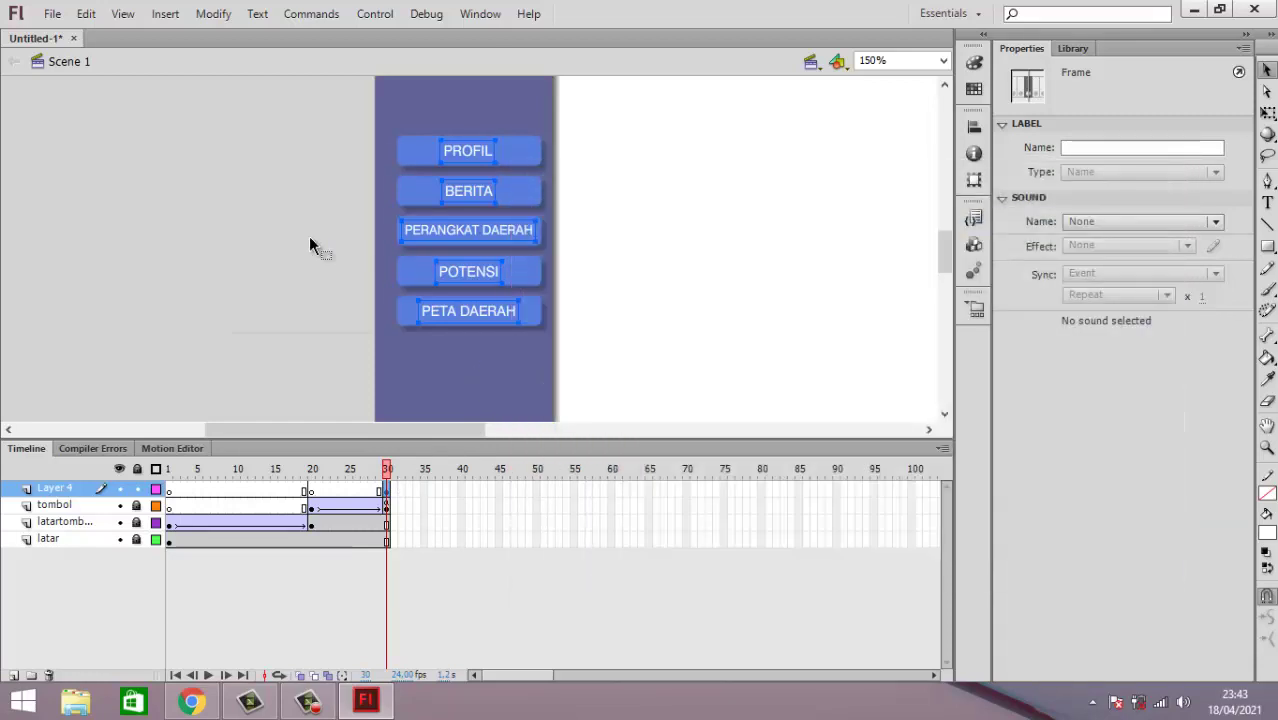
key(ctrl+Return)
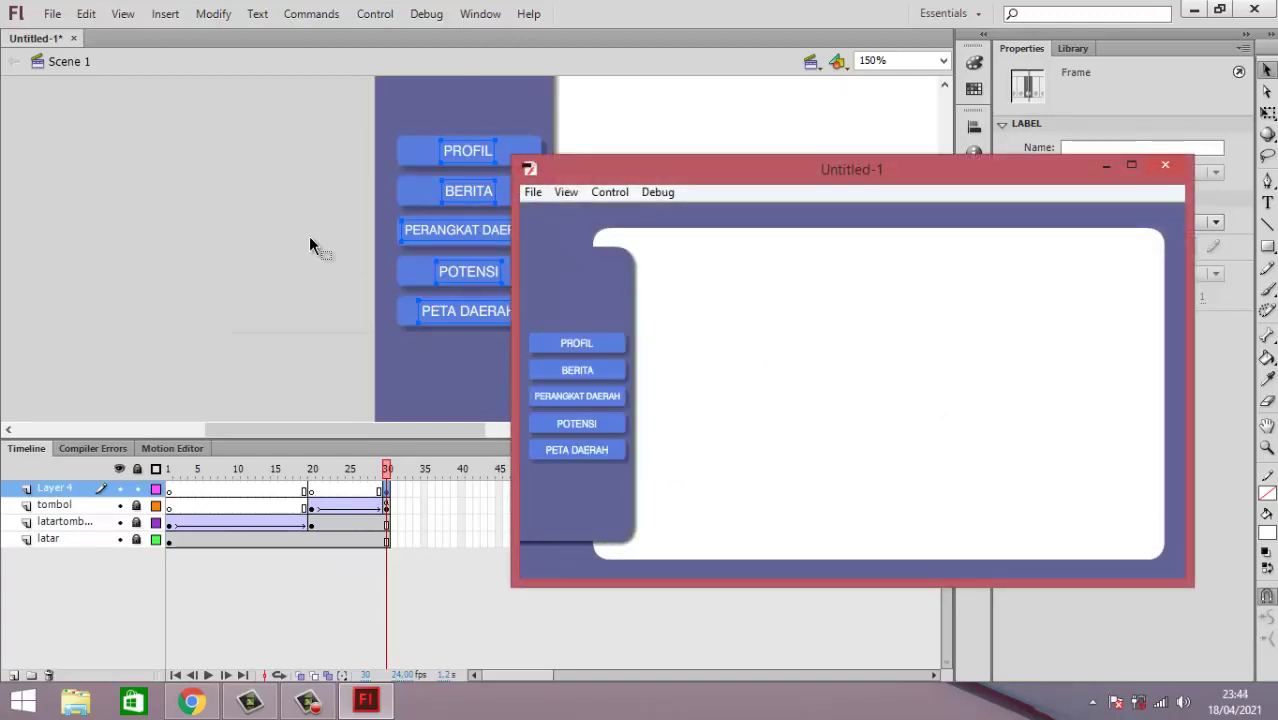
Step: Delete the stop(); script from frame 30 of the tombol layer and close the script editor
click(310, 490)
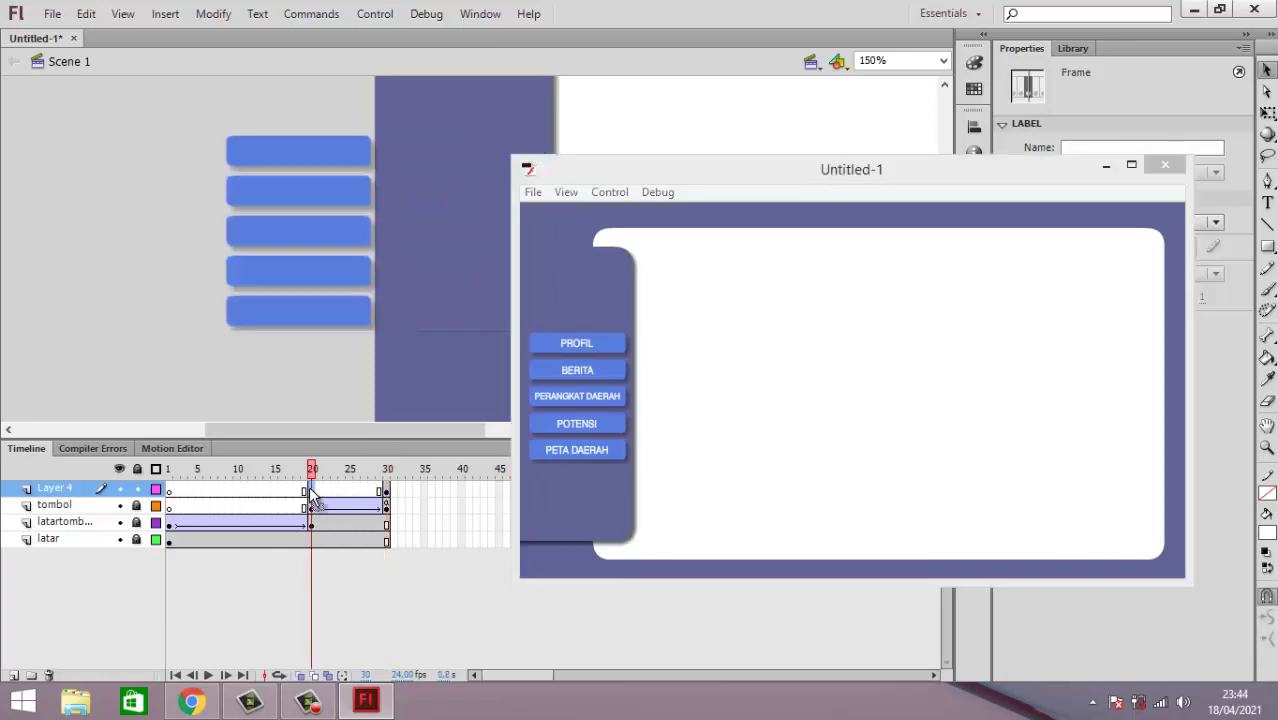
click(388, 491)
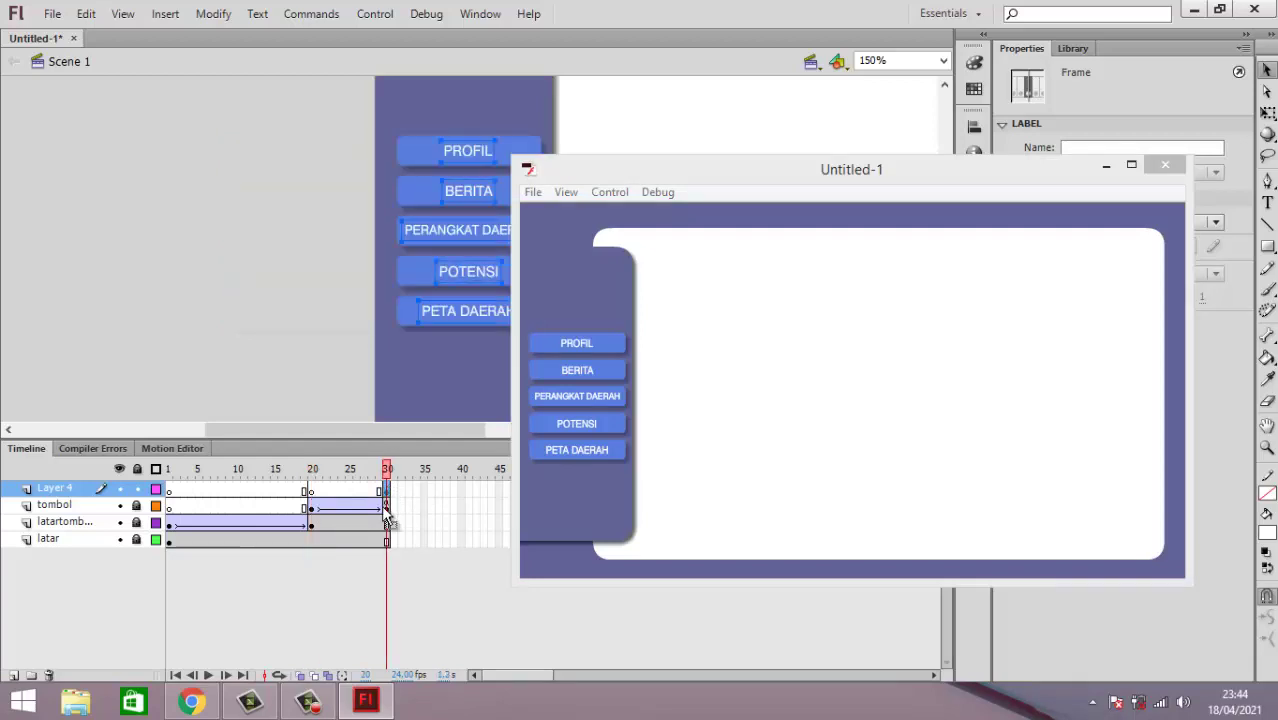
right_click(388, 508)
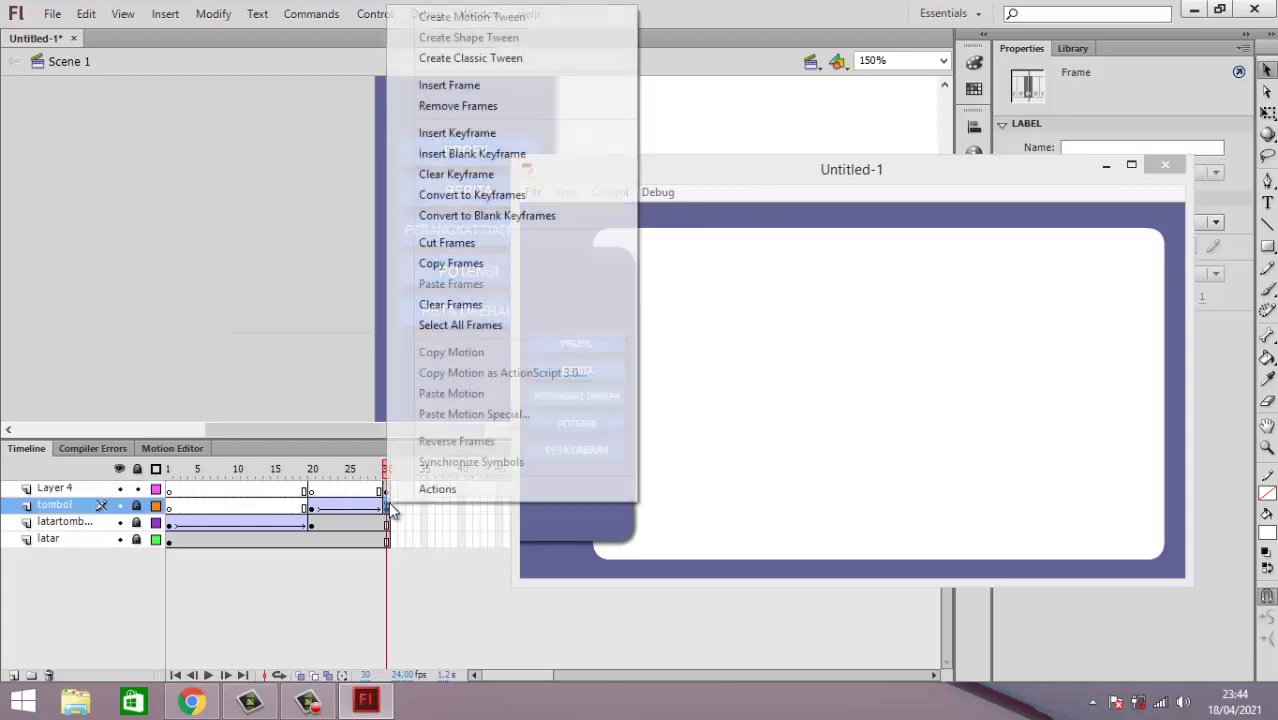
click(452, 489)
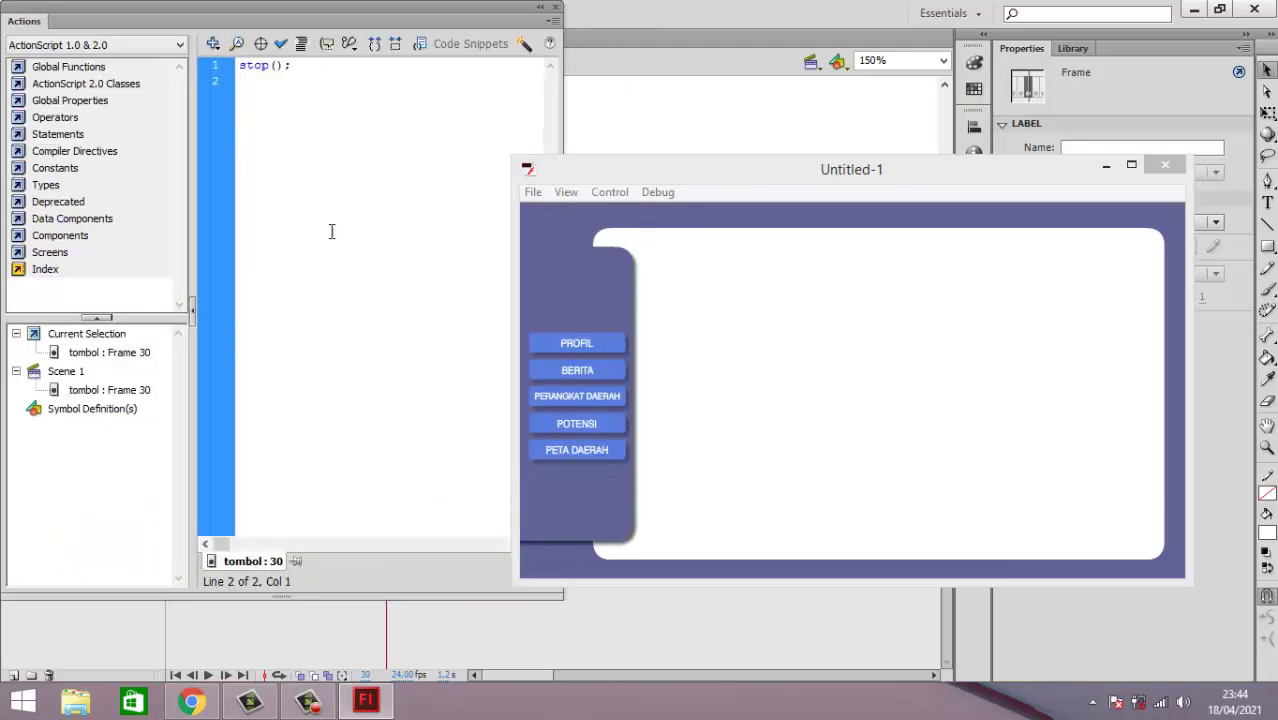
key(BackSpace)
key(BackSpace)
key(BackSpace)
key(BackSpace)
key(BackSpace)
key(BackSpace)
key(BackSpace)
key(BackSpace)
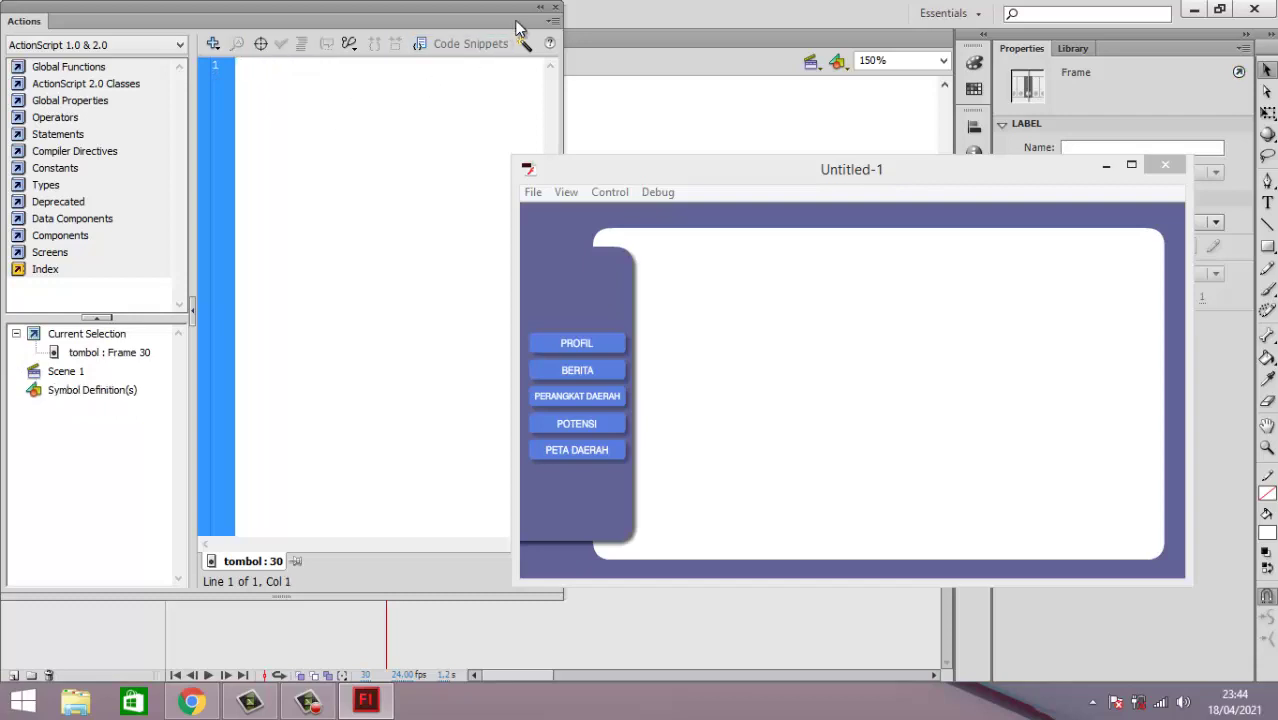
click(555, 11)
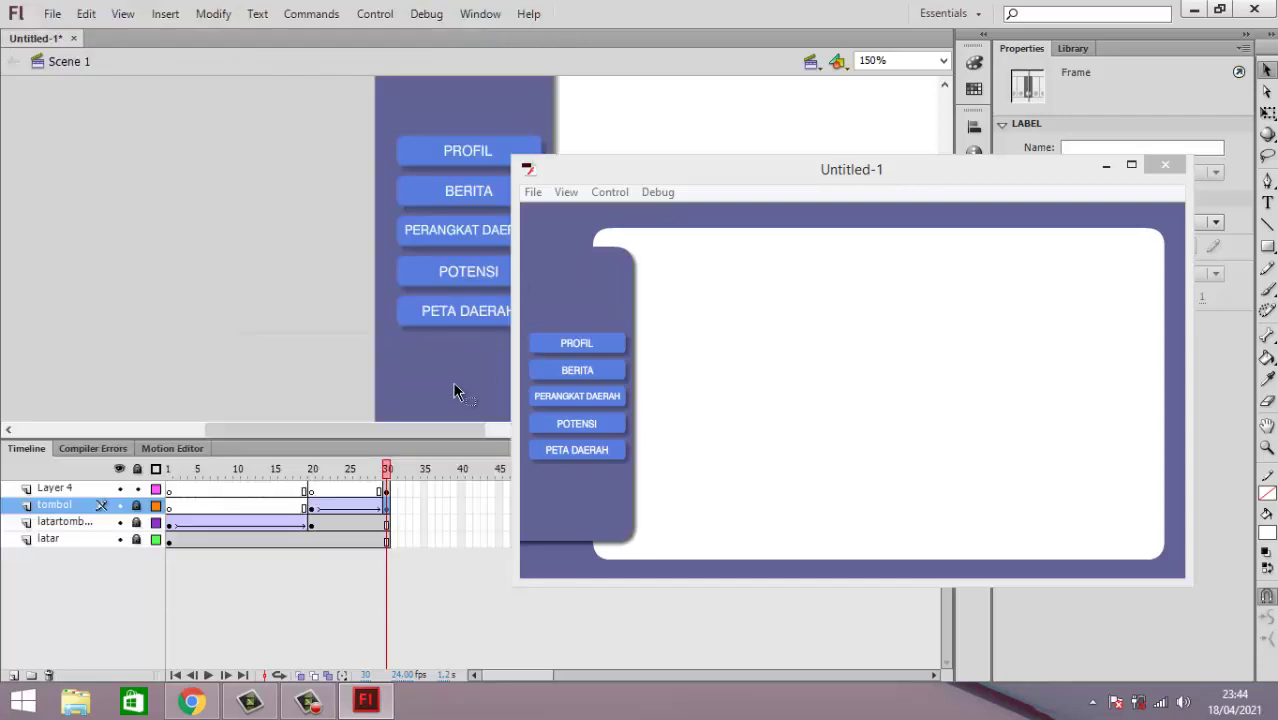
Step: Create a classic tween on Layer 4 between frames 20 and 30
click(384, 491)
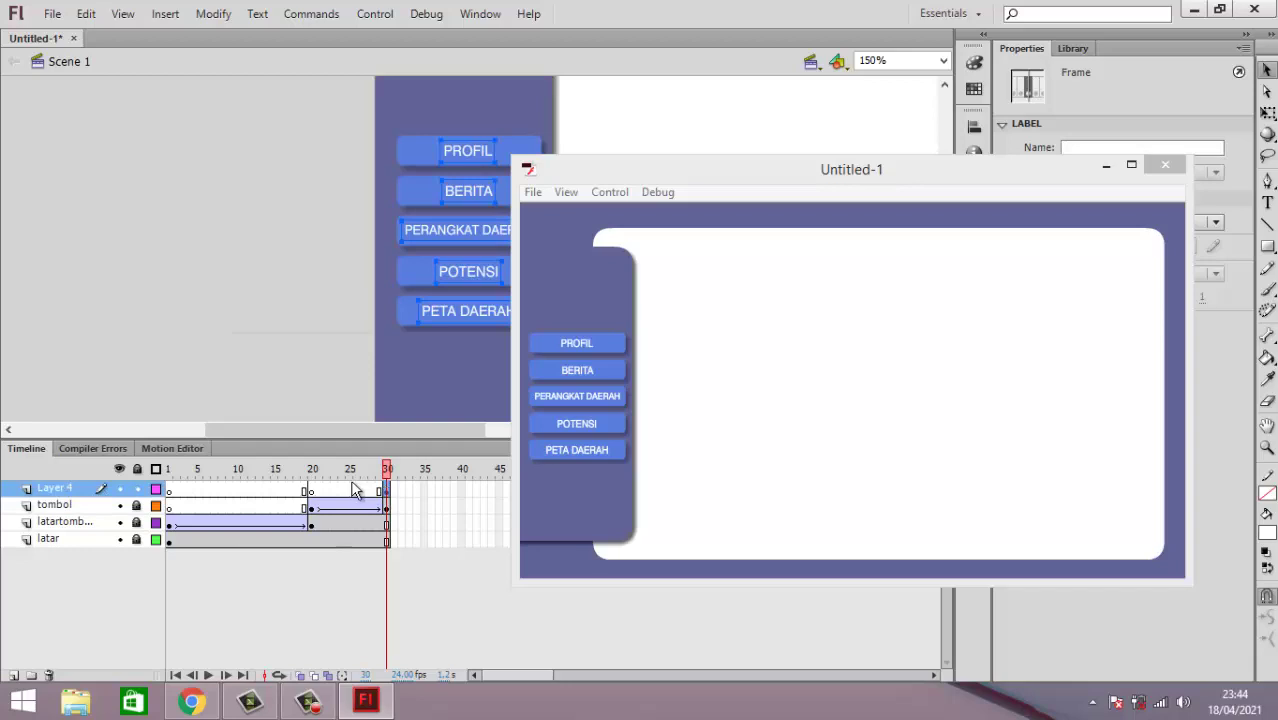
click(313, 492)
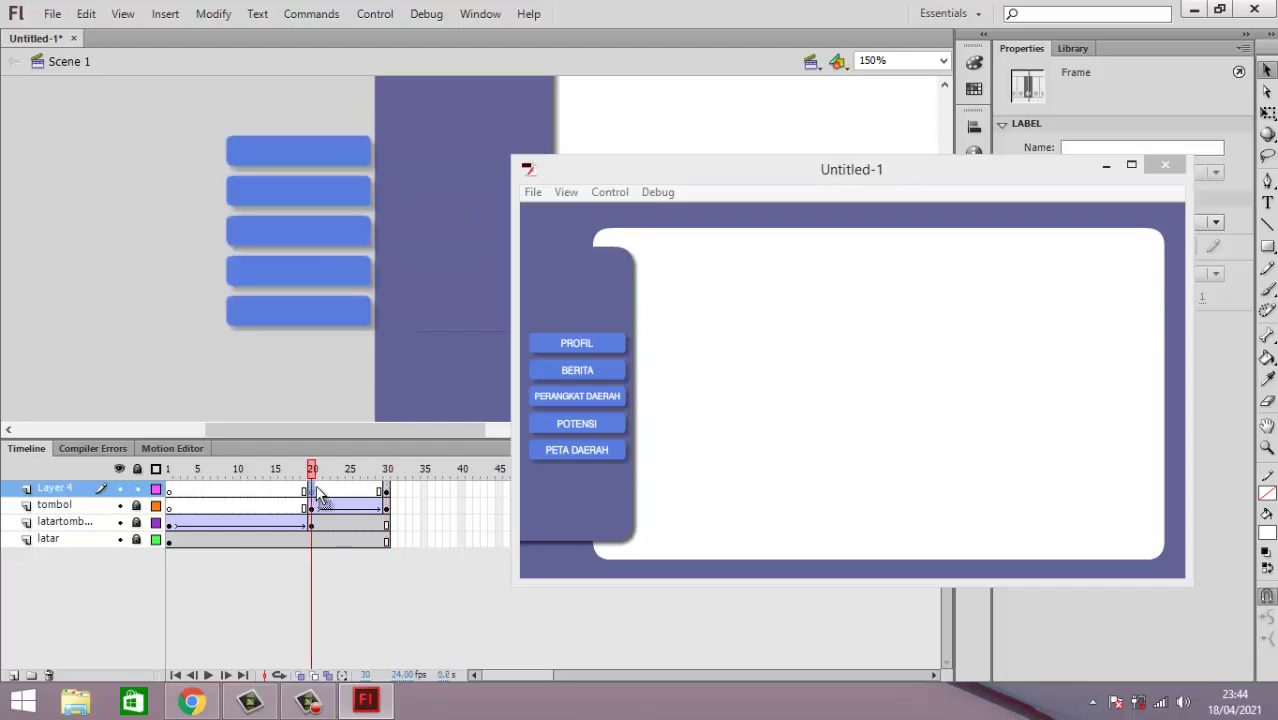
click(336, 491)
right_click(337, 491)
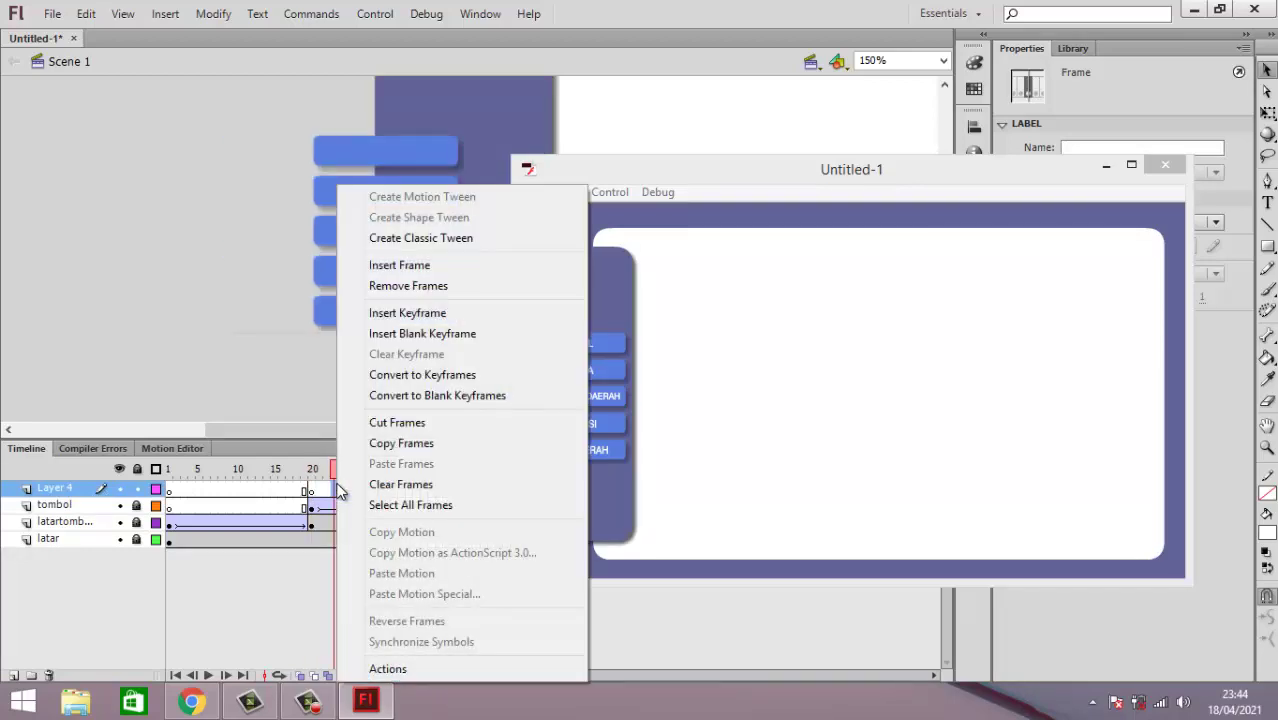
click(470, 240)
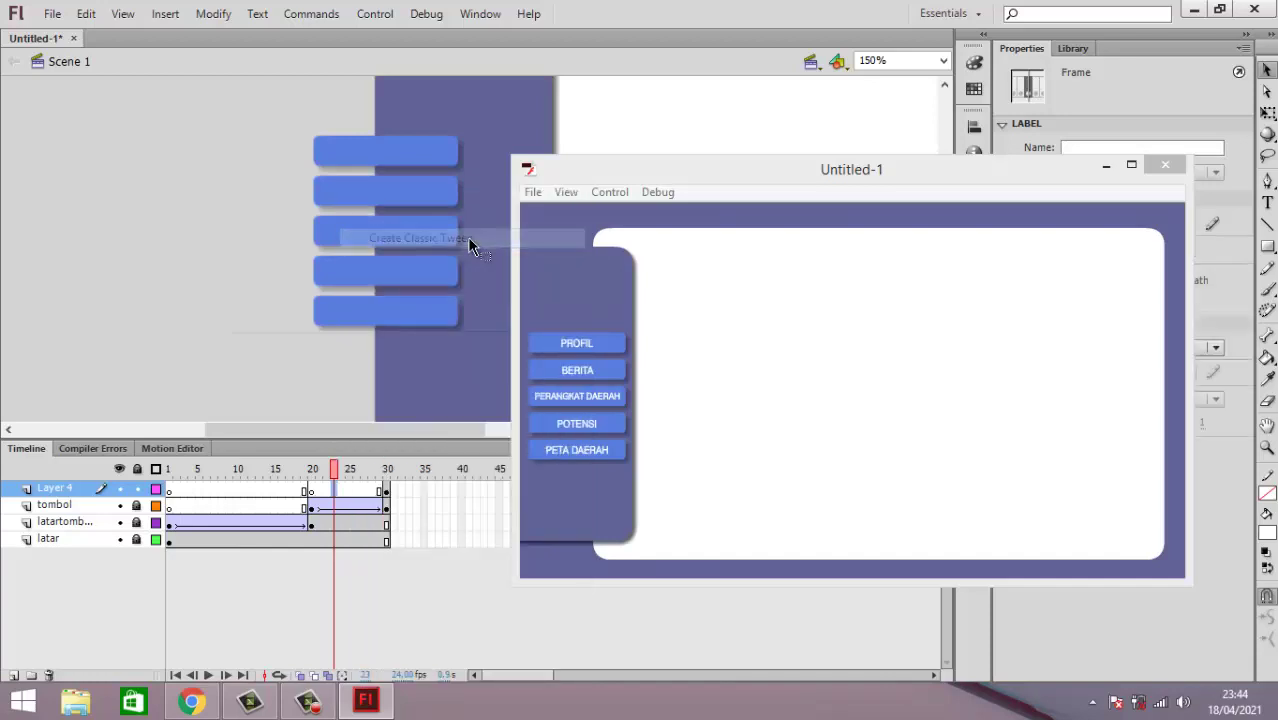
Step: Copy the label keyframe at frame 30 of Layer 4 and paste it onto frame 20 of the same layer
click(388, 492)
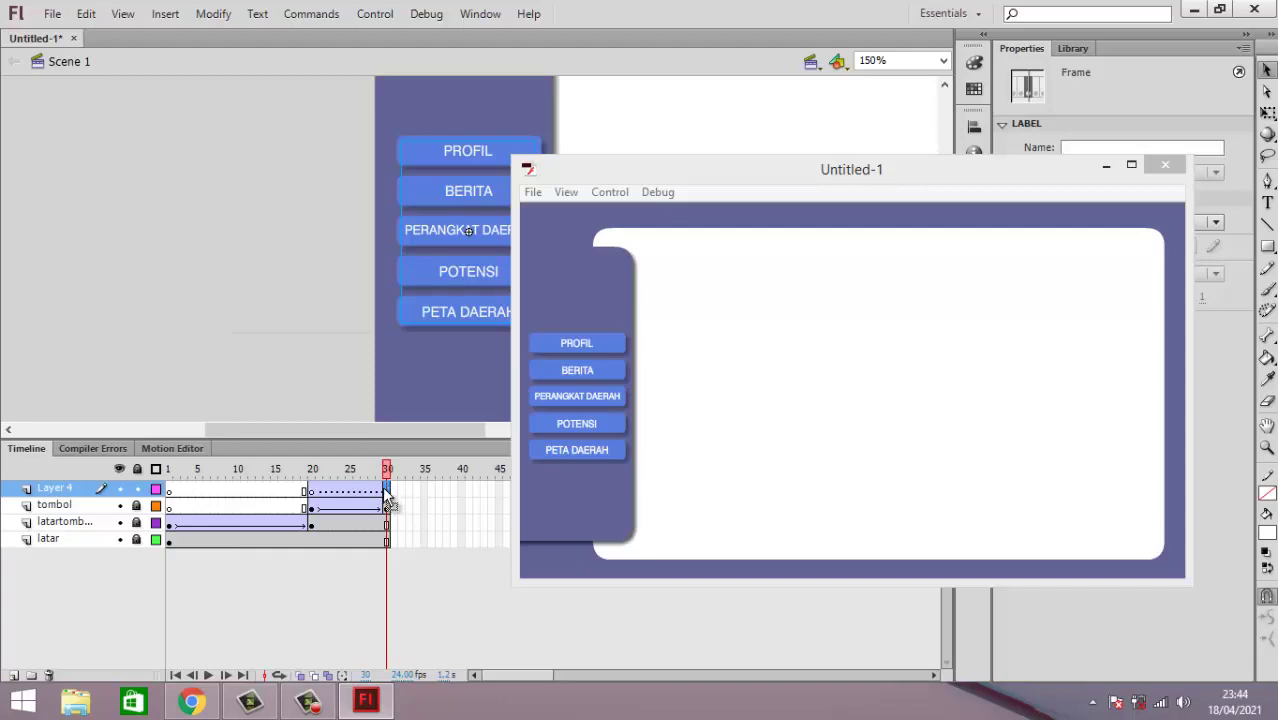
right_click(387, 495)
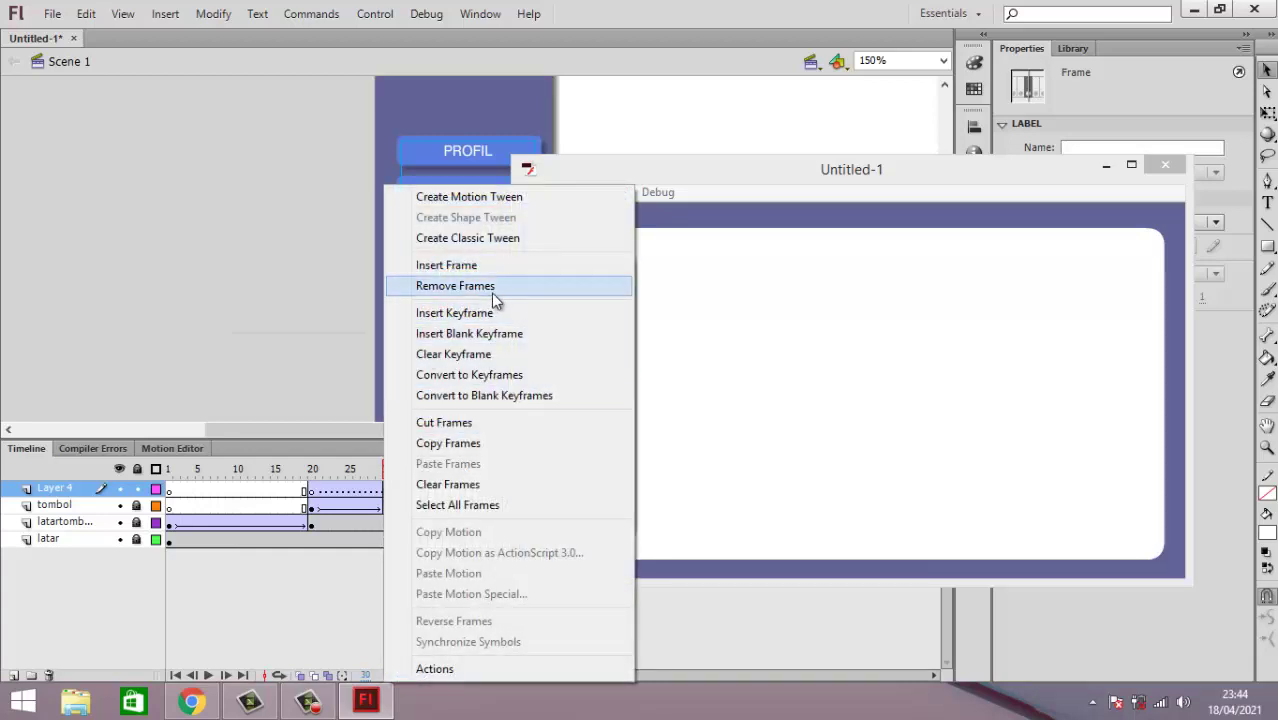
click(485, 449)
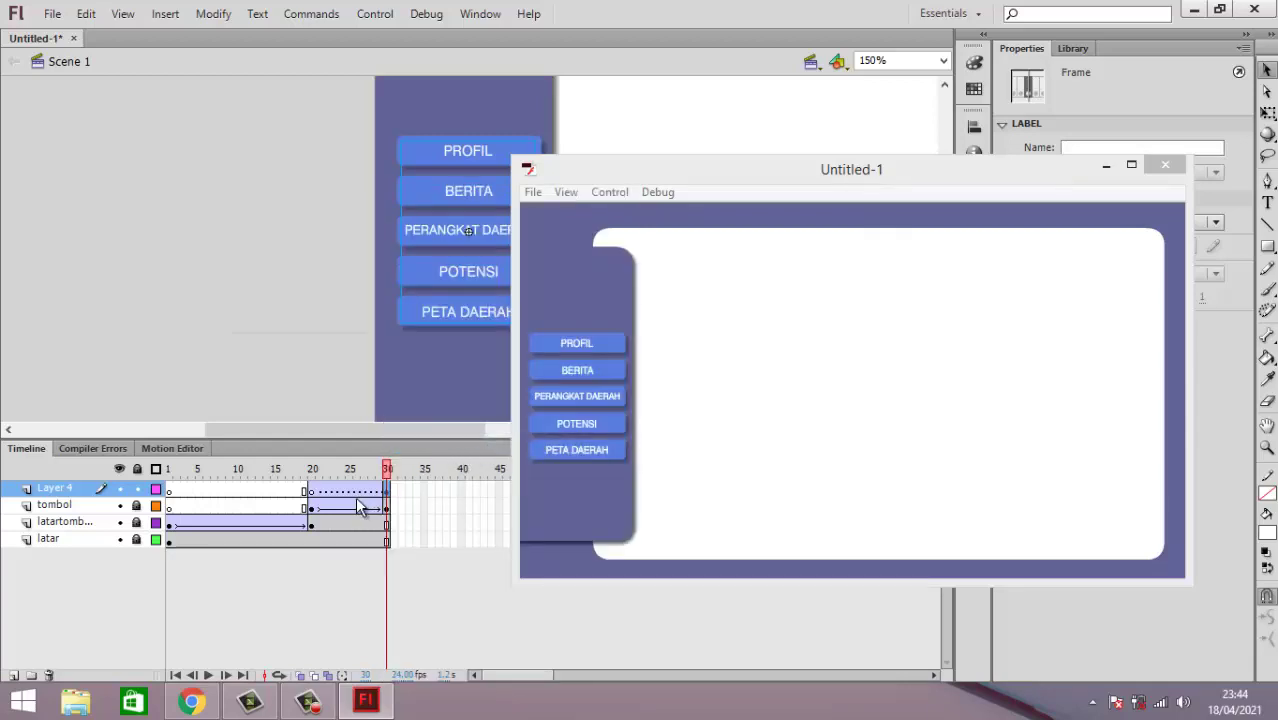
click(310, 490)
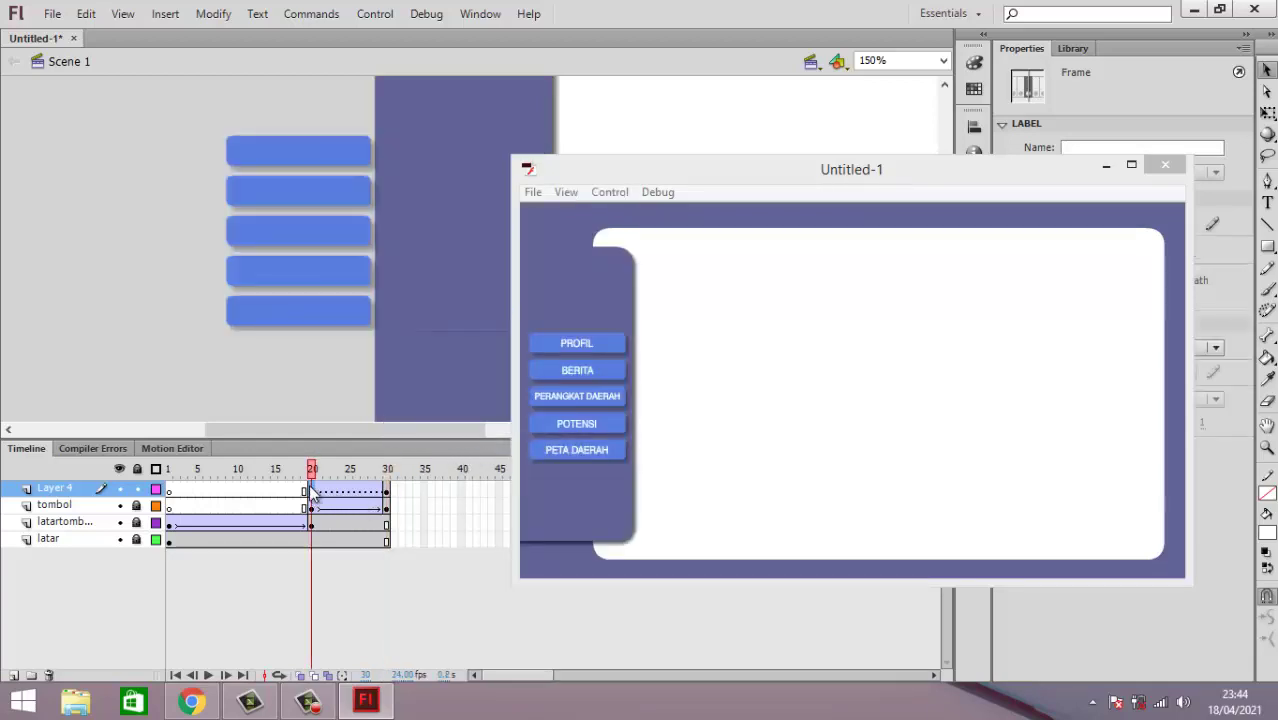
right_click(310, 490)
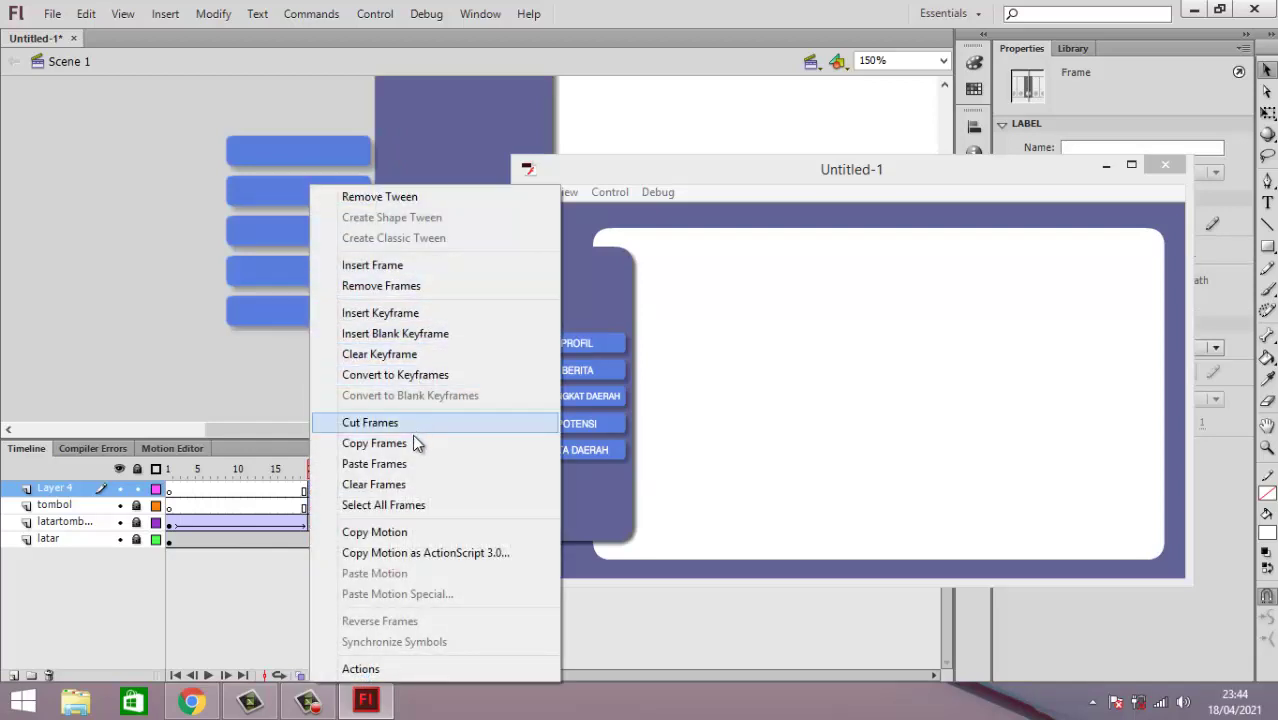
click(413, 469)
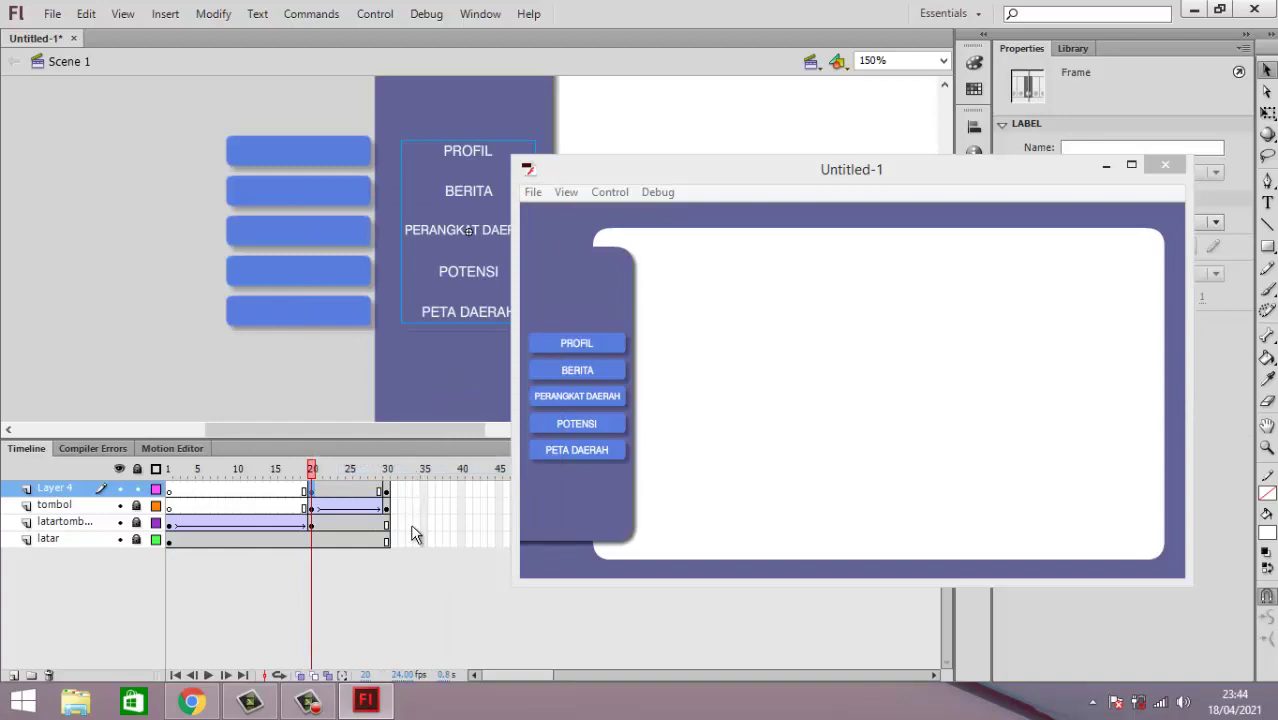
click(362, 632)
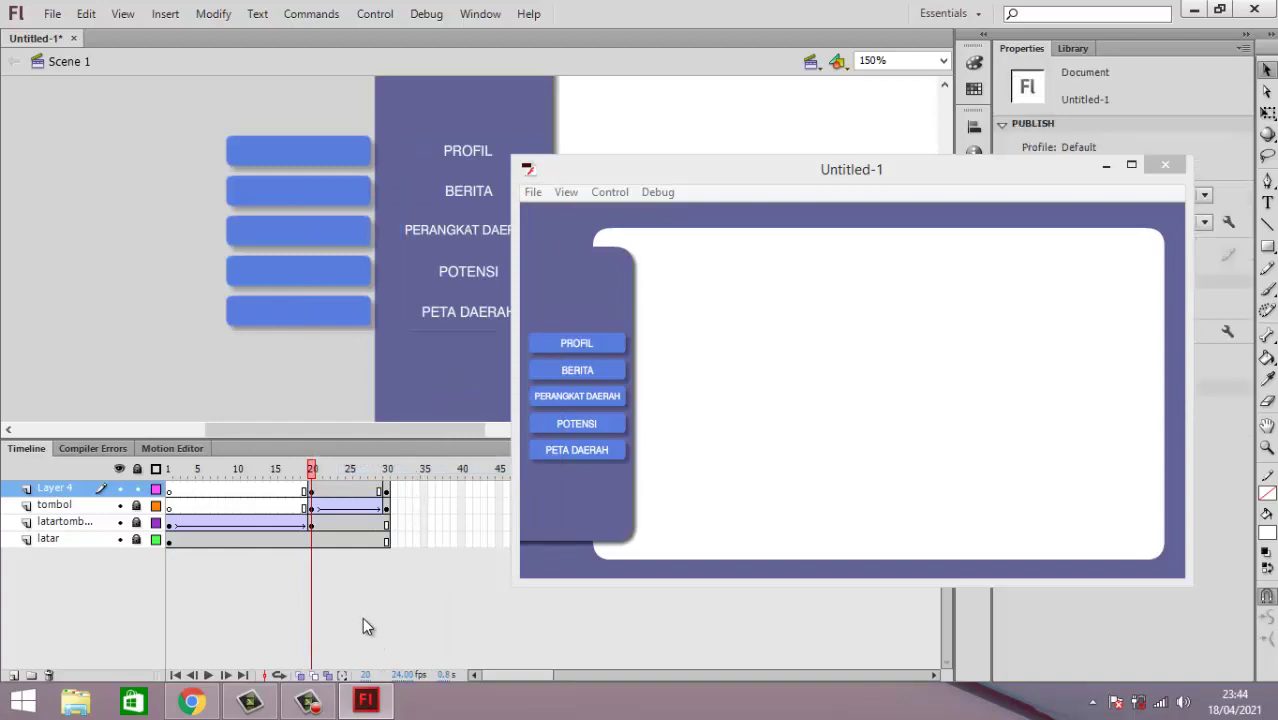
click(386, 505)
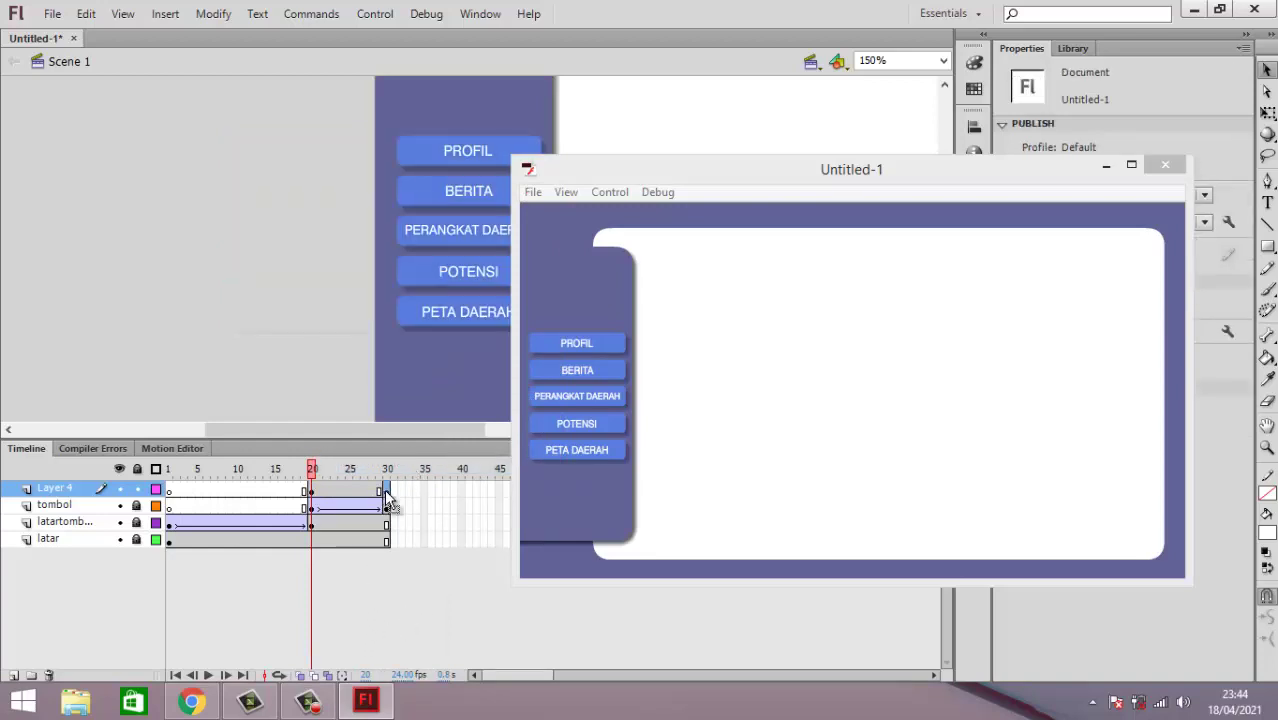
click(313, 499)
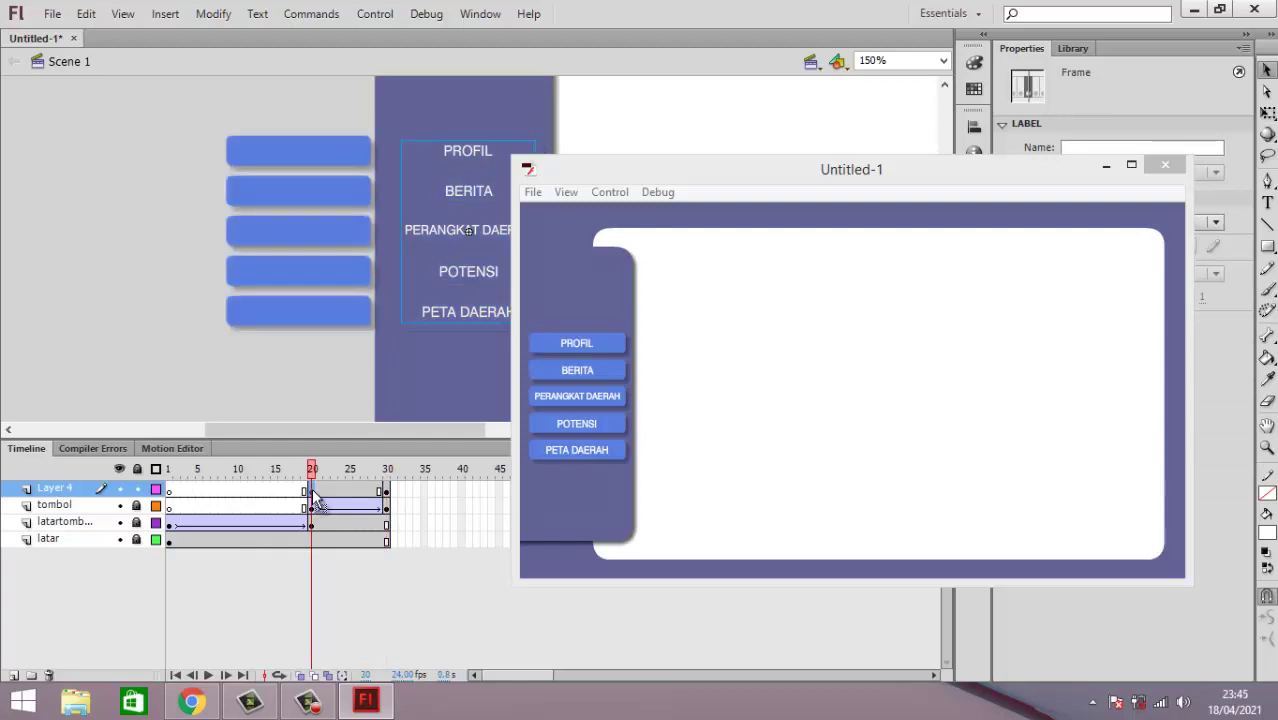
Step: Move the label group at frame 20 of Layer 4 left until the labels are centred on the five off-stage buttons
key(Left)
key(Left)
key(Left)
key(Left)
key(Left)
key(Left)
key(Left)
key(Left)
key(Left)
key(Left)
key(Left)
key(Left)
key(Left)
key(Left)
key(Left)
key(Left)
key(Left)
key(Left)
key(Left)
key(Left)
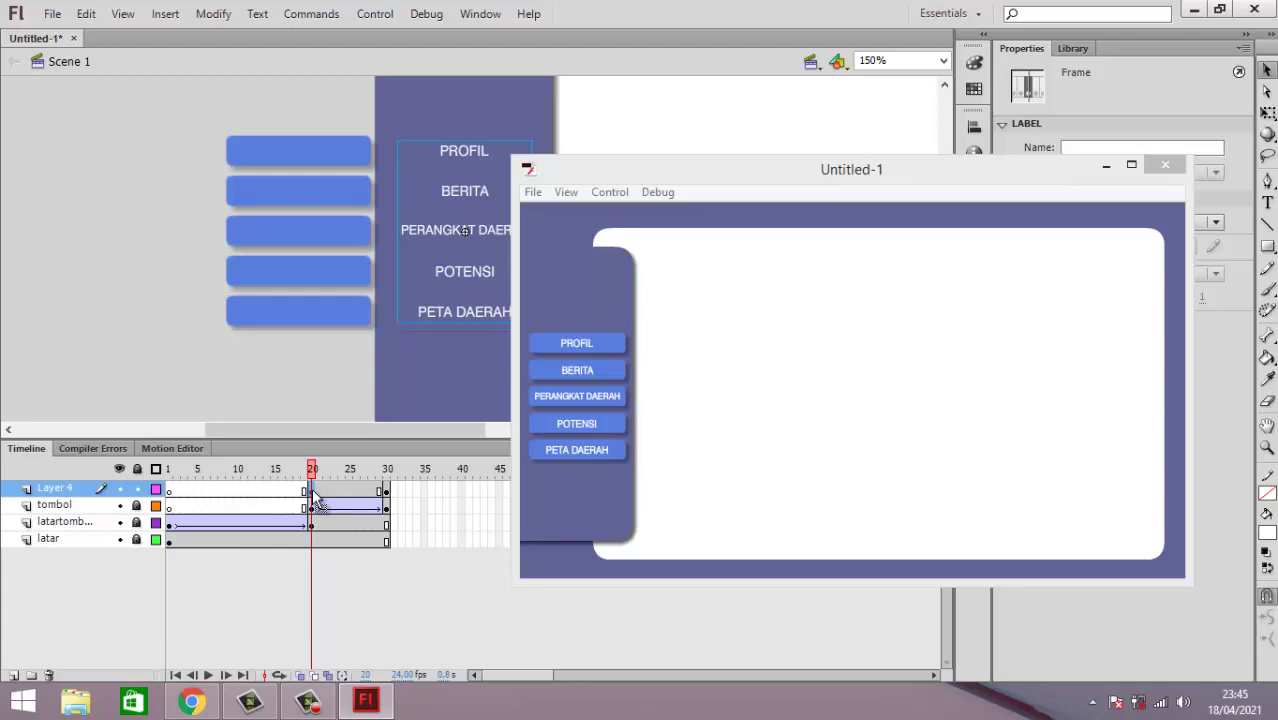
key(Left)
key(Left)
key(Left)
key(Left)
key(Left)
key(Left)
key(Left)
key(Left)
key(Left)
key(Left)
key(Left)
key(Left)
key(Left)
key(Left)
key(Left)
key(Left)
key(Left)
key(Left)
key(Left)
key(Left)
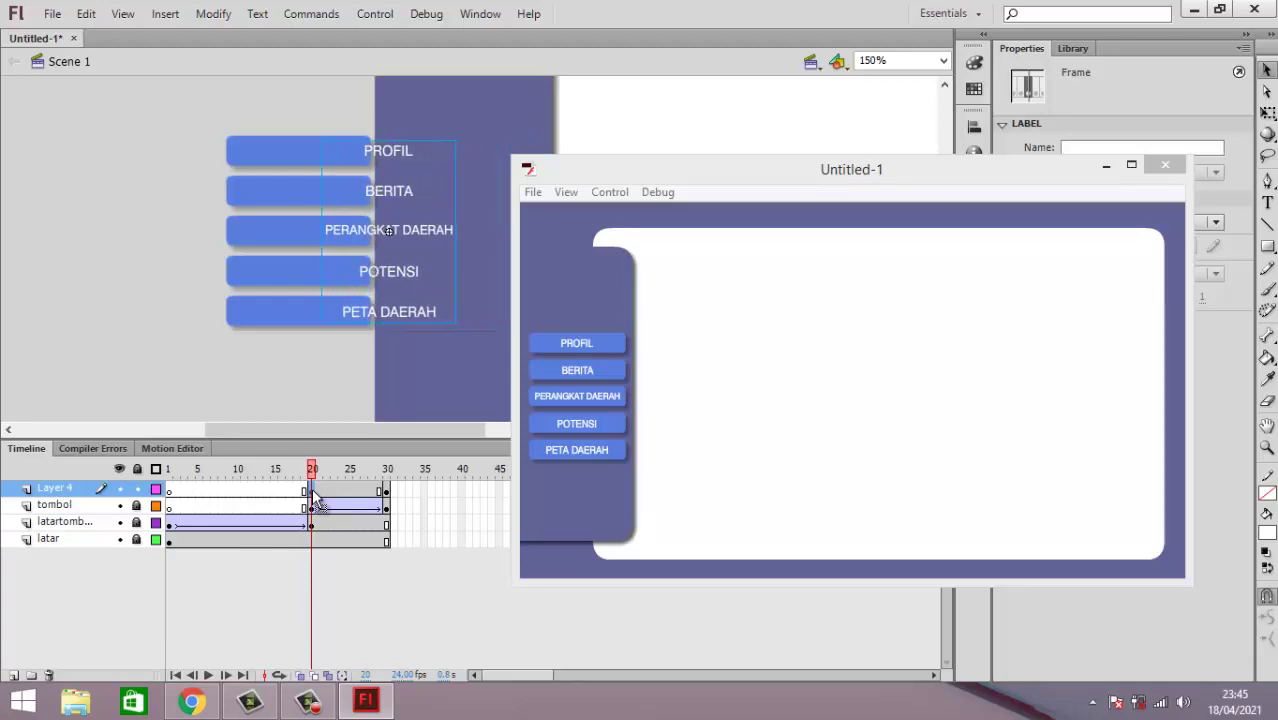
key(Left)
key(Left)
key(Left)
key(Left)
key(Left)
key(Left)
key(Left)
key(Left)
key(Left)
key(Left)
key(Left)
key(Left)
key(Left)
key(Left)
key(Left)
key(Left)
key(Left)
key(Left)
key(Left)
key(Left)
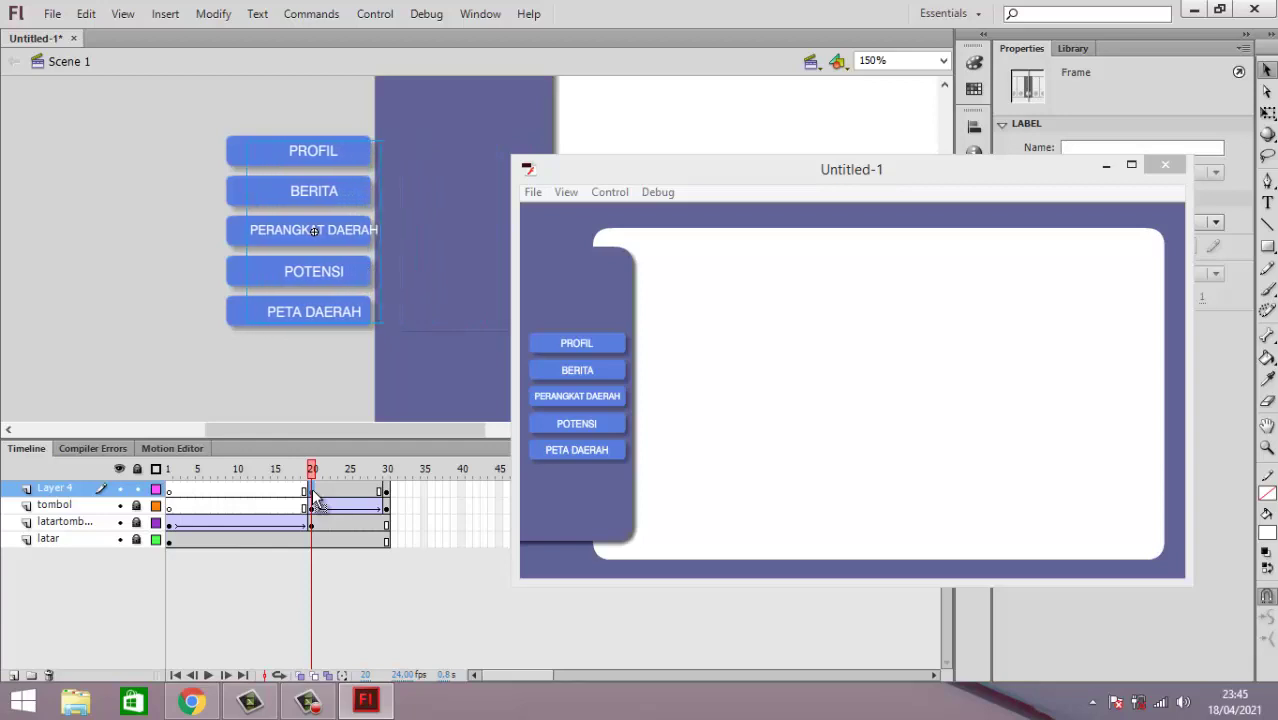
key(Left)
key(Left)
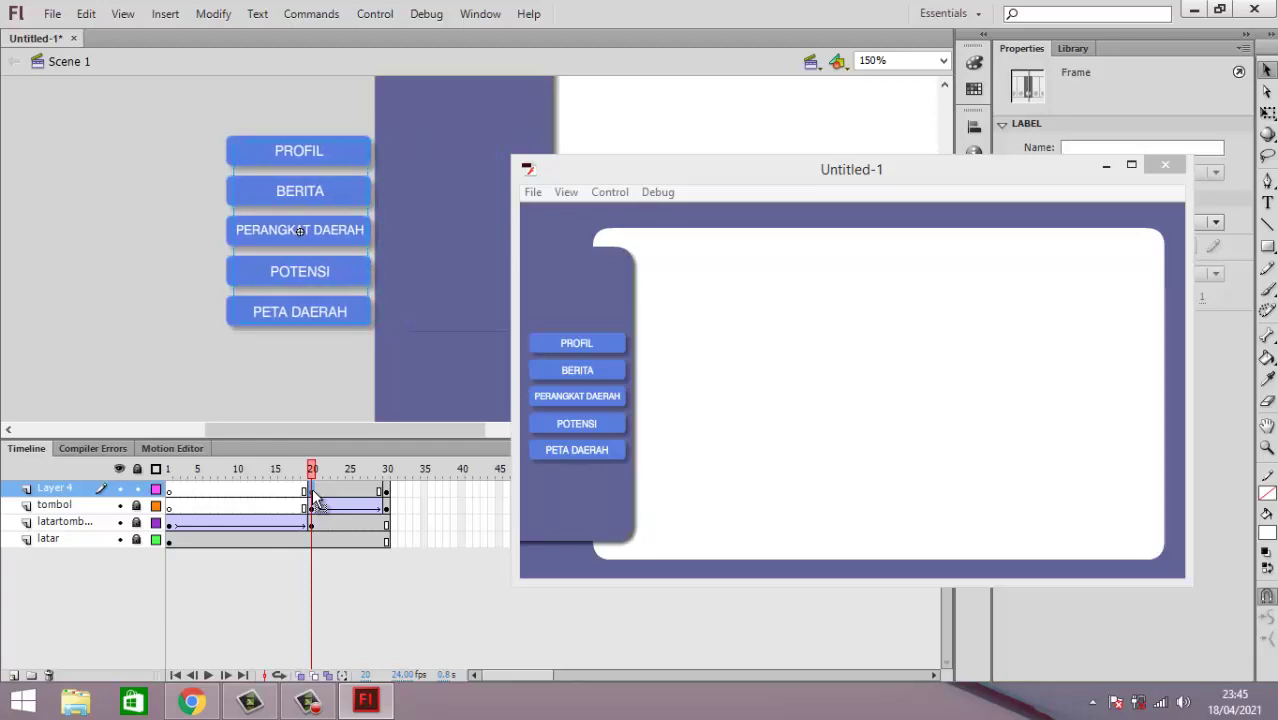
key(Left)
key(Left)
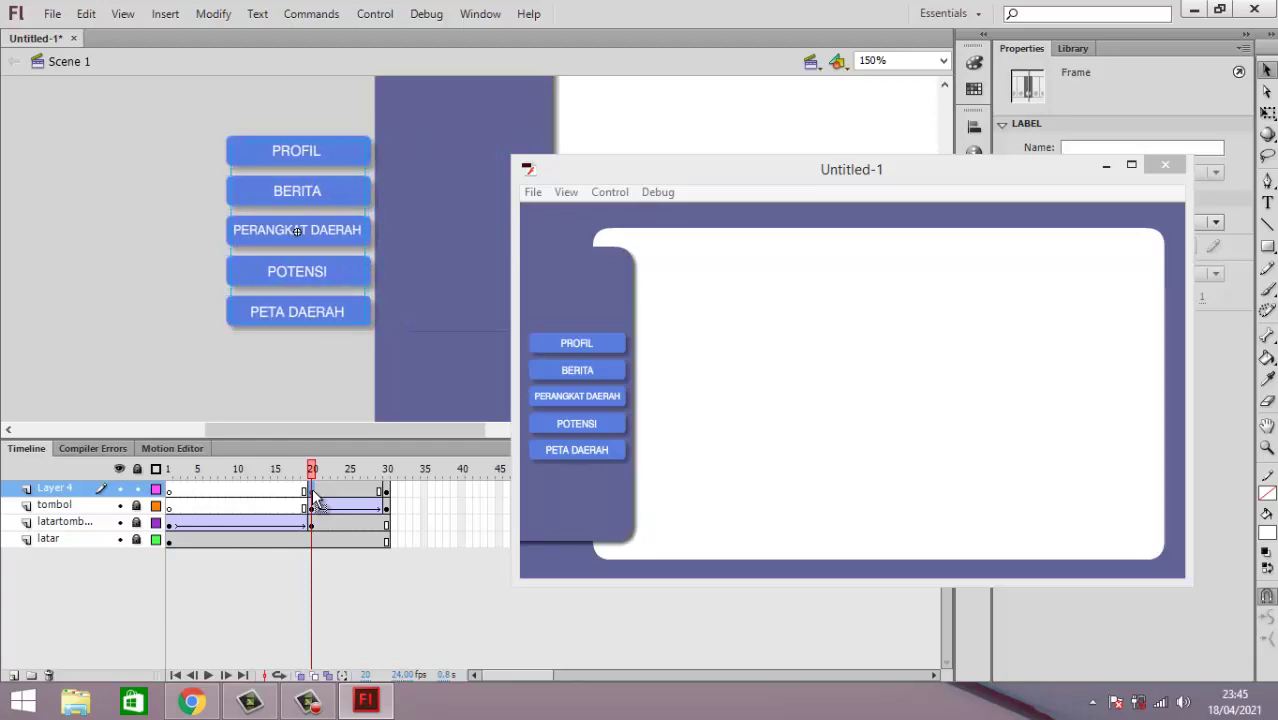
key(Right)
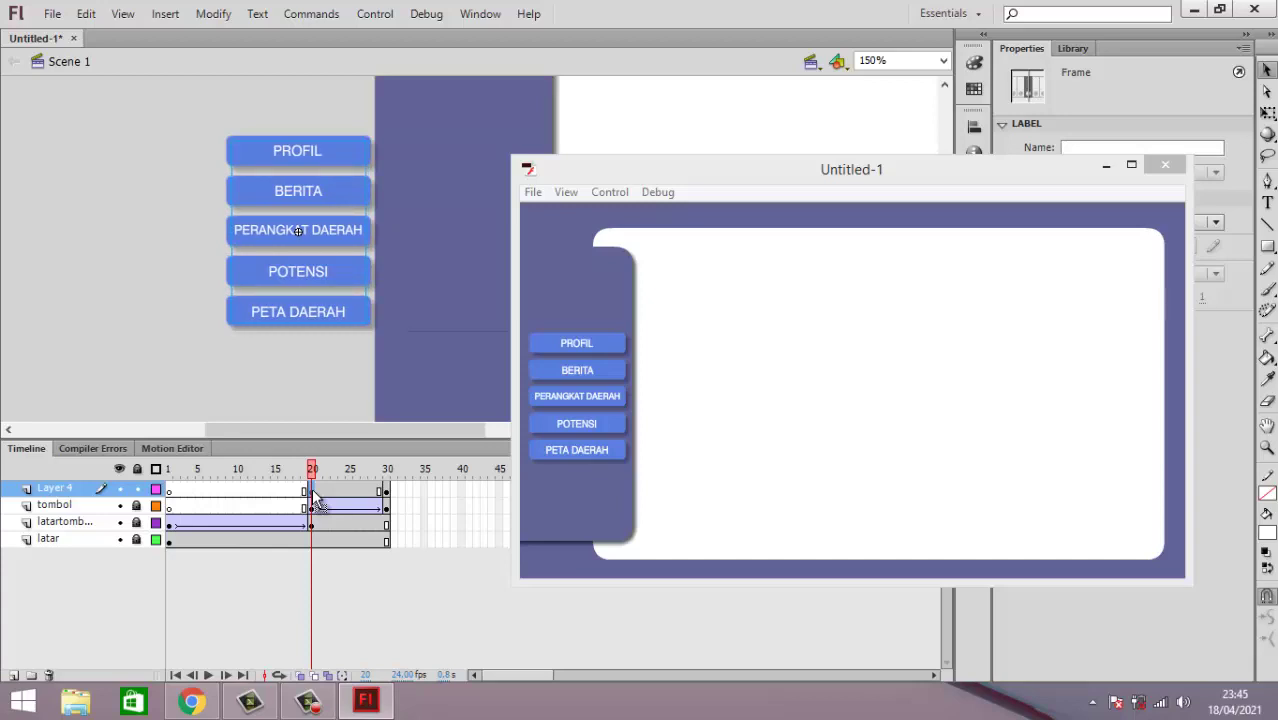
key(Left)
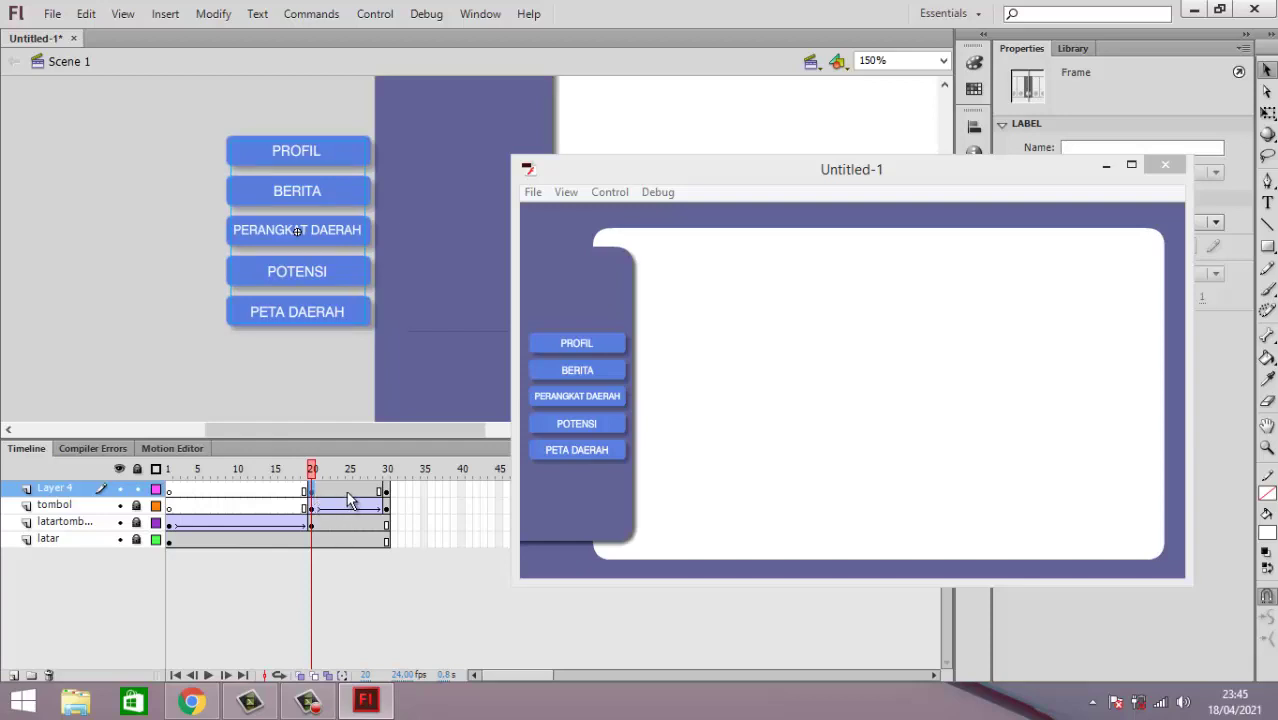
Step: Create a classic tween on Layer 4 between frames 20 and 30, close the movie preview and set the tween's ease to 100 out
click(346, 495)
right_click(346, 489)
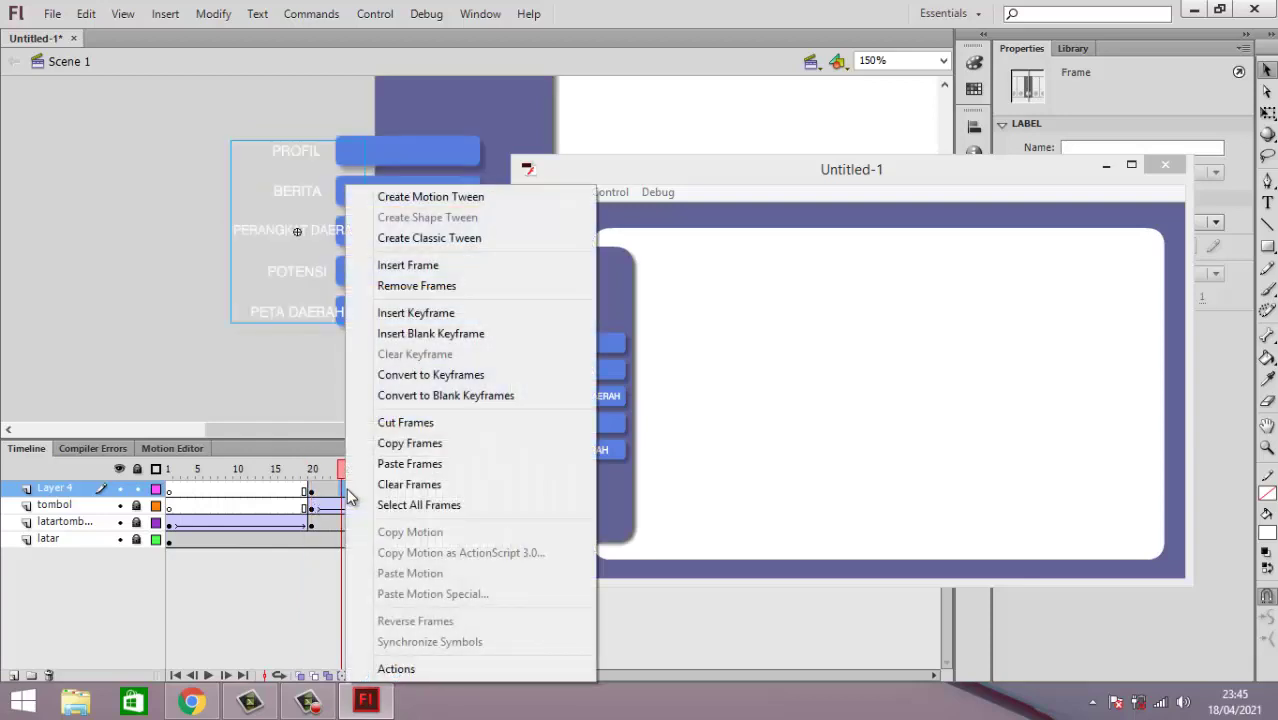
click(455, 240)
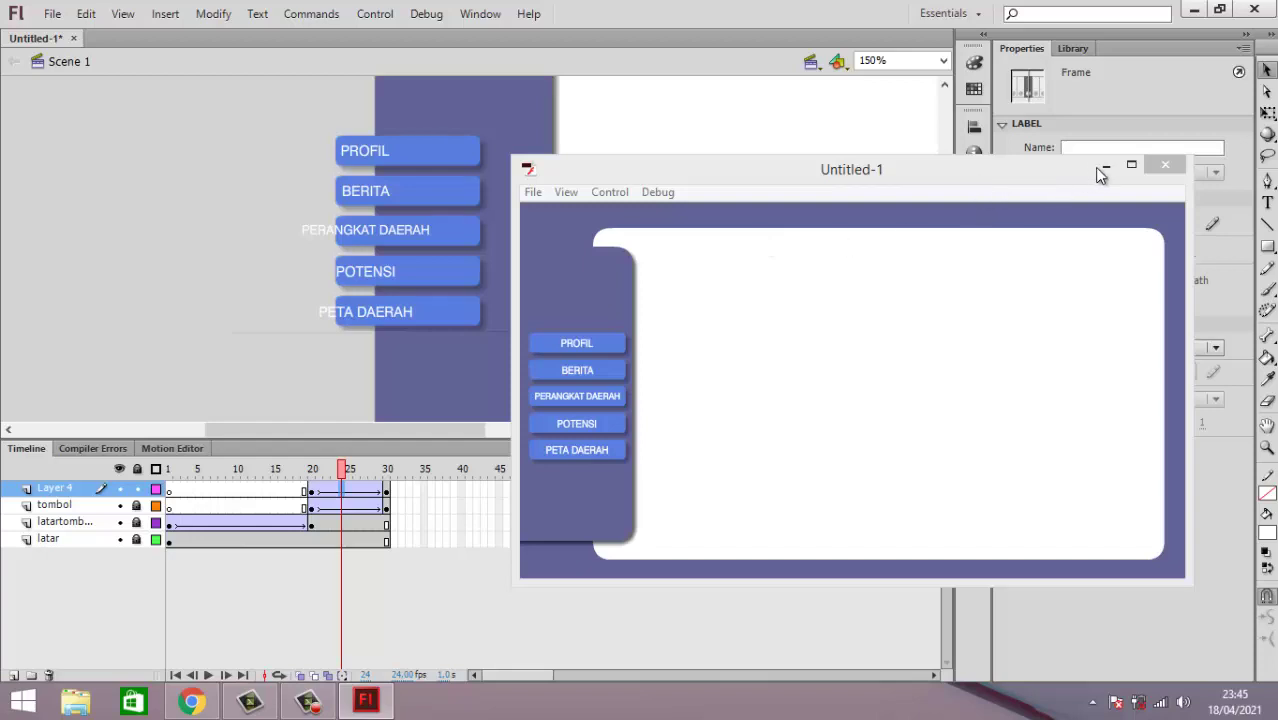
click(1166, 168)
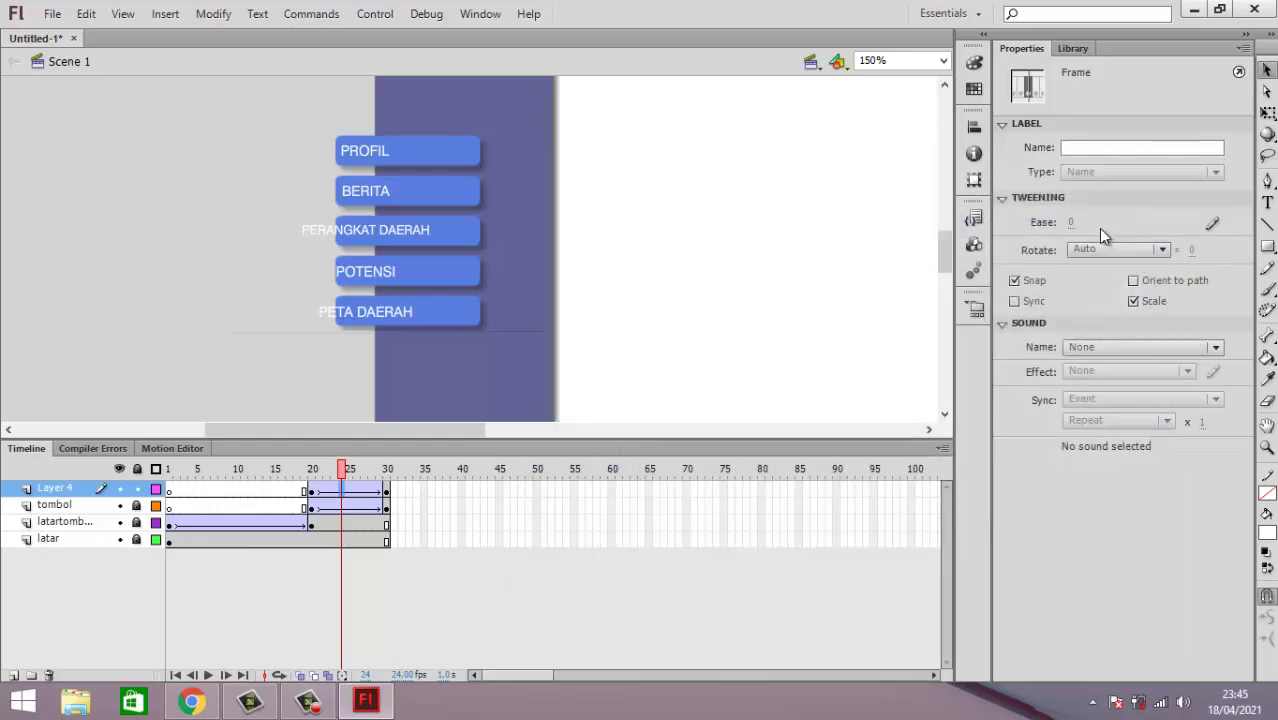
drag(1070, 221, 1163, 237)
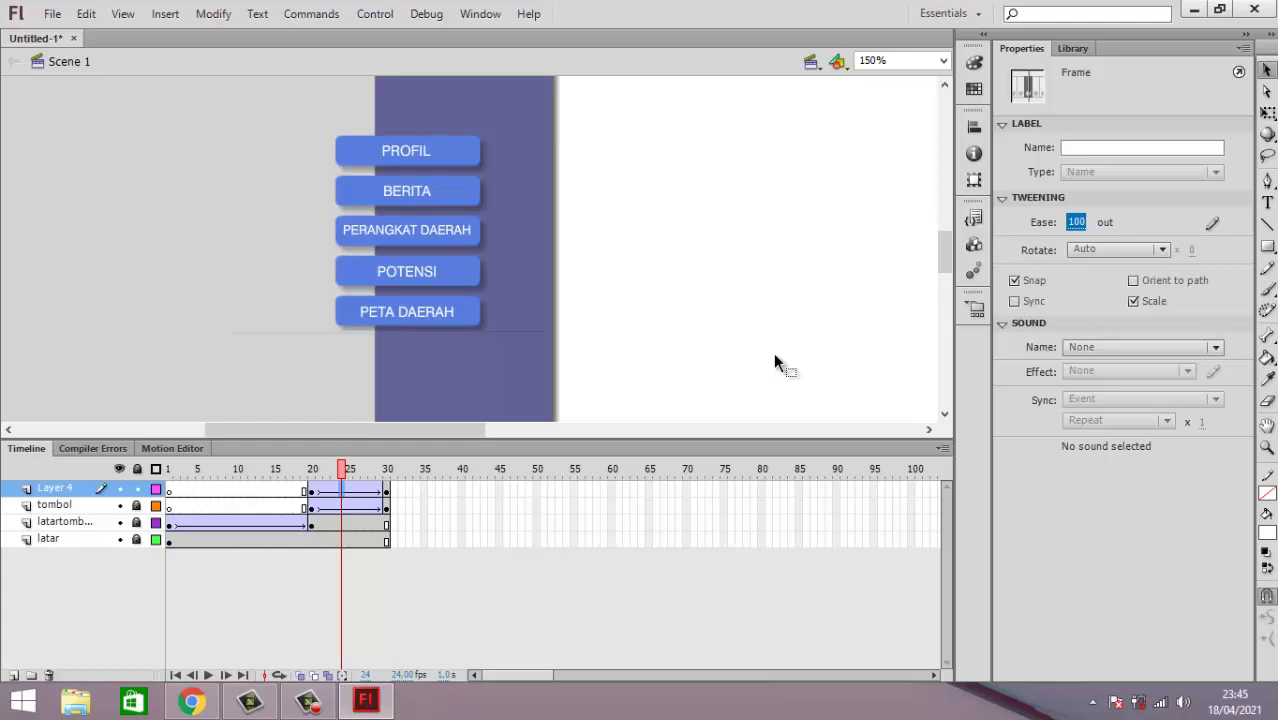
Step: Add a stop(); script to frame 30 of Layer 4 and close the script editor
click(388, 490)
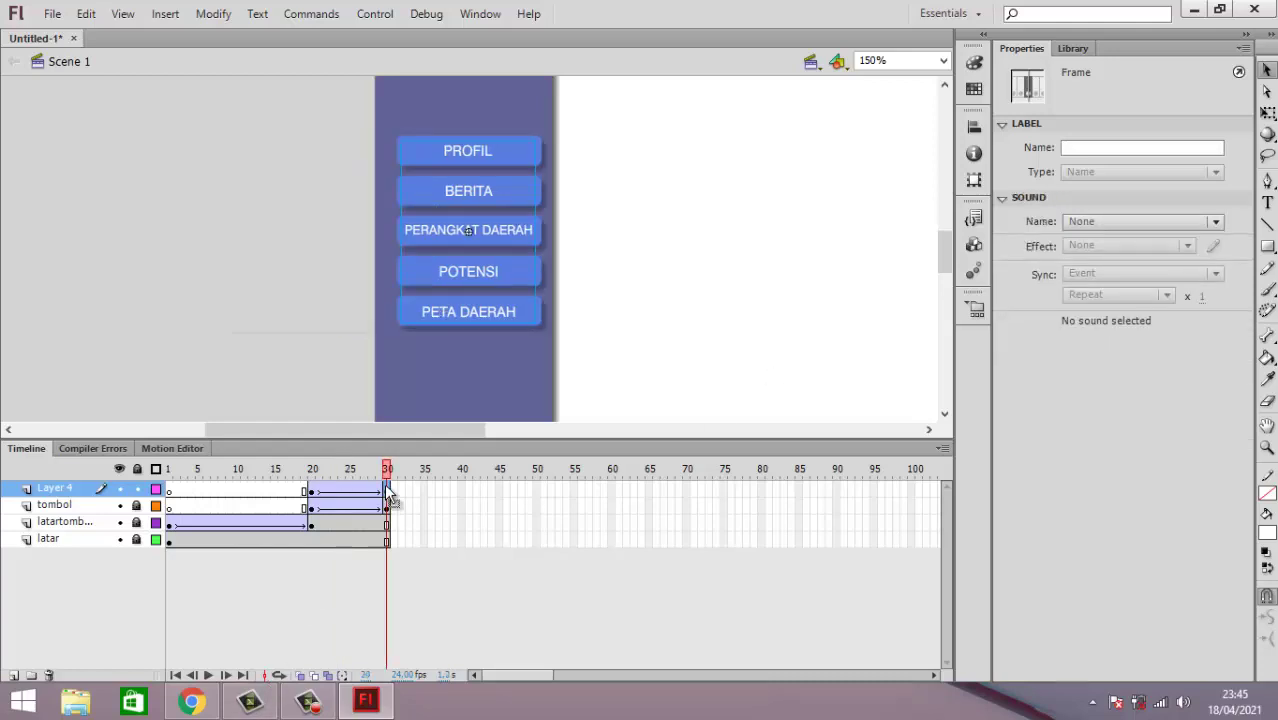
right_click(388, 493)
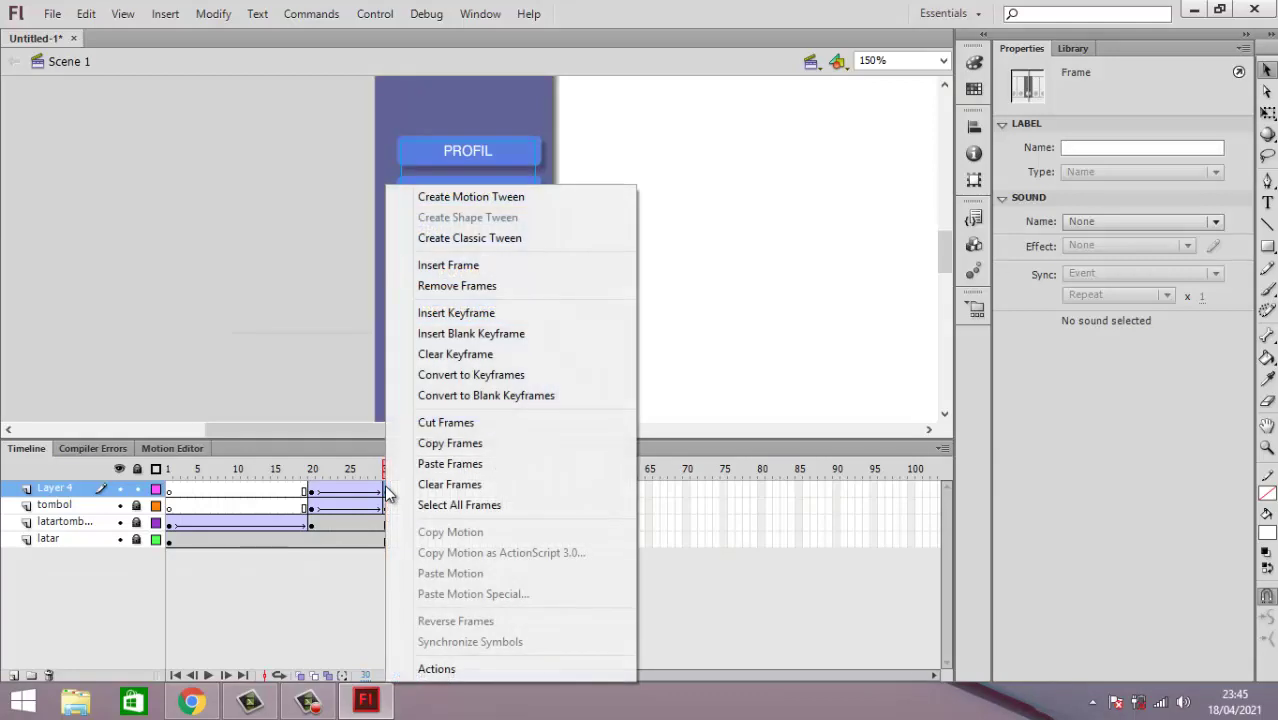
click(436, 669)
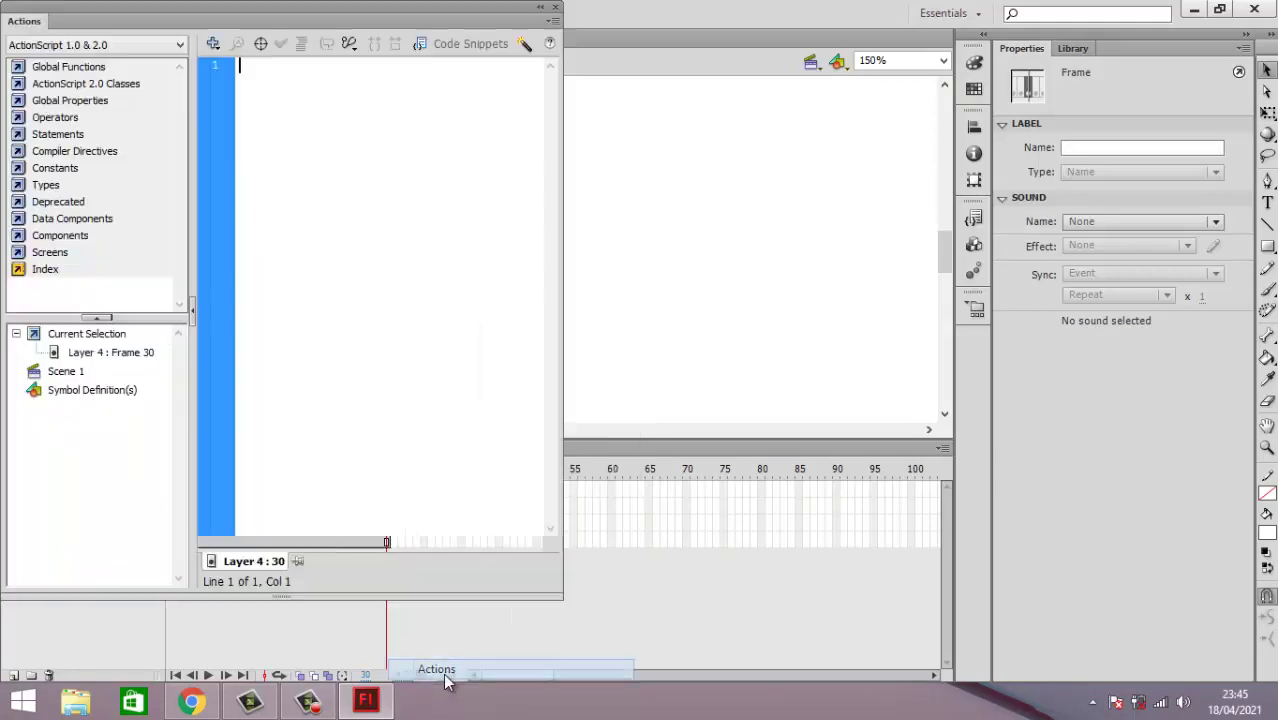
click(213, 45)
mouse_move(268, 66)
mouse_move(476, 73)
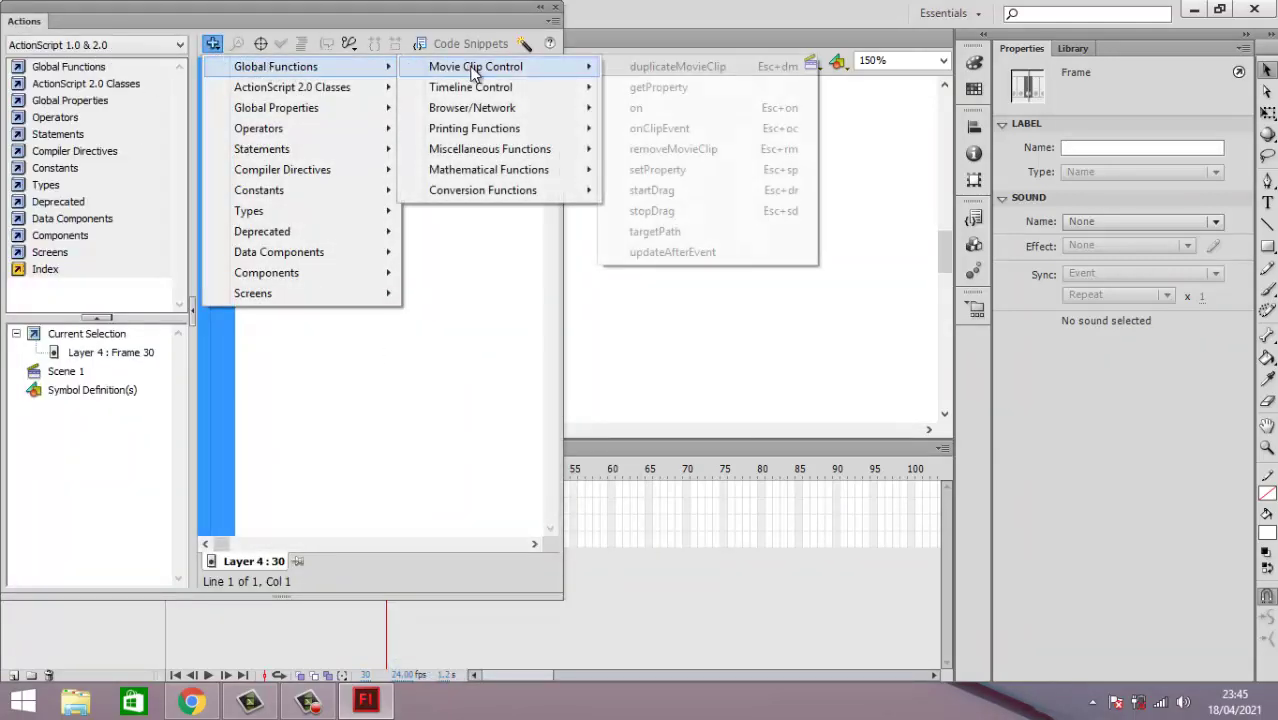
mouse_move(505, 89)
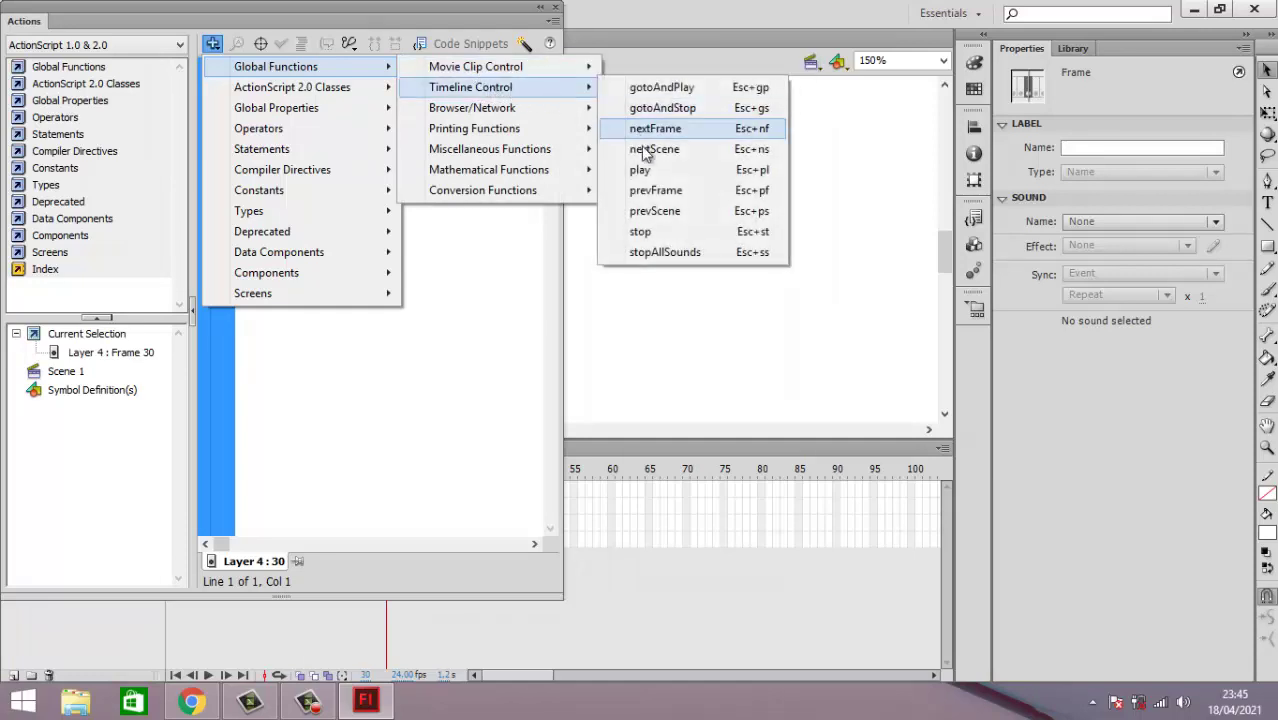
click(663, 232)
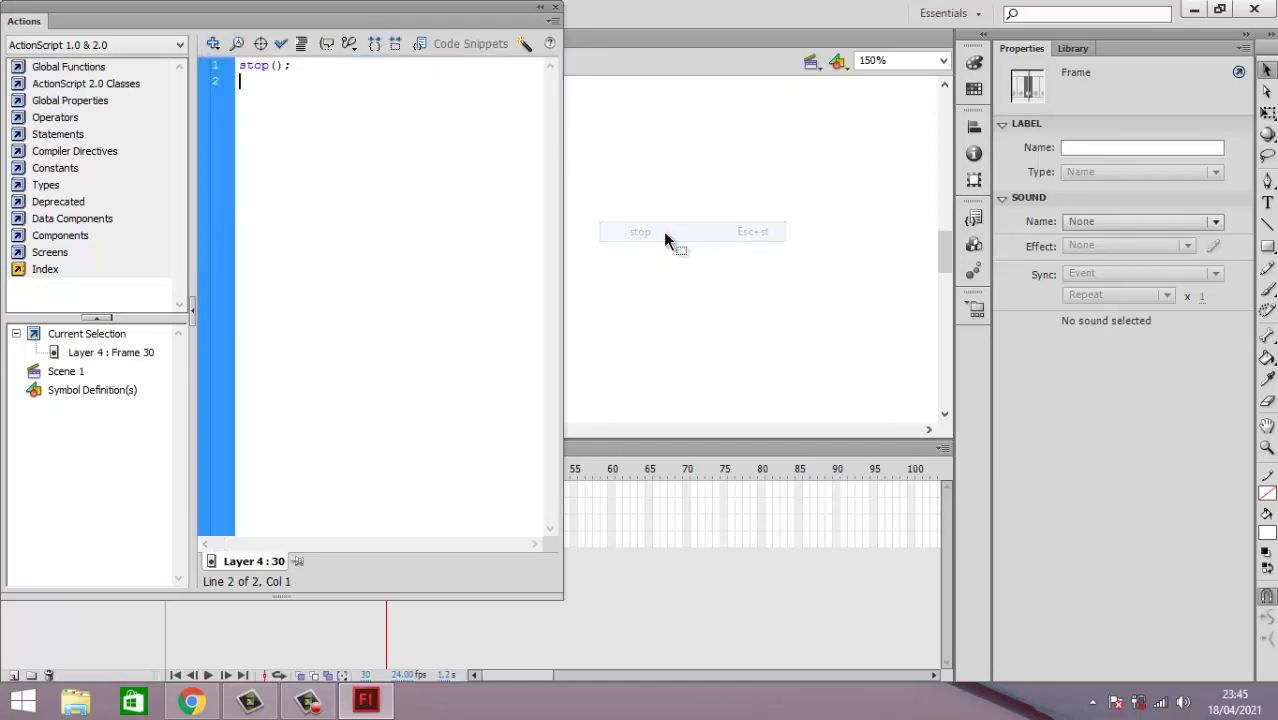
click(556, 8)
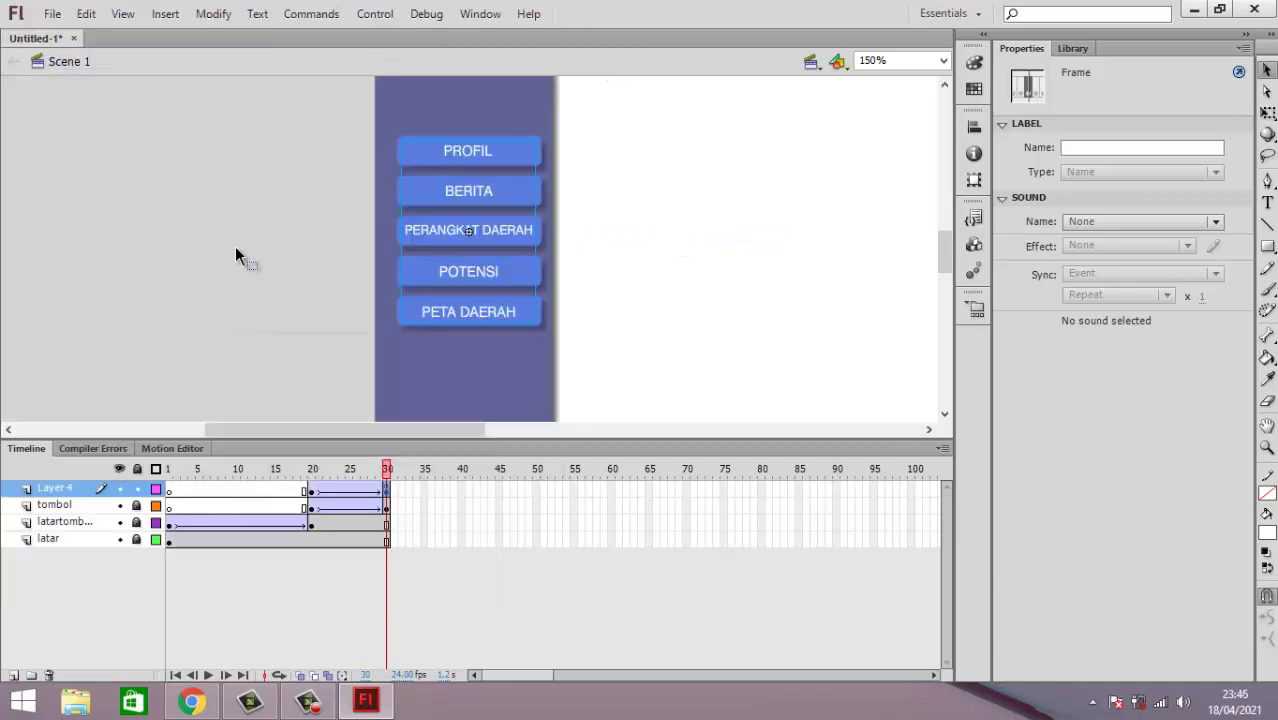
Step: Test the movie twice to check the label and button animation, closing the preview each time
key(ctrl+Return)
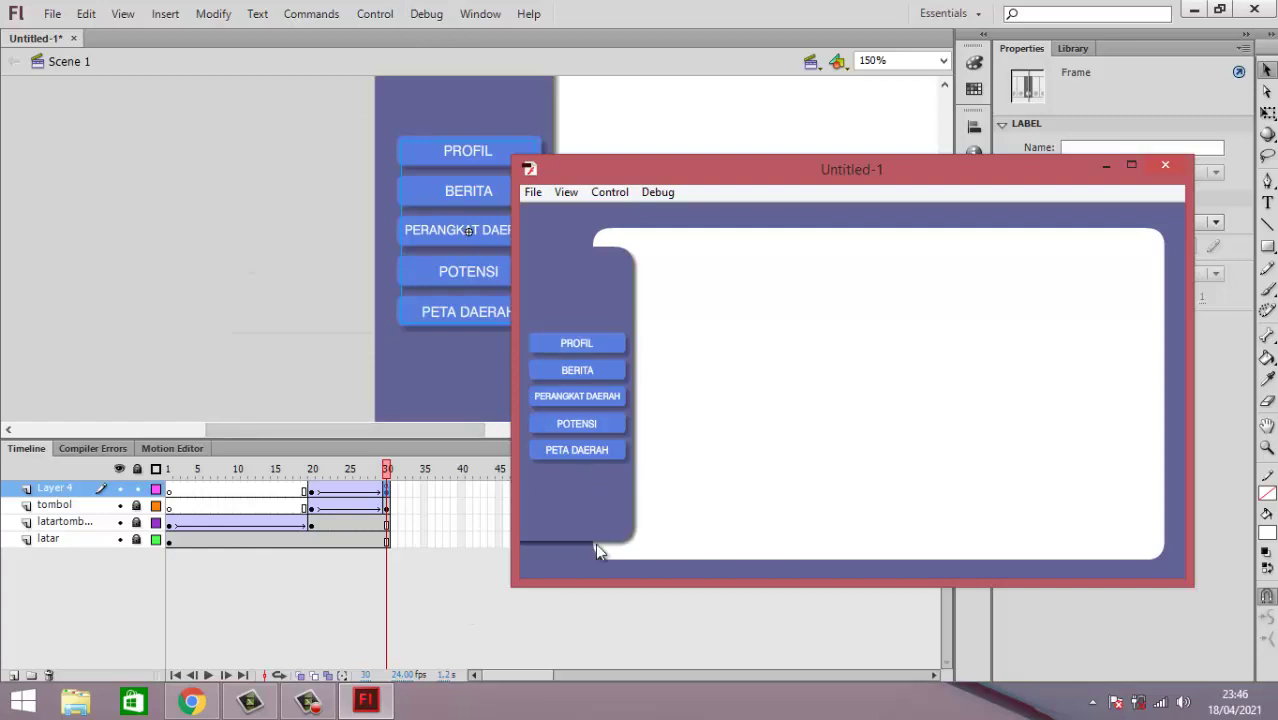
click(1165, 167)
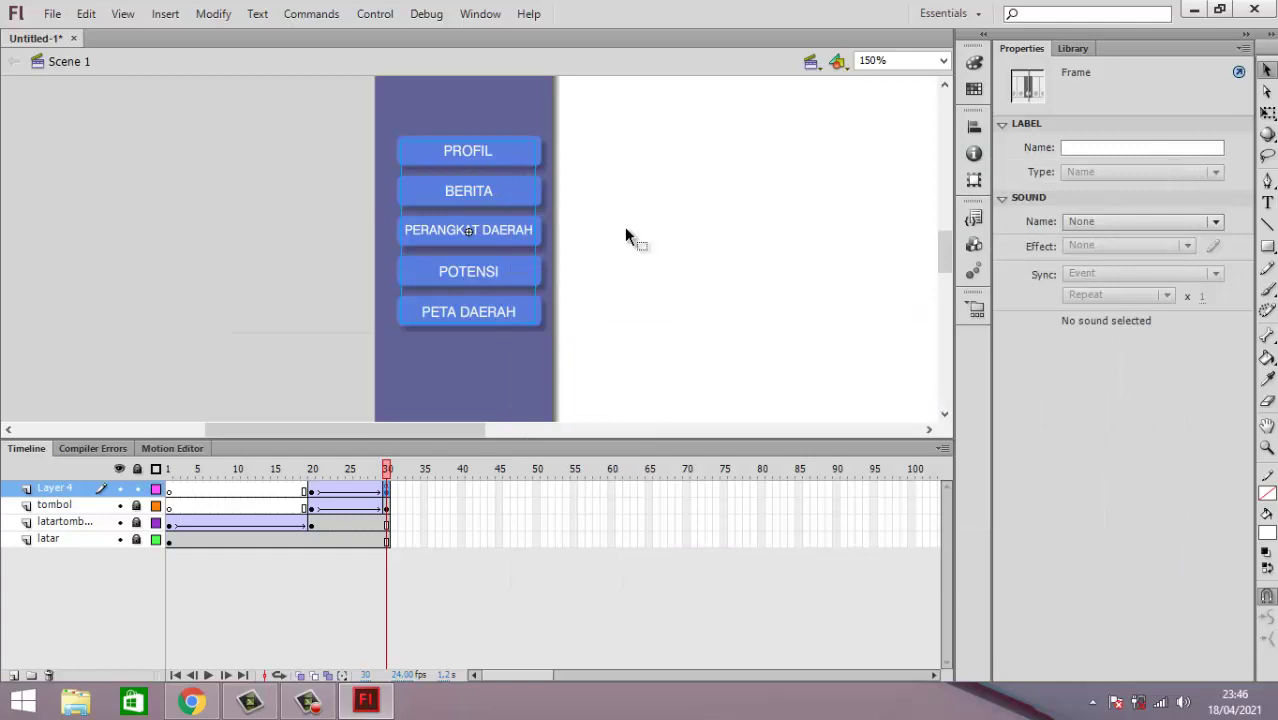
key(ctrl+Return)
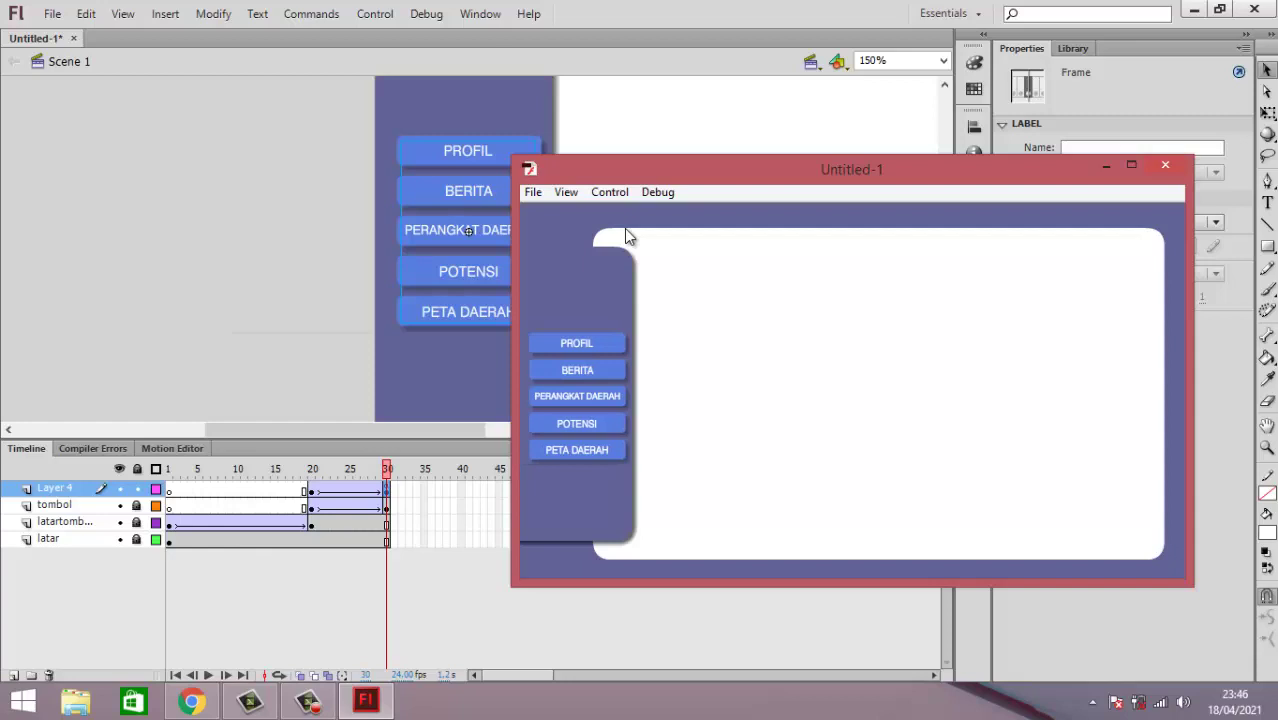
click(1165, 165)
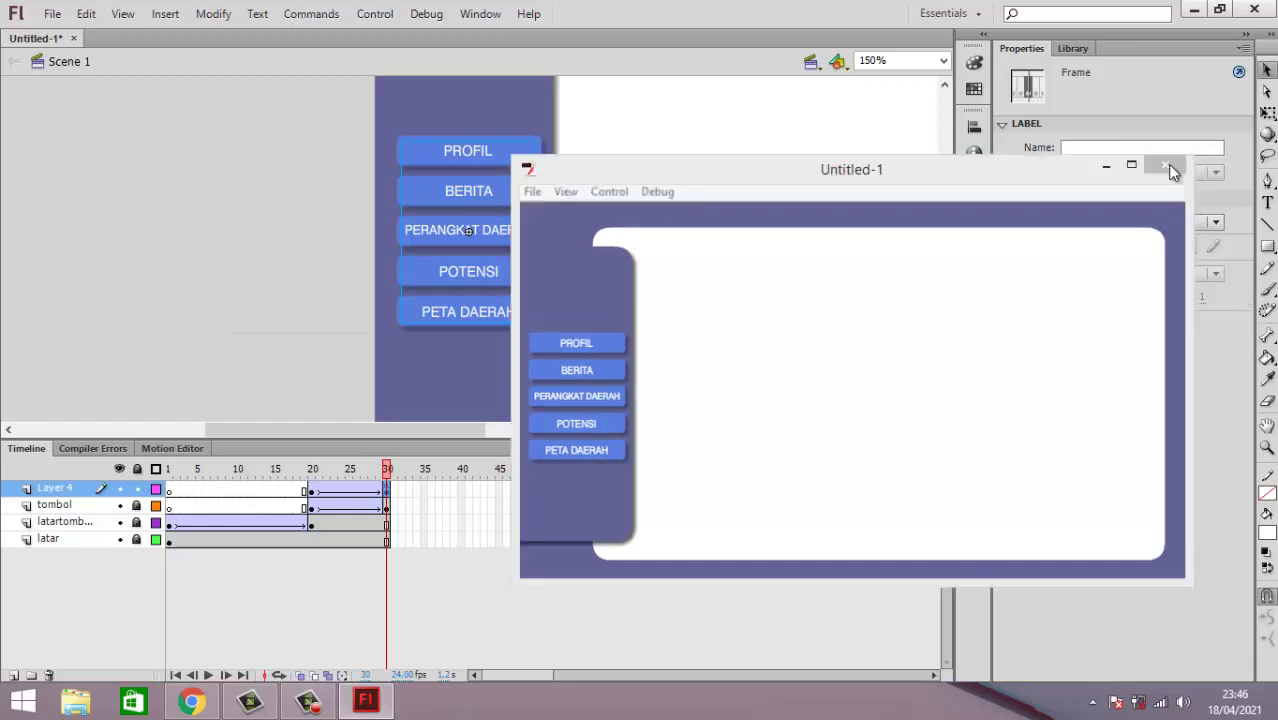
Step: Add a new layer above Layer 4 and name it logo
click(12, 676)
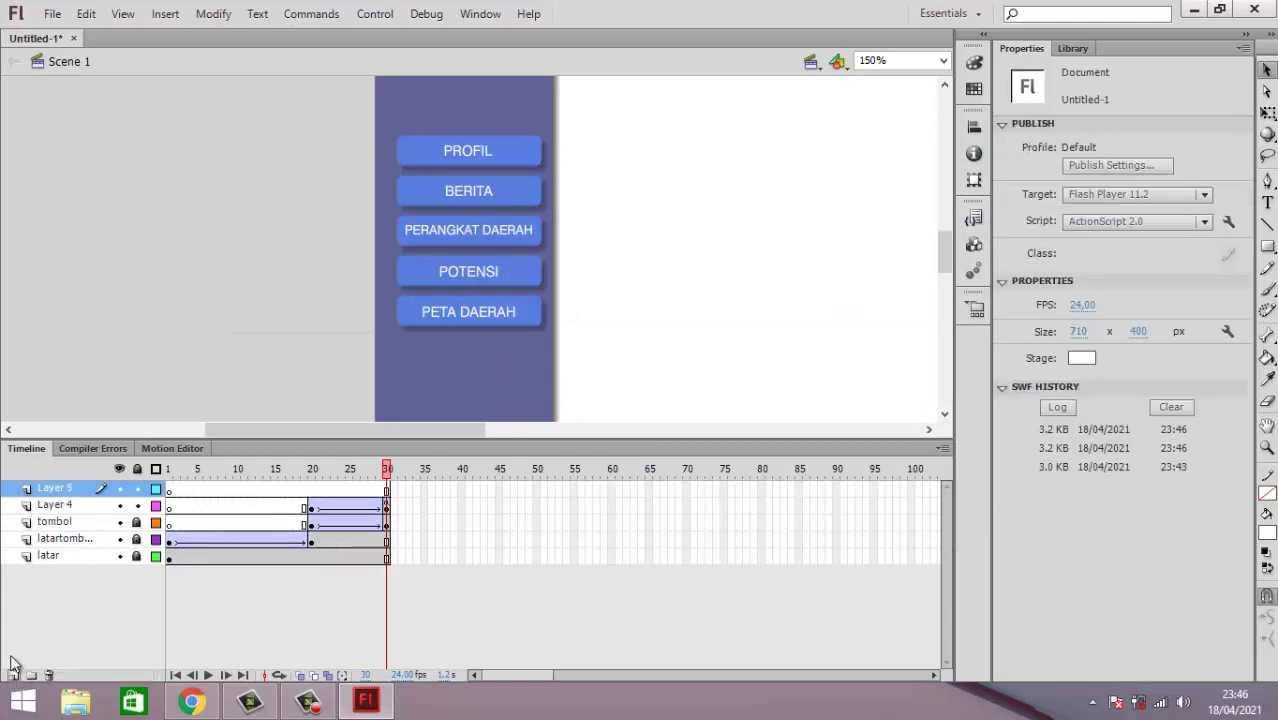
double_click(54, 489)
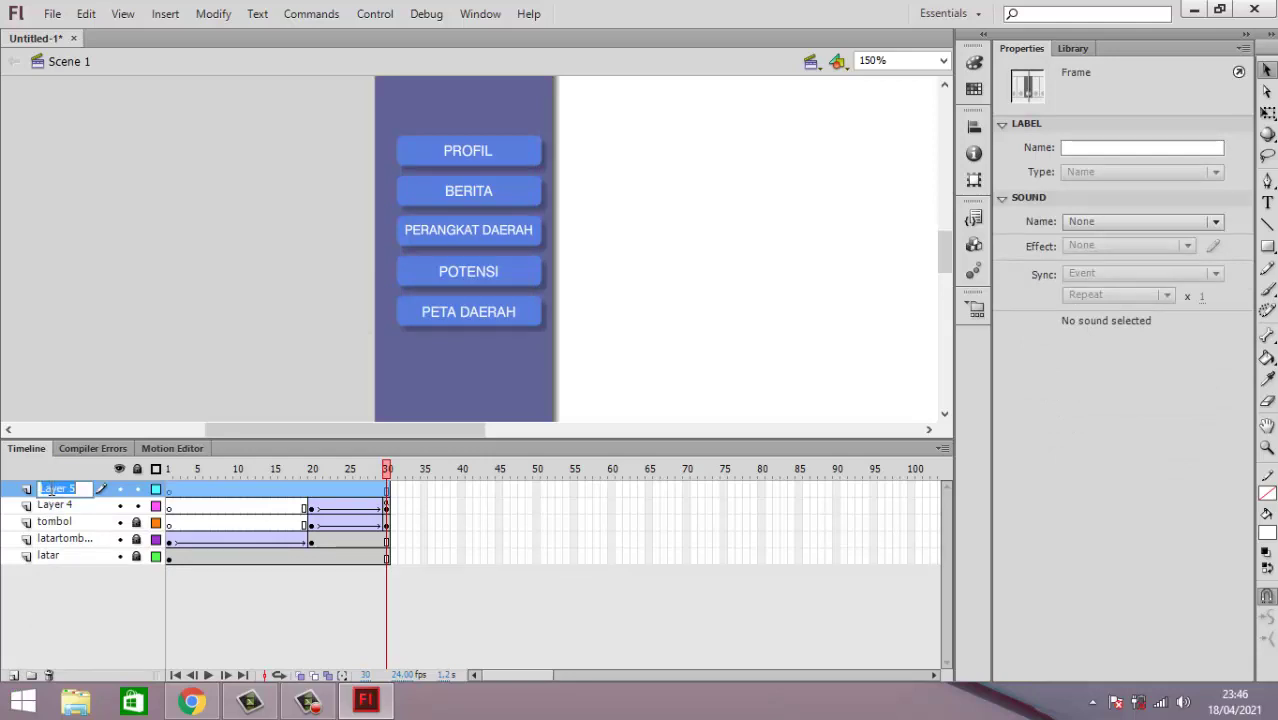
text(Prof)
key(BackSpace)
key(BackSpace)
key(BackSpace)
key(BackSpace)
text(logo)
key(Return)
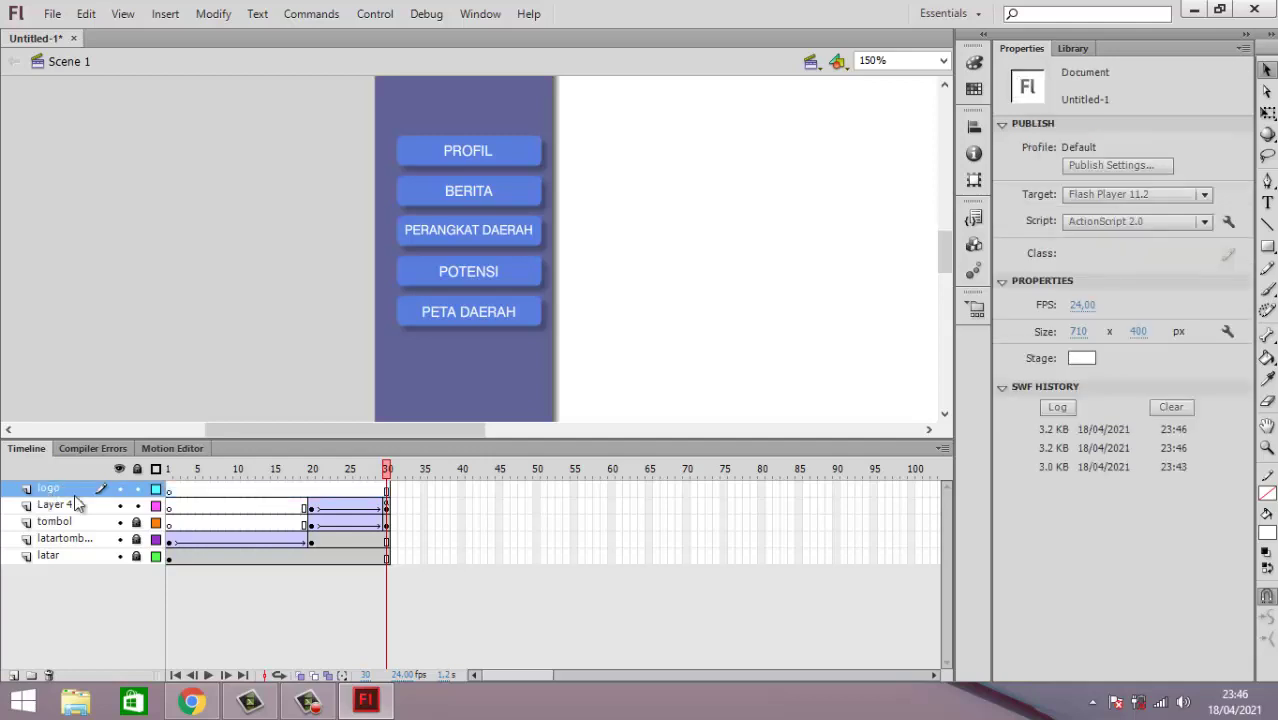
Step: Import the image 781px-Lambang_IPDN from the Pictures folder into the library
drag(942, 262, 946, 251)
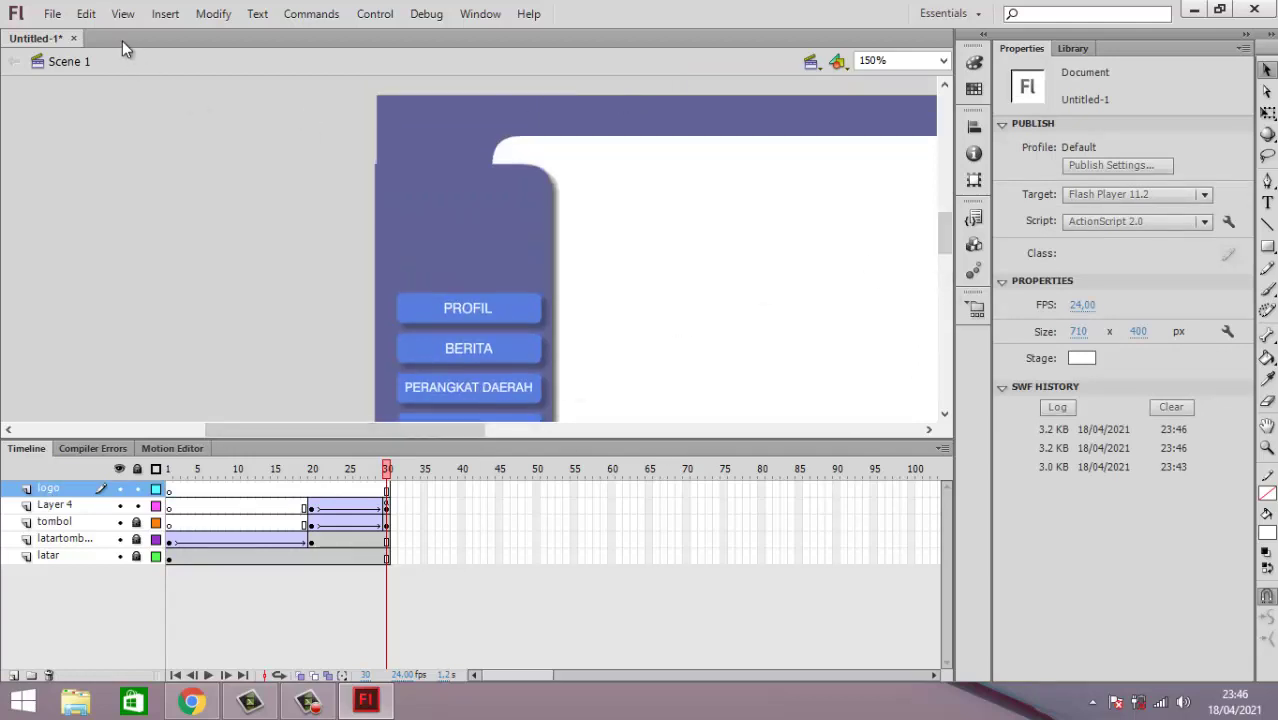
click(157, 17)
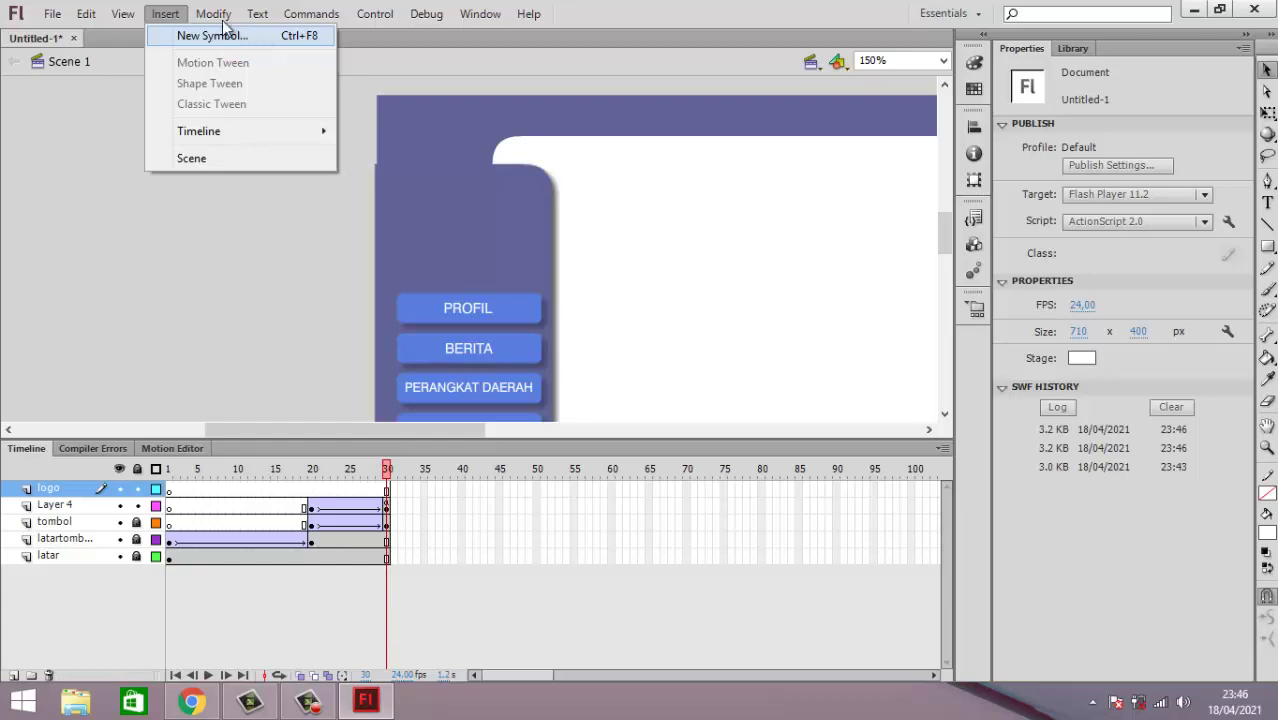
mouse_move(68, 18)
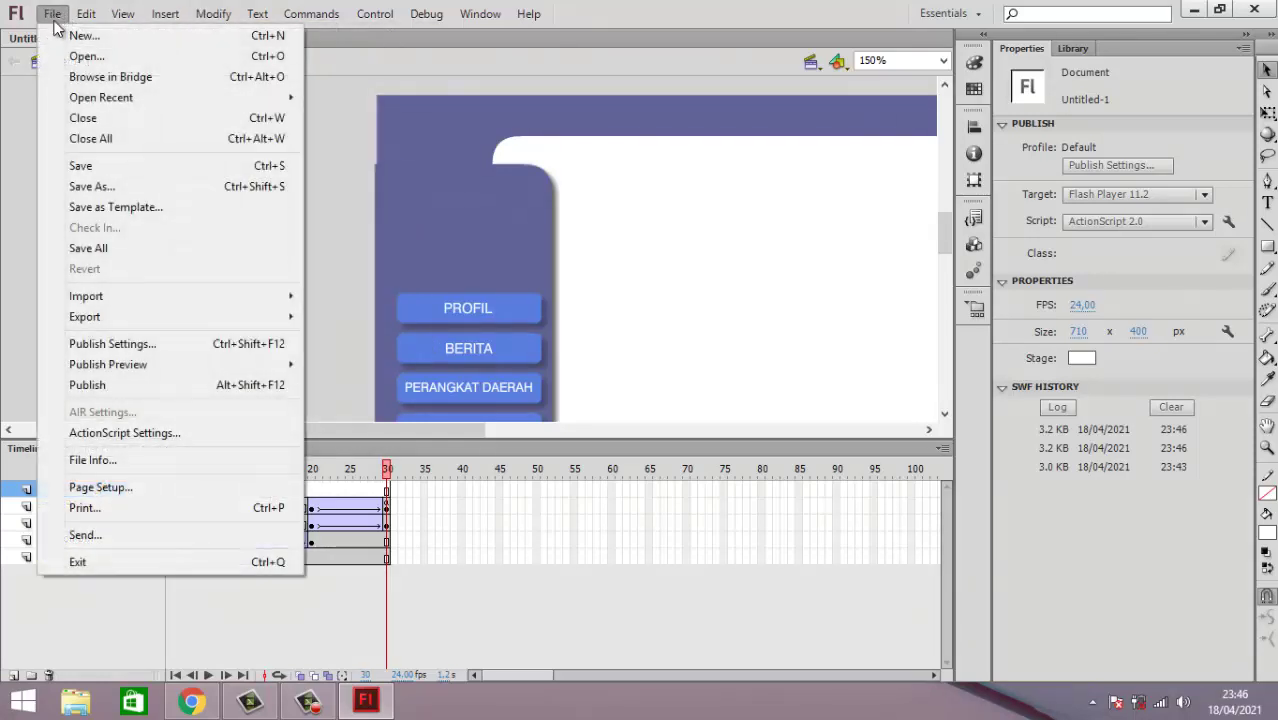
mouse_move(125, 303)
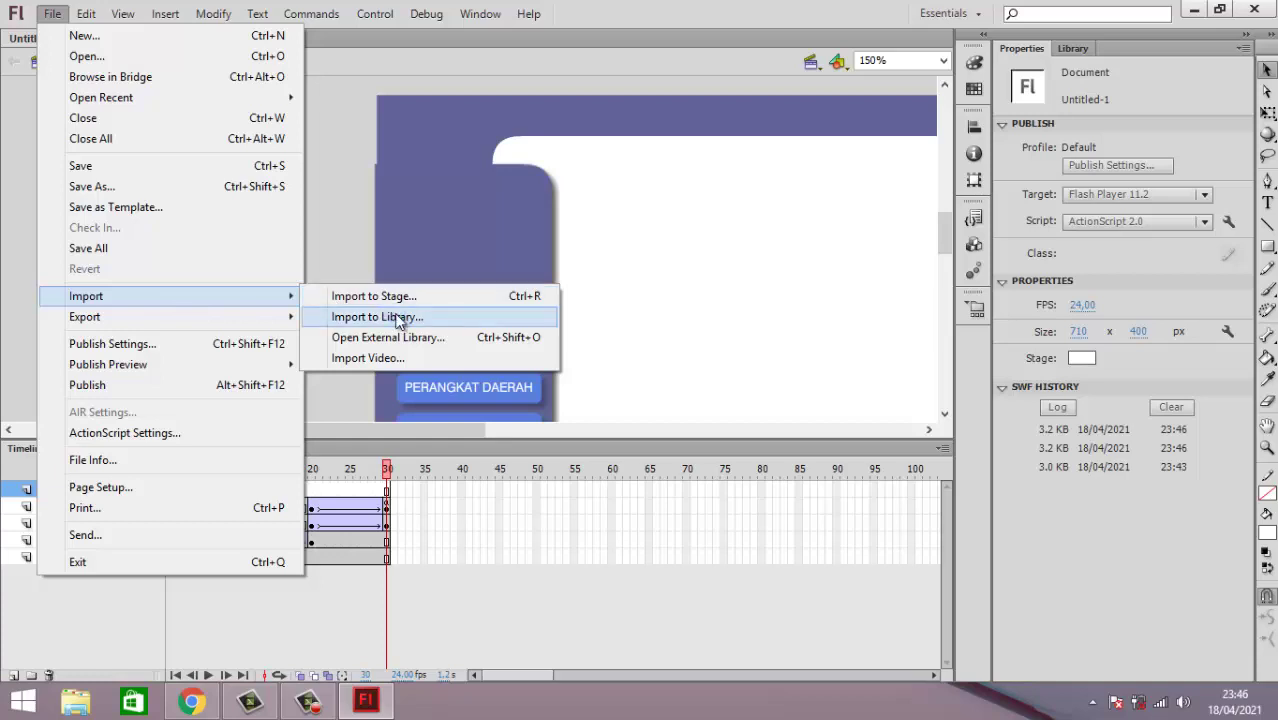
click(398, 318)
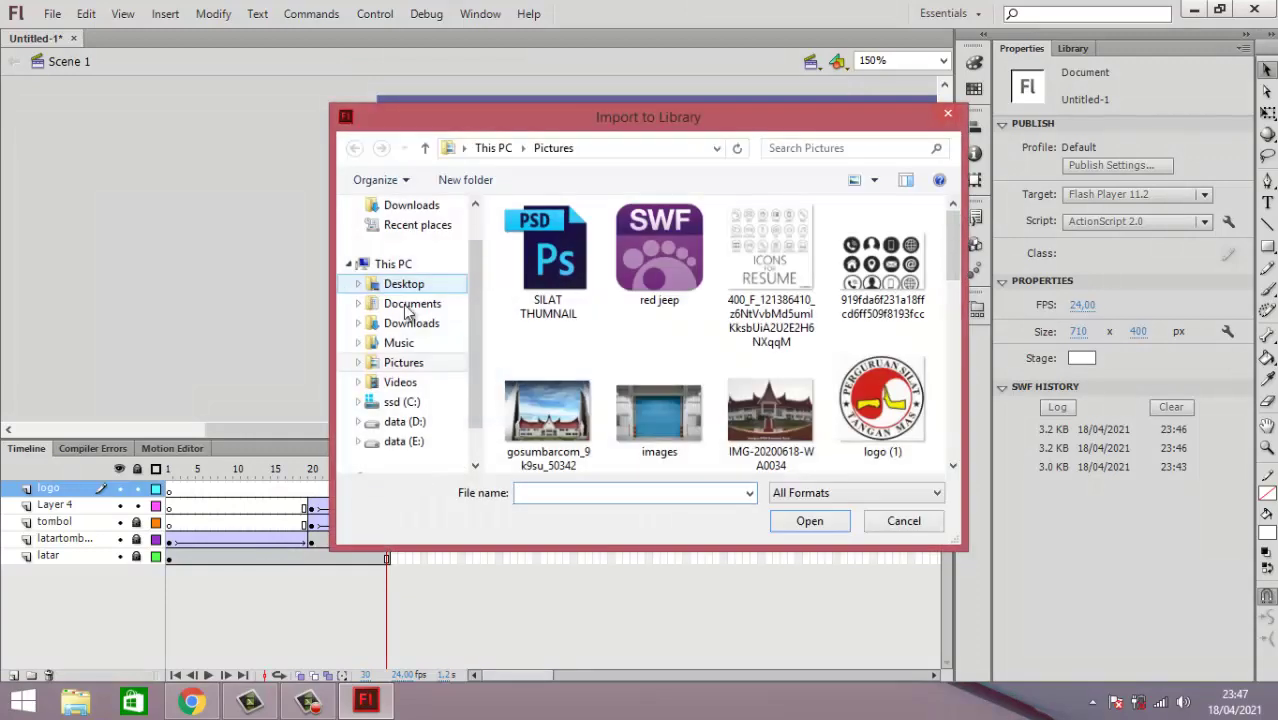
drag(958, 250, 963, 358)
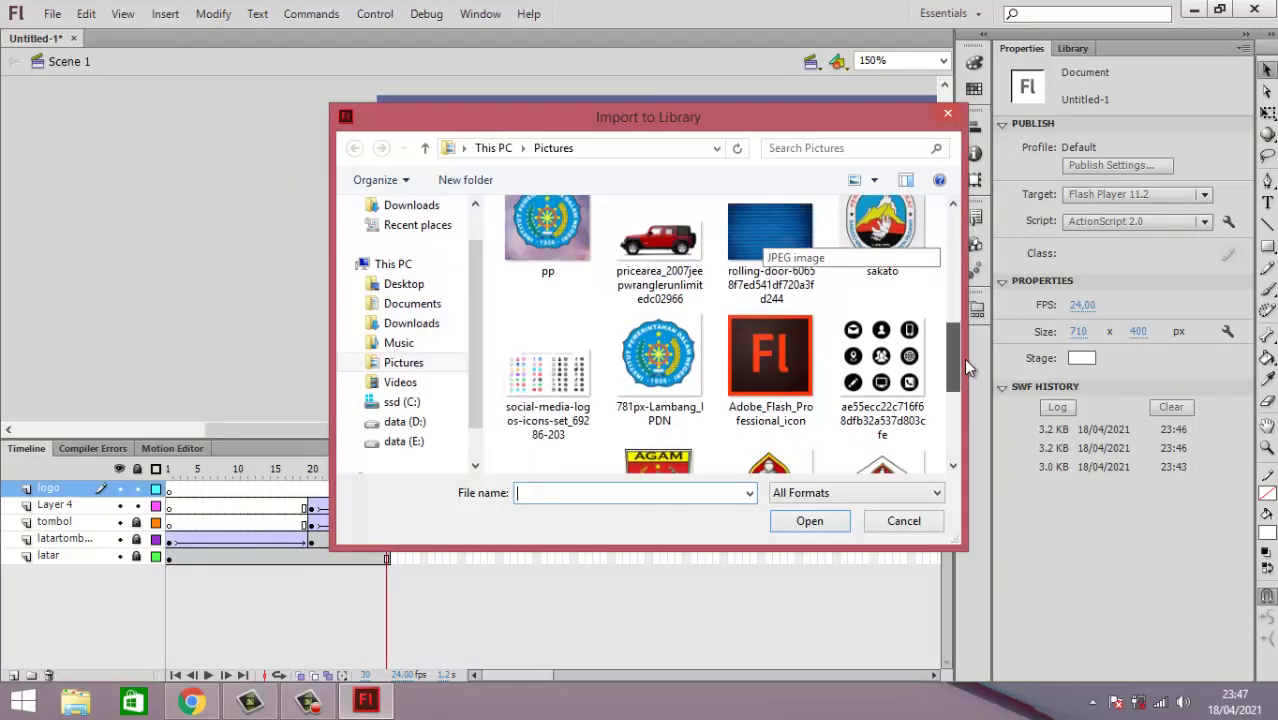
click(659, 360)
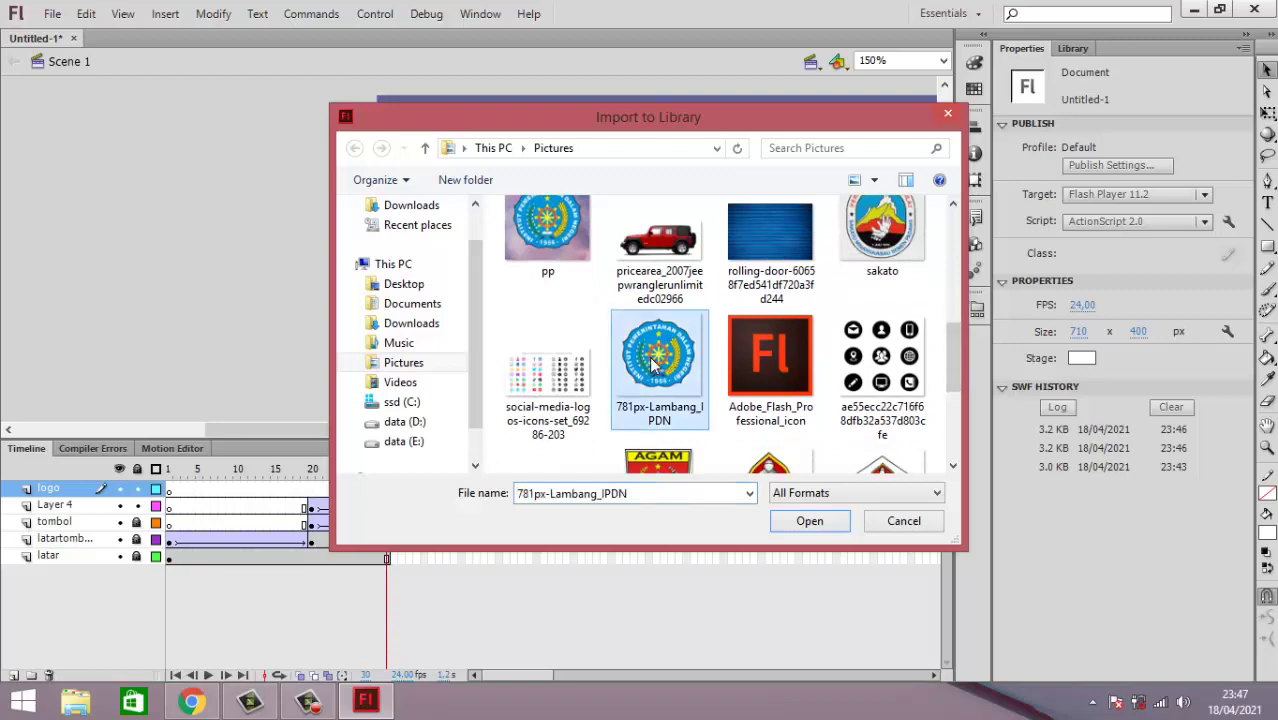
click(797, 525)
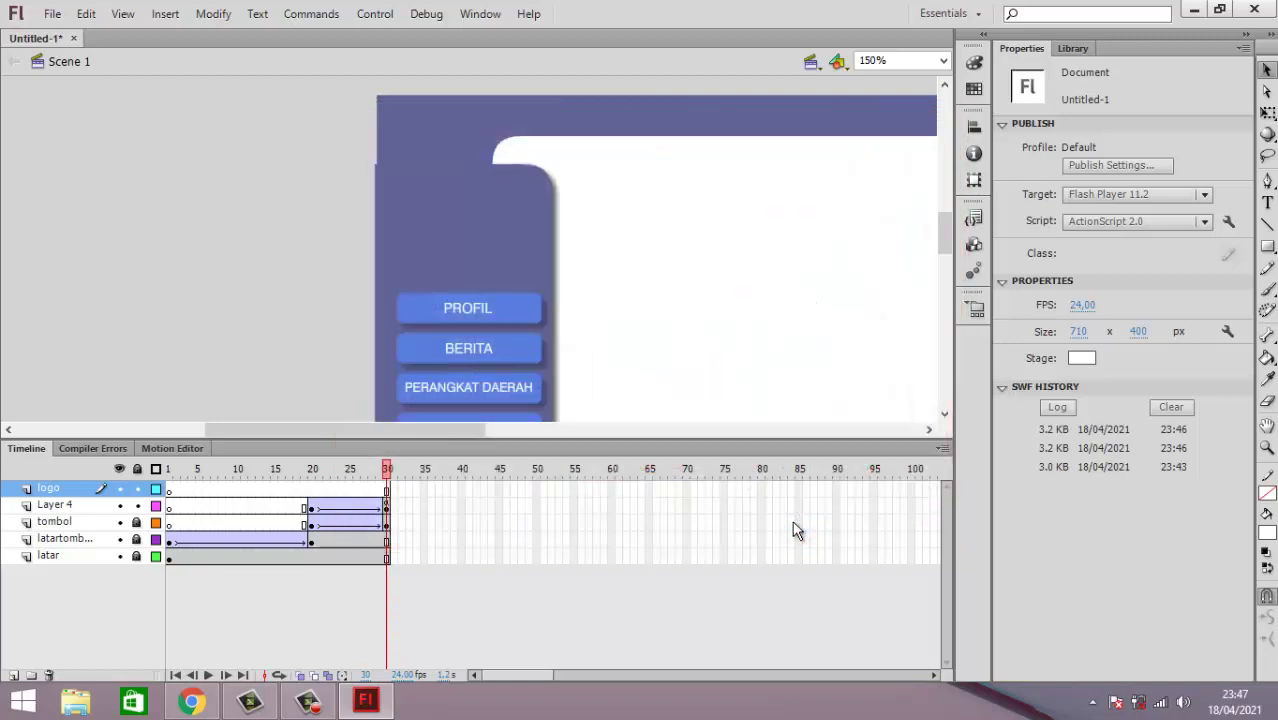
Step: Place the 781px-Lambang_IPDN.png image from the library on the logo layer, over the sidebar
click(1074, 49)
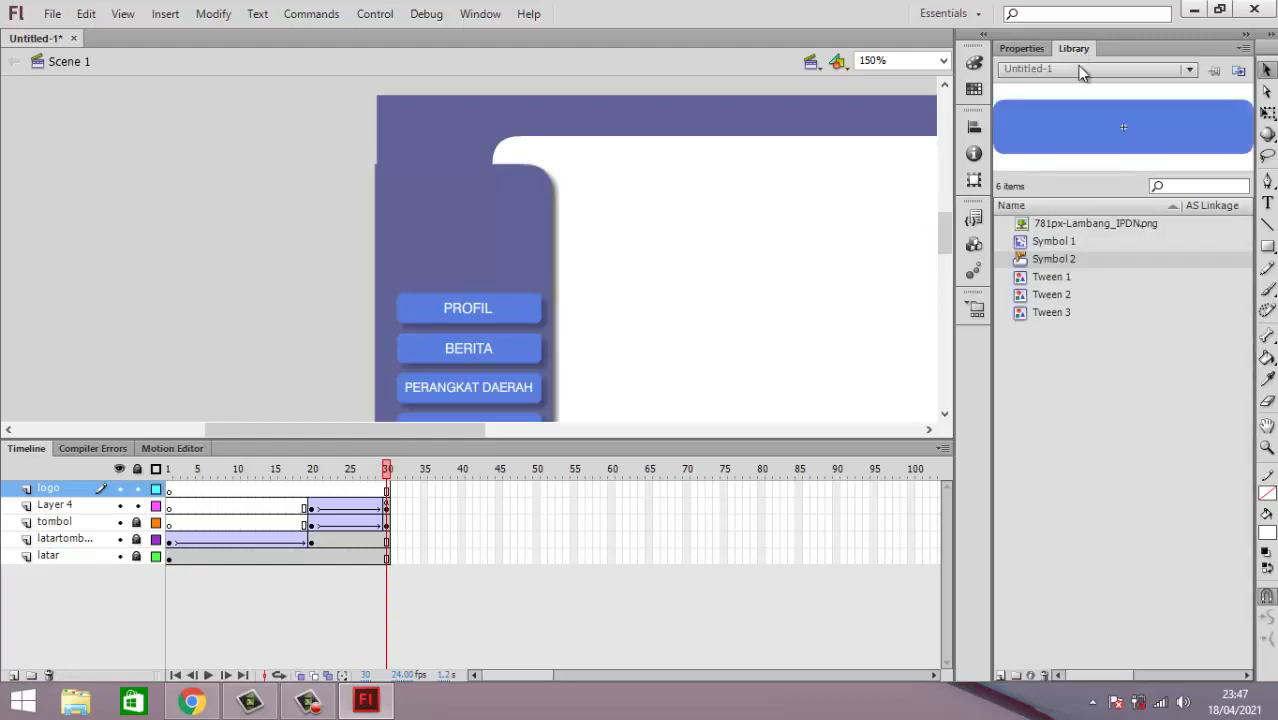
click(1080, 225)
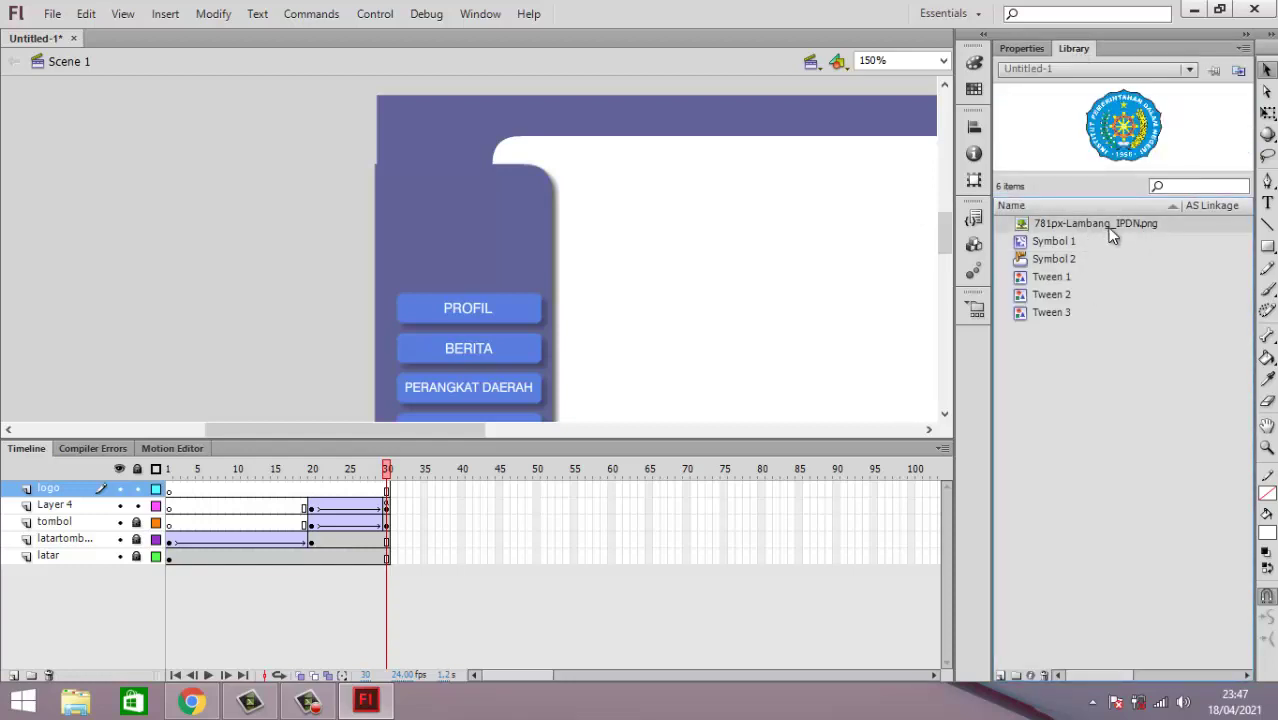
drag(1110, 230, 451, 204)
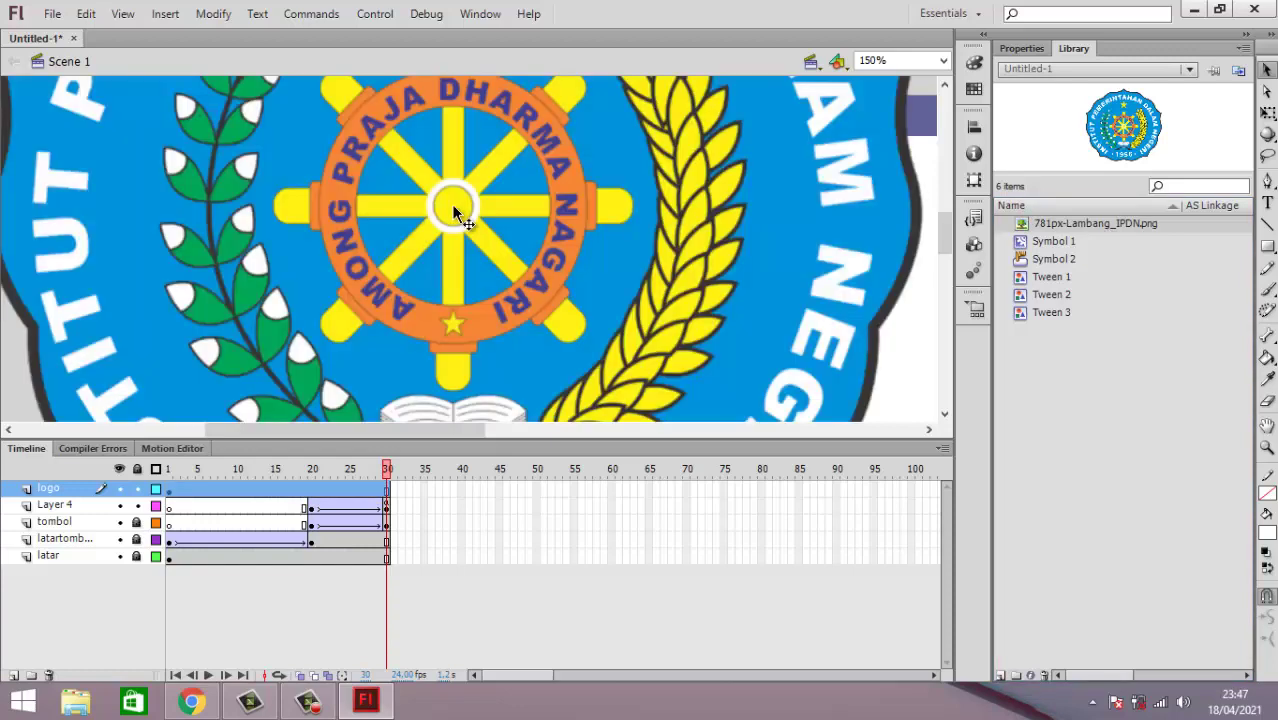
click(944, 60)
click(944, 61)
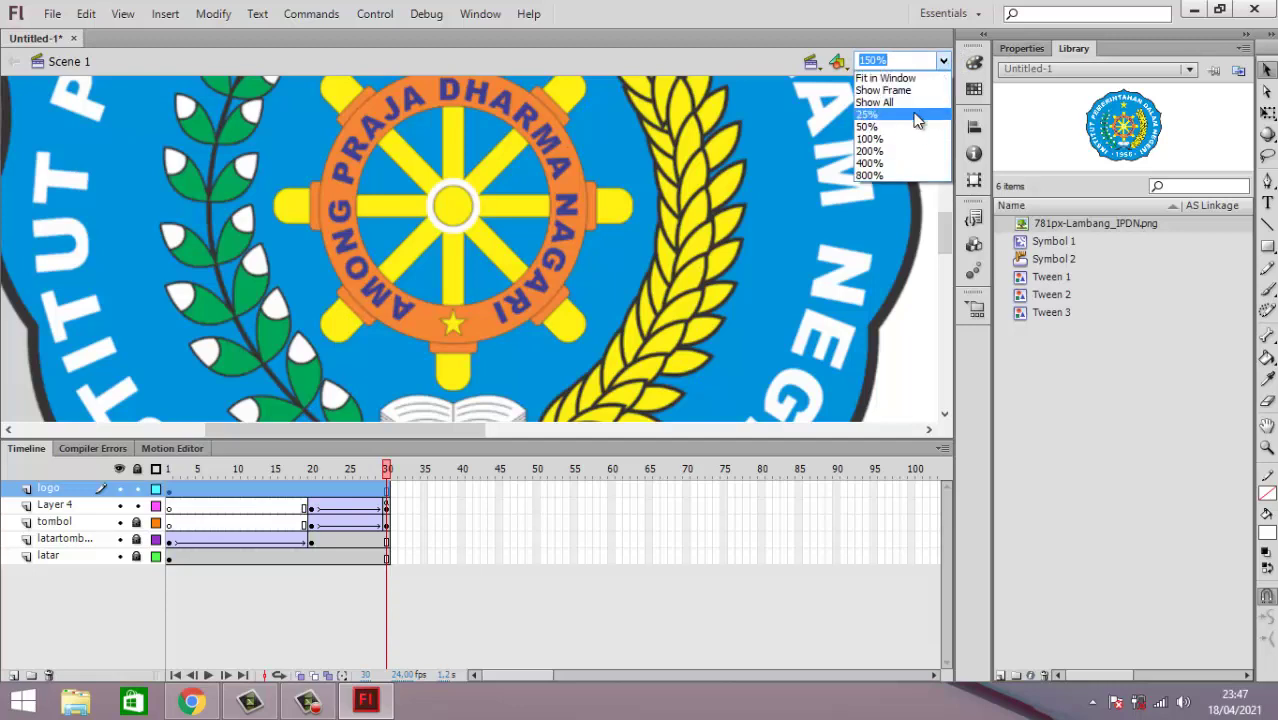
click(897, 128)
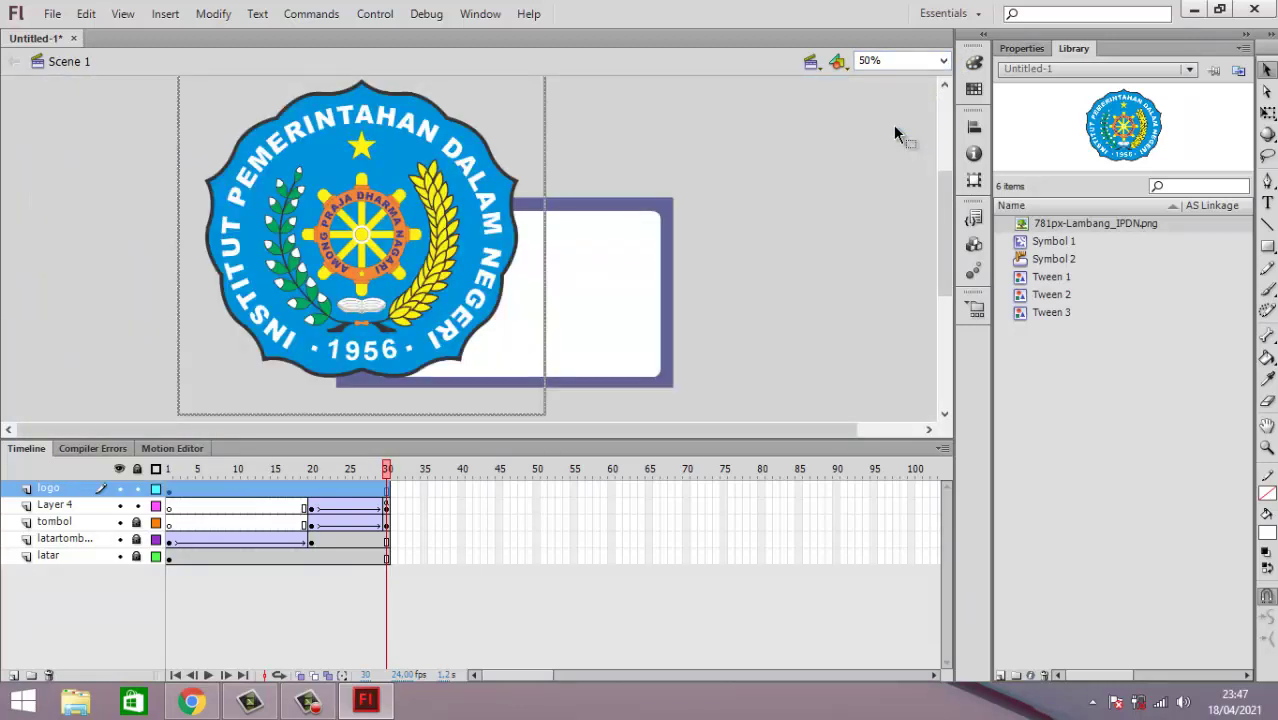
click(662, 163)
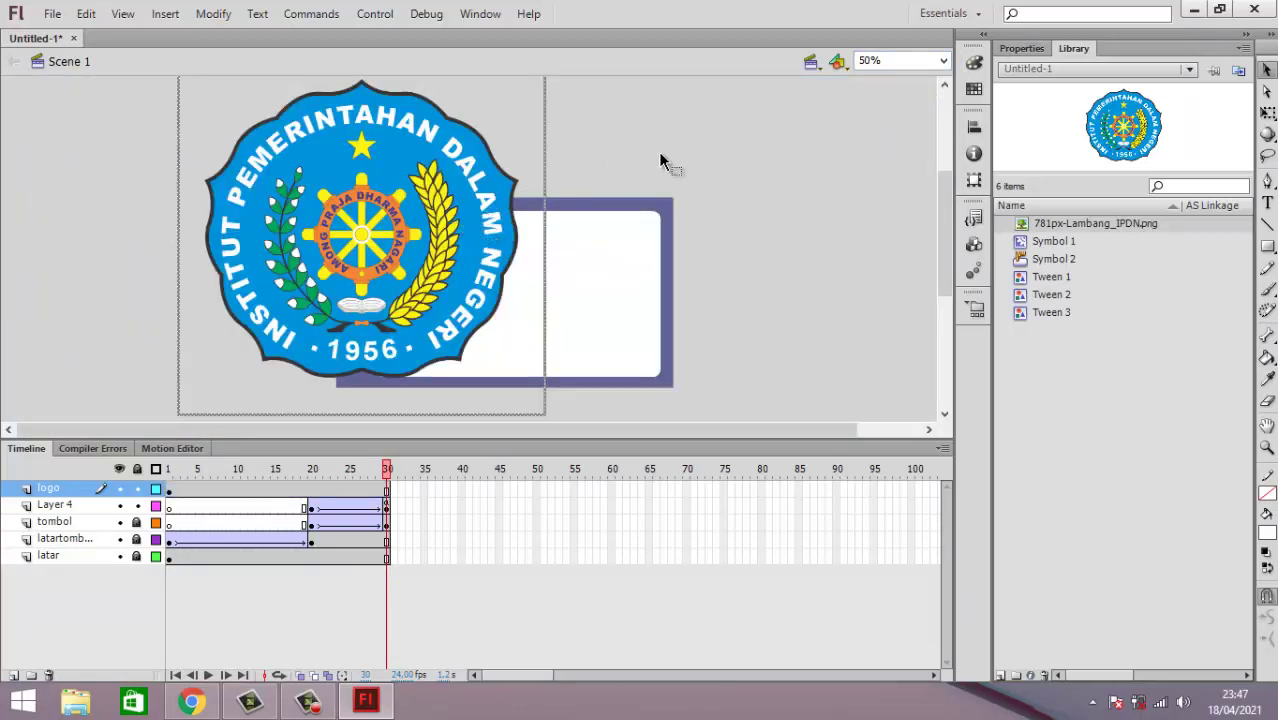
Step: Scale the logo down with Free Transform until it fits in the sidebar above the PROFIL button
click(430, 212)
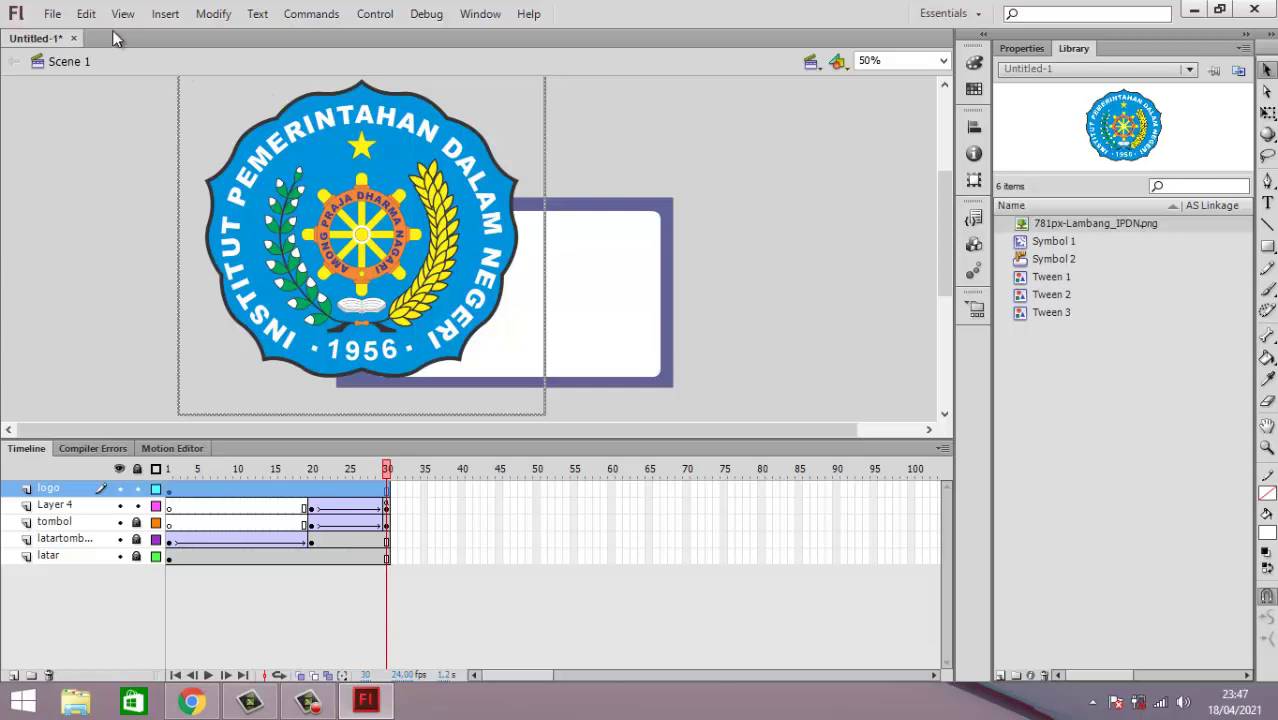
click(87, 14)
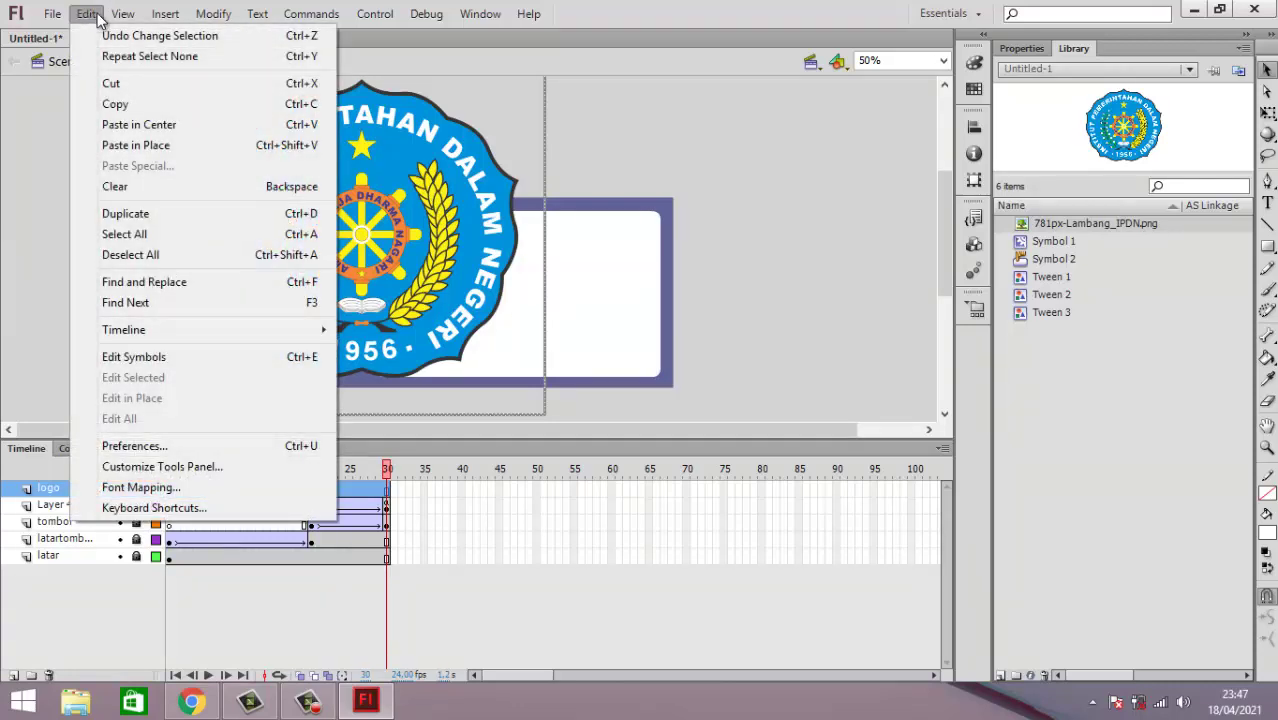
mouse_move(213, 14)
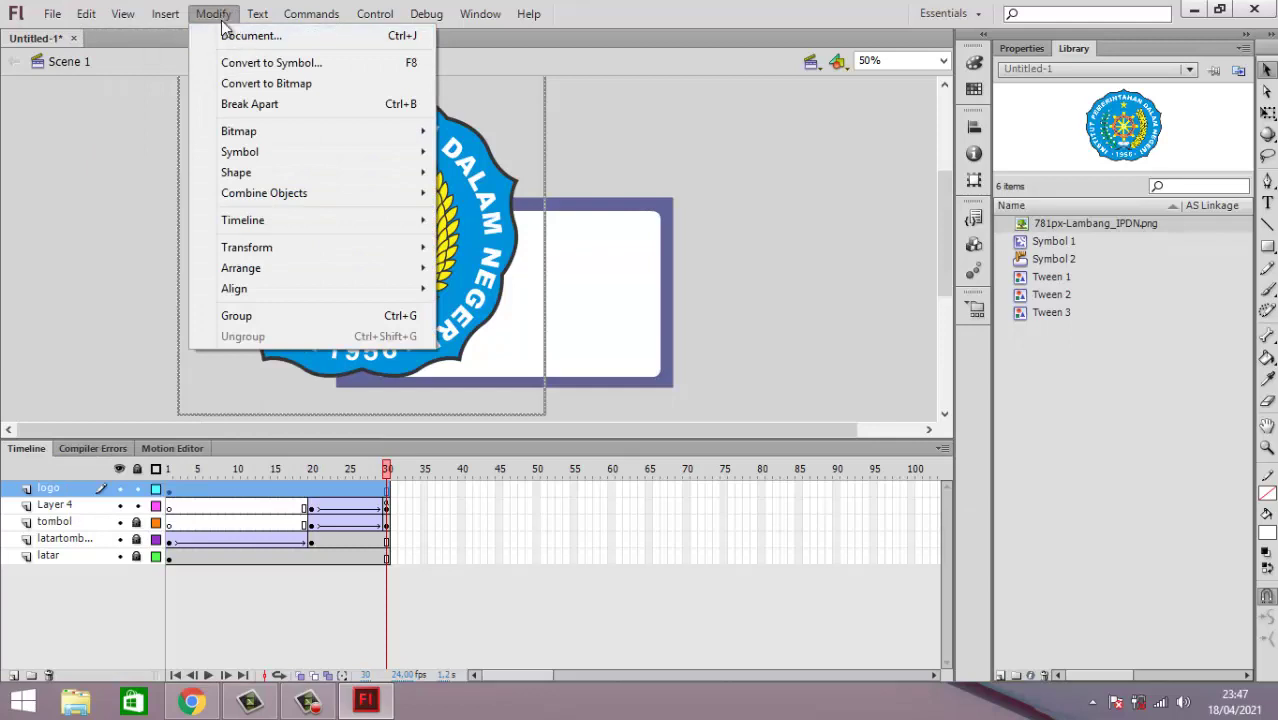
mouse_move(294, 247)
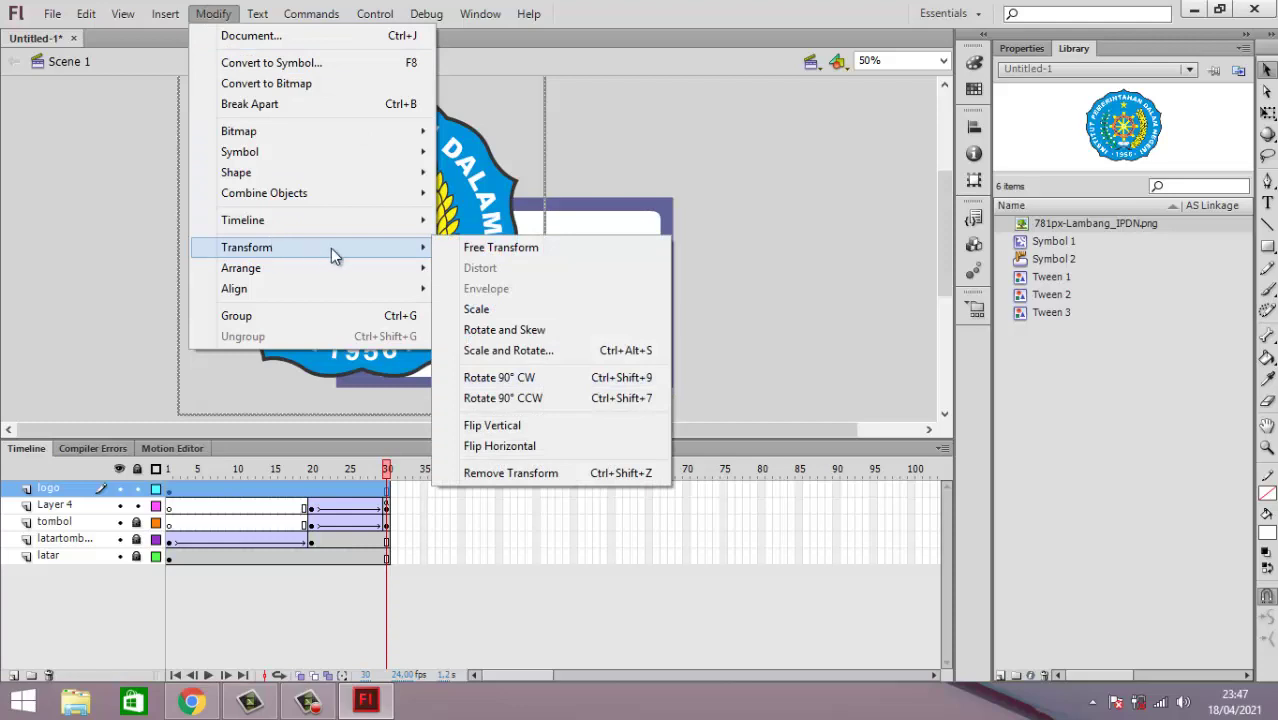
click(583, 248)
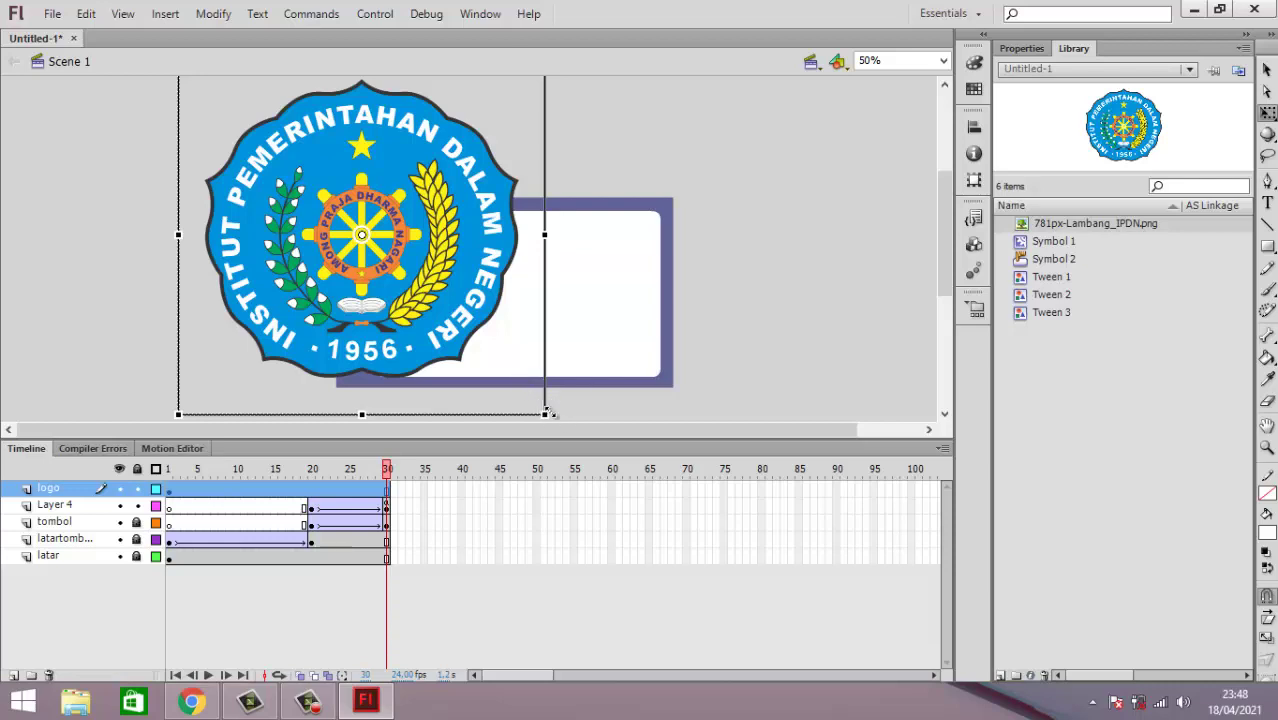
drag(538, 410, 376, 248)
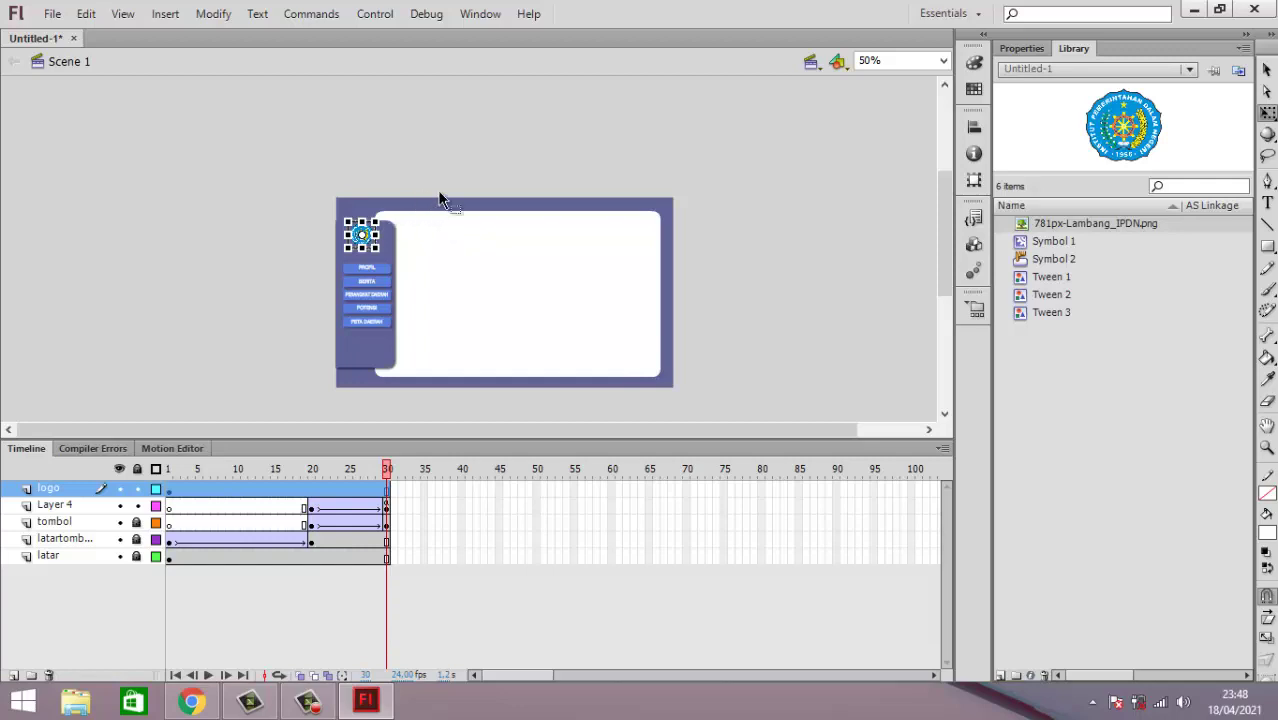
click(544, 136)
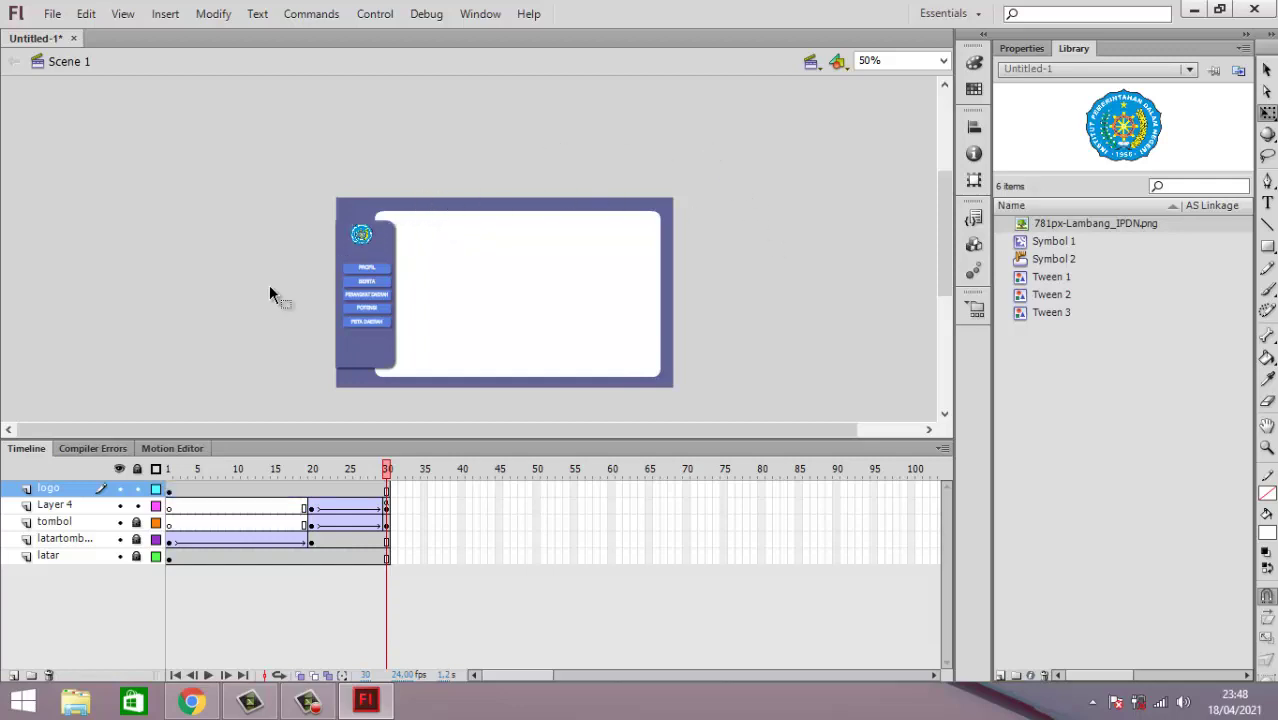
Step: Nudge the small logo down and to the right to centre it above the menu buttons
click(363, 237)
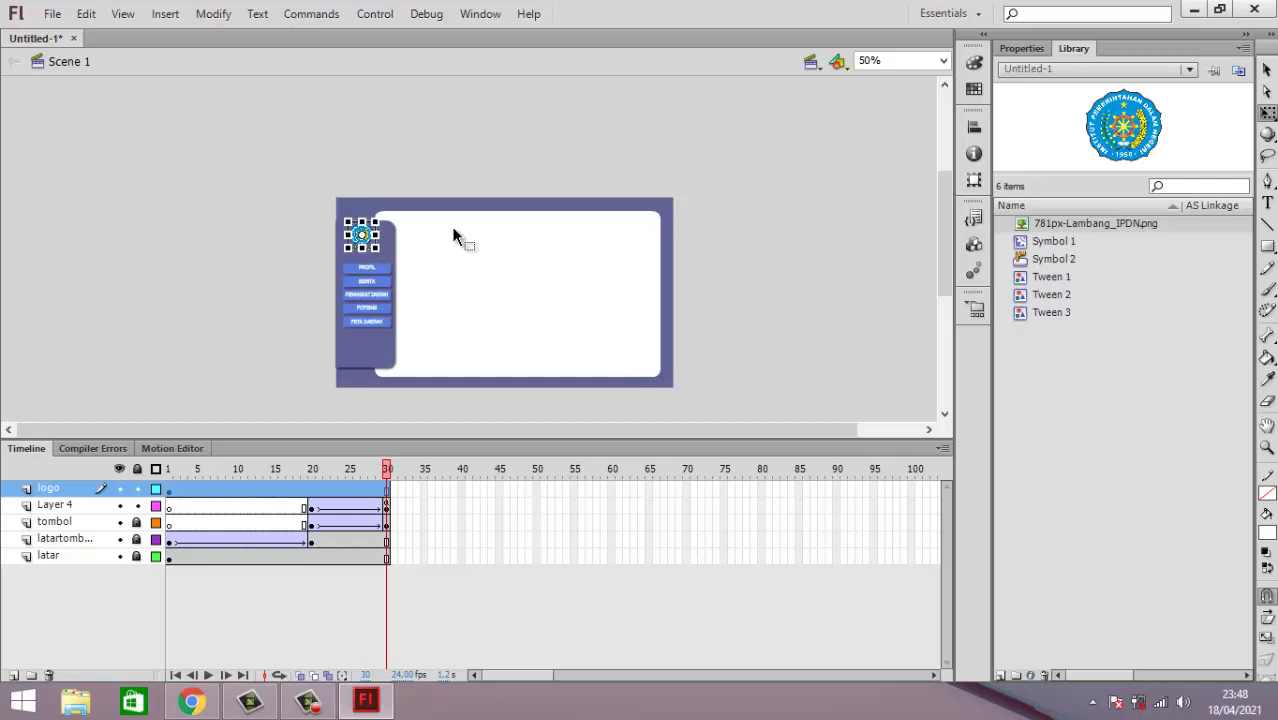
key(Down)
key(Down)
key(Down)
key(Down)
key(Down)
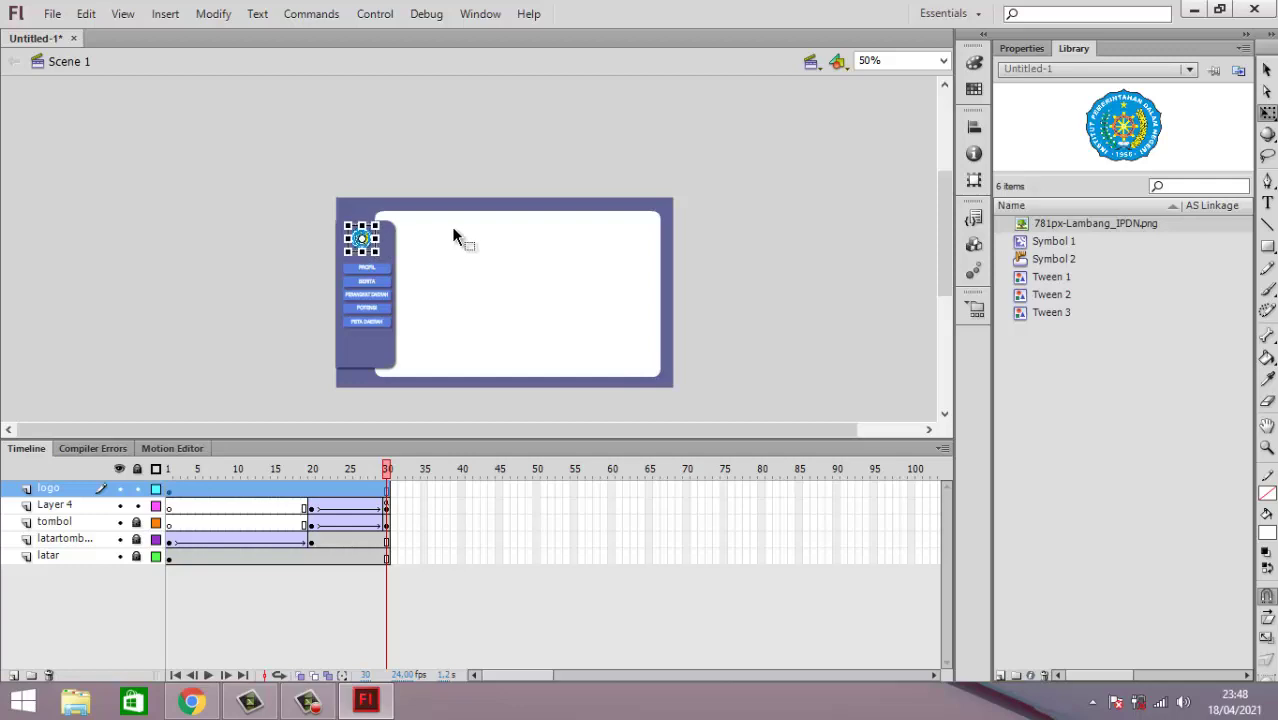
key(Right)
key(Right)
key(Right)
key(Right)
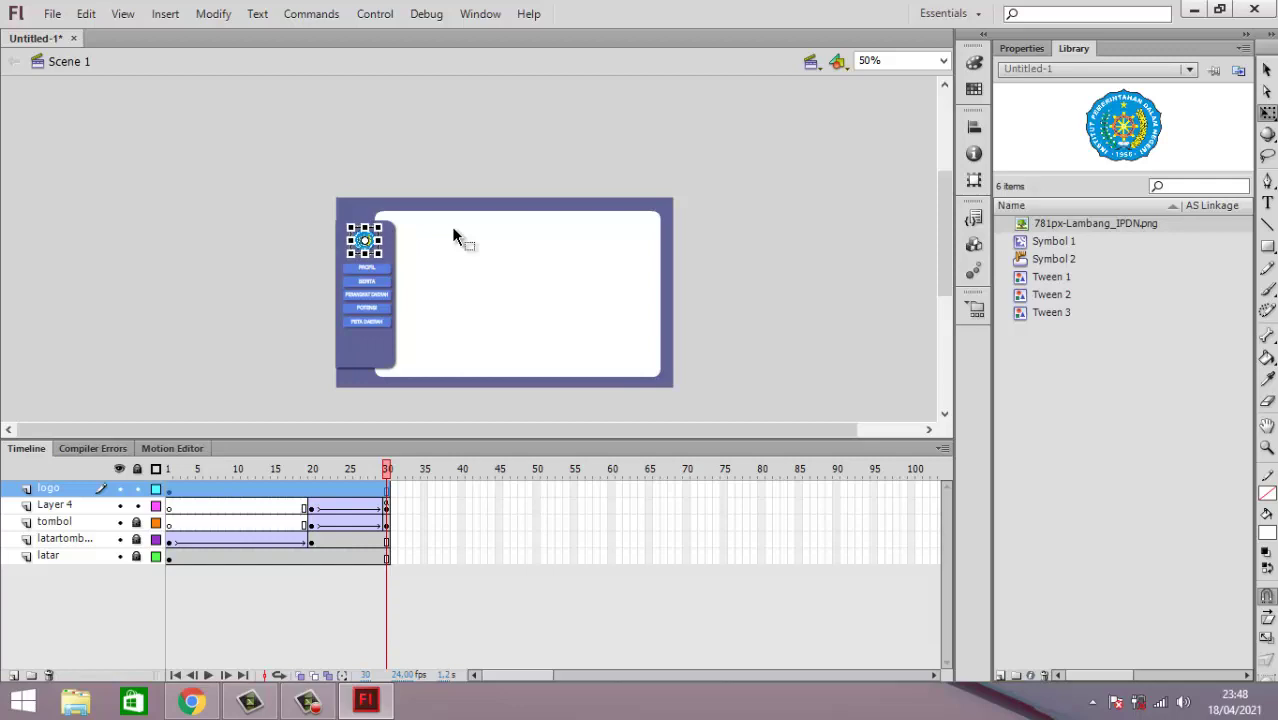
key(Right)
key(Right)
key(Right)
key(Right)
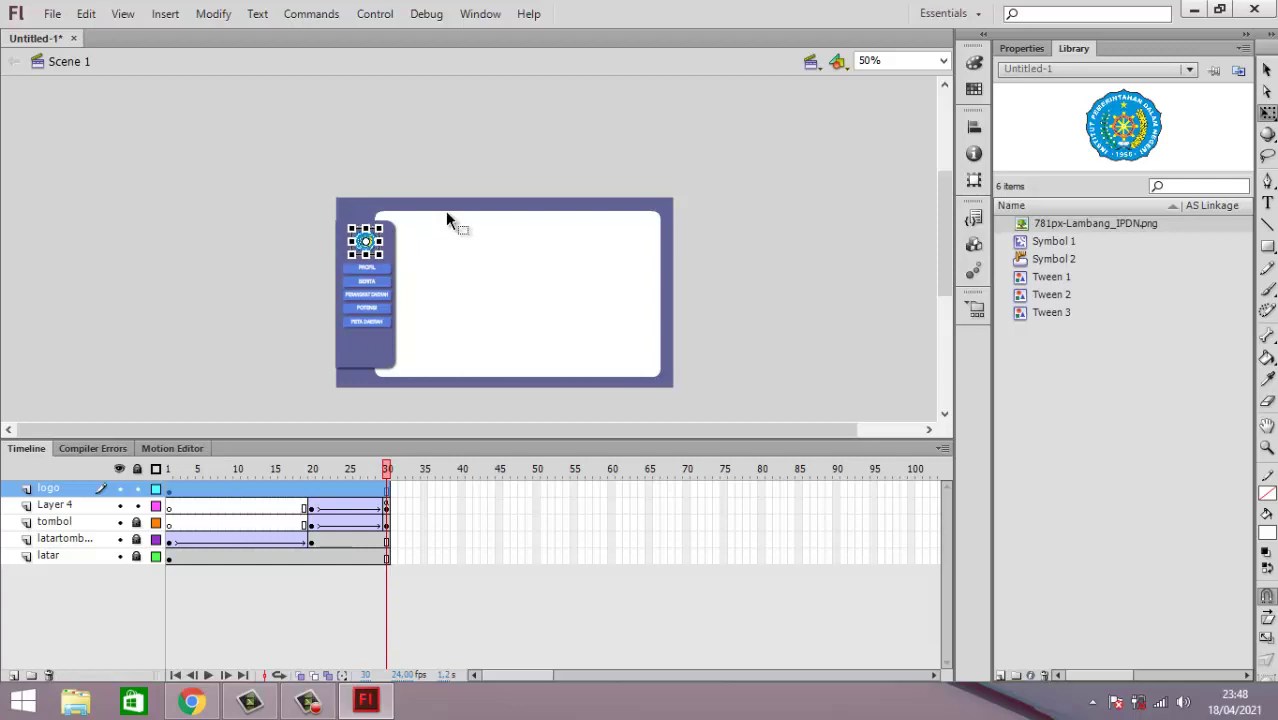
click(230, 202)
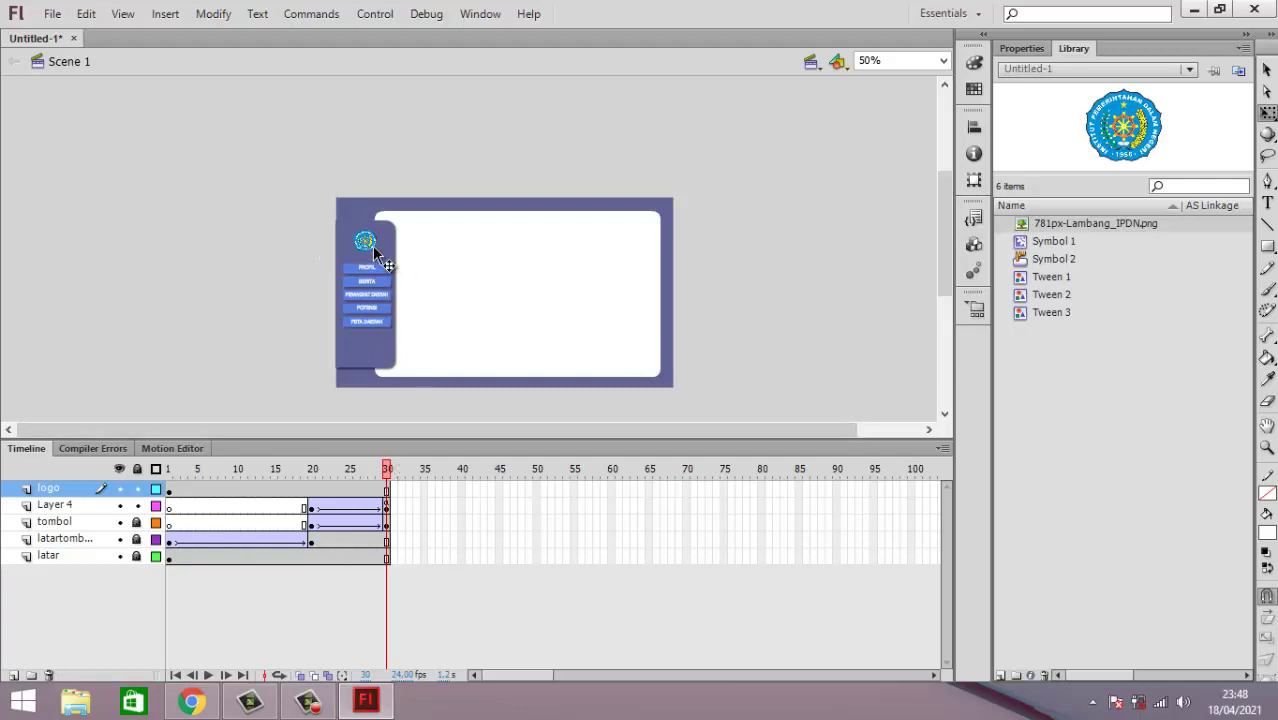
Step: Check the logo layer at frames 1, 20 and 30, and cut the logo from the stage
click(170, 490)
click(170, 490)
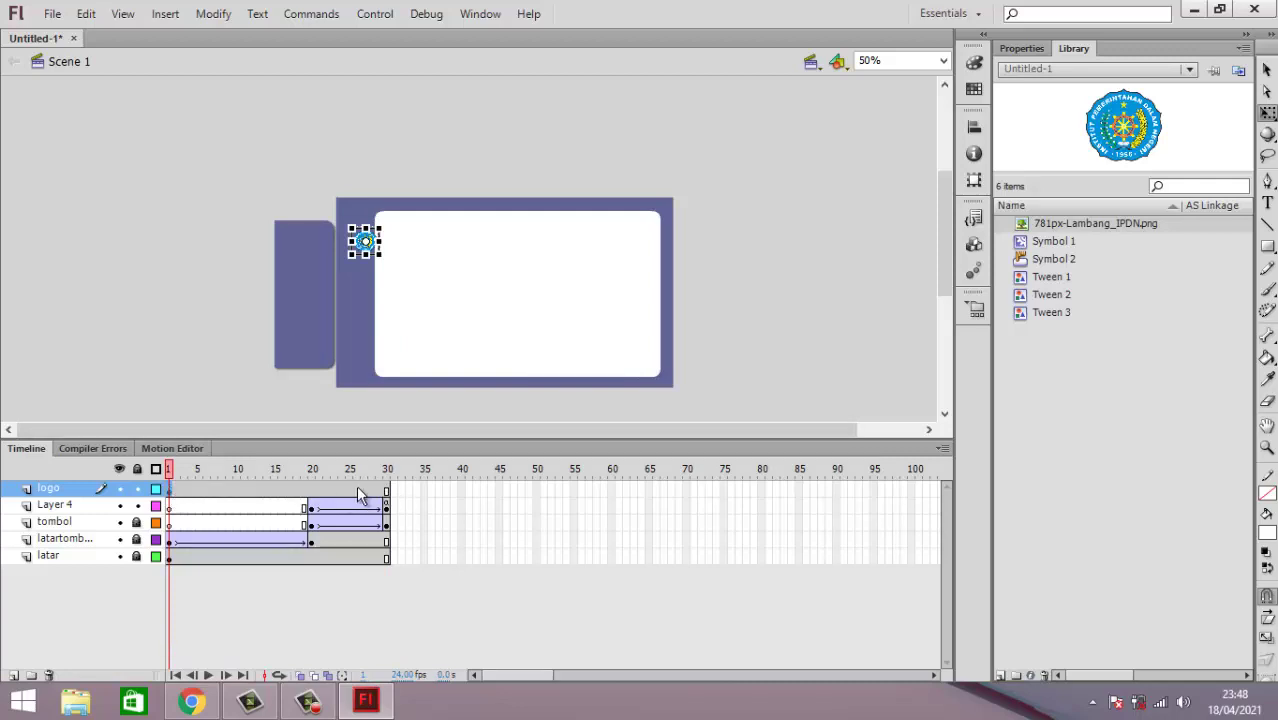
click(313, 490)
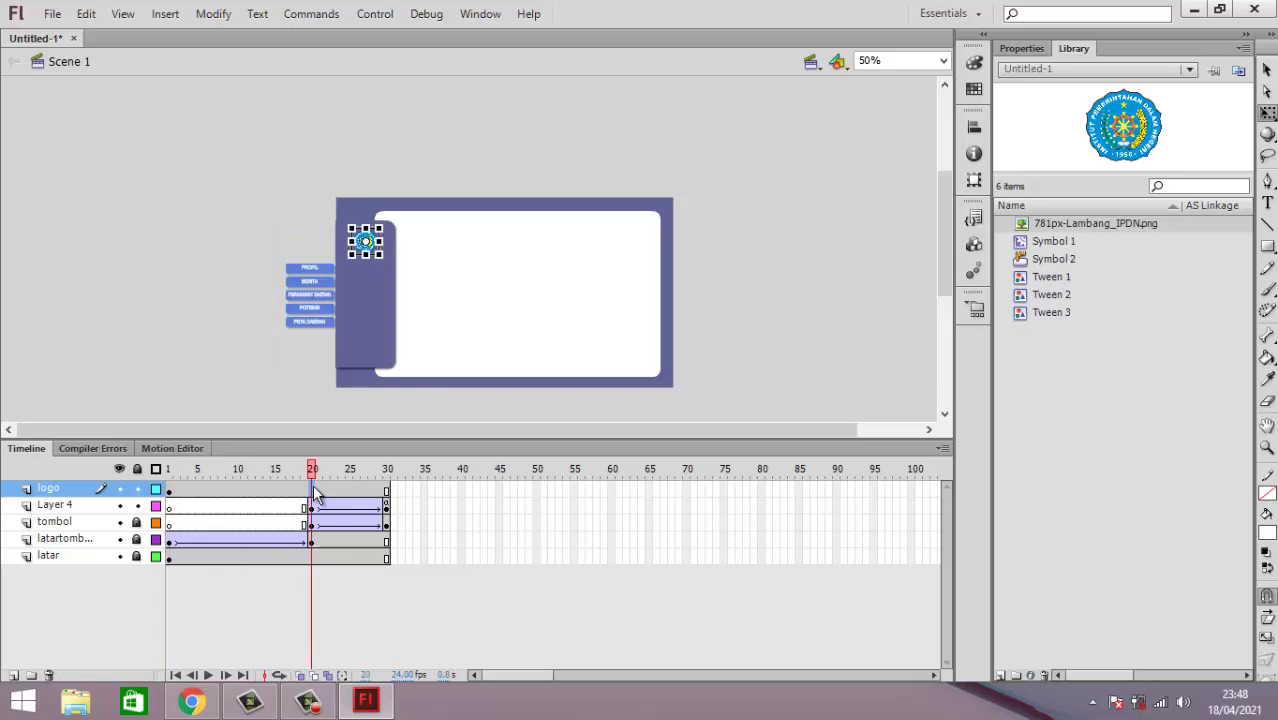
click(388, 490)
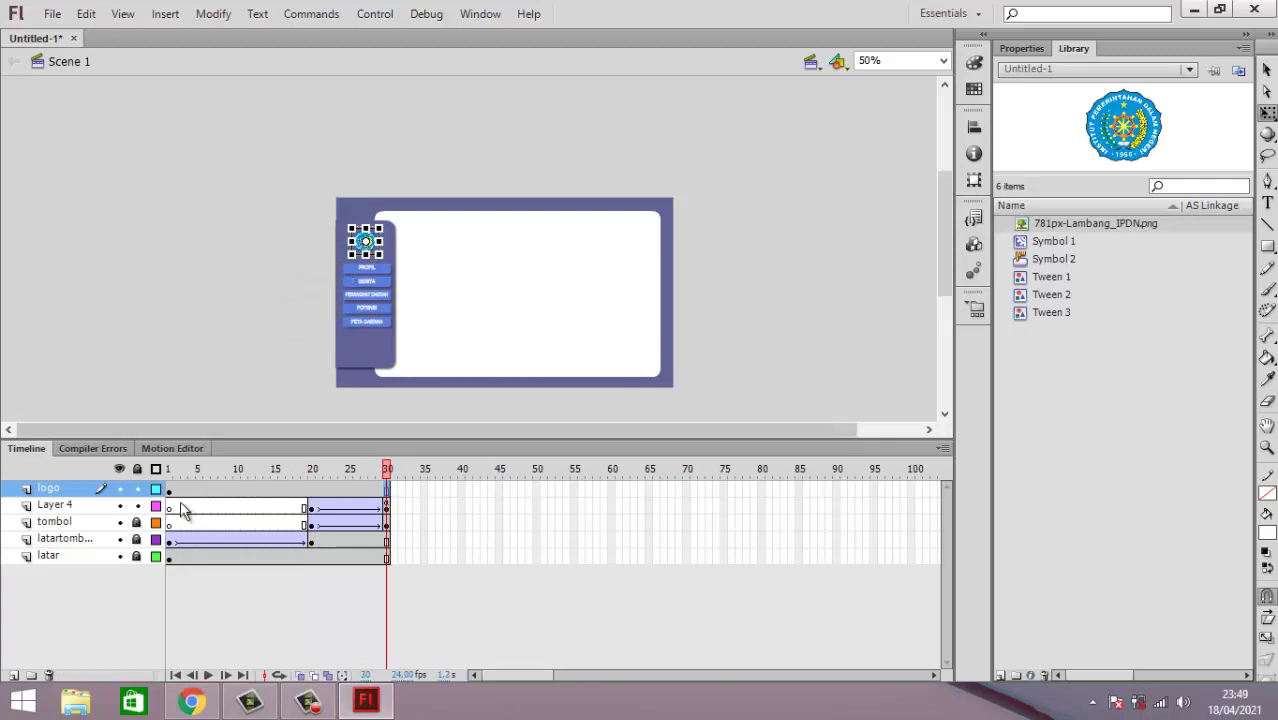
click(82, 489)
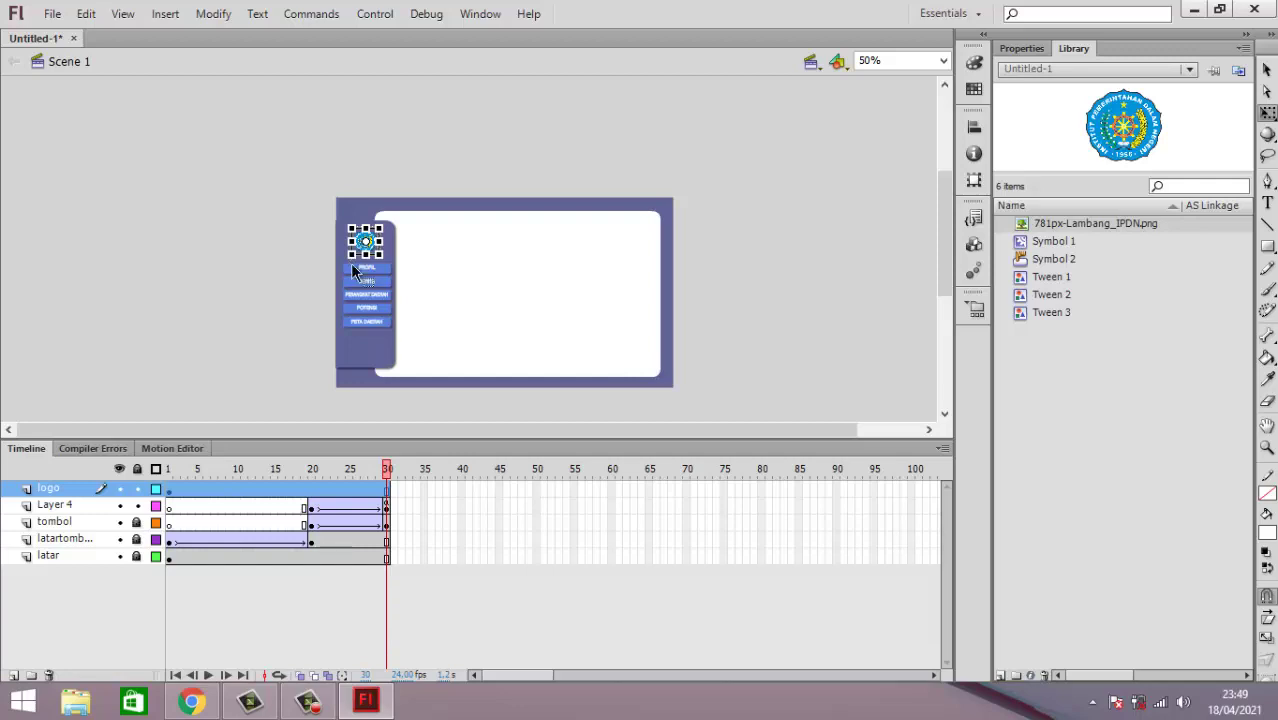
key(Delete)
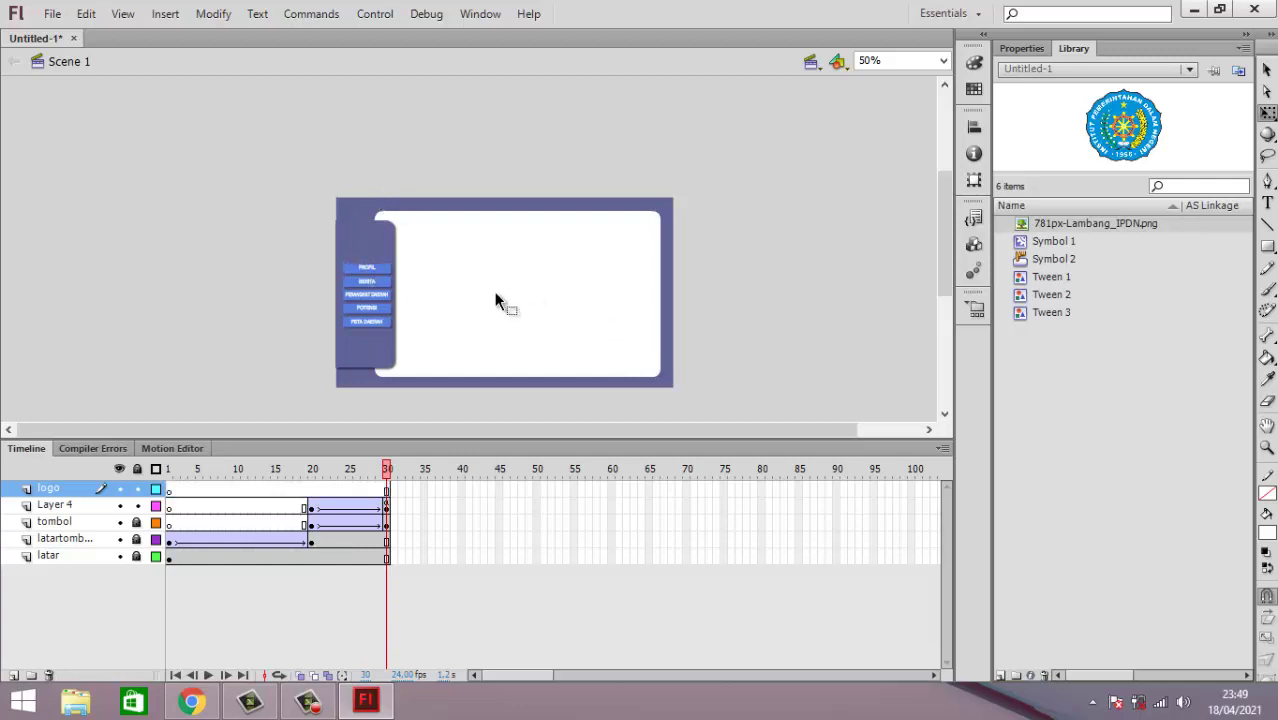
Step: Insert a keyframe at frame 30 of the logo layer and paste the logo in place there
click(389, 489)
right_click(389, 490)
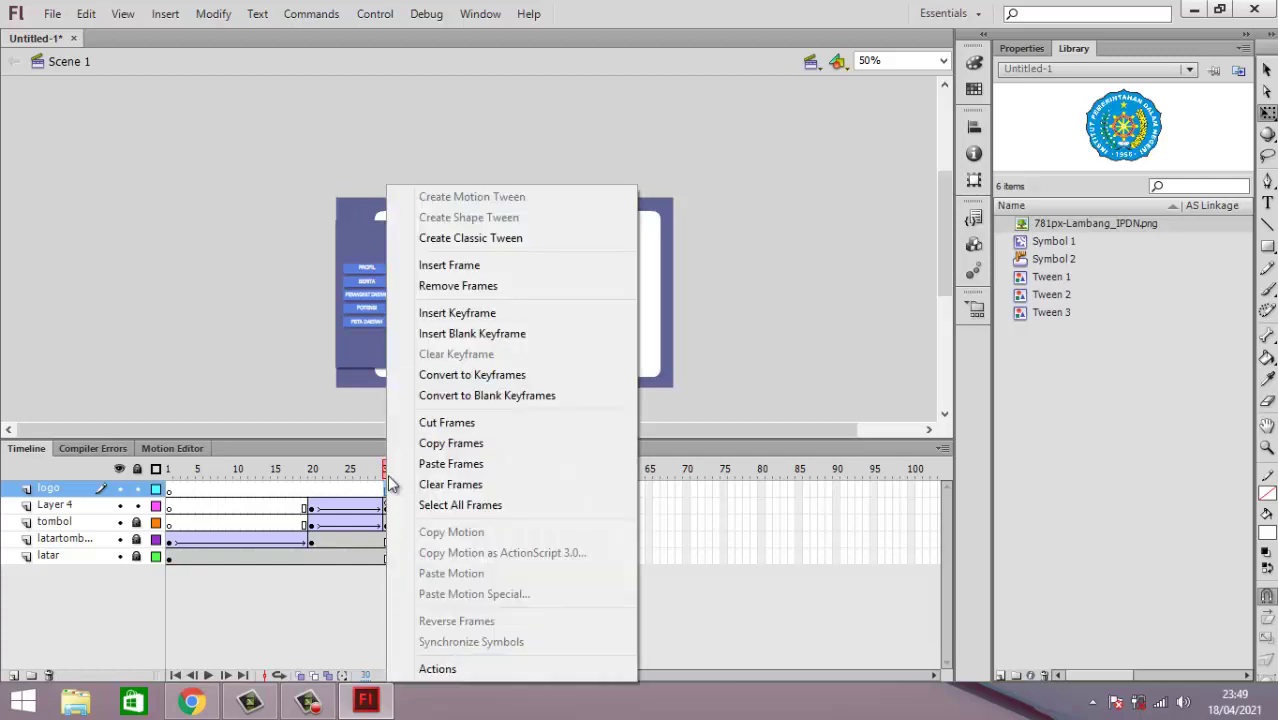
click(521, 320)
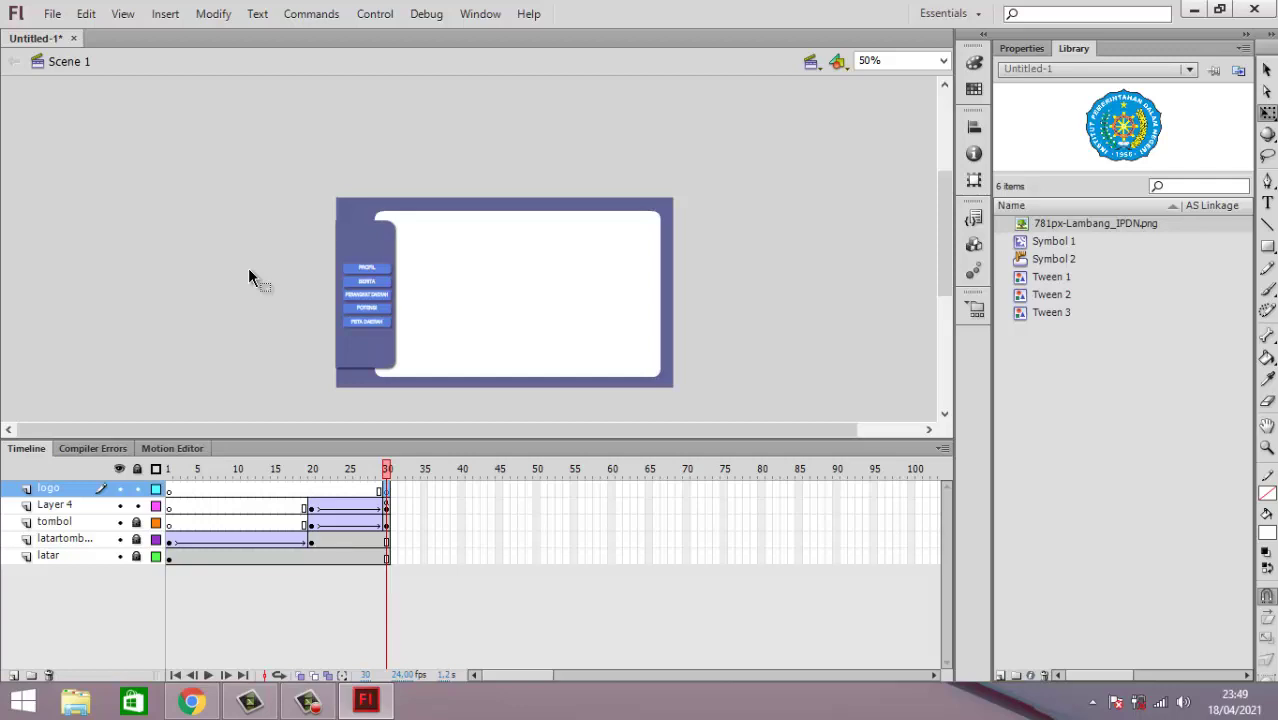
key(ctrl+shift+v)
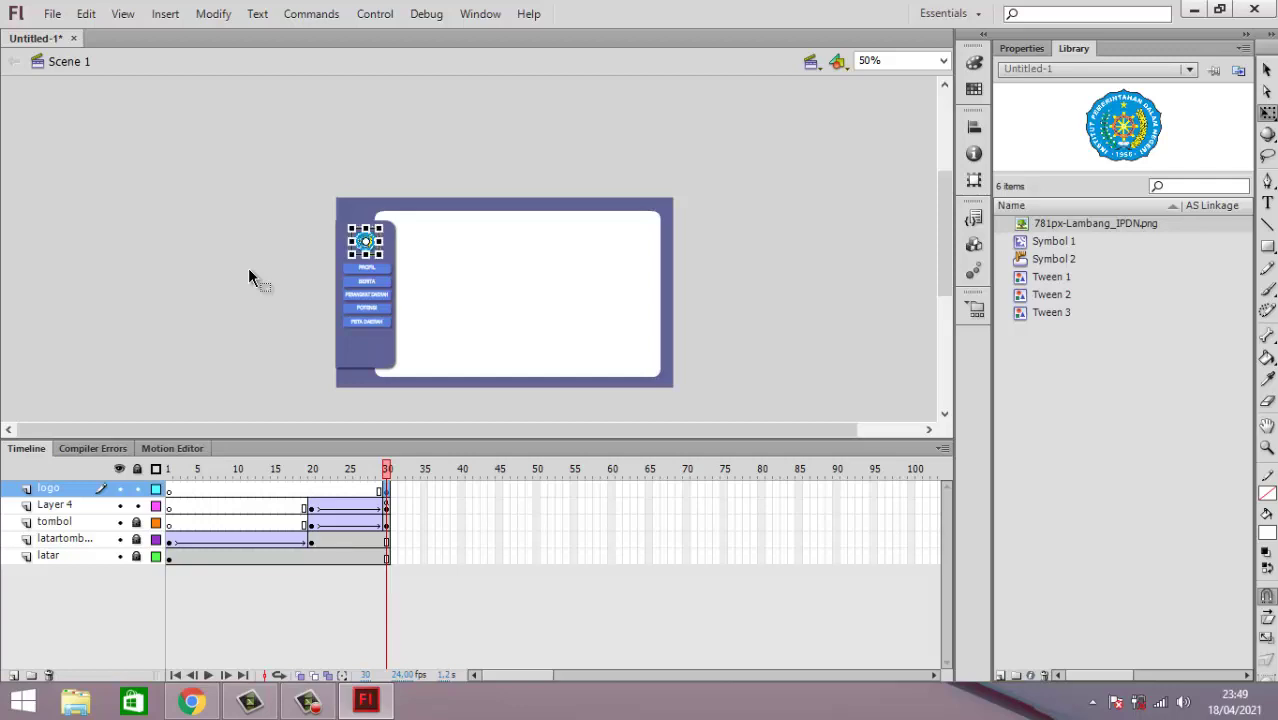
click(228, 325)
click(388, 491)
Step: Enlarge the logo slightly about its centre to fill the sidebar space above the PROFIL button
click(943, 61)
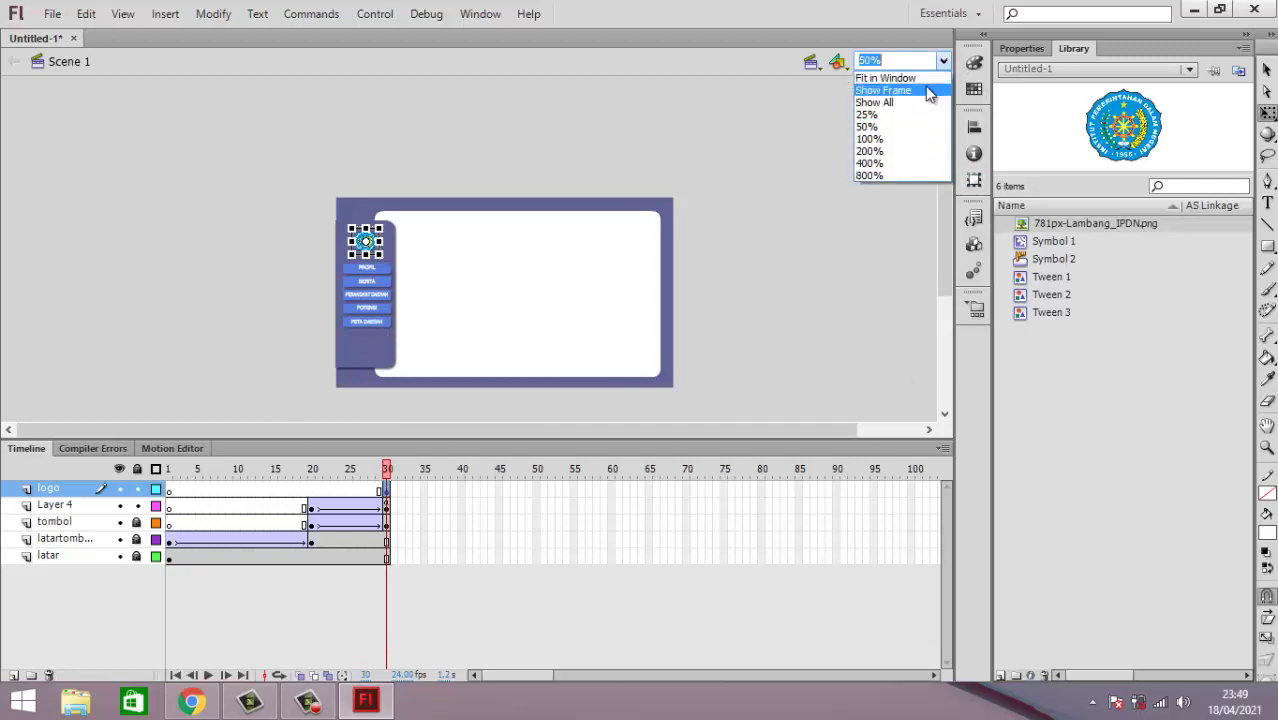
click(912, 75)
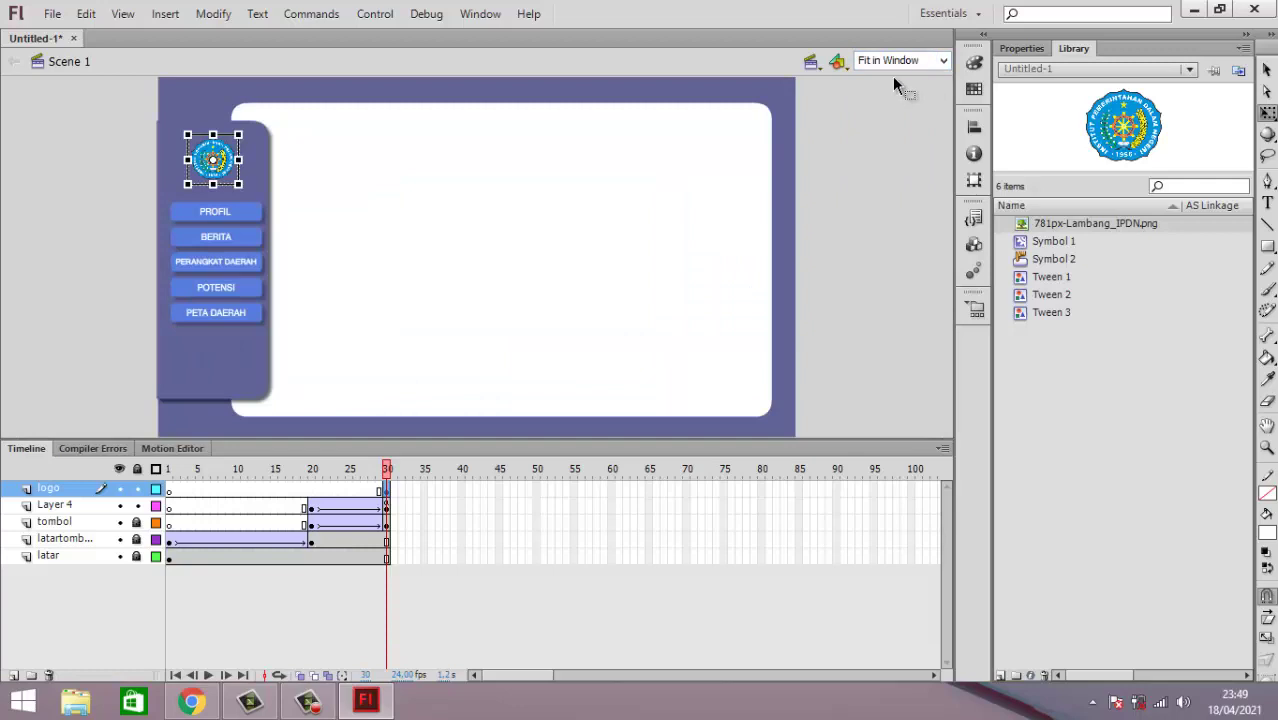
click(123, 190)
click(223, 160)
mouse_move(252, 190)
mouse_down()
mouse_move(260, 199)
mouse_move(248, 193)
mouse_up()
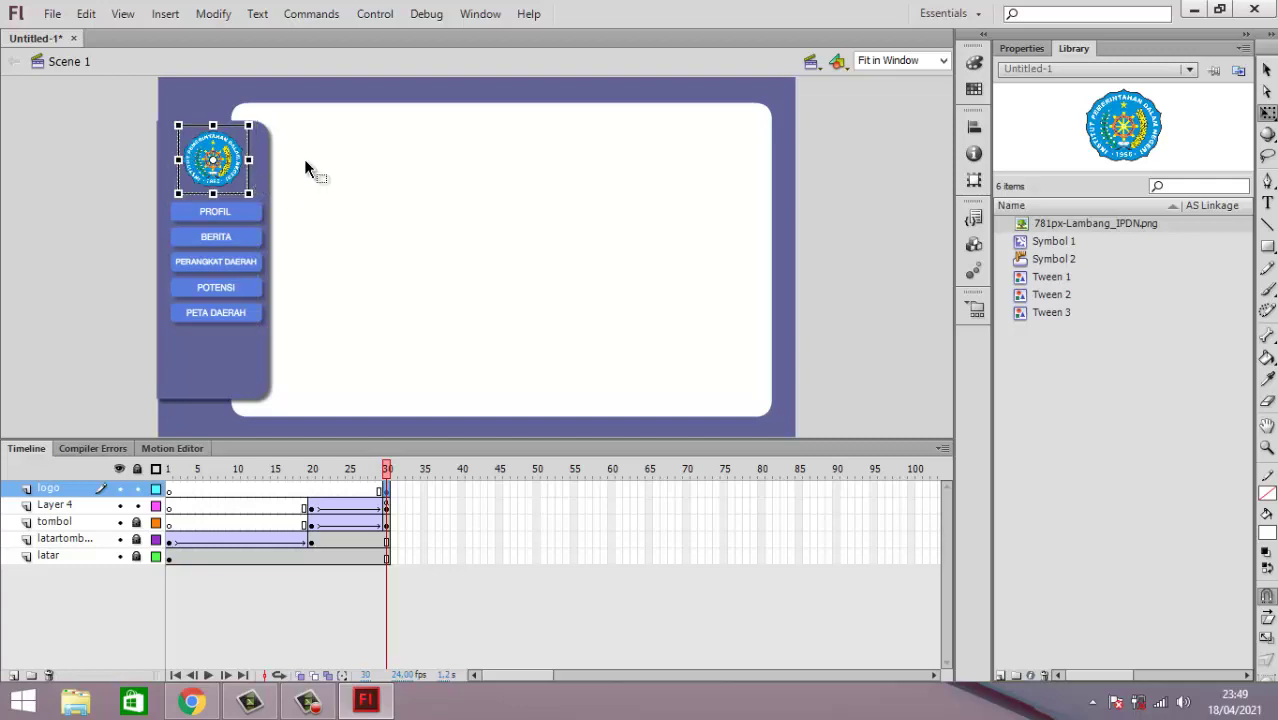
click(114, 174)
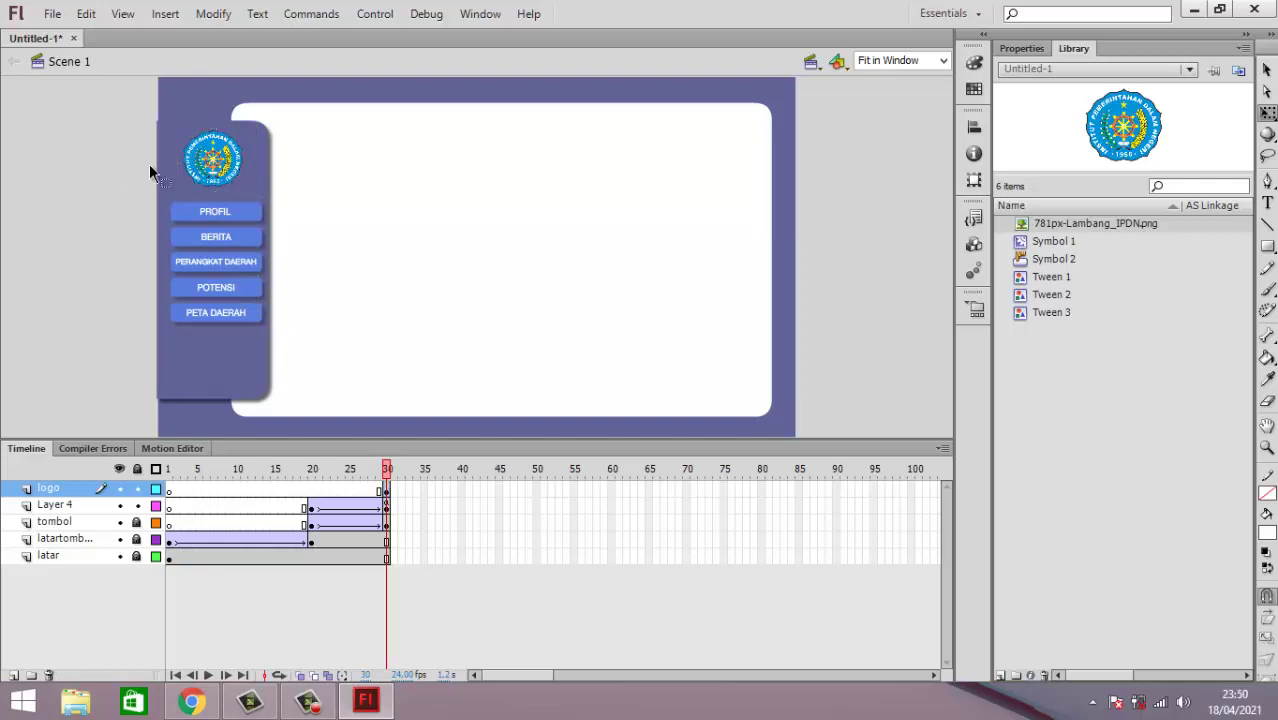
Step: Move the enlarged logo on frame 30 slightly upward, away from the PROFIL button
click(219, 162)
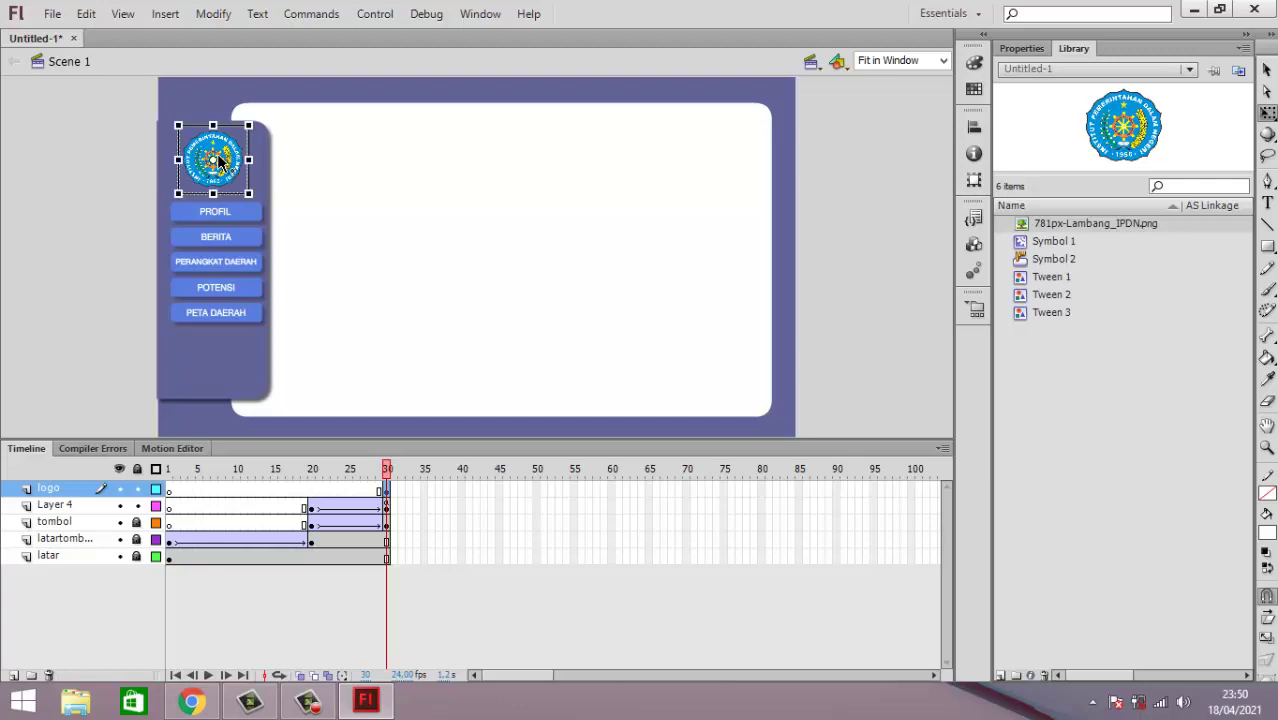
drag(219, 162, 219, 160)
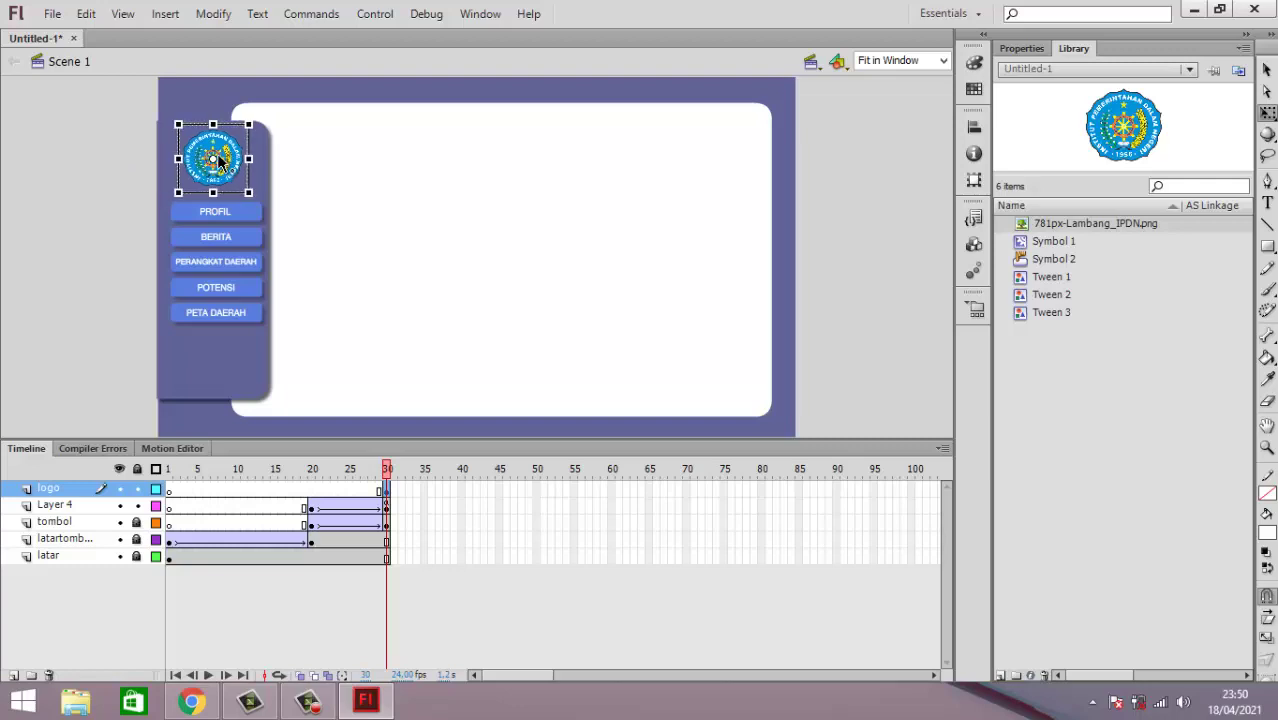
click(95, 176)
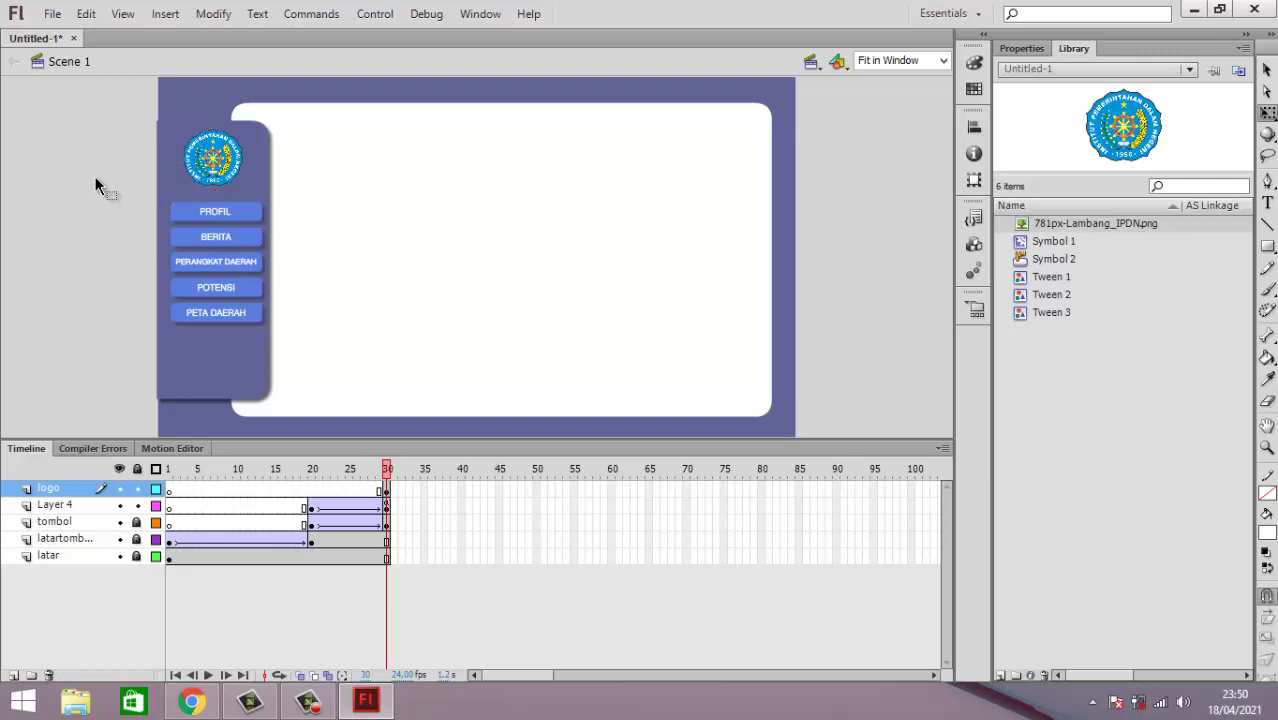
click(387, 492)
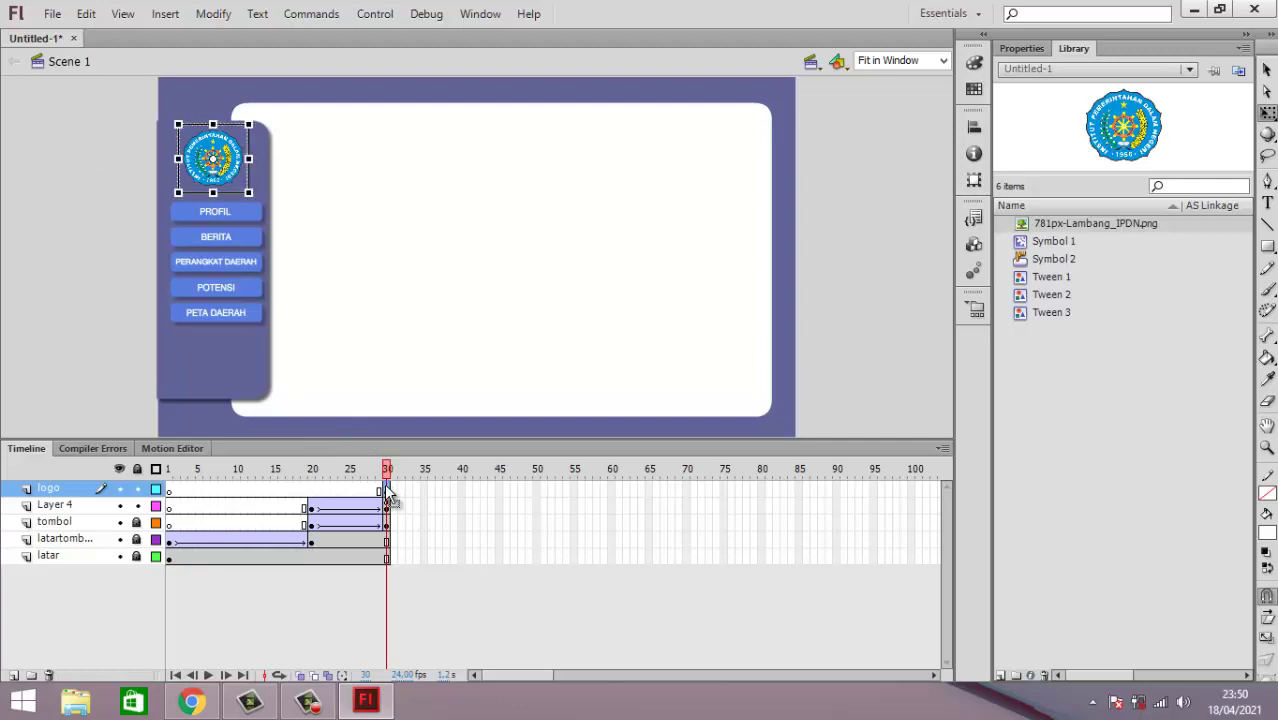
click(74, 237)
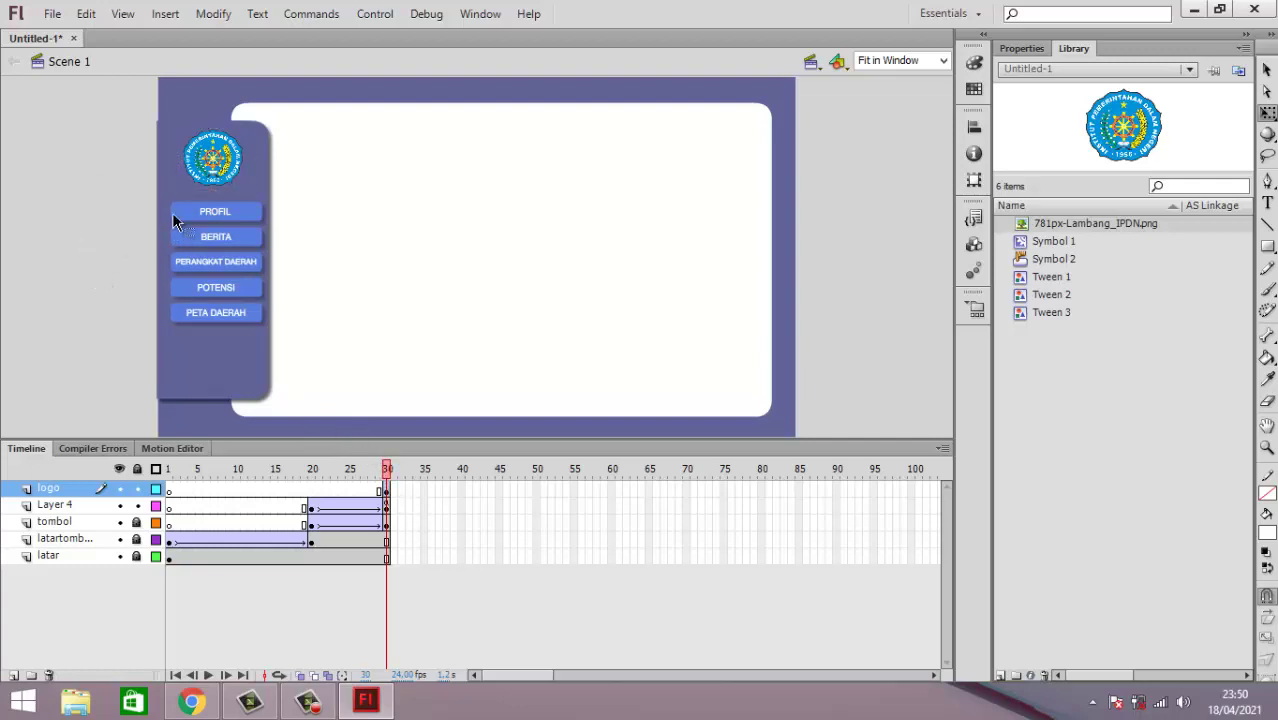
Step: Enlarge the logo on frame 30 about its centre to roughly 97 by 95 px, within the sidebar's width
click(210, 152)
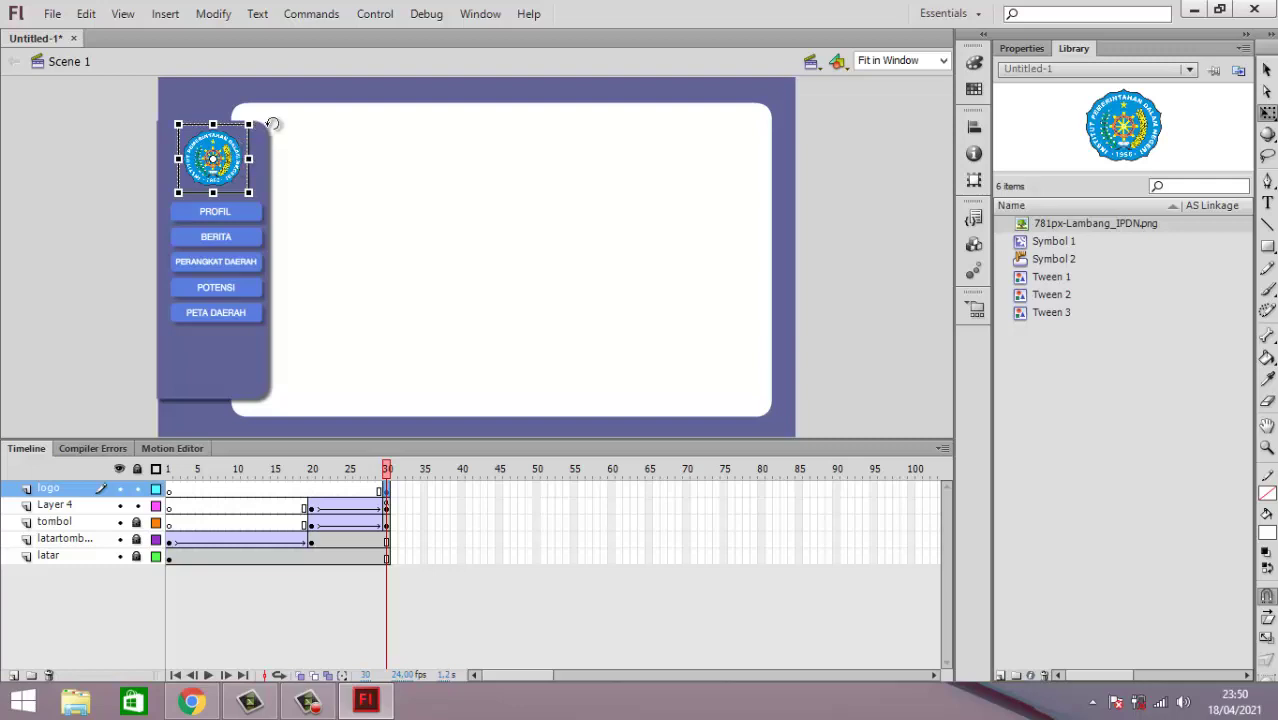
drag(250, 124, 255, 121)
drag(270, 119, 278, 105)
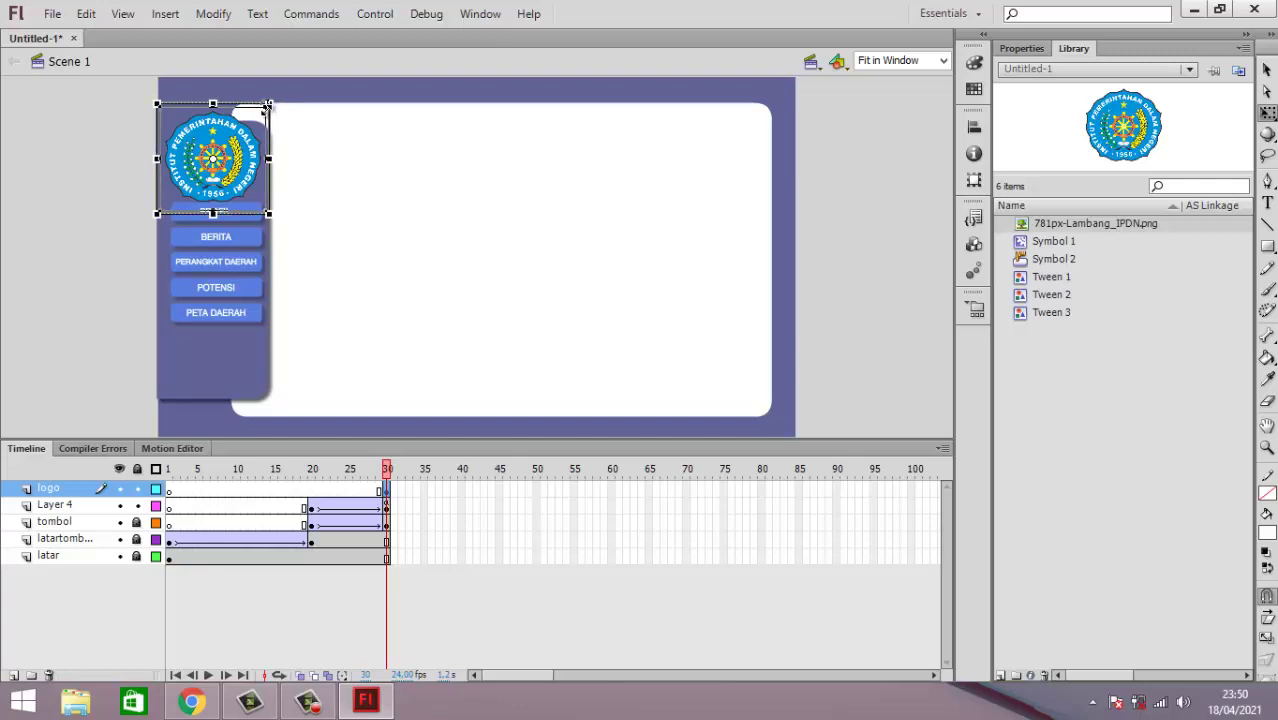
drag(268, 103, 256, 118)
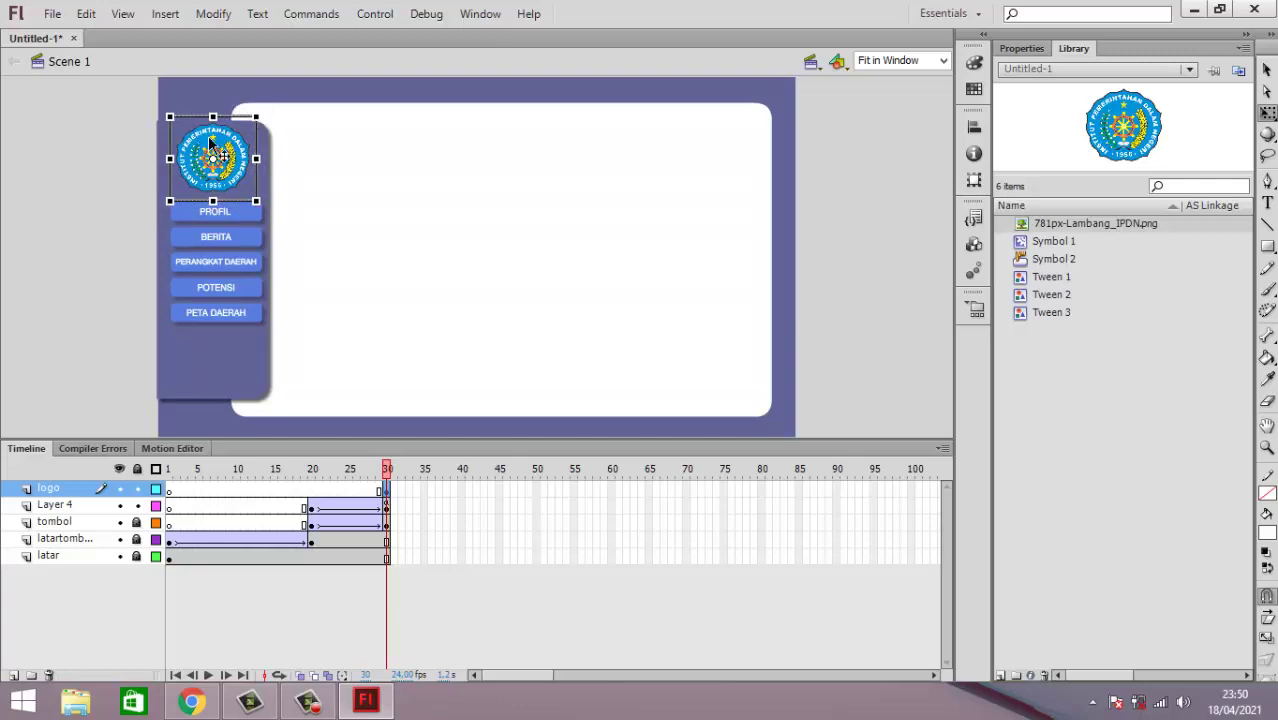
Step: Nudge the enlarged logo slightly downward to about Y 91.5, centring it between the sidebar's upper edge and the PROFIL button
click(105, 175)
click(208, 178)
key(Down)
key(Down)
key(Down)
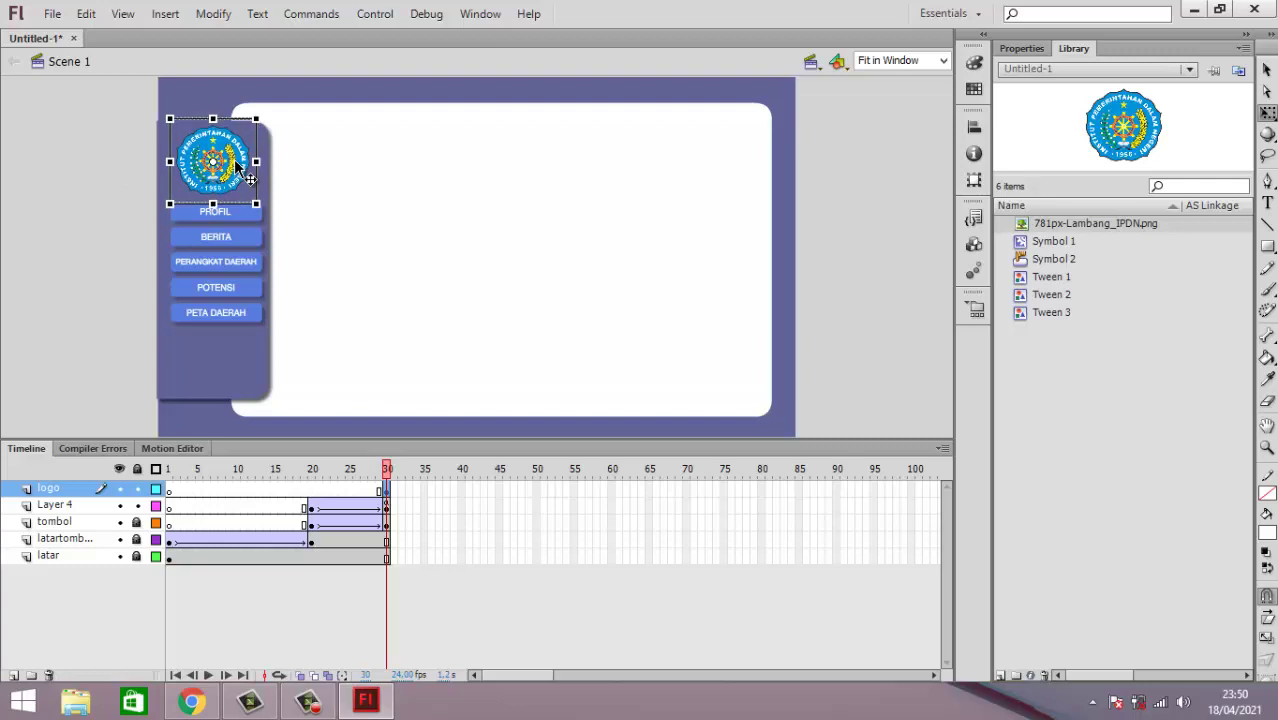
key(Down)
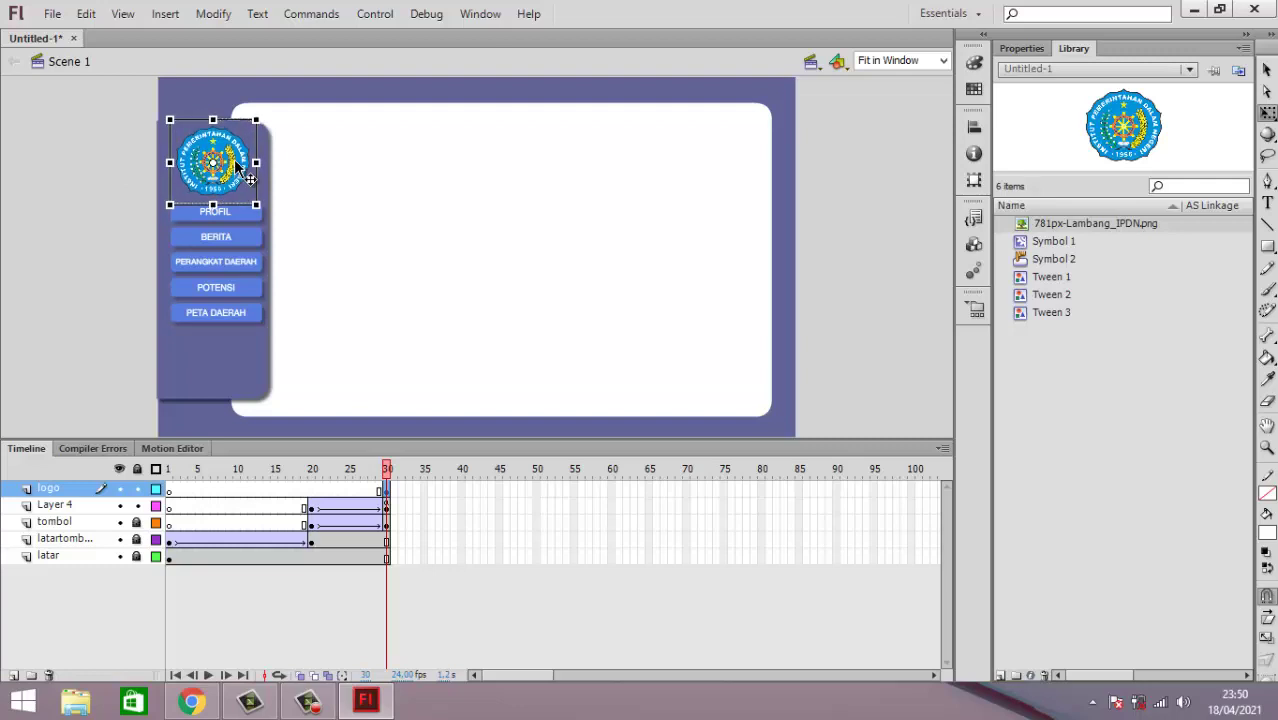
key(Up)
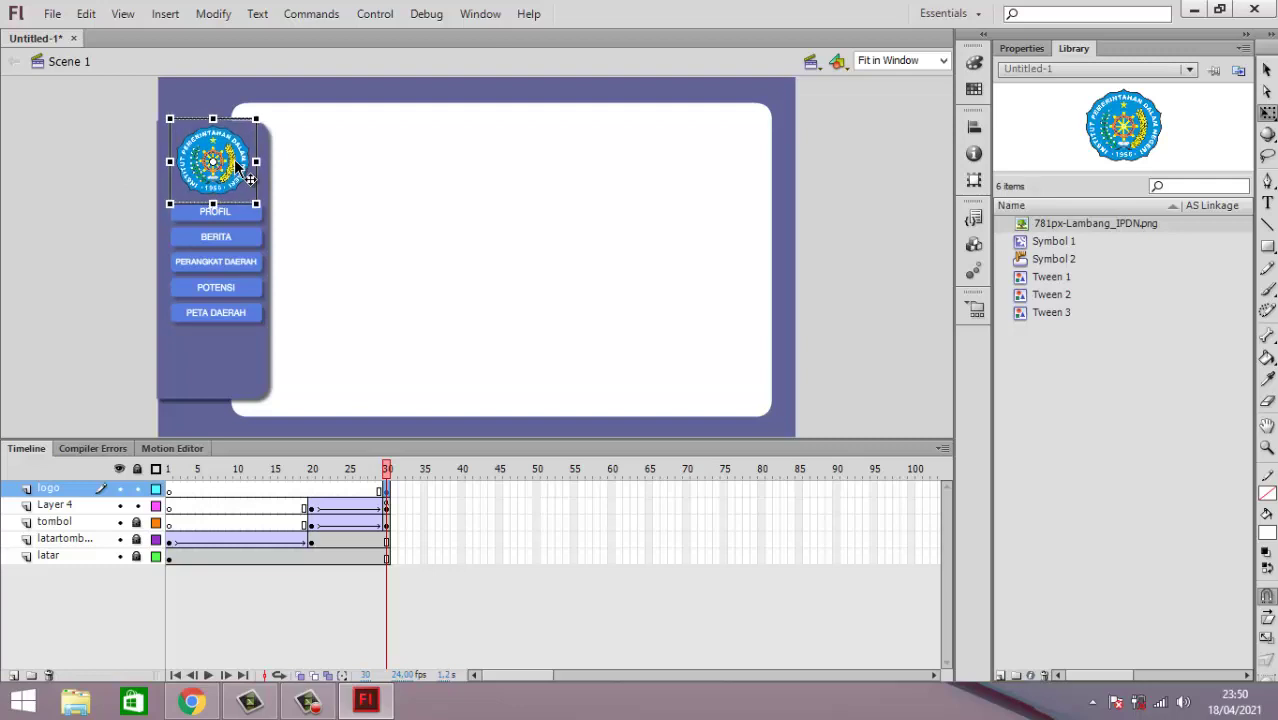
click(95, 142)
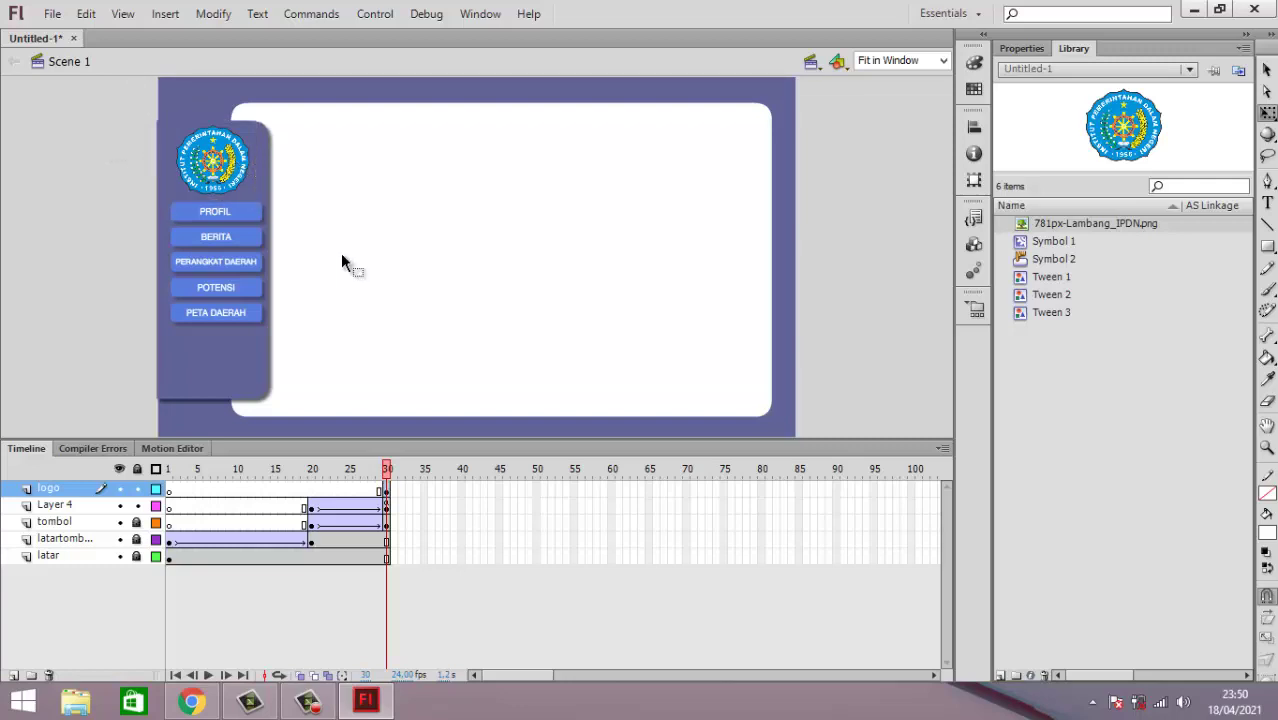
Step: Convert the logo on the stage into a Movie Clip symbol, keeping the name Symbol 3
click(228, 171)
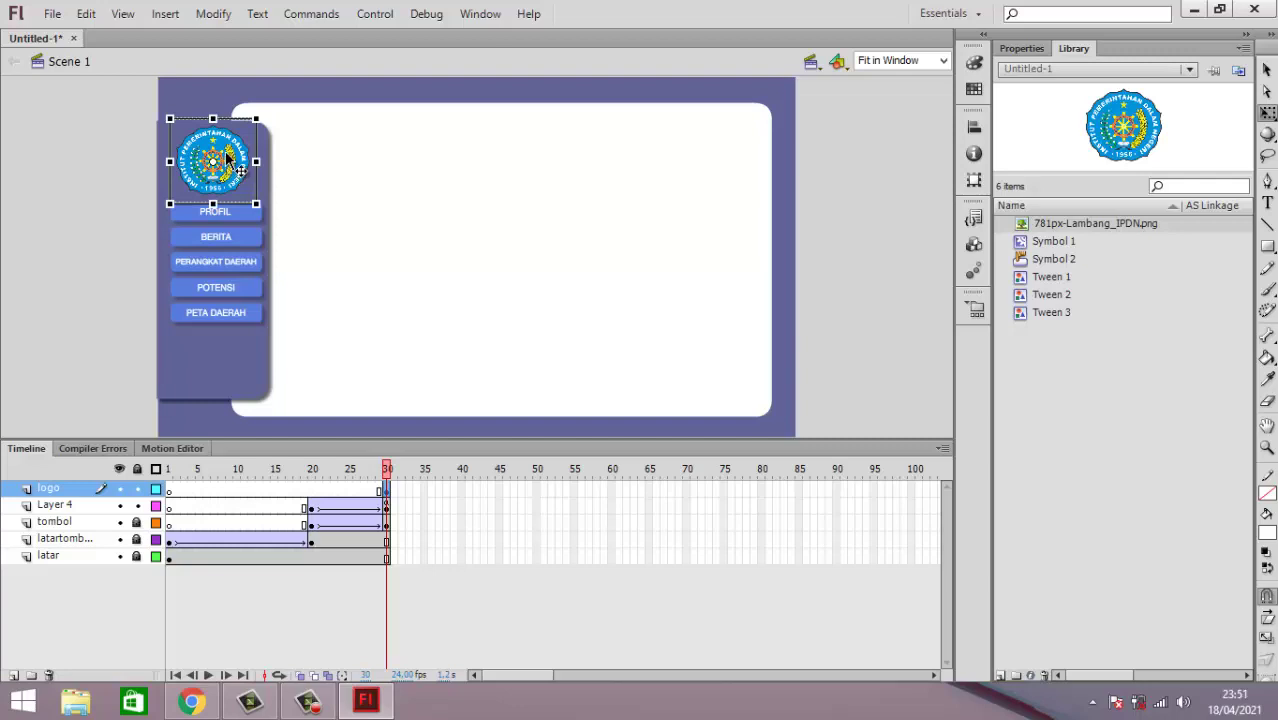
right_click(228, 160)
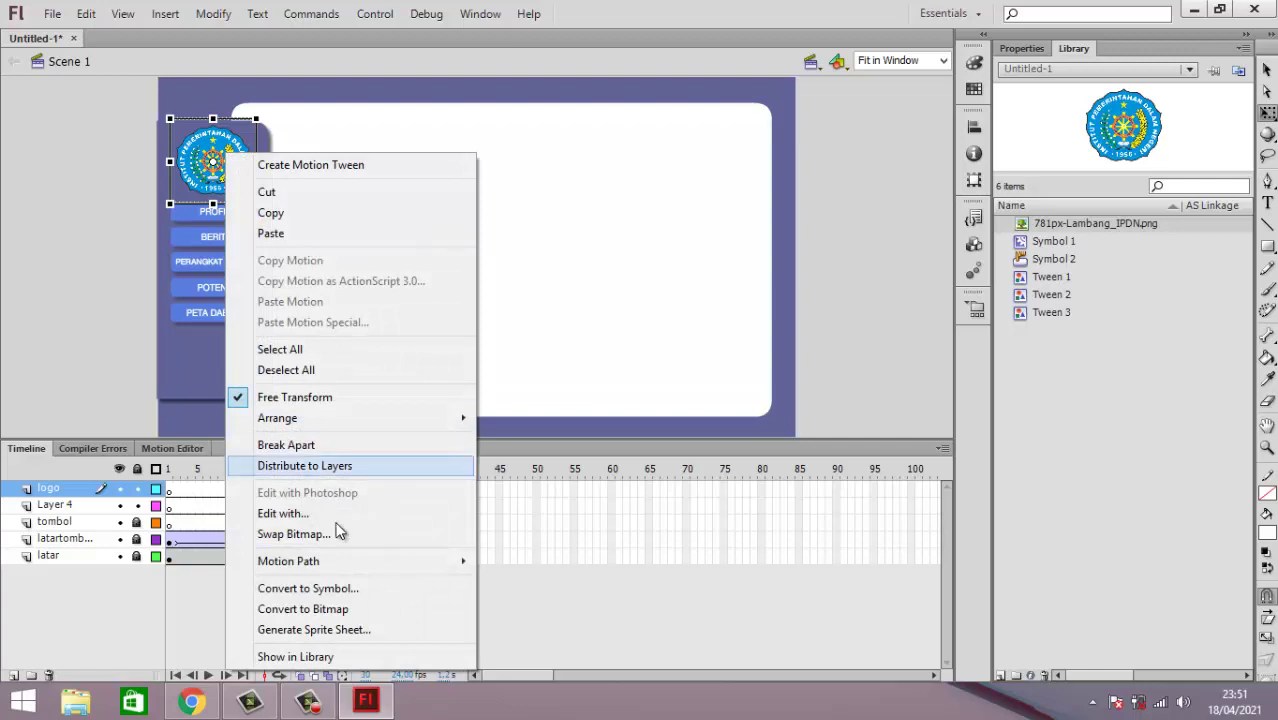
click(318, 587)
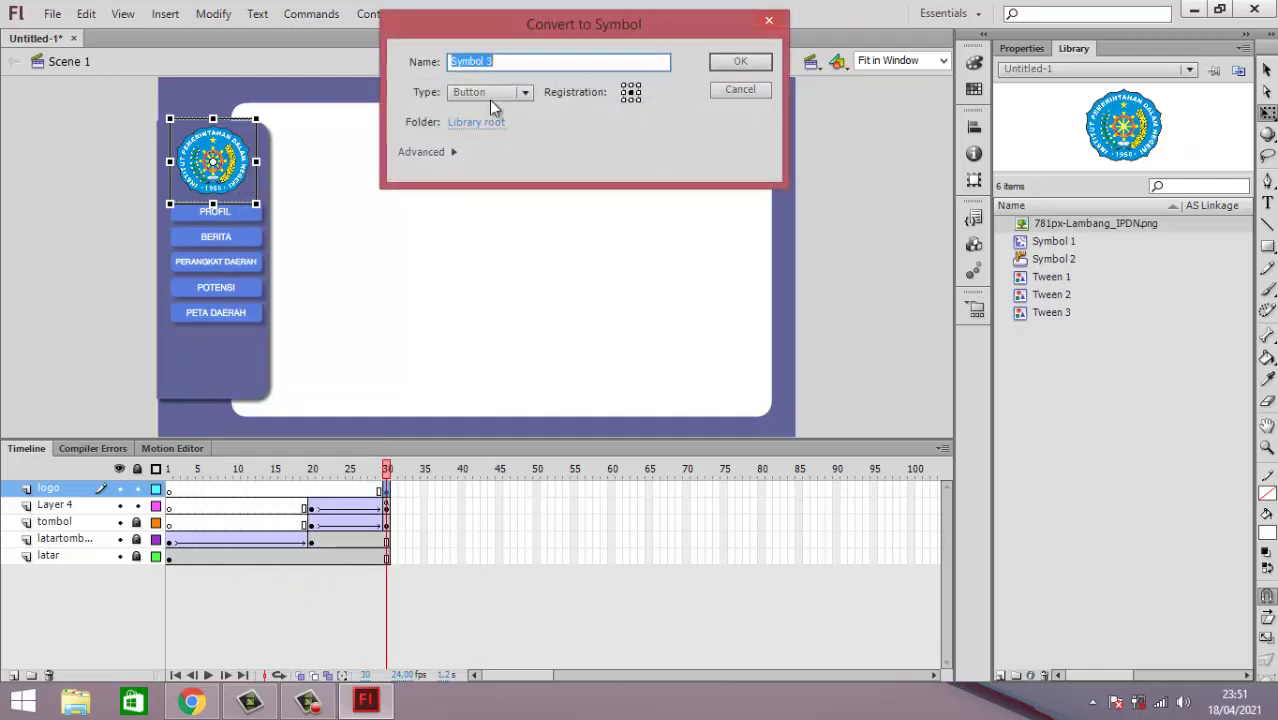
click(492, 91)
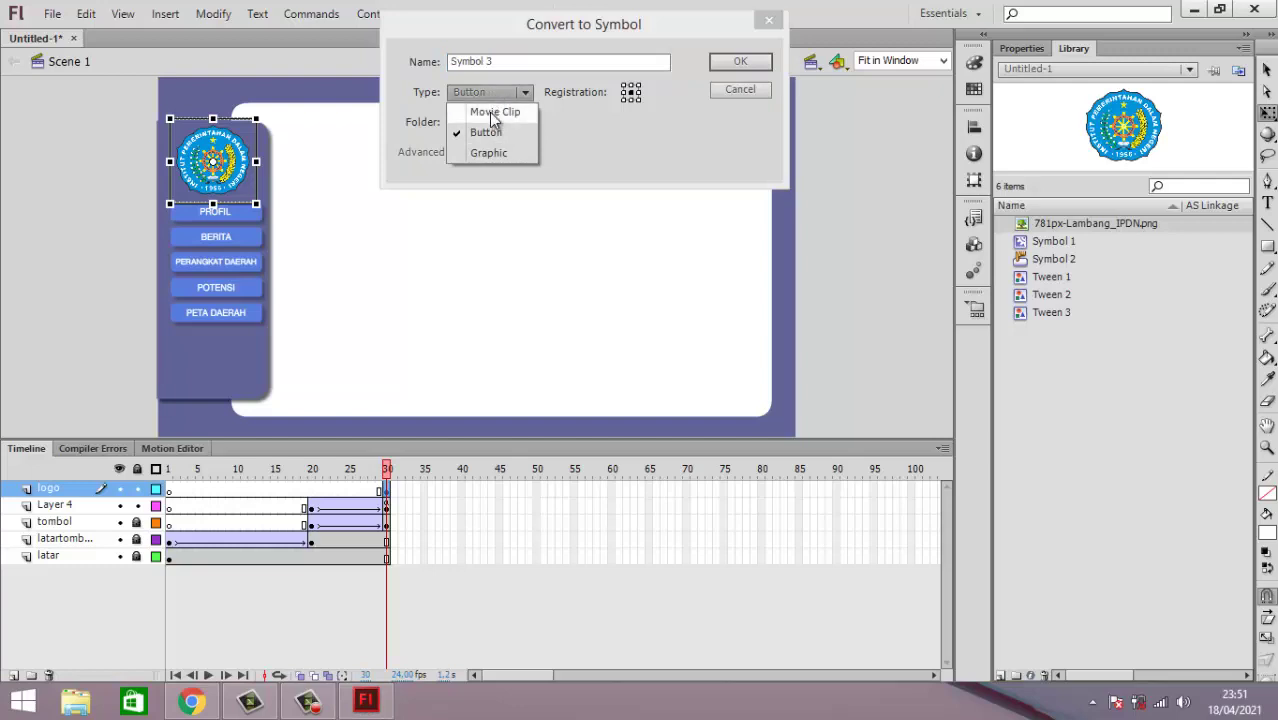
click(492, 113)
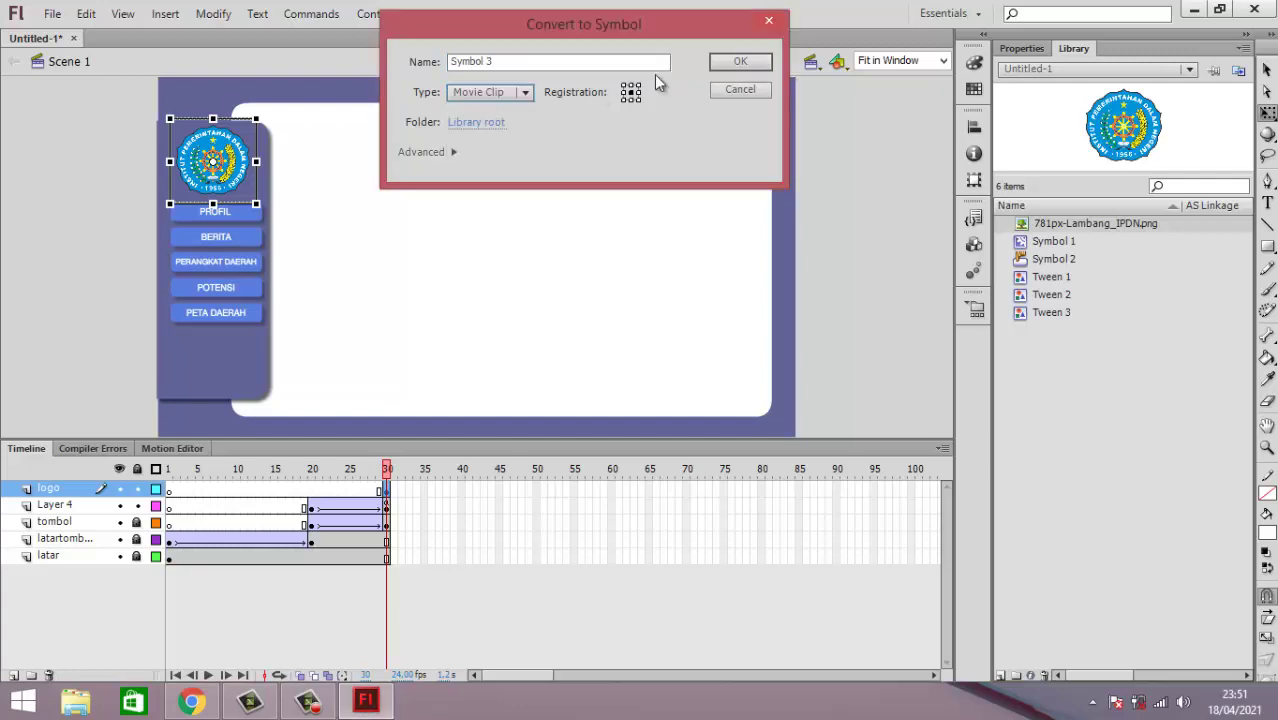
click(756, 62)
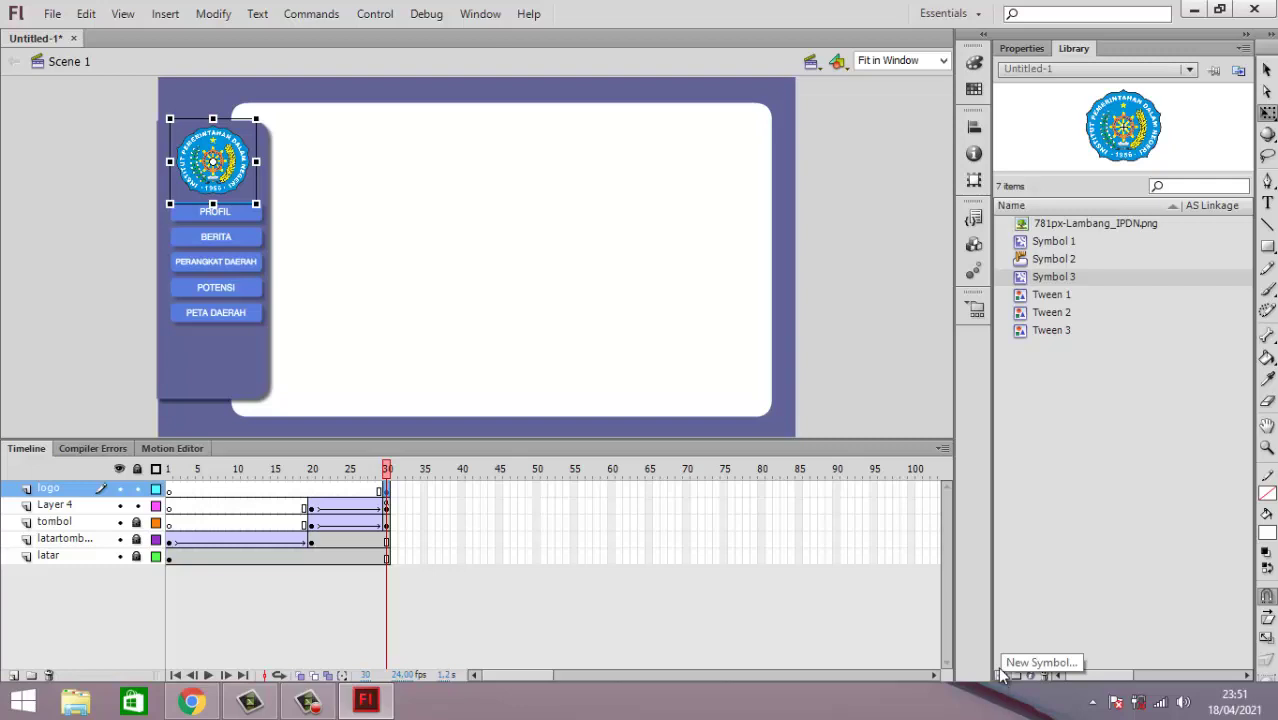
Step: Add a Drop Shadow filter to the logo movie clip with its strength set to 60%
click(1022, 49)
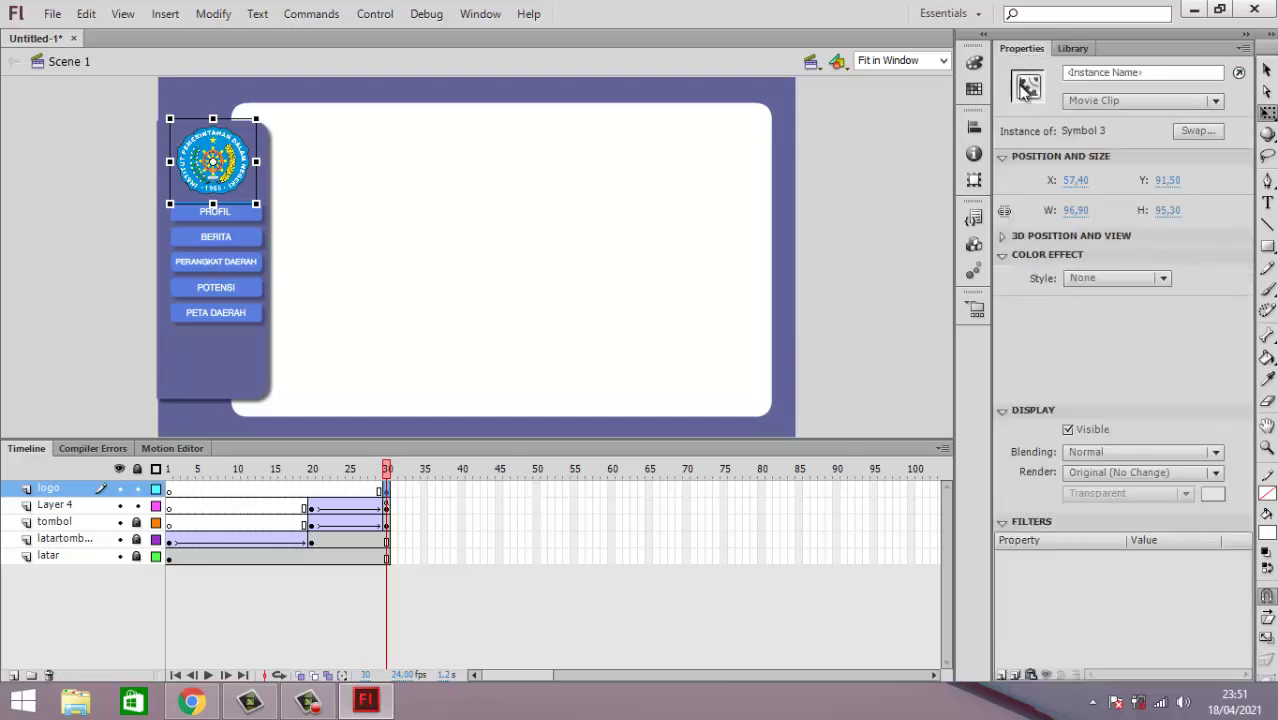
click(1001, 675)
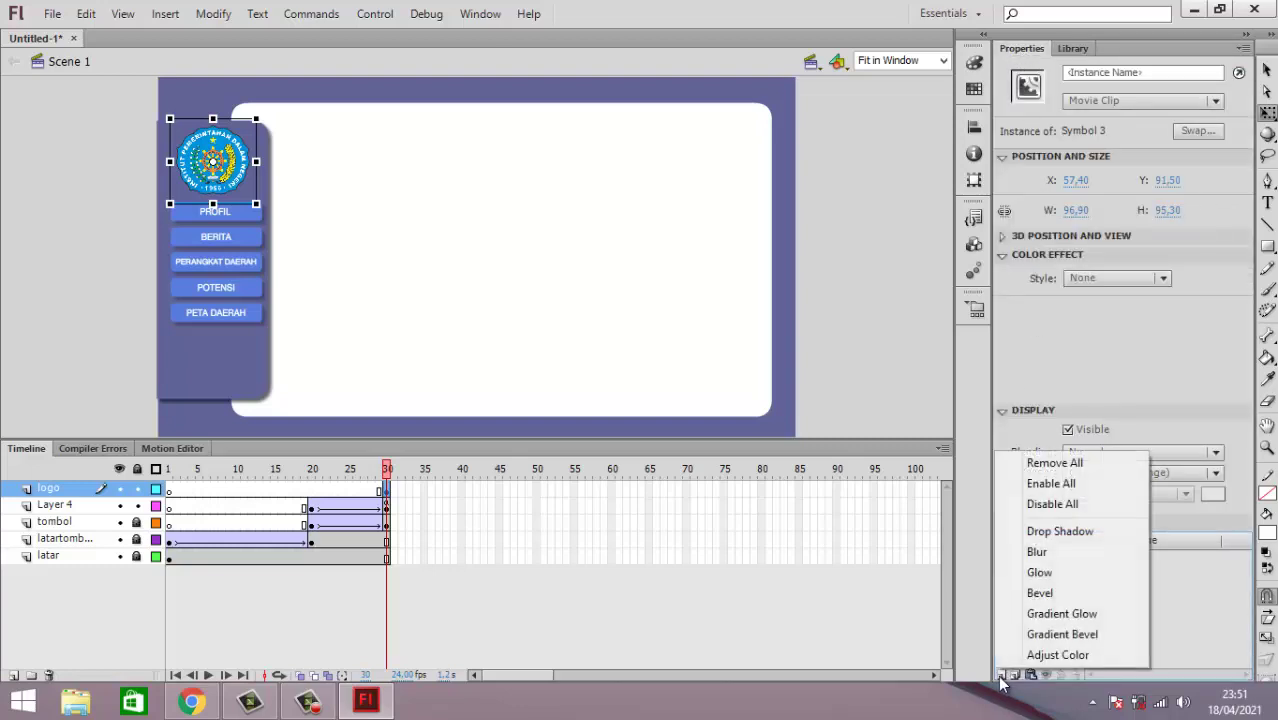
click(1047, 537)
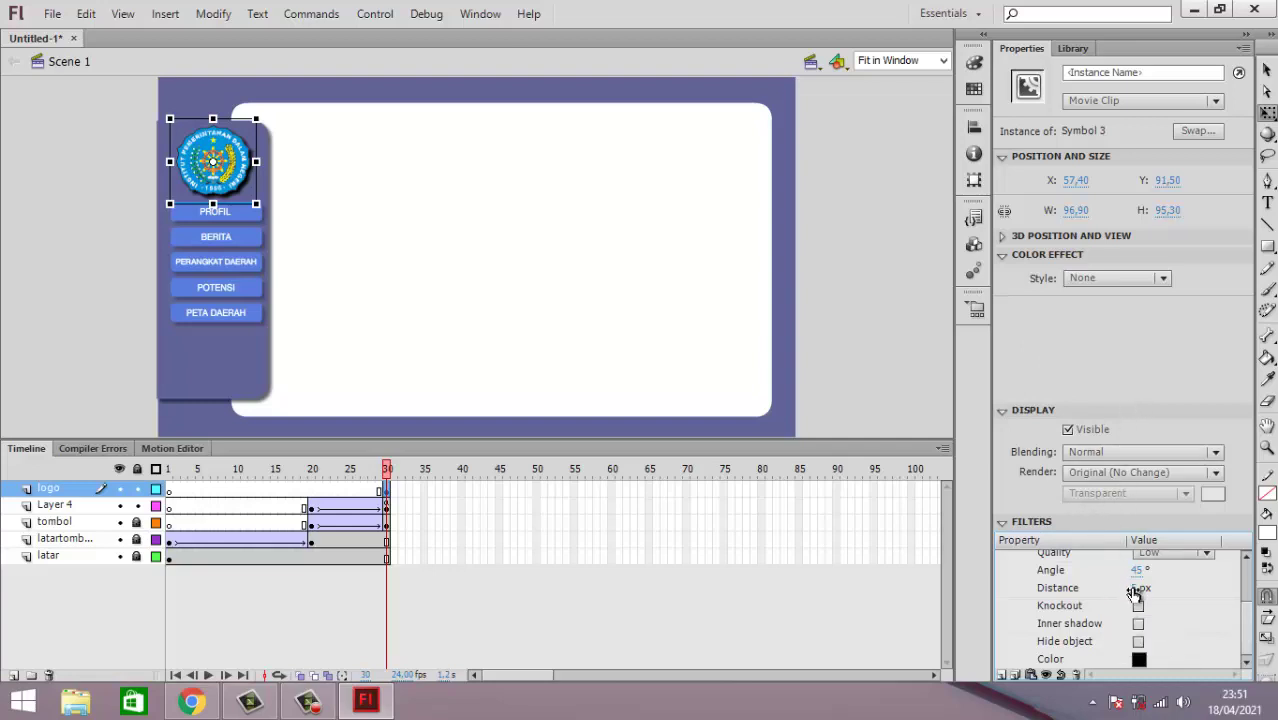
scroll(1188, 591, up, 1)
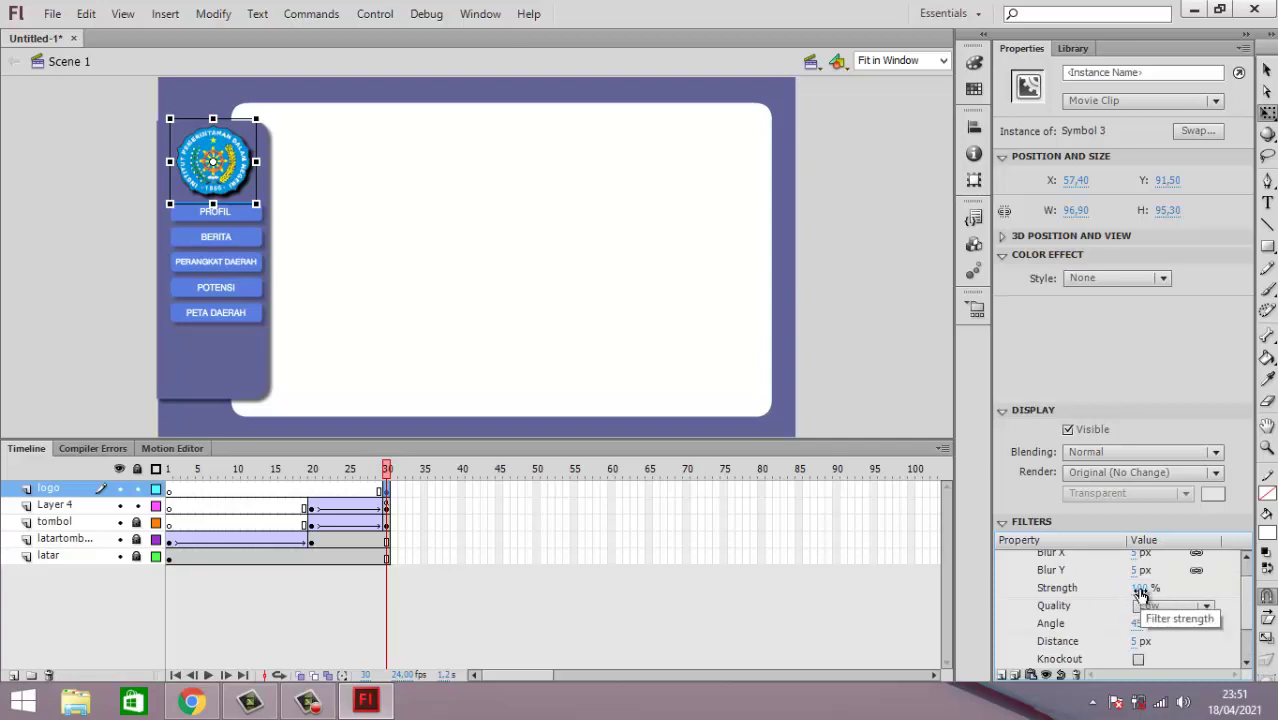
drag(1140, 592, 1141, 588)
click(1141, 588)
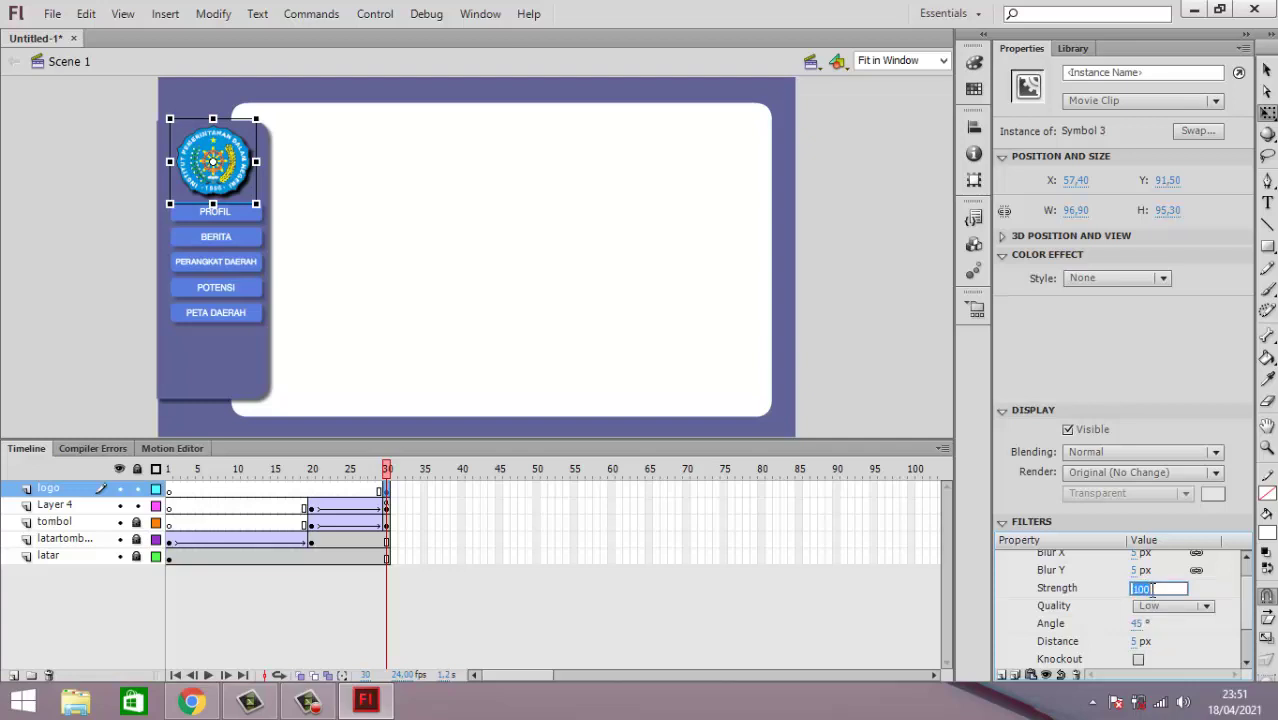
text(60)
key(Return)
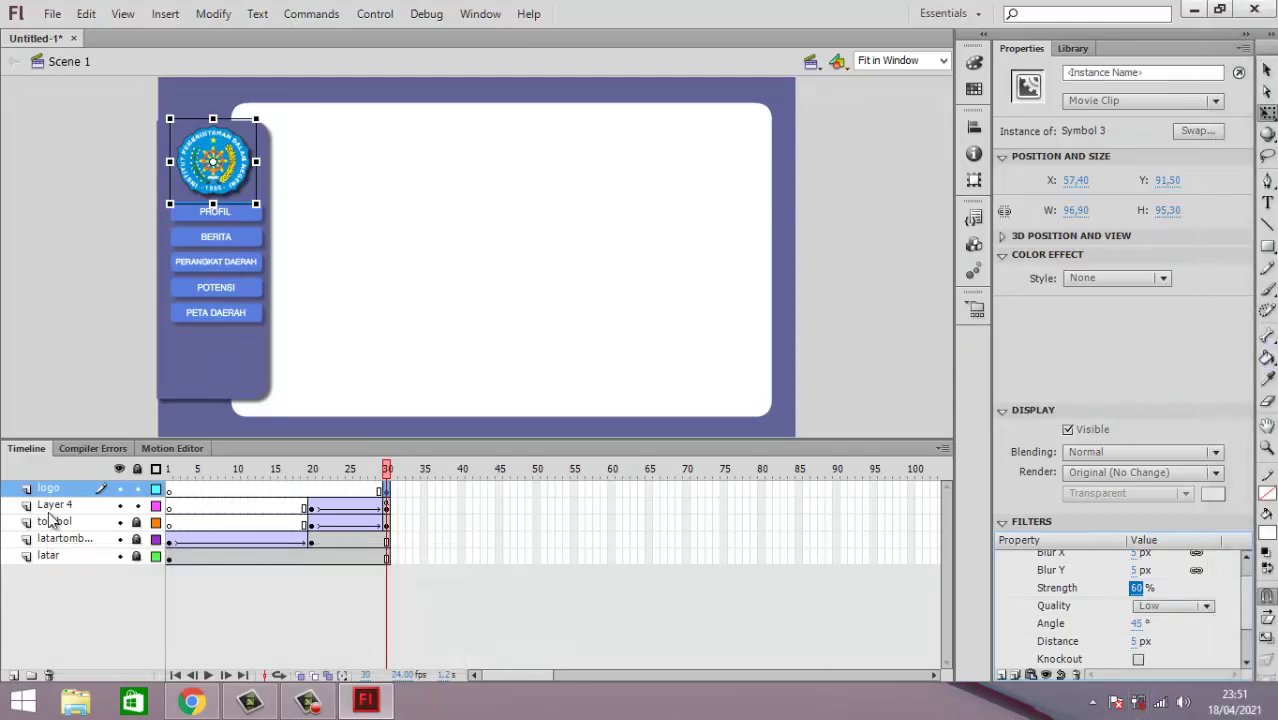
click(65, 311)
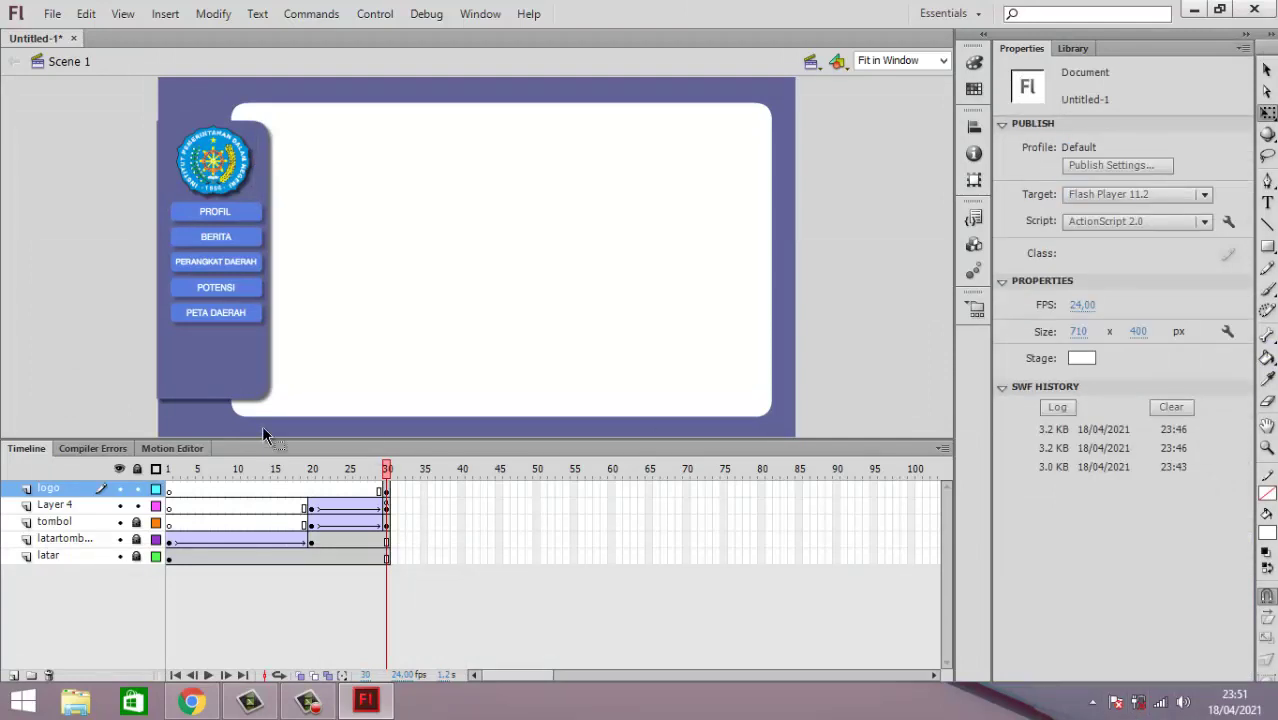
click(211, 176)
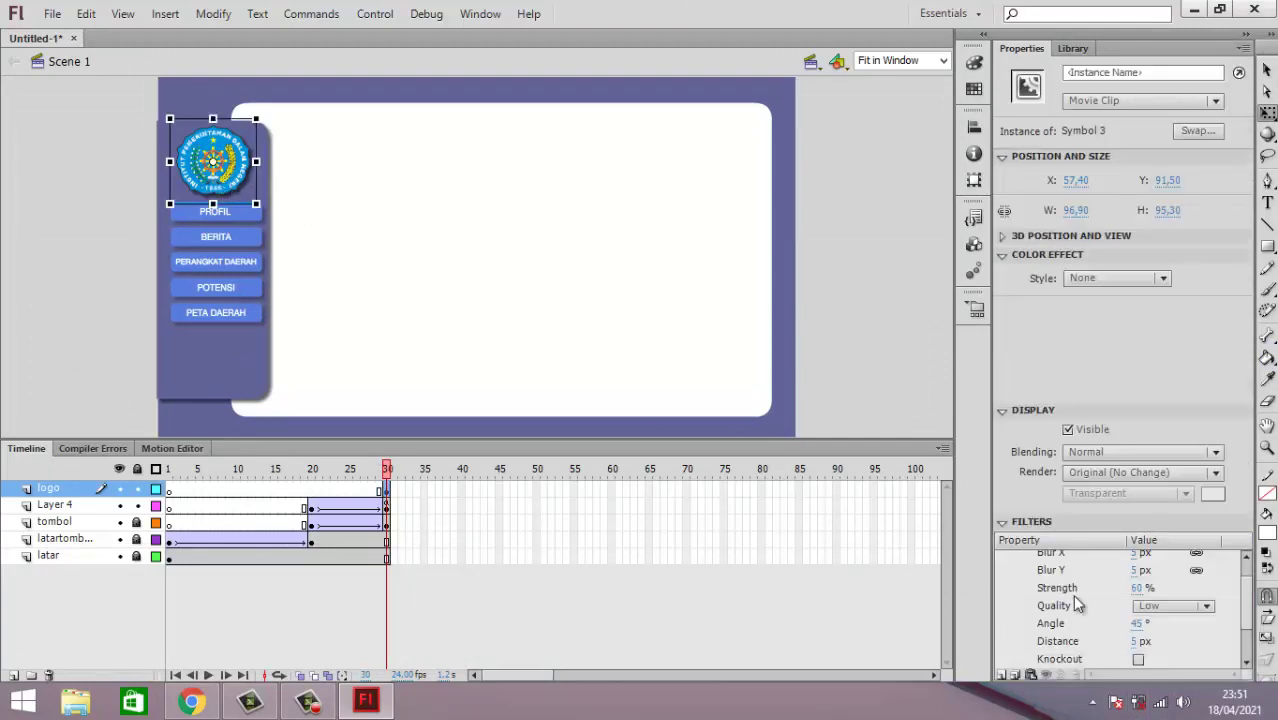
click(104, 248)
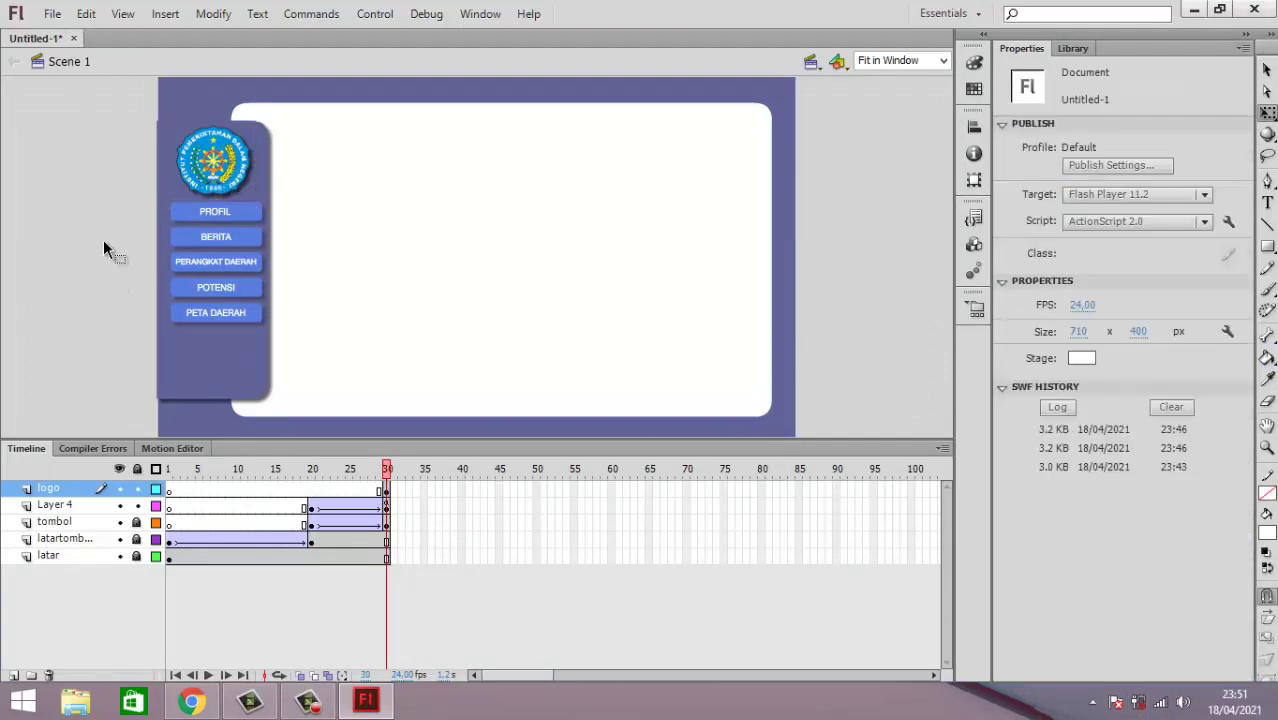
Step: Move the shadowed logo slightly upward to Y 86.25, leaving more space above the PROFIL button
click(229, 174)
drag(223, 166, 223, 164)
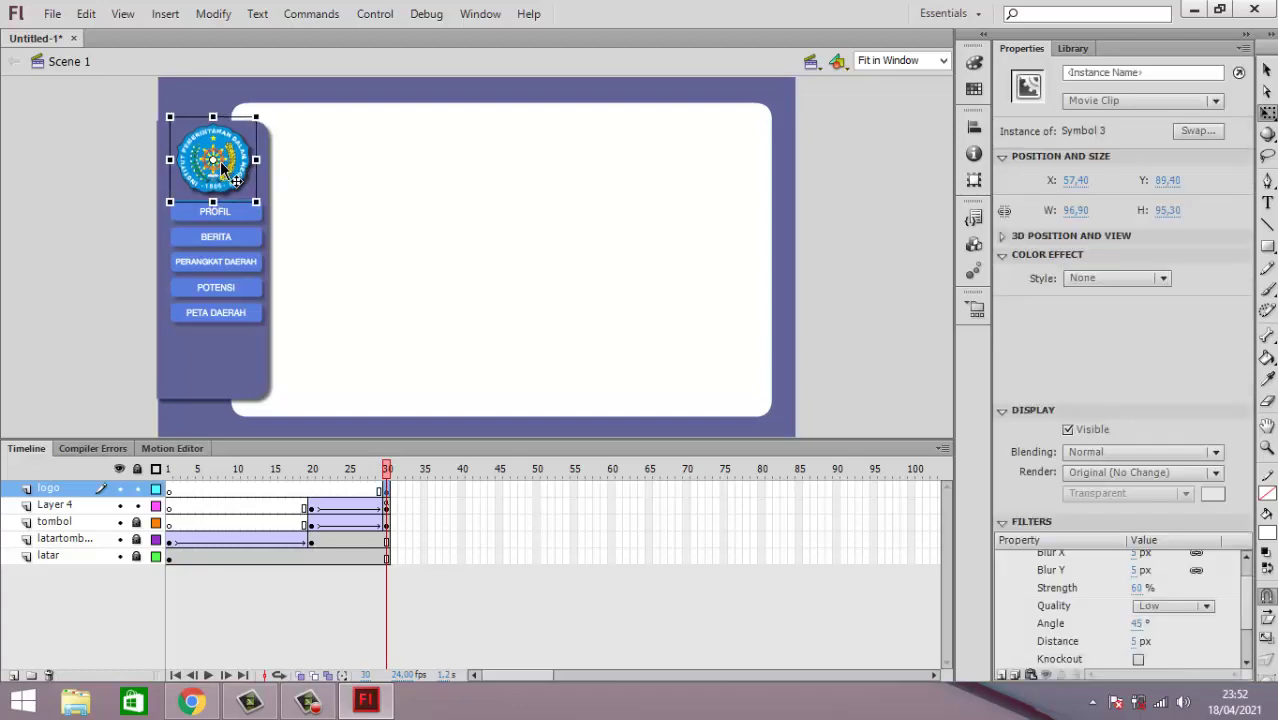
click(80, 189)
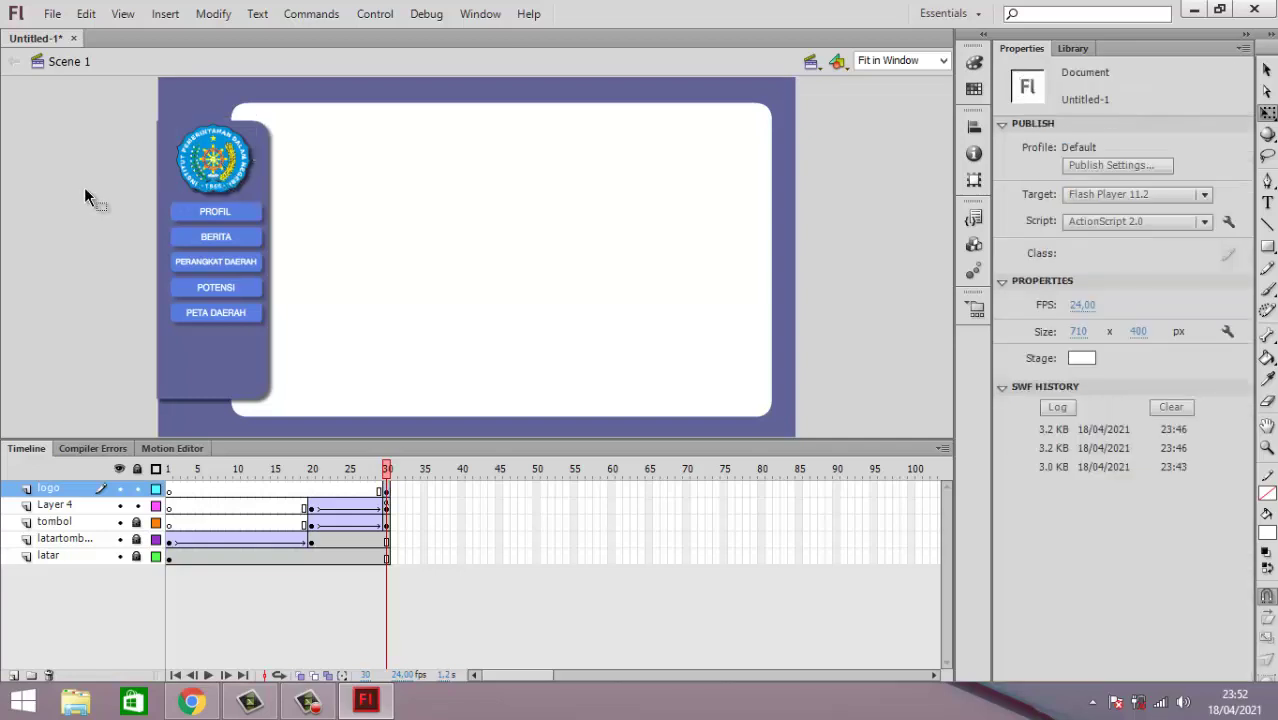
click(197, 168)
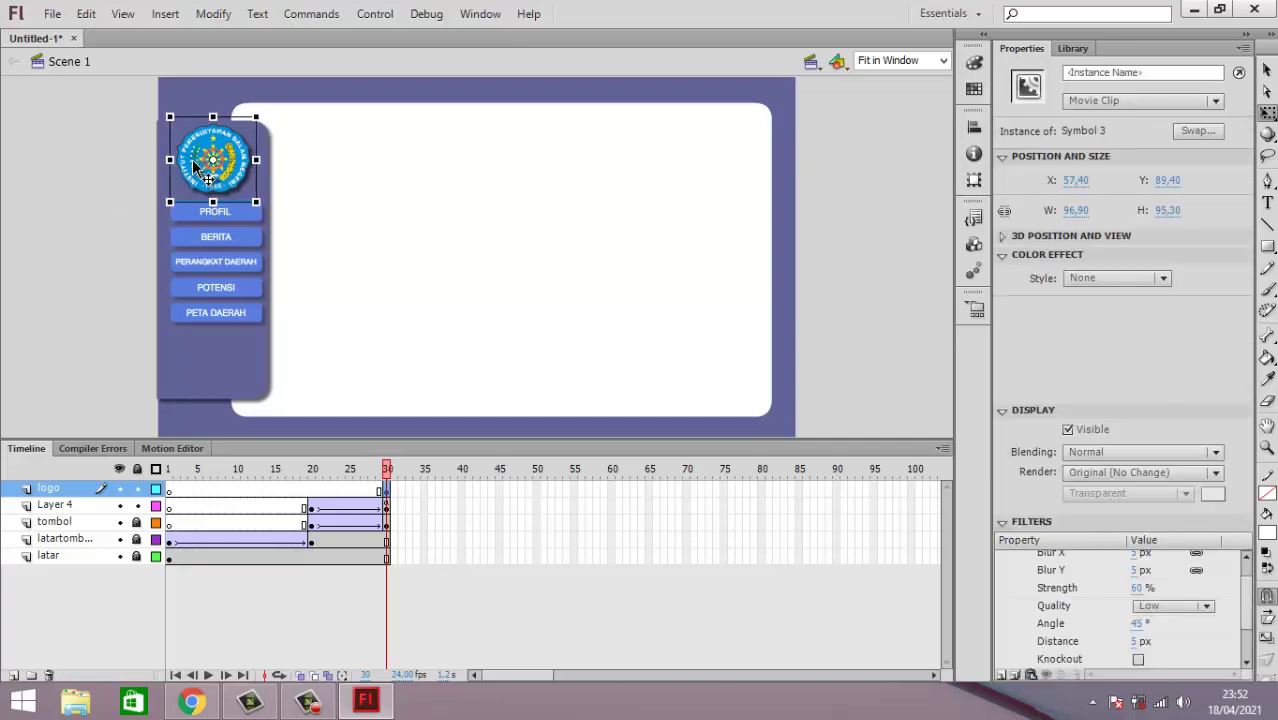
key(Up)
key(Up)
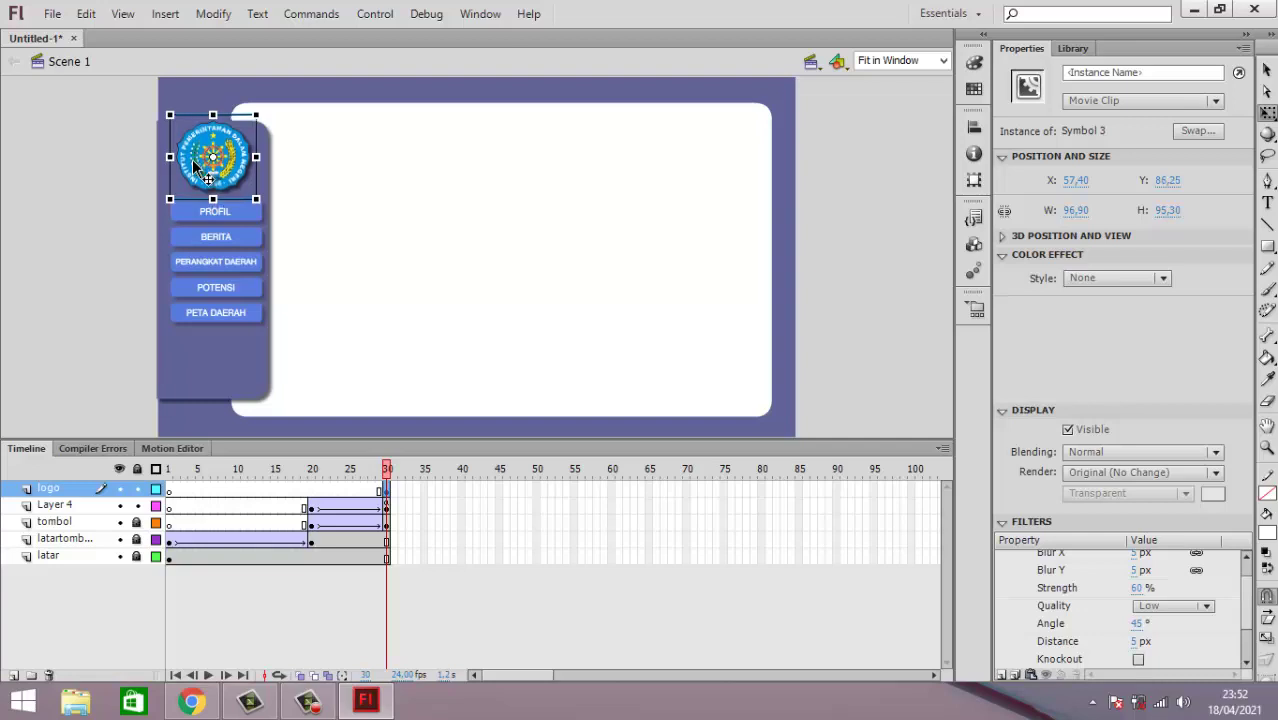
click(54, 199)
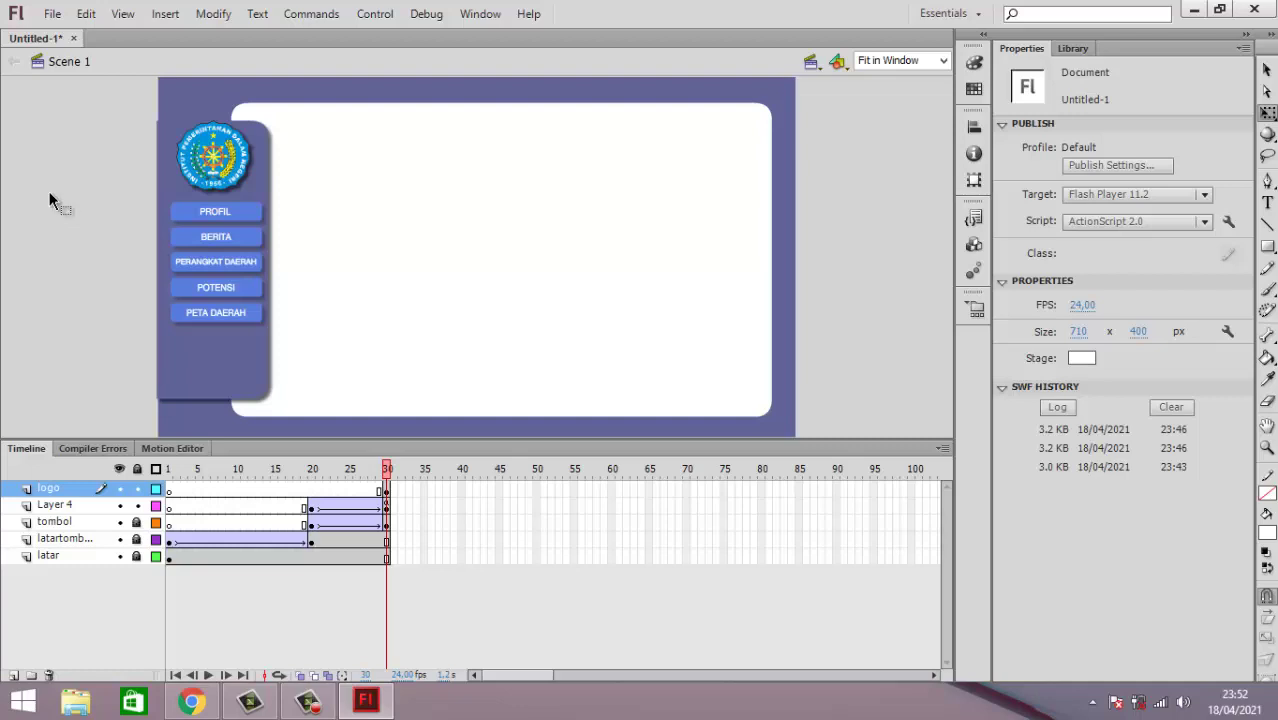
Step: Insert a keyframe at frame 40 of the logo layer and extend the four layers below it to frame 40
right_click(458, 484)
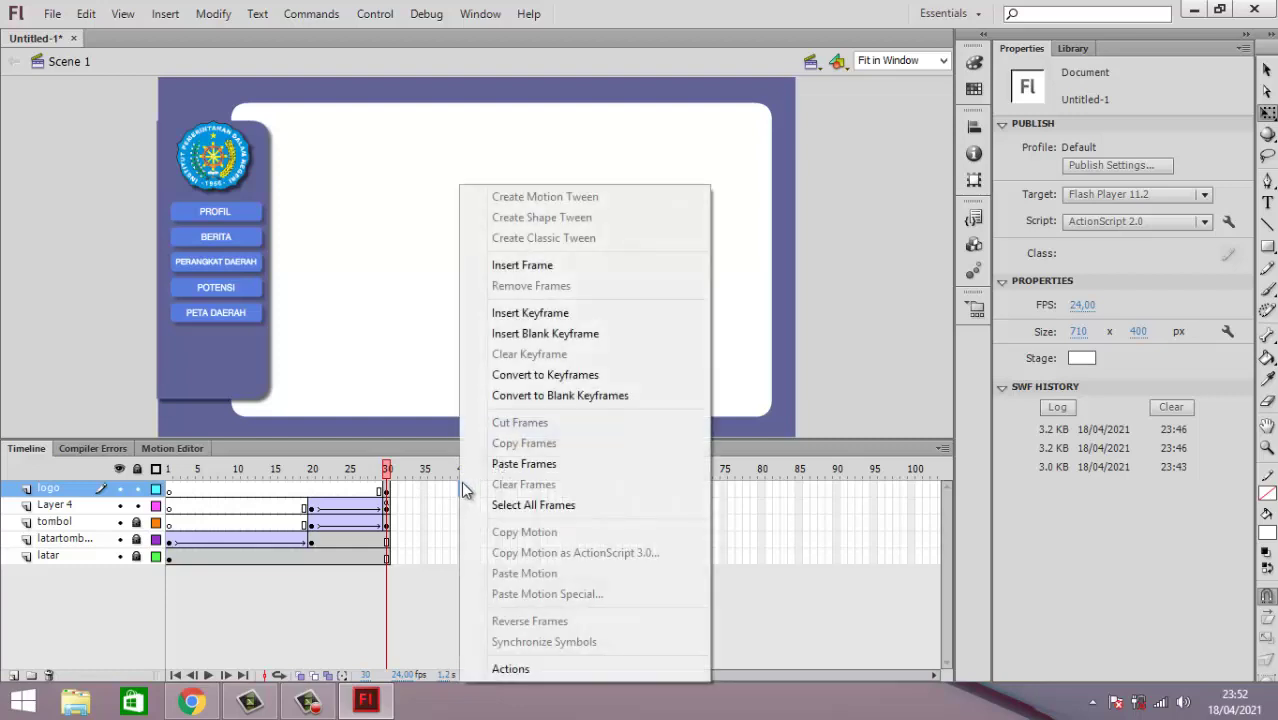
click(553, 312)
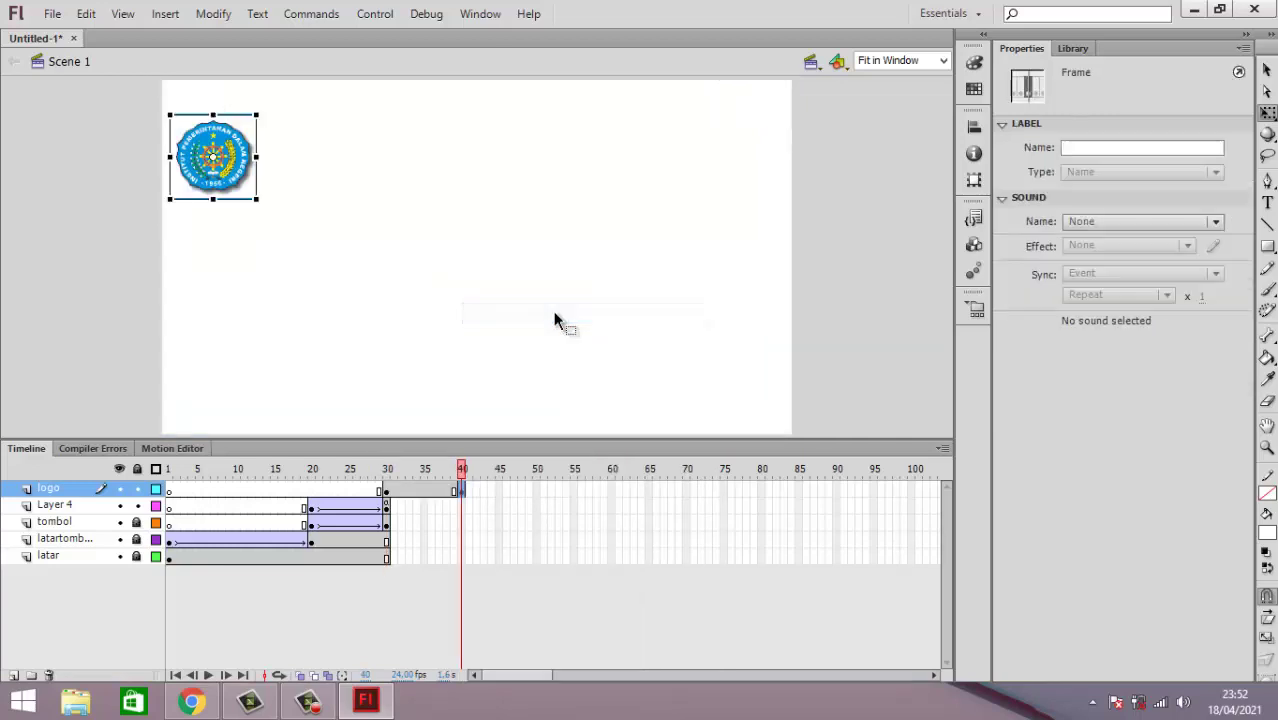
drag(462, 508, 463, 565)
right_click(458, 509)
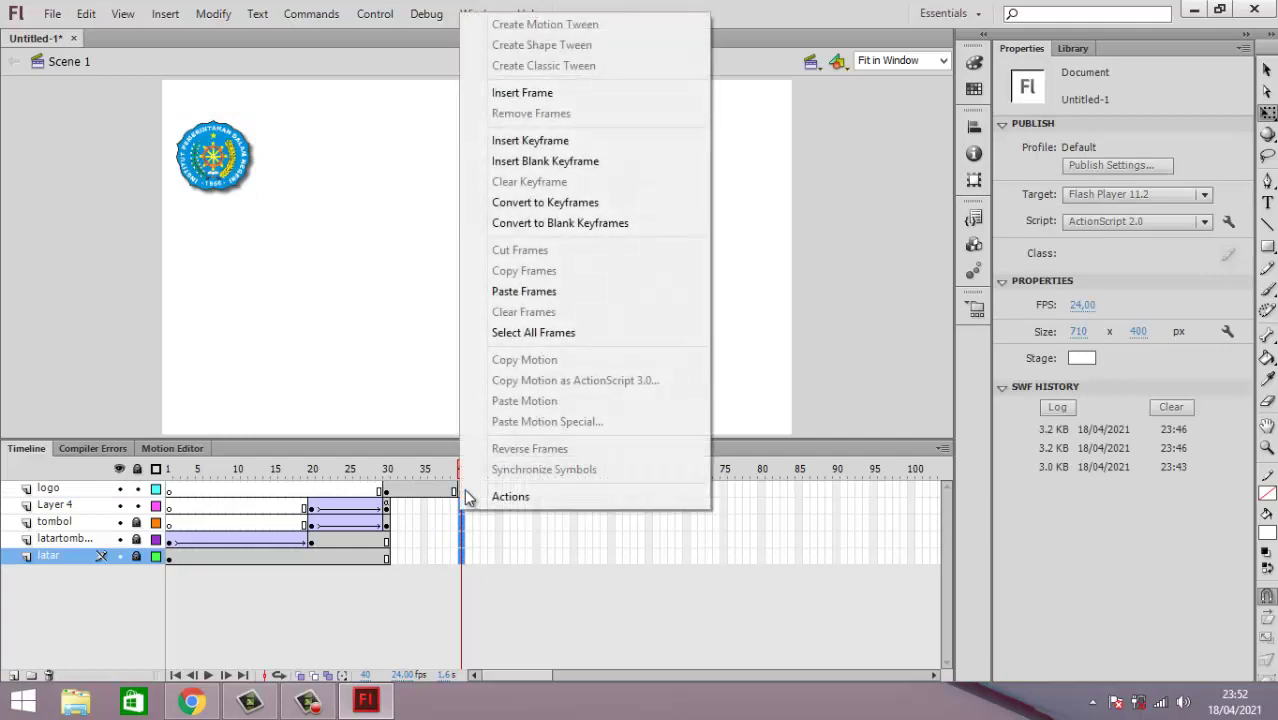
click(577, 97)
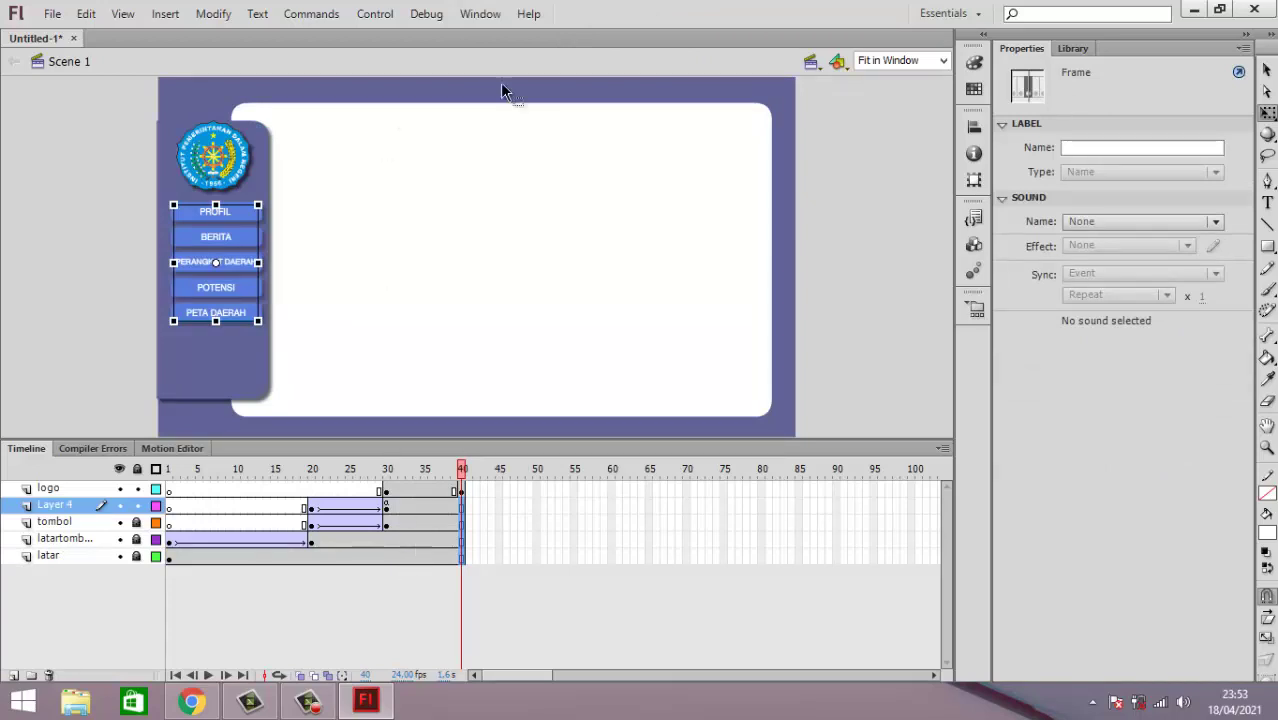
Step: Lock Layer 4 and move the logo at frame 30 straight up until it sits just above the stage edge
click(462, 489)
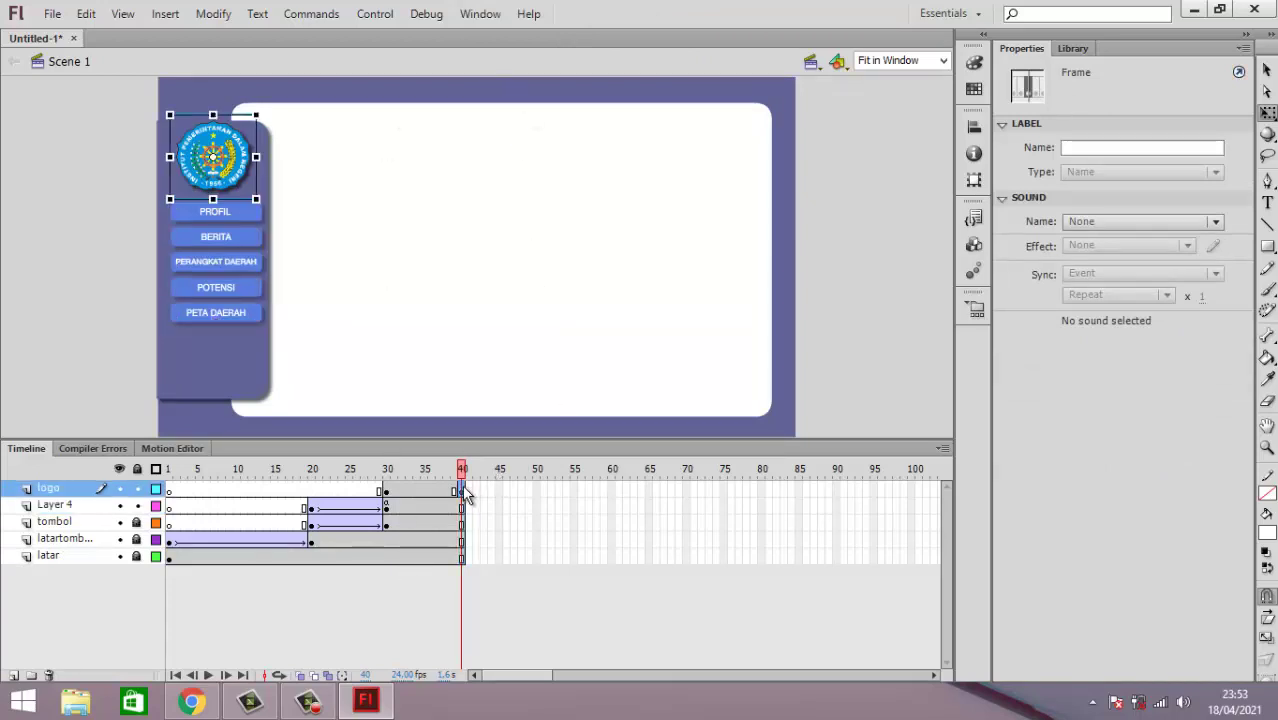
click(386, 490)
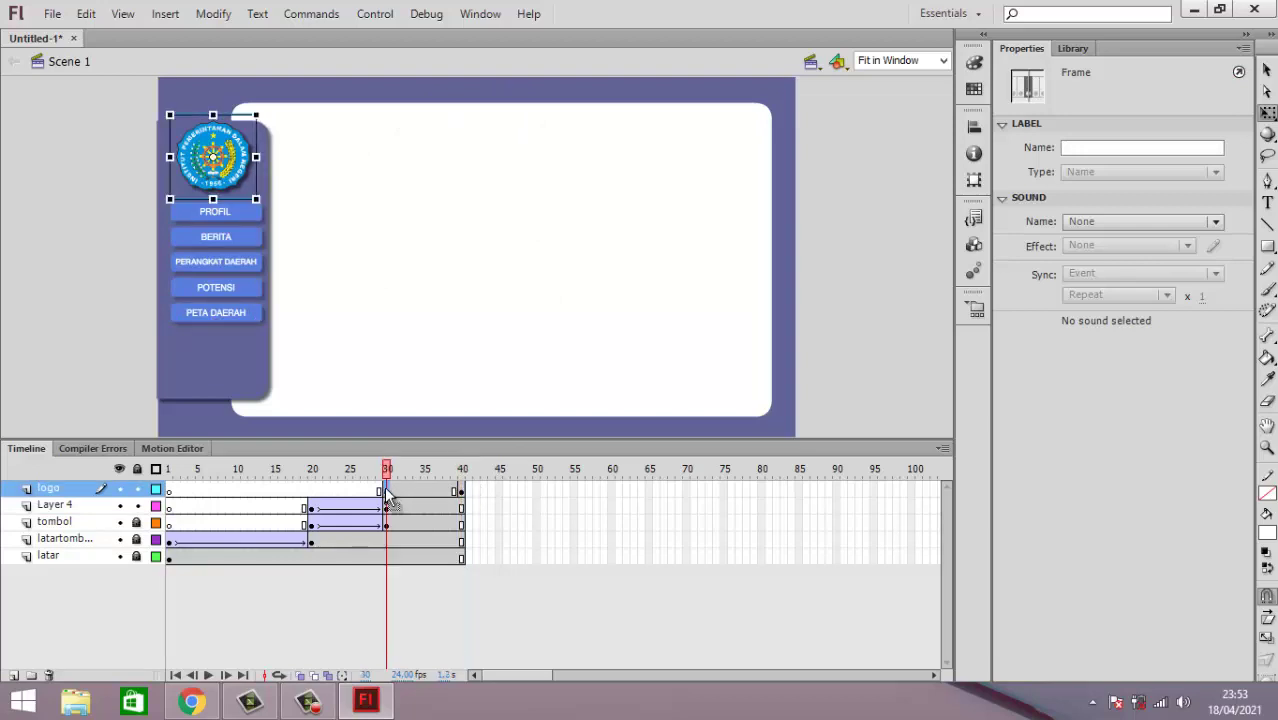
key(F6)
click(942, 60)
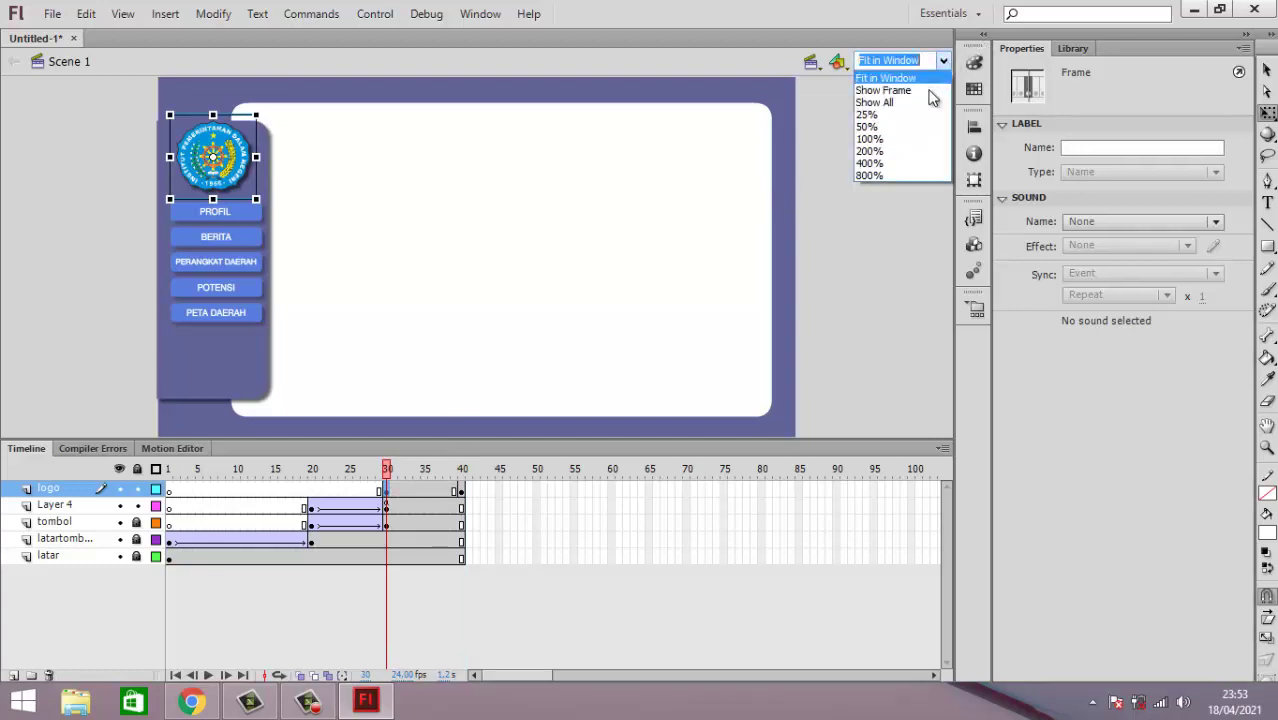
click(887, 125)
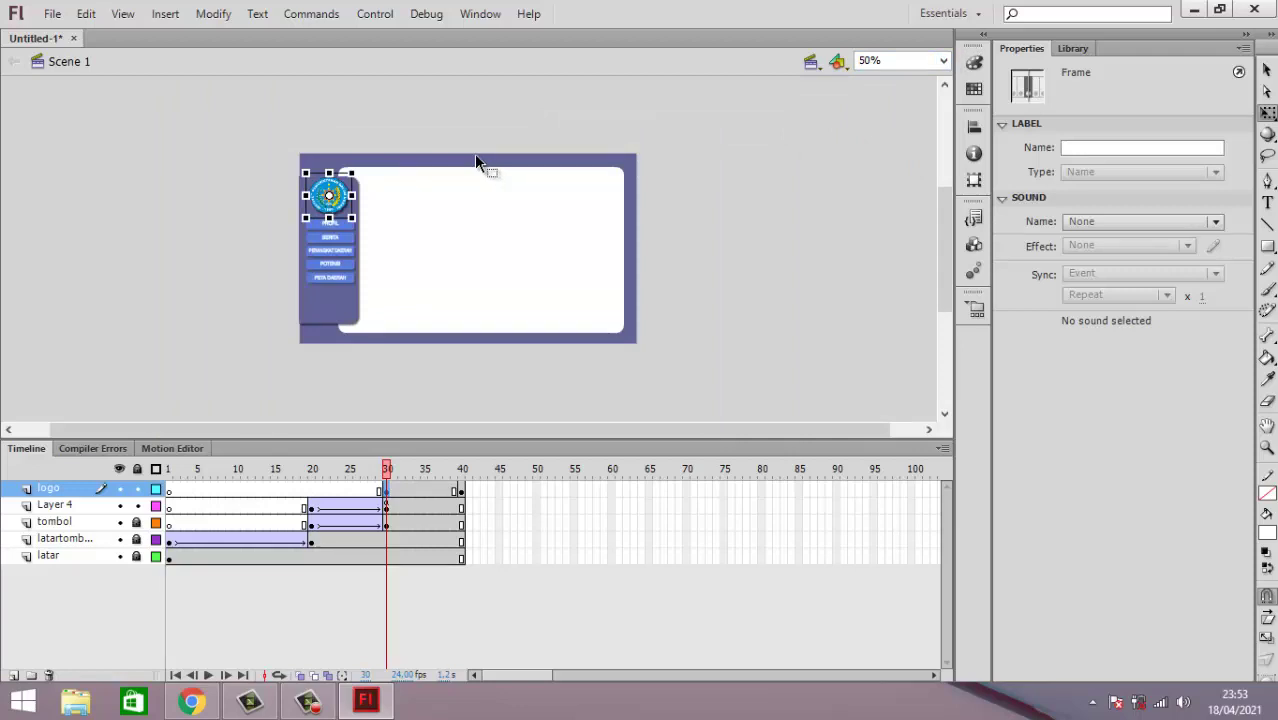
click(137, 505)
key(shift+Up)
key(shift+Up)
key(shift+Up)
key(shift+Up)
key(shift+Up)
key(shift+Up)
key(shift+Up)
key(shift+Up)
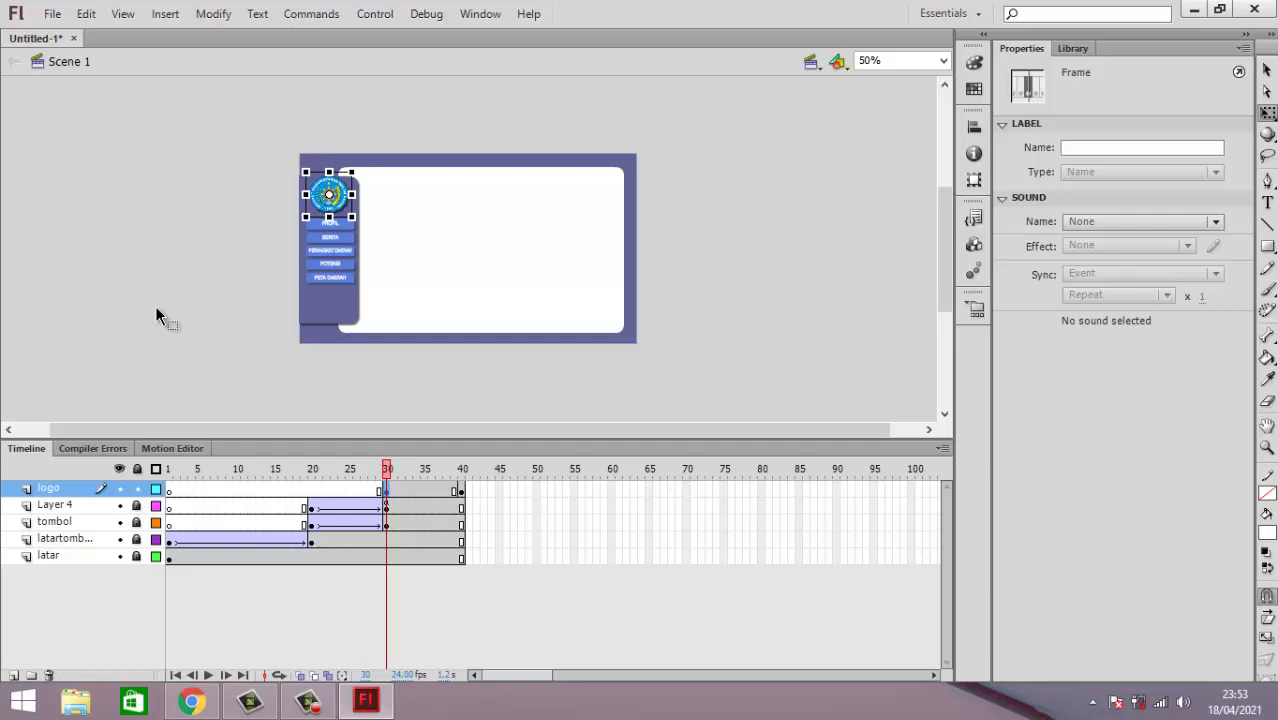
key(shift+Up)
key(shift+Up)
key(shift+Up)
key(shift+Up)
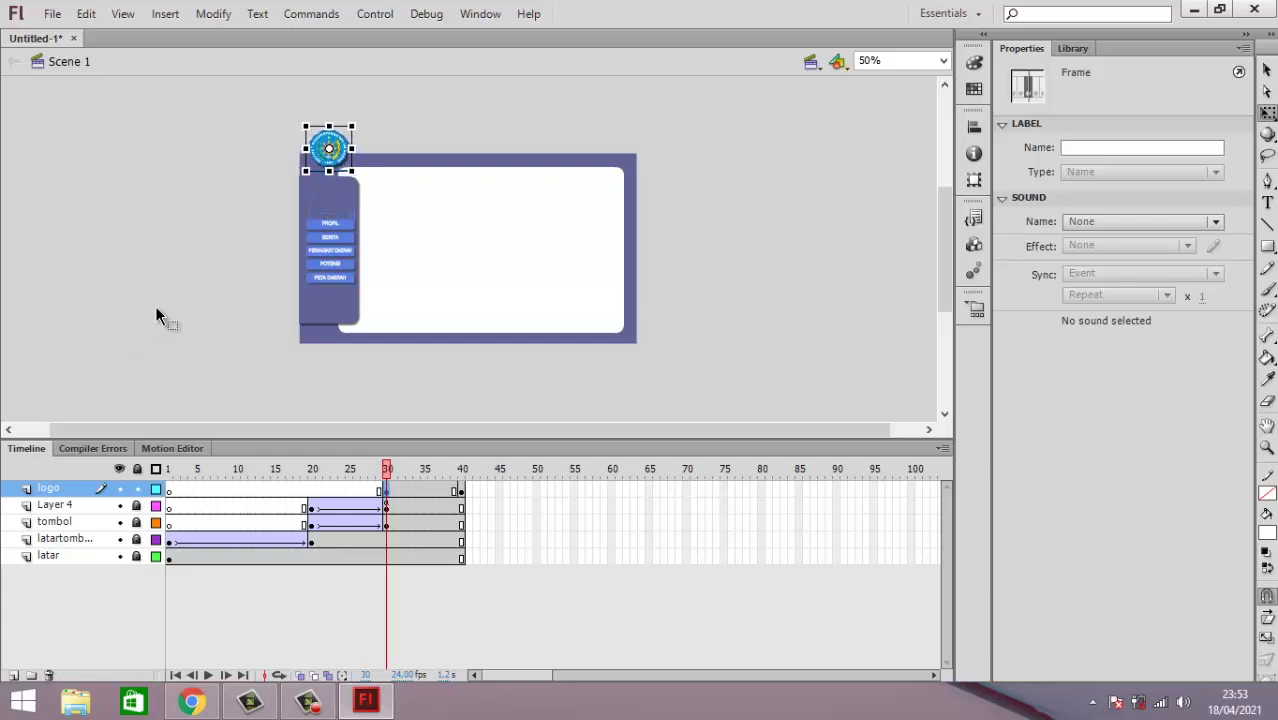
key(shift+Up)
key(shift+Up)
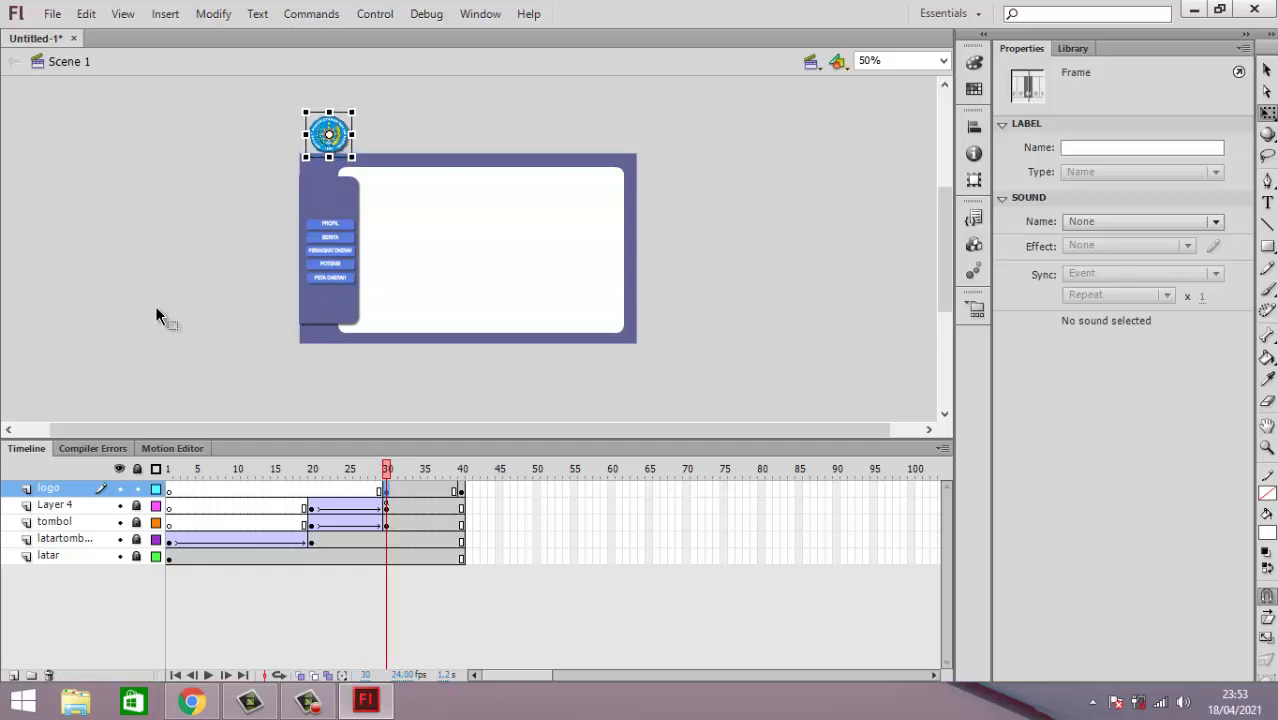
Step: Create a classic tween between frames 30 and 40 of the logo layer with its ease set to 100 out
click(420, 491)
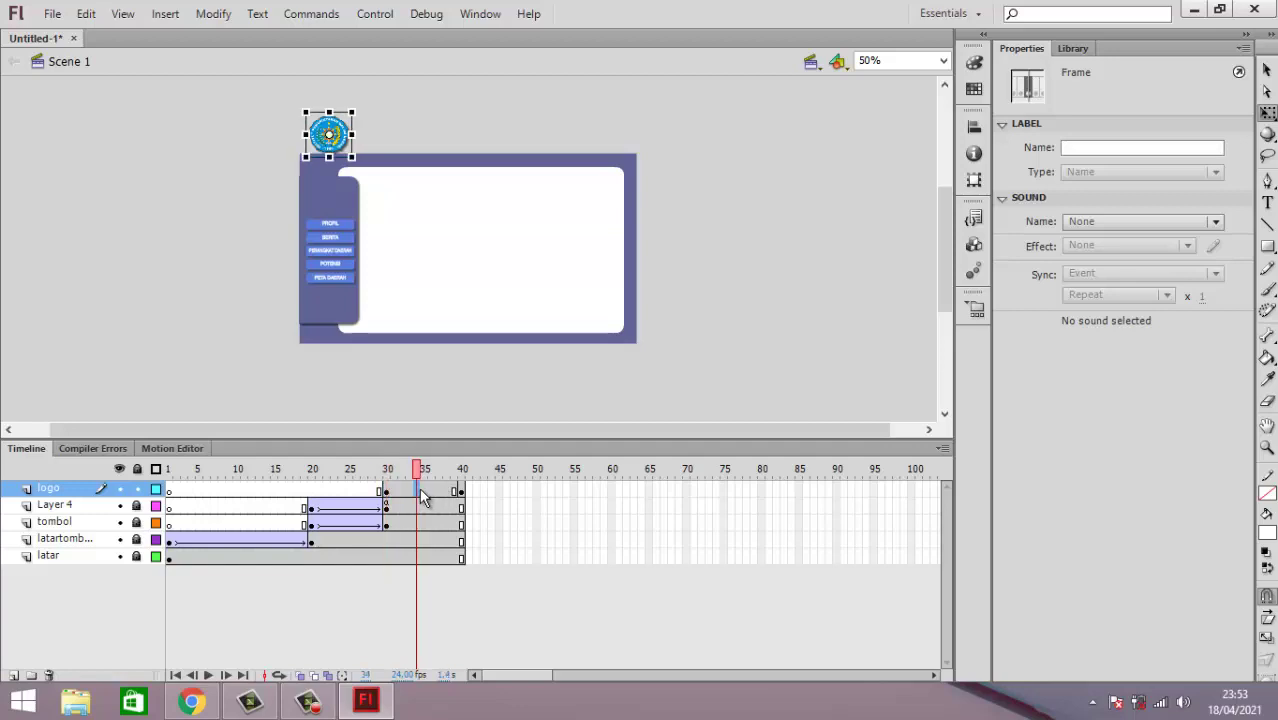
right_click(420, 492)
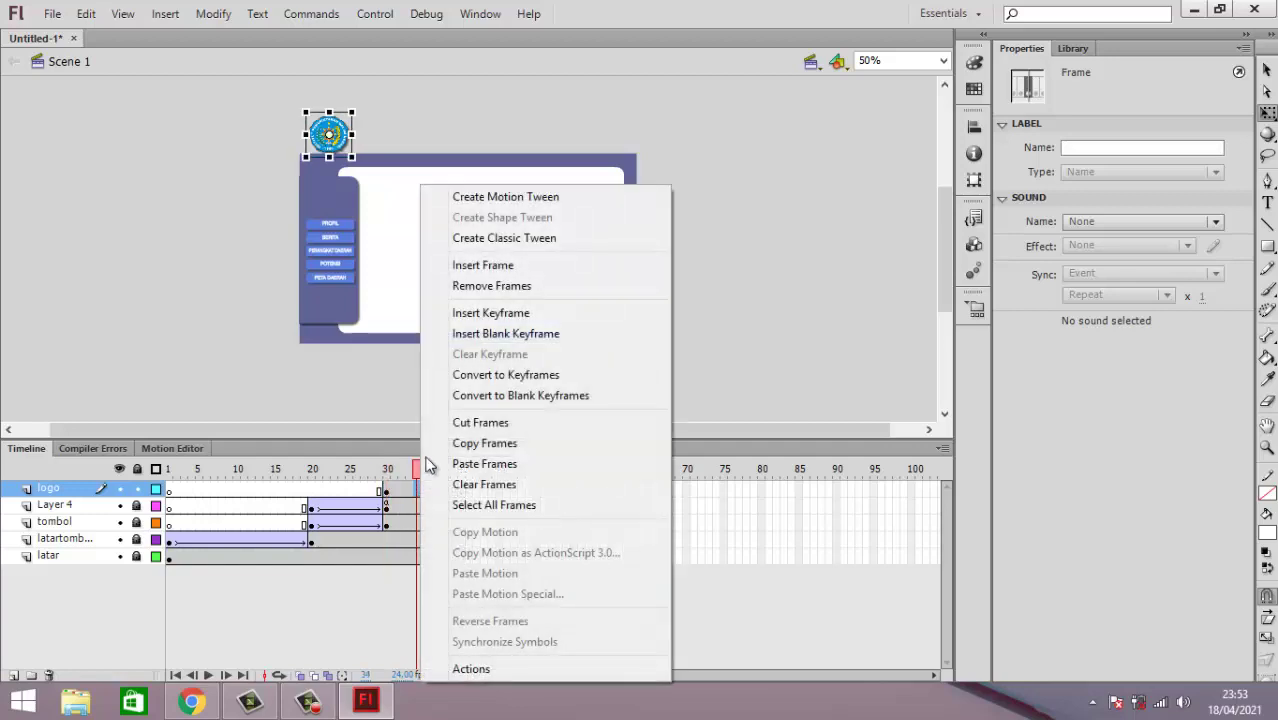
click(528, 248)
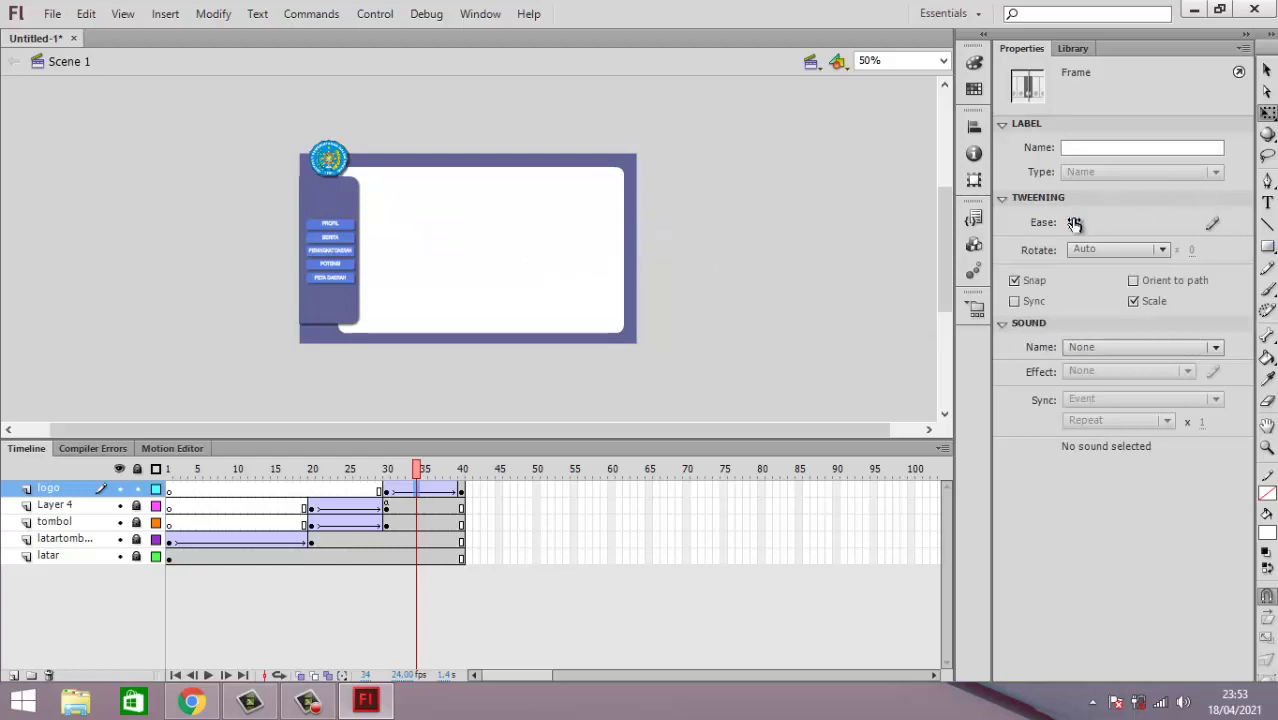
drag(1070, 222, 1229, 220)
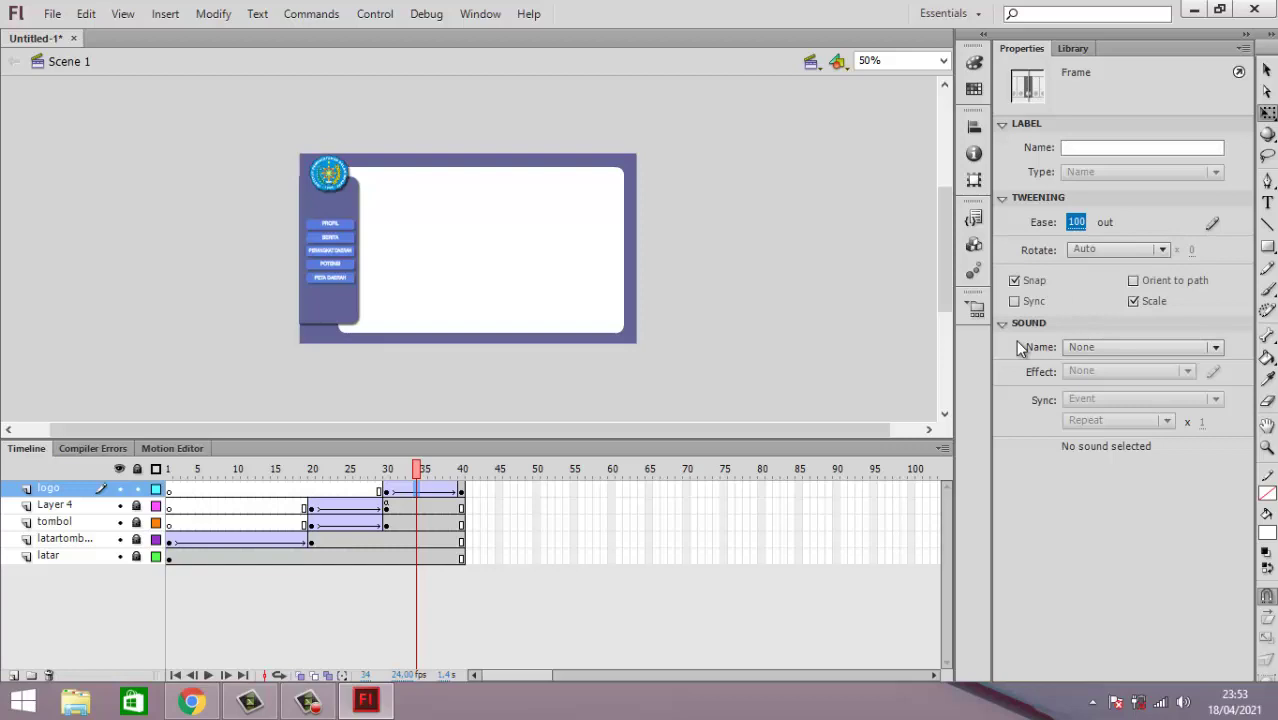
Step: Rename Layer 4 to "text tvl"
double_click(52, 506)
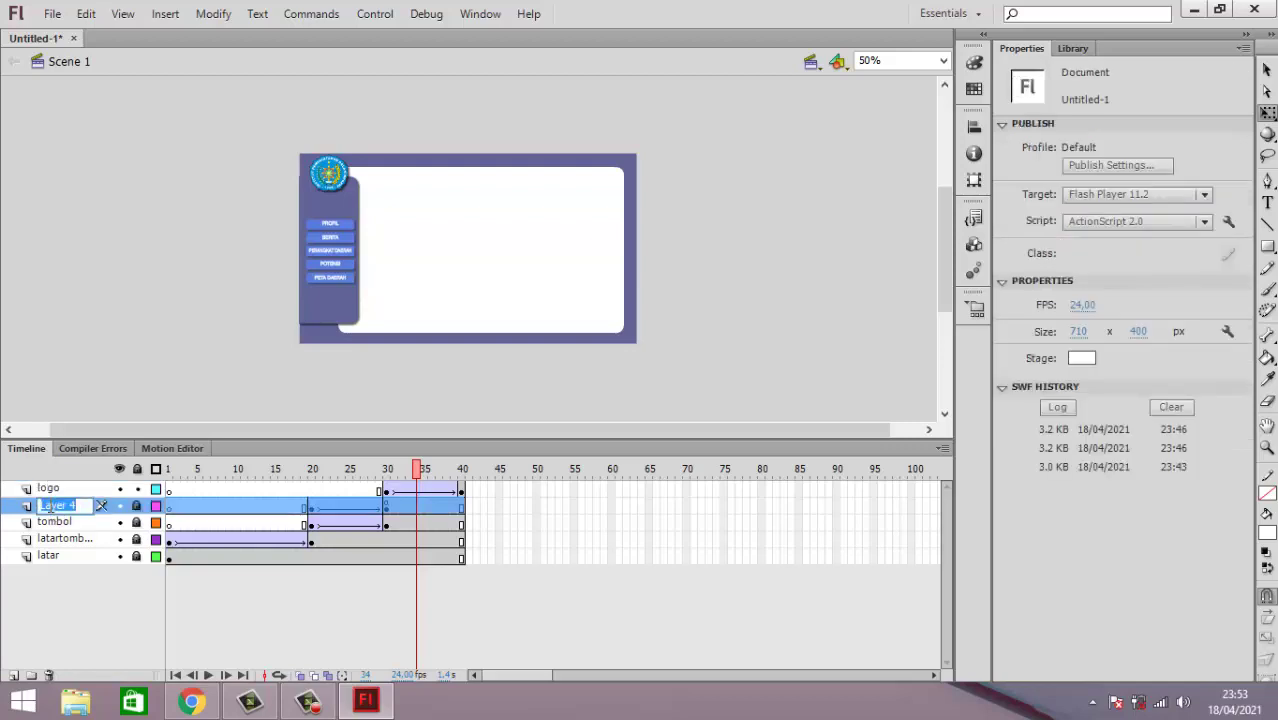
text(text tvl)
key(Return)
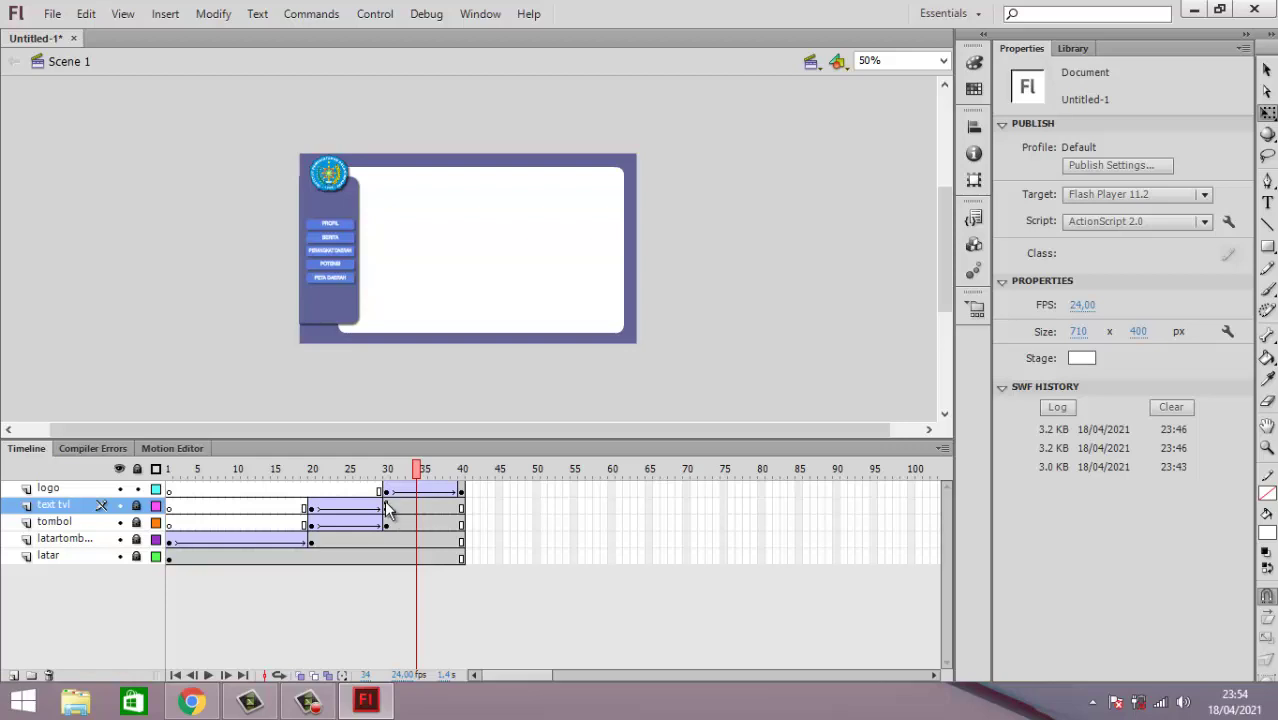
Step: Examine the script on frame 30 of the text tvl layer and test the movie to check the logo animation
click(388, 508)
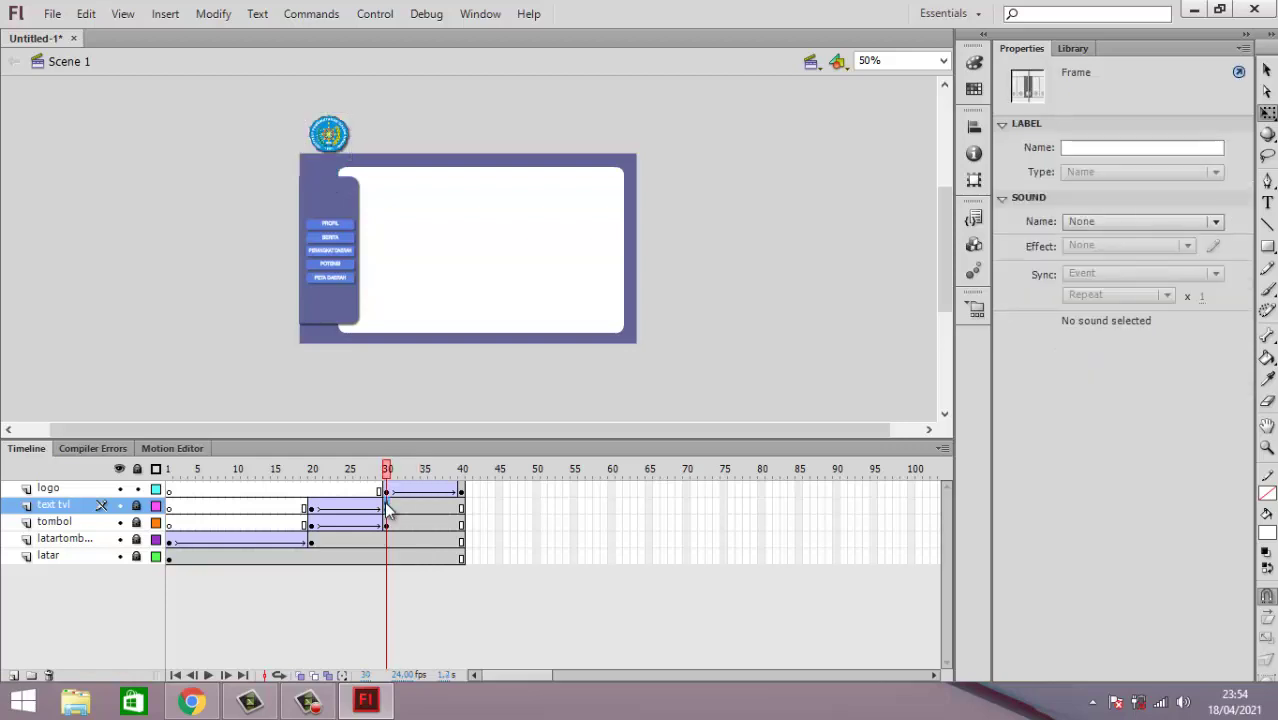
right_click(388, 508)
click(436, 489)
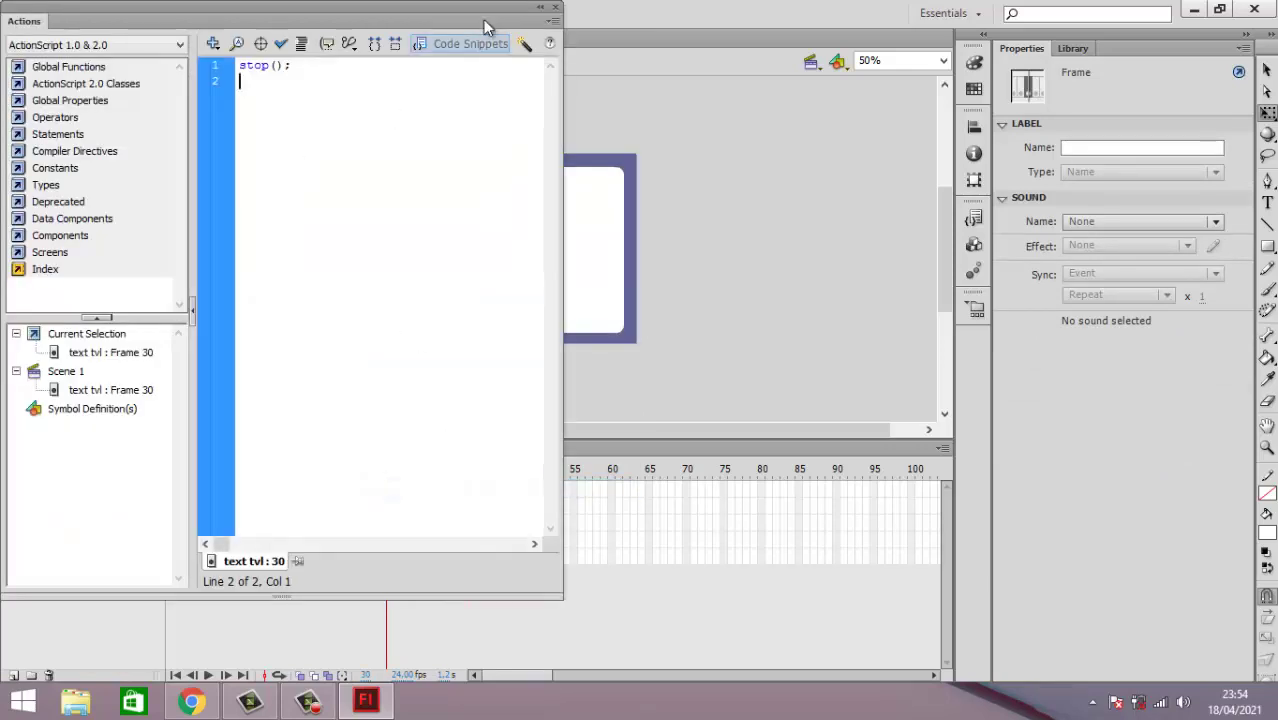
click(556, 8)
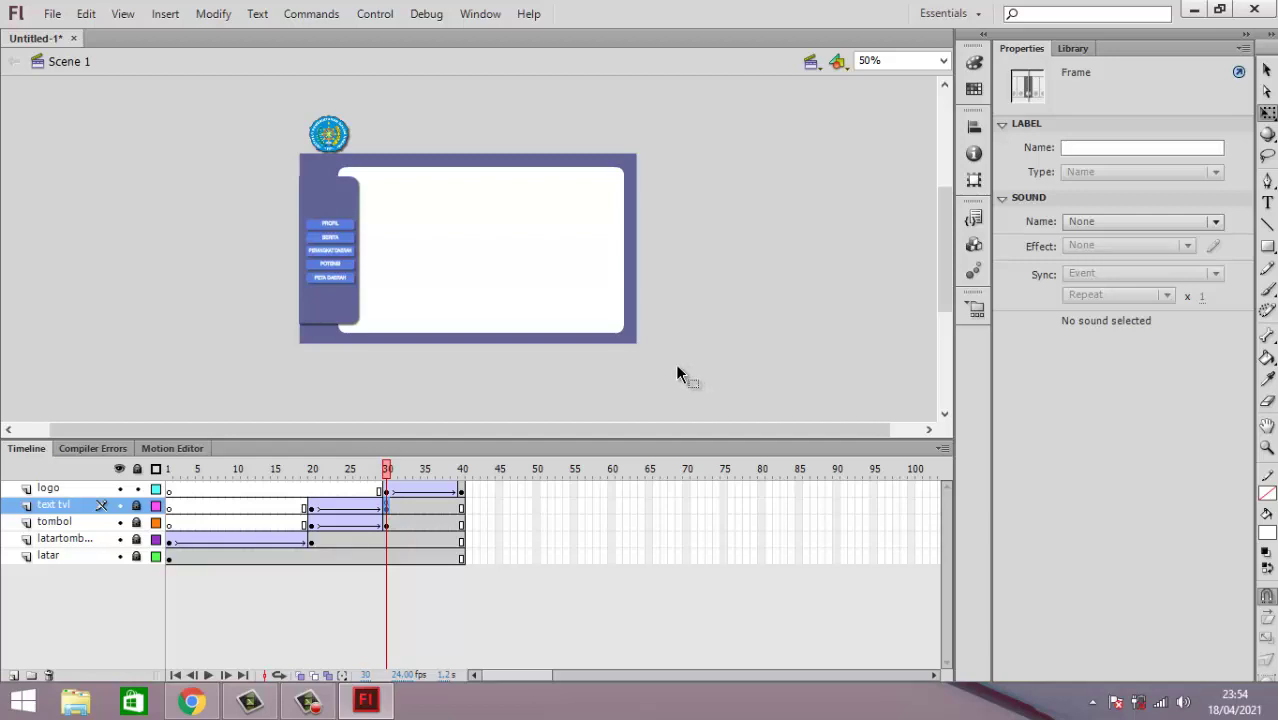
key(ctrl+Return)
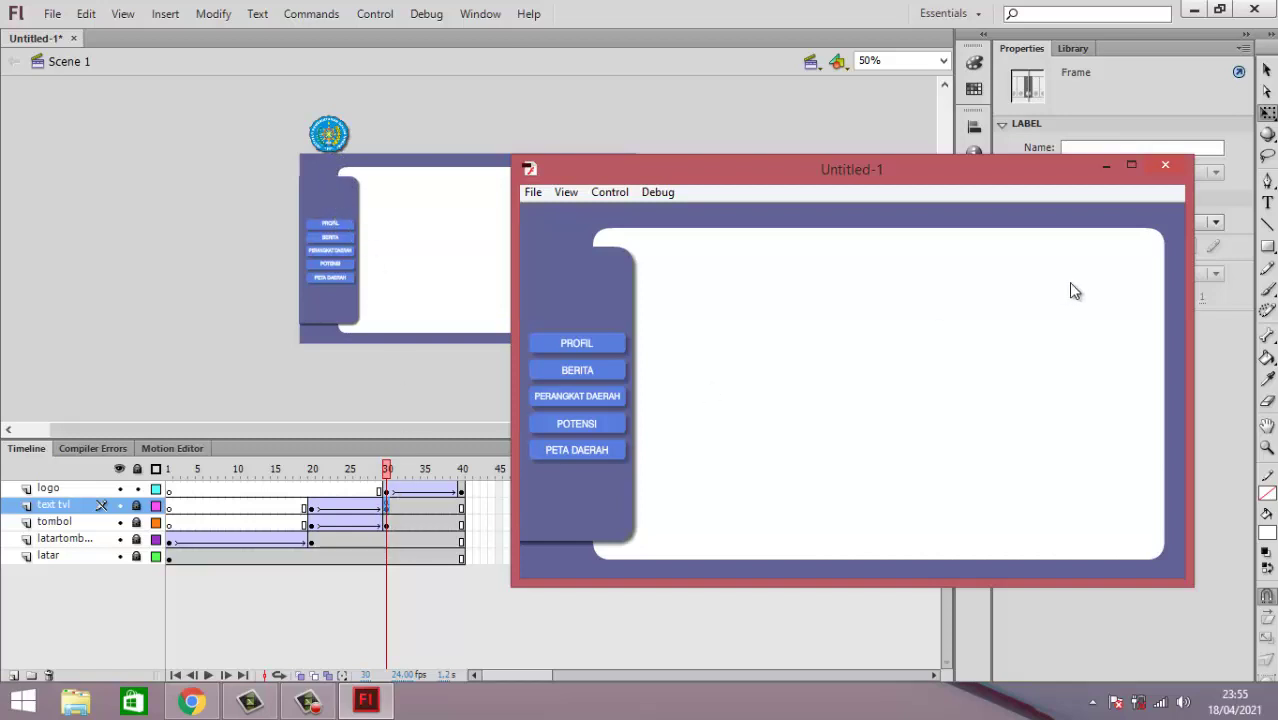
click(1165, 165)
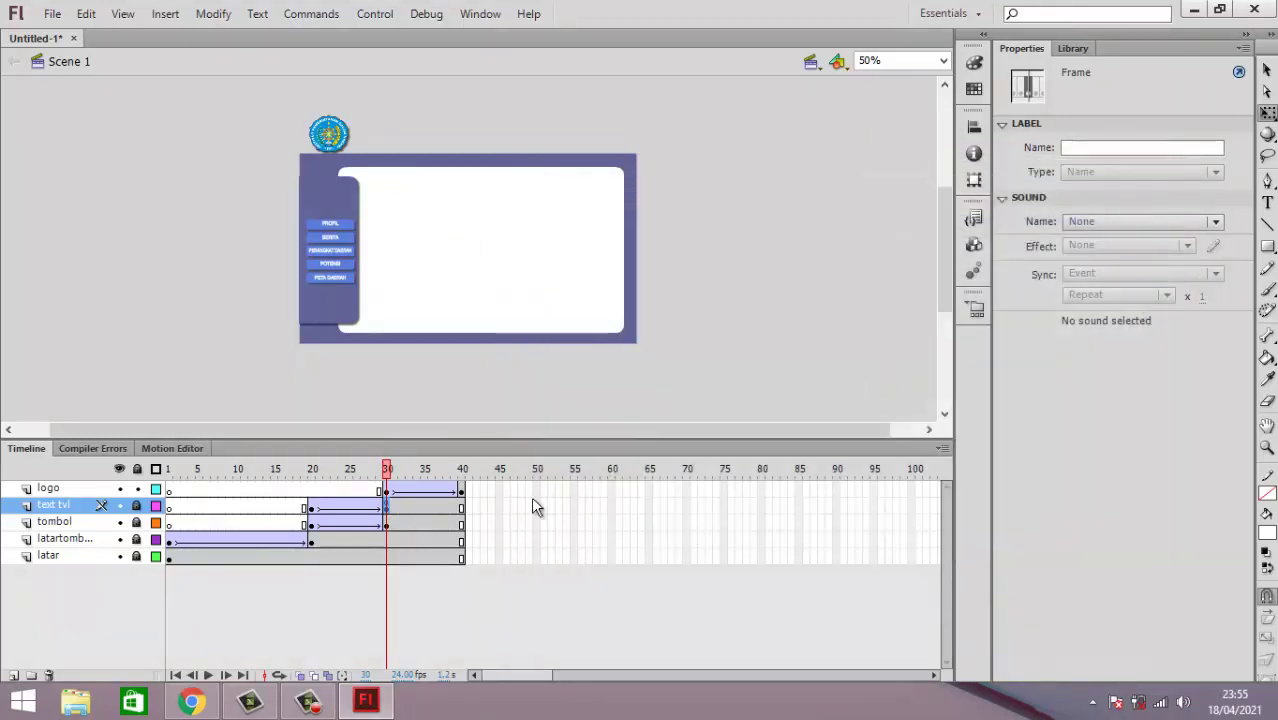
Step: Delete the stop(); action from frame 30 of the text tvl layer
right_click(386, 508)
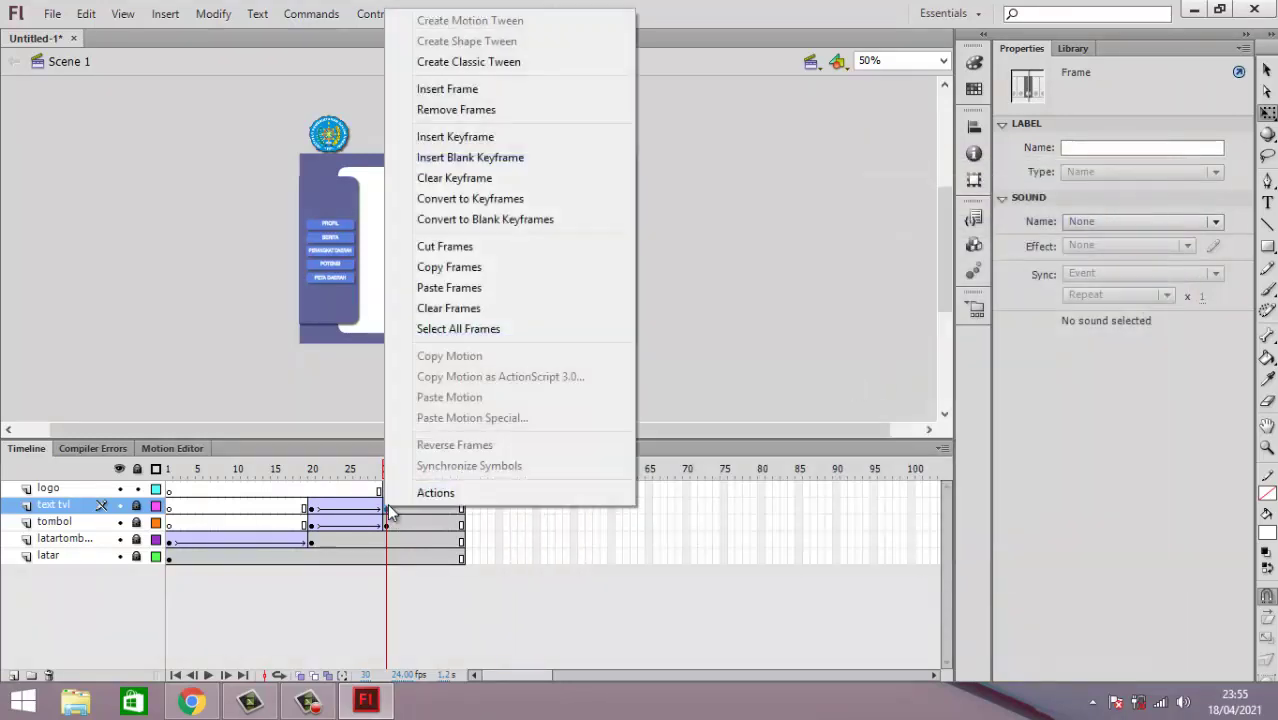
click(432, 496)
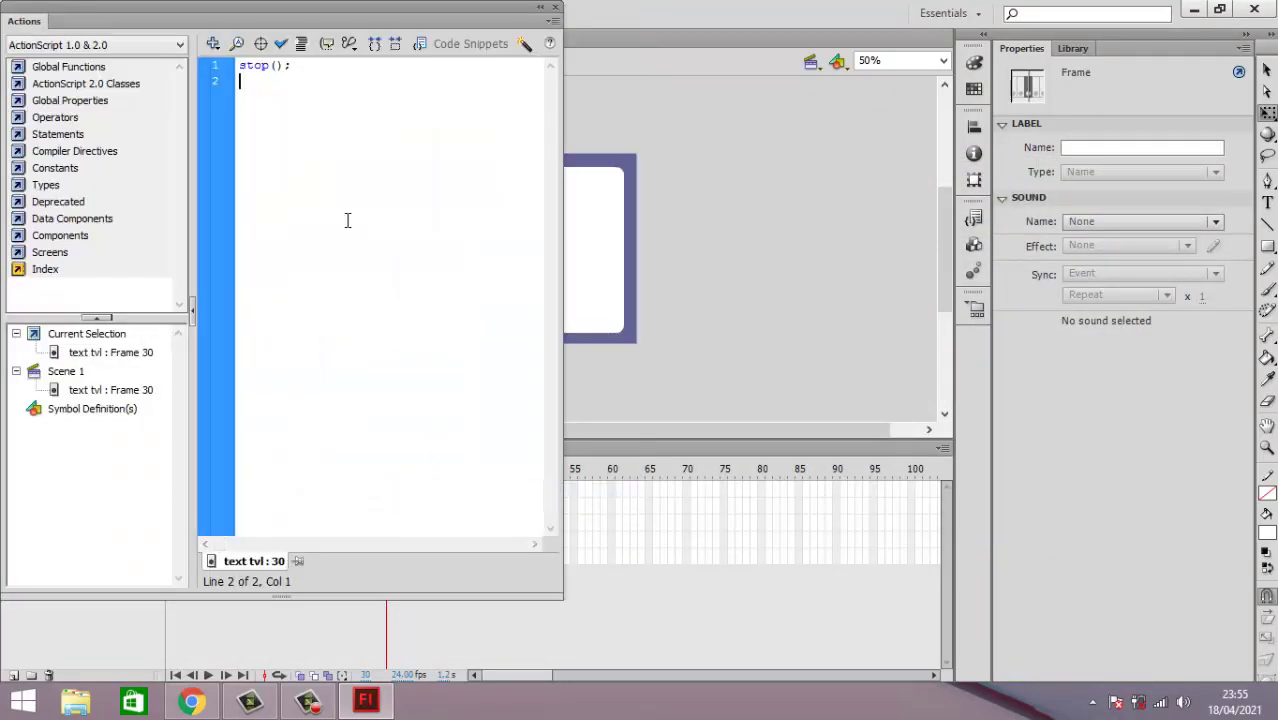
key(BackSpace)
key(BackSpace)
key(BackSpace)
key(BackSpace)
key(BackSpace)
key(BackSpace)
key(BackSpace)
key(BackSpace)
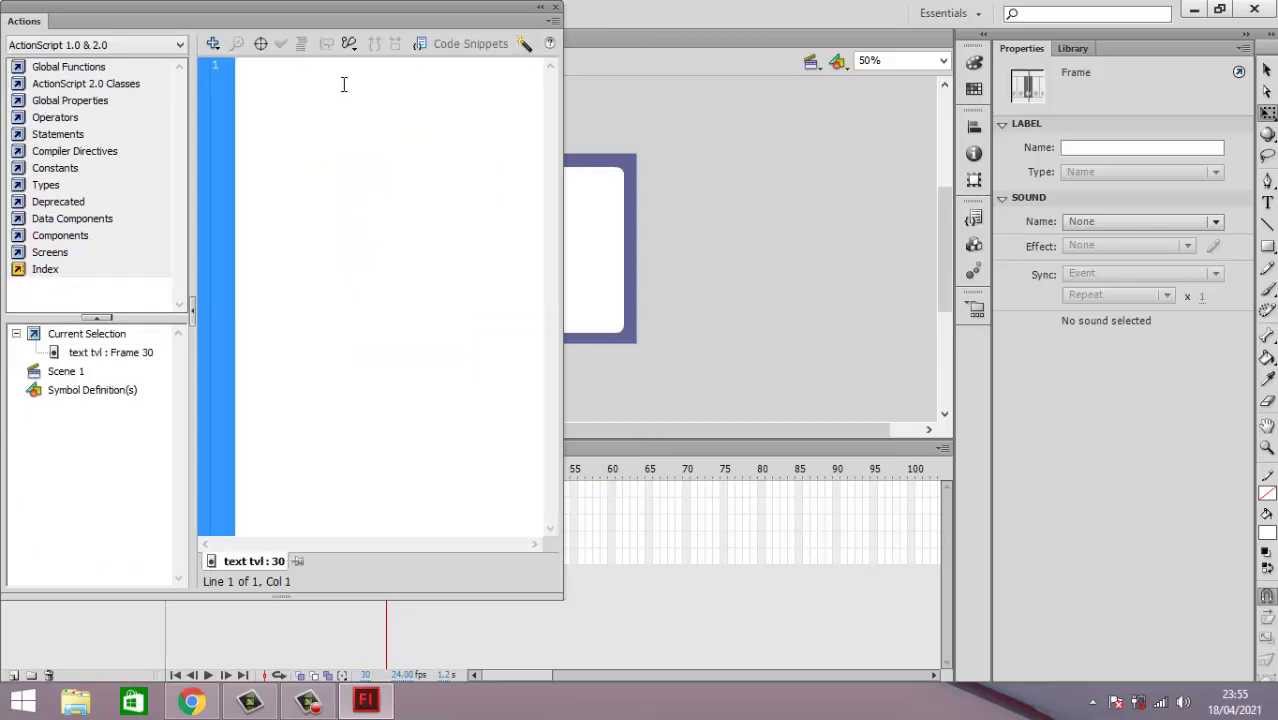
click(556, 12)
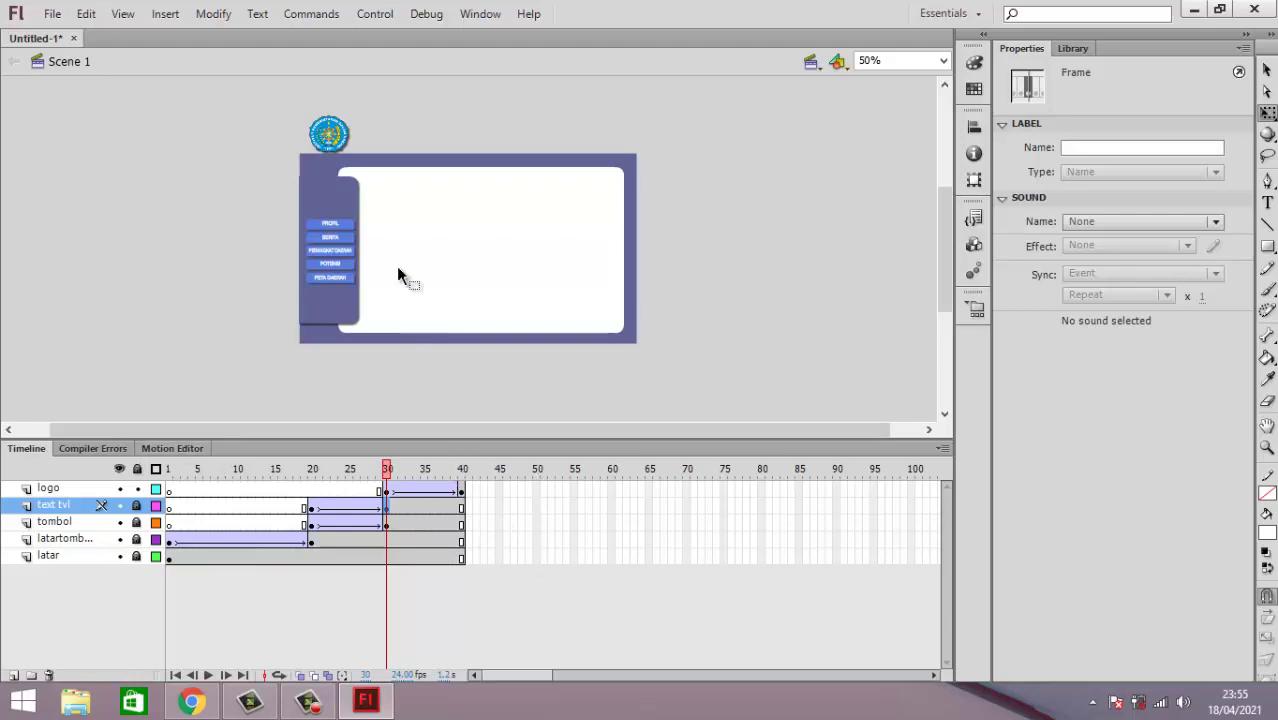
Step: Add a Timeline Control stop action to frame 40 of the logo layer
click(461, 490)
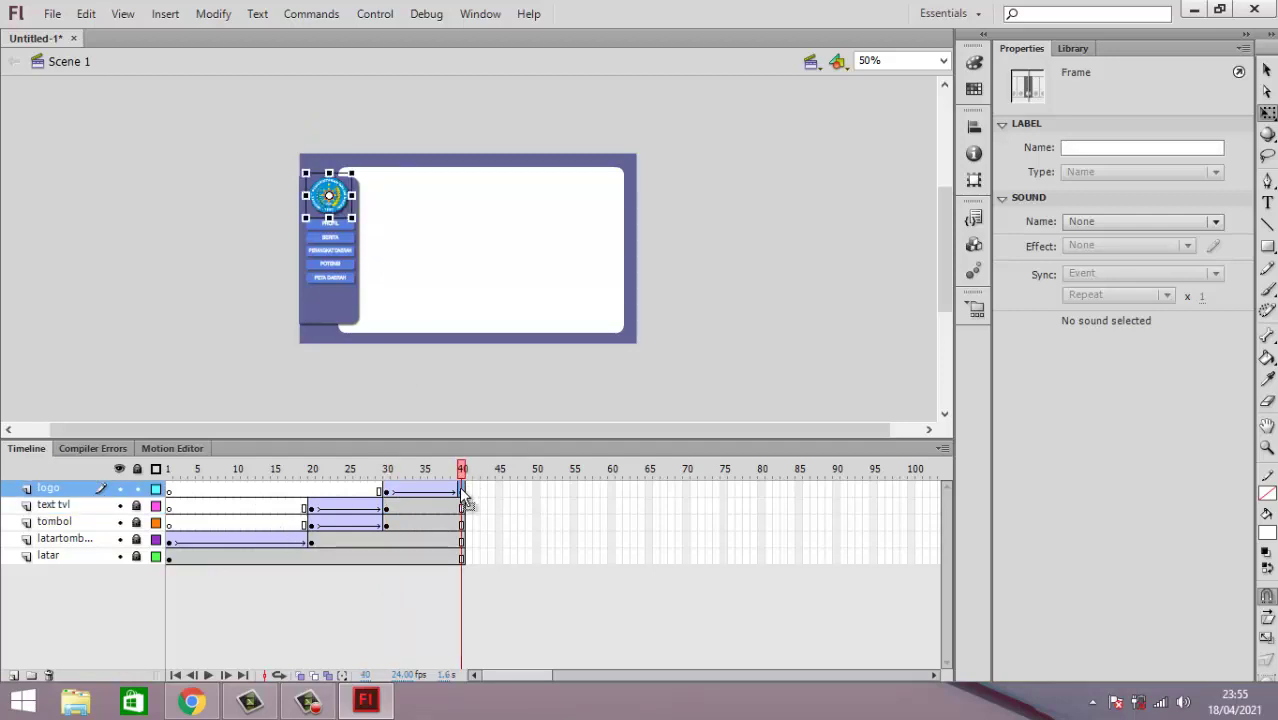
right_click(462, 492)
click(508, 670)
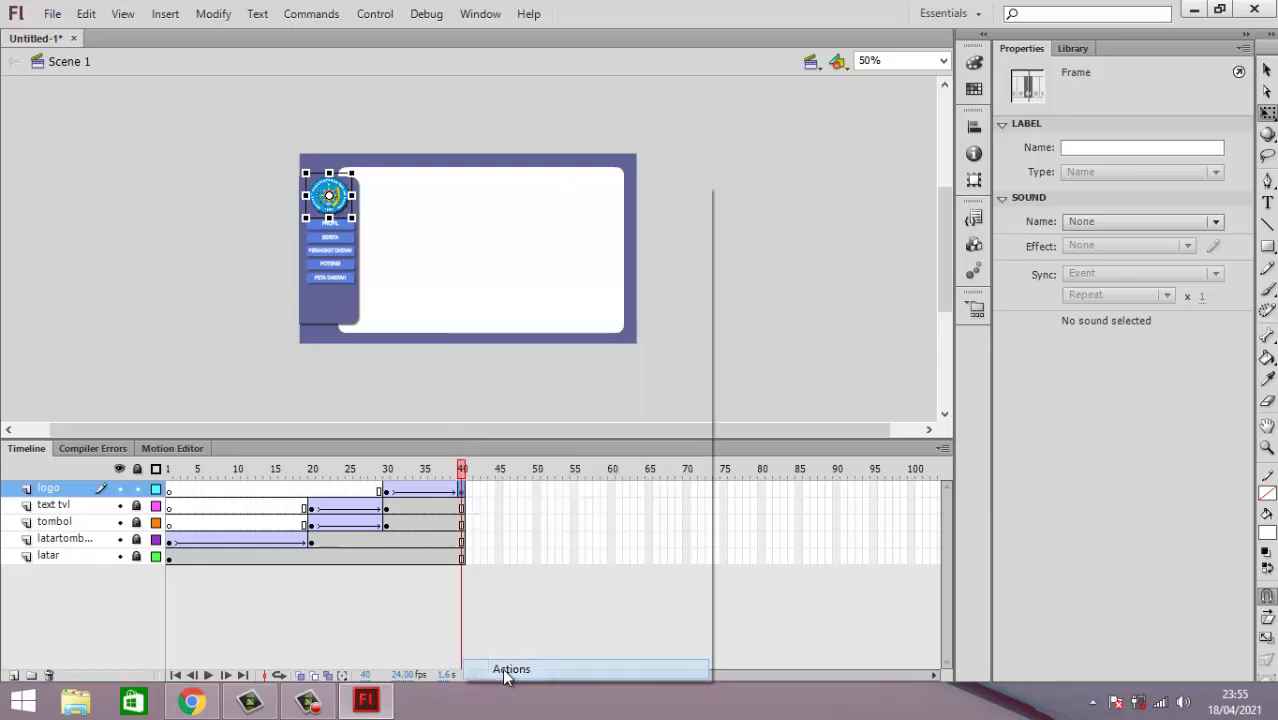
click(213, 45)
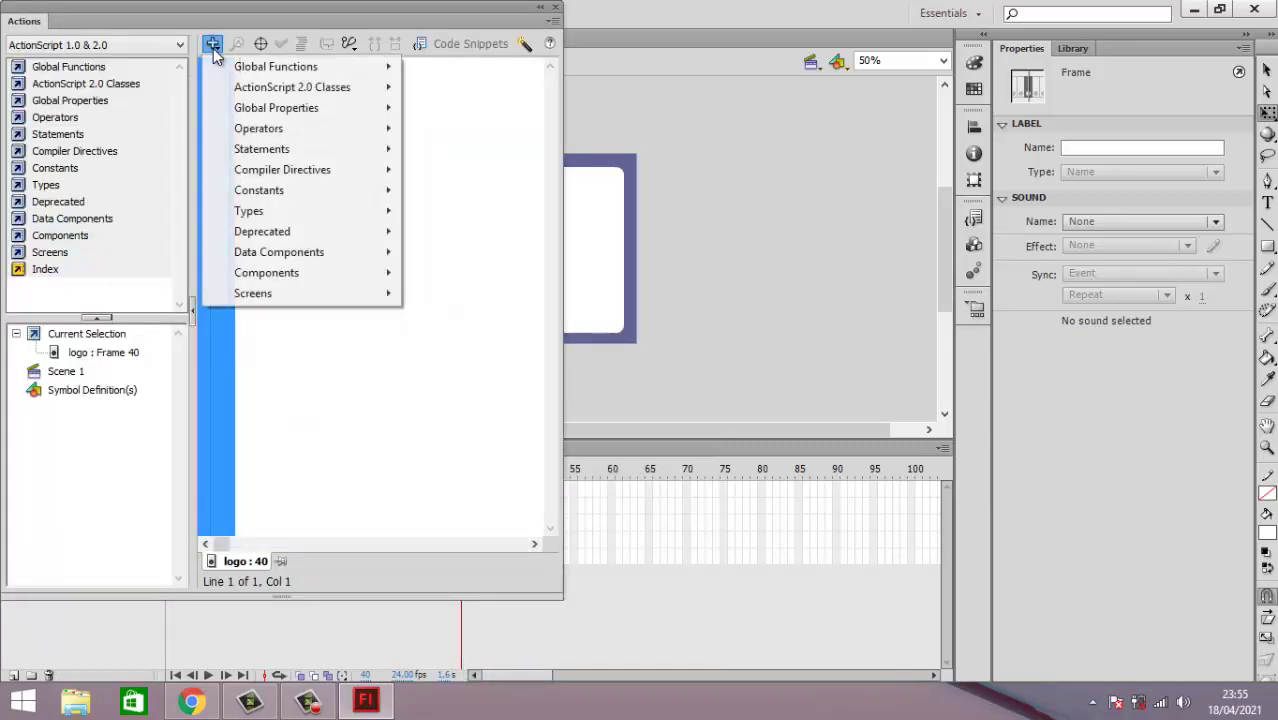
mouse_move(362, 70)
mouse_move(510, 76)
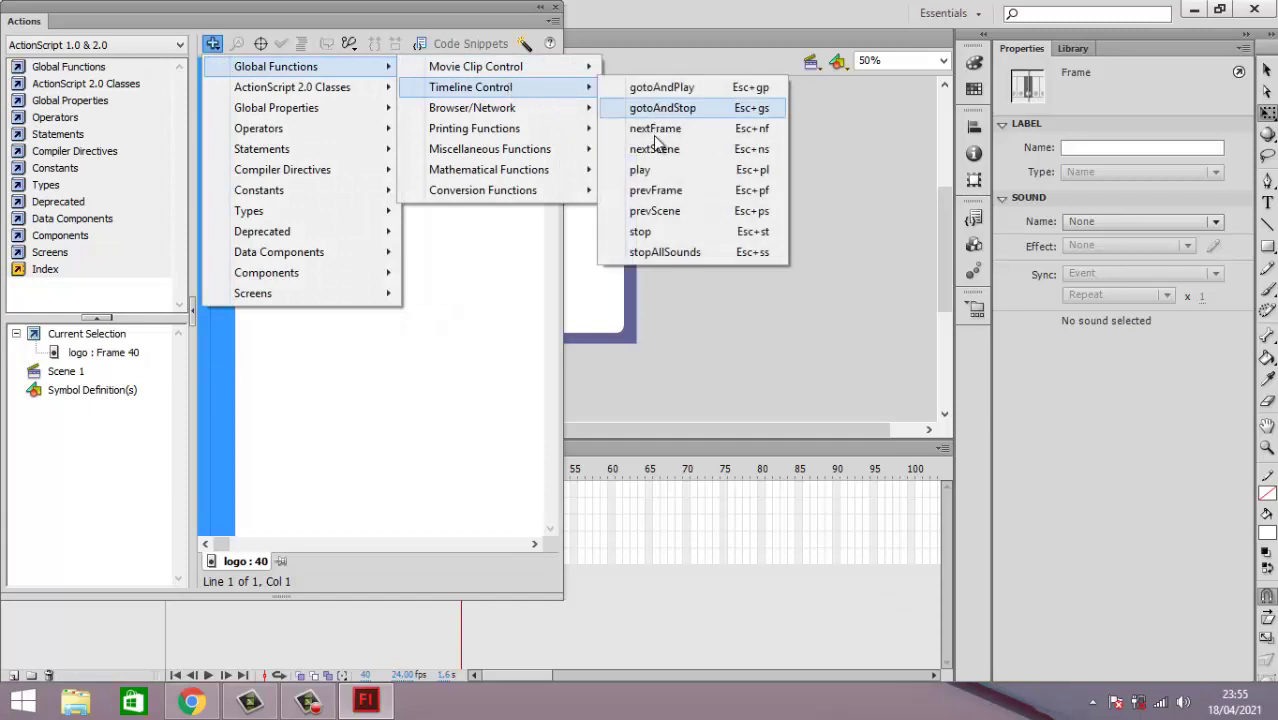
click(660, 241)
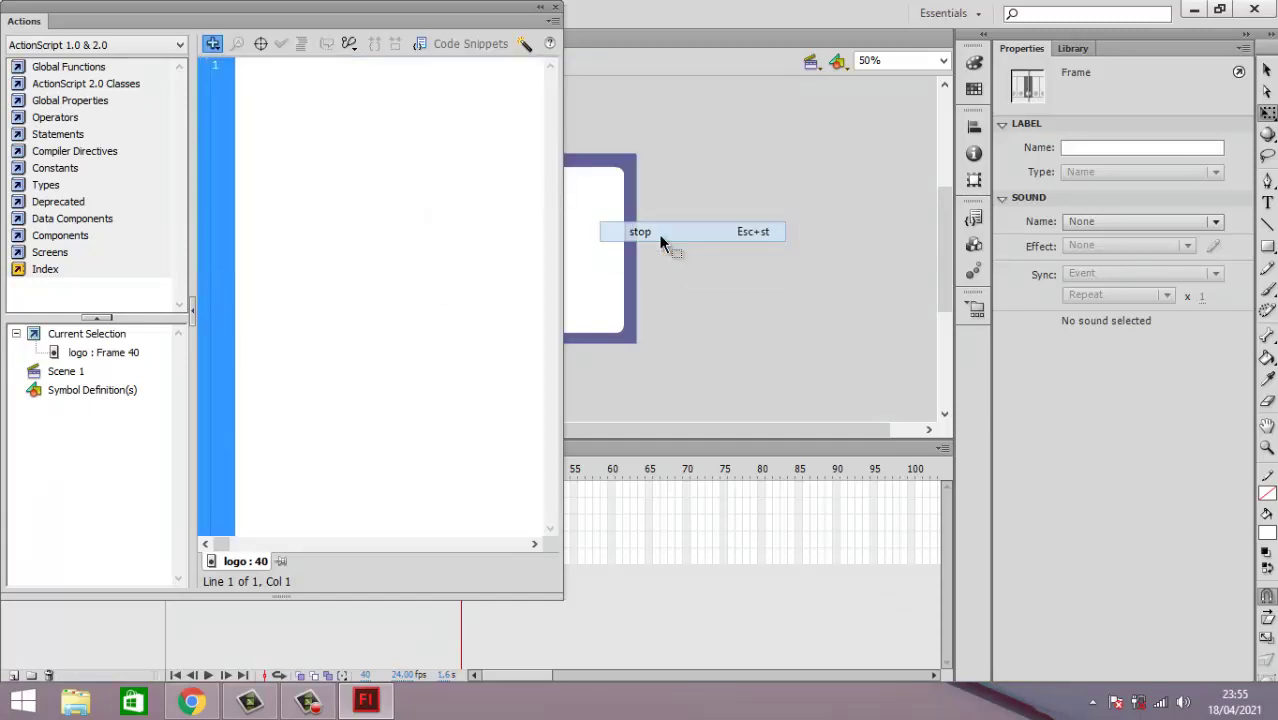
click(557, 8)
click(694, 190)
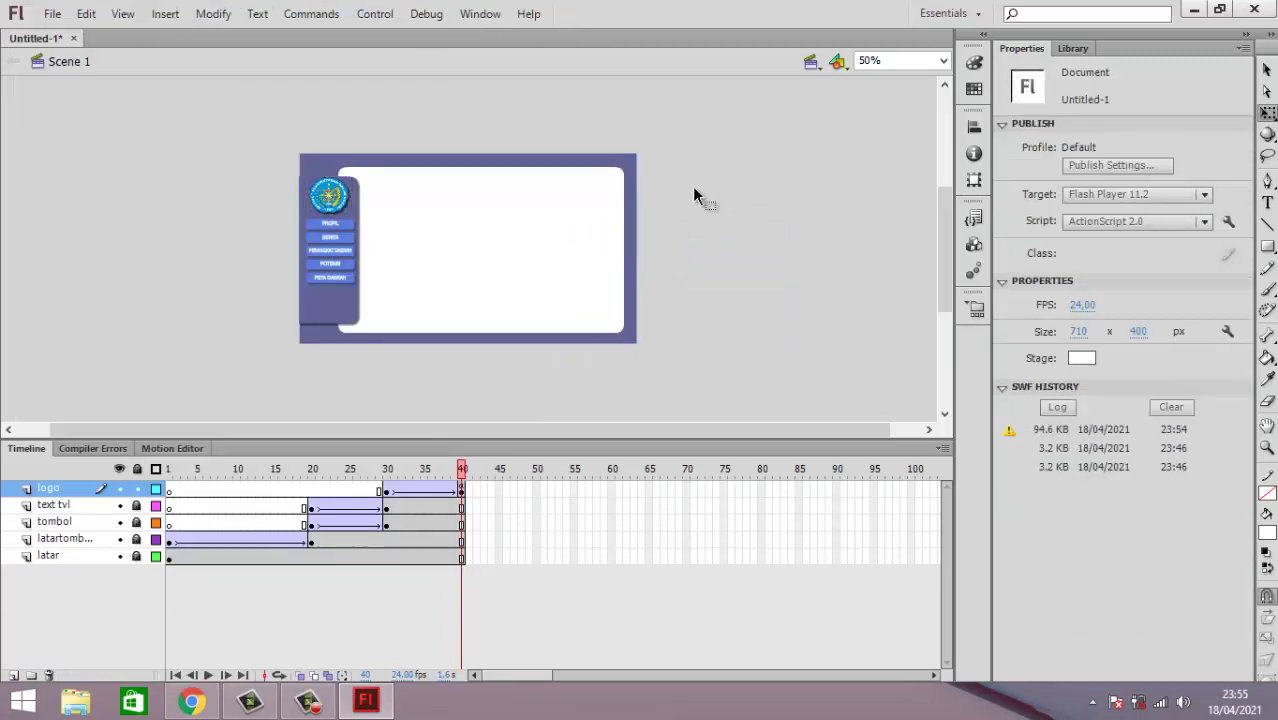
Step: Test the movie twice to check that the menu and logo animation play through to frame 40
key(ctrl+Return)
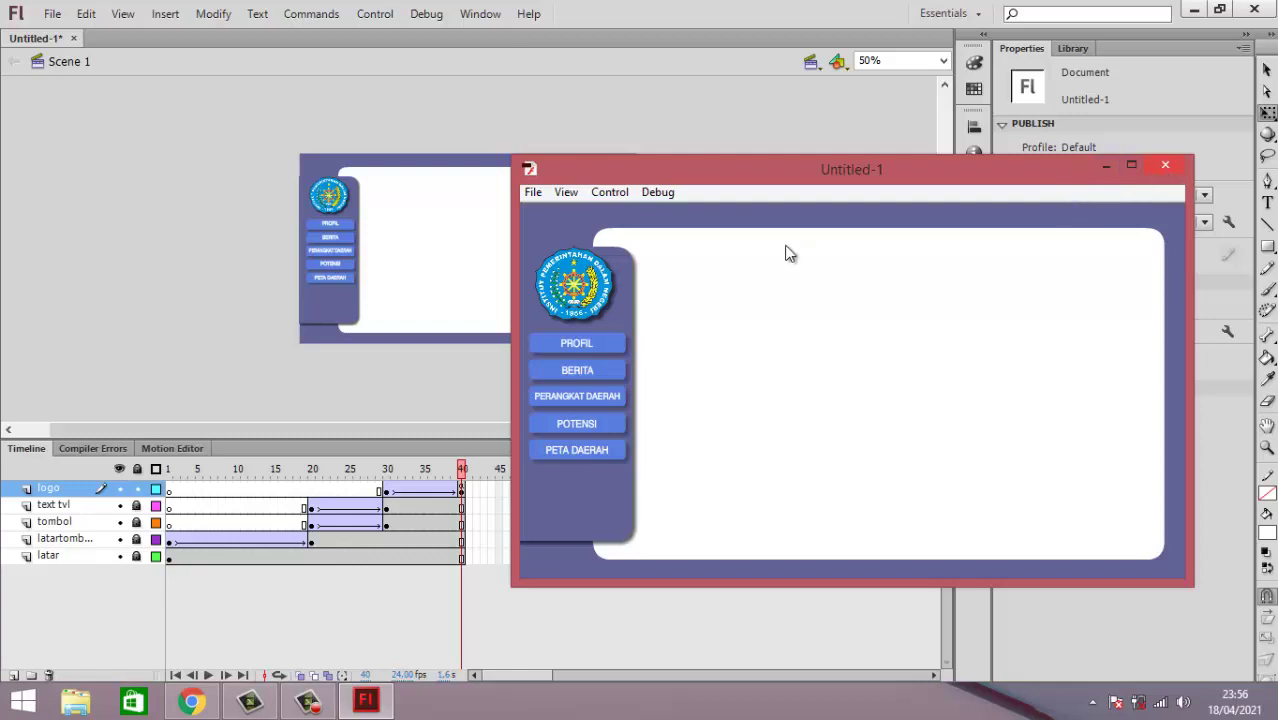
click(1163, 166)
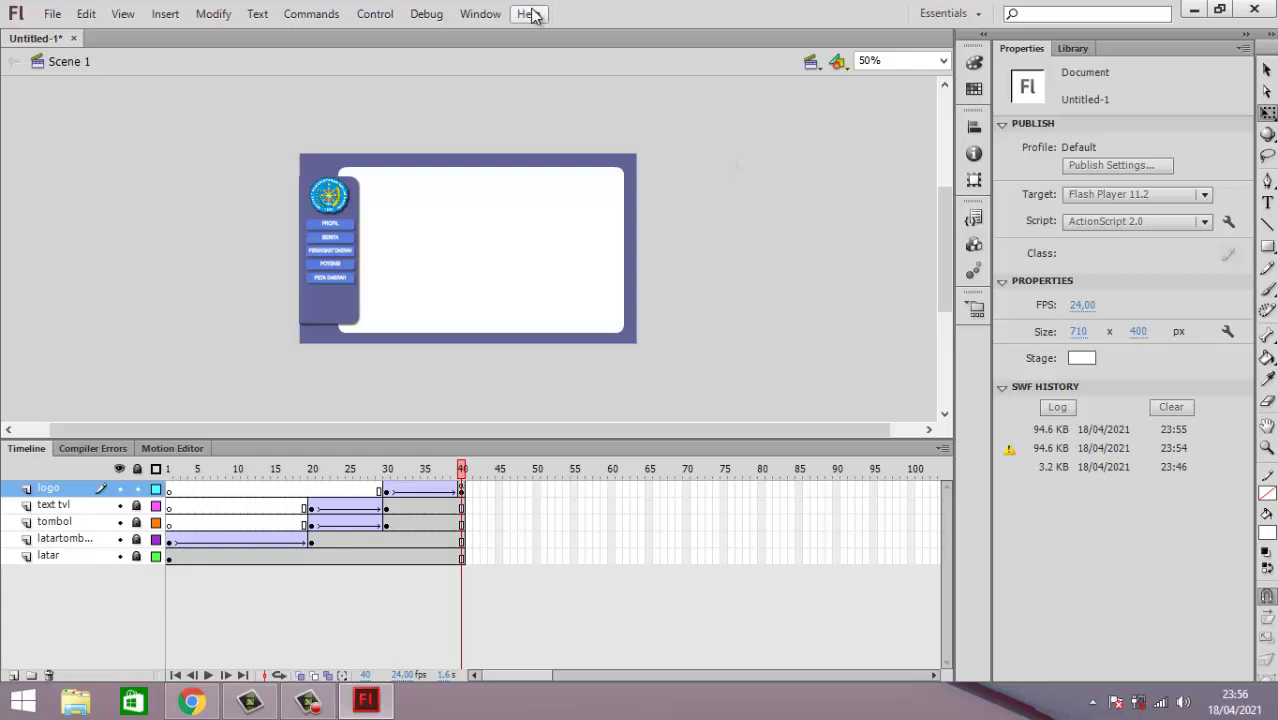
click(374, 14)
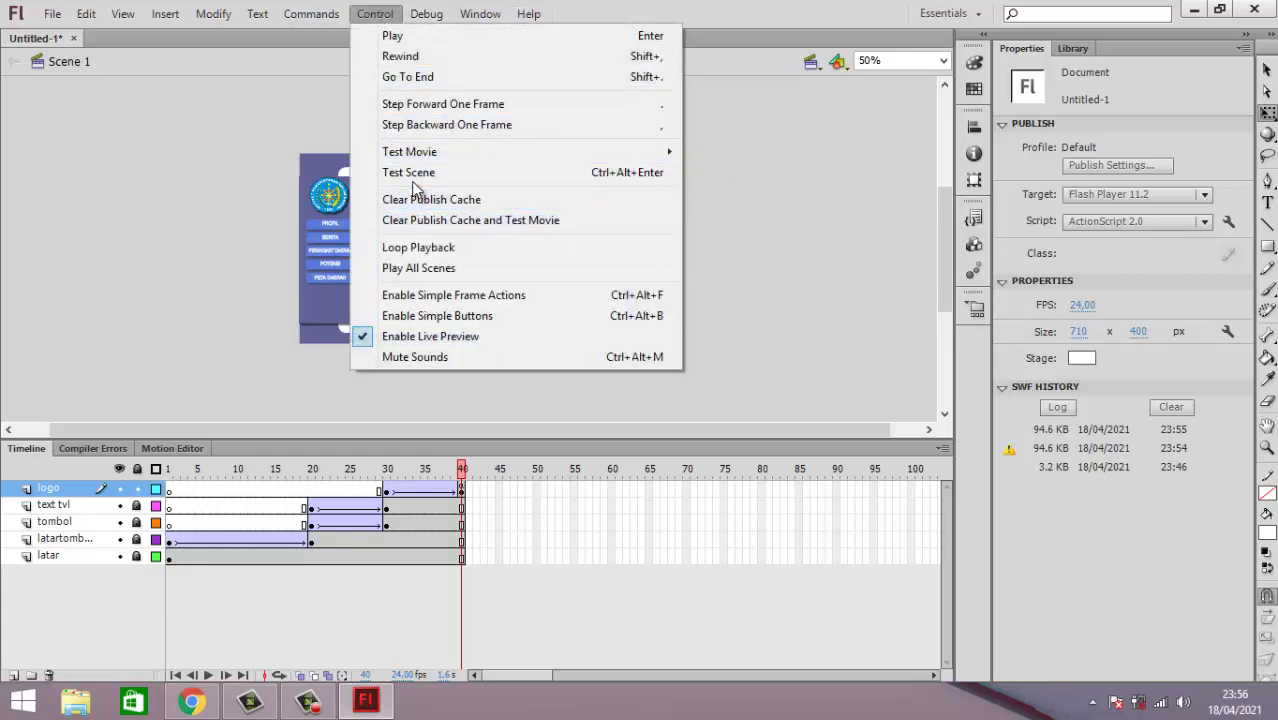
mouse_move(600, 151)
click(805, 153)
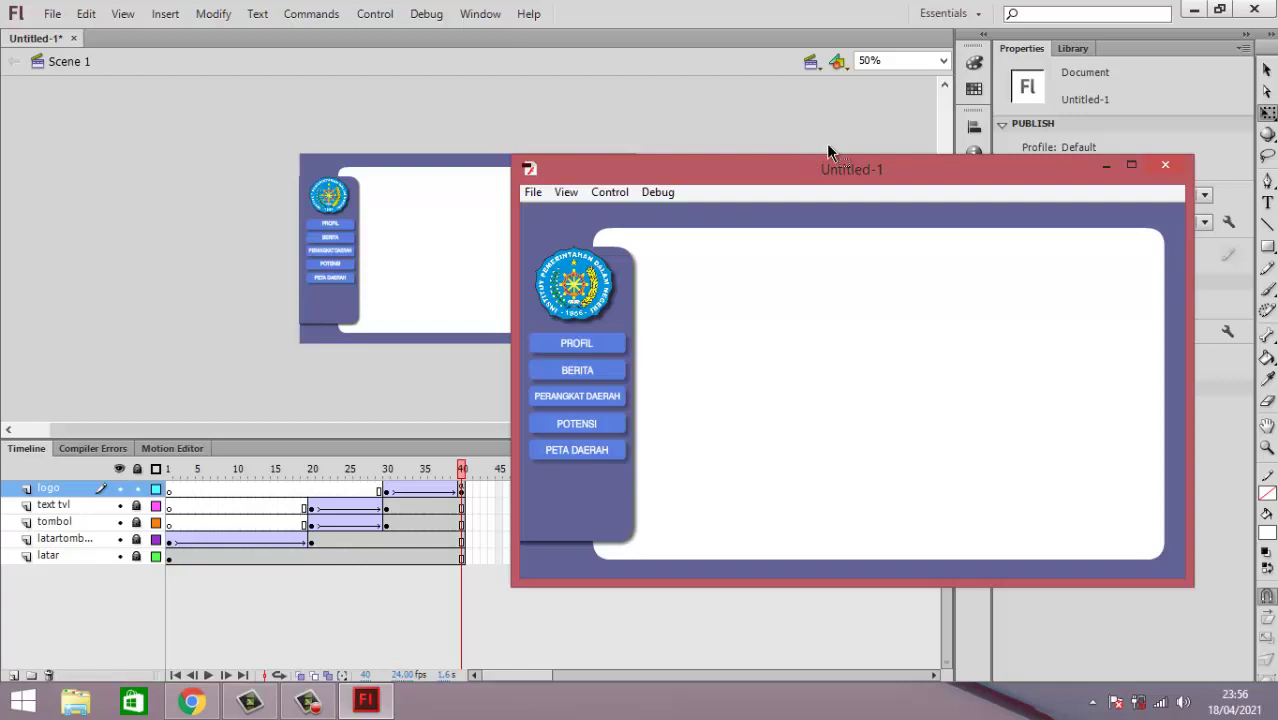
click(1166, 166)
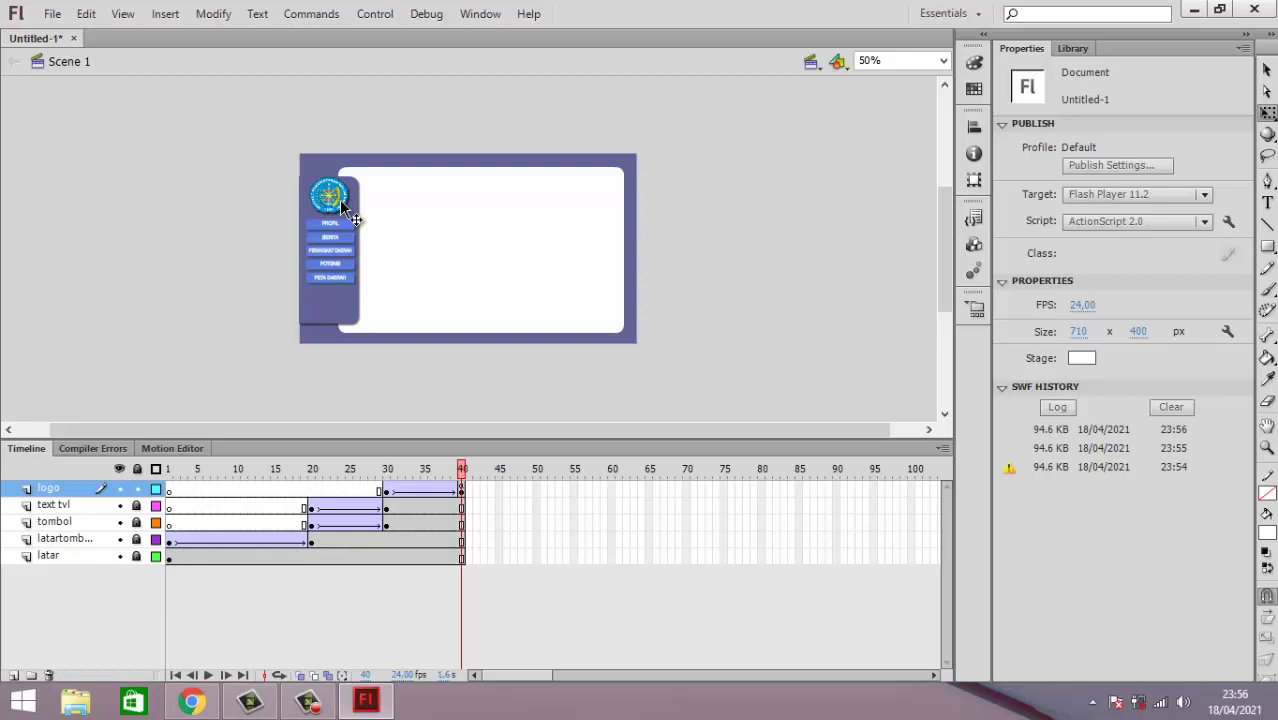
click(668, 676)
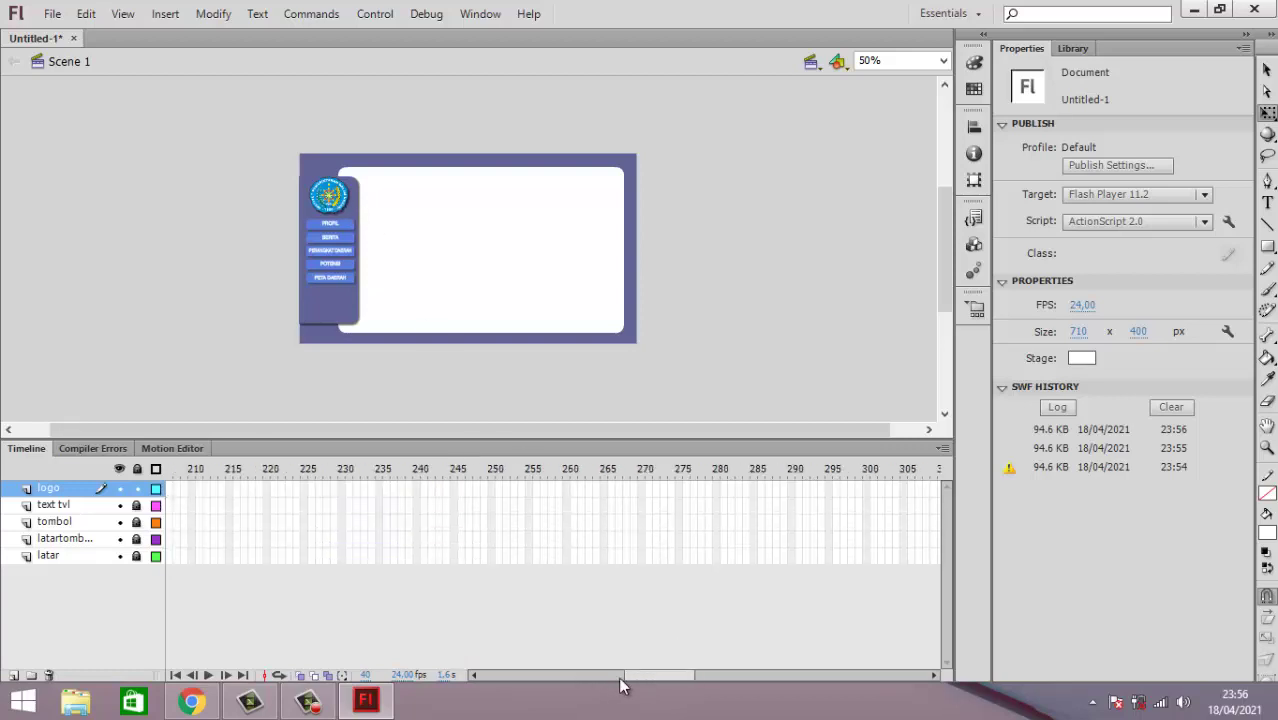
drag(655, 676, 500, 676)
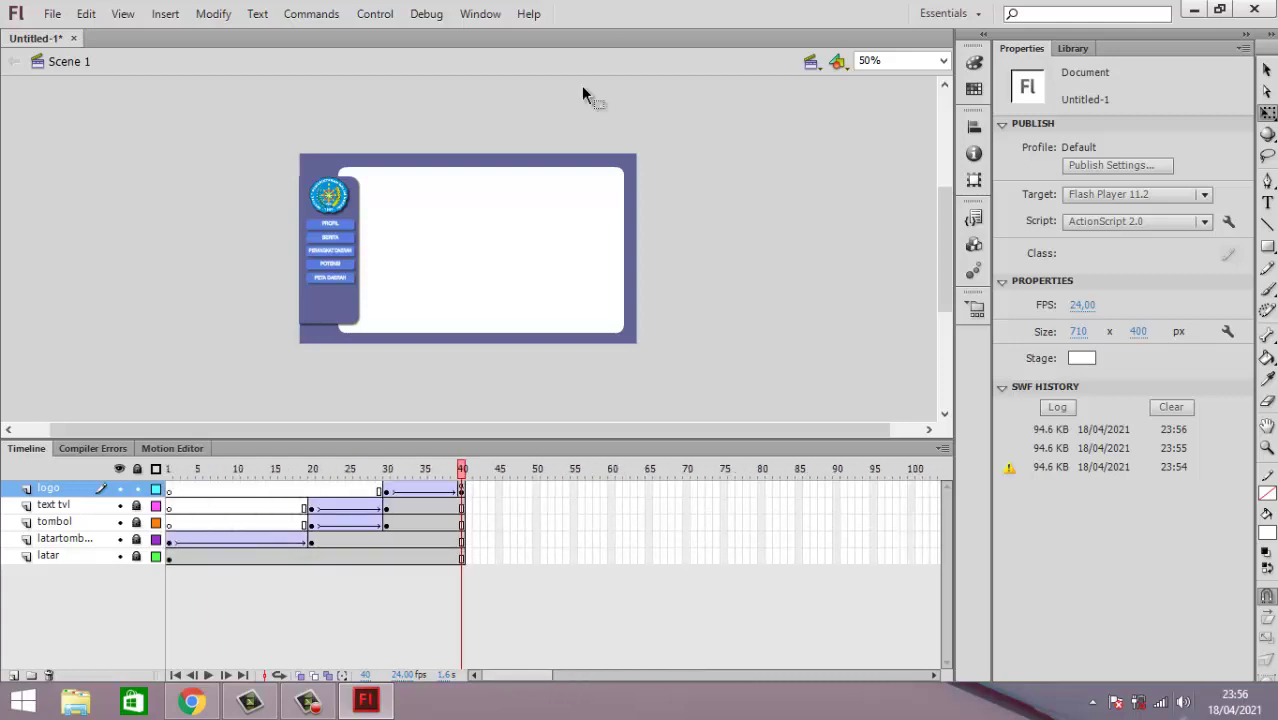
Step: Add a new layer above the logo layer and name it tblmenu
click(50, 490)
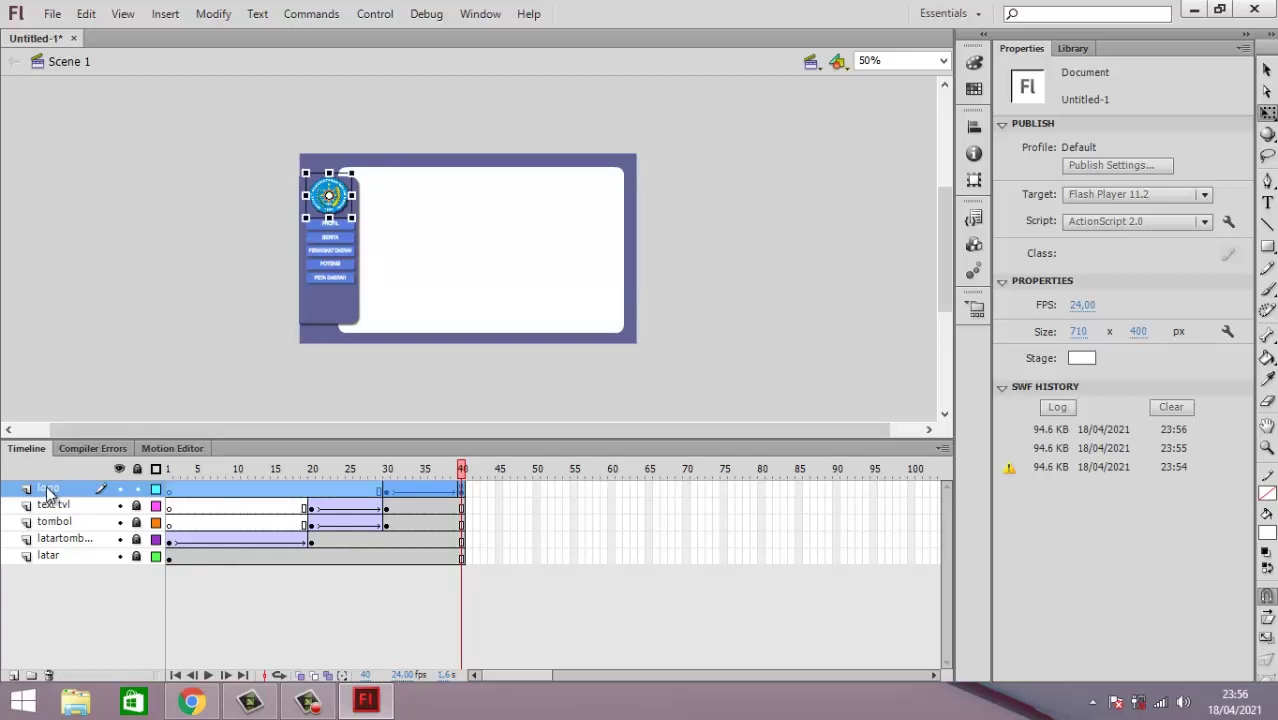
click(171, 490)
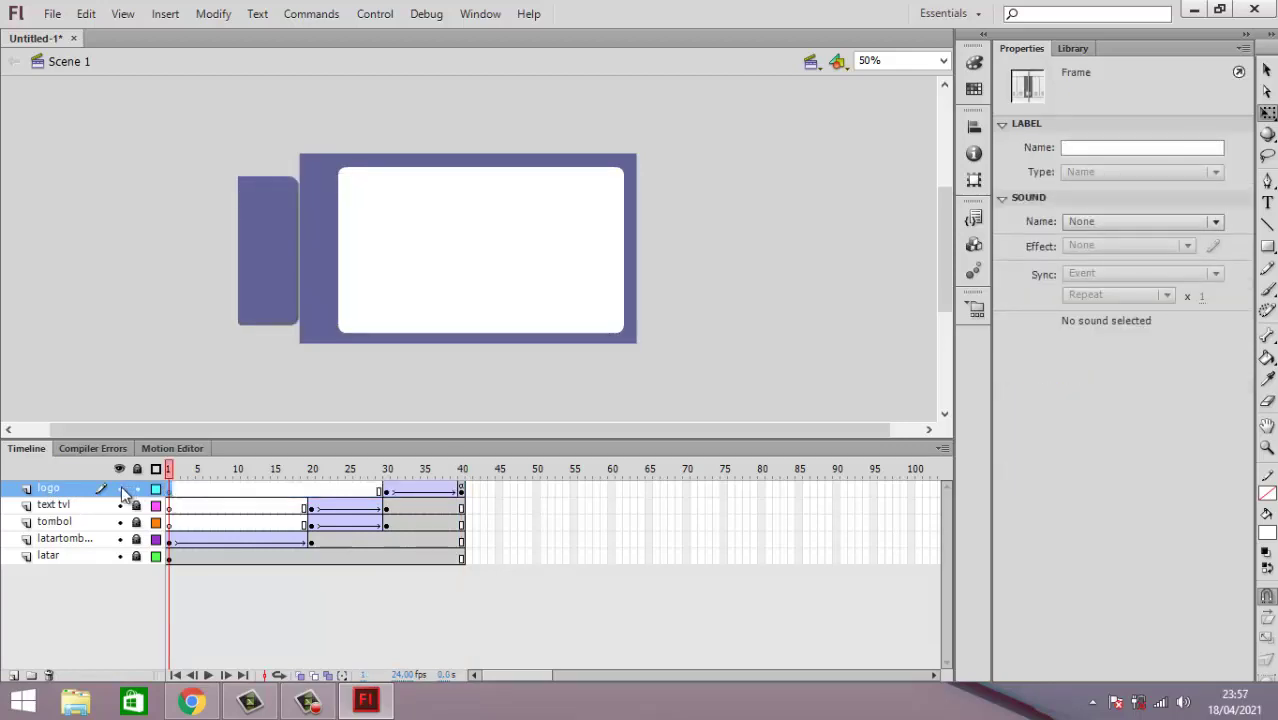
click(63, 490)
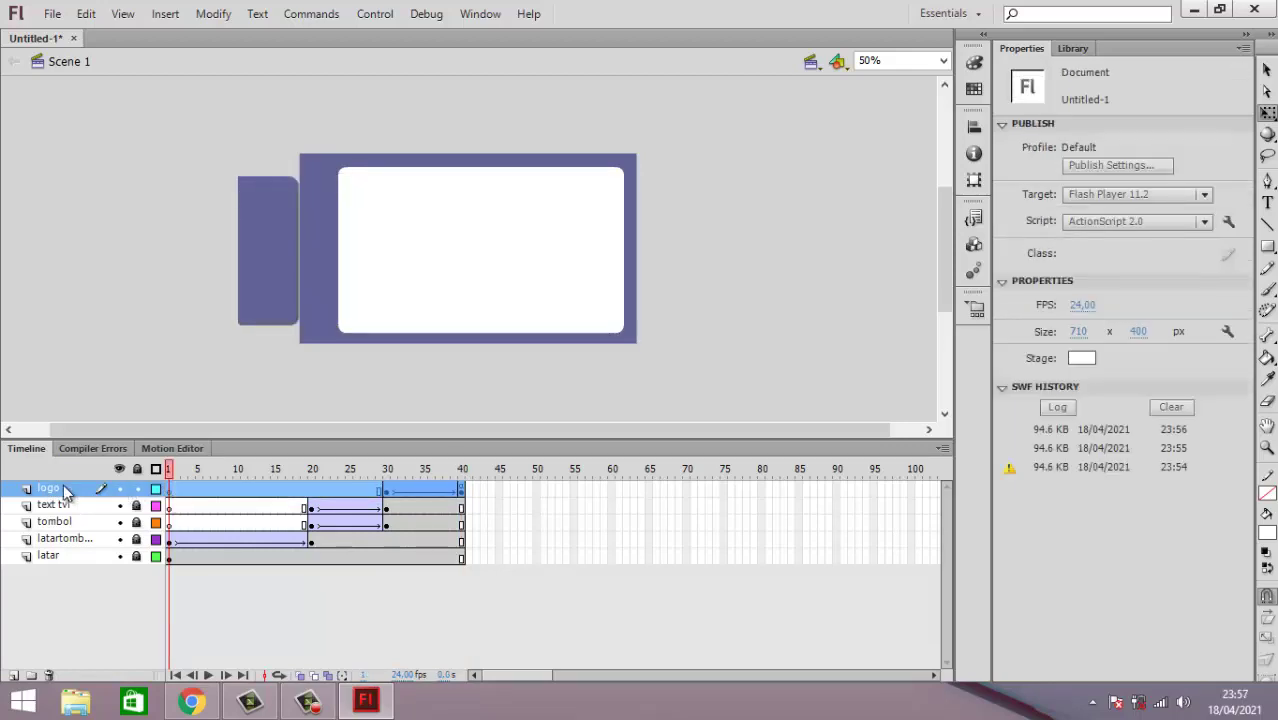
click(13, 676)
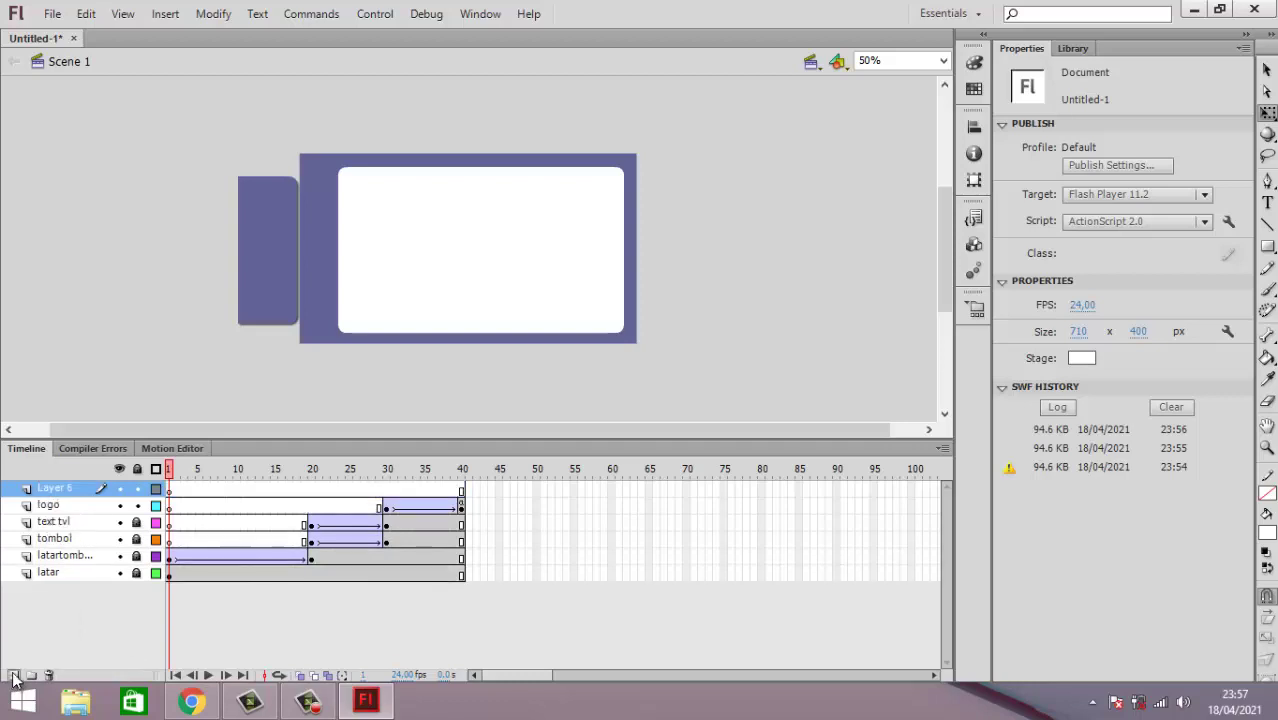
double_click(52, 490)
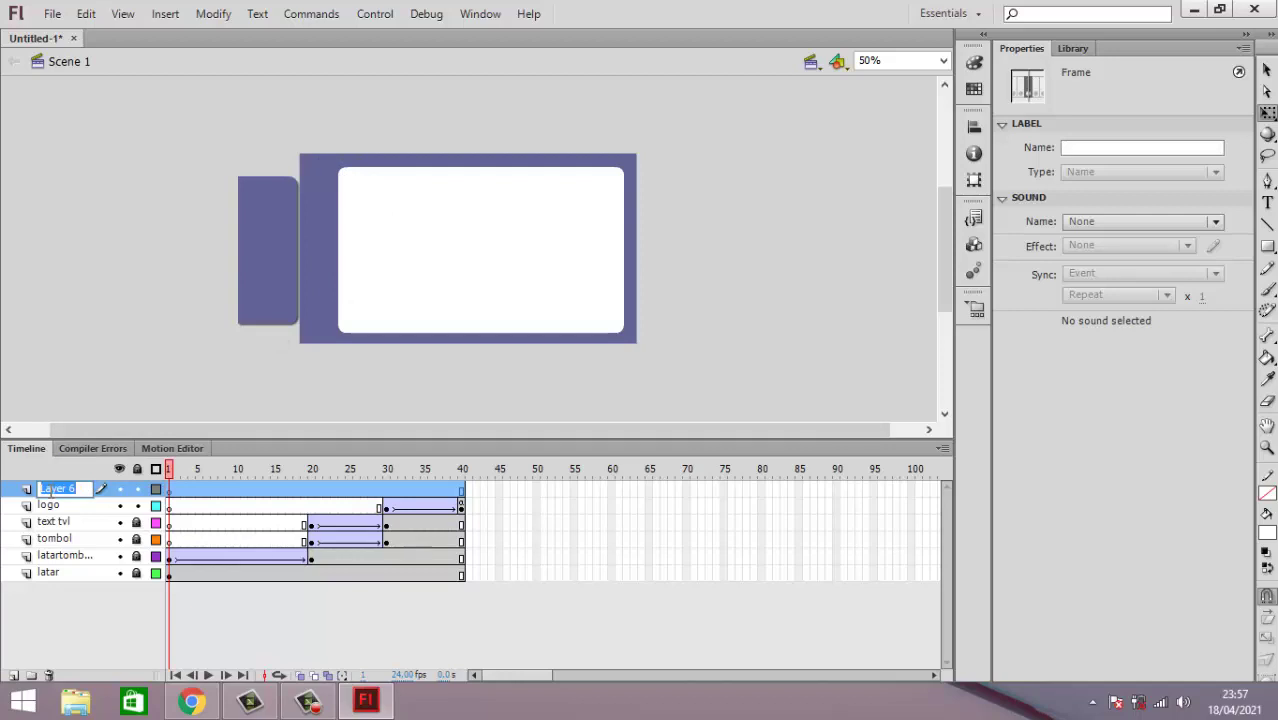
text(tblmenu)
click(45, 465)
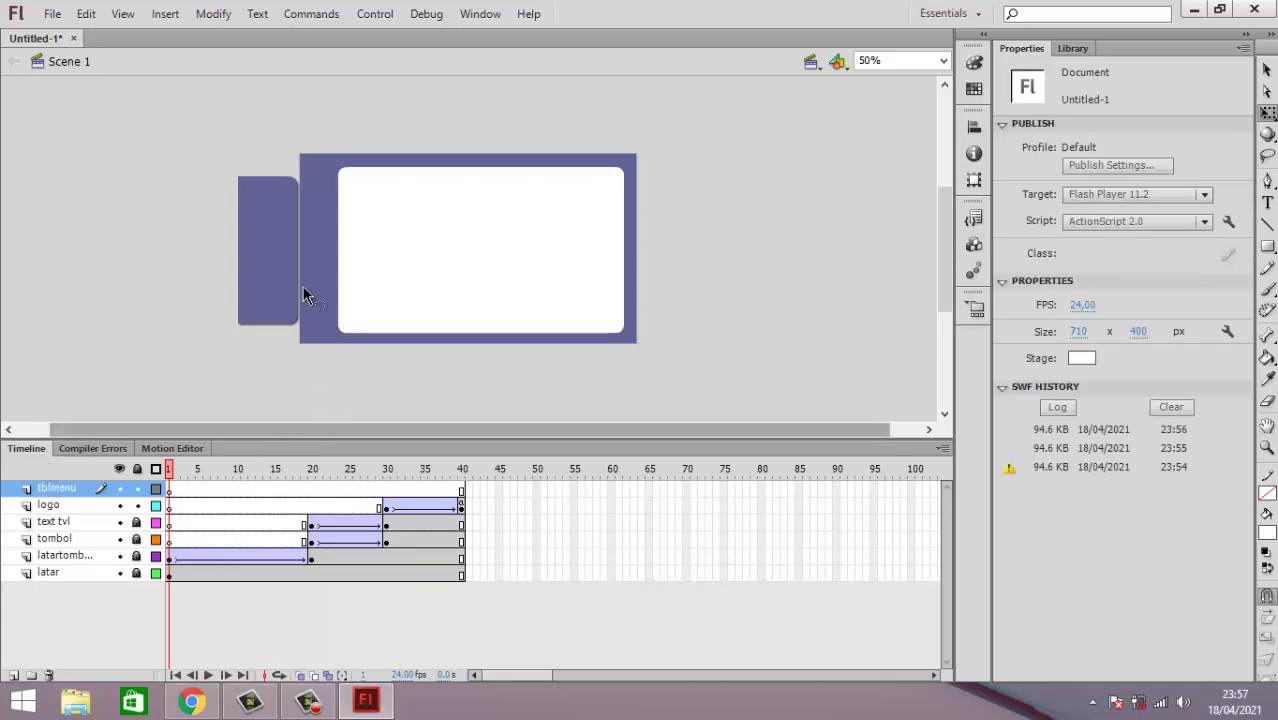
Step: Draw a white rounded rectangle about 59 x 27 px in the stage's upper-left corner on the tblmenu layer
click(1267, 249)
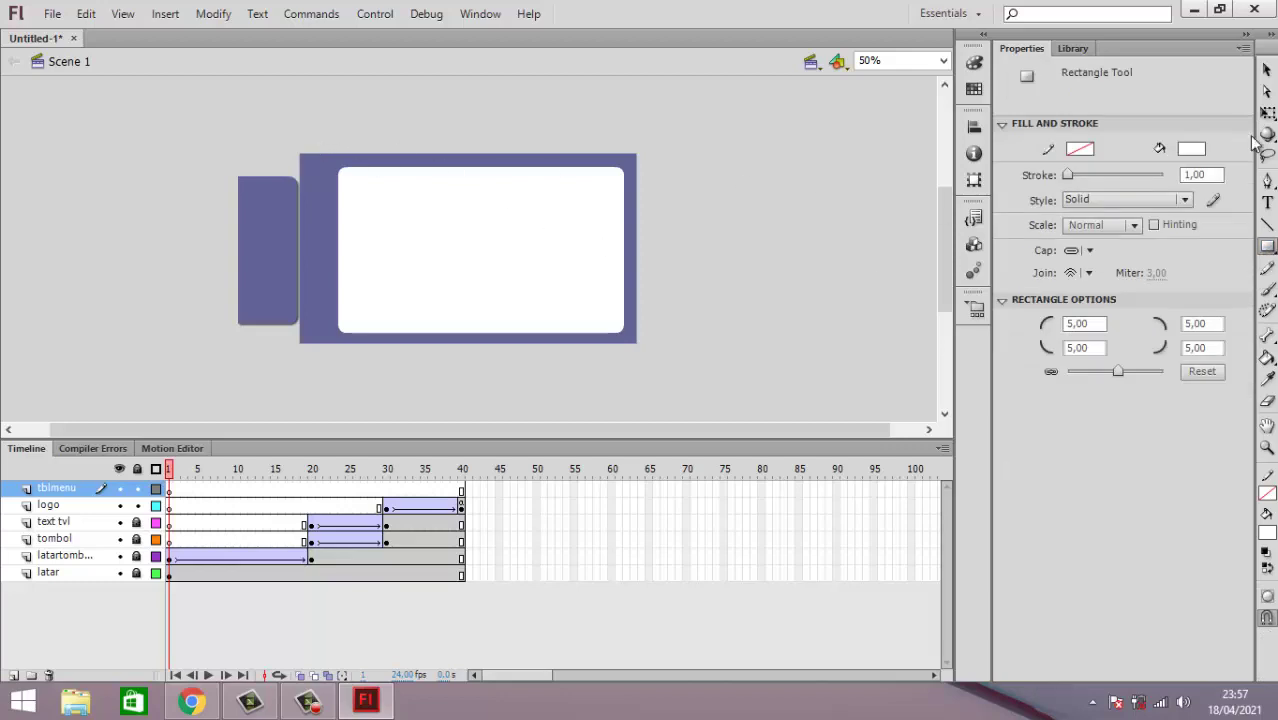
click(1267, 447)
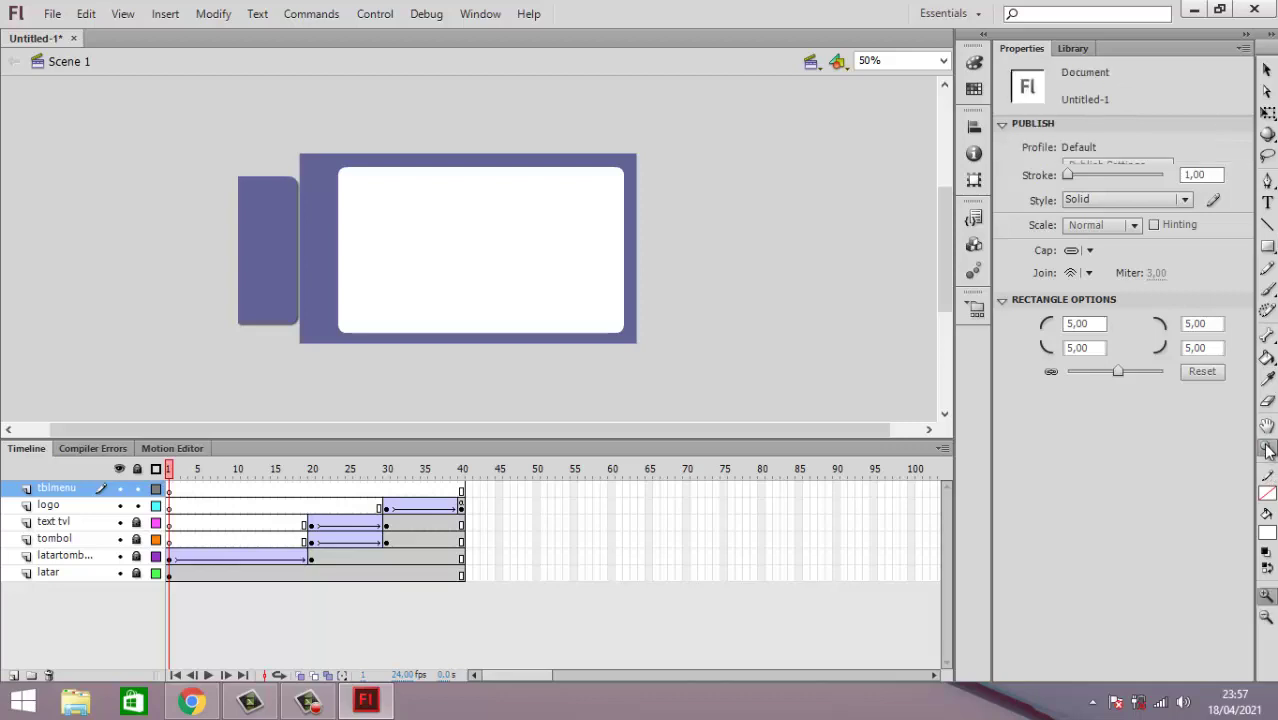
drag(227, 127, 384, 225)
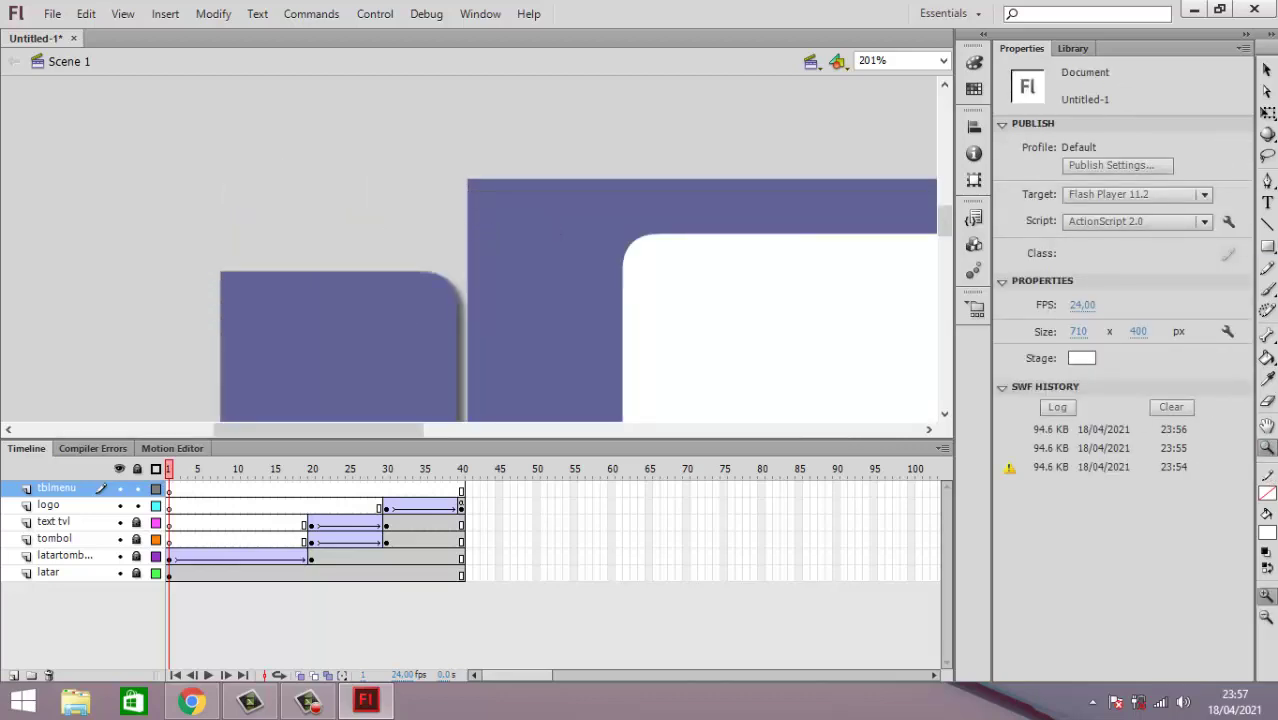
click(1266, 248)
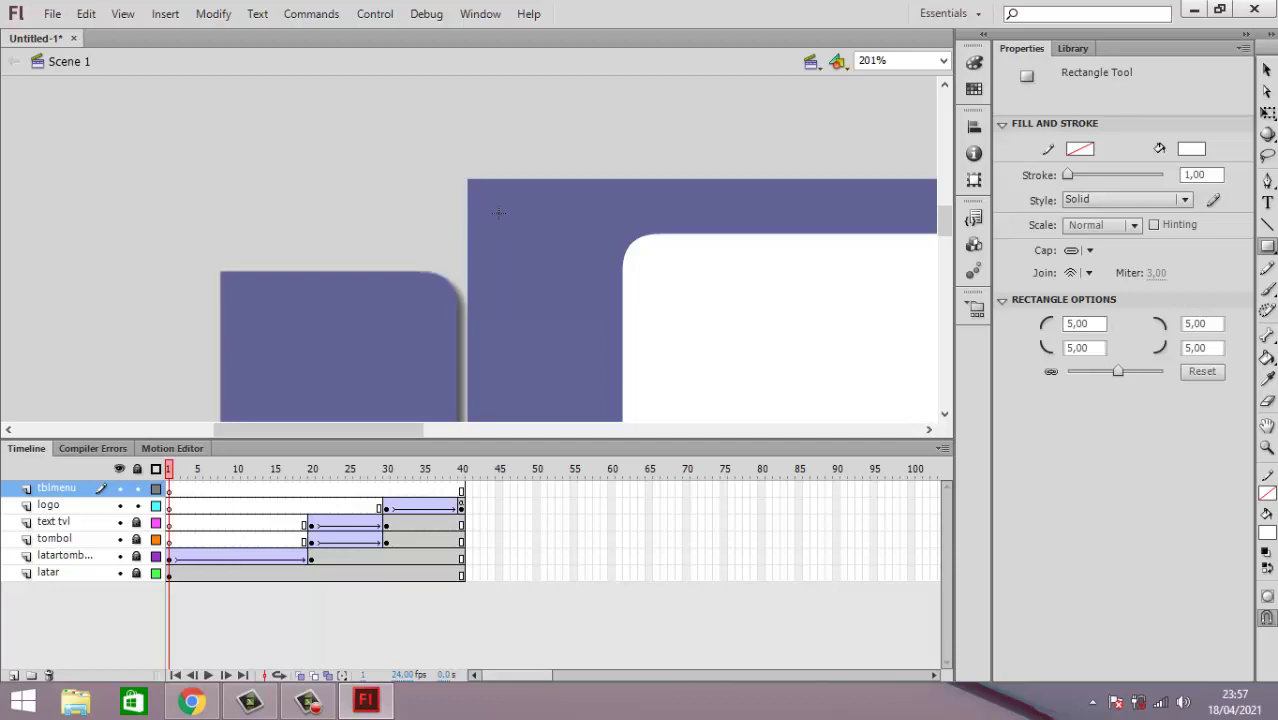
drag(499, 213, 610, 264)
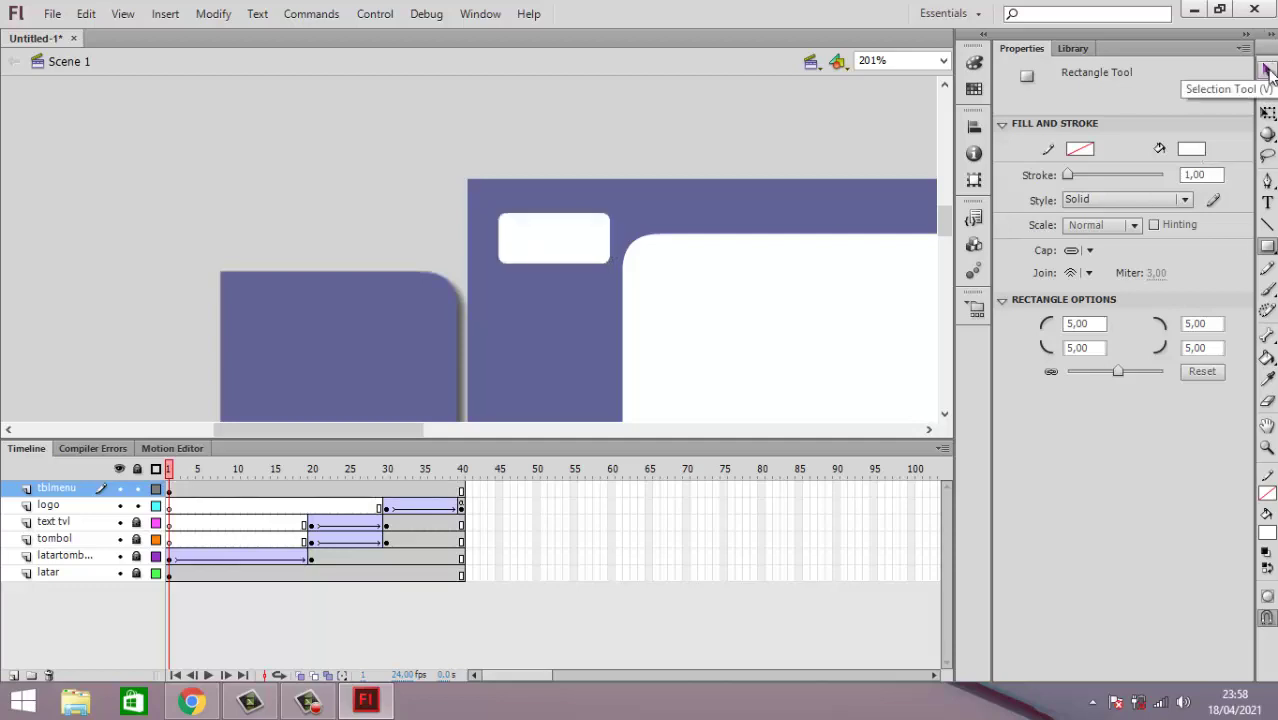
Step: Nudge the white rounded rectangle up and slightly left to X 9,45 and Y 1,45
click(1267, 68)
click(565, 240)
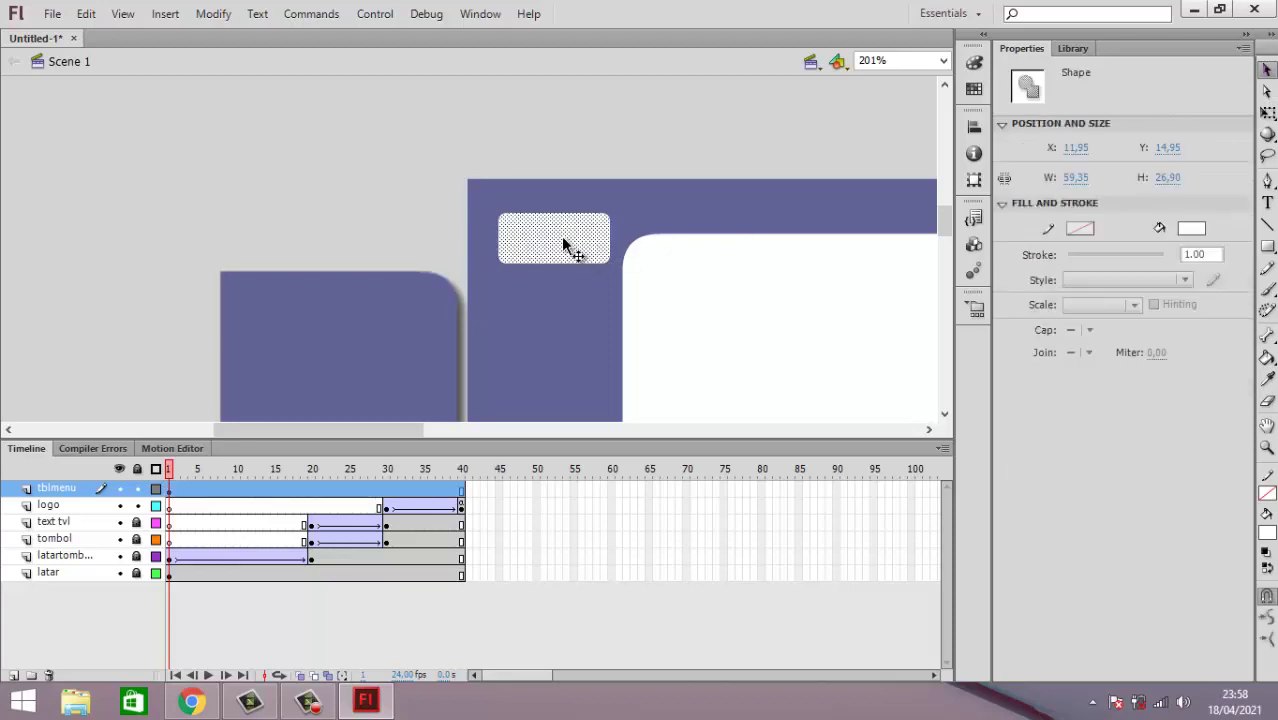
key(Left)
key(Left)
key(Left)
key(Left)
key(Left)
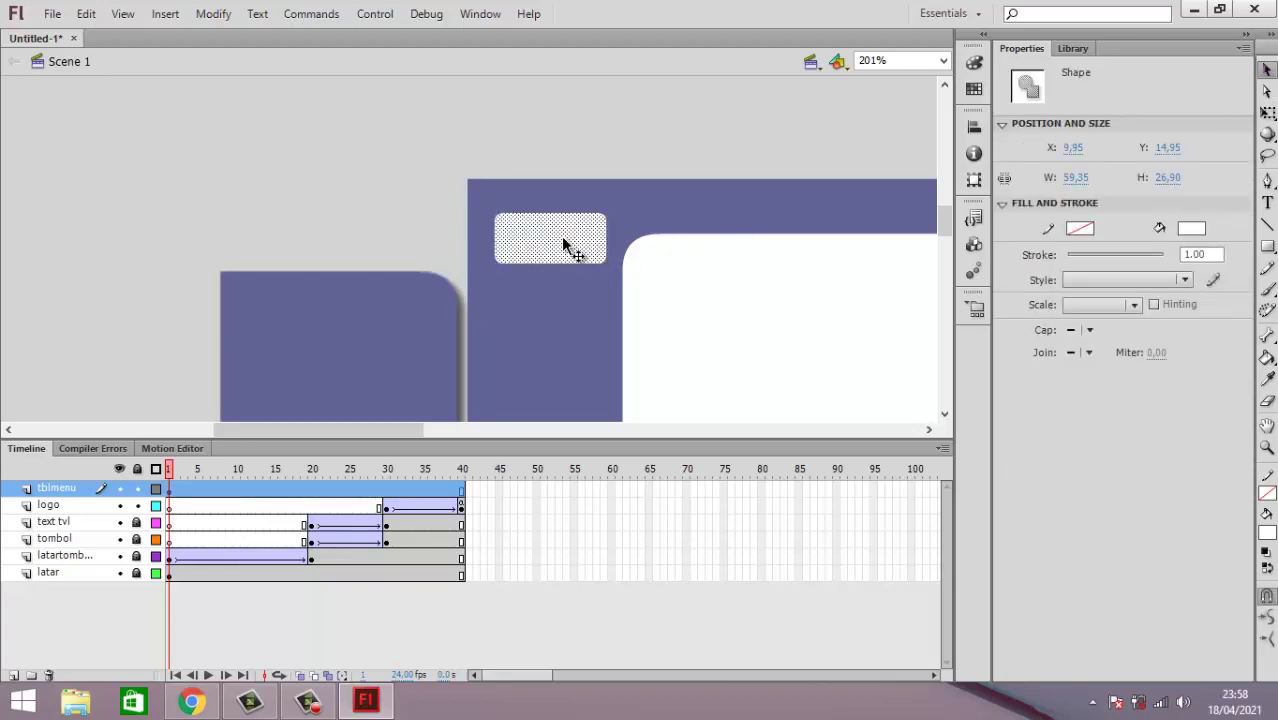
key(Left)
key(Left)
key(Left)
key(Right)
key(Right)
key(Right)
key(Up)
key(Up)
key(Up)
key(Up)
key(Up)
key(Up)
key(Up)
key(Up)
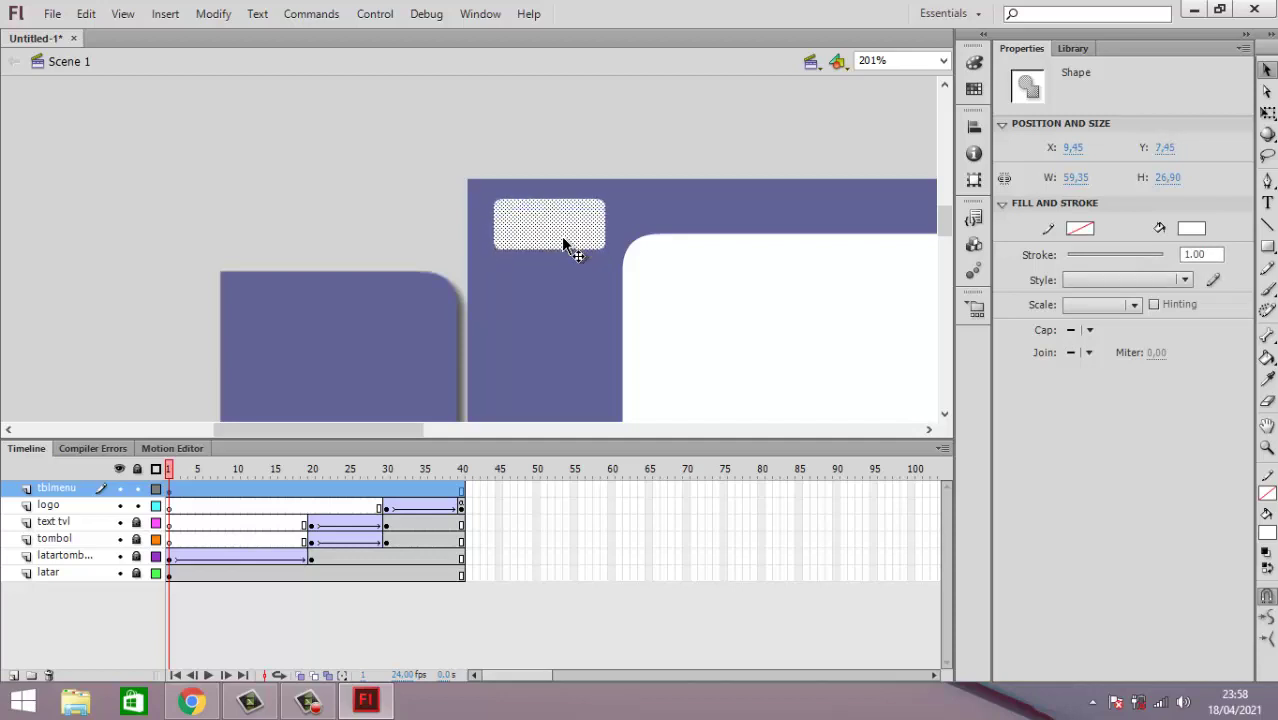
key(Up)
key(Up)
key(Up)
key(Up)
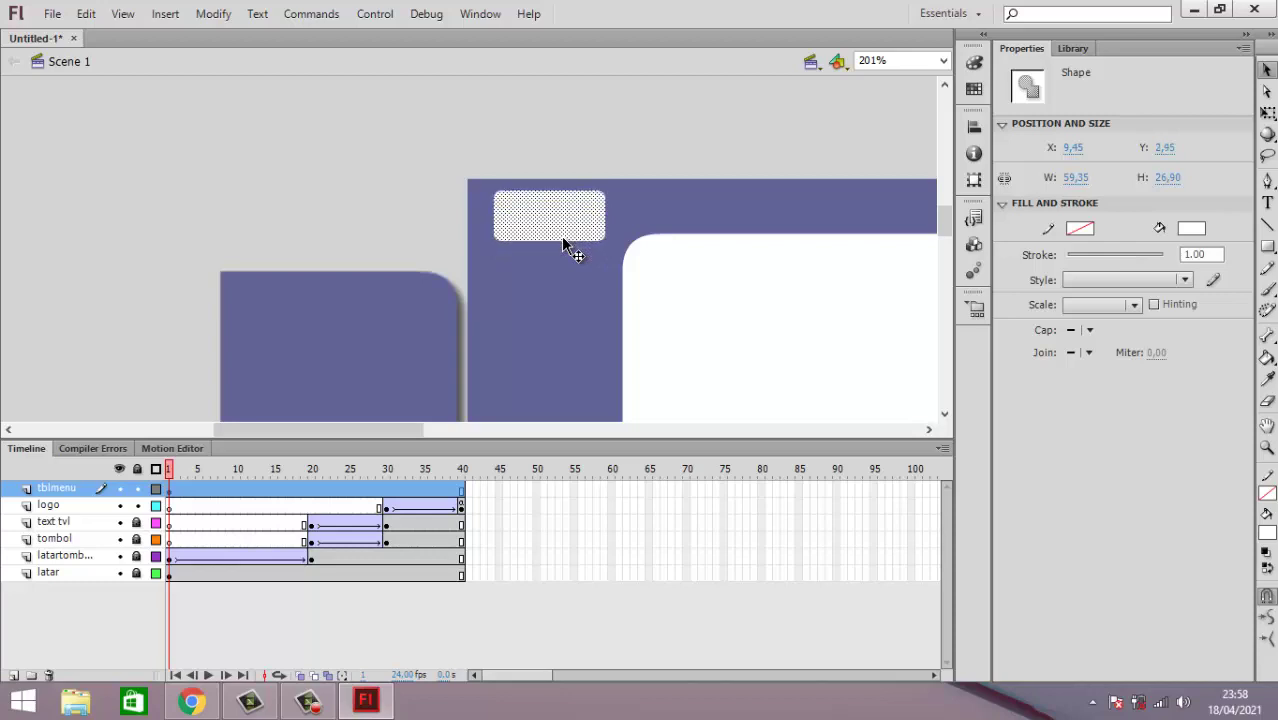
key(Up)
key(Up)
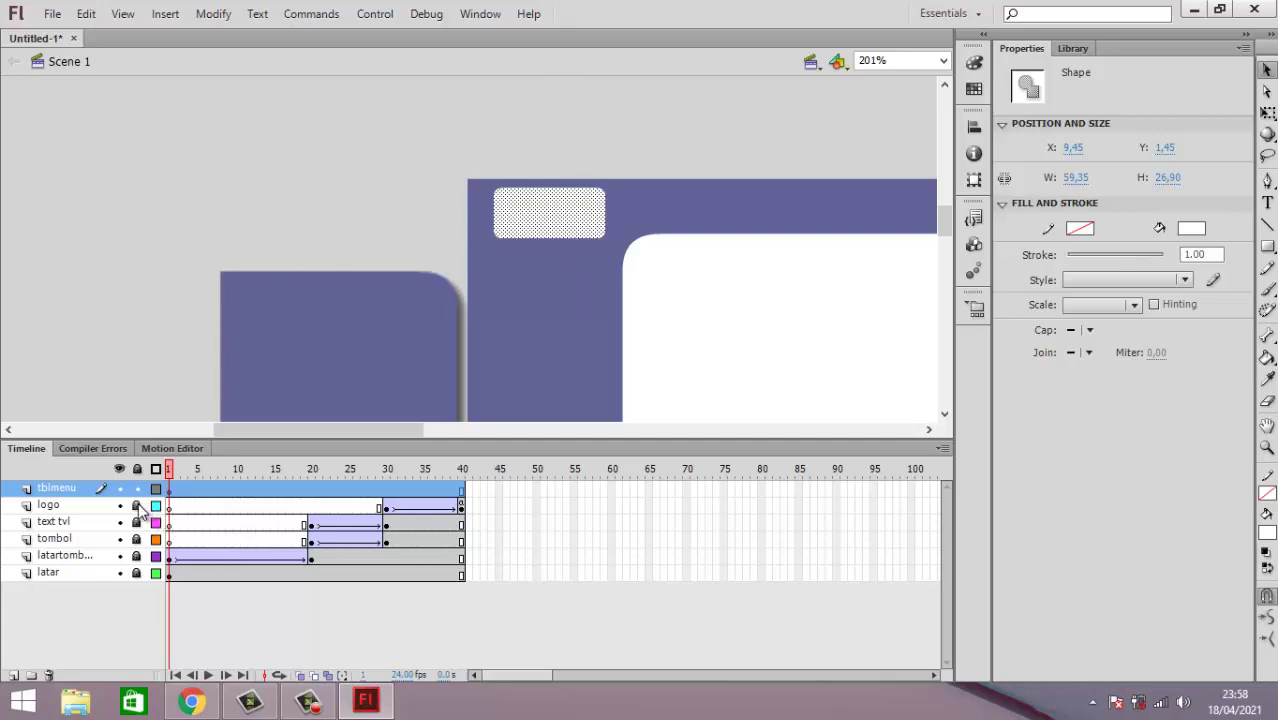
Step: Change the rounded rectangle's fill from white to a very dark navy blue
click(170, 489)
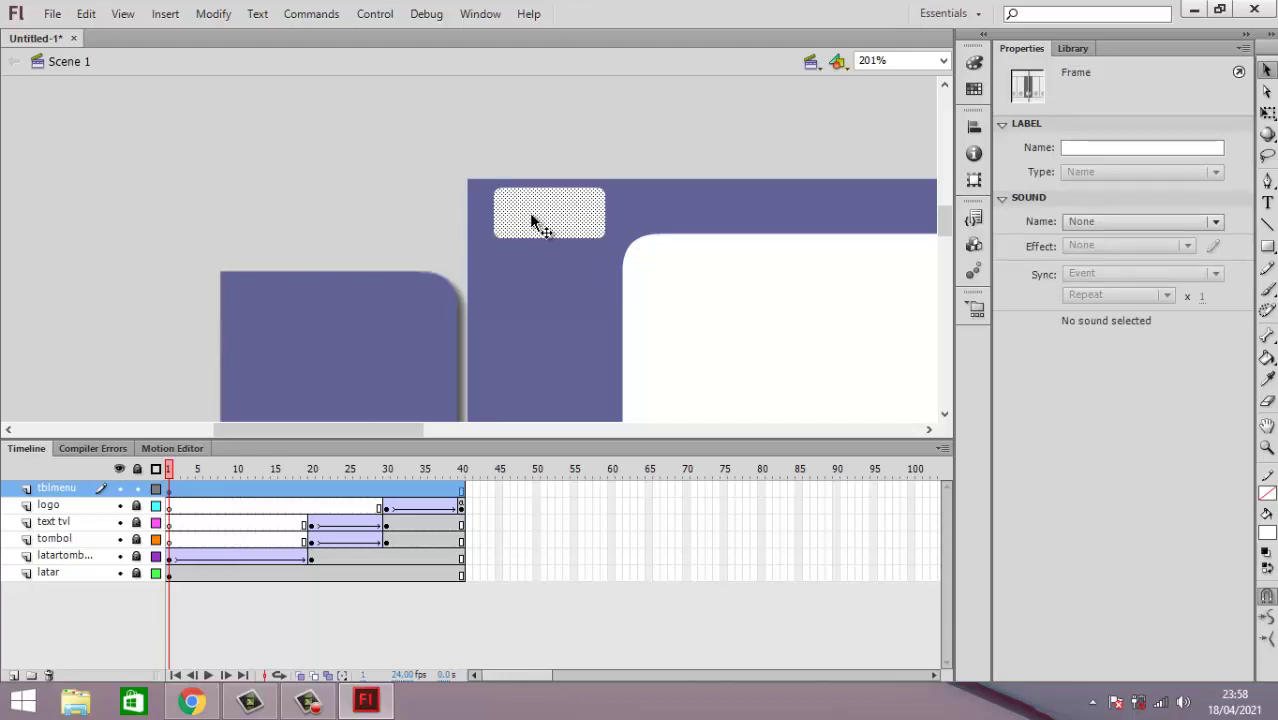
click(447, 88)
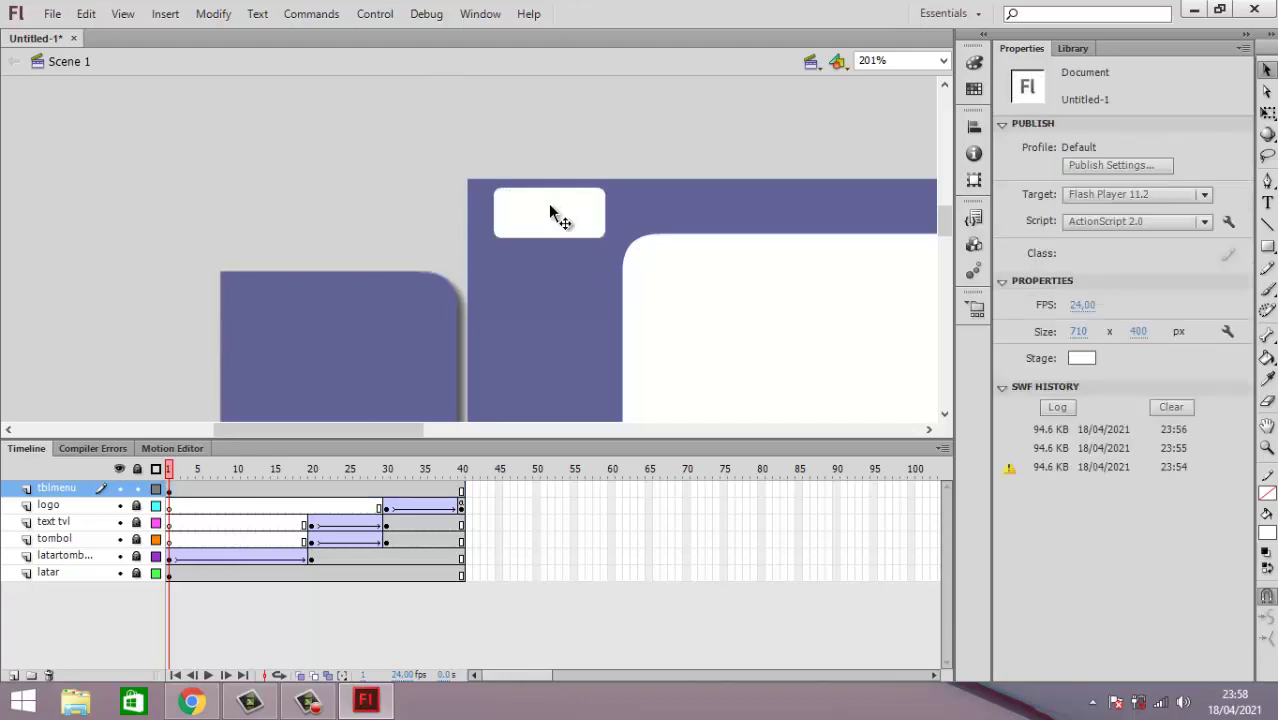
click(550, 212)
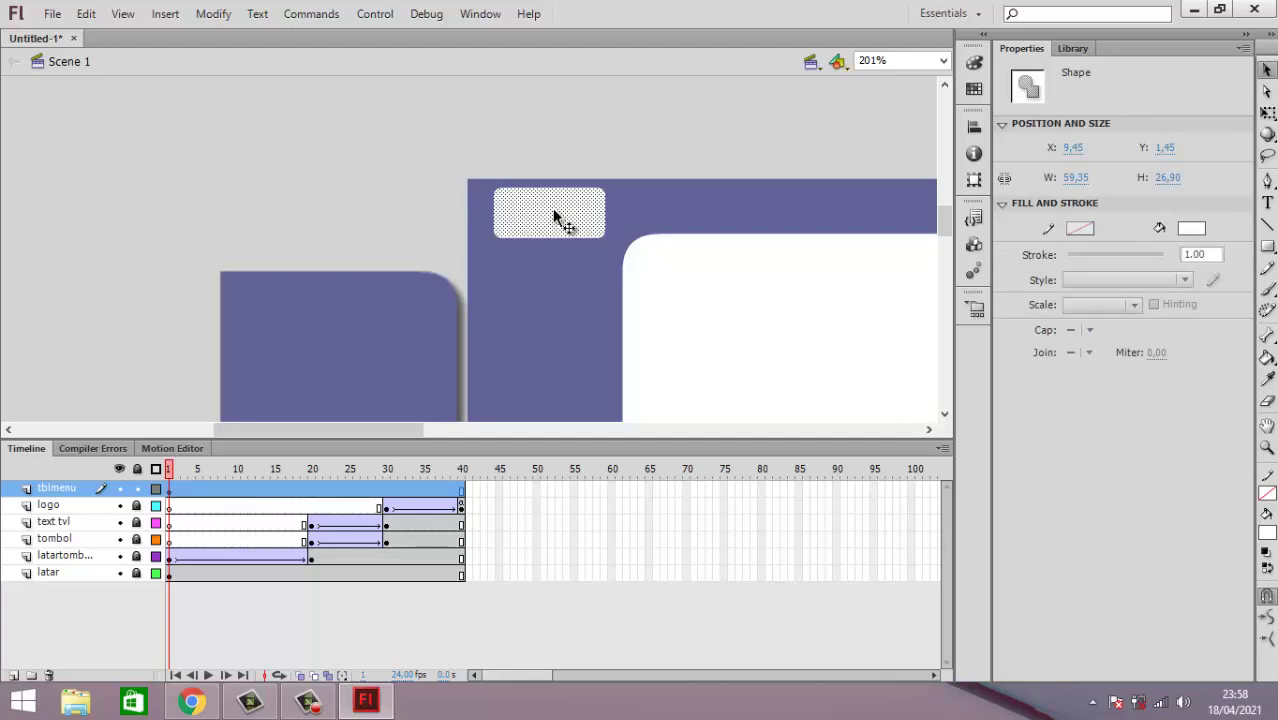
click(1267, 538)
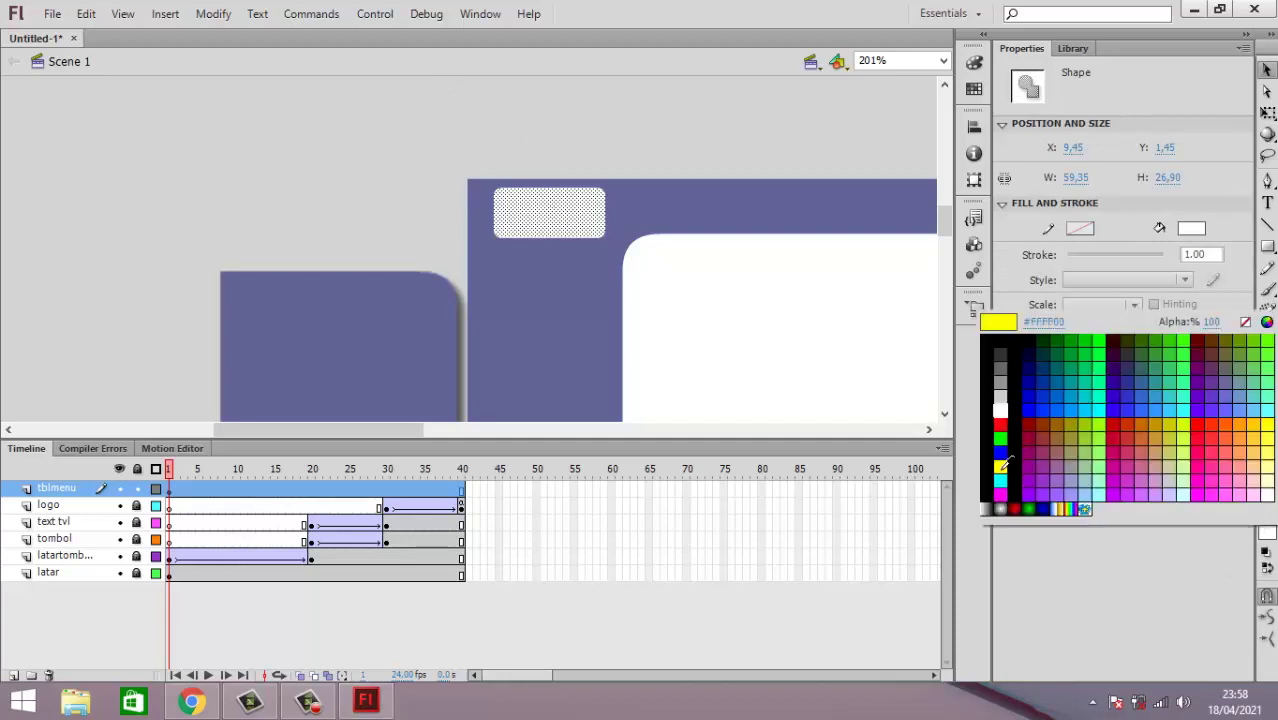
click(1038, 358)
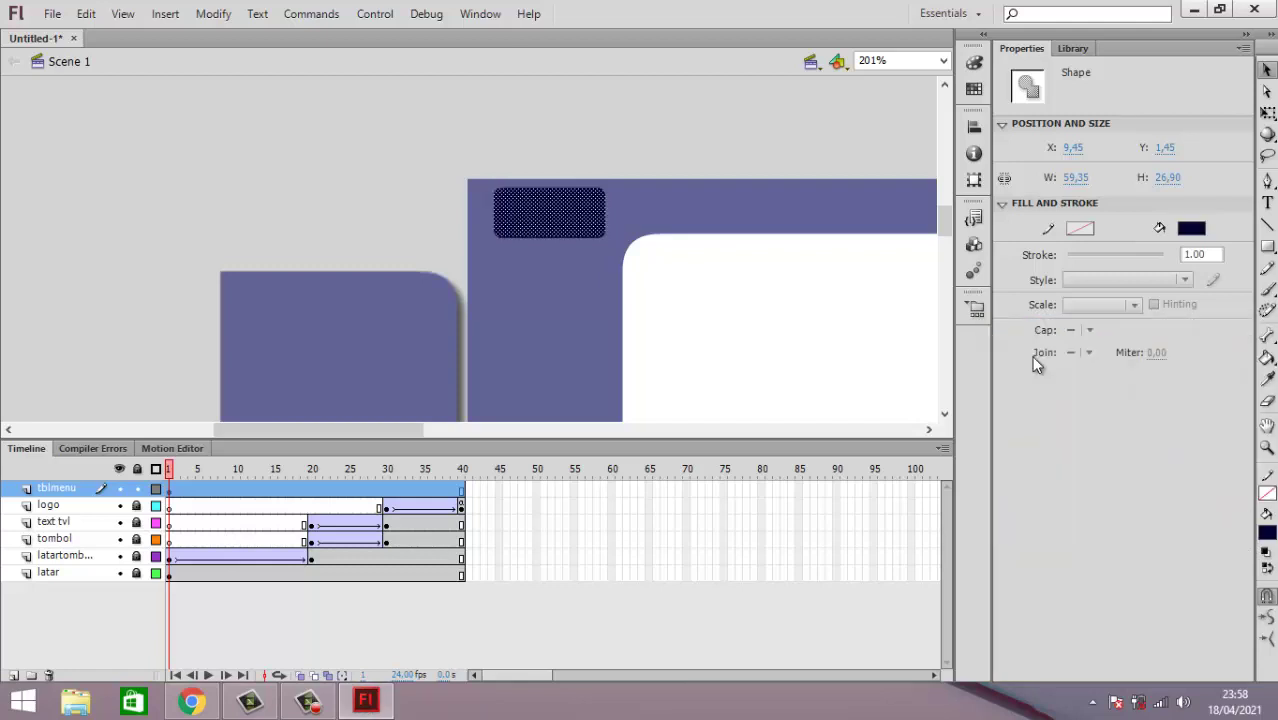
click(590, 98)
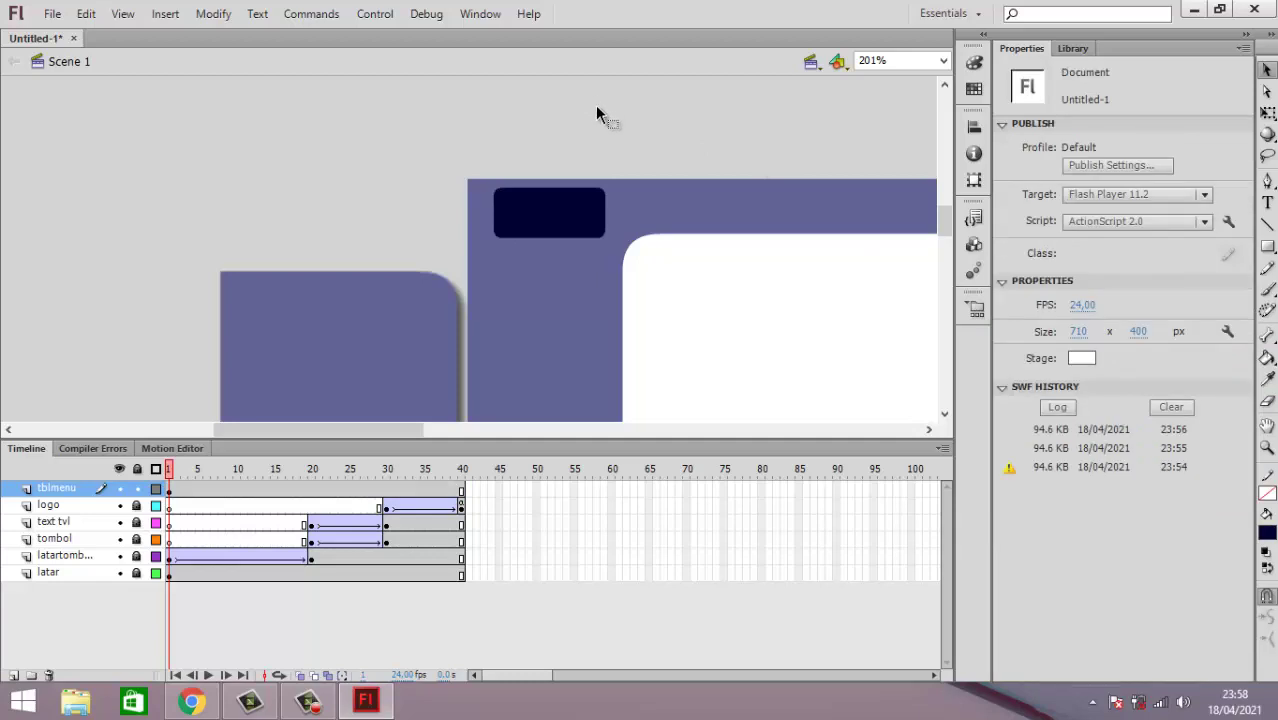
Step: Convert the dark navy rectangle into a Button symbol, keeping the default name Symbol 4
click(557, 222)
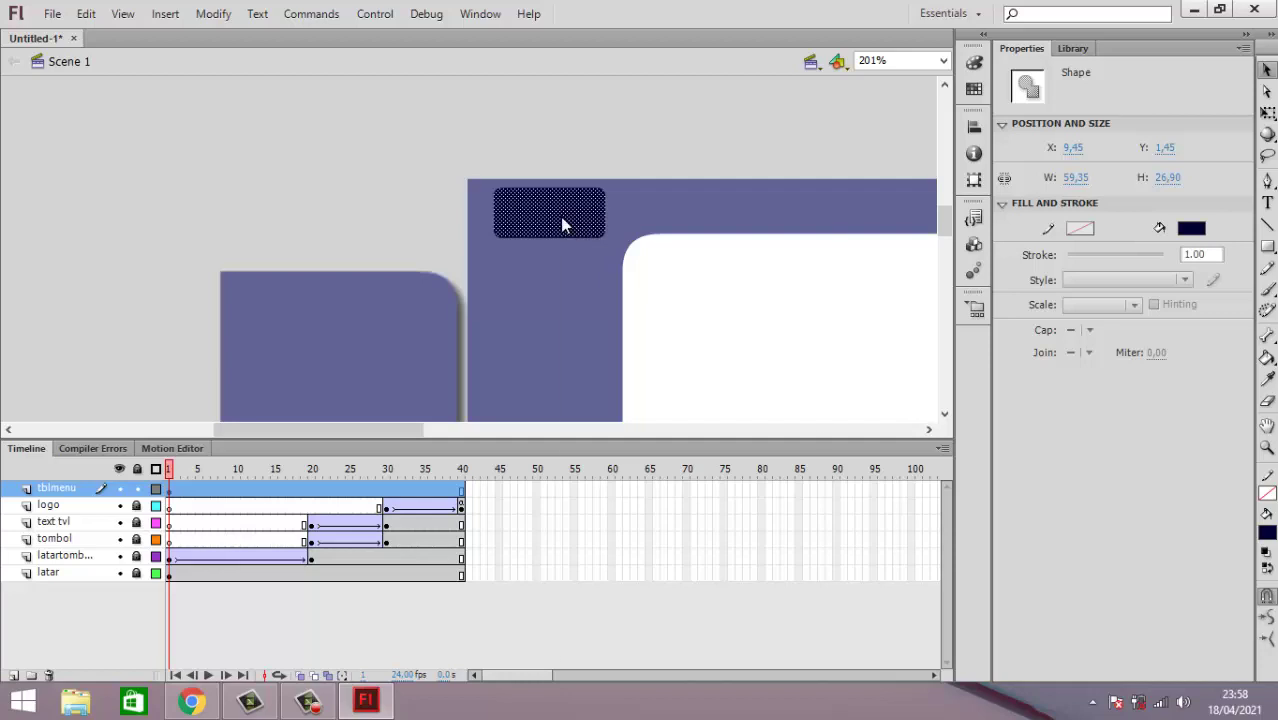
right_click(562, 225)
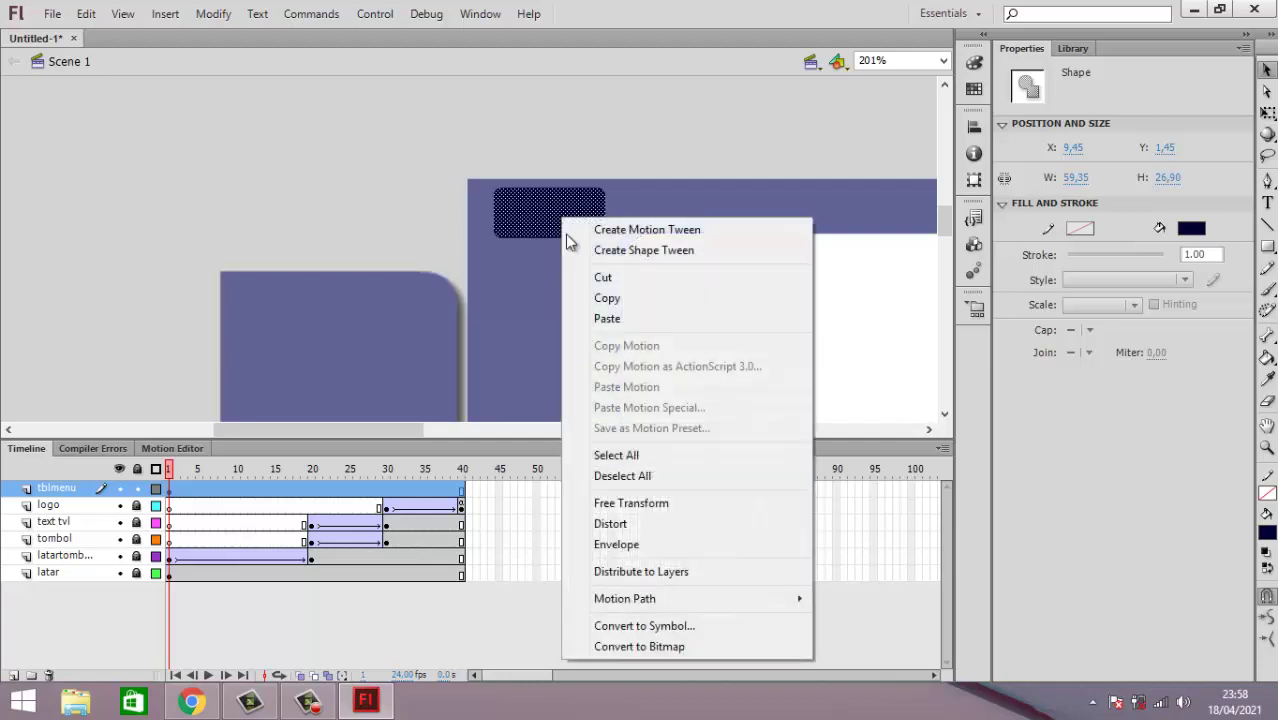
click(673, 623)
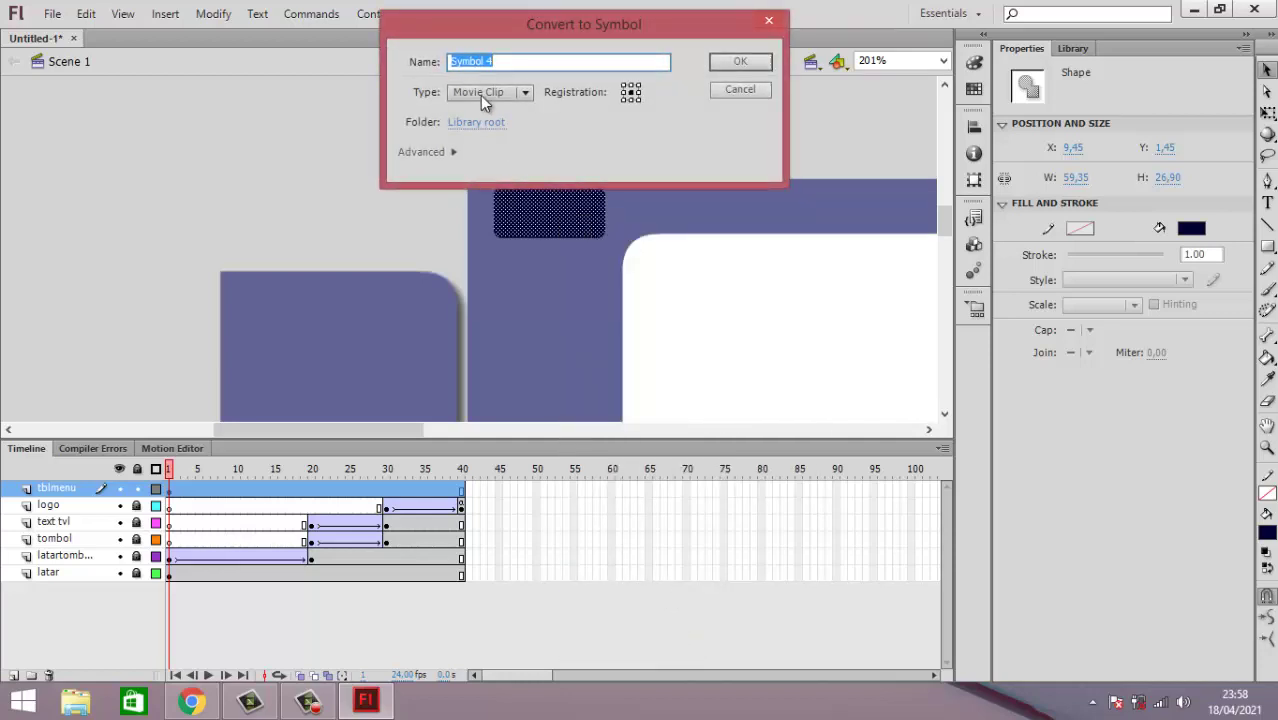
click(479, 97)
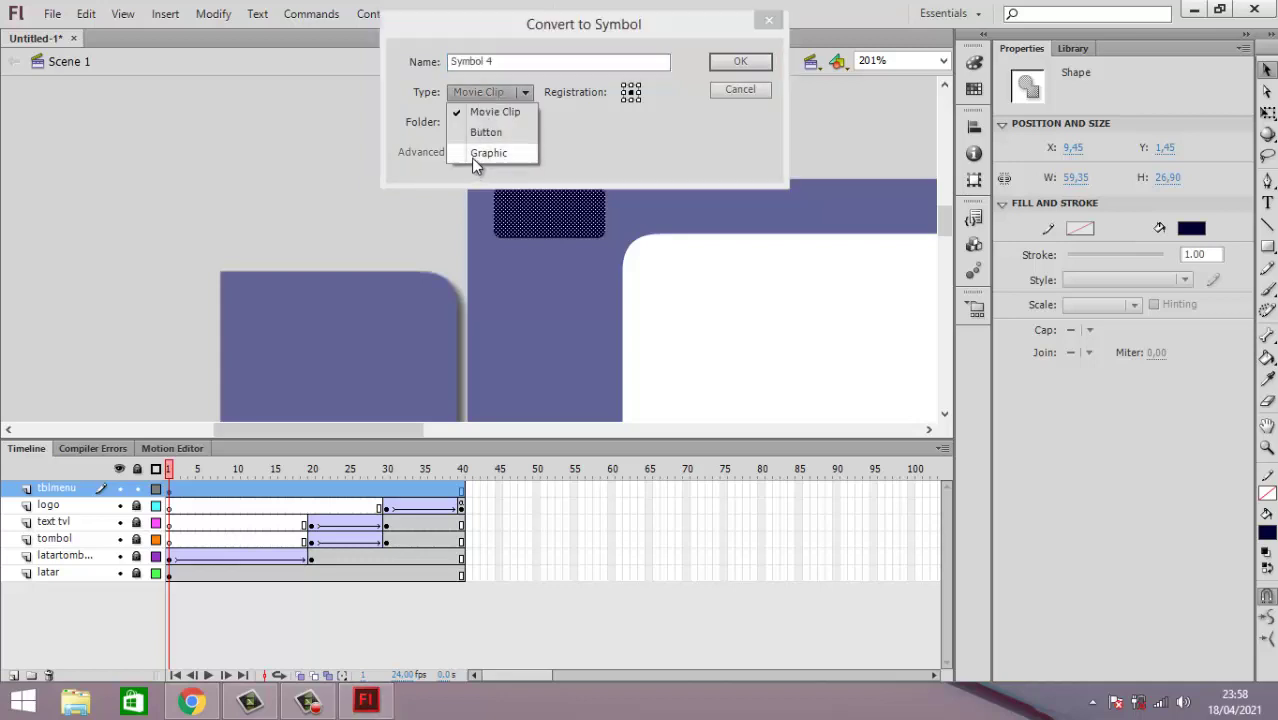
click(480, 133)
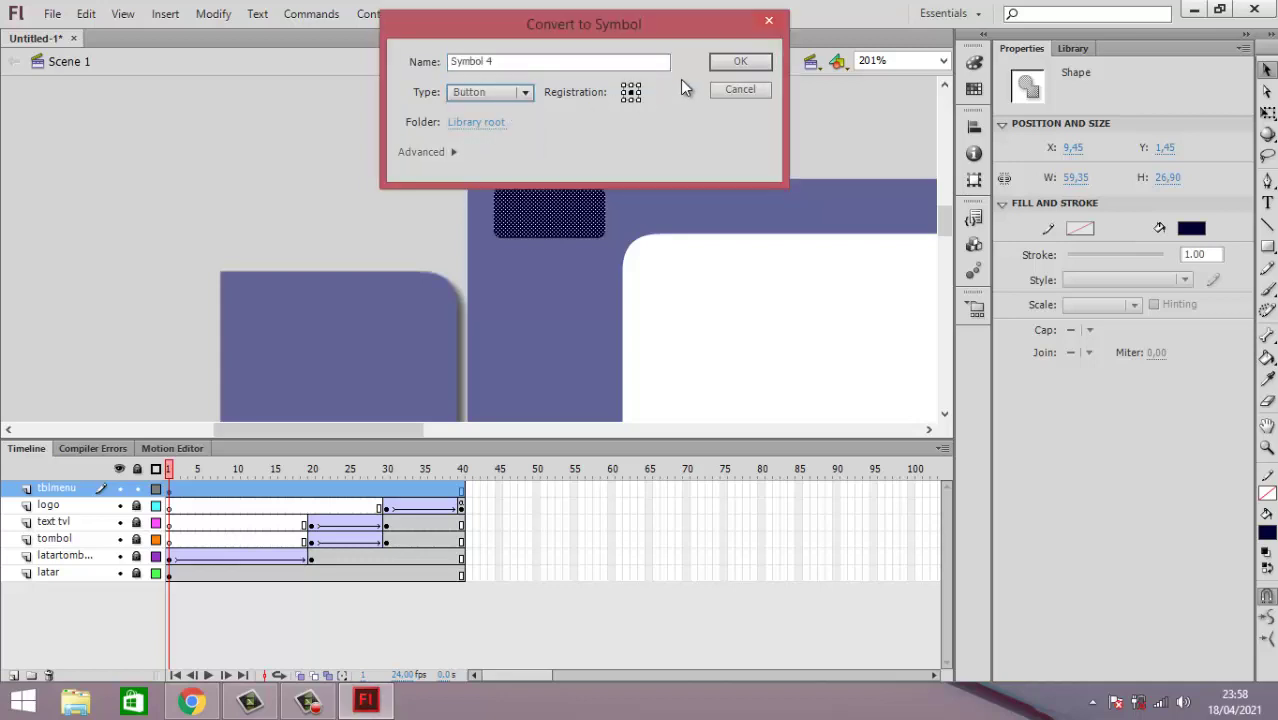
click(737, 62)
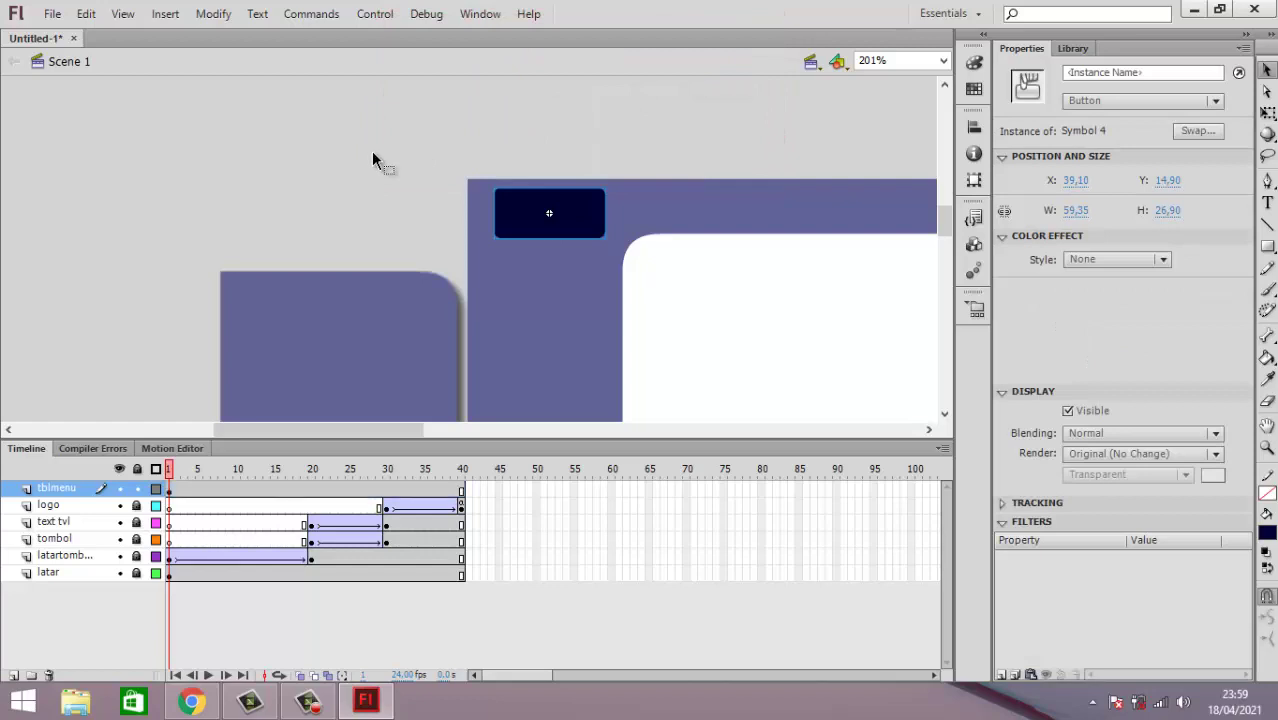
click(372, 155)
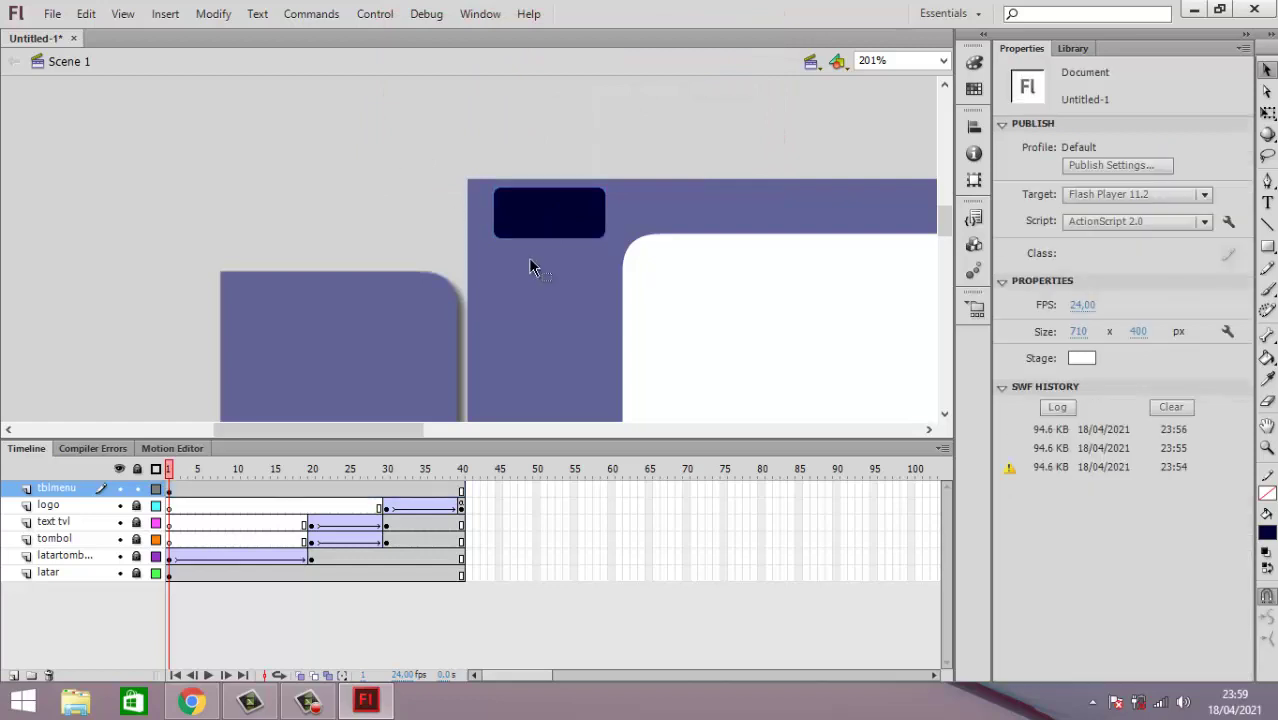
Step: Add the static text MENU in 10 pt Swis721 BT and centre it on the dark navy button
click(577, 226)
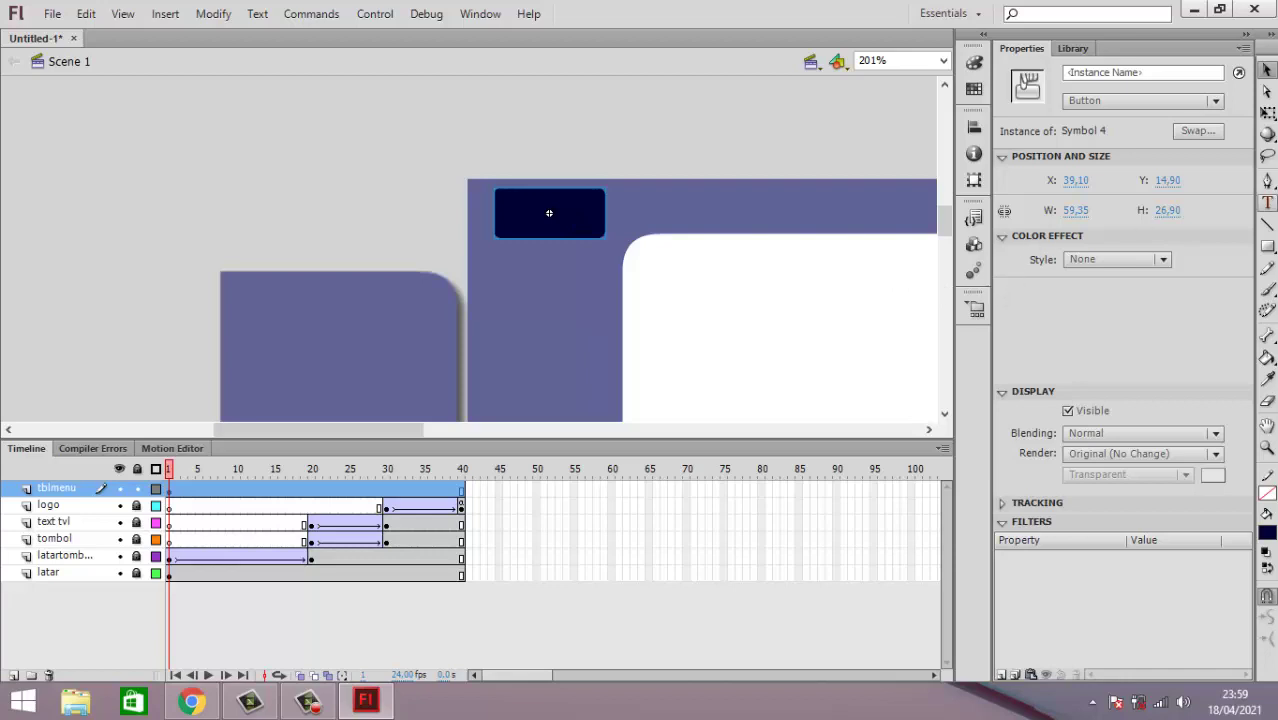
click(1267, 202)
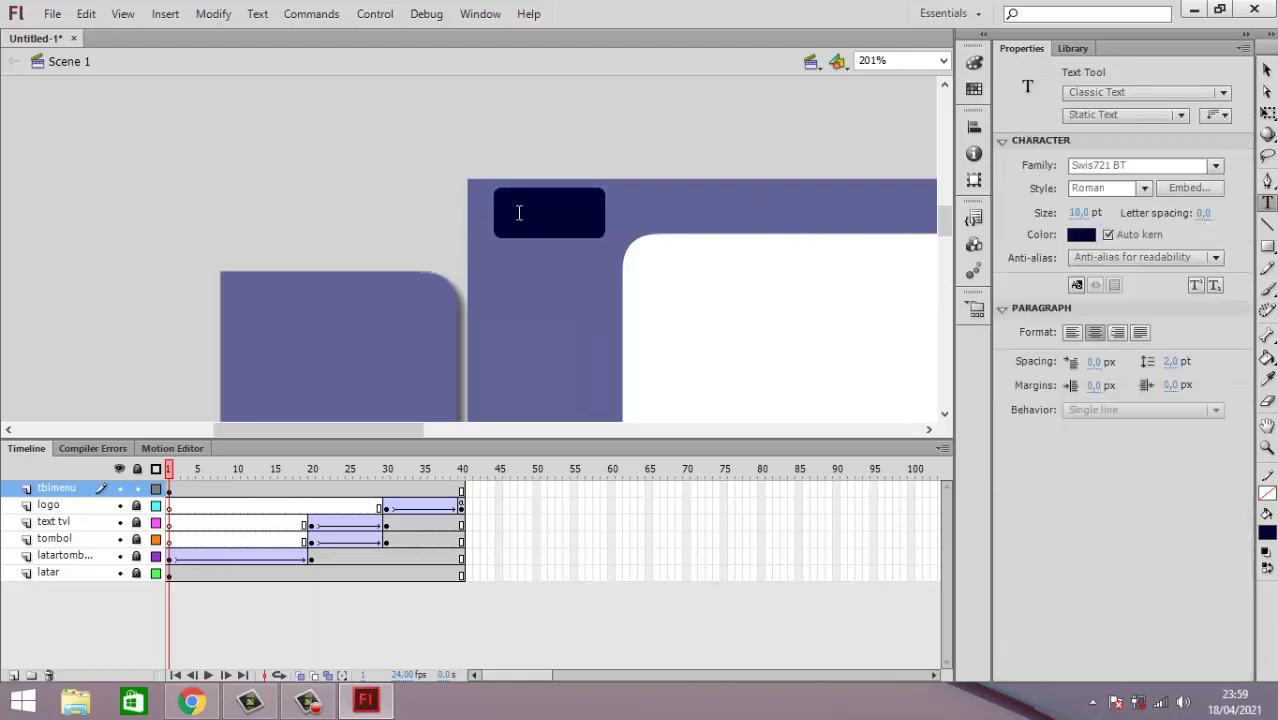
click(519, 212)
text(me)
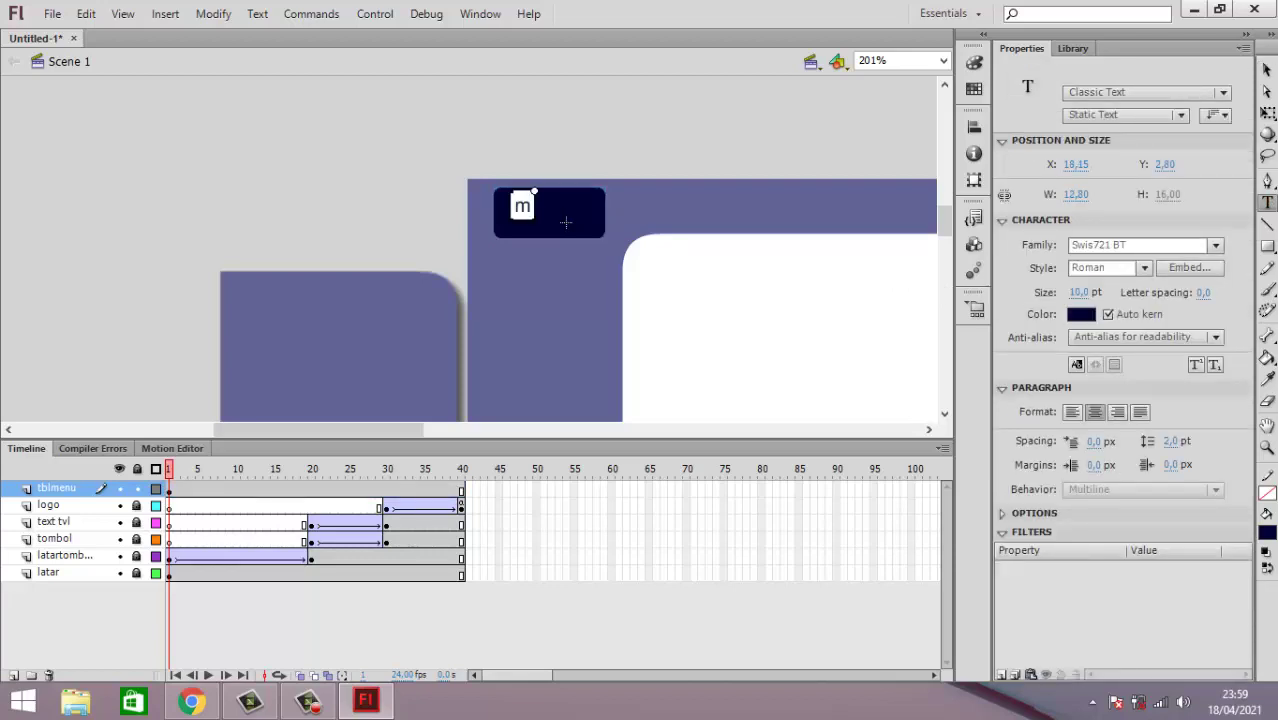
key(BackSpace)
key(BackSpace)
text(MENU)
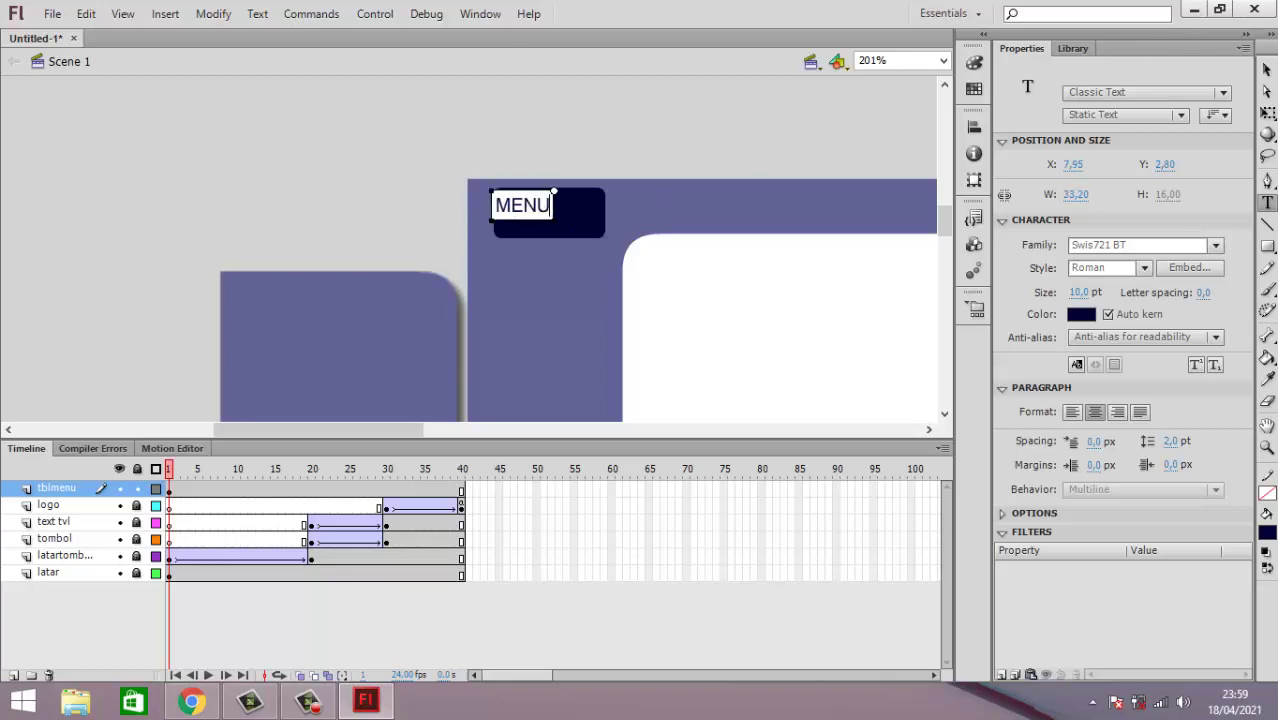
click(1266, 69)
drag(521, 213, 547, 219)
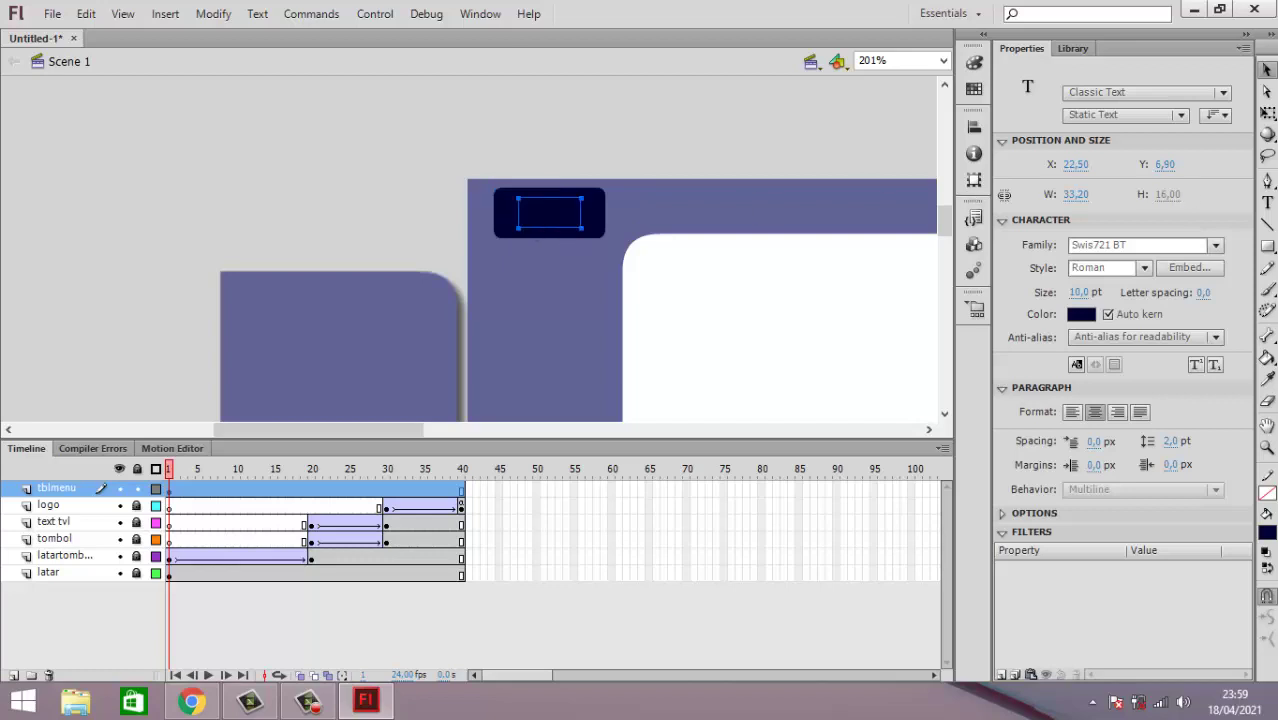
Step: Change the colour of the MENU text on the dark navy button to white (#FFFFFF)
click(1267, 202)
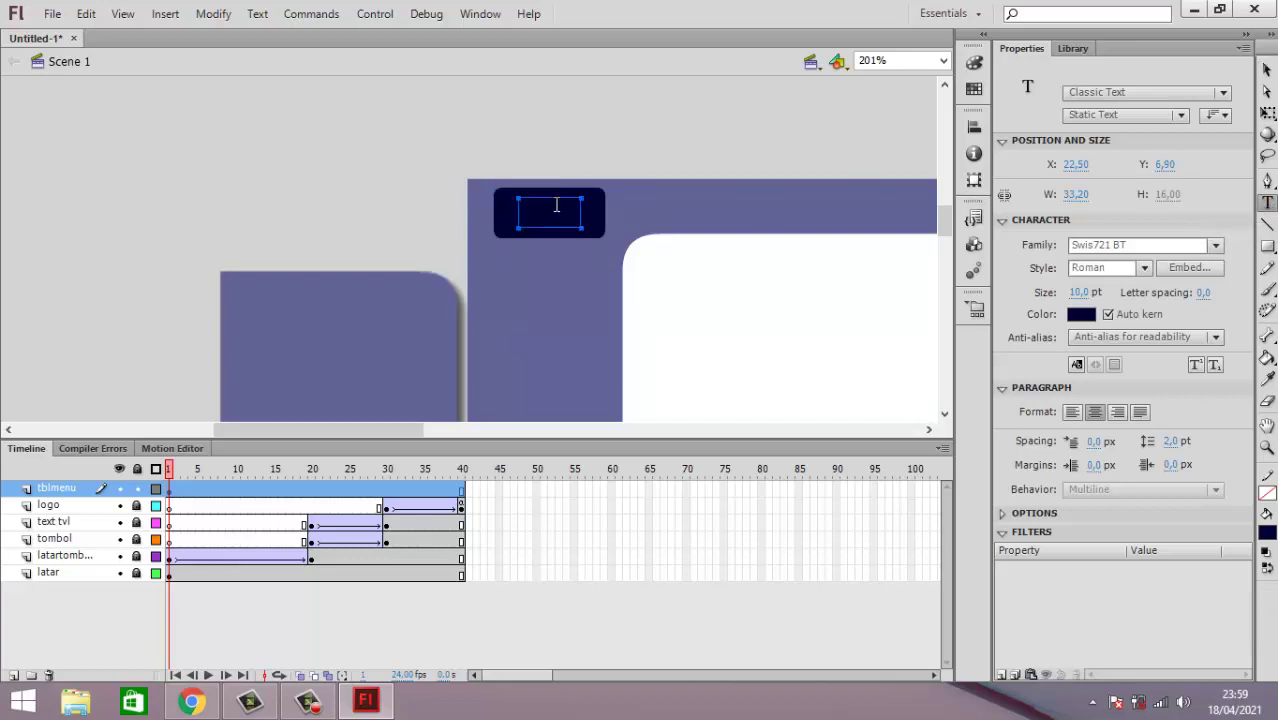
double_click(556, 208)
click(1082, 314)
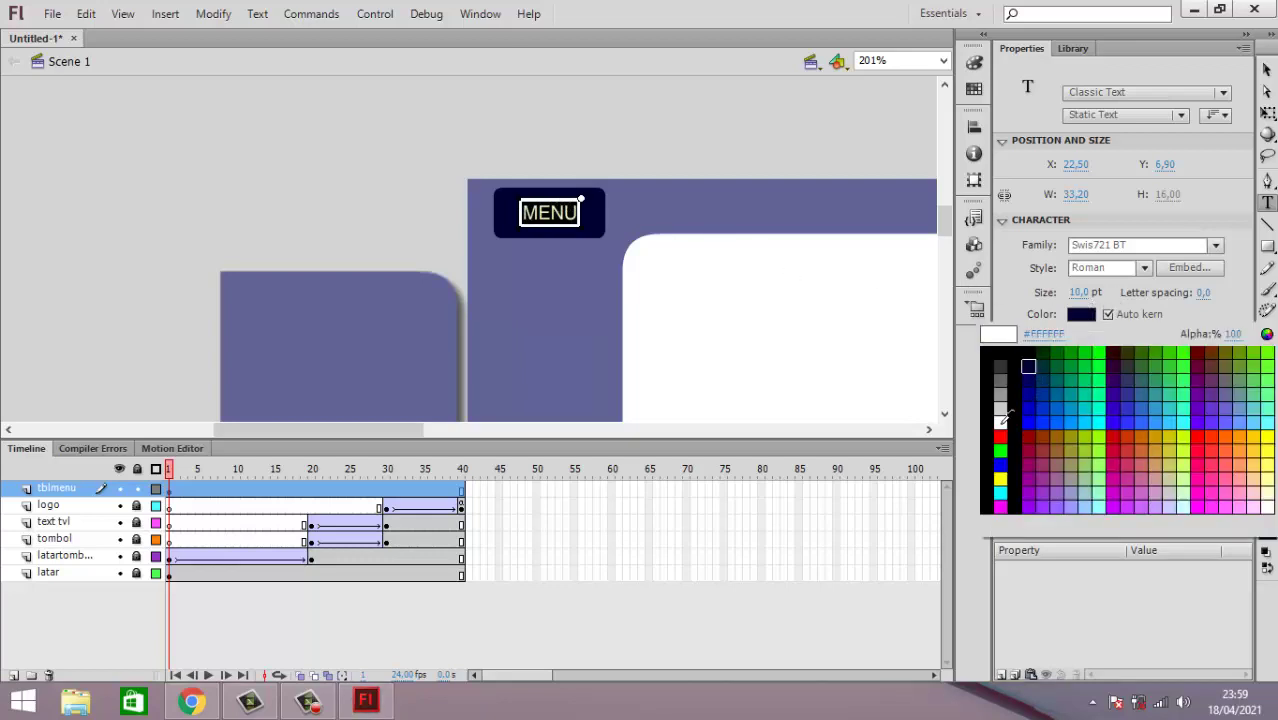
click(1001, 420)
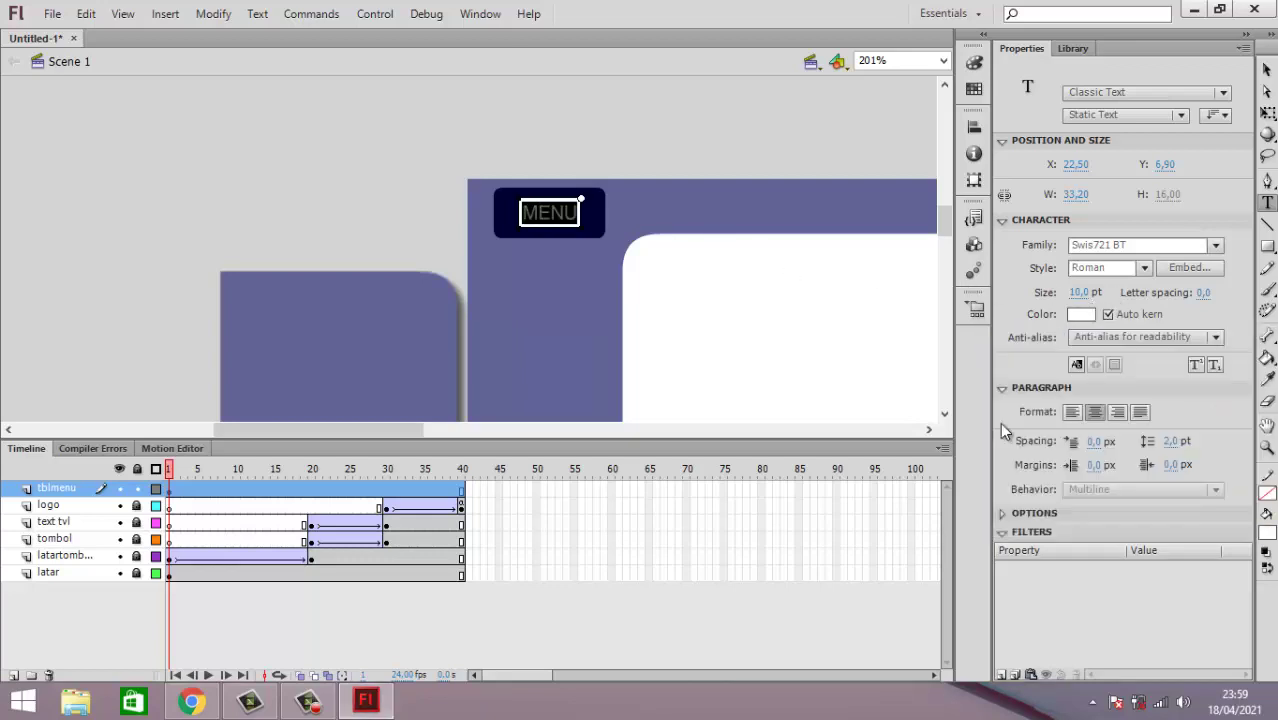
Step: Nudge the MENU text slightly to the right on its button, to X 23,00
click(1267, 72)
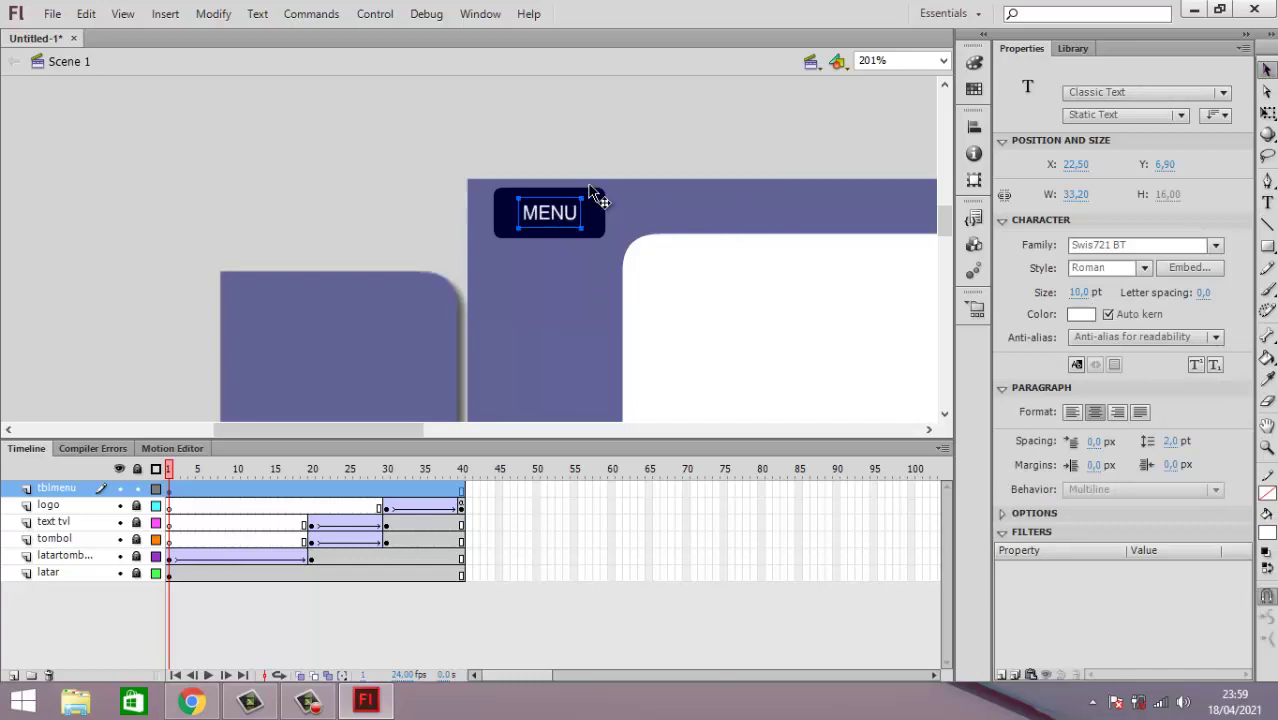
key(Up)
key(Right)
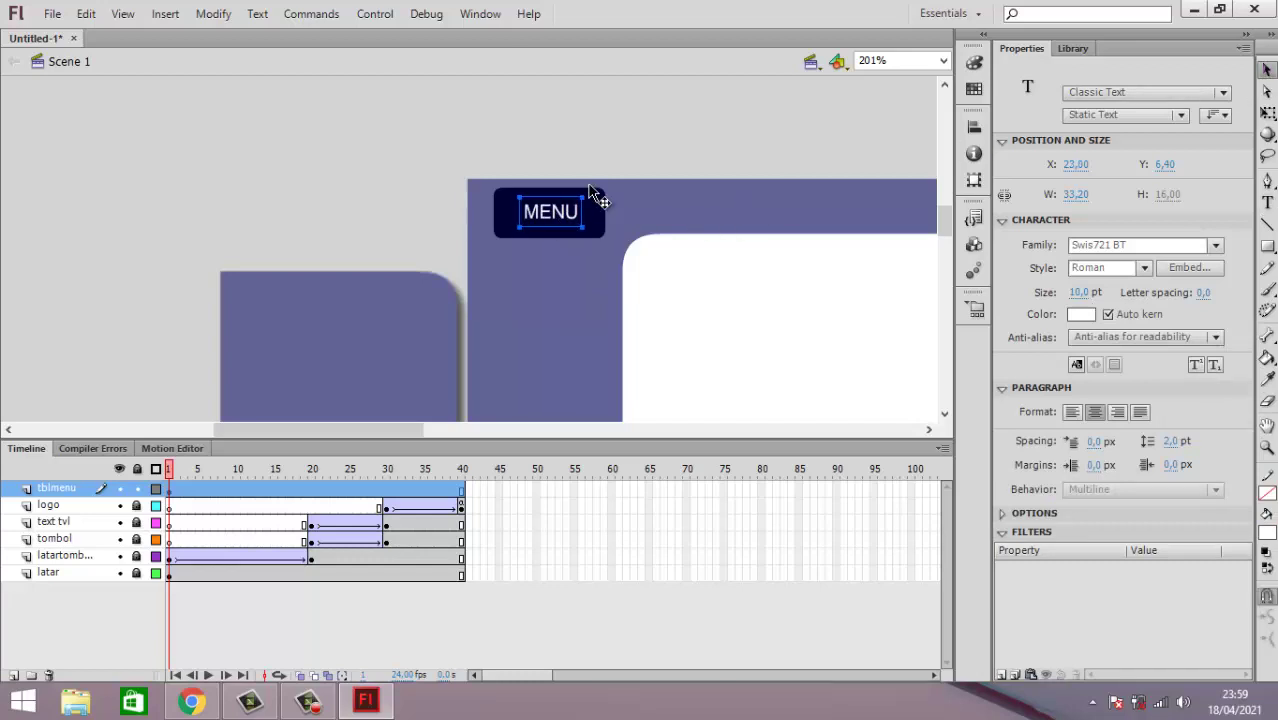
key(Down)
click(618, 128)
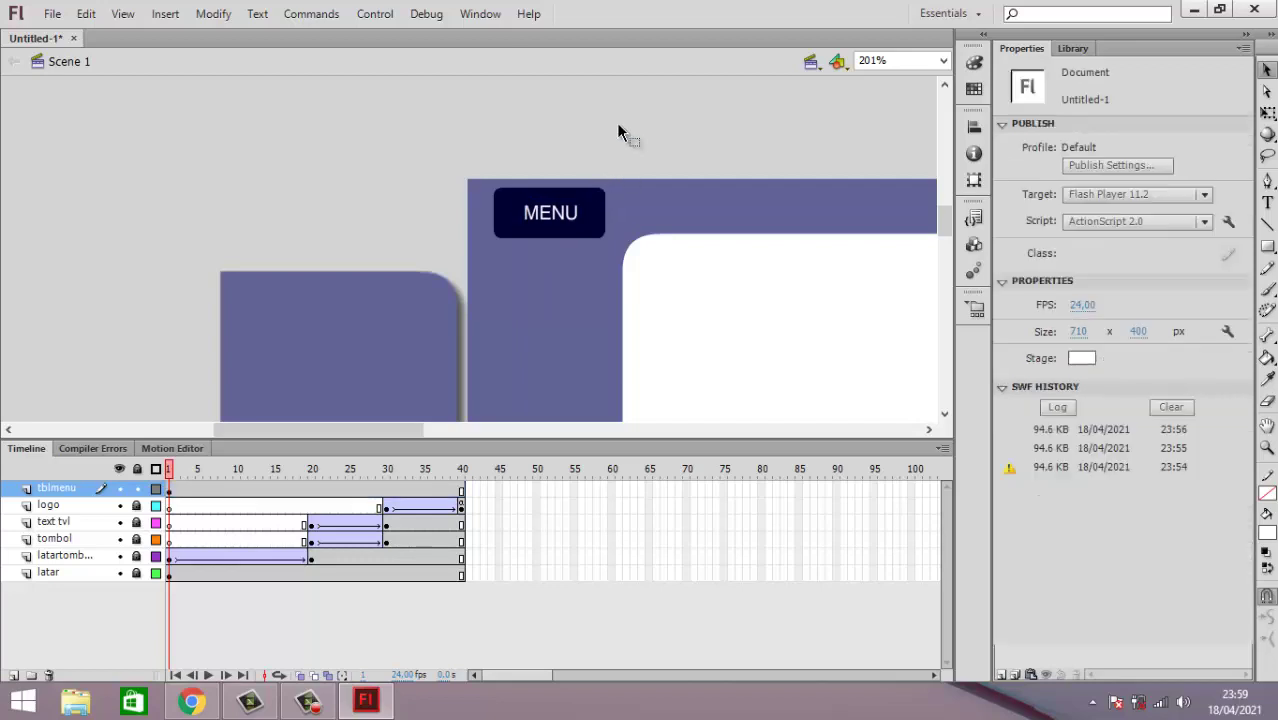
Step: Add a Drop Shadow filter to the dark navy button behind the MENU text
click(596, 226)
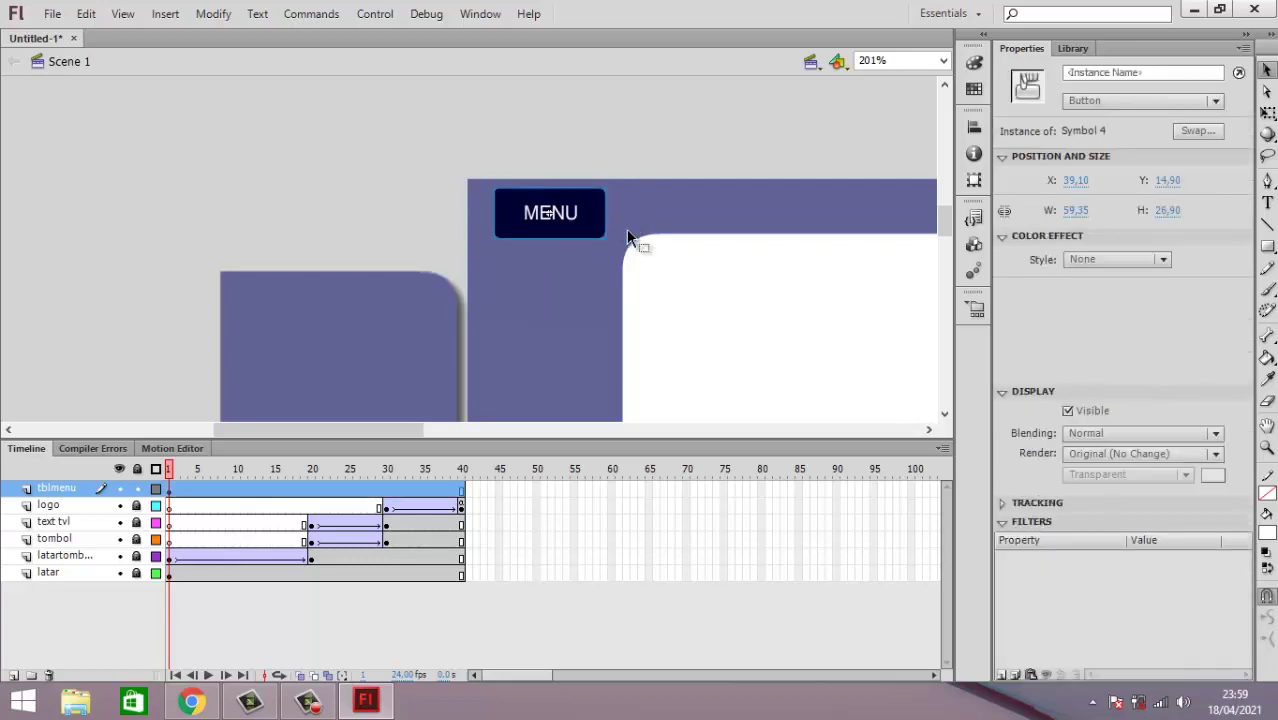
click(1003, 676)
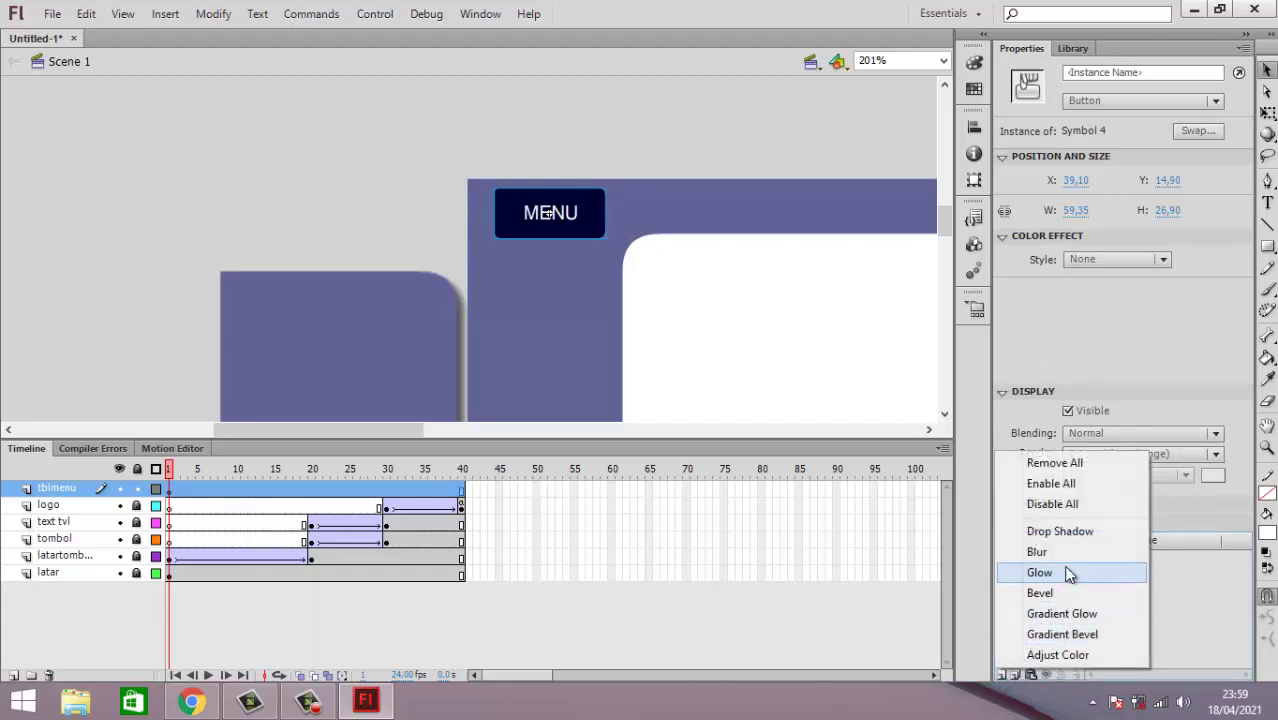
click(1059, 531)
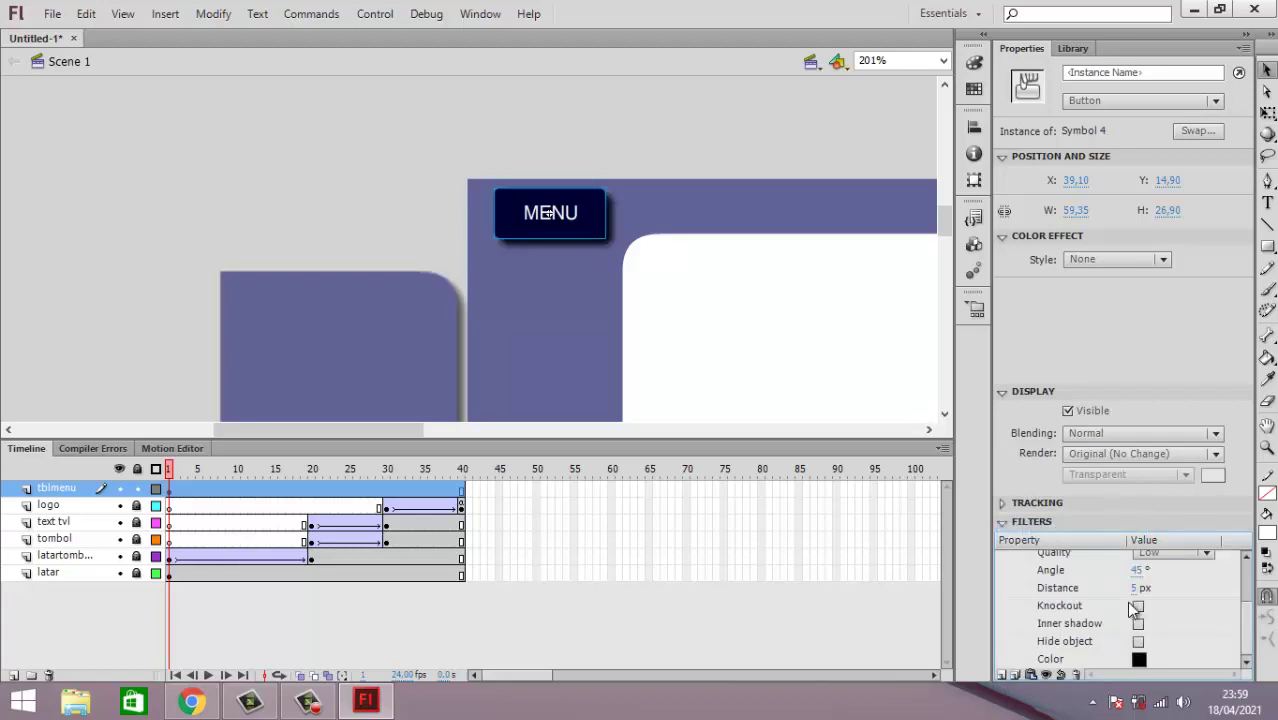
scroll(1178, 585, up, 1)
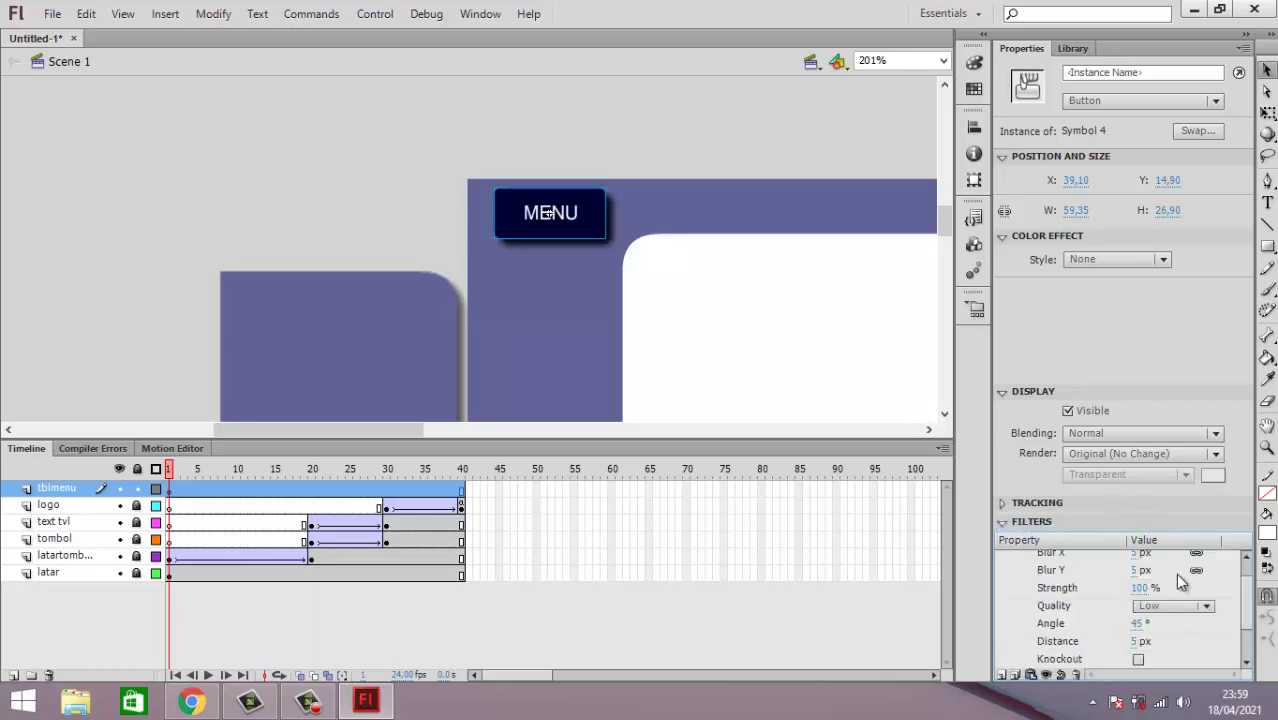
scroll(1176, 595, down, 1)
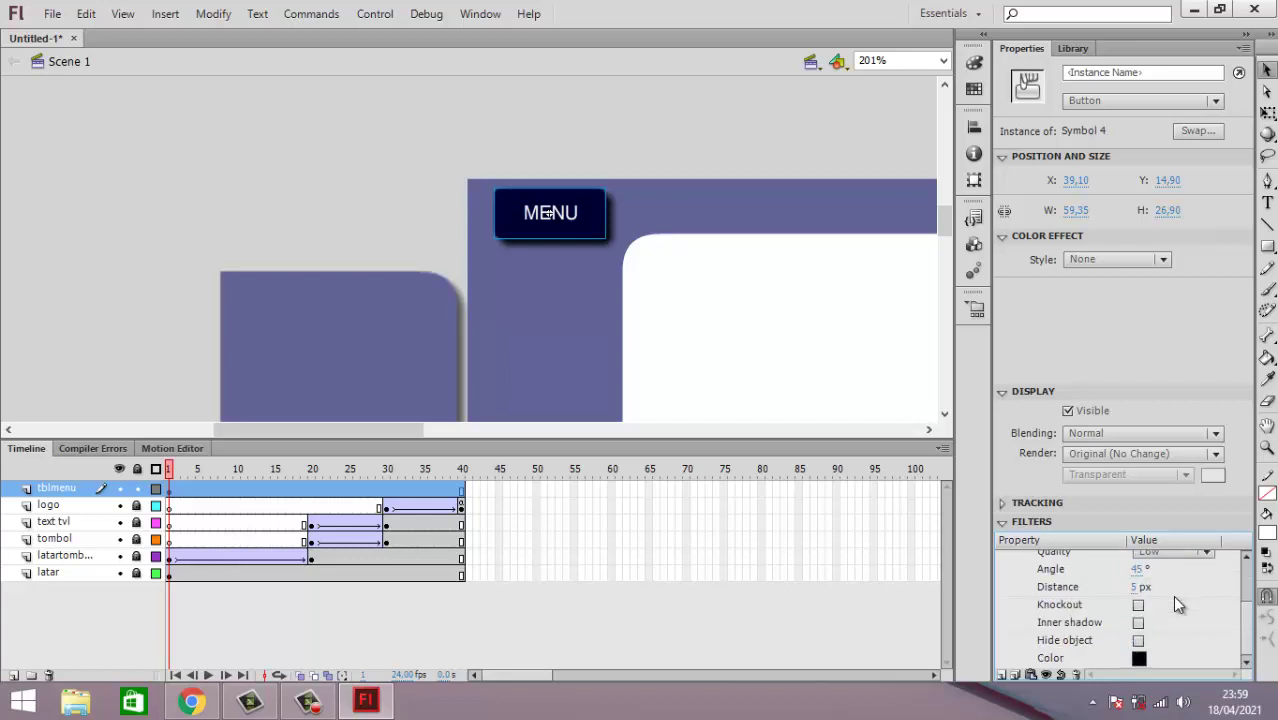
scroll(1174, 598, up, 1)
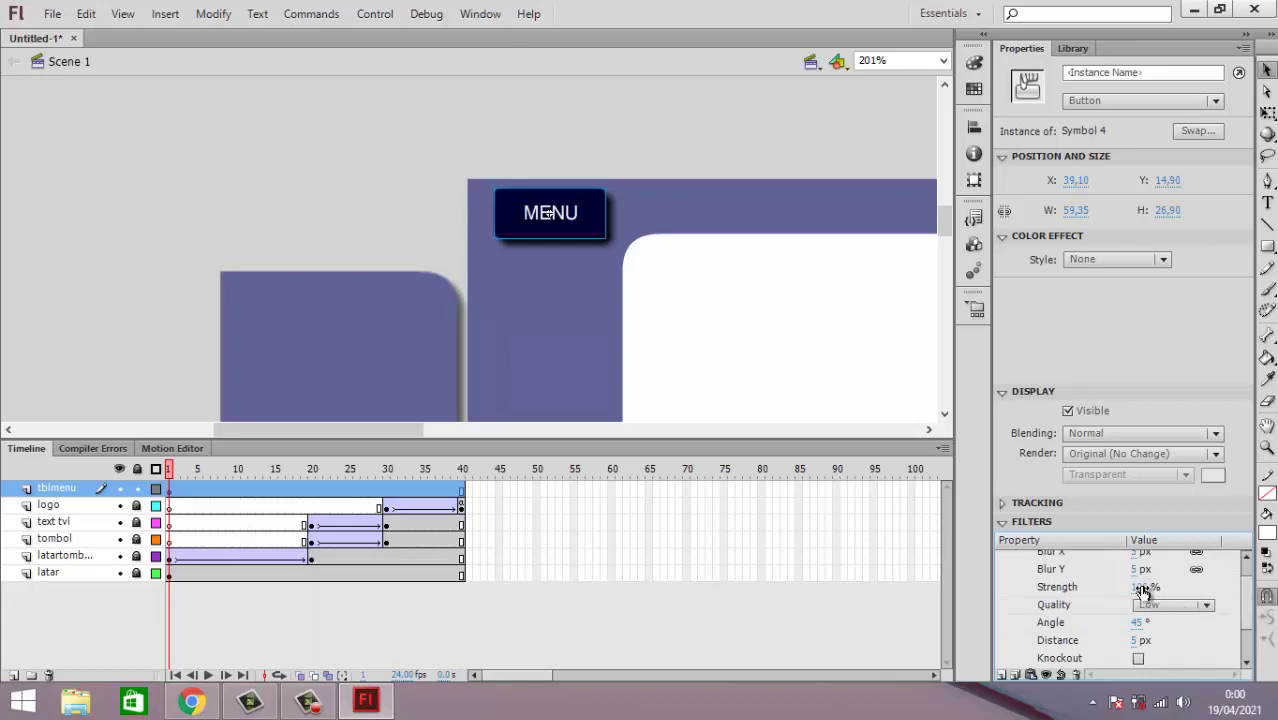
Step: Set the strength of the MENU button's drop shadow to 60 %
click(1139, 587)
drag(1128, 587, 1130, 592)
click(1155, 588)
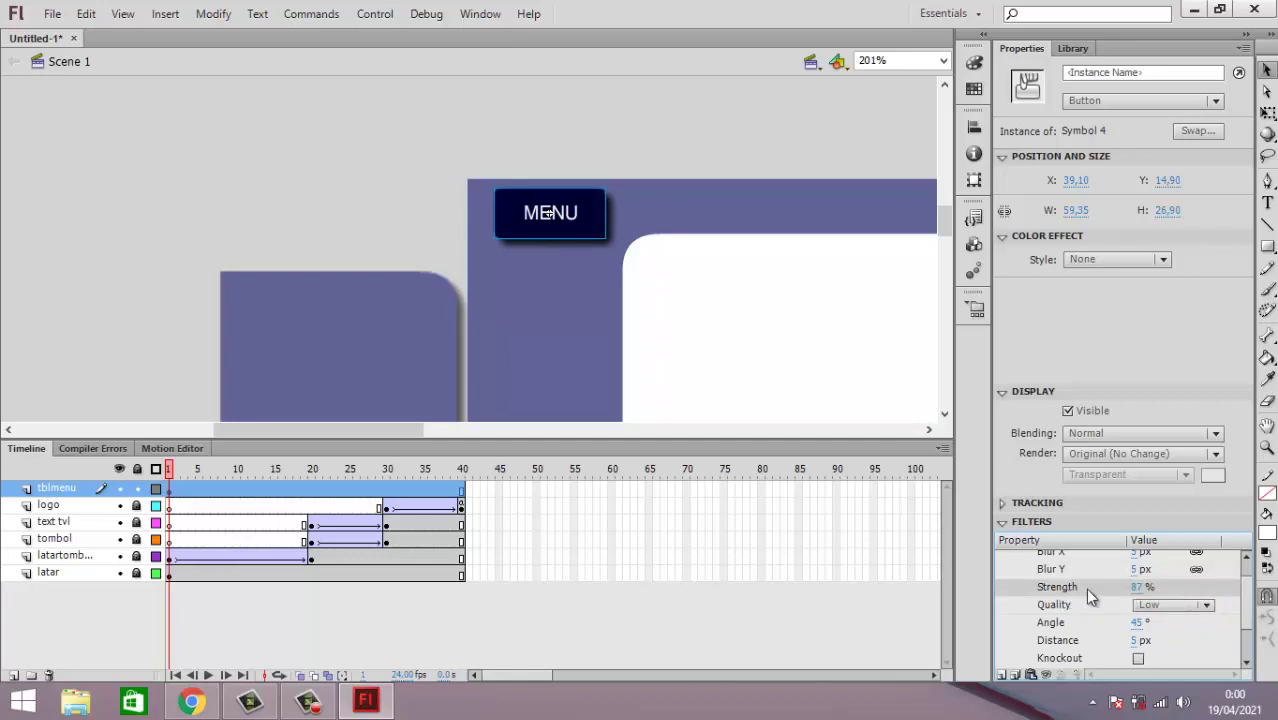
click(1137, 588)
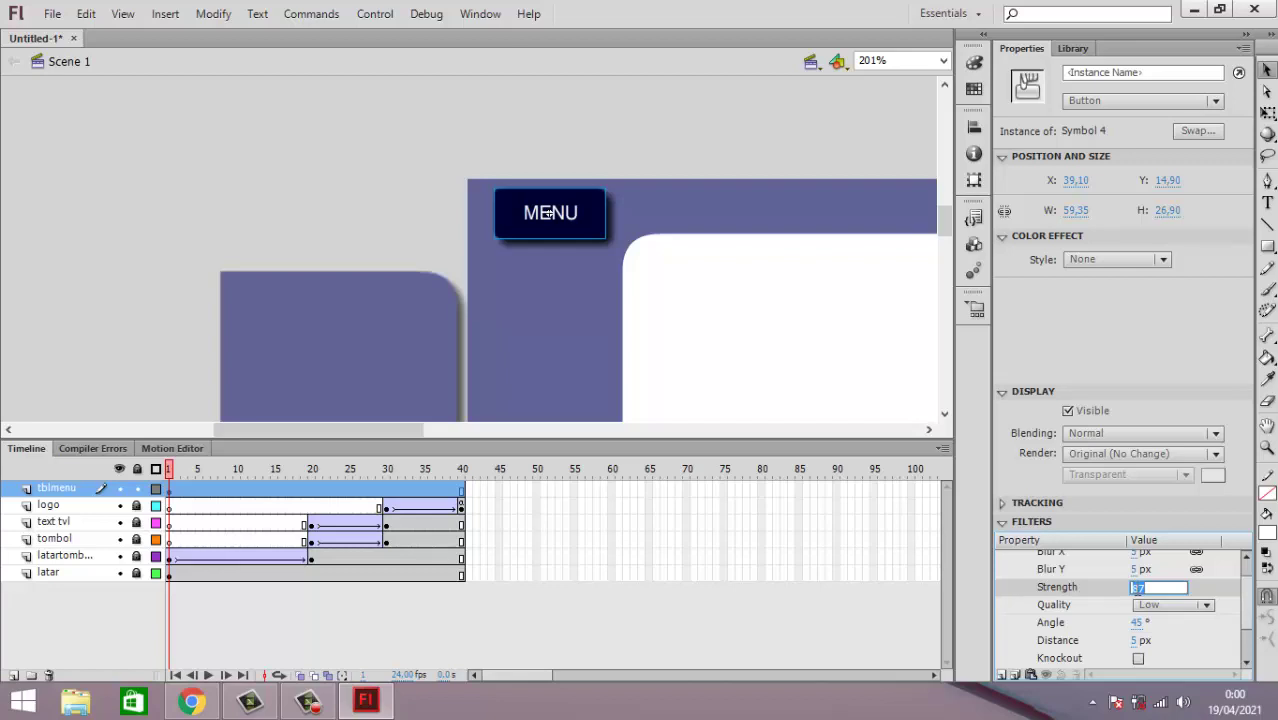
text(60)
key(Return)
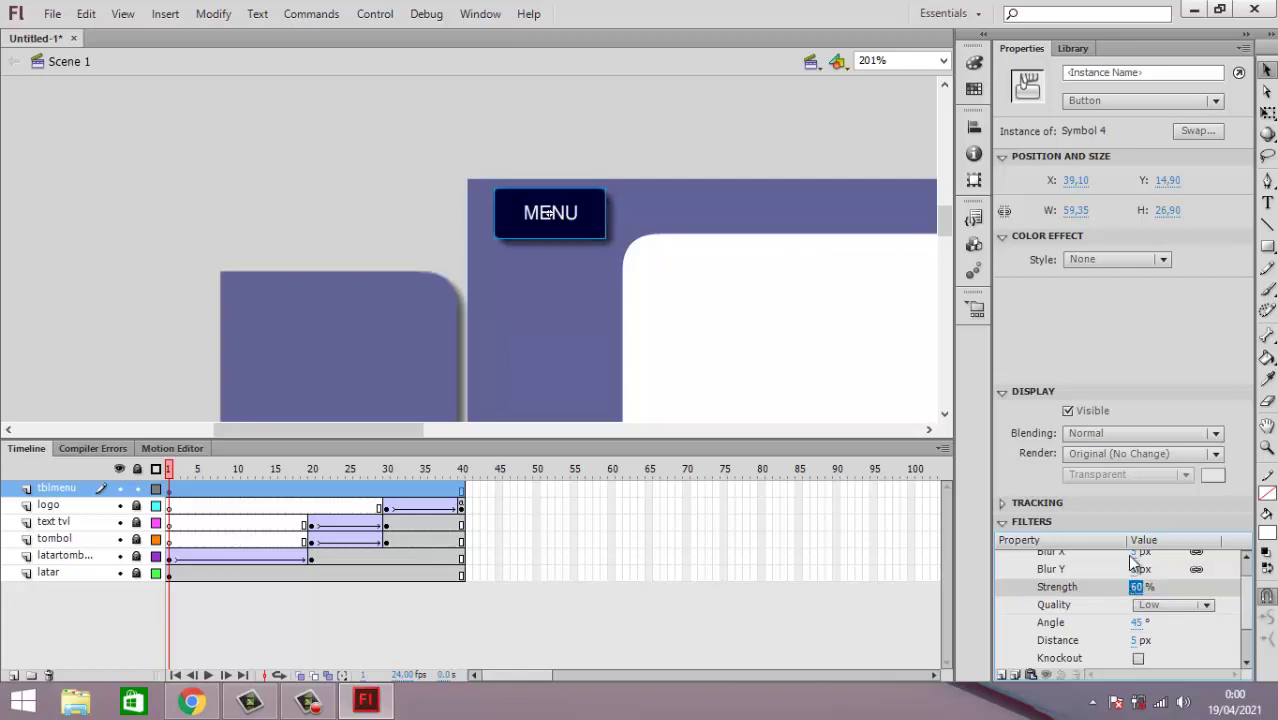
click(670, 106)
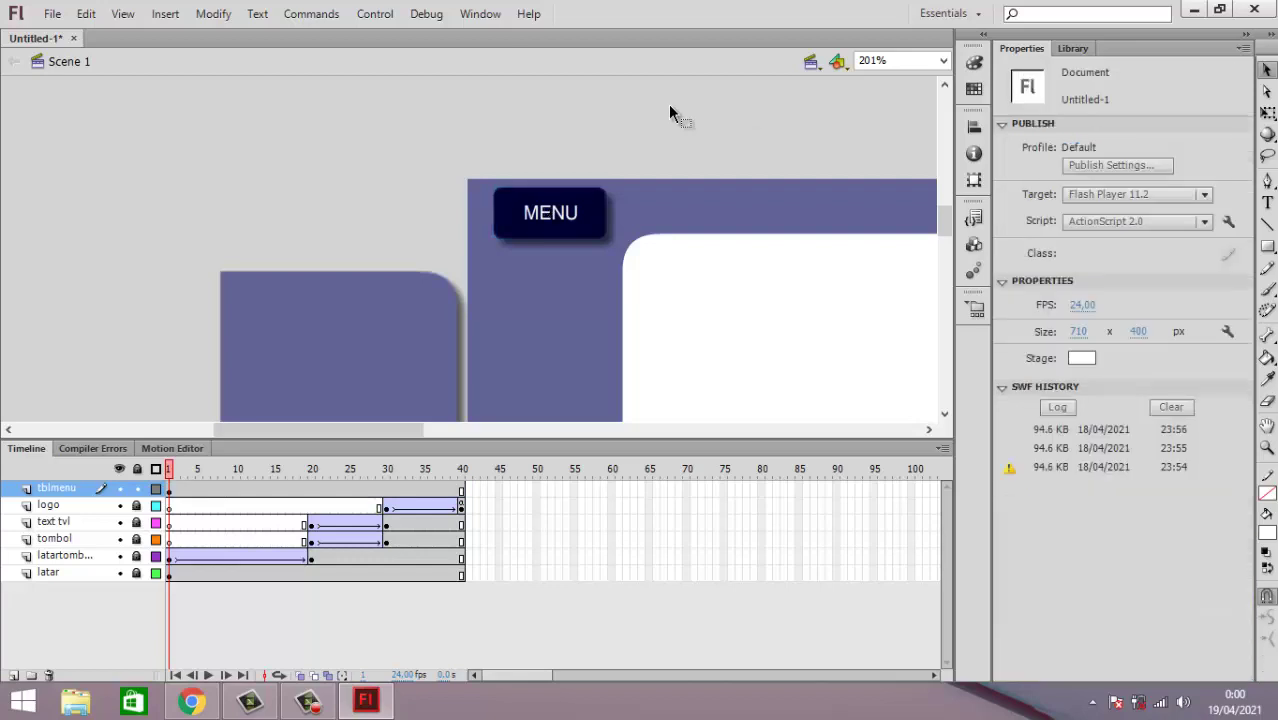
click(171, 490)
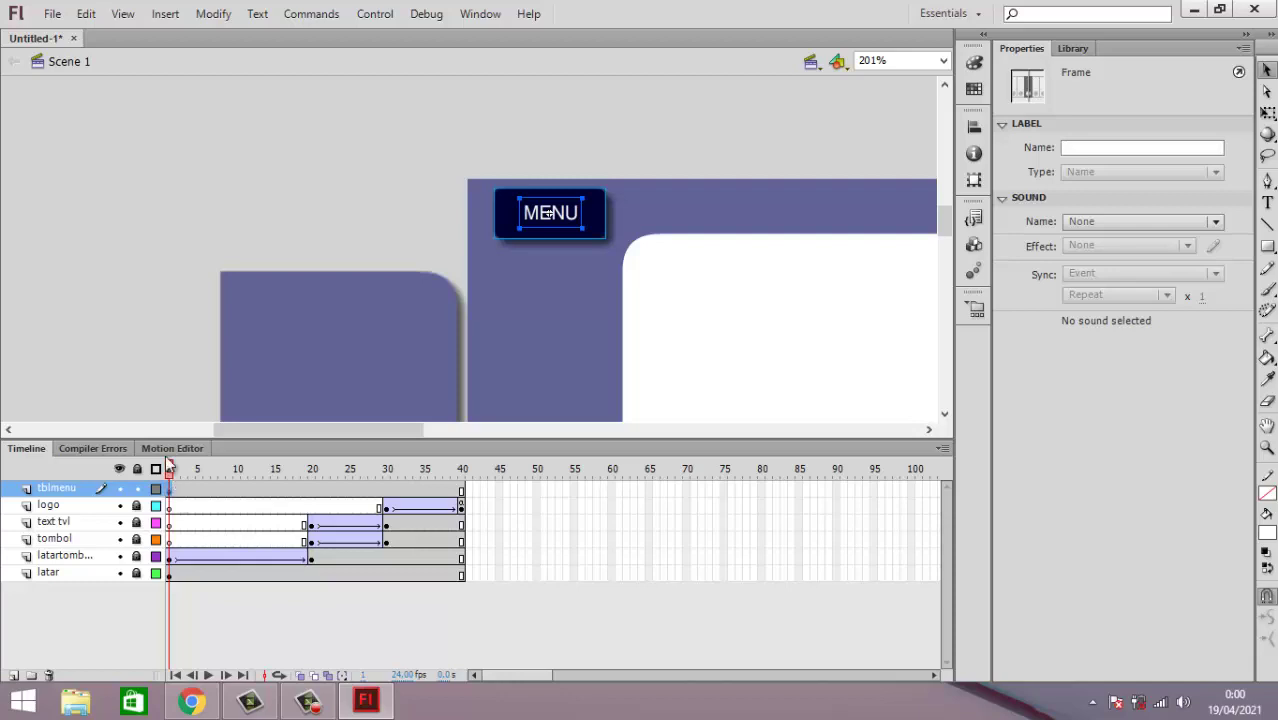
click(225, 163)
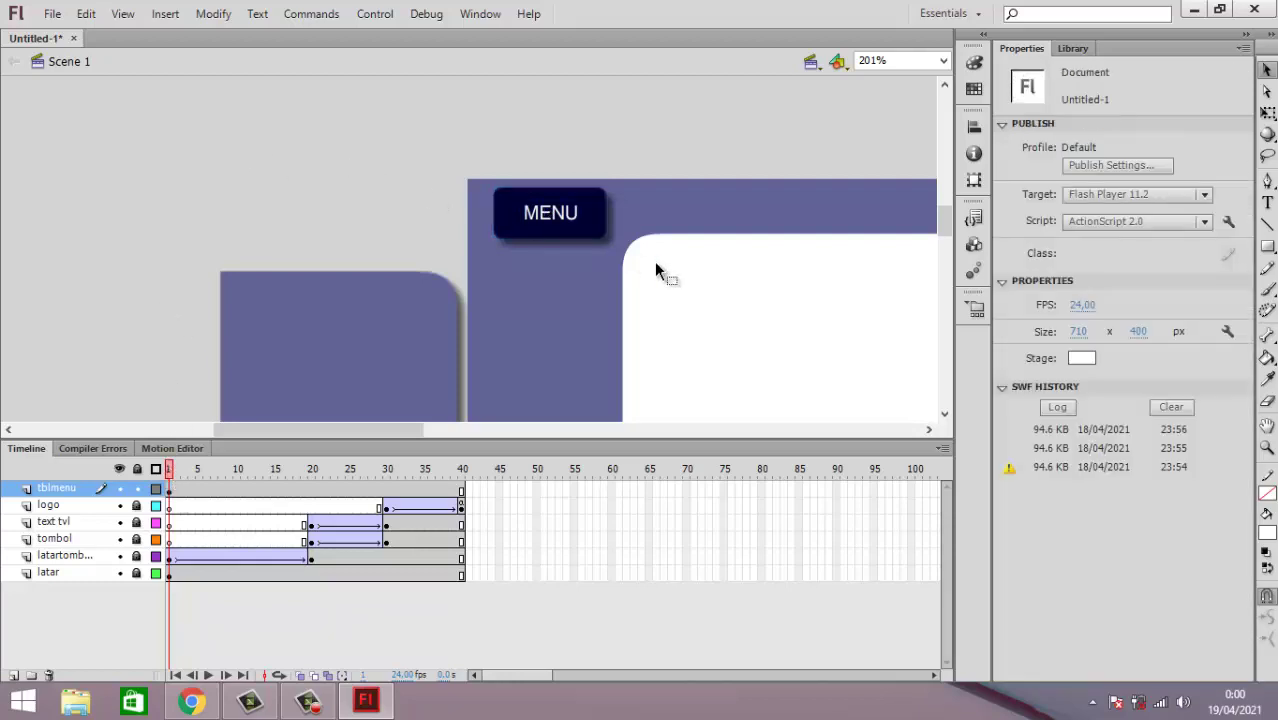
click(600, 229)
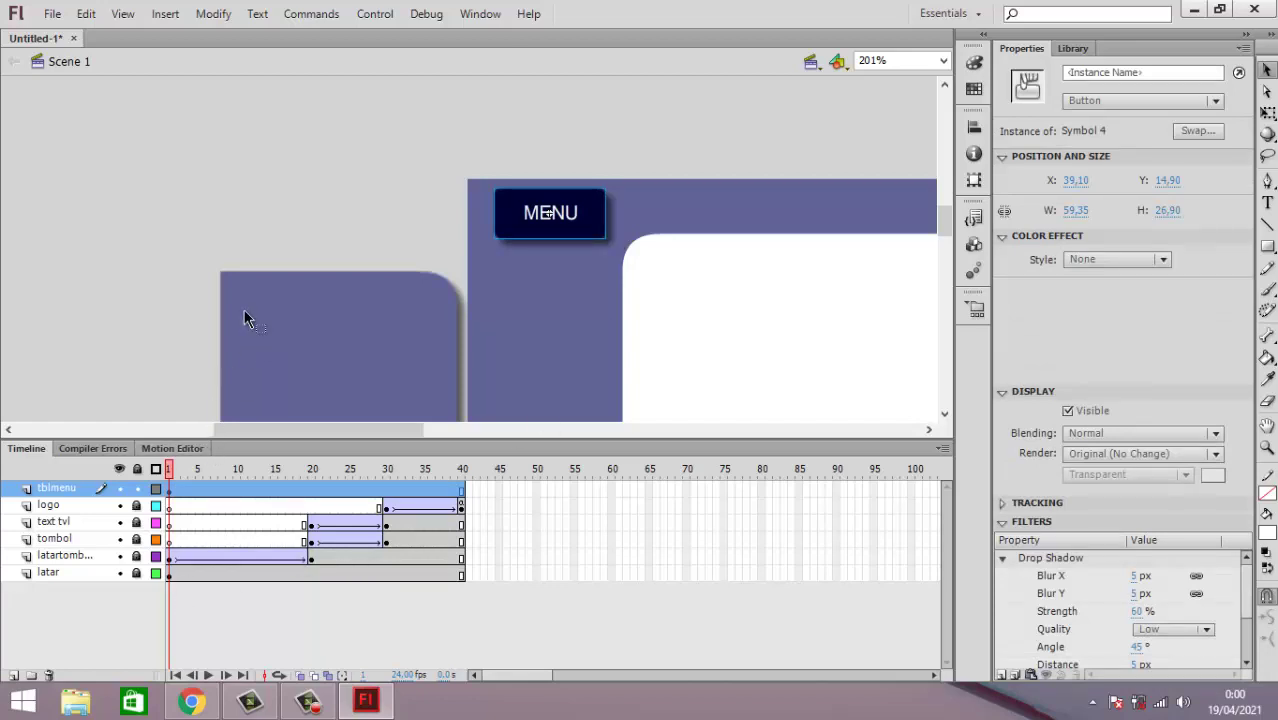
click(115, 193)
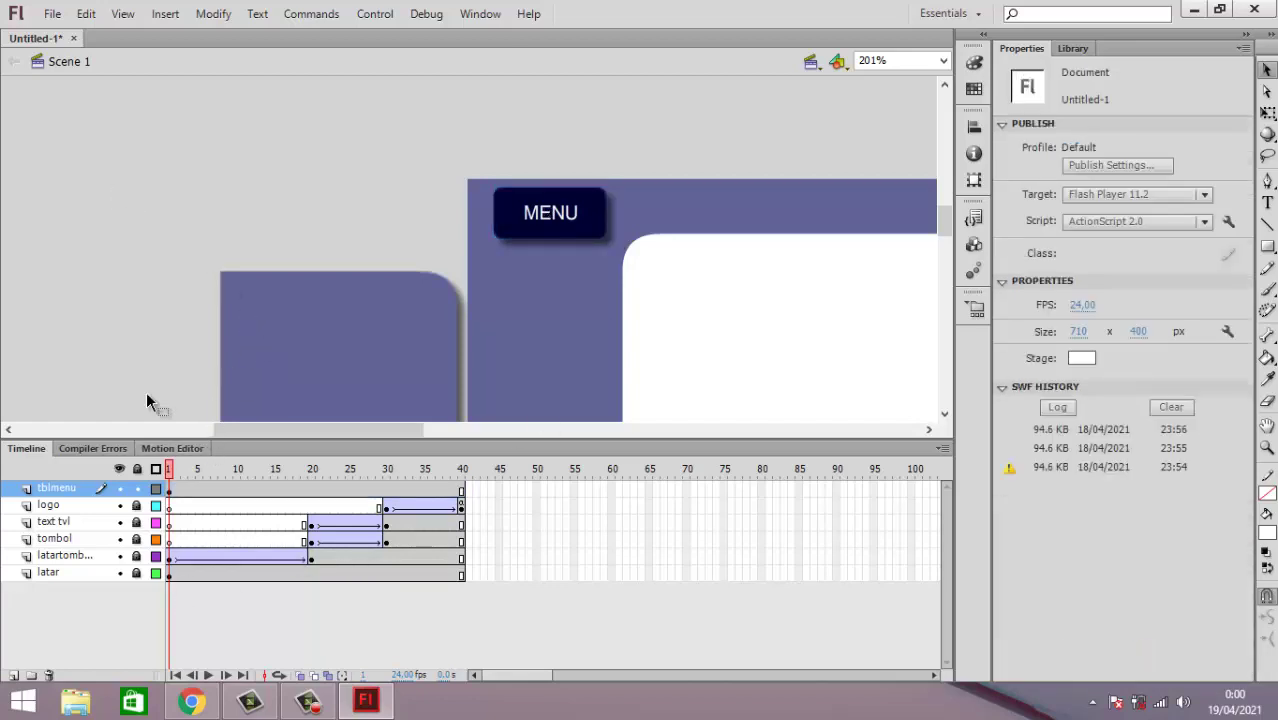
click(170, 573)
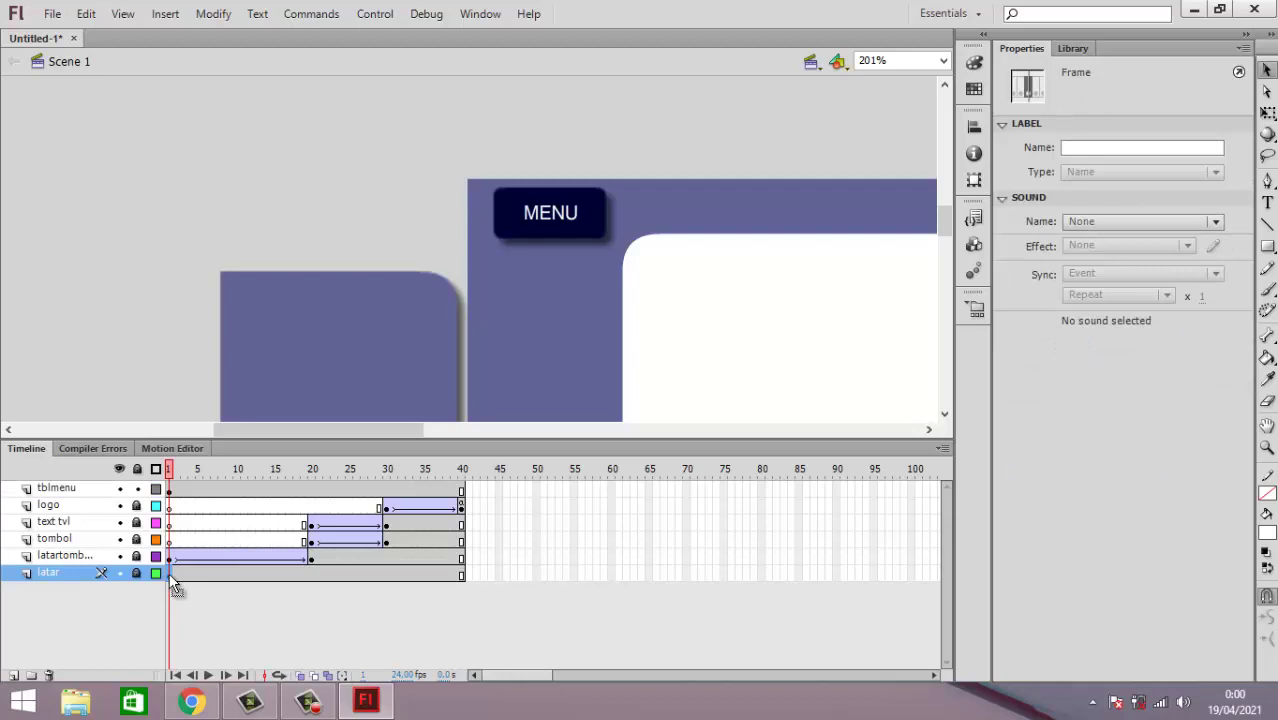
click(624, 674)
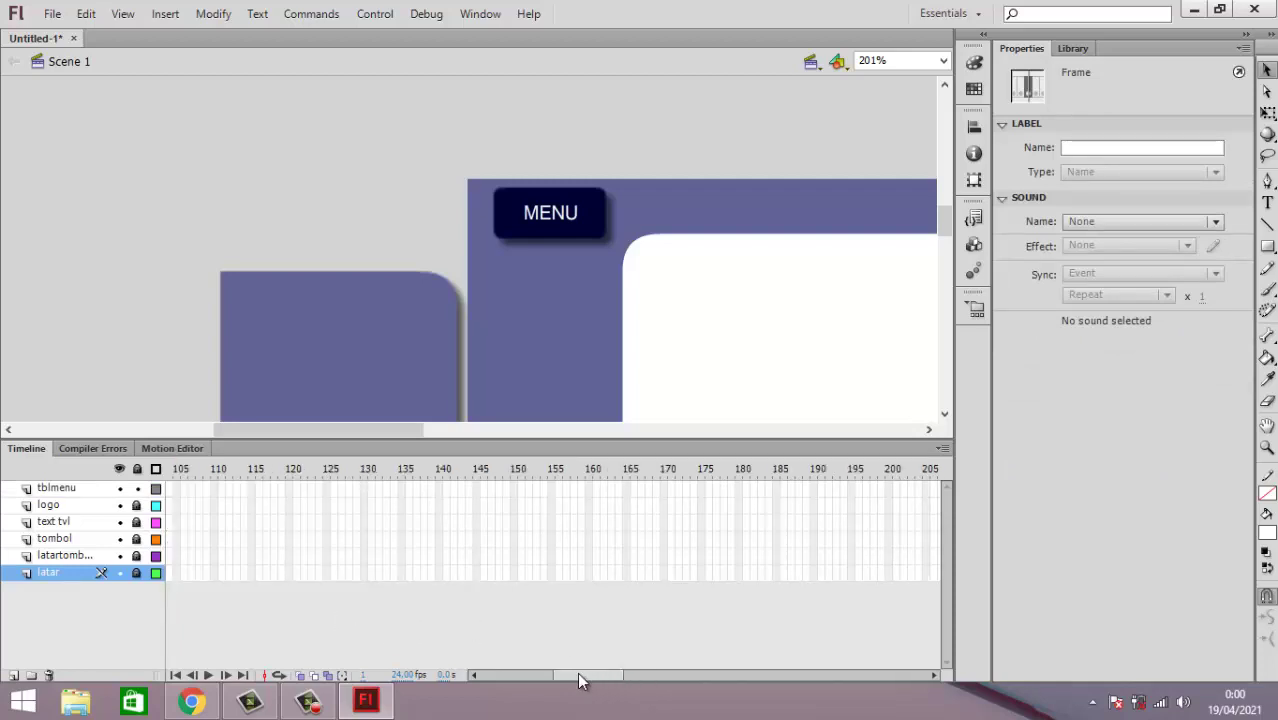
drag(592, 674, 483, 674)
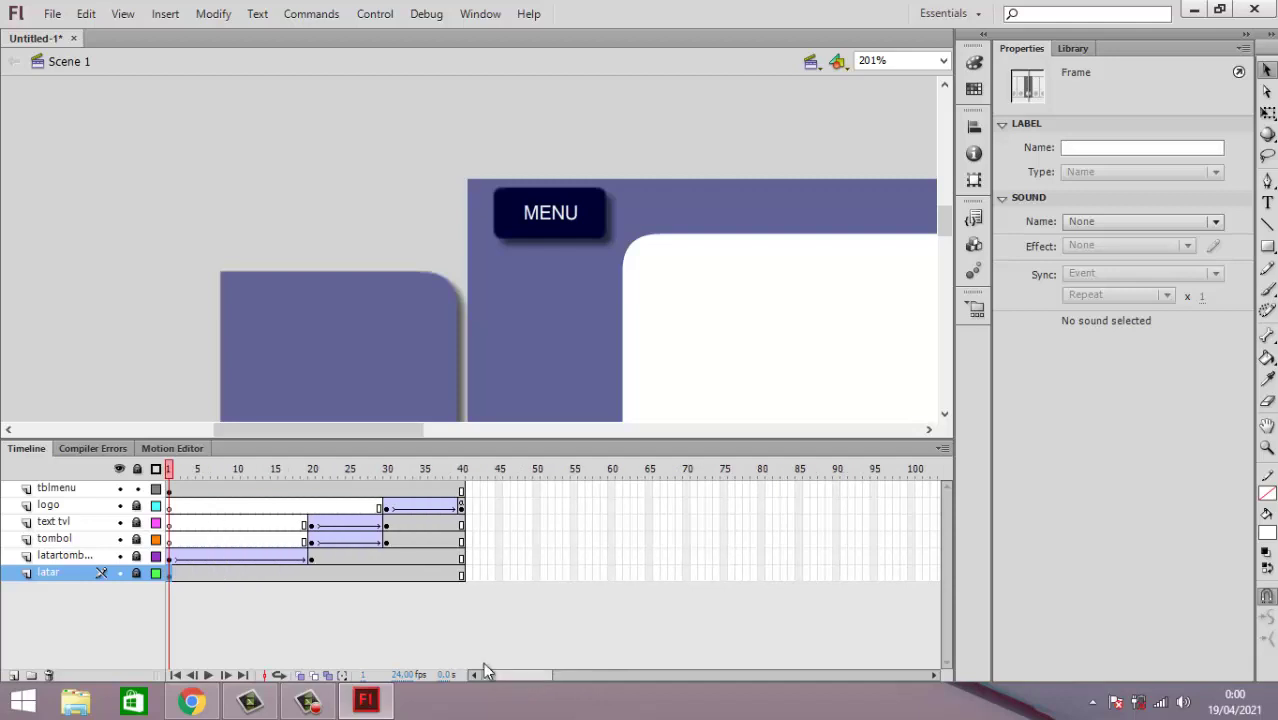
right_click(171, 578)
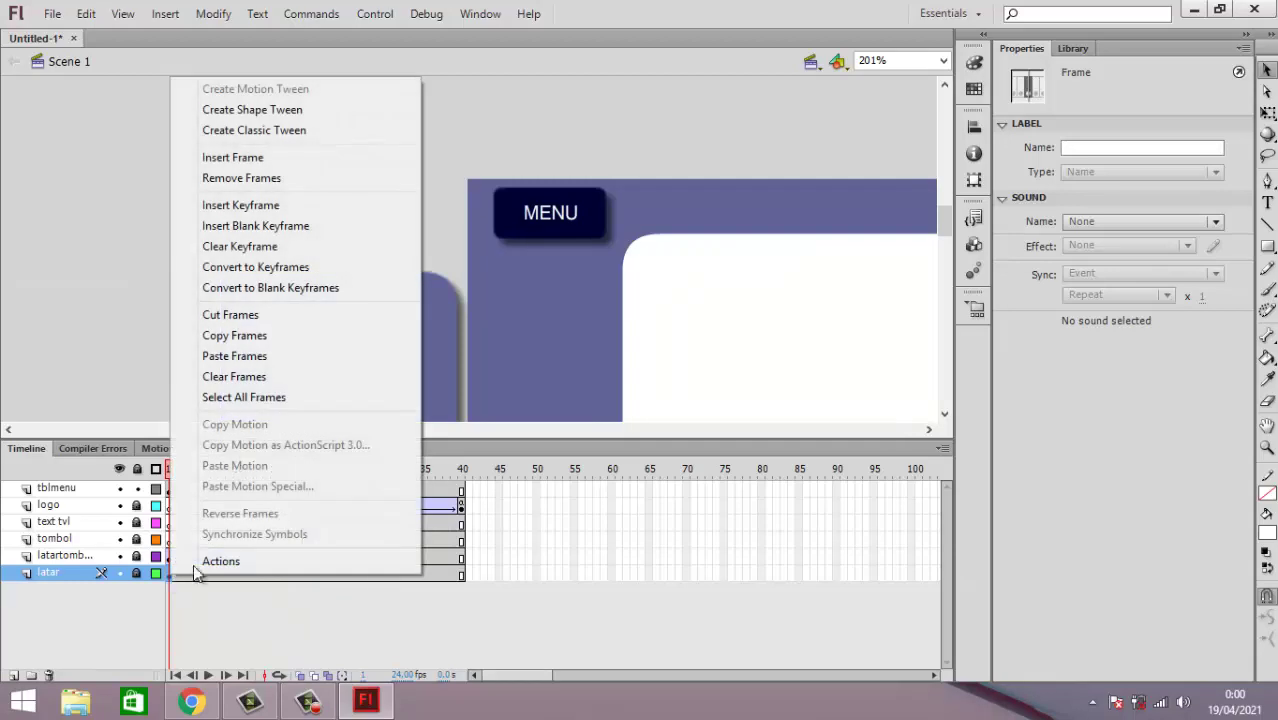
click(220, 561)
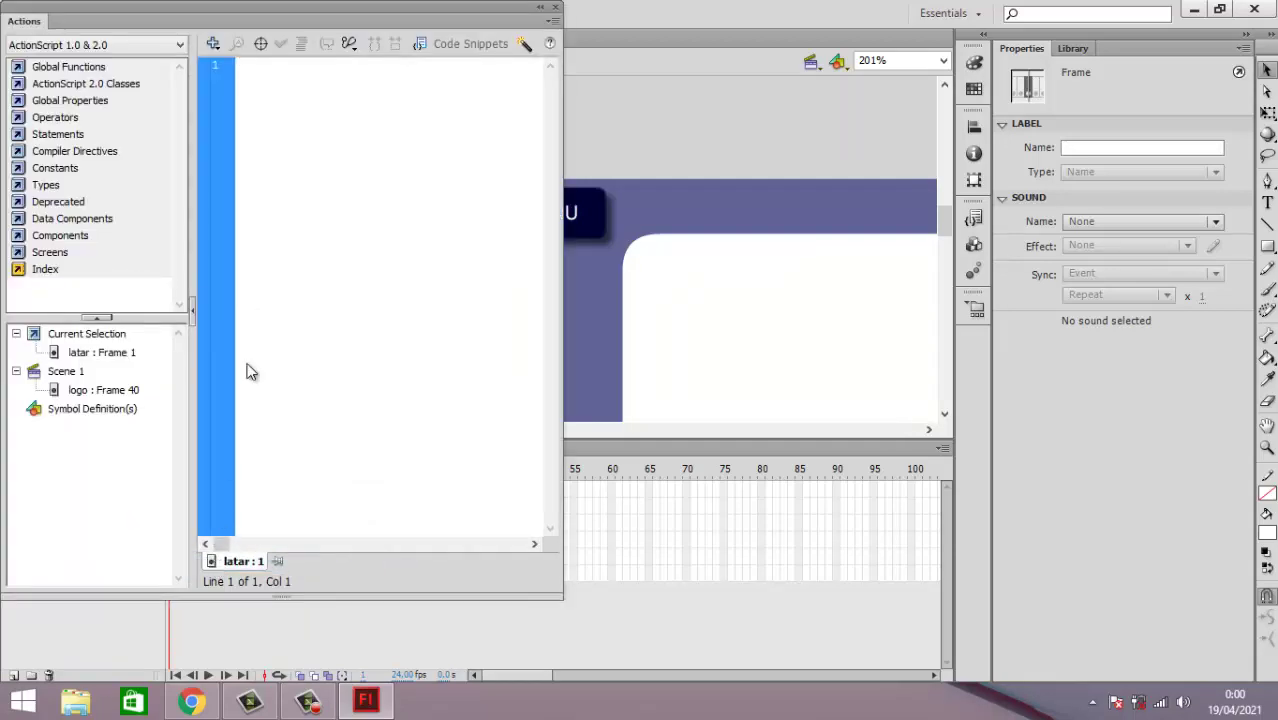
click(213, 44)
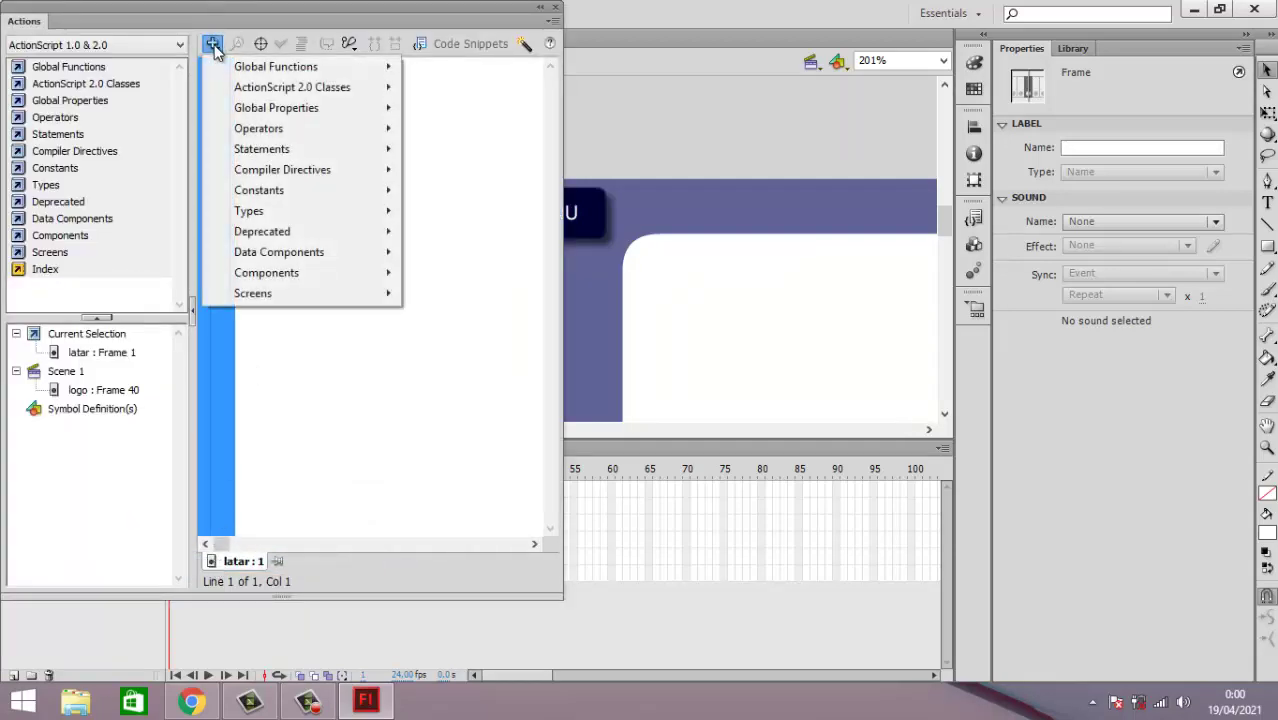
mouse_move(255, 72)
mouse_move(462, 72)
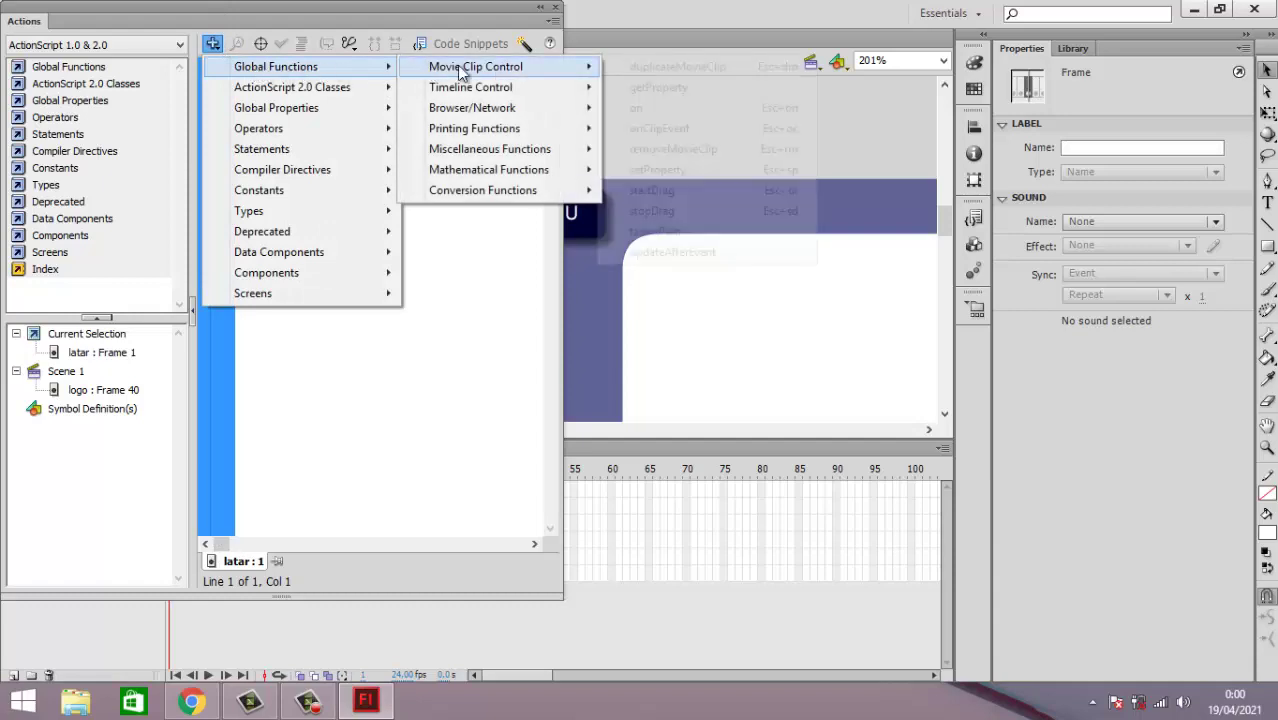
click(472, 352)
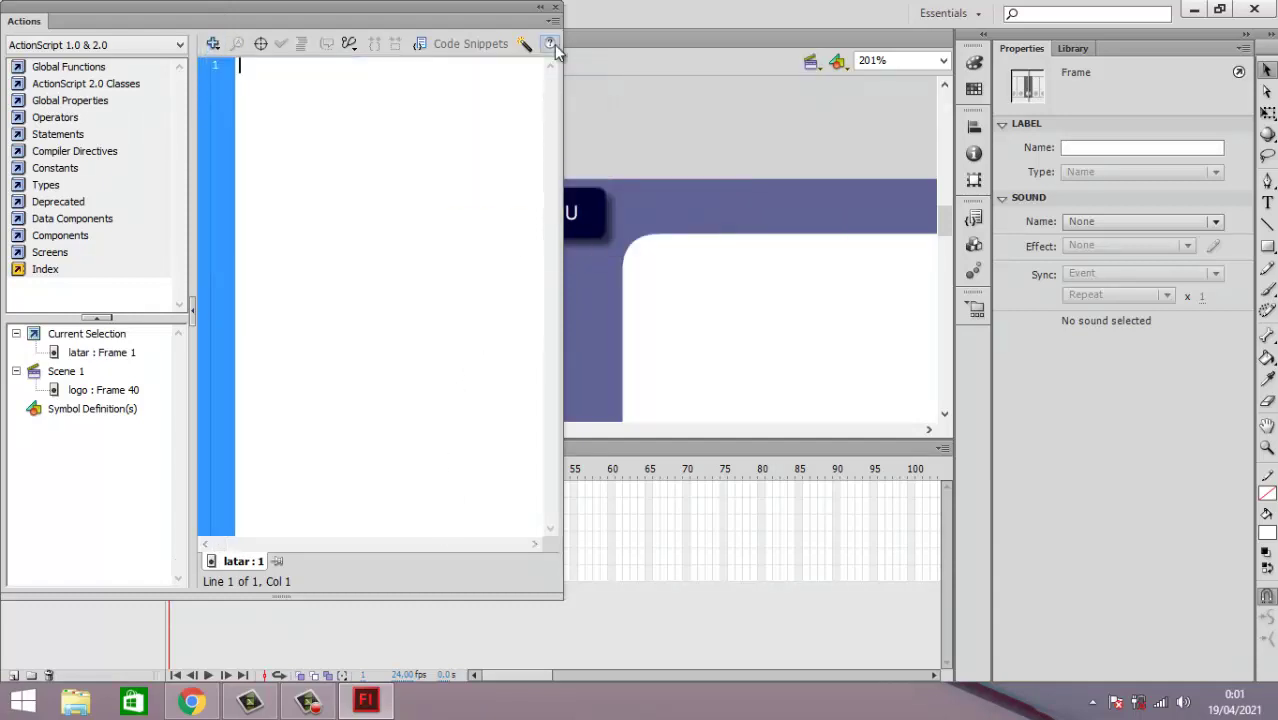
click(556, 9)
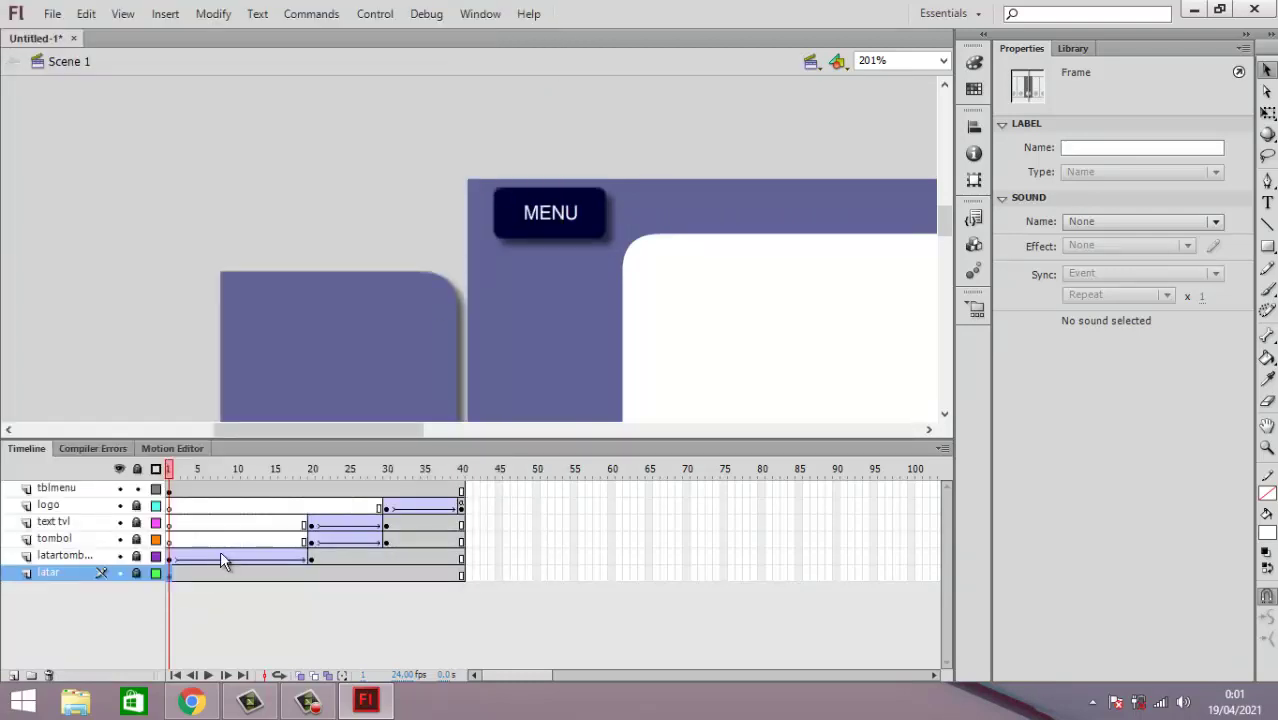
Step: Add a stop action from the timeline control functions to frame 1 of the tblmenu layer
click(169, 488)
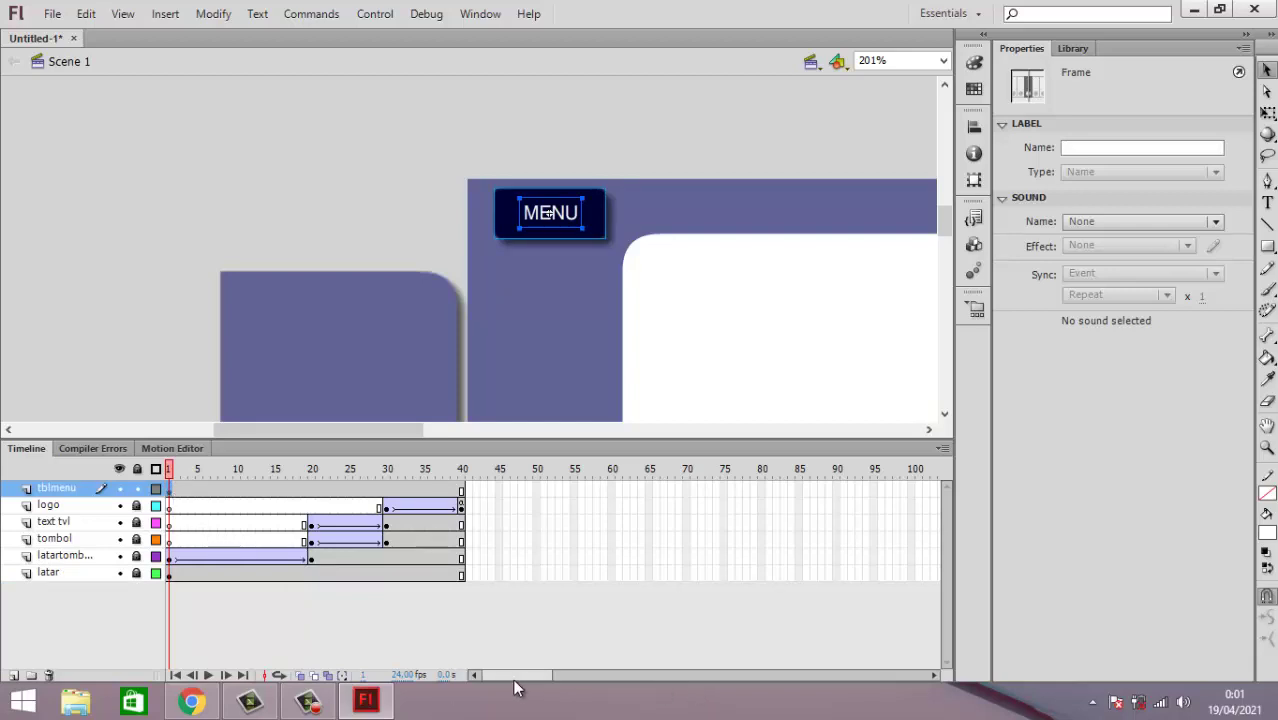
right_click(170, 490)
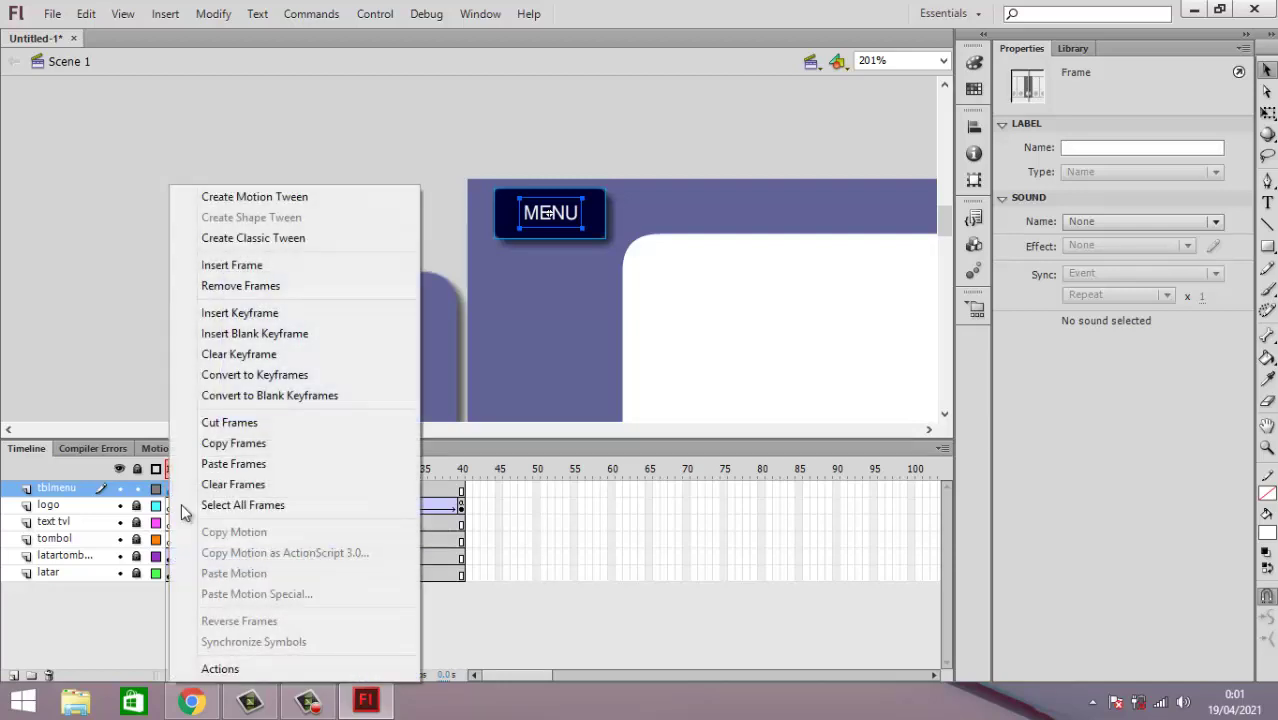
click(255, 669)
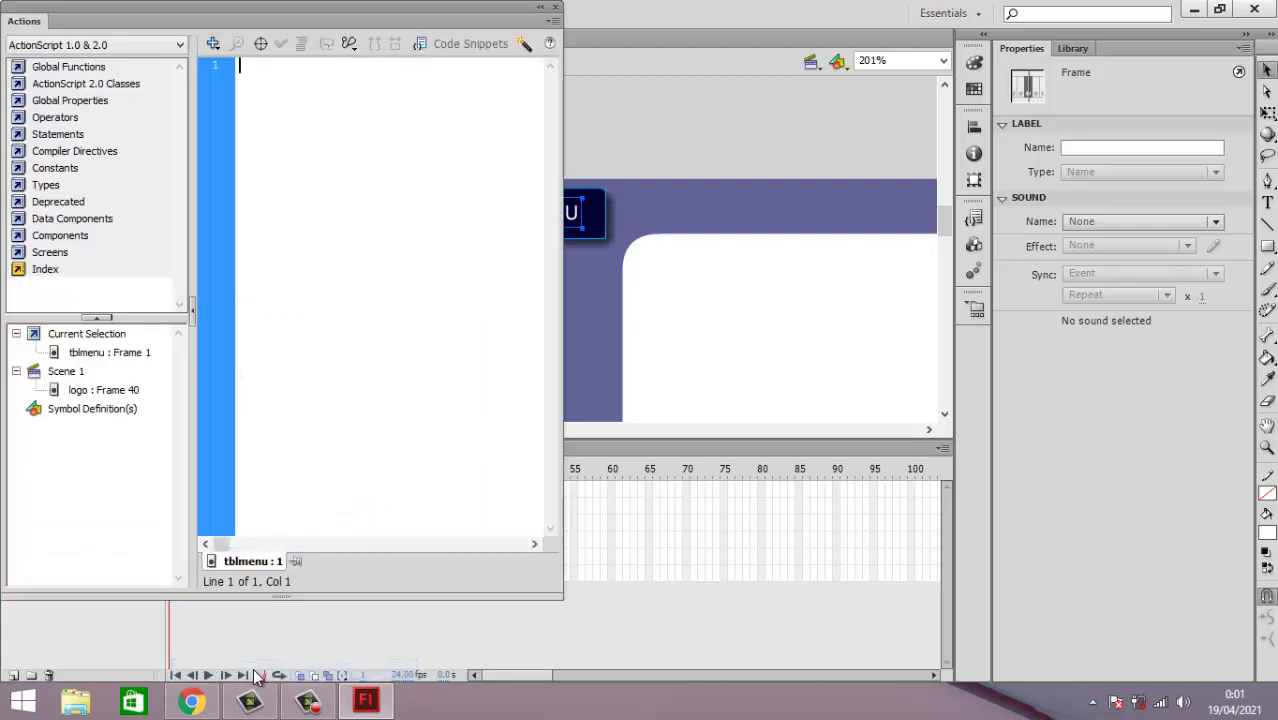
click(214, 46)
mouse_move(300, 66)
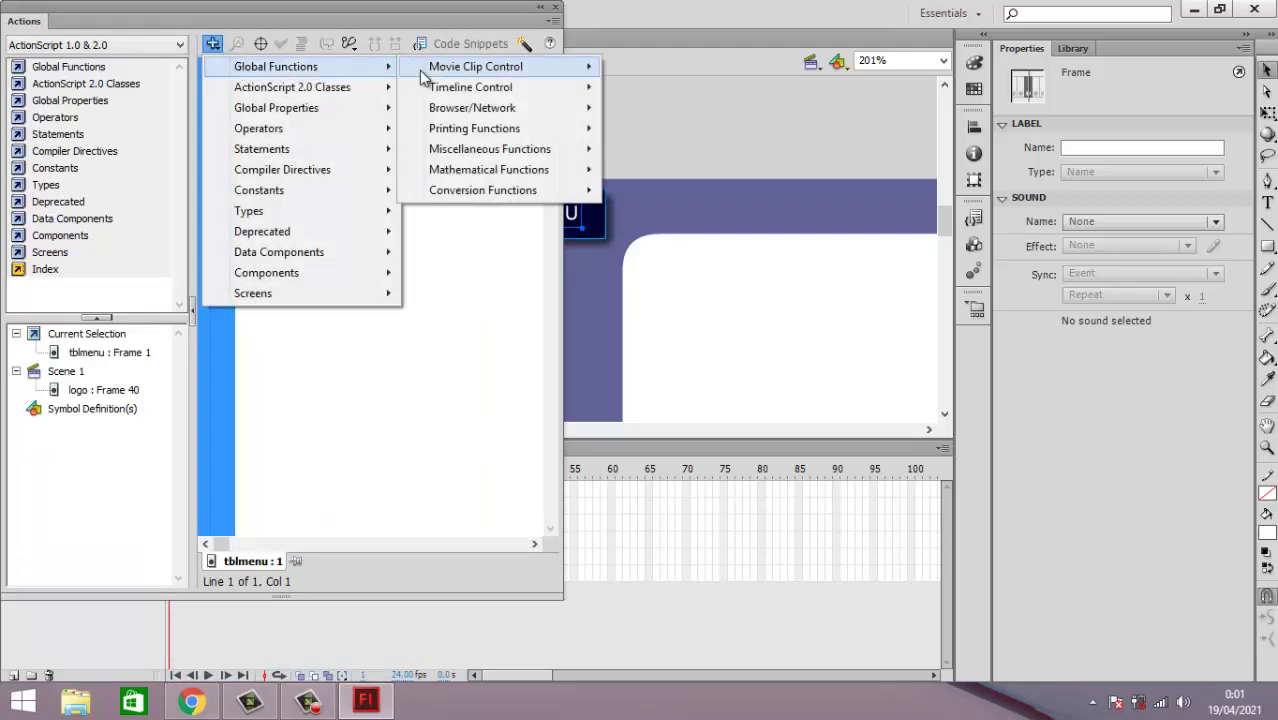
mouse_move(424, 72)
mouse_move(488, 88)
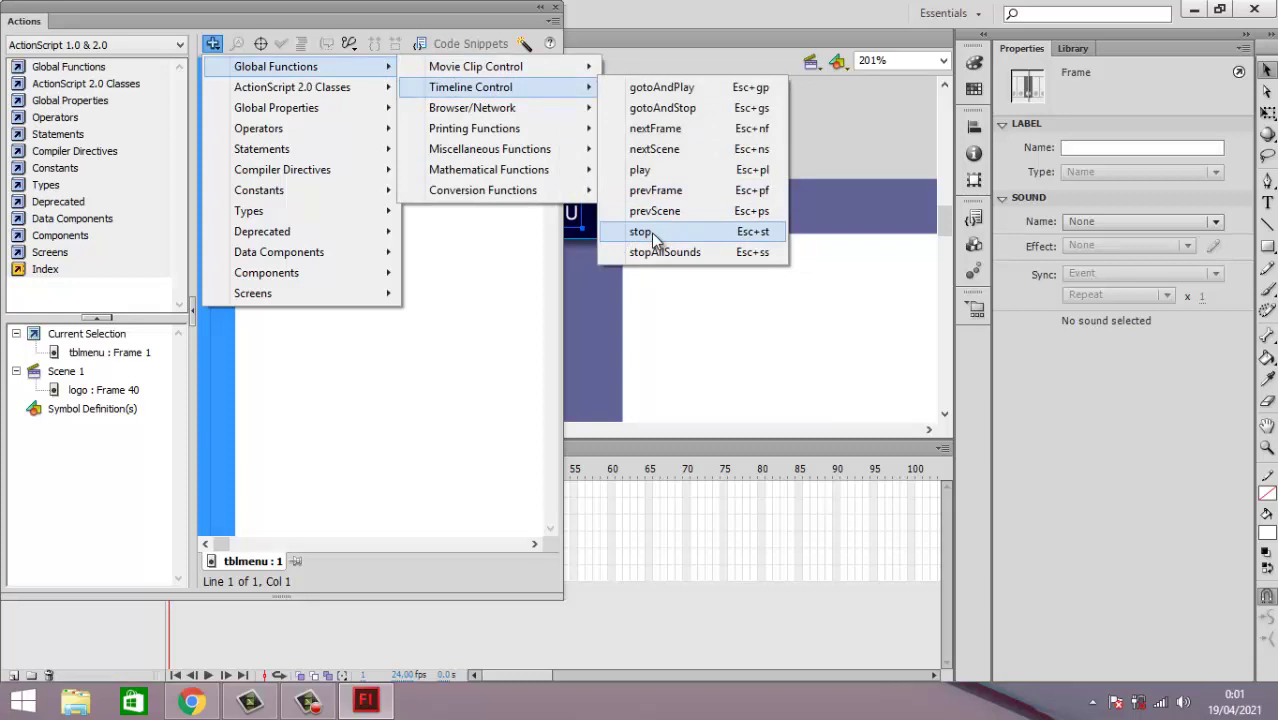
click(651, 232)
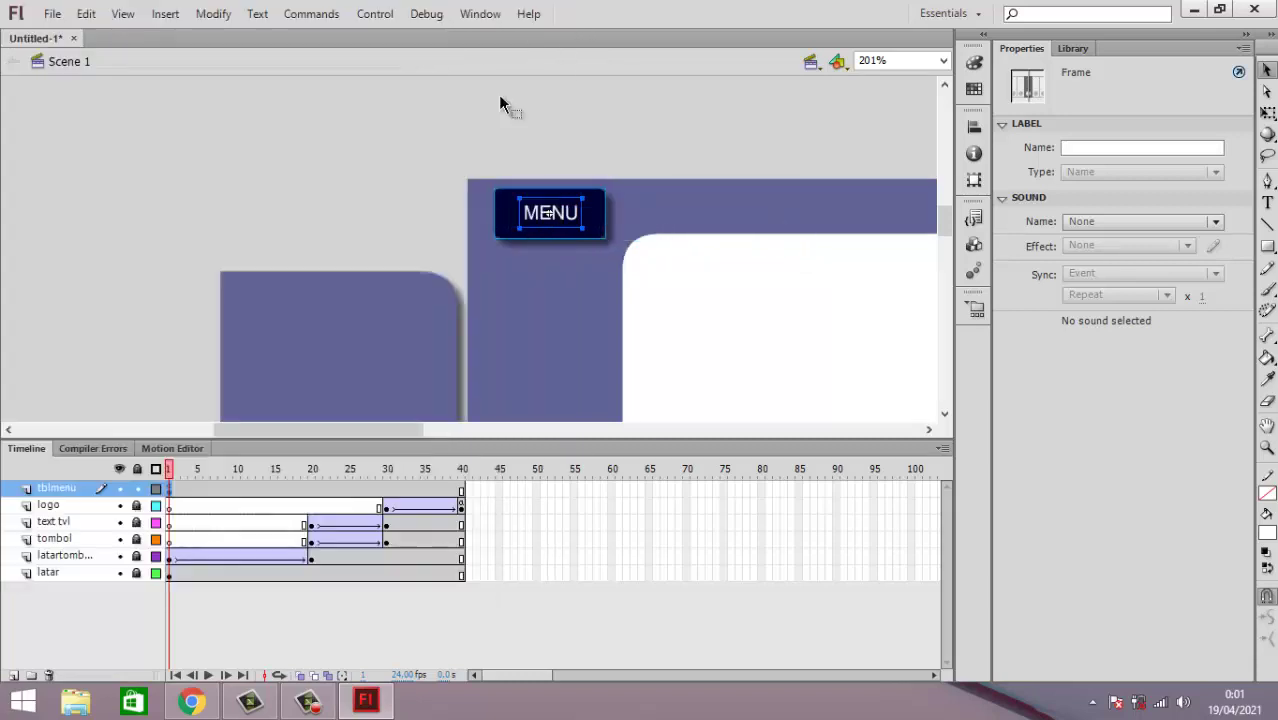
Step: Test the movie in Flash Professional to check that it stops at the MENU button, and close the preview
click(555, 7)
click(365, 16)
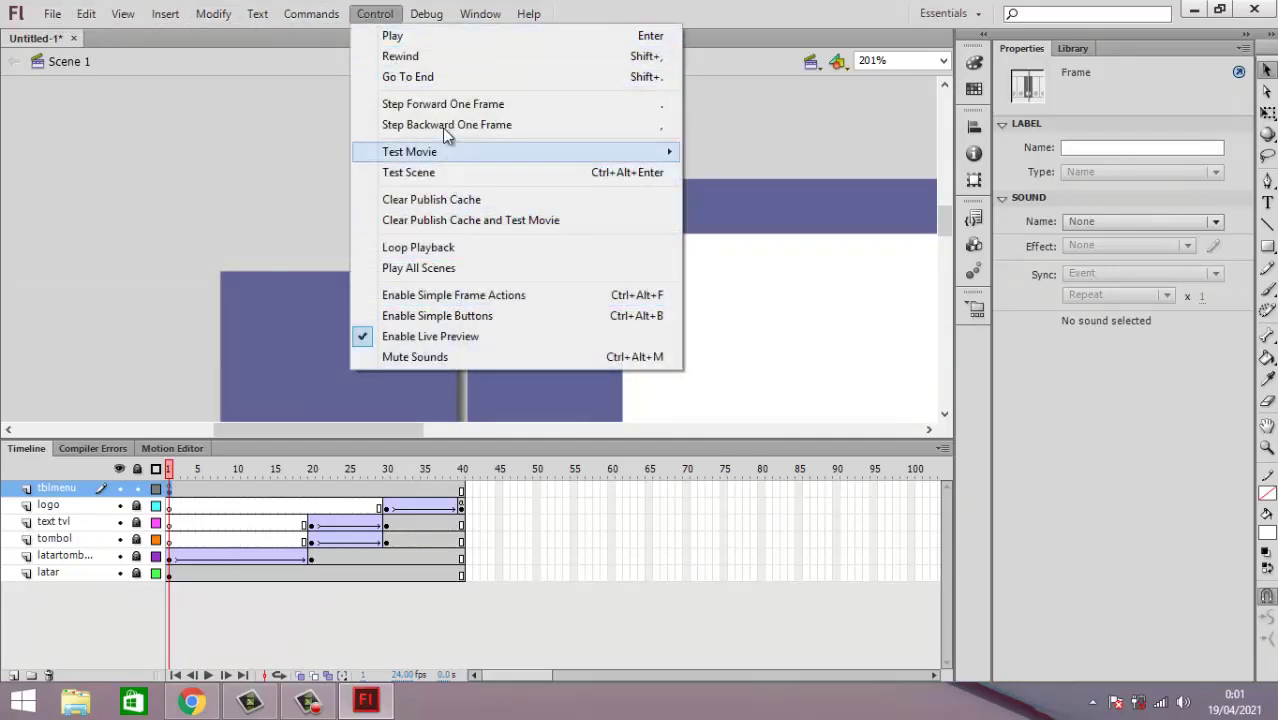
mouse_move(458, 158)
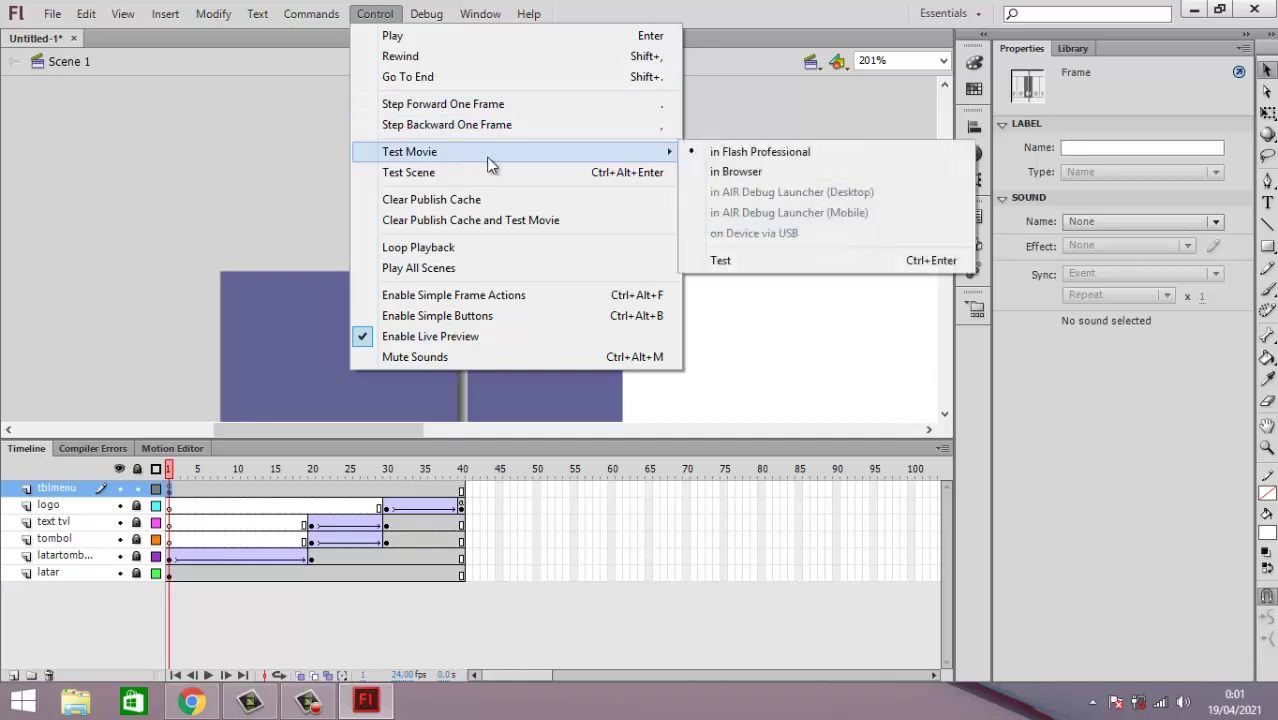
click(812, 153)
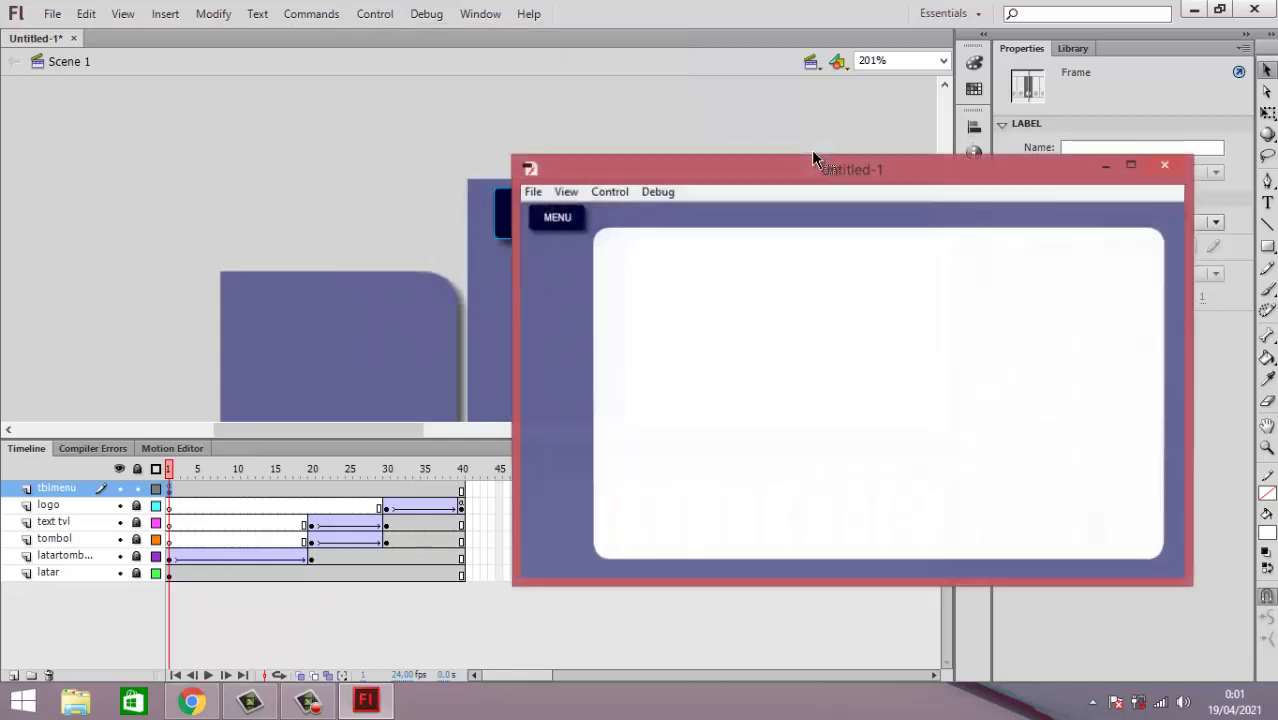
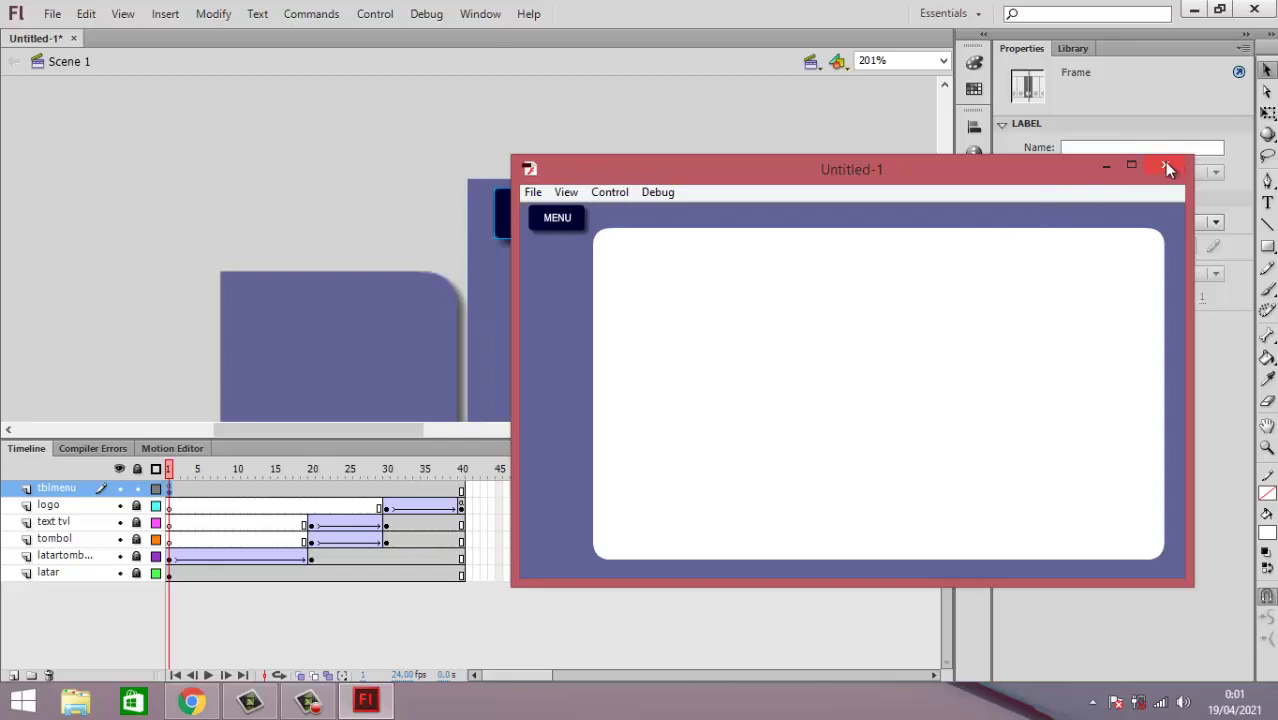
click(1166, 167)
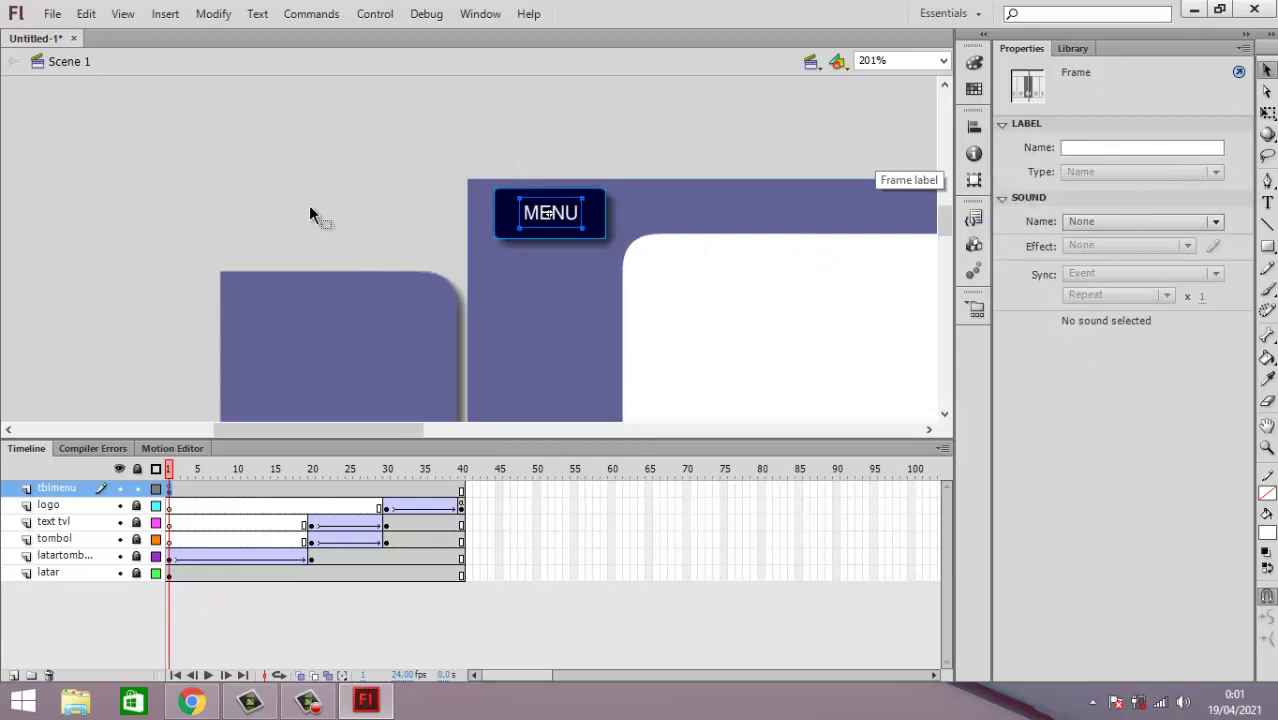
click(279, 188)
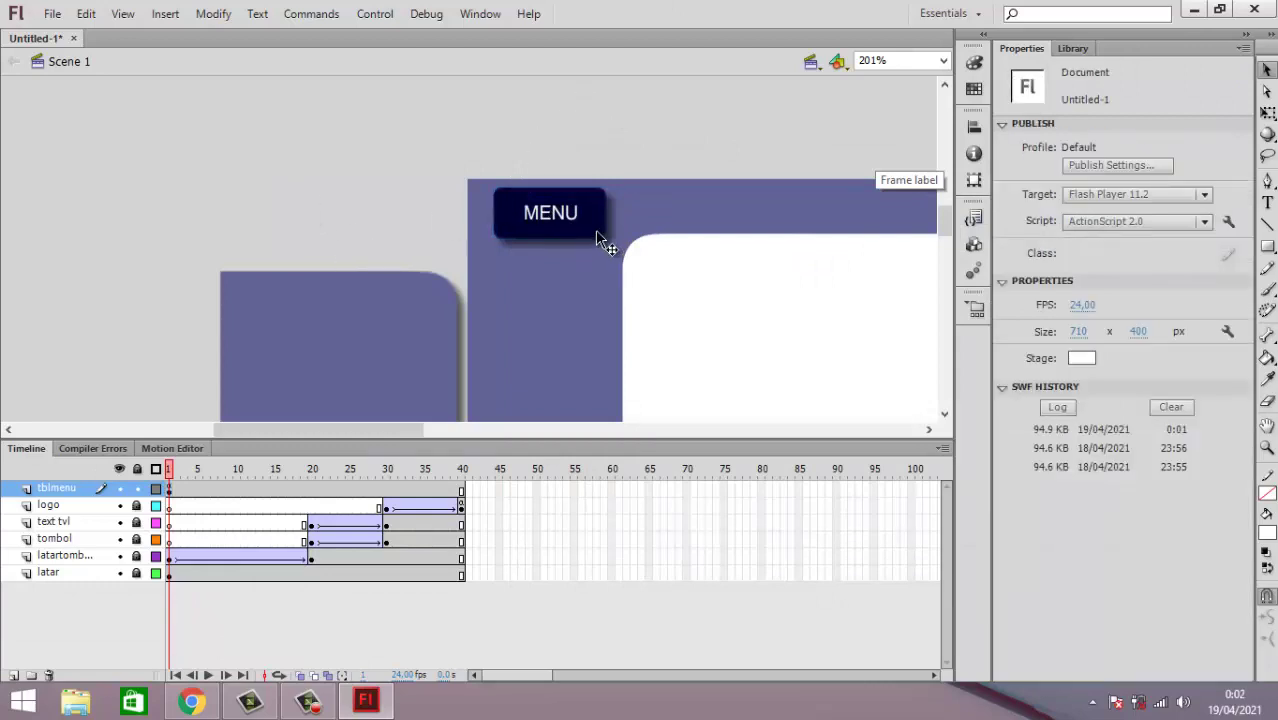
click(598, 240)
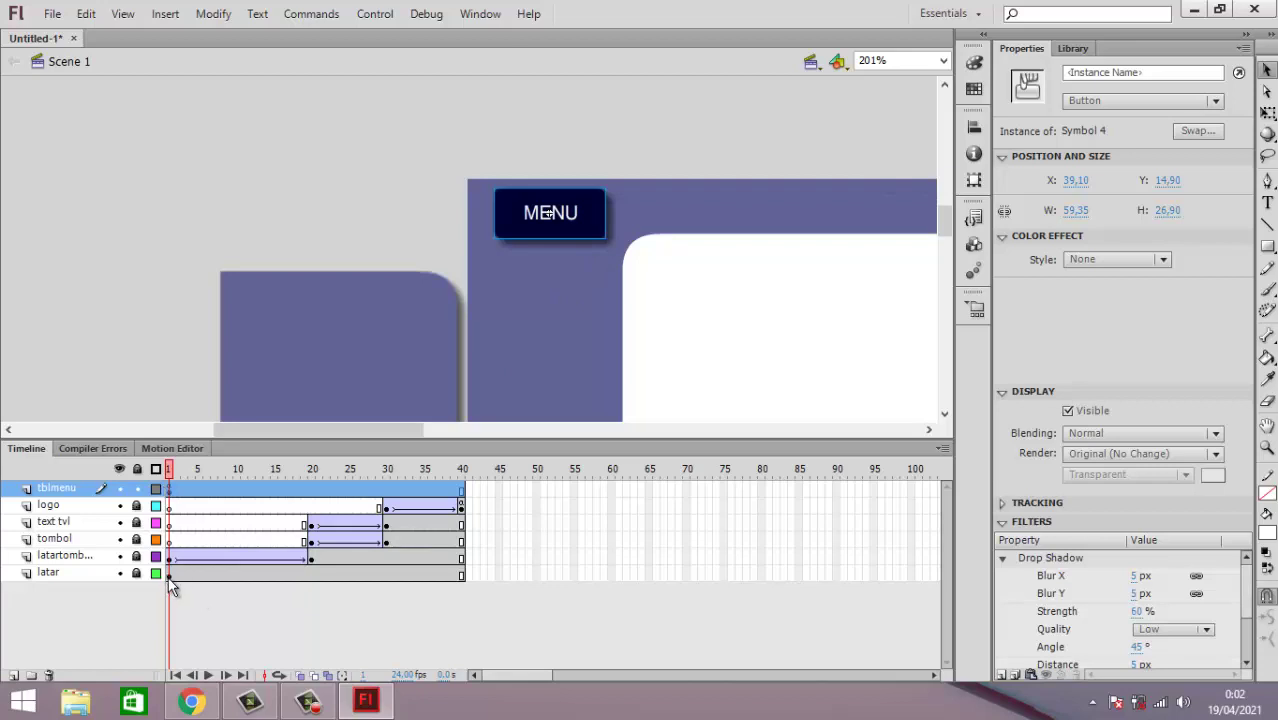
click(131, 337)
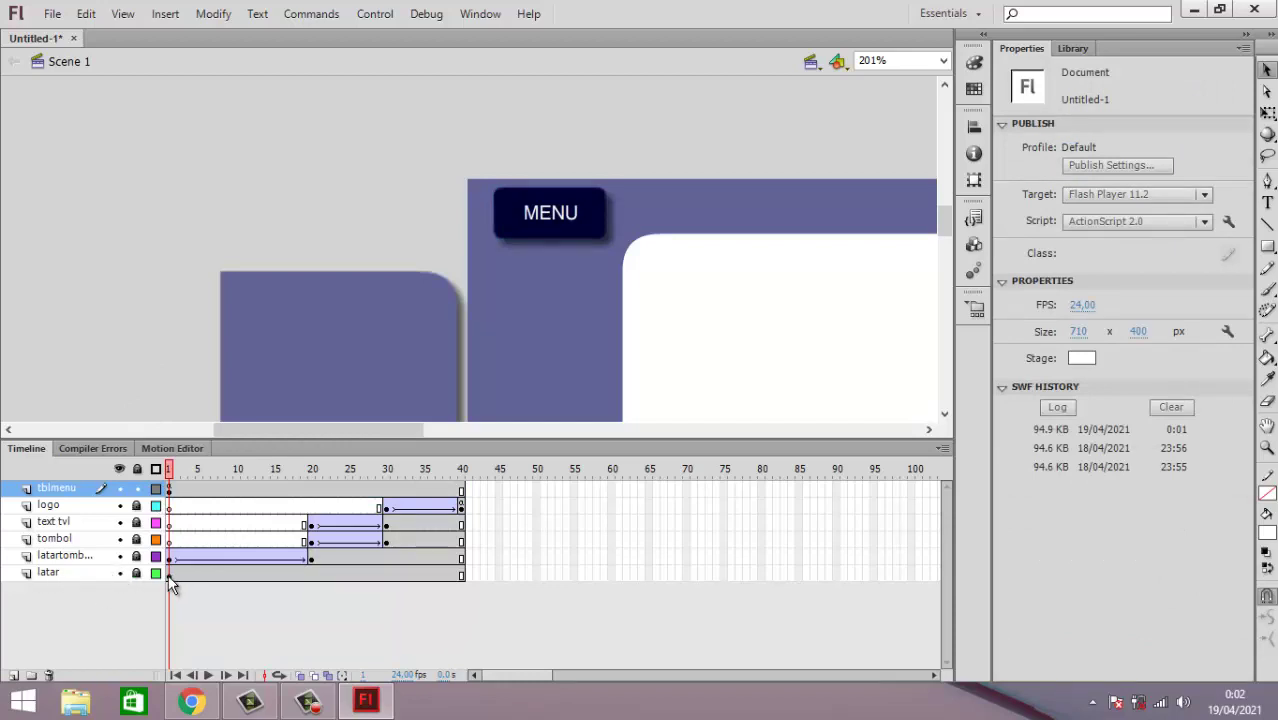
Step: Label frame 1 of the latar layer "latar" and copy the label text
click(170, 577)
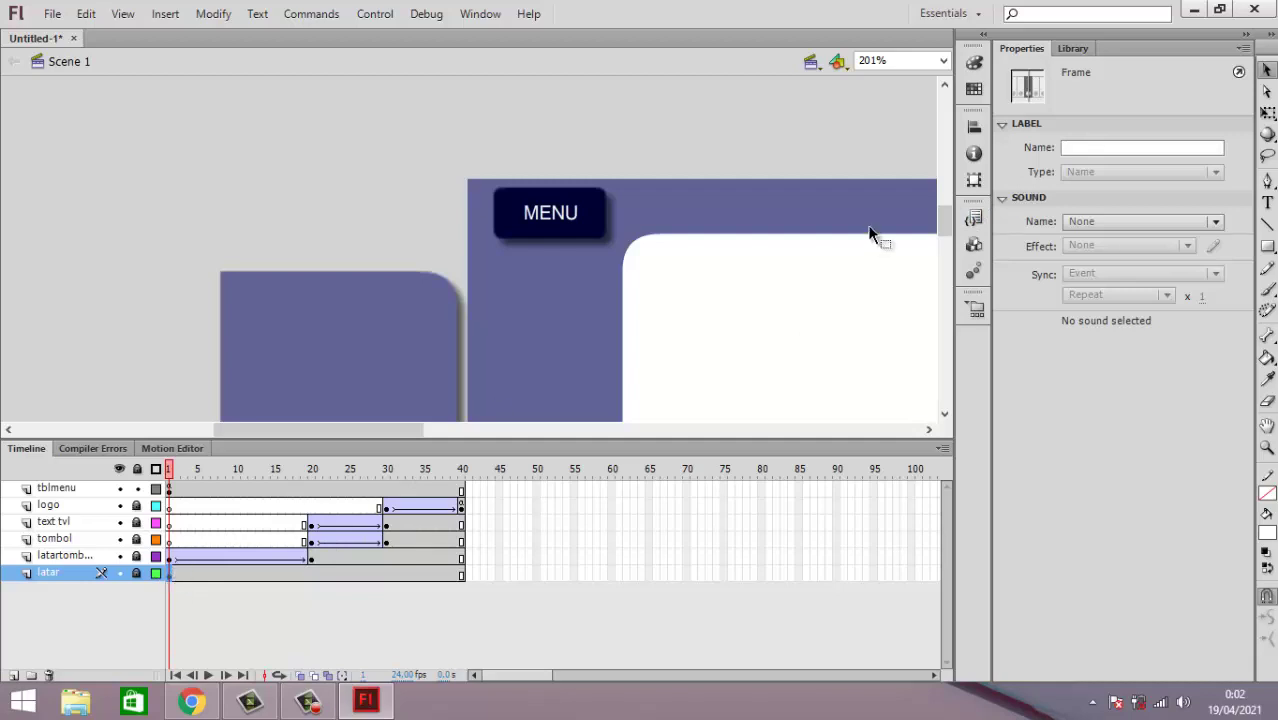
click(1080, 148)
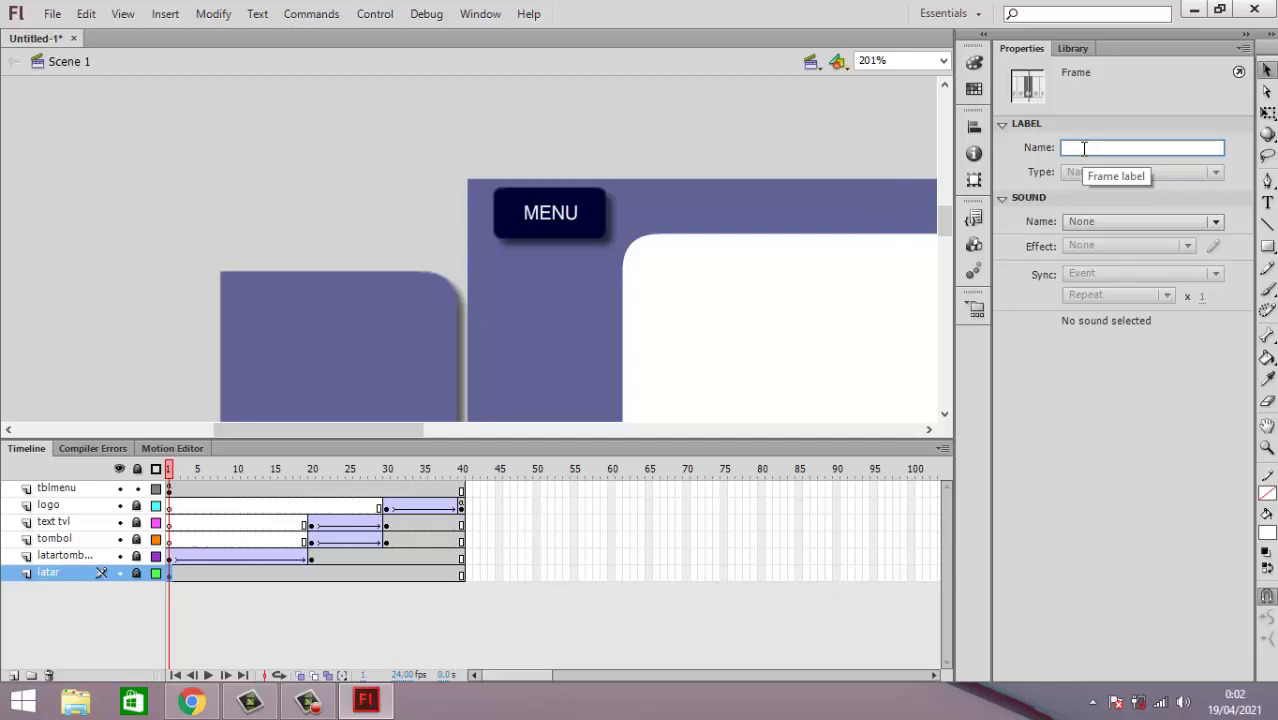
text(la)
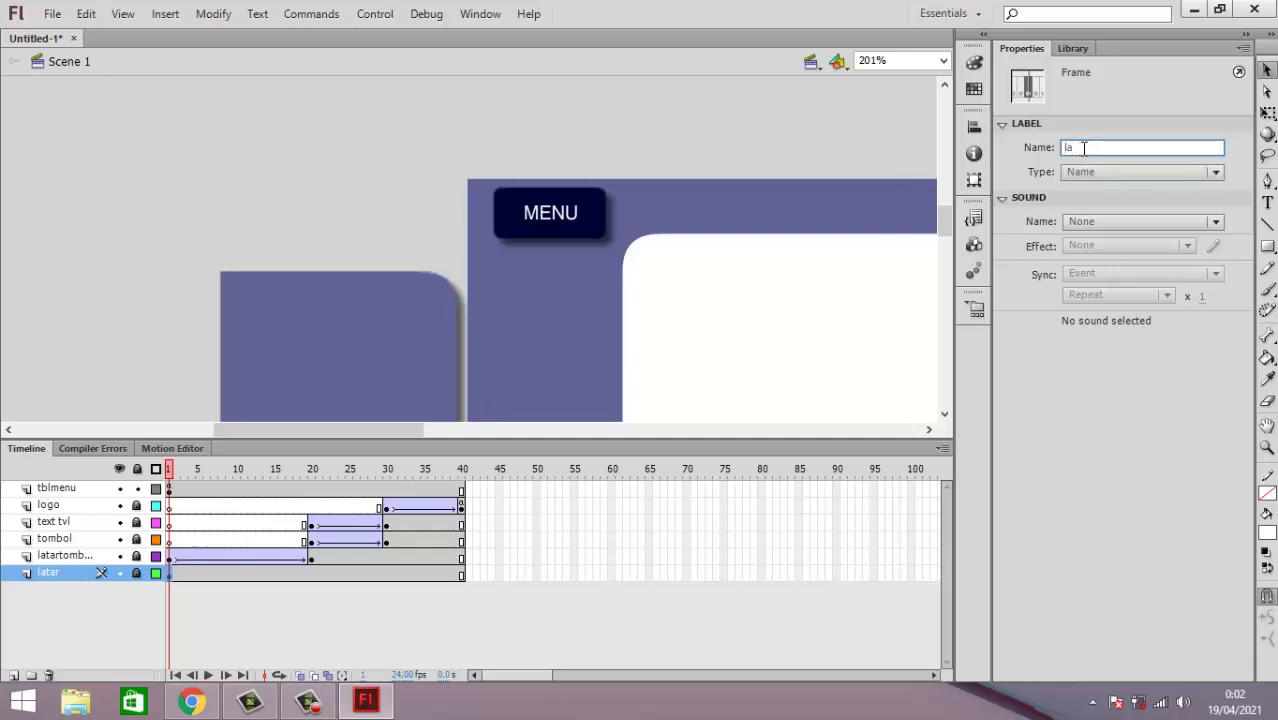
text(tar)
key(shift+Left)
key(shift+Left)
key(shift+Left)
key(shift+Left)
key(shift+Left)
right_click(1077, 145)
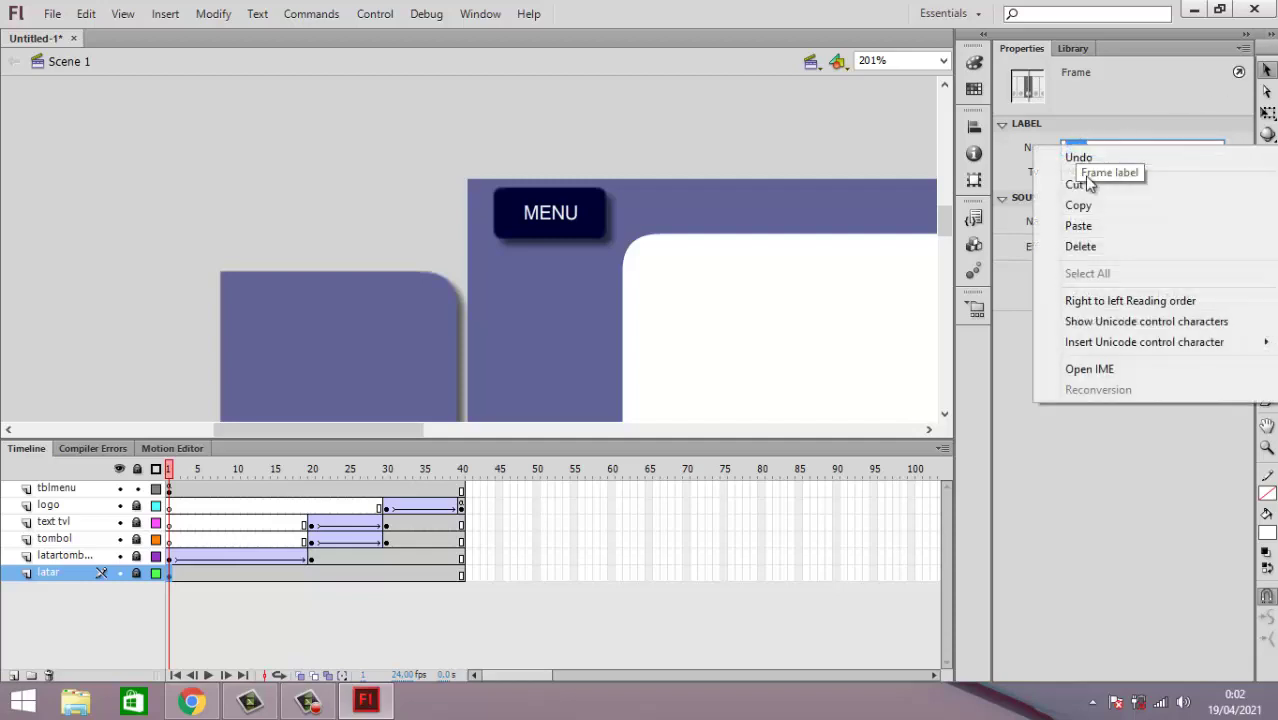
click(1104, 206)
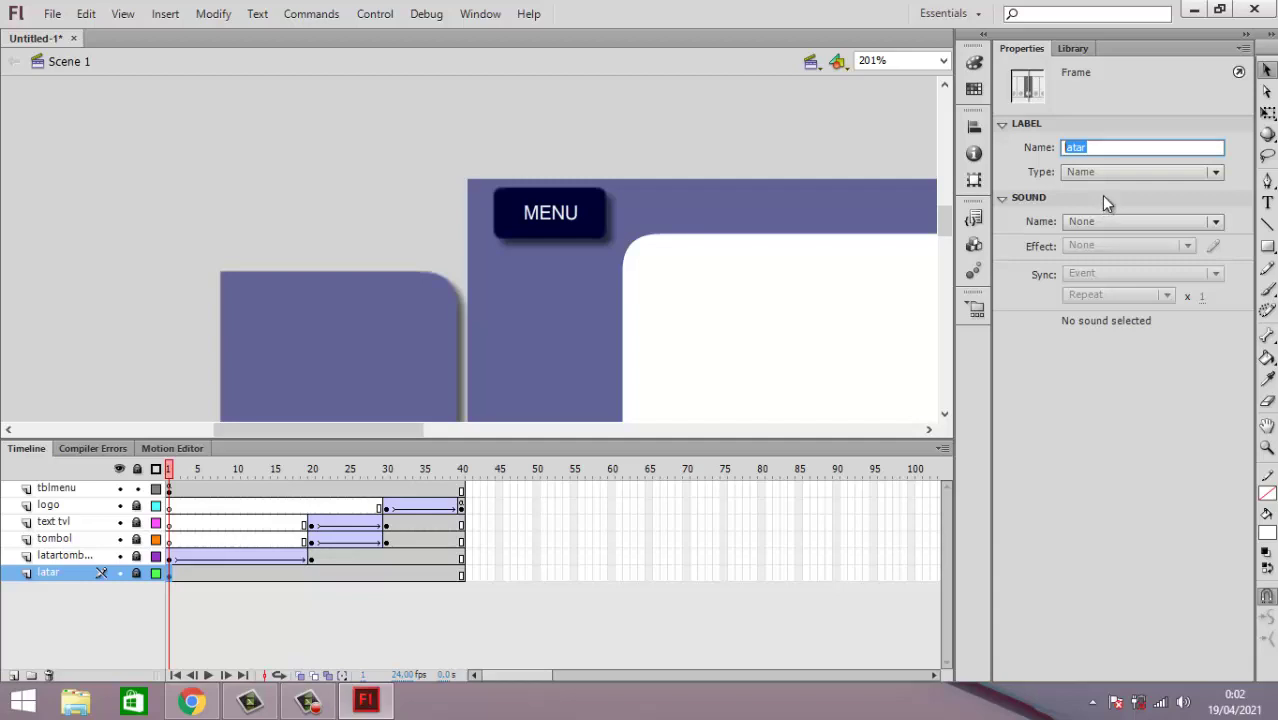
key(Return)
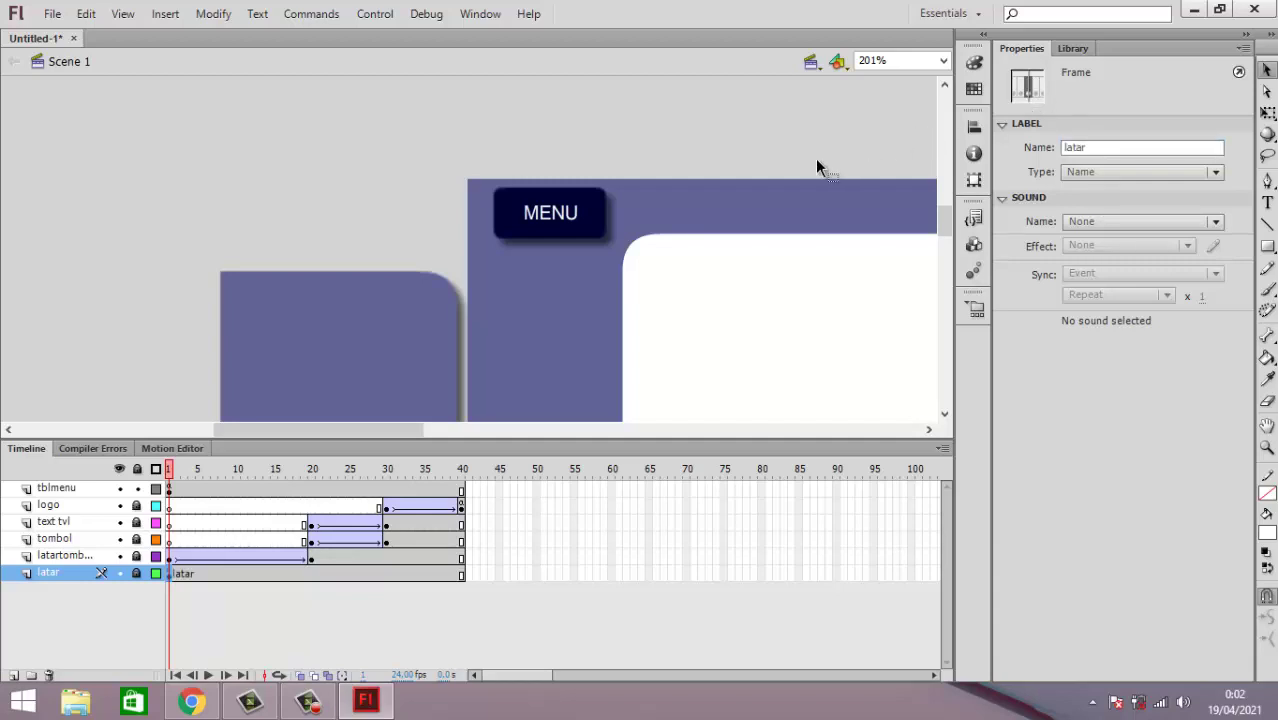
click(600, 240)
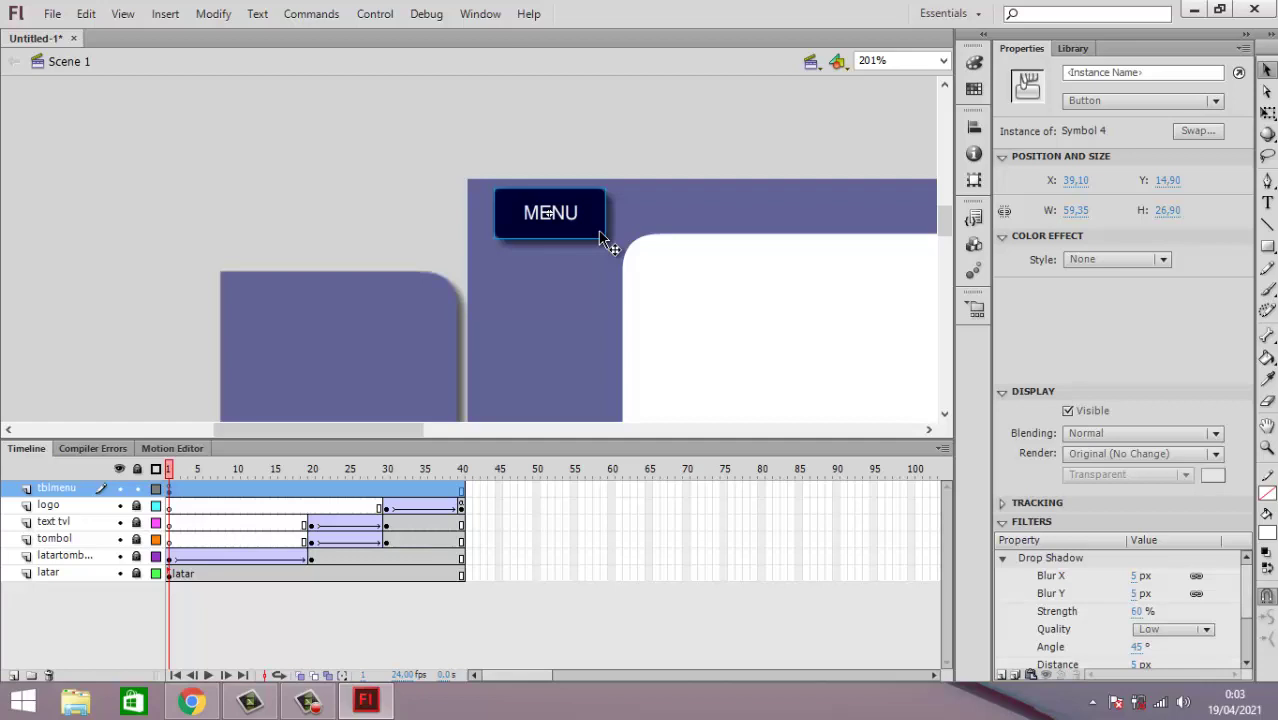
right_click(600, 238)
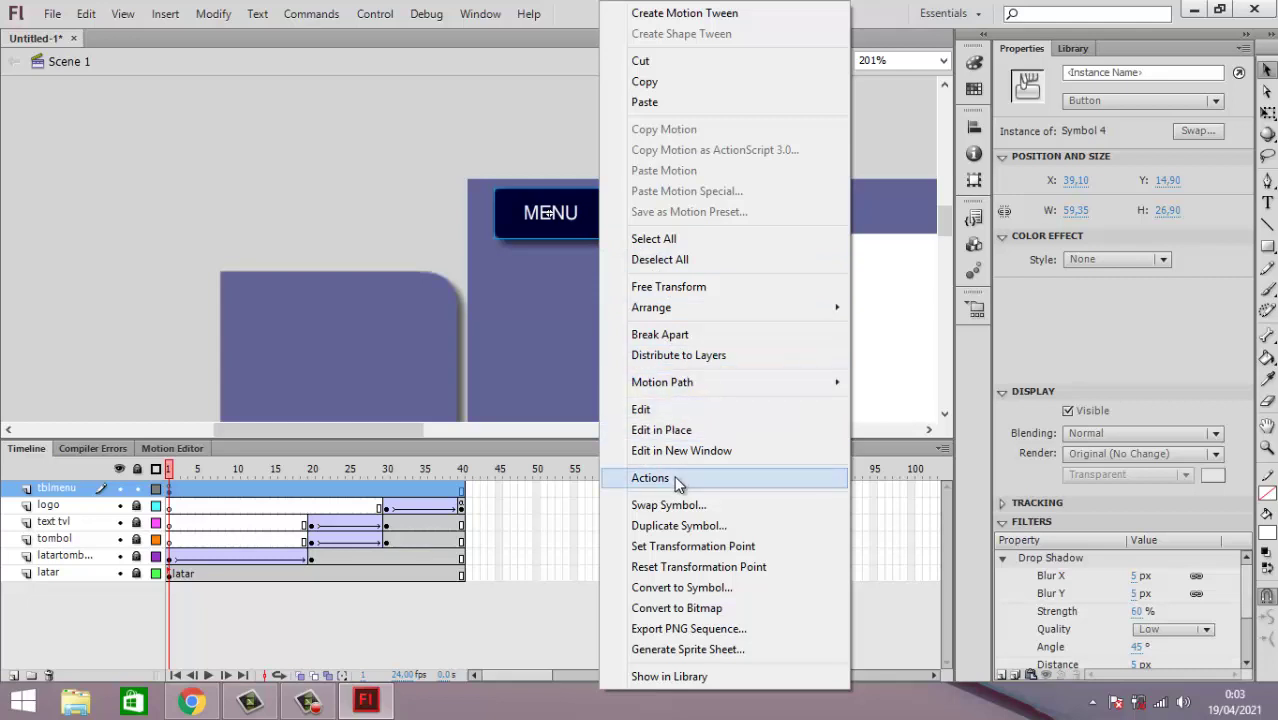
click(394, 90)
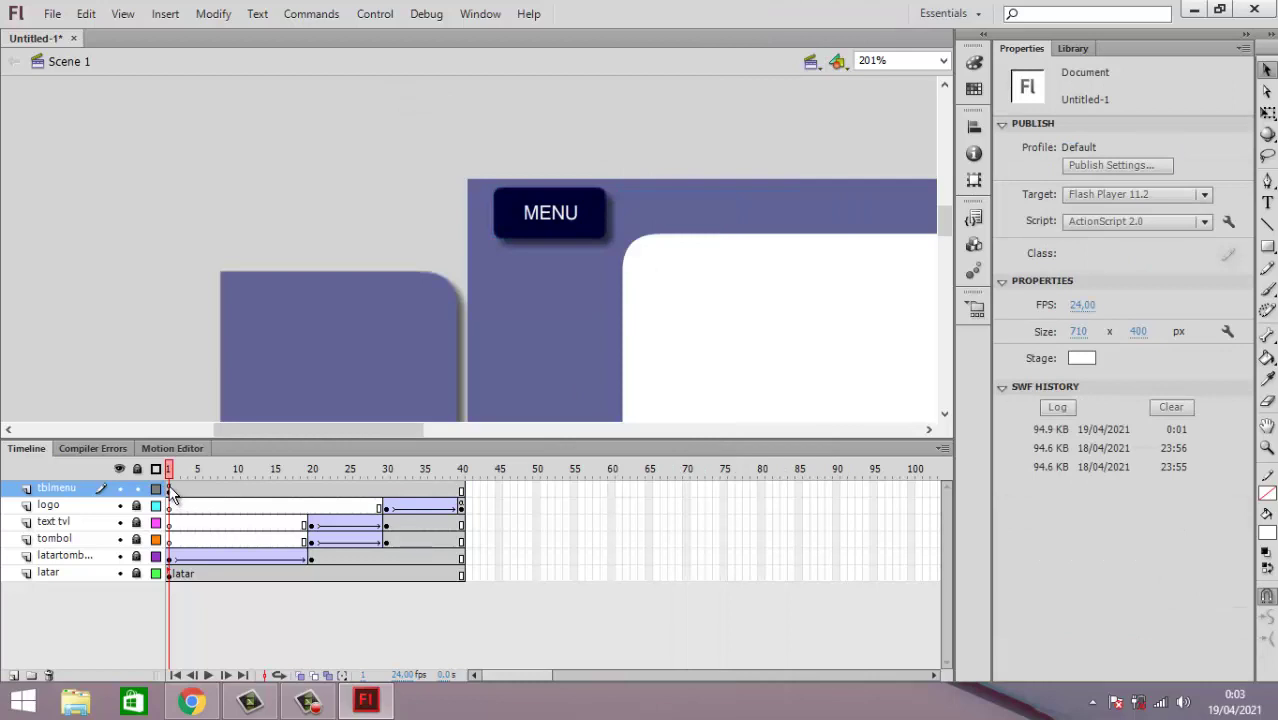
click(170, 493)
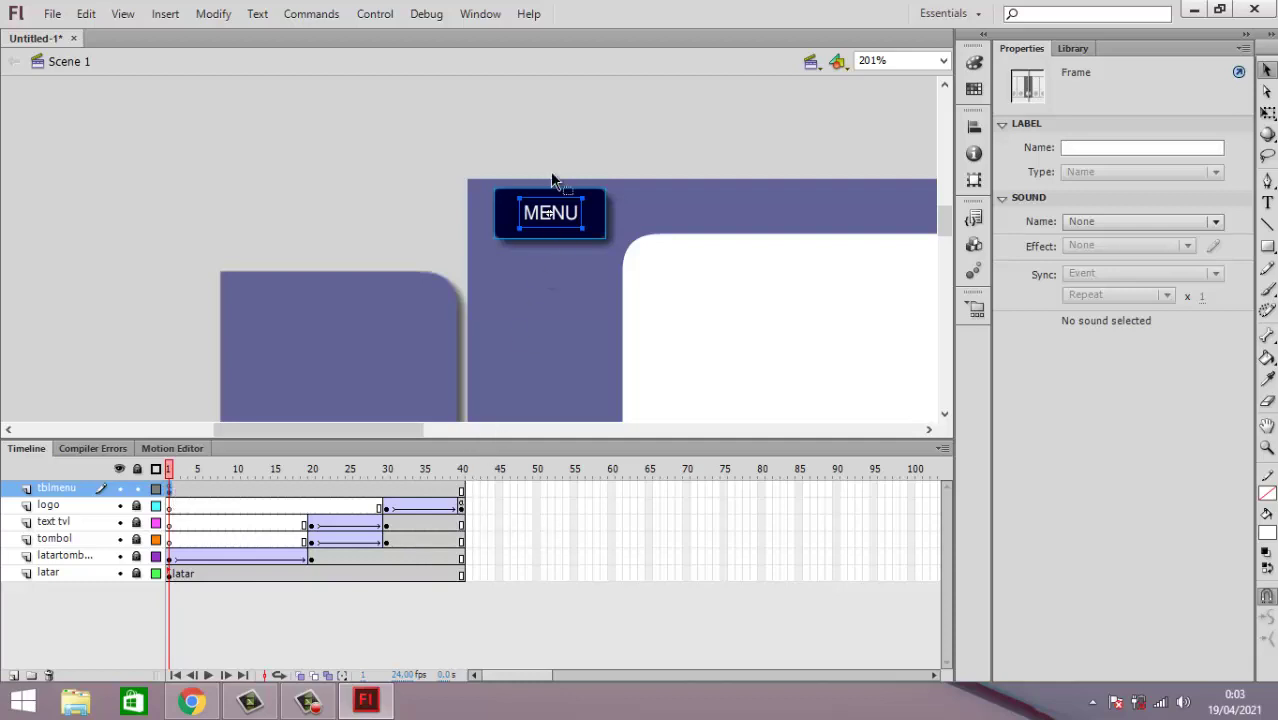
click(591, 97)
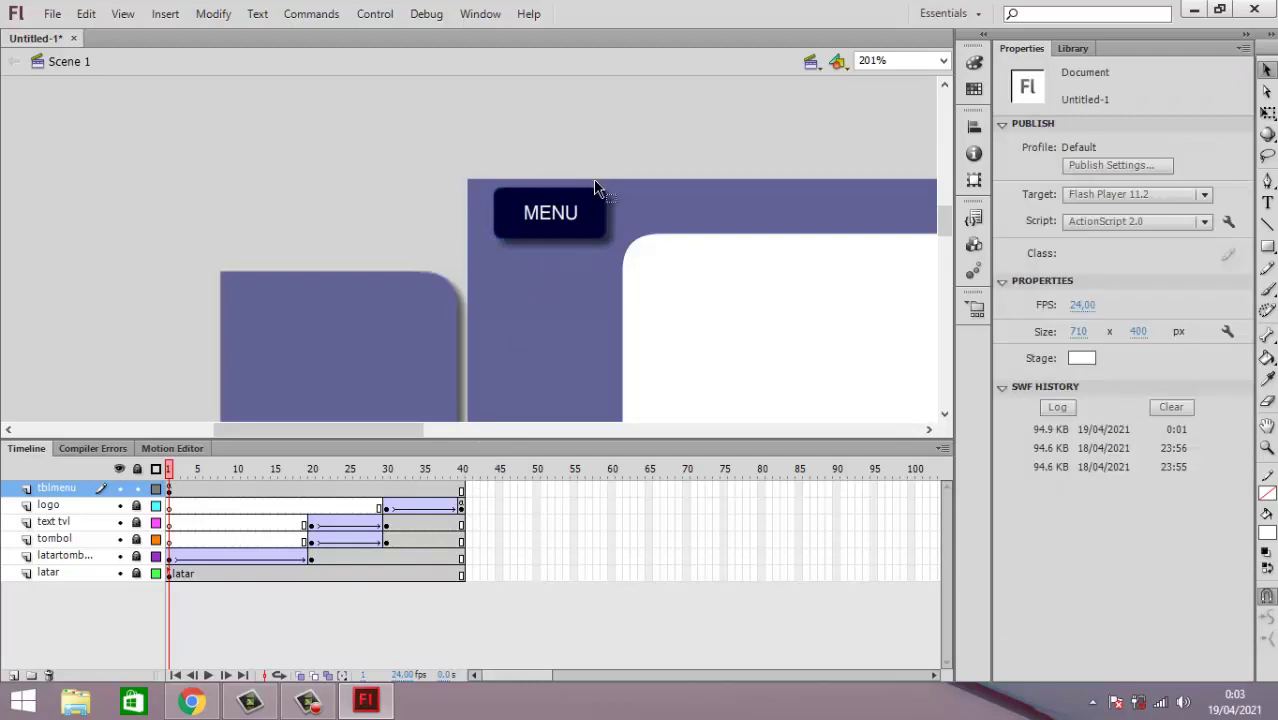
click(600, 238)
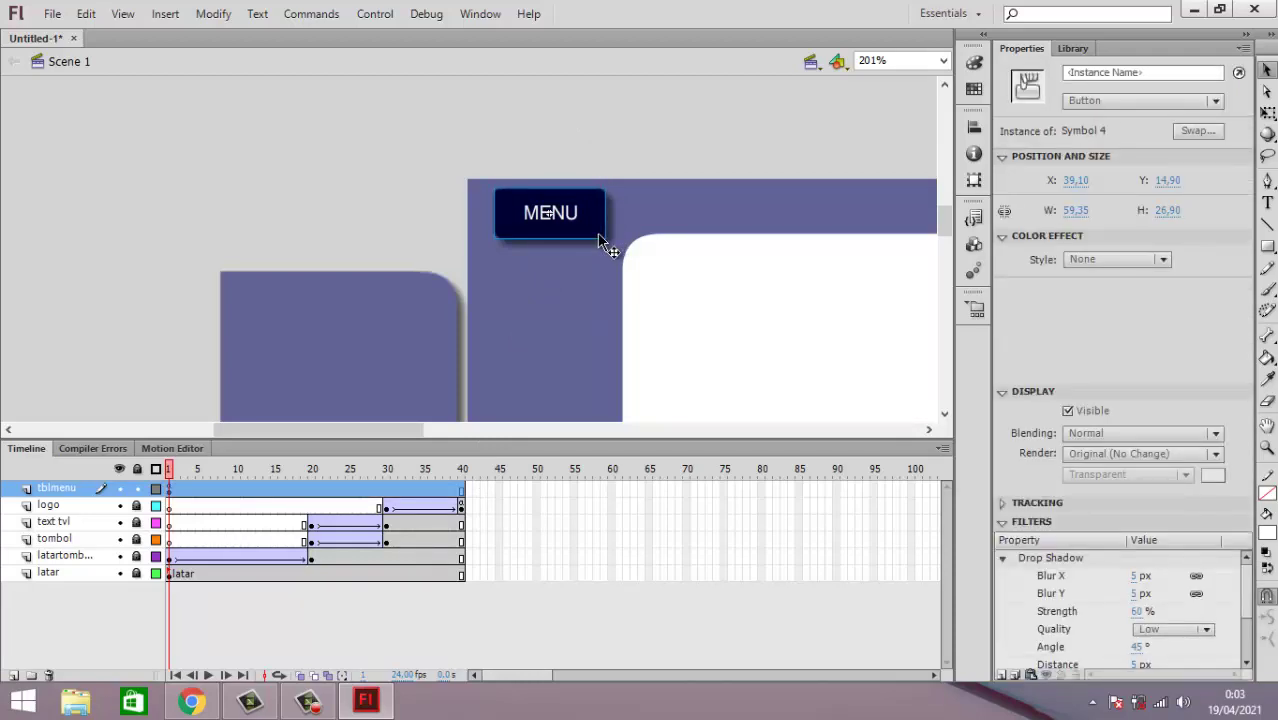
right_click(600, 242)
click(546, 80)
click(564, 206)
click(629, 101)
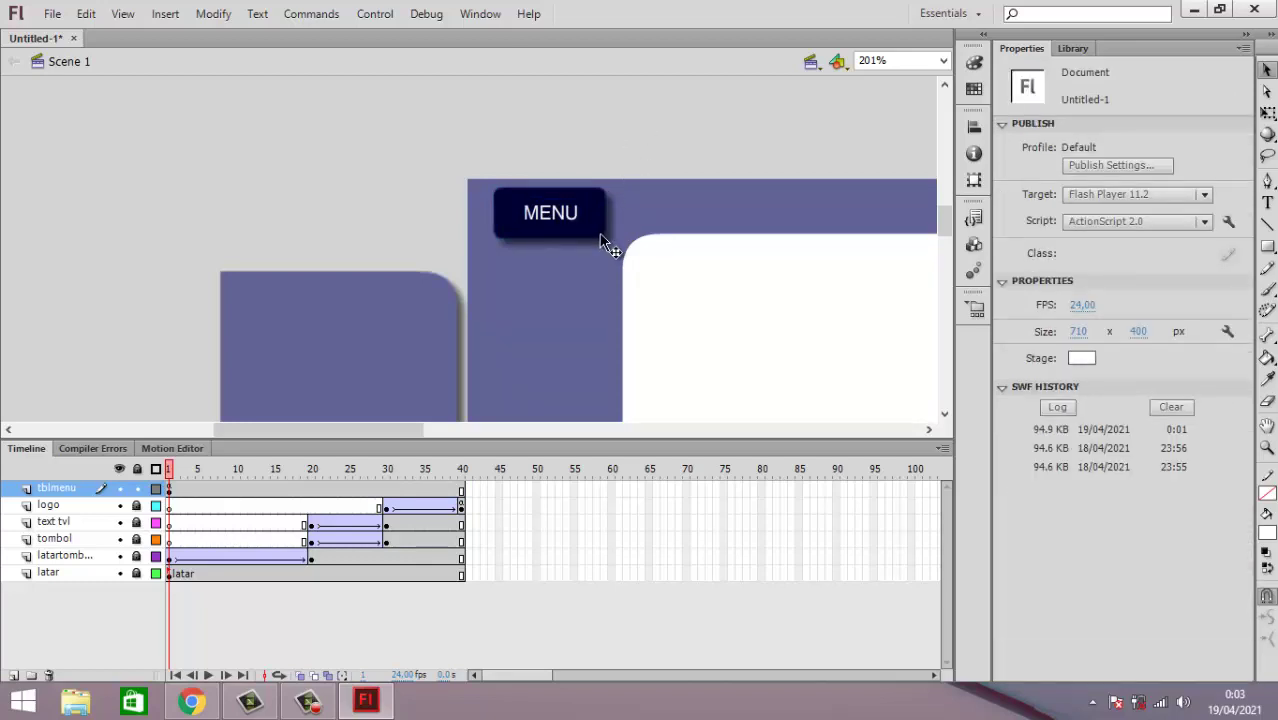
click(603, 243)
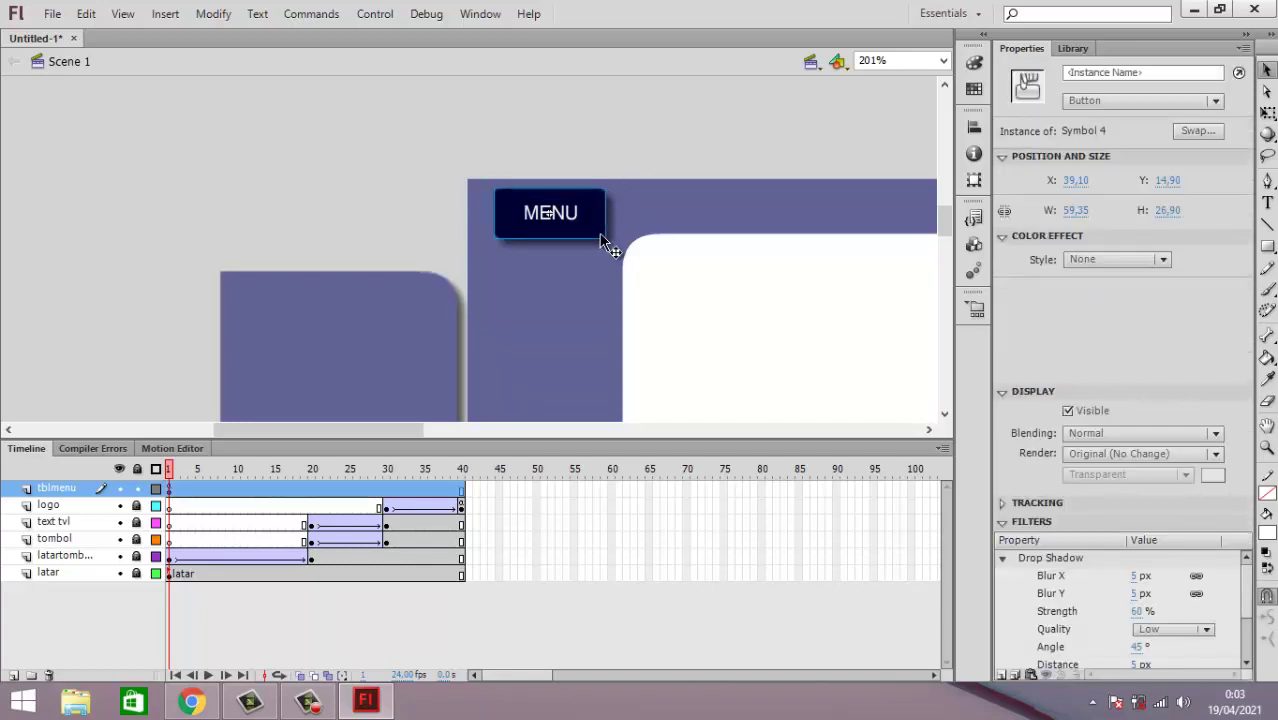
click(580, 218)
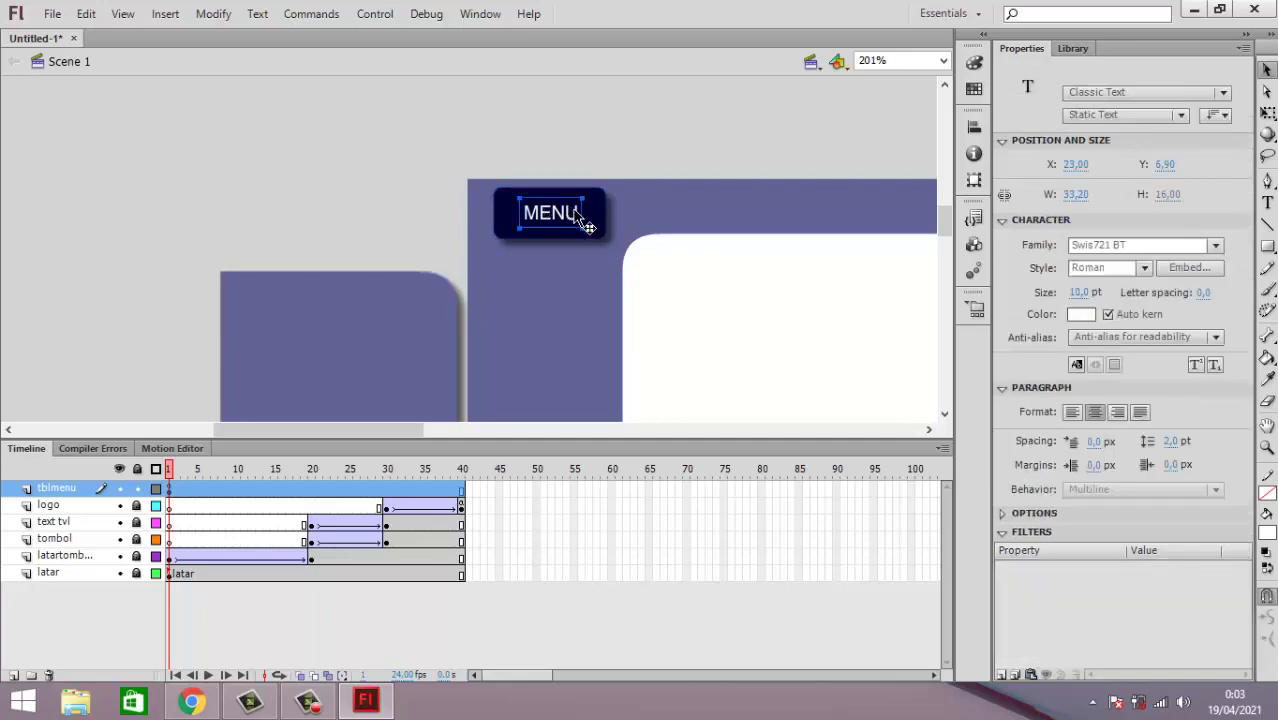
Step: Add an on (release) handler from the movie clip control functions to the actions of the dark navy MENU button
click(603, 242)
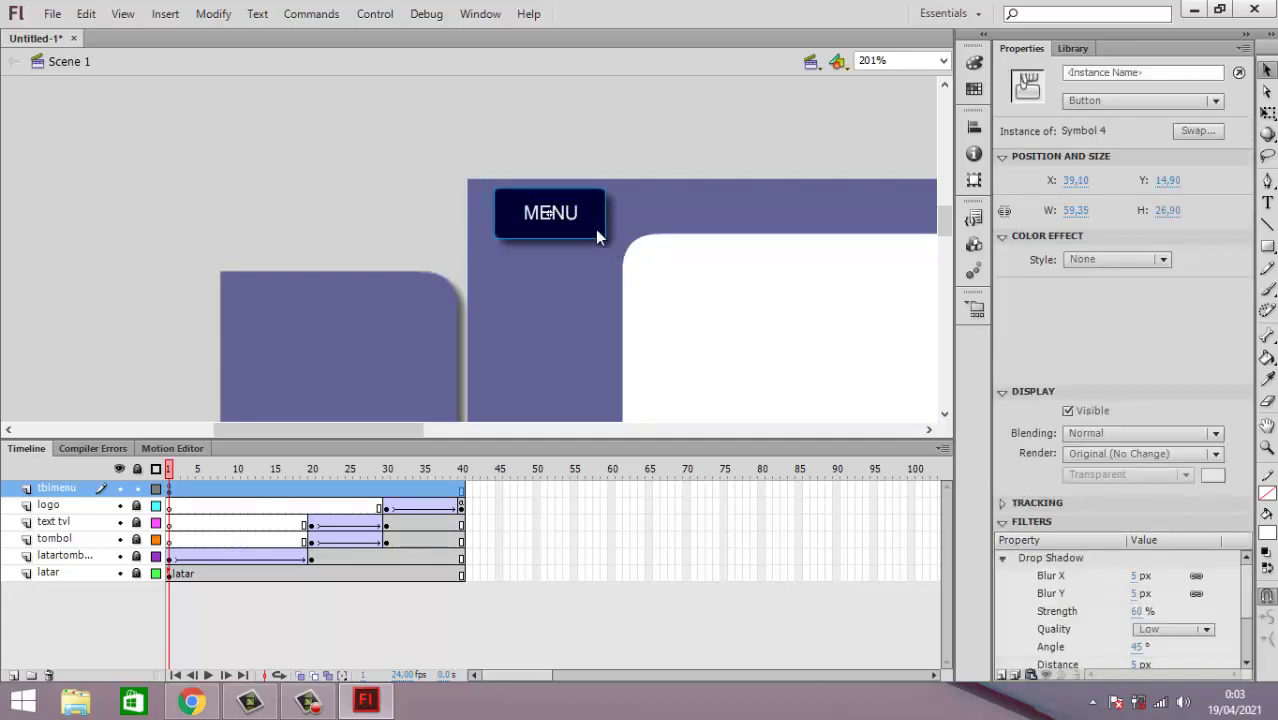
right_click(597, 236)
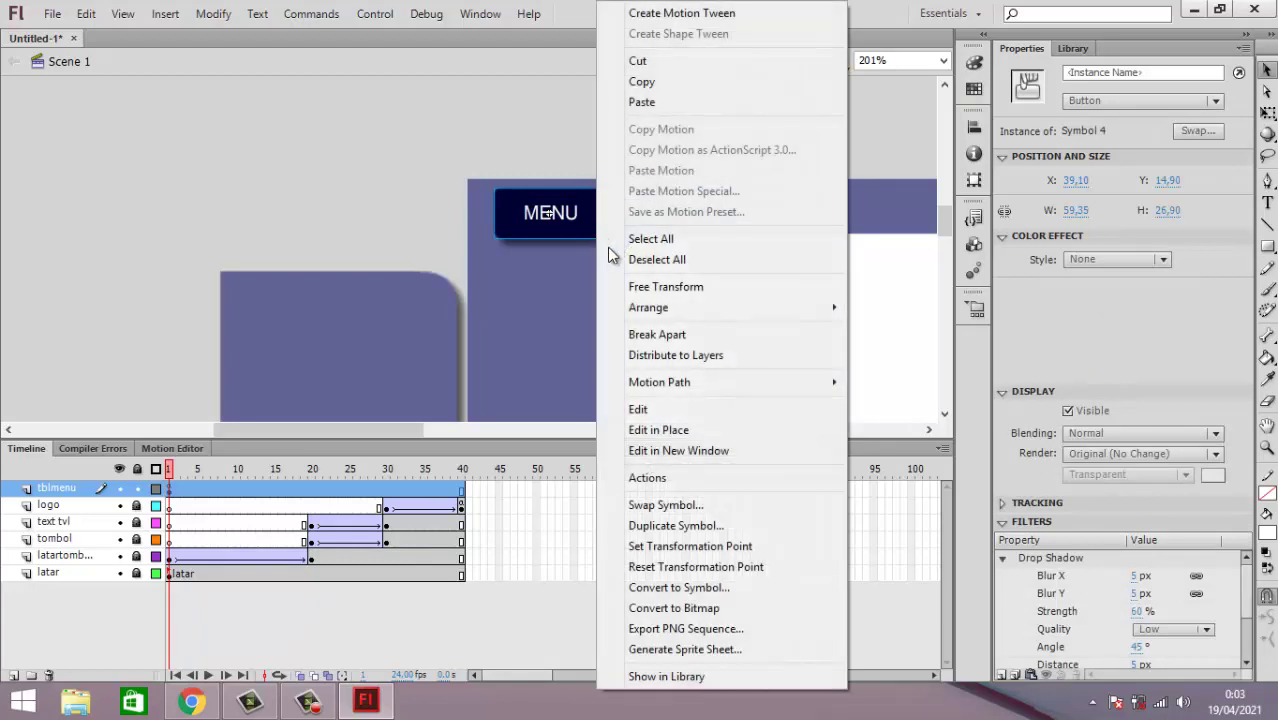
click(692, 478)
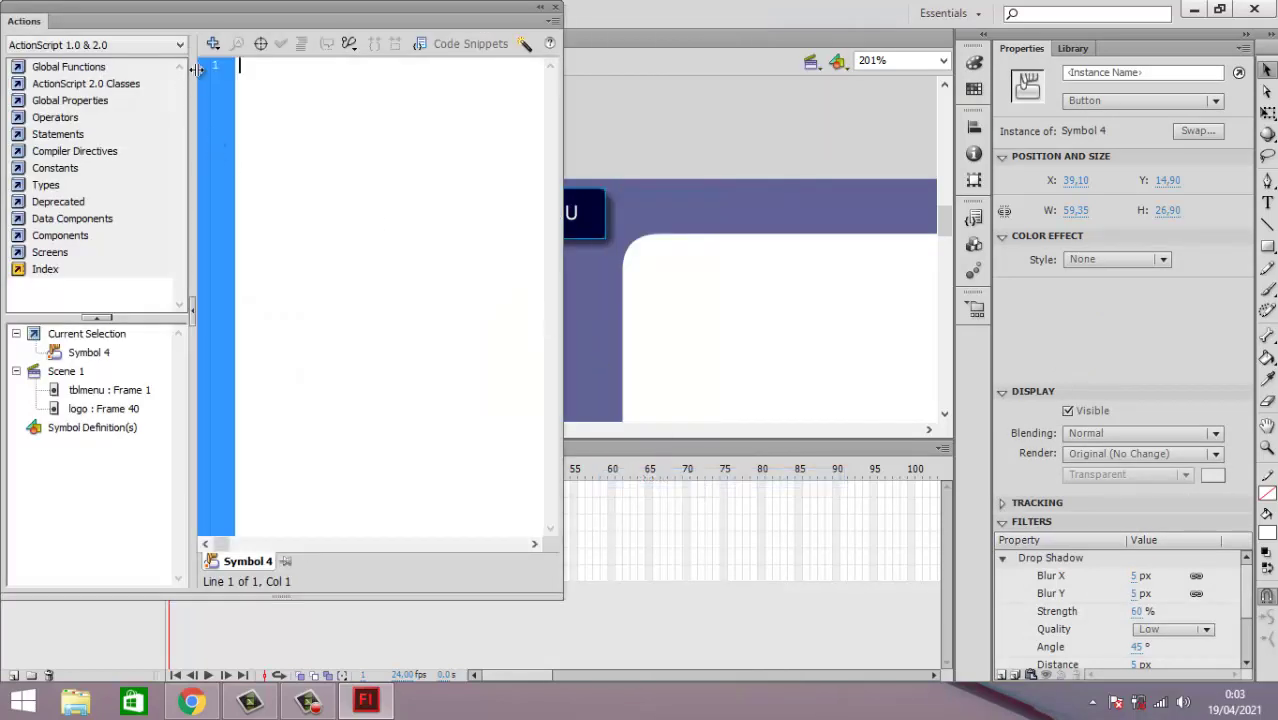
click(213, 45)
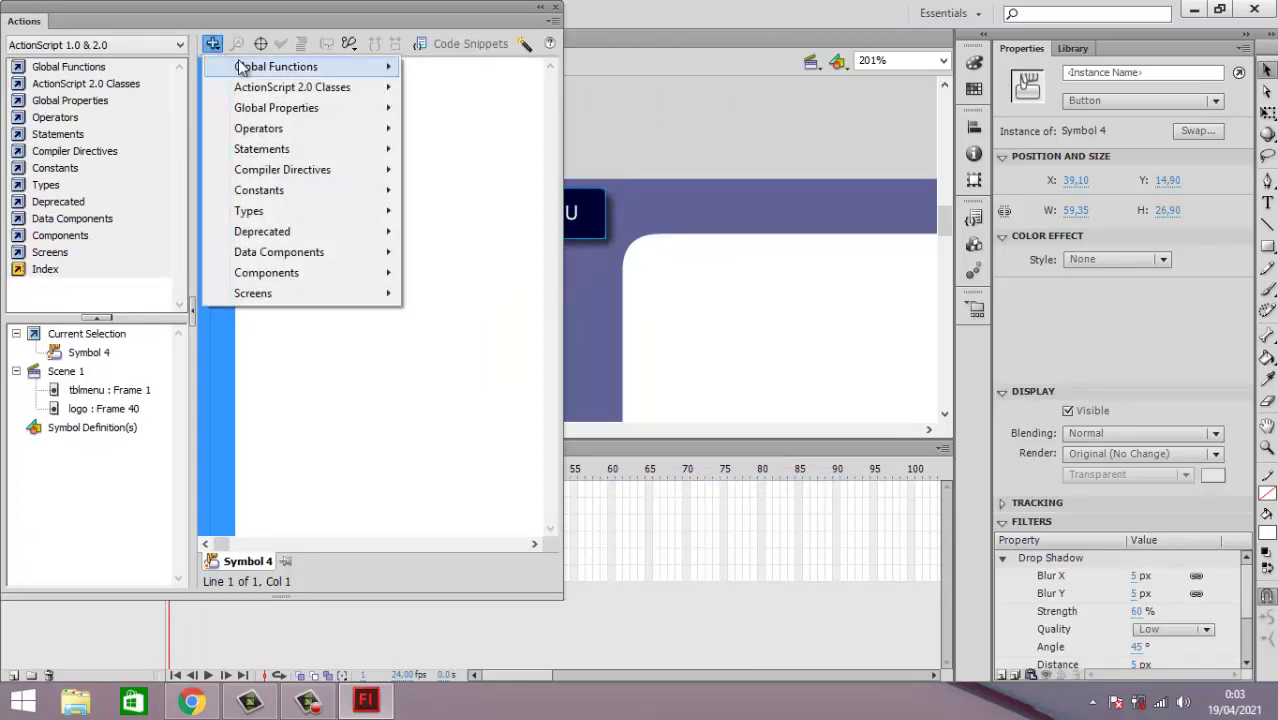
mouse_move(306, 68)
mouse_move(476, 72)
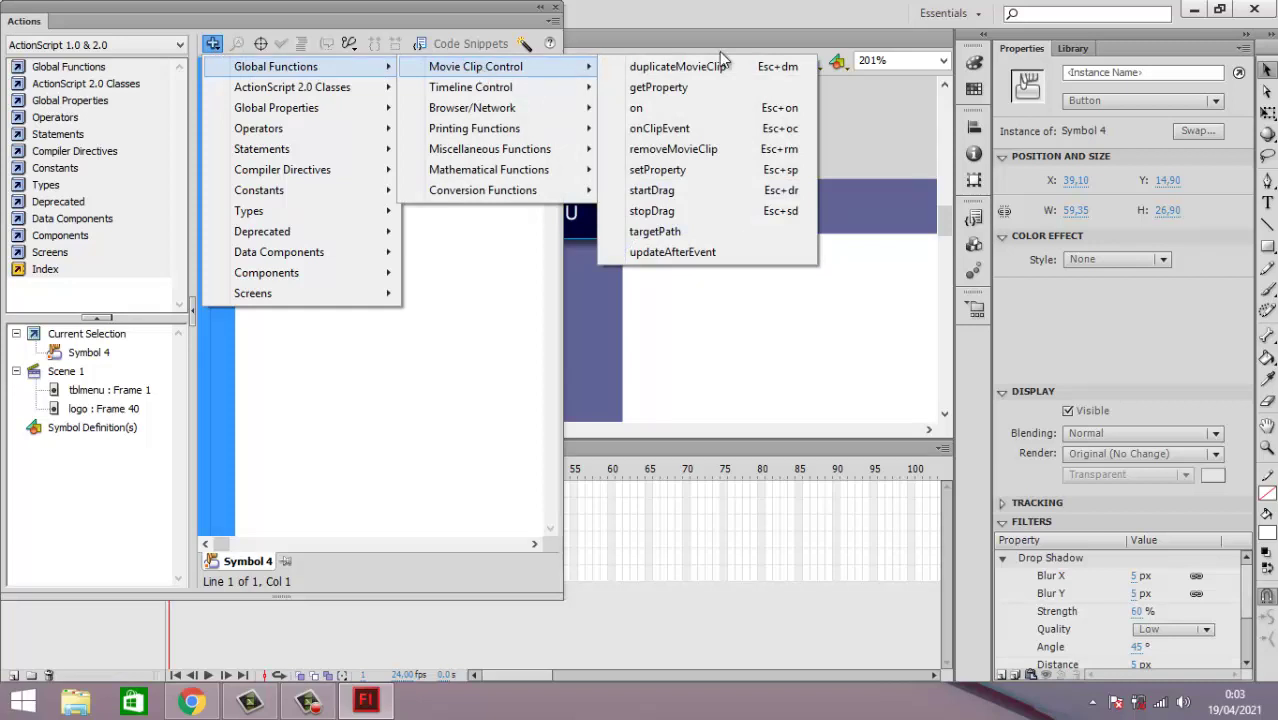
click(703, 110)
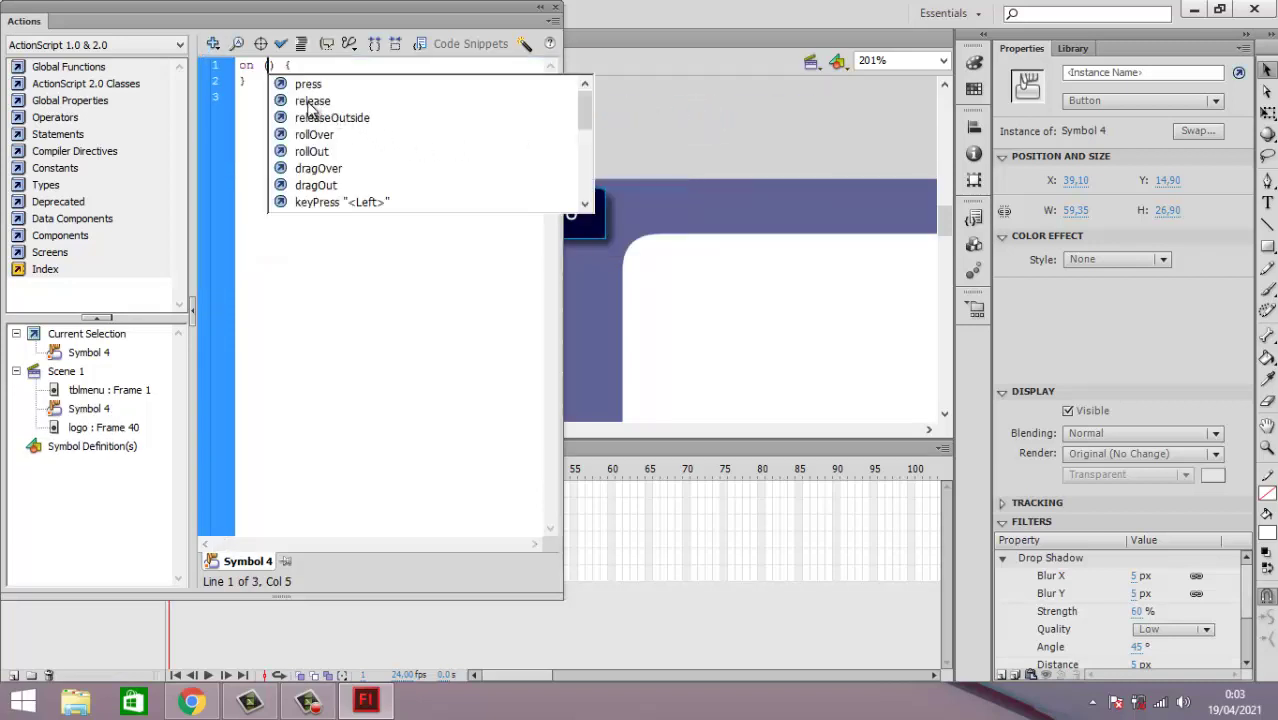
key(Escape)
text(release)
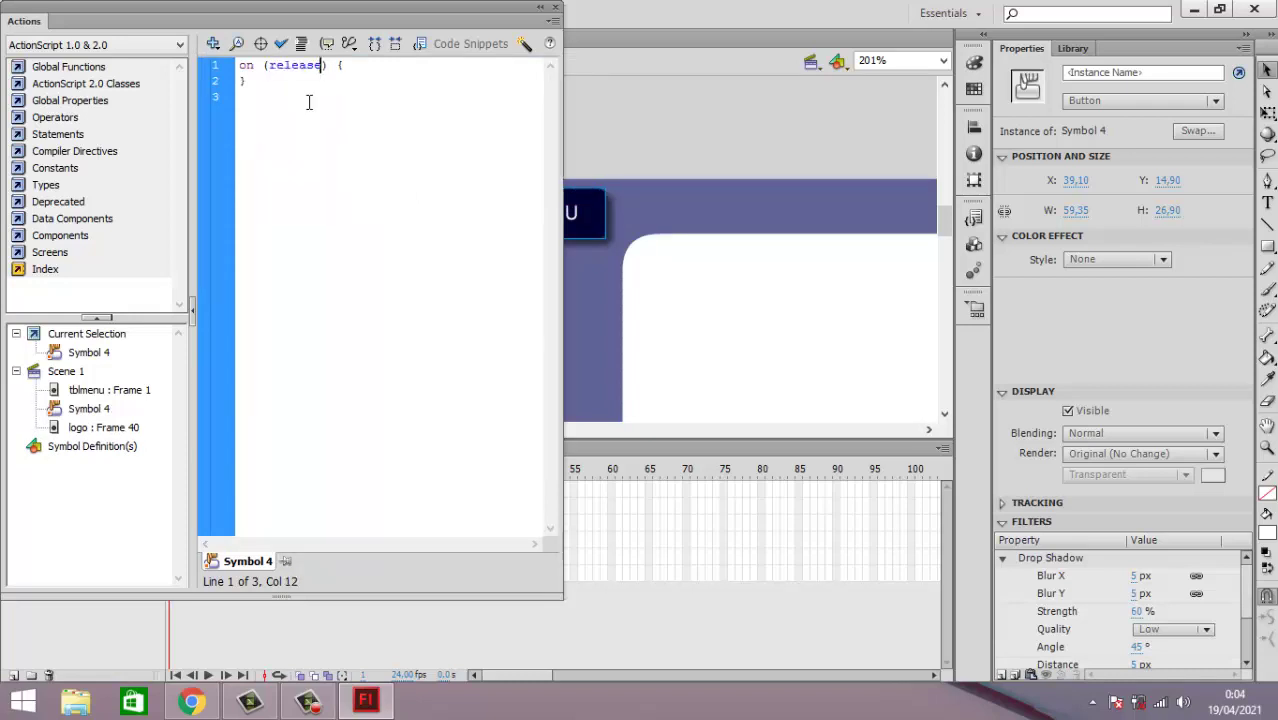
Step: Insert gotoAndPlay("latar") from the timeline control functions inside the MENU button's release handler and move the Actions window aside
click(350, 66)
click(216, 46)
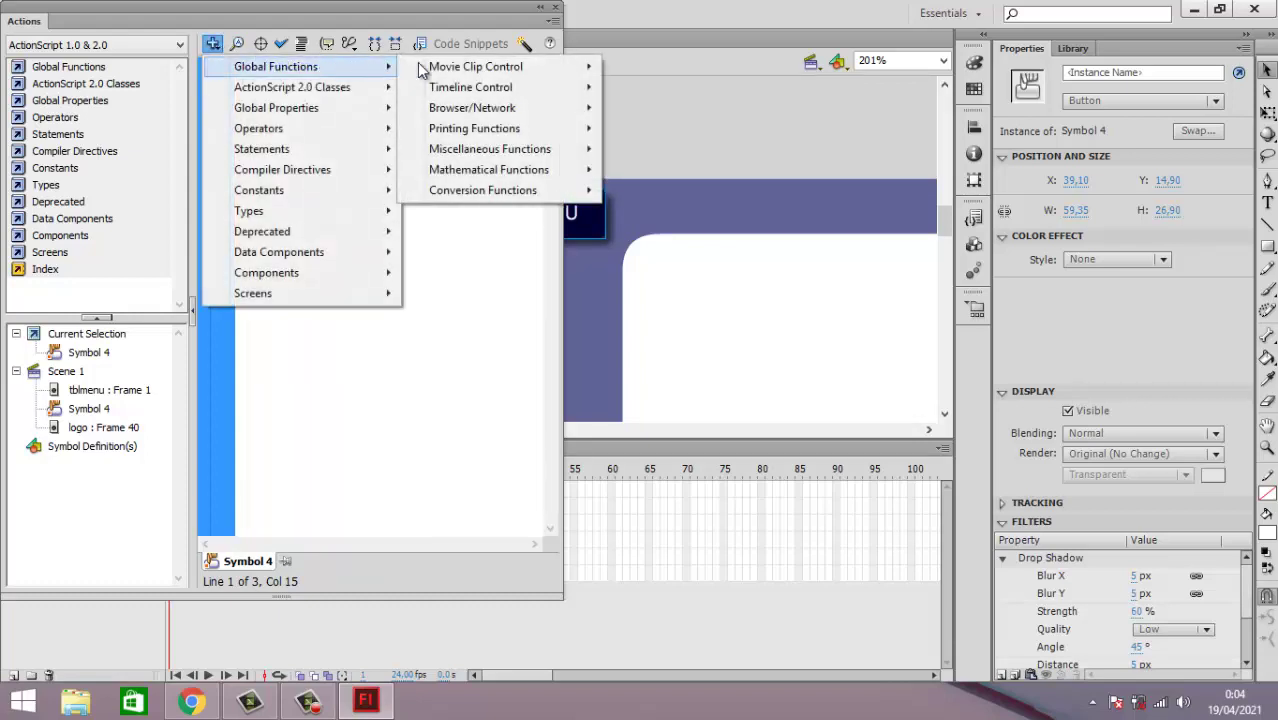
mouse_move(505, 72)
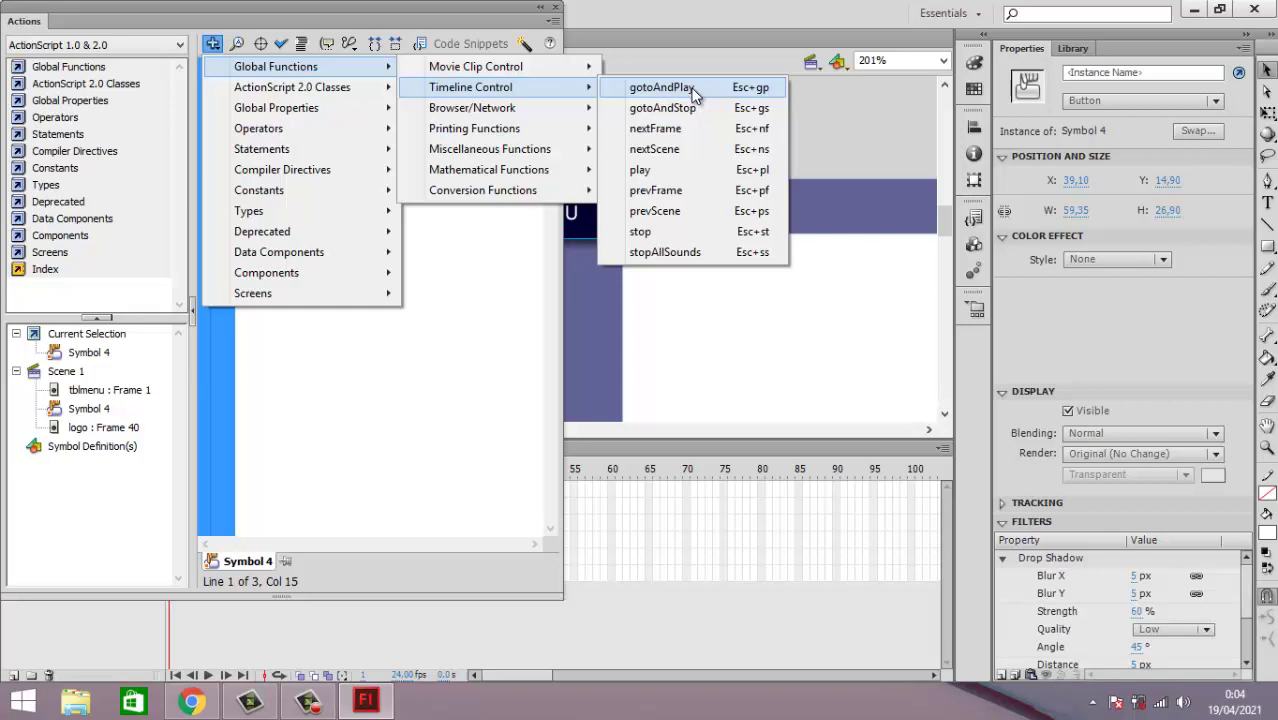
drag(695, 93, 693, 92)
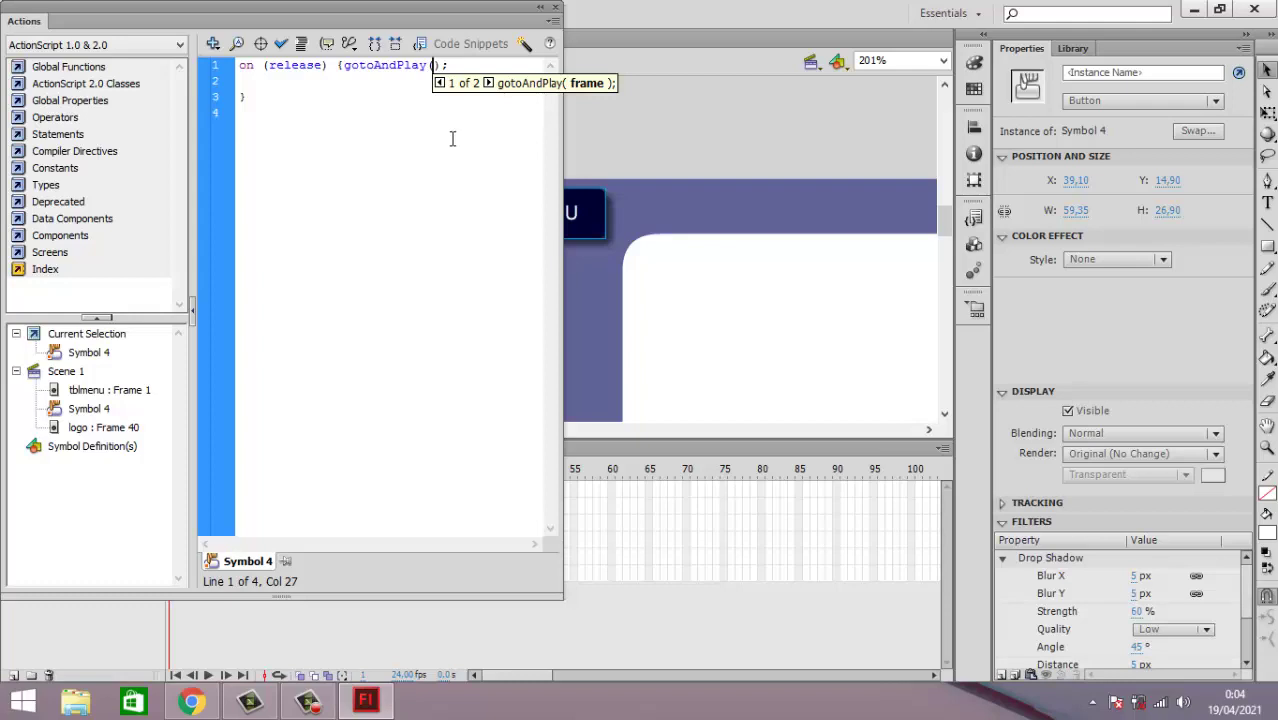
text("latar)
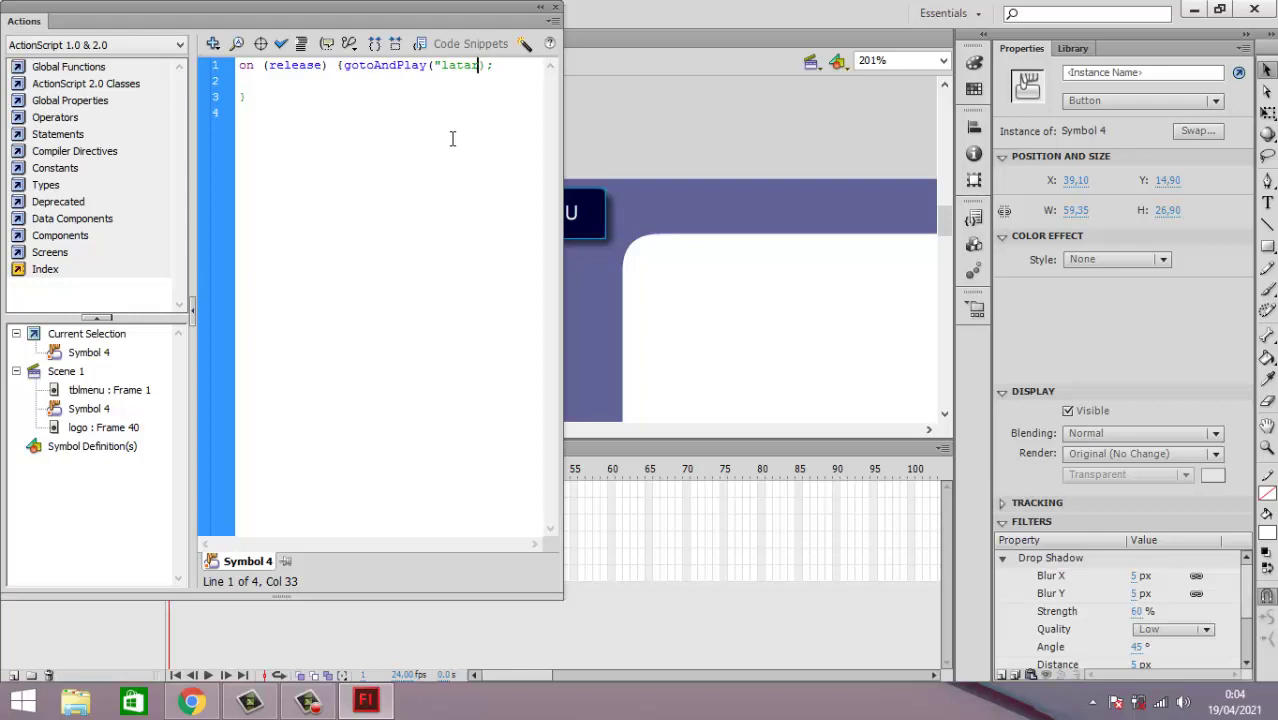
text(")
drag(135, 21, 665, 66)
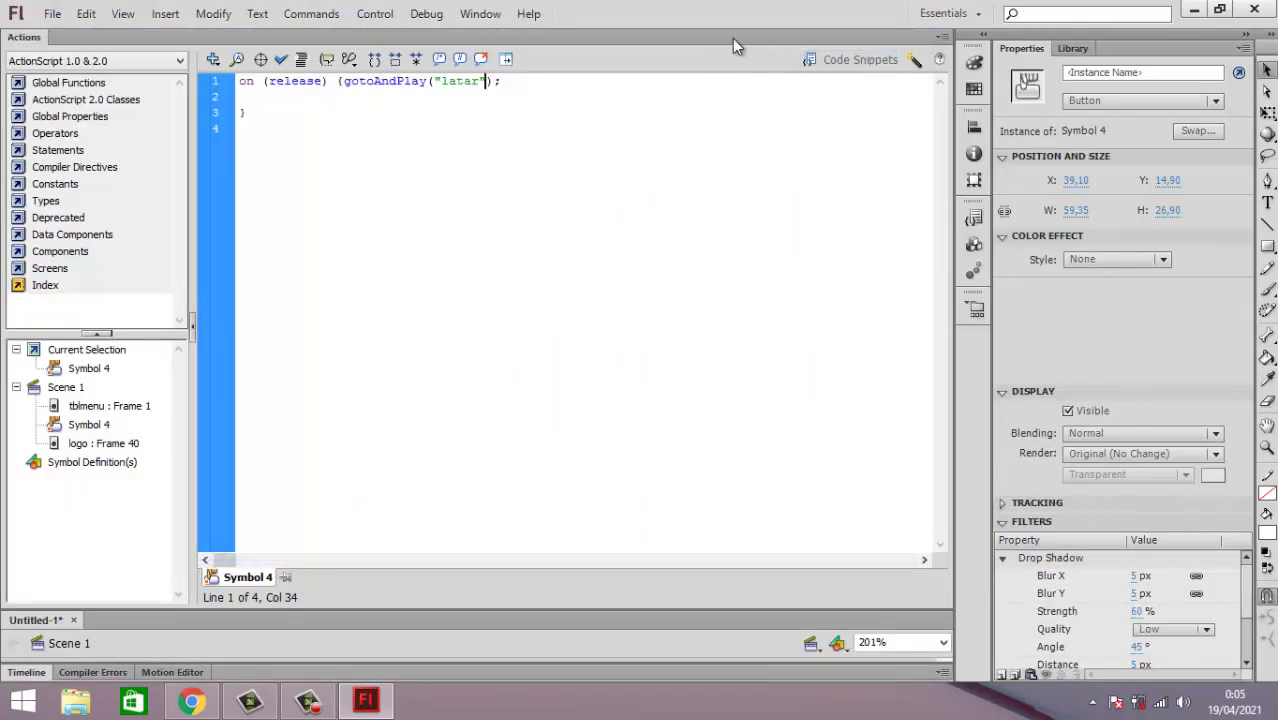
Step: Float the Actions window over the stage at a reduced height, and expand the timeline again
drag(720, 38, 684, 110)
drag(422, 108, 555, 98)
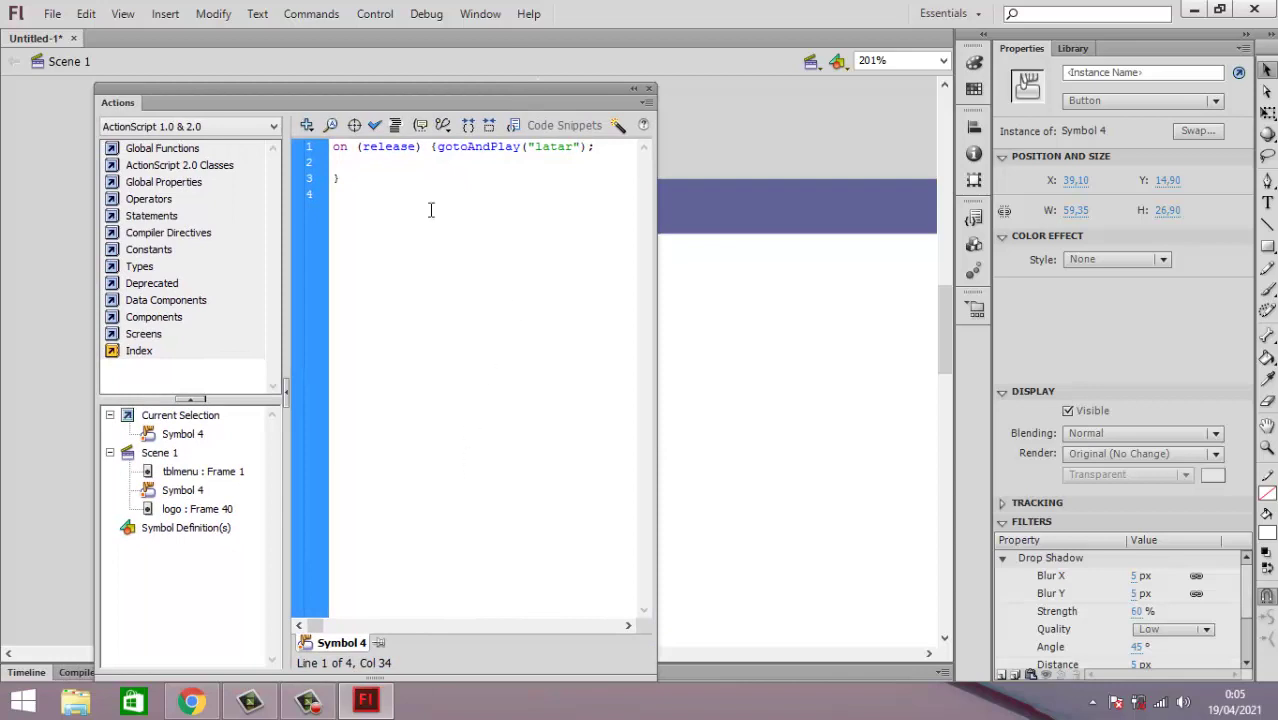
drag(454, 680, 465, 425)
drag(474, 88, 671, 104)
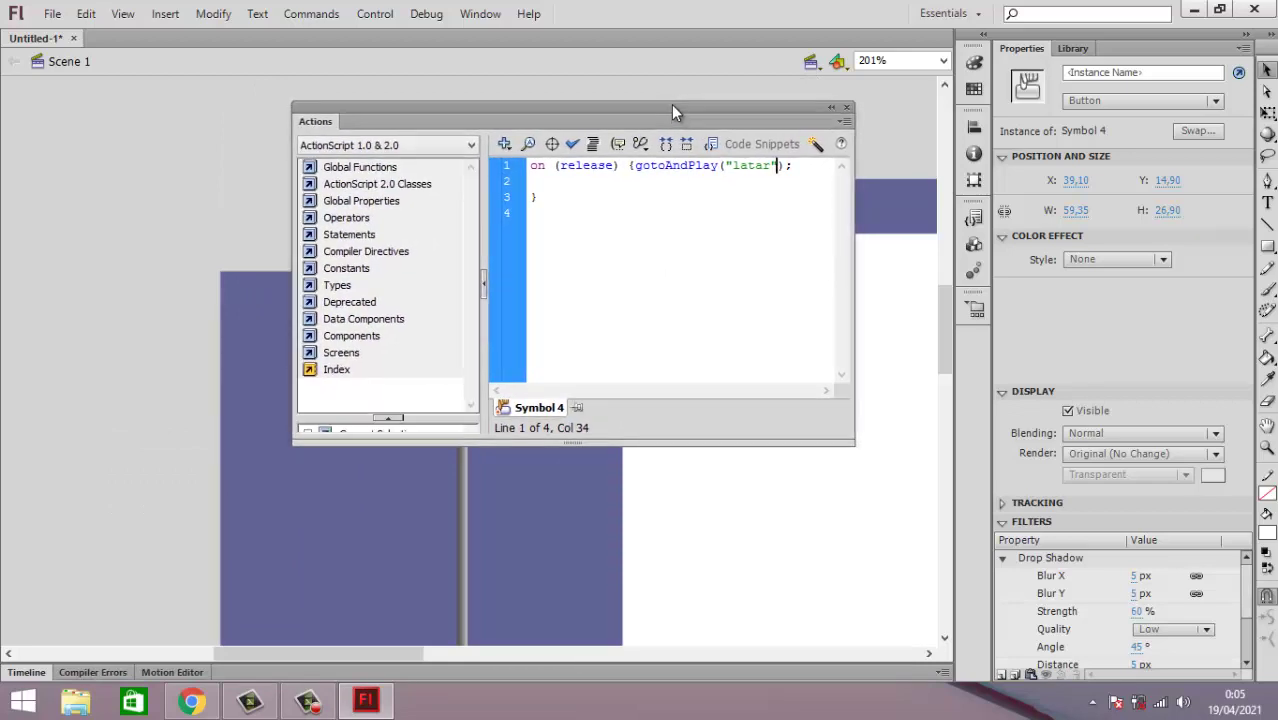
click(947, 301)
drag(947, 301, 938, 328)
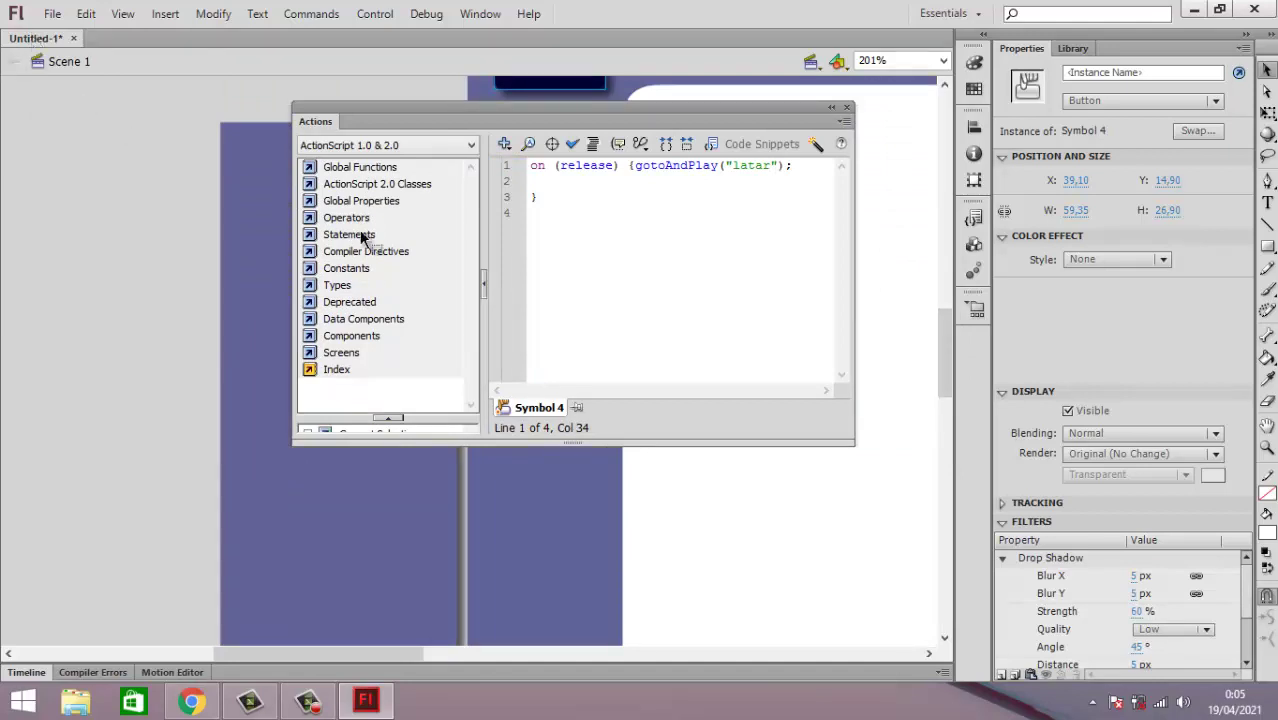
drag(943, 367, 946, 390)
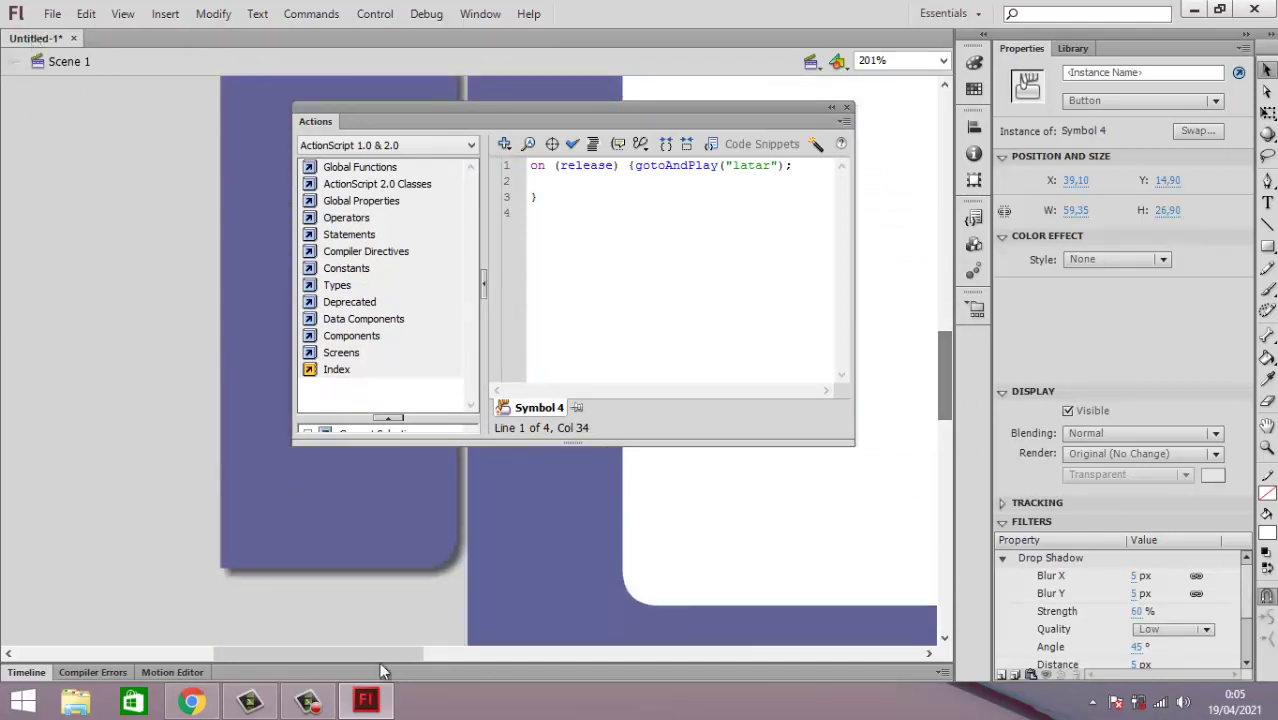
click(85, 673)
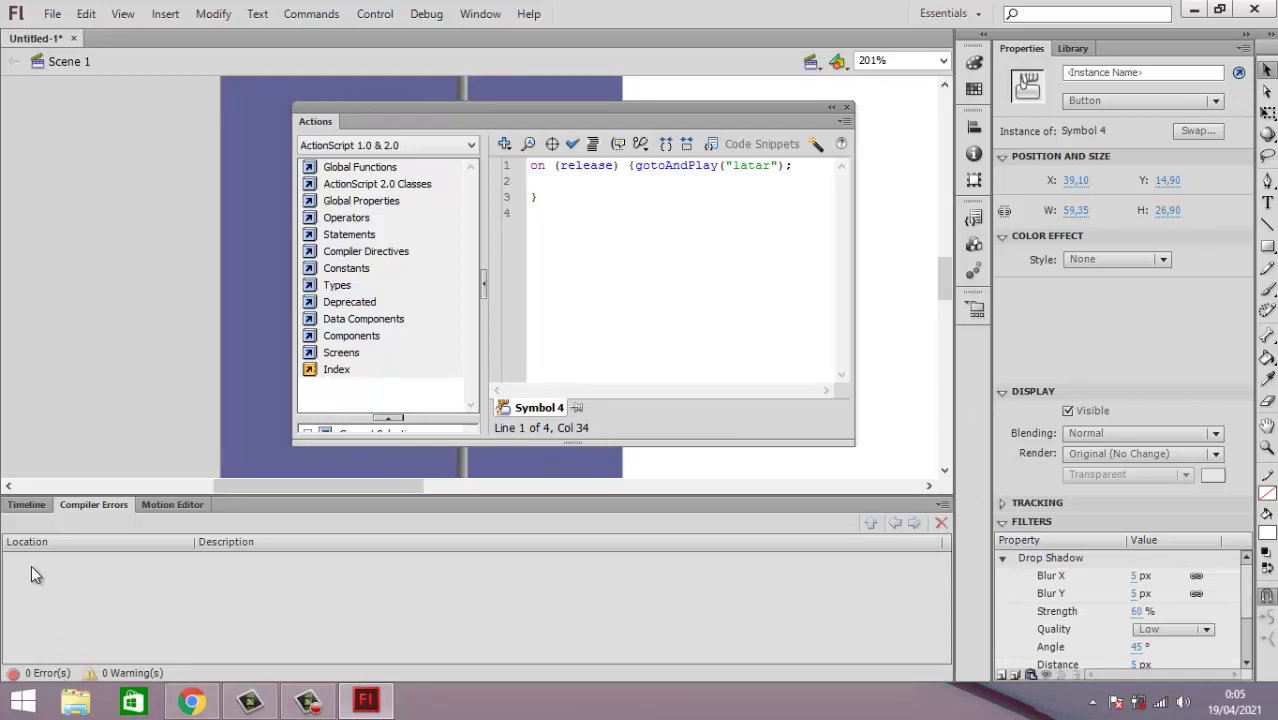
click(26, 505)
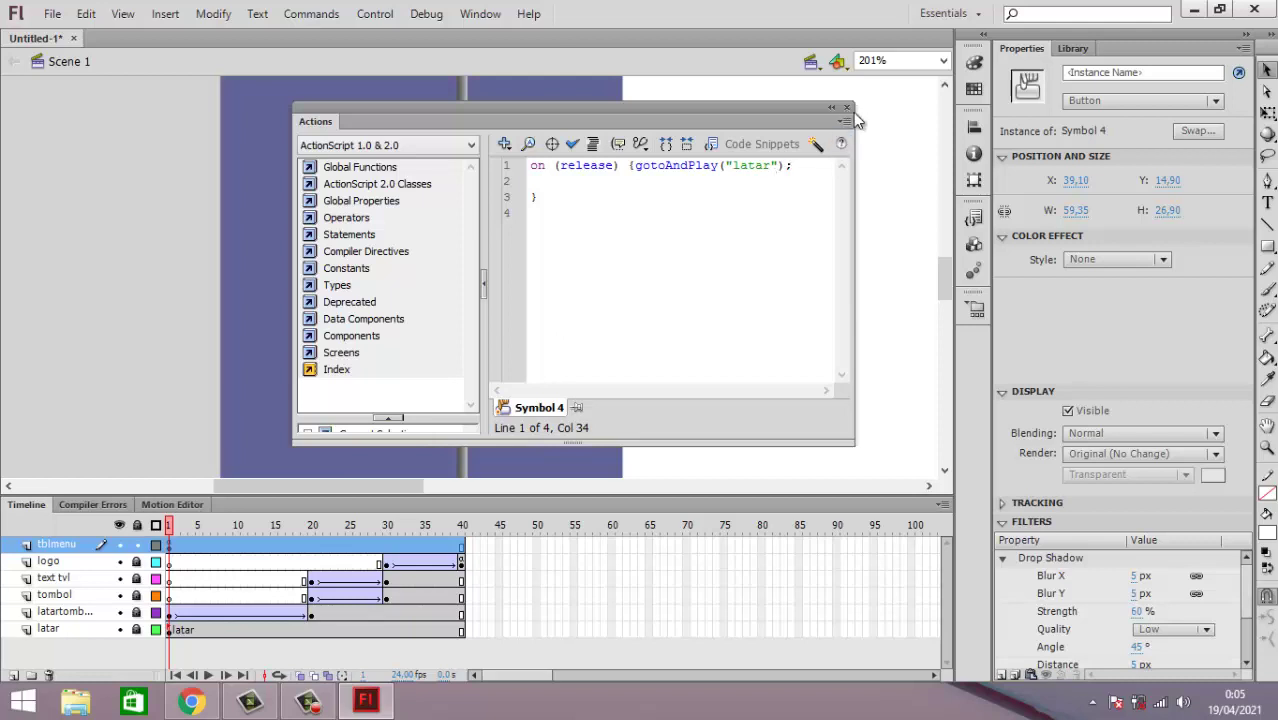
Step: Check the syntax of the MENU button's script, auto-format the code, and close the Actions window
click(573, 145)
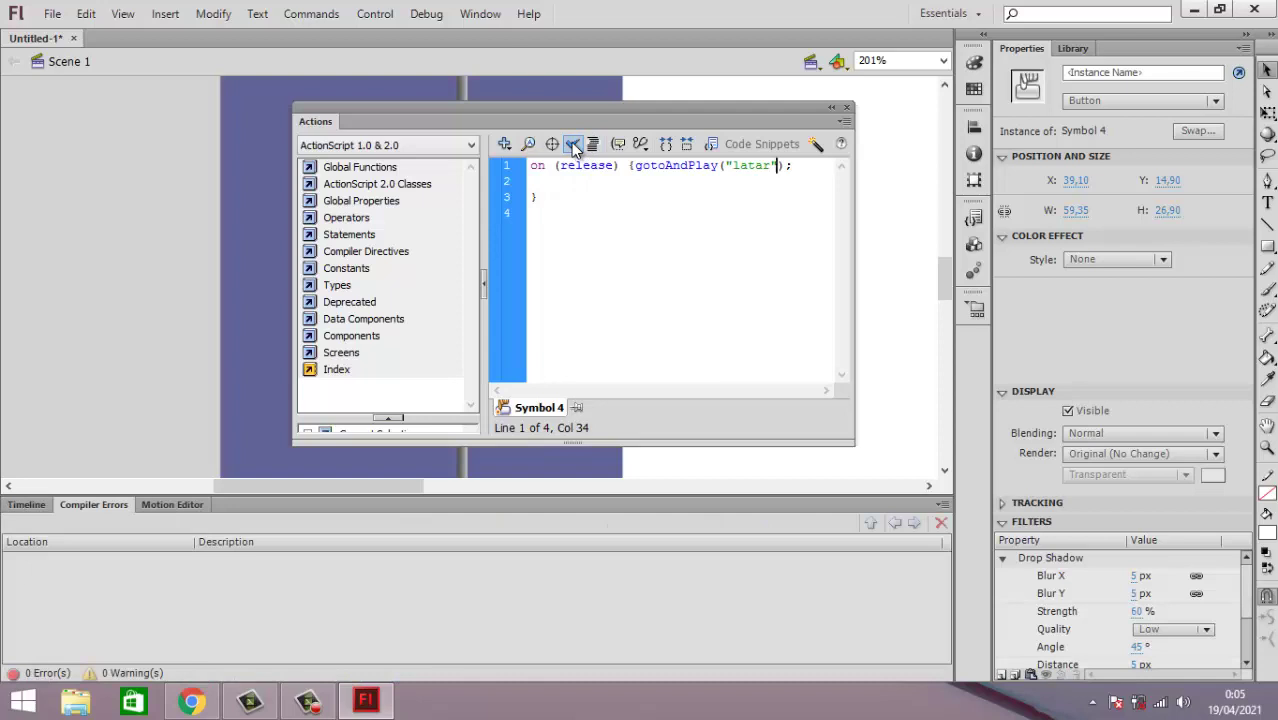
click(593, 145)
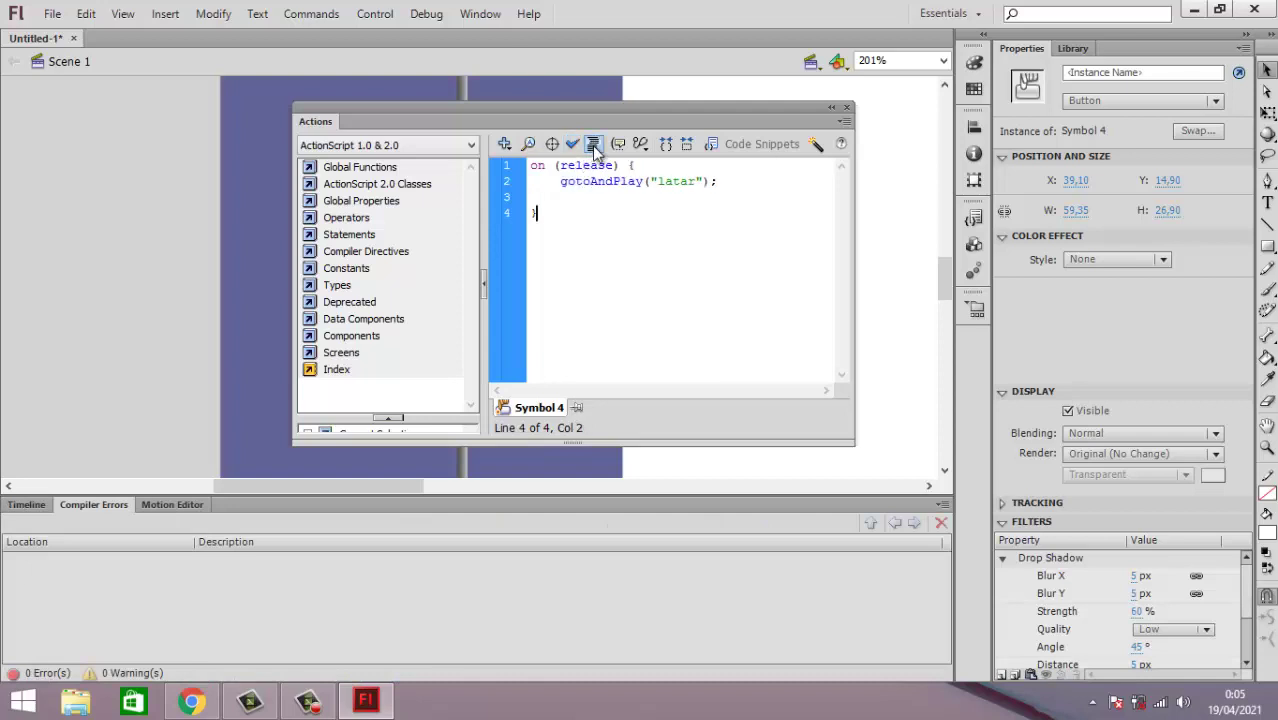
click(24, 505)
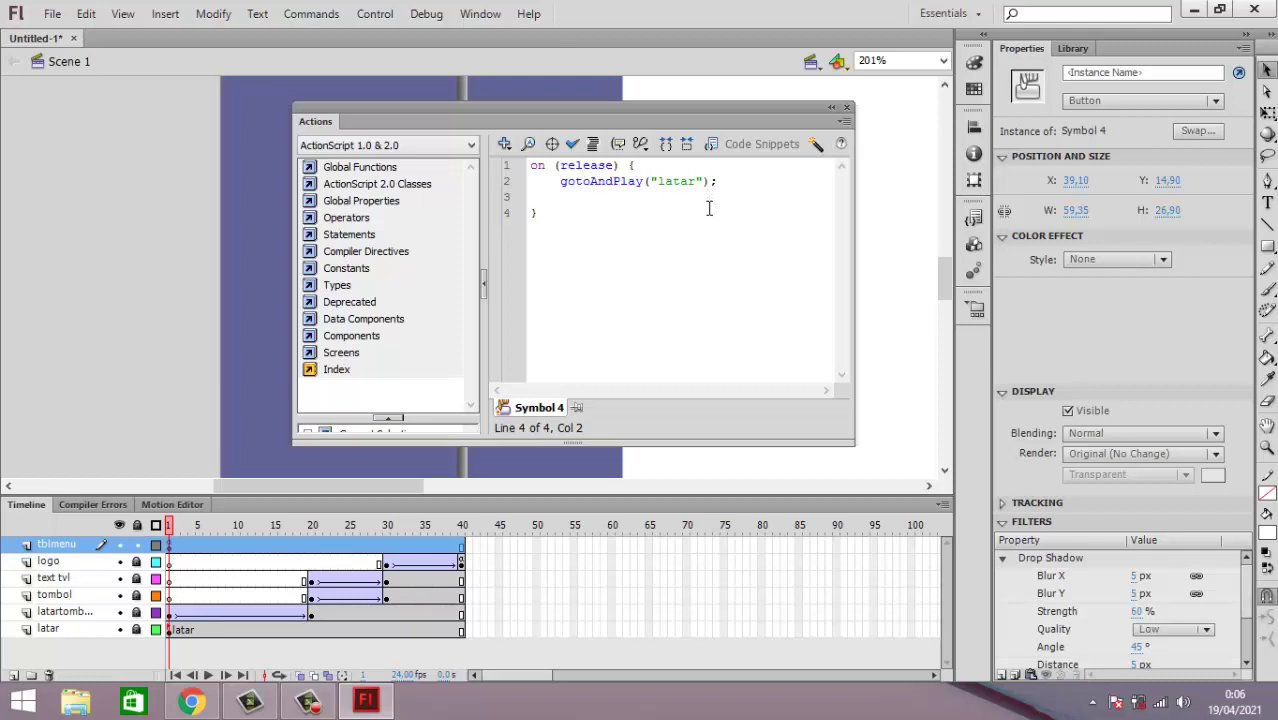
click(848, 107)
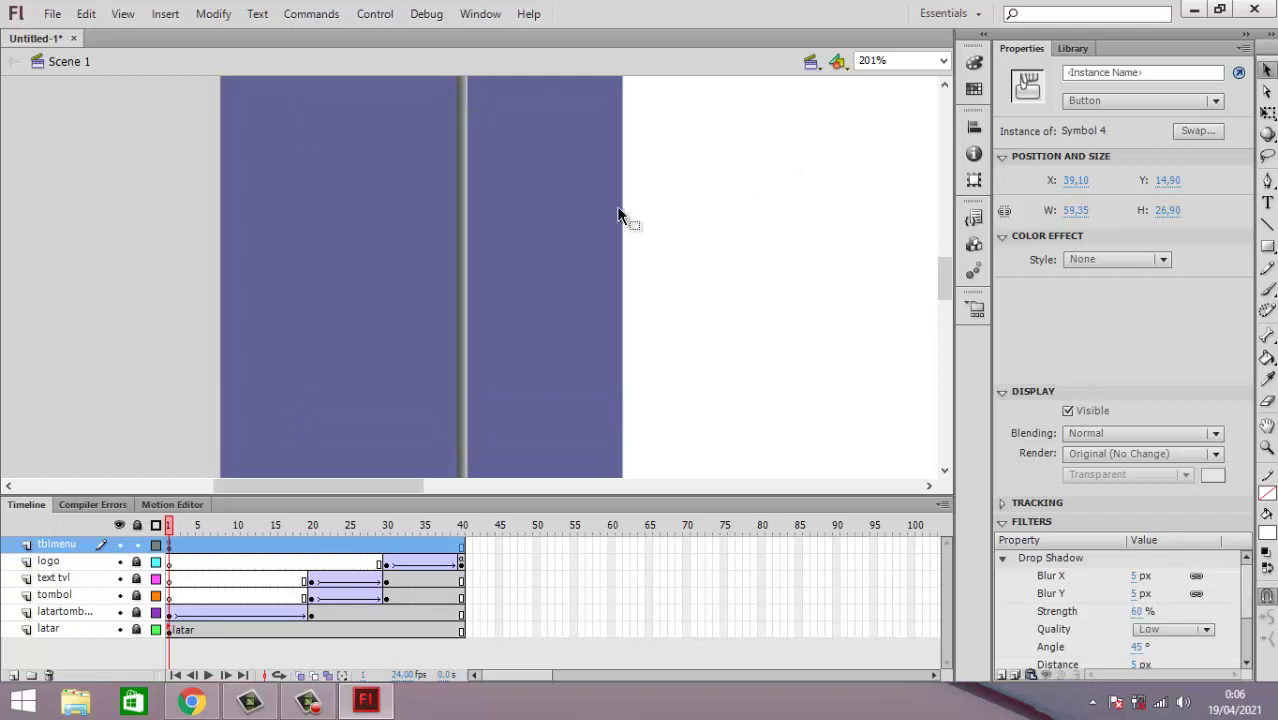
Step: Test the movie, play the sidebar animation repeatedly with the MENU button, and close the preview
key(ctrl+Return)
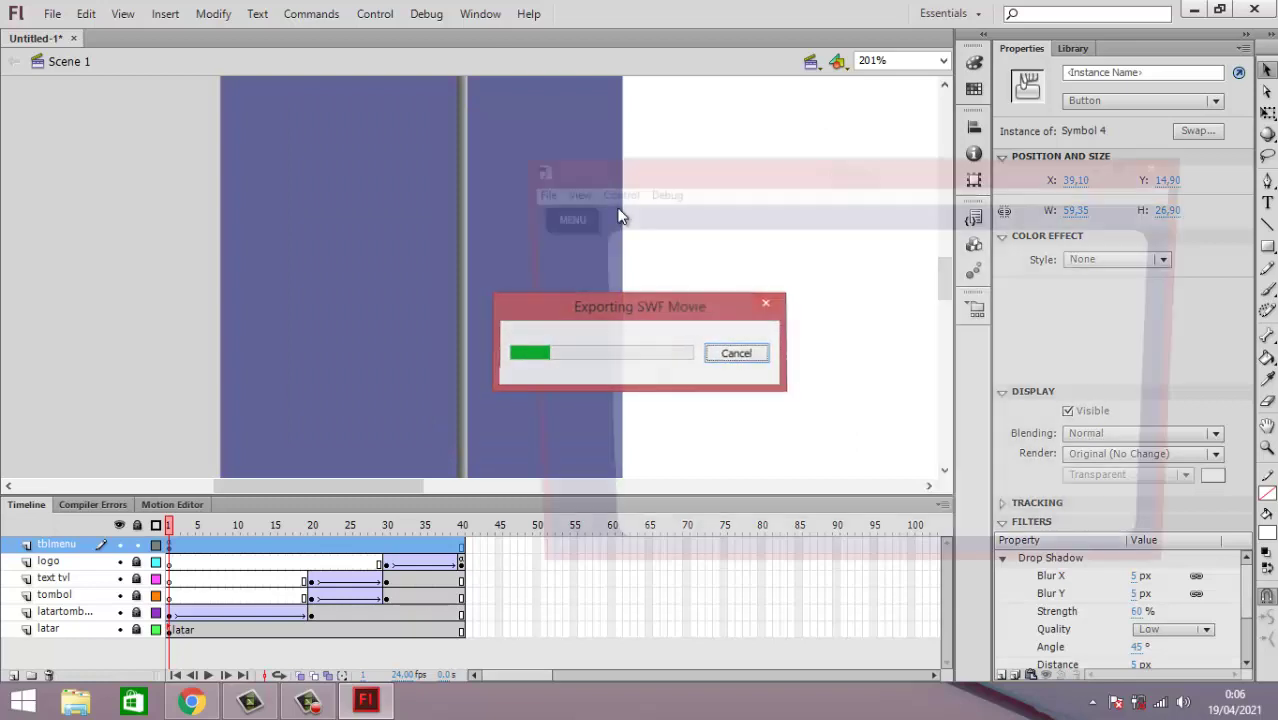
click(557, 218)
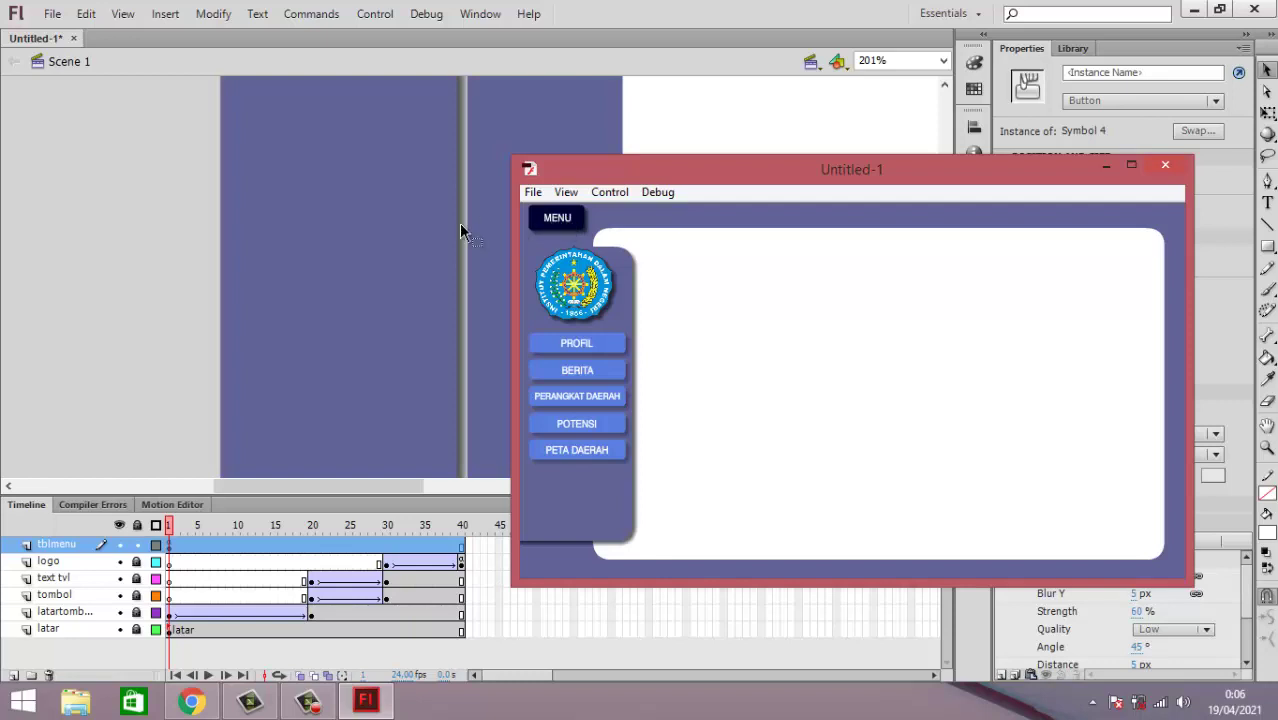
click(551, 224)
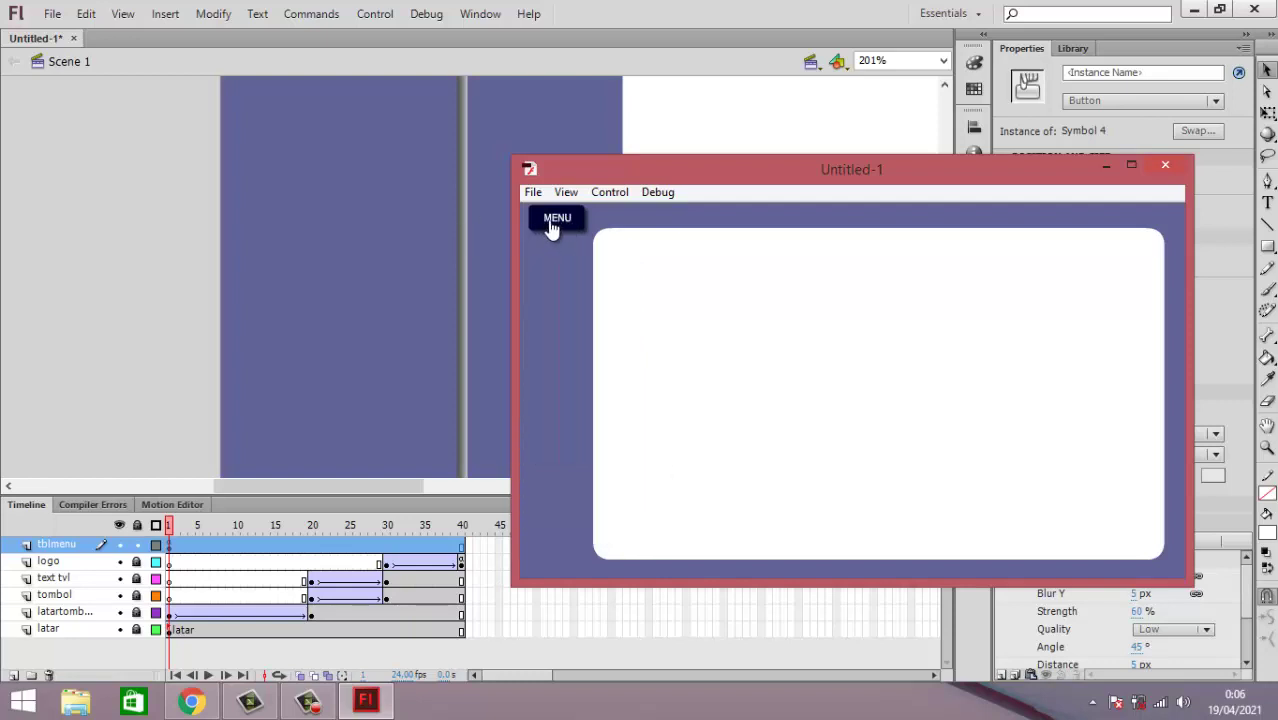
click(551, 225)
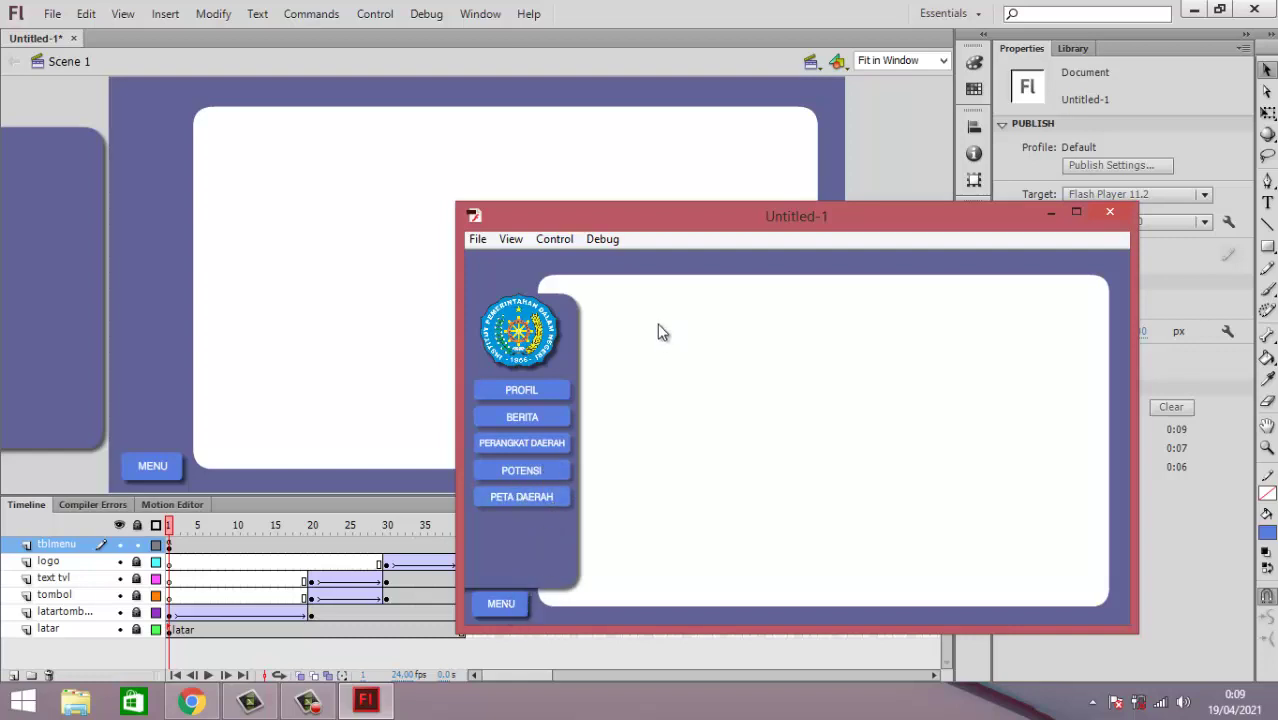
click(1106, 212)
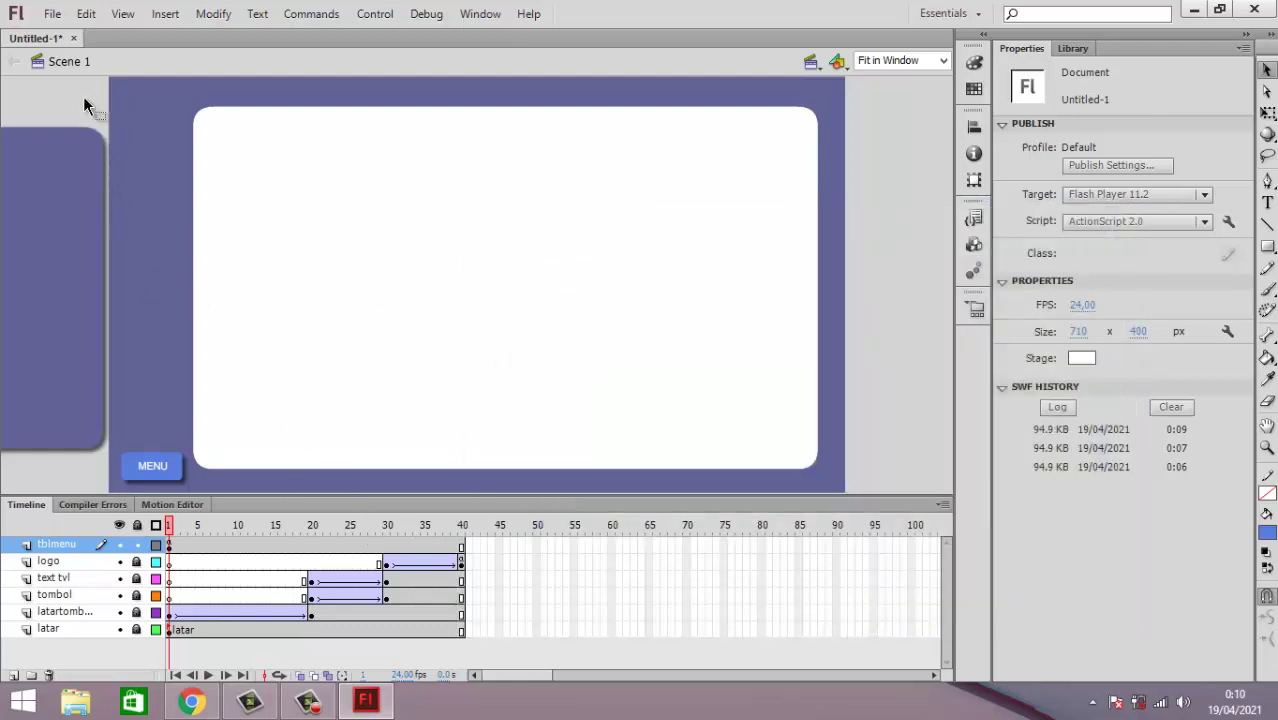
Step: Start saving the document under a new name, and create and open a folder named "praja 21" on drive data (E:)
click(52, 14)
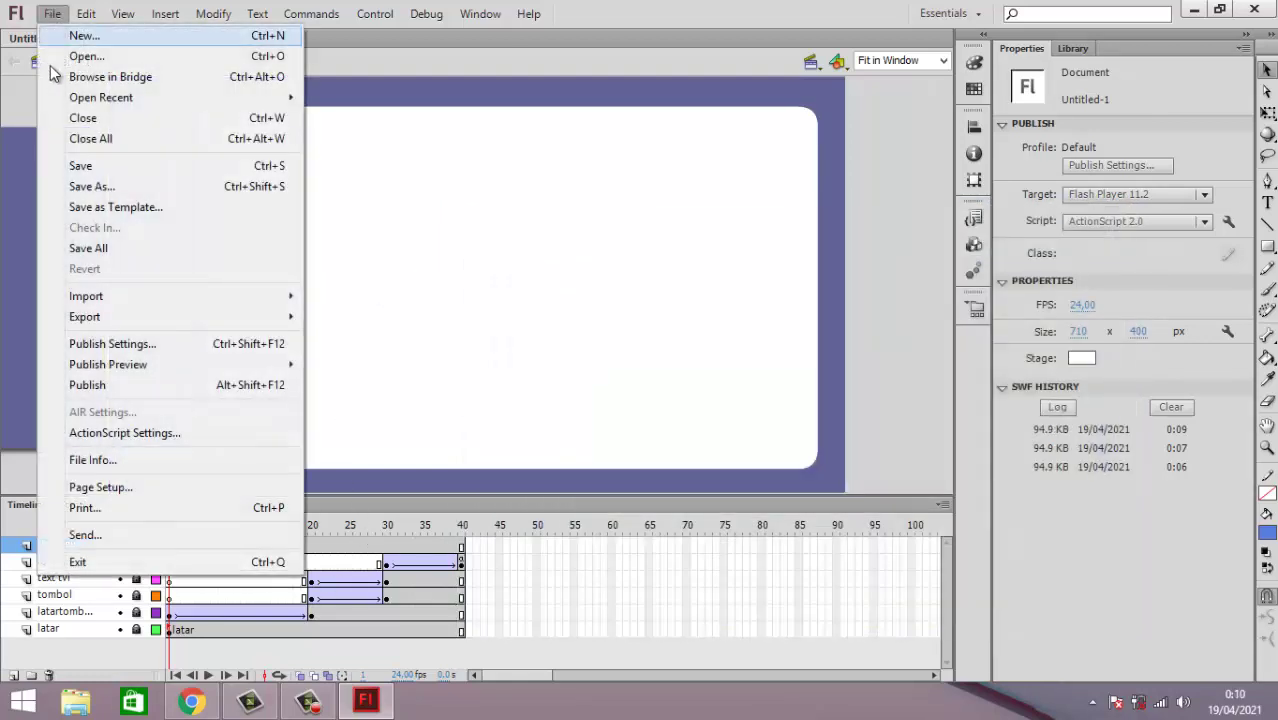
click(122, 185)
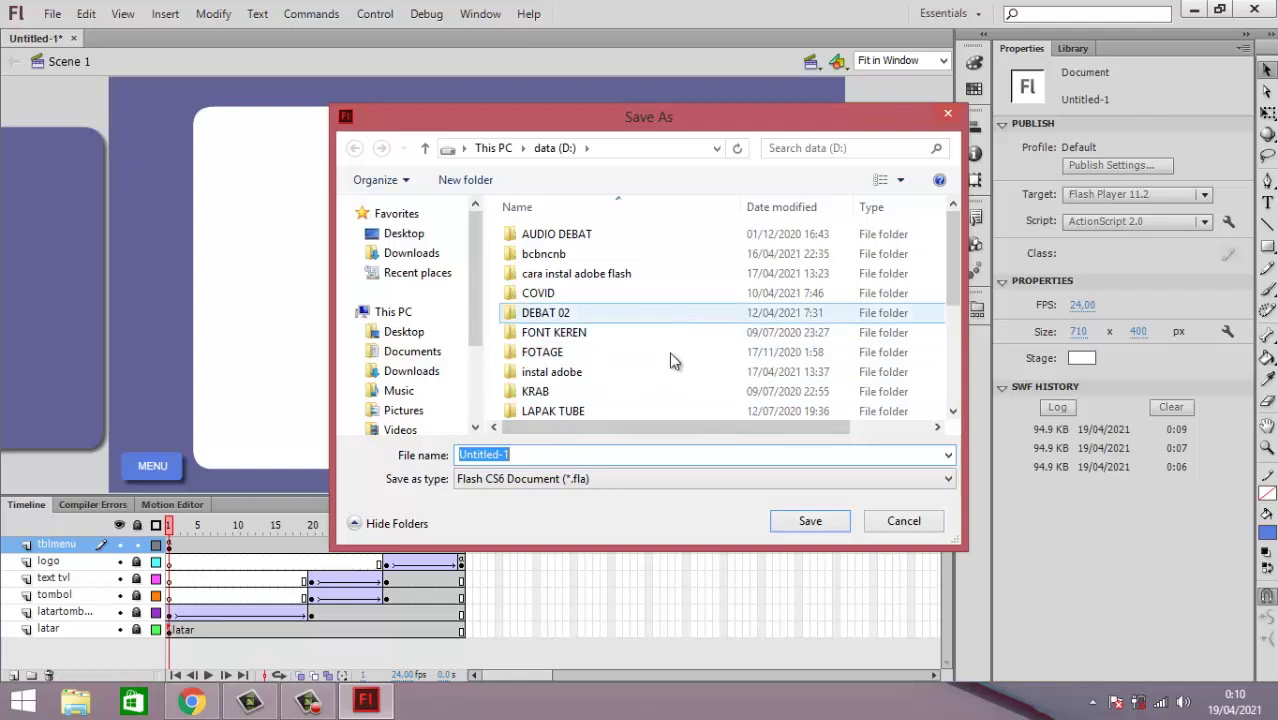
scroll(428, 372, down, 2)
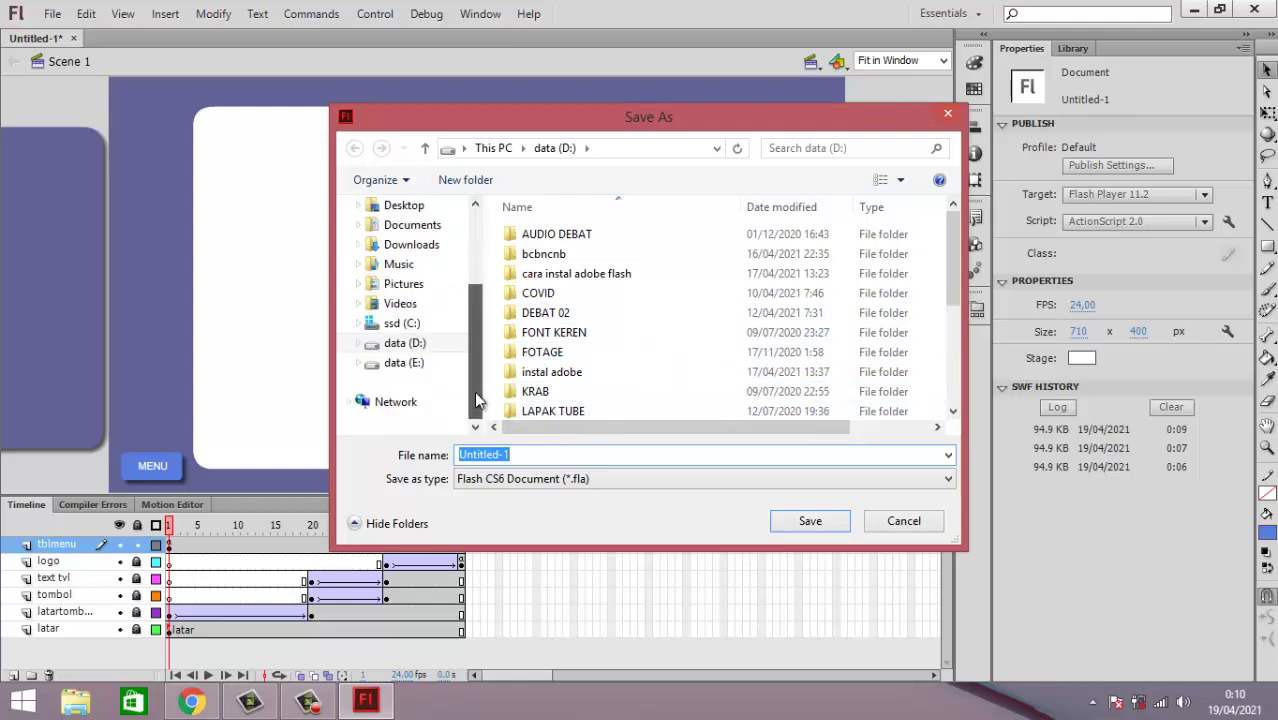
click(394, 364)
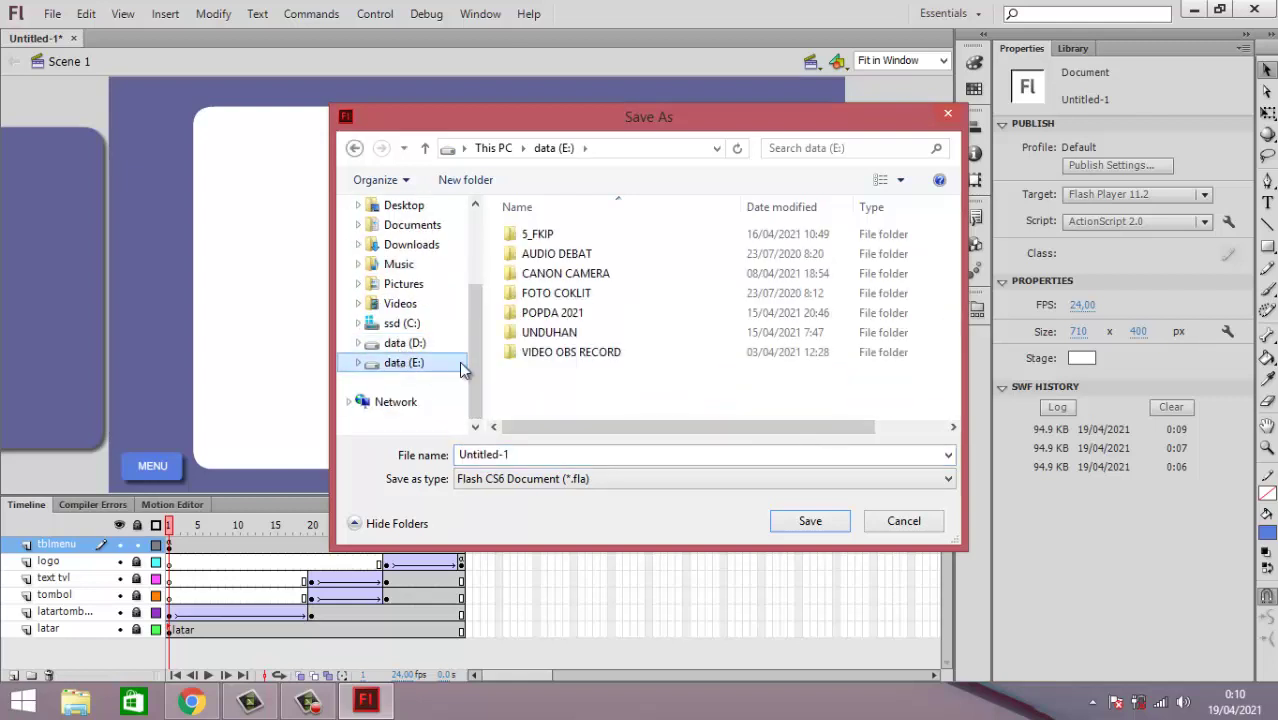
right_click(575, 385)
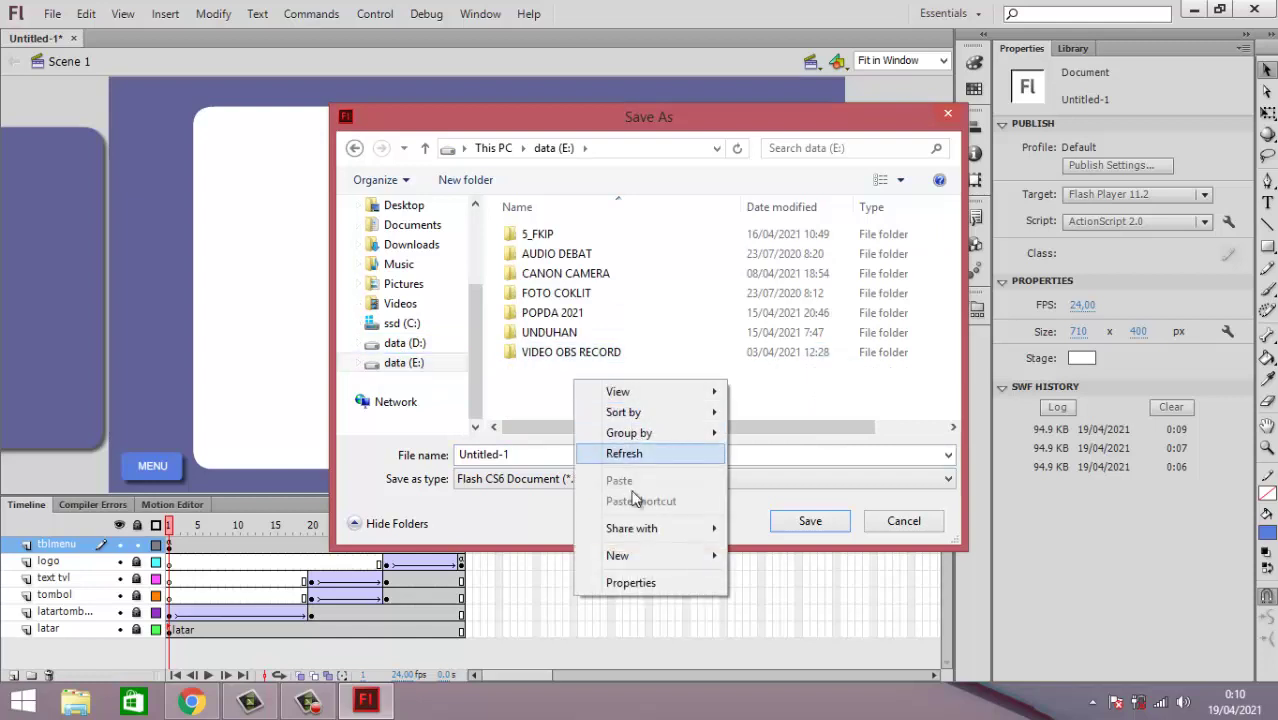
mouse_move(630, 557)
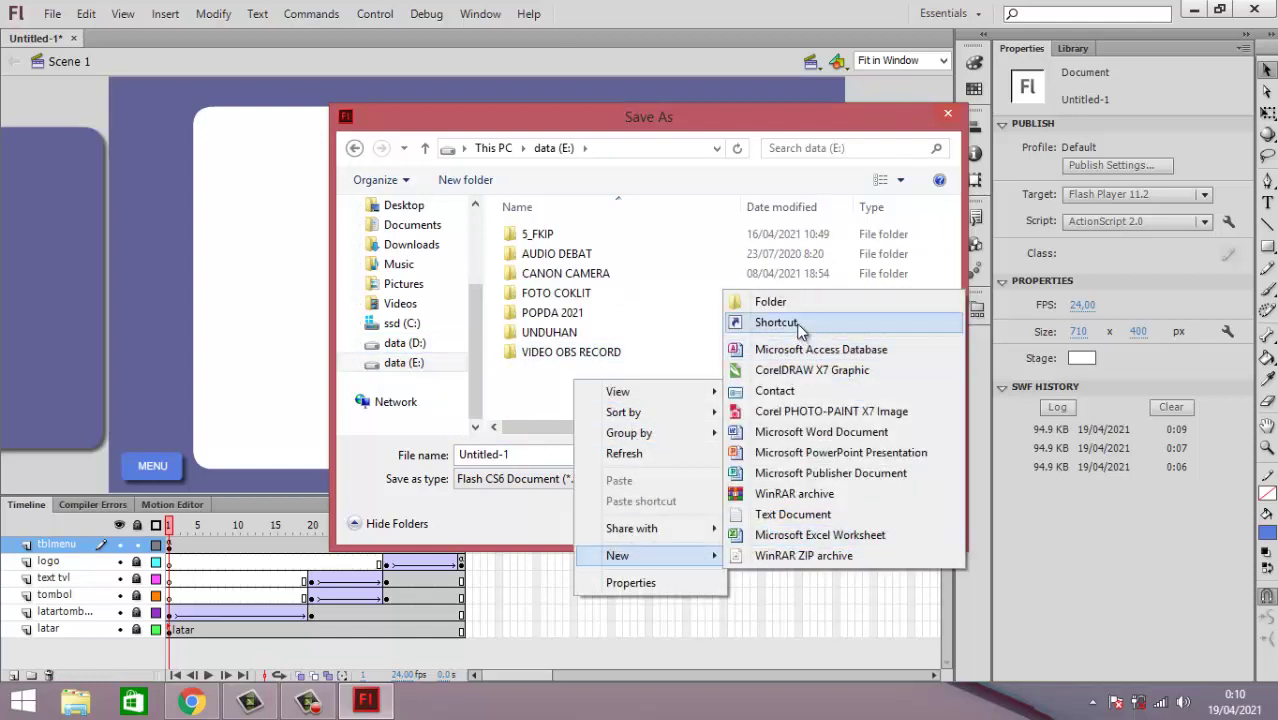
click(770, 302)
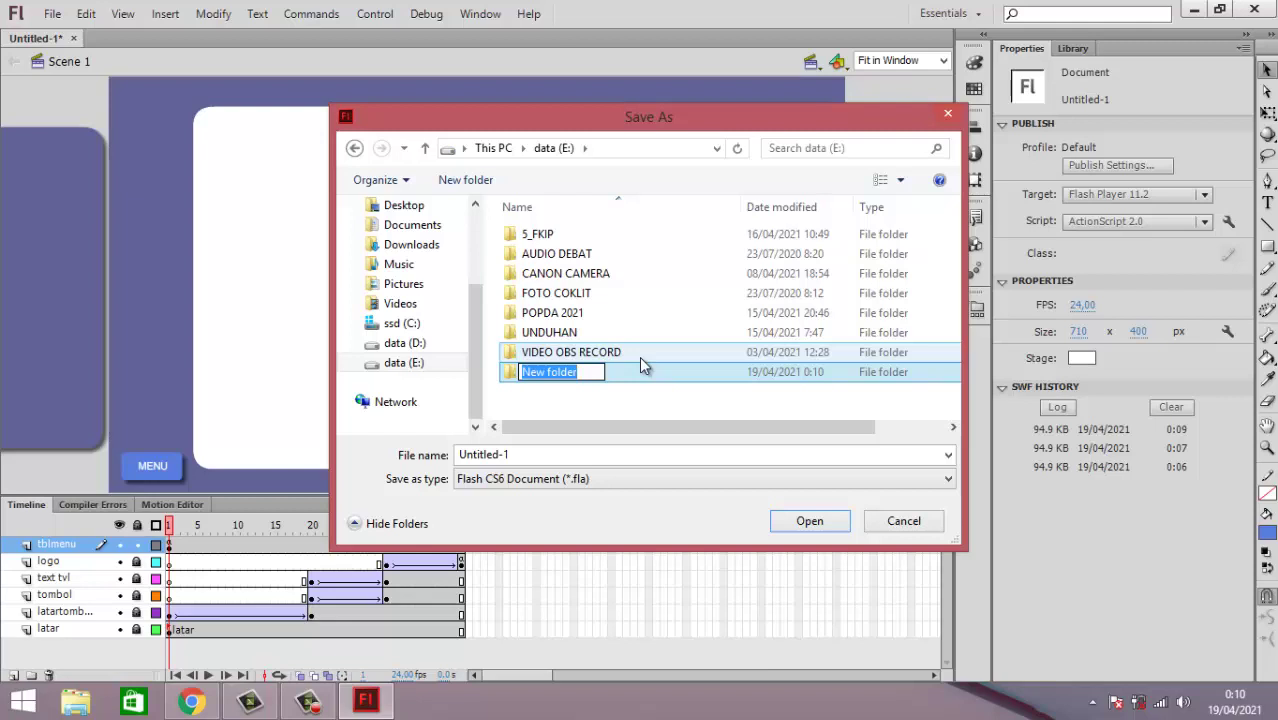
text(praja)
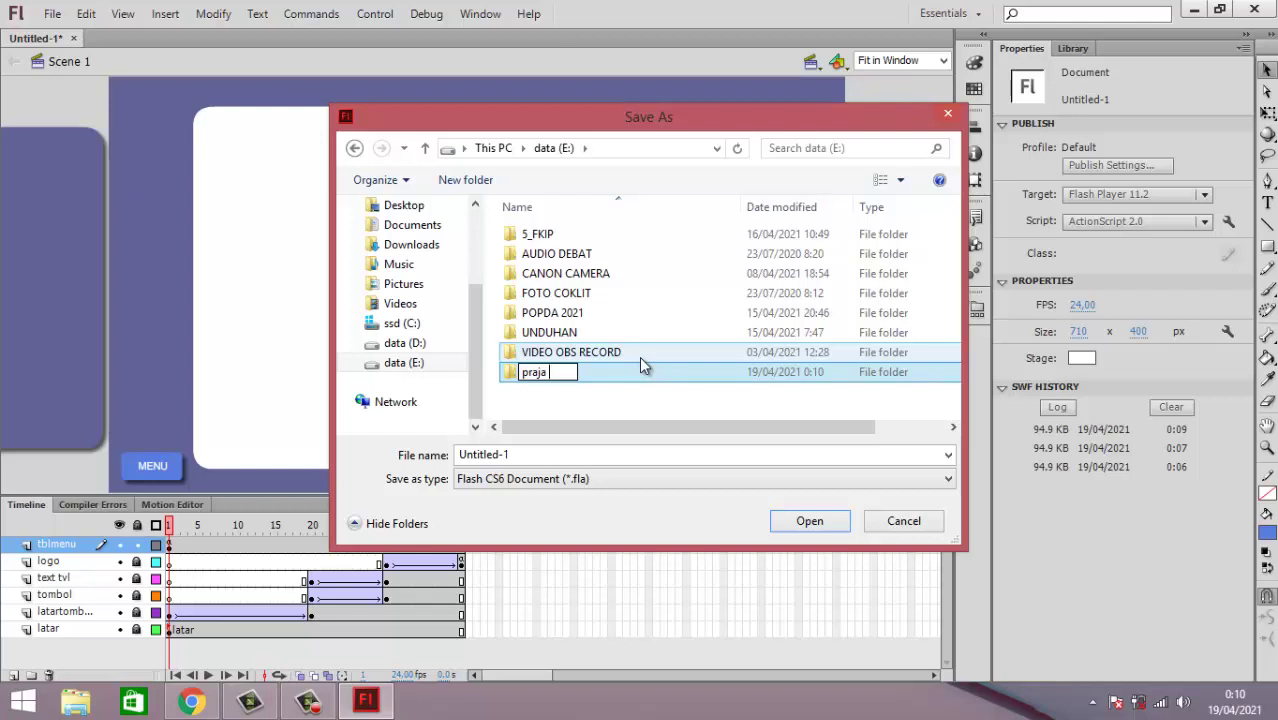
text(21)
click(564, 406)
double_click(551, 374)
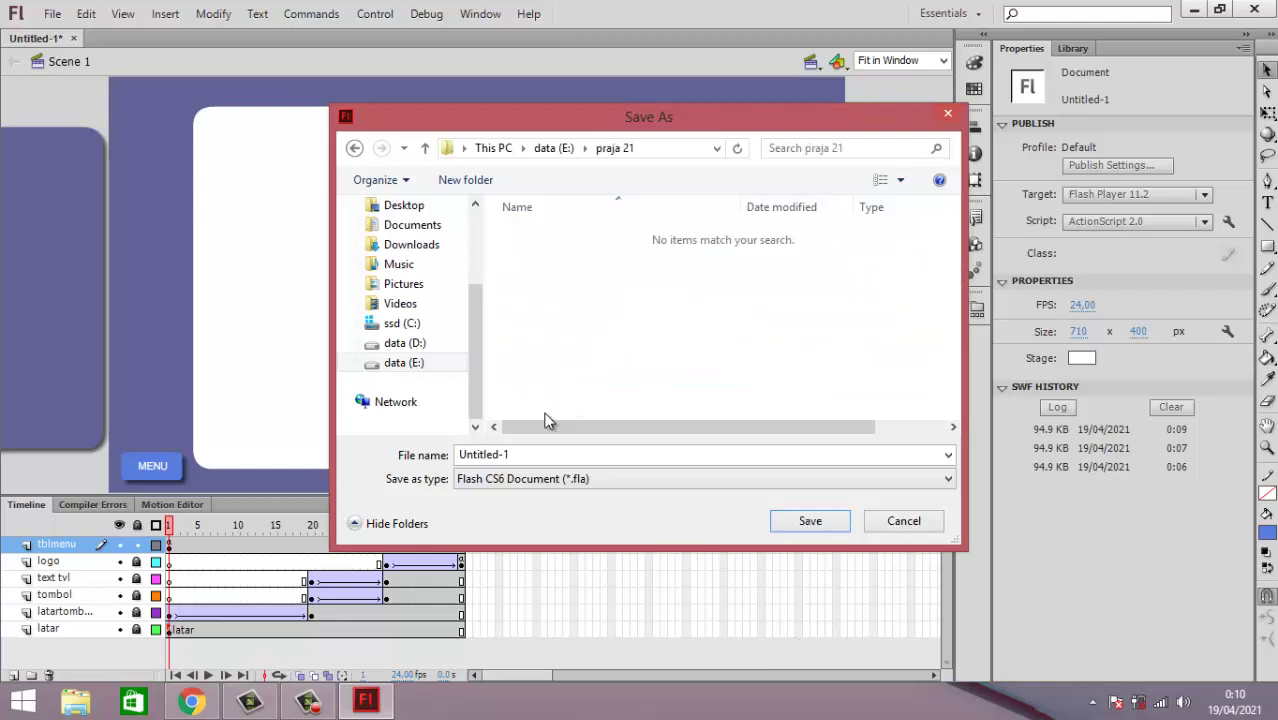
Step: Save the document as "produk flash" in the Flash CS6 Document format in the praja 21 folder
double_click(533, 455)
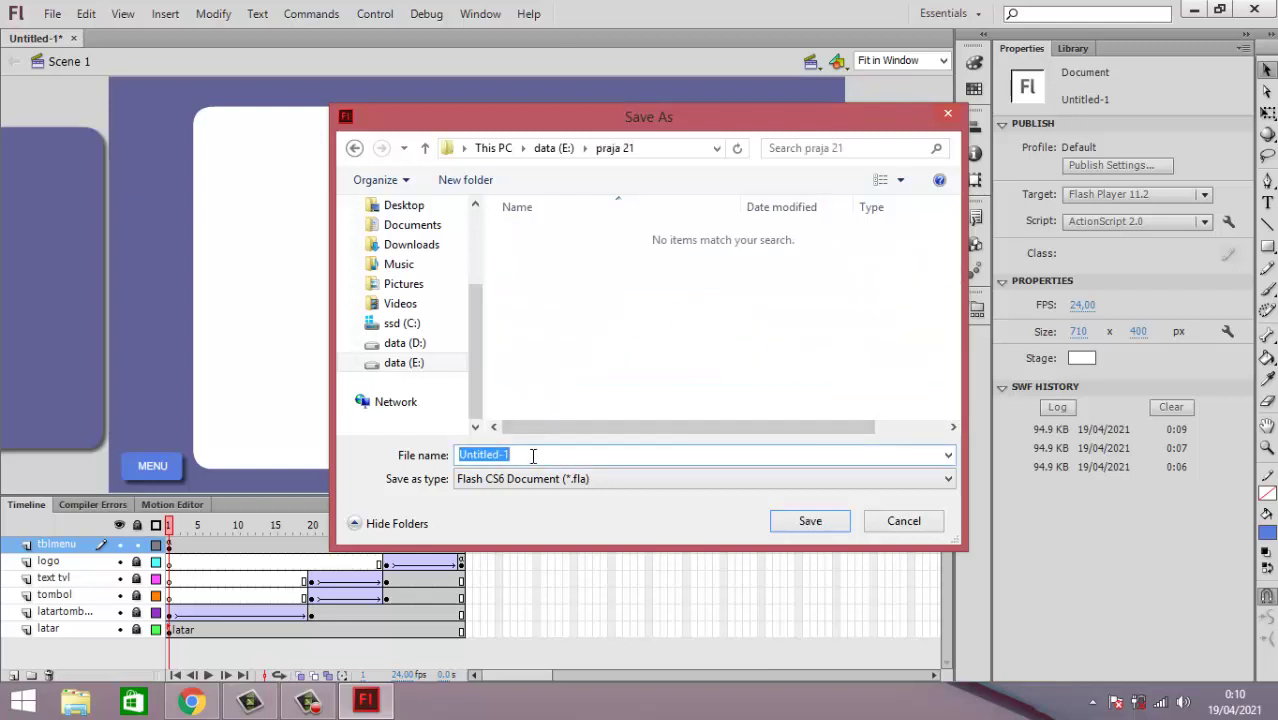
text(produk)
text(flash)
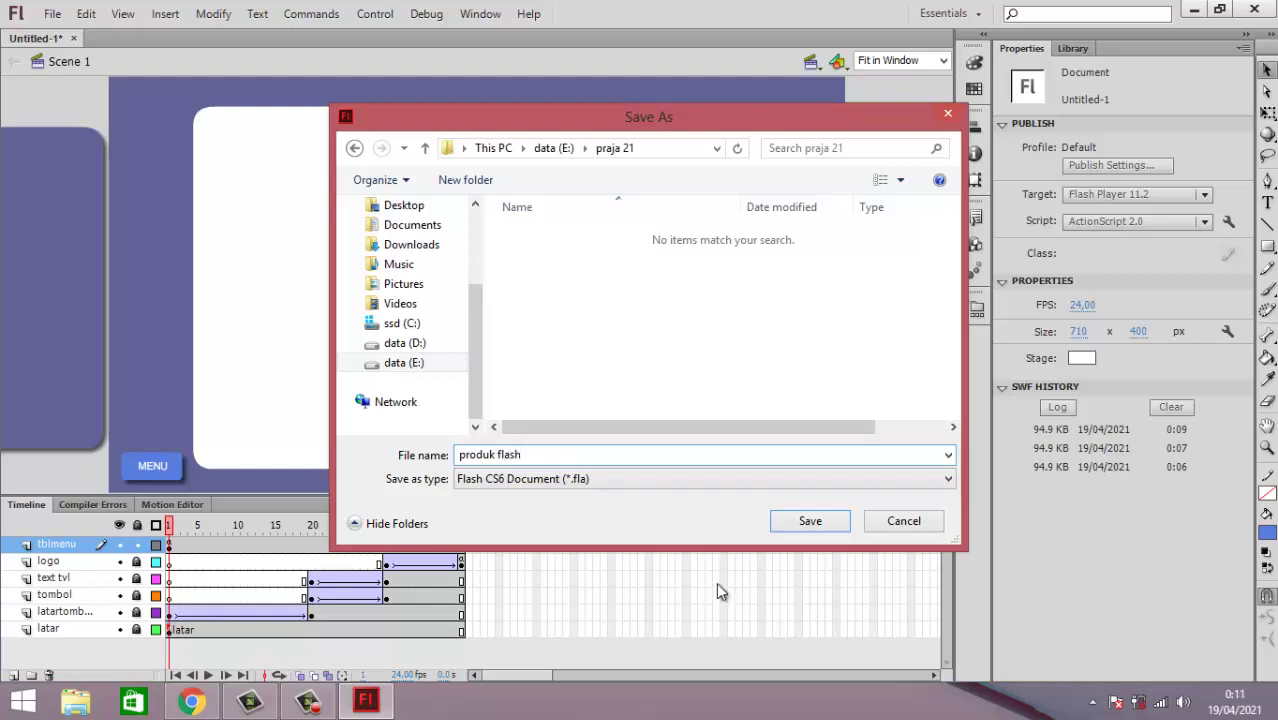
click(810, 530)
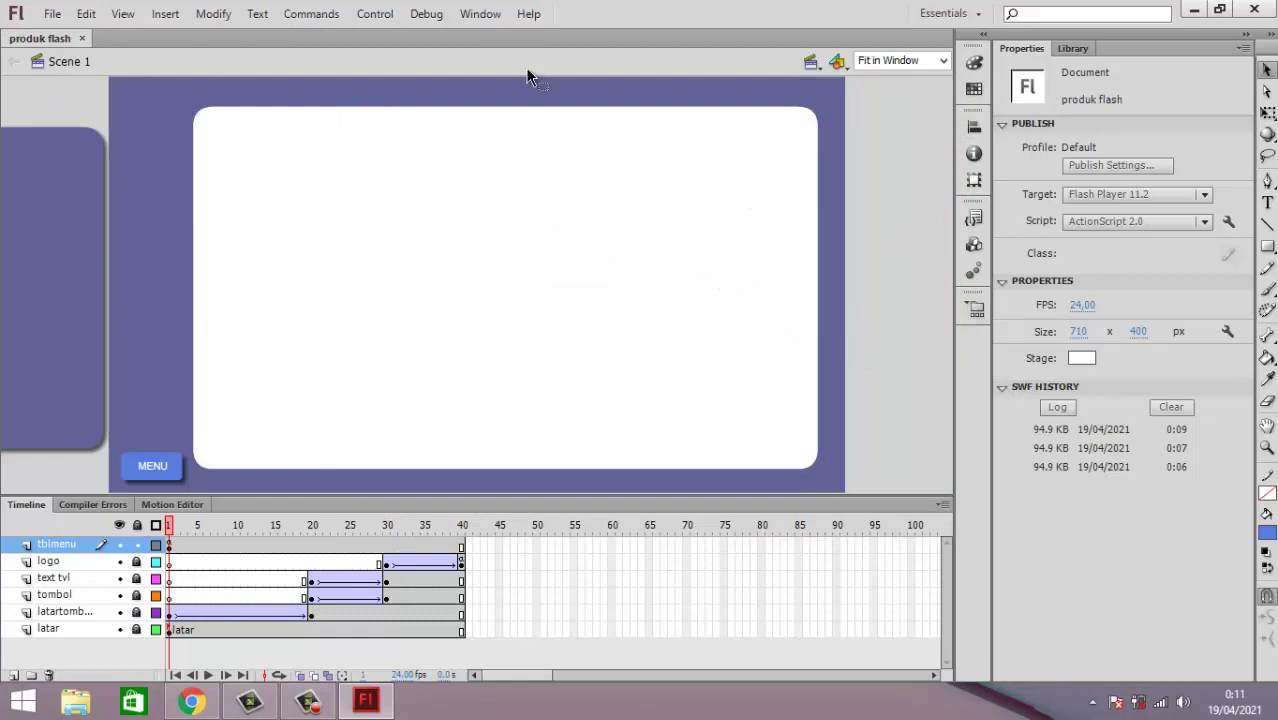
Step: Test the saved movie in Flash Professional, play the sidebar animation with the MENU button, and close the preview
click(370, 18)
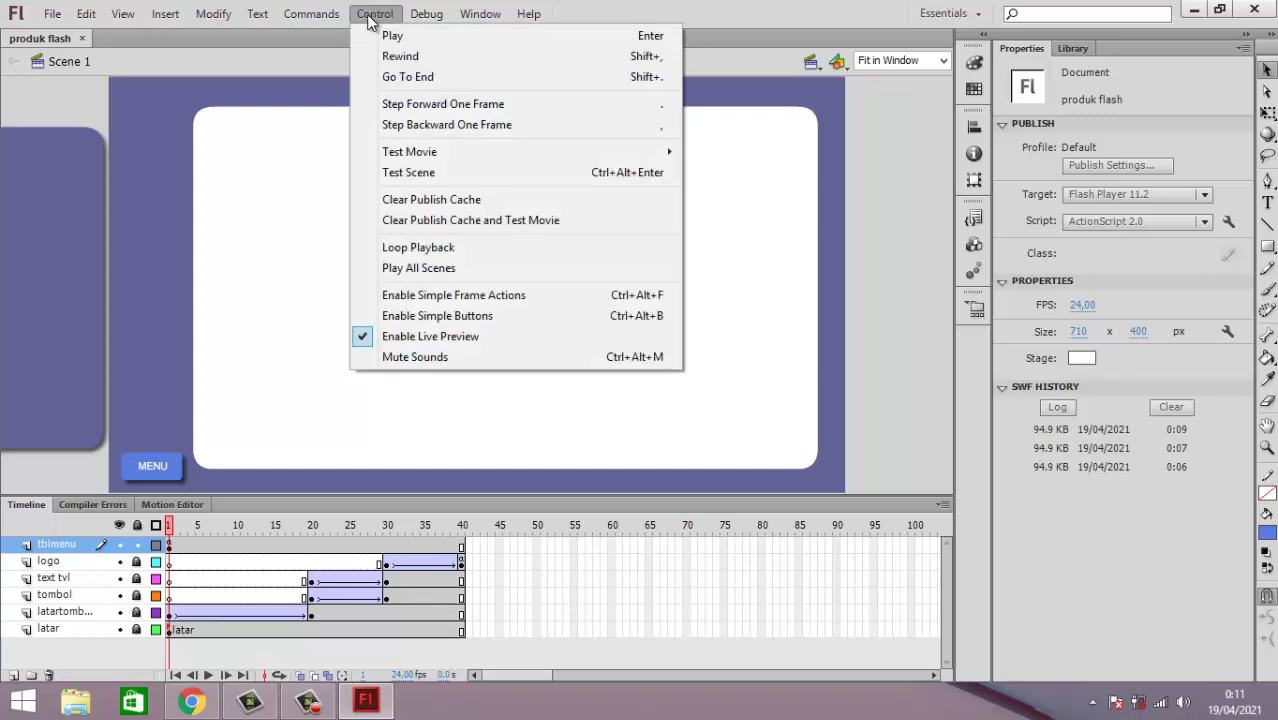
mouse_move(430, 152)
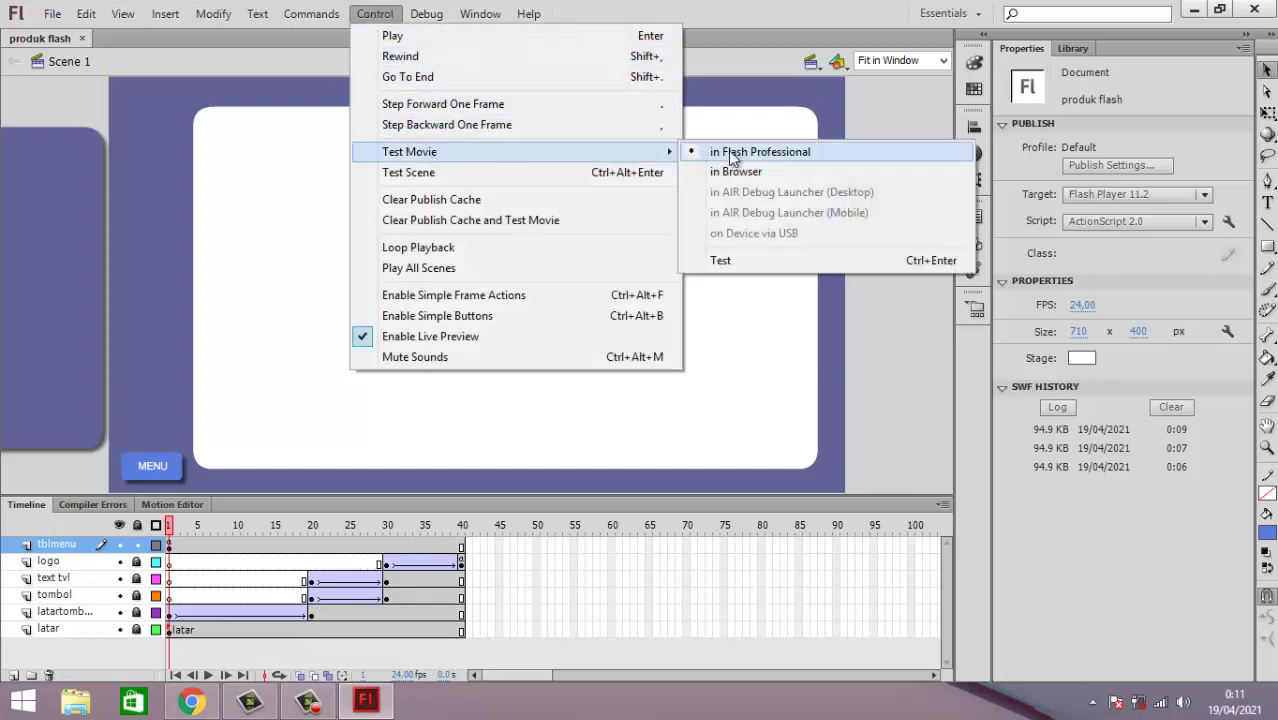
click(779, 155)
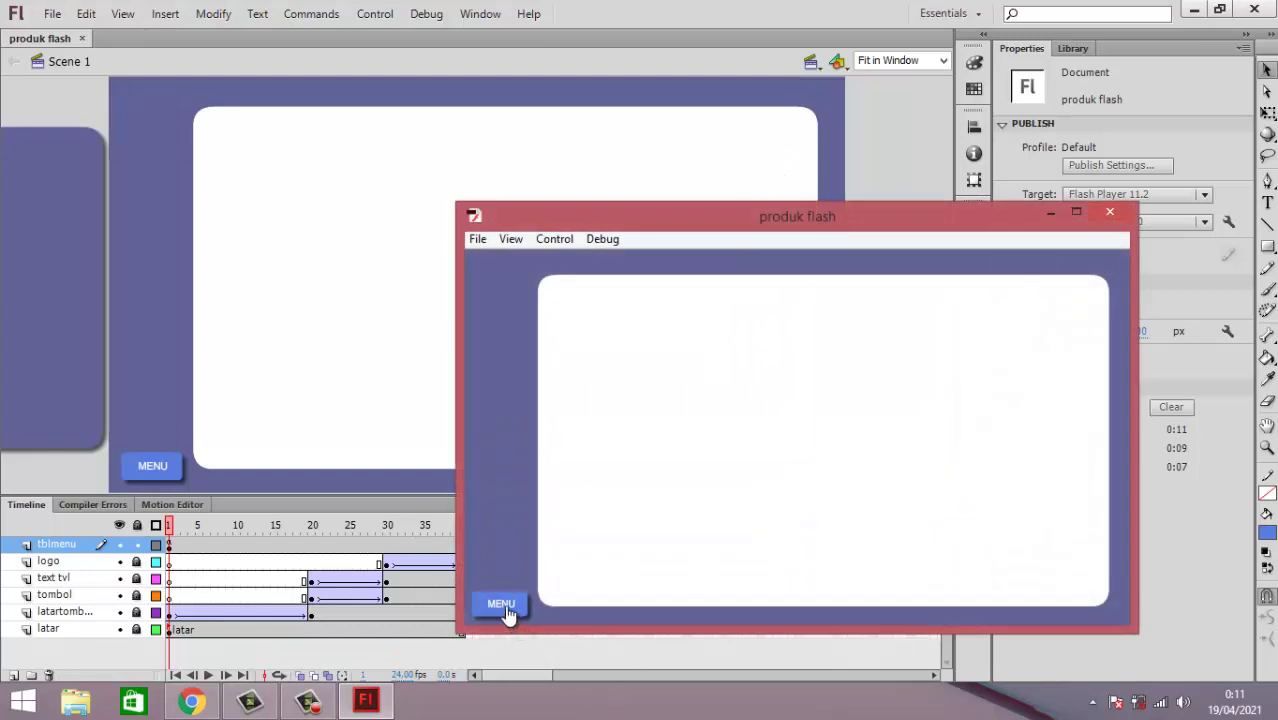
click(506, 607)
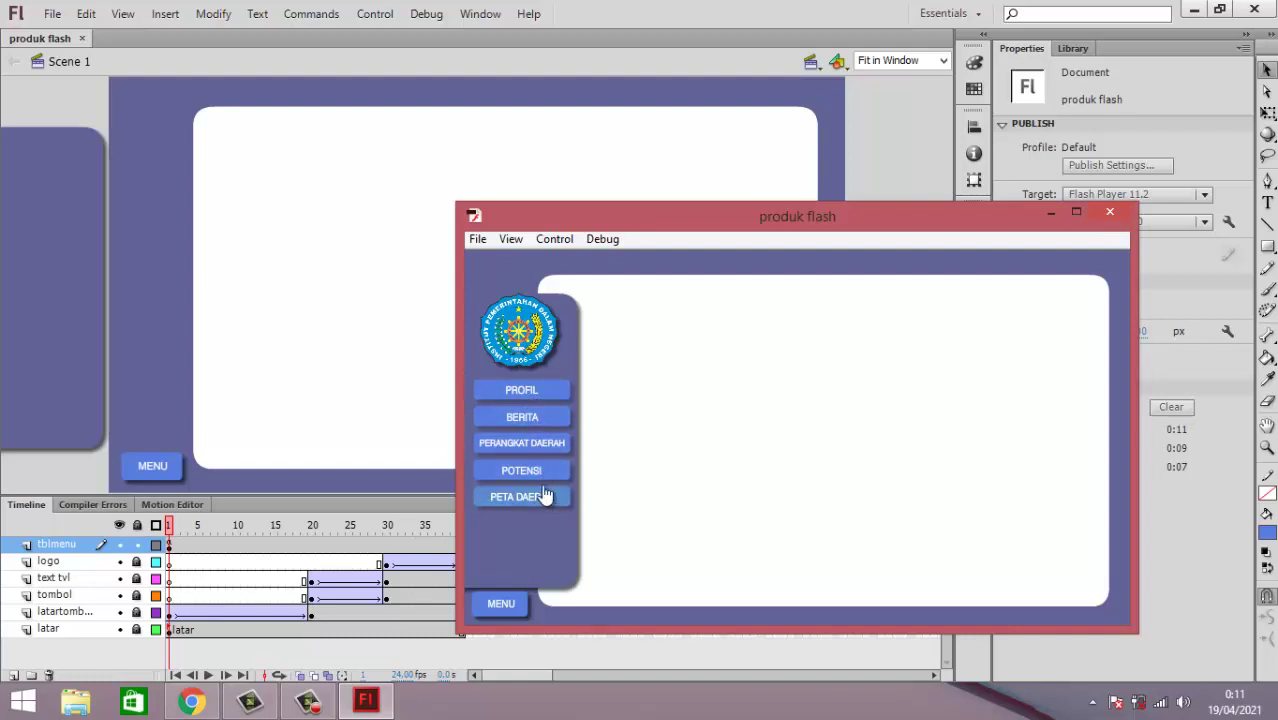
click(1109, 213)
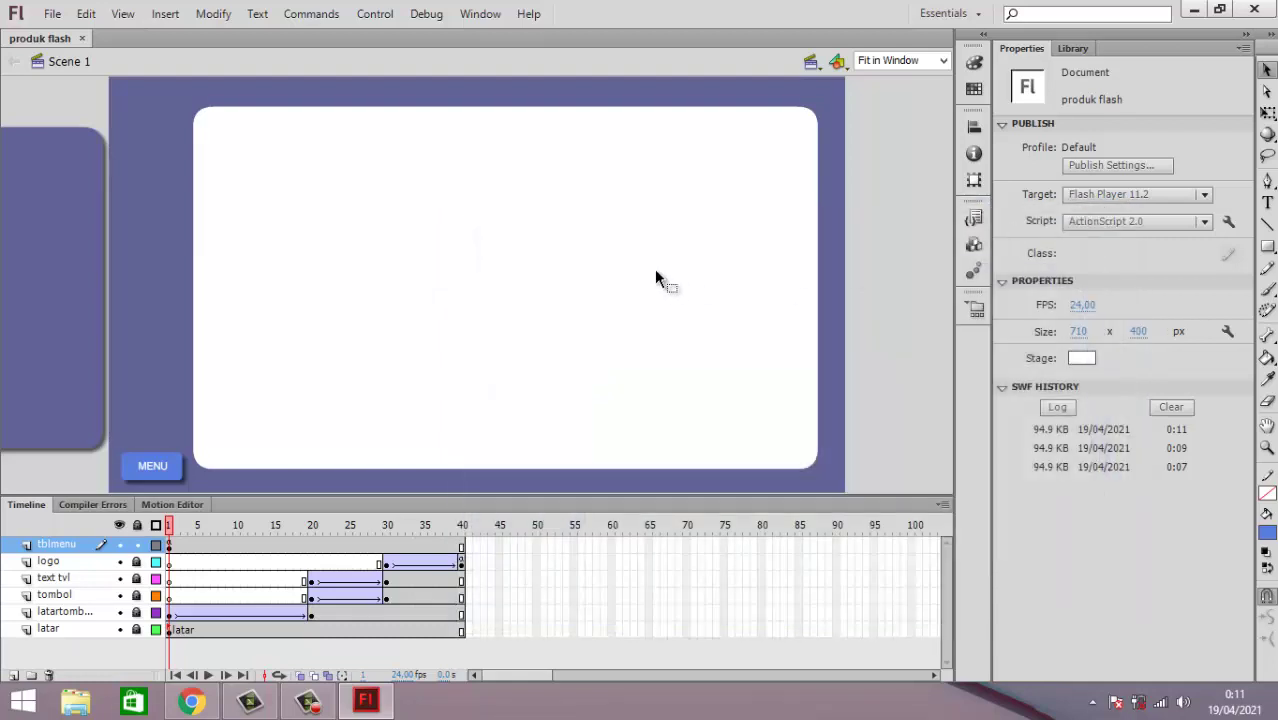